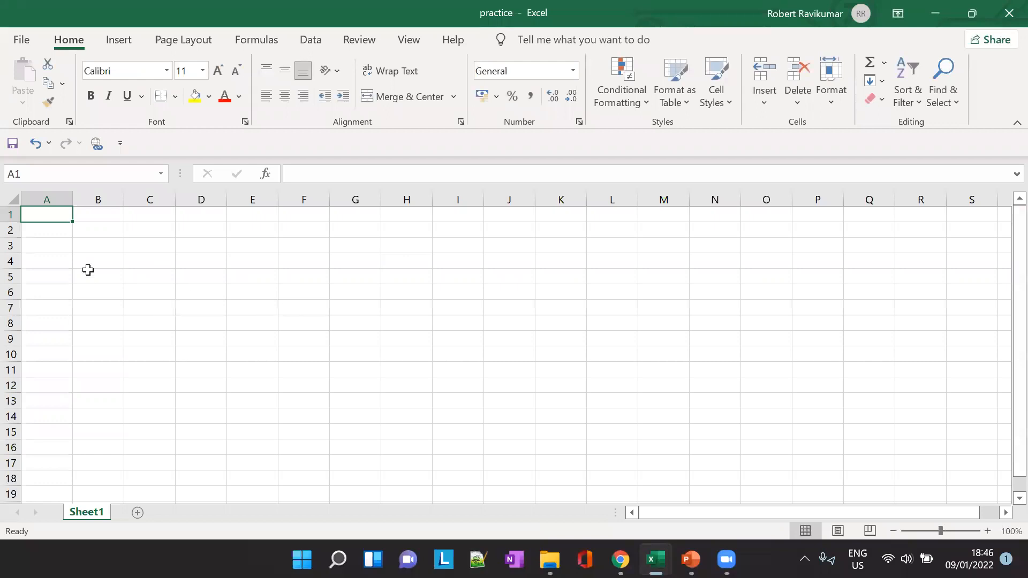
# Step: Enter the heading Today in cell B2
pyautogui.click(97, 229)
pyautogui.write('Today')
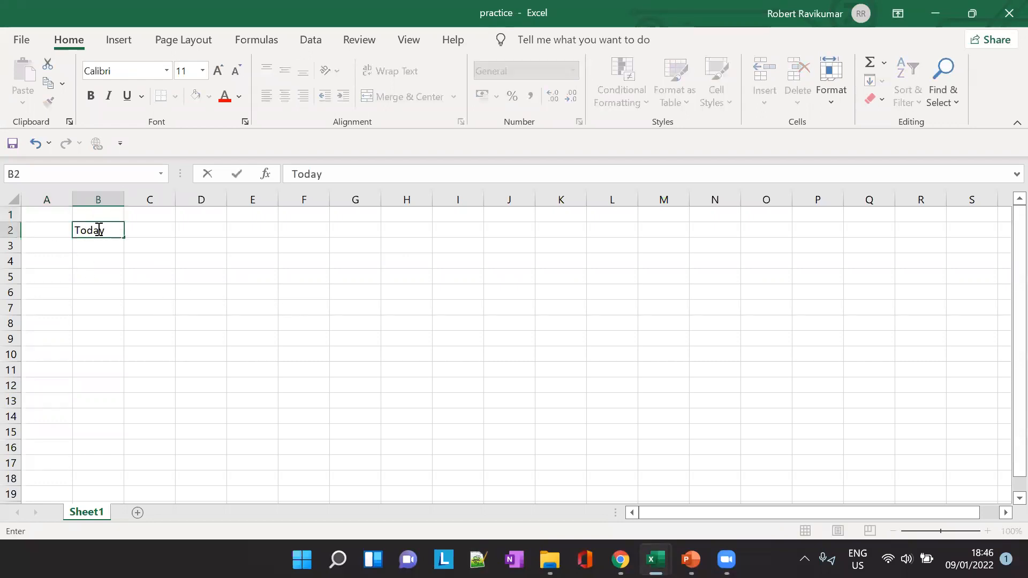
pyautogui.press('Return')
pyautogui.press('Return')
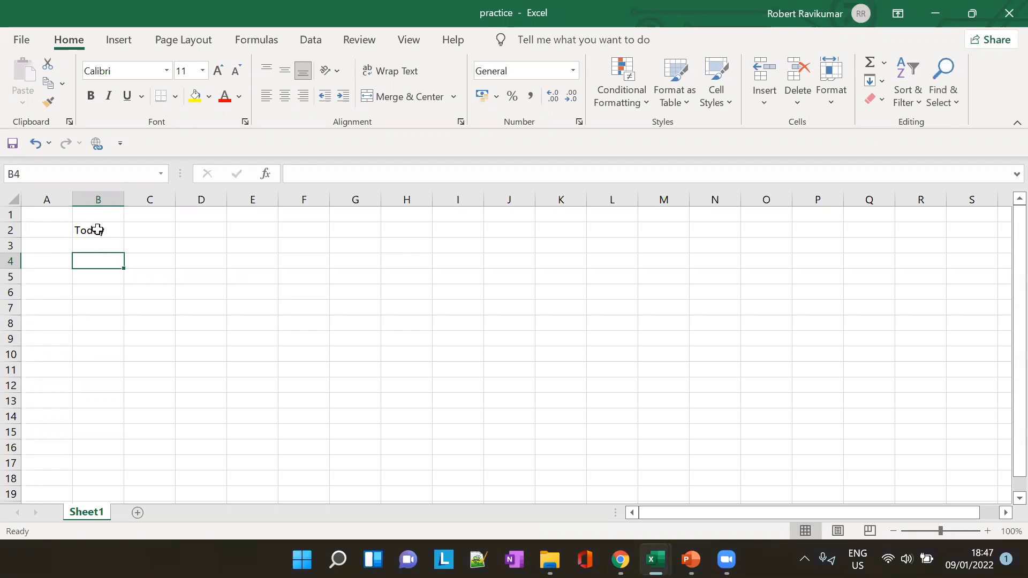
# Step: Enter the formula =TODAY() in cell B4 to return the current date
pyautogui.write('=')
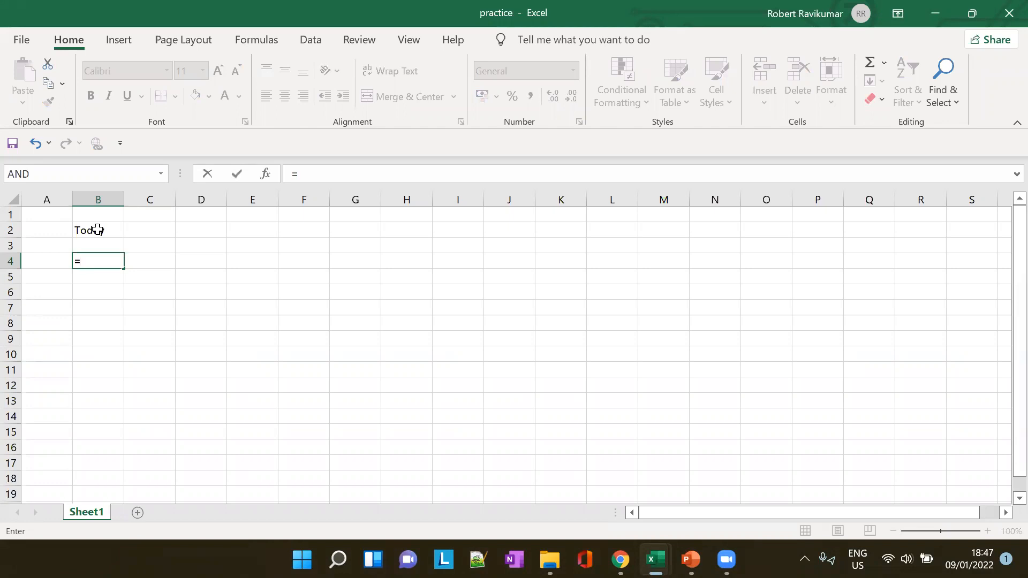
pyautogui.hotkey('ctrl', 'Tab')
pyautogui.hotkey('alt', 'Tab')
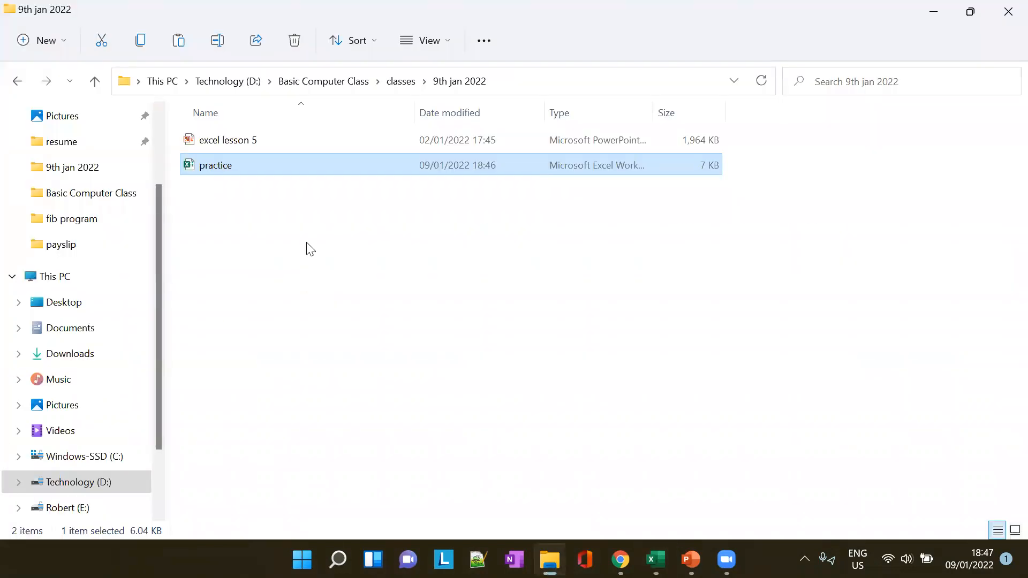
pyautogui.hotkey('alt', 'Tab')
pyautogui.hotkey('ctrl', 'Tab')
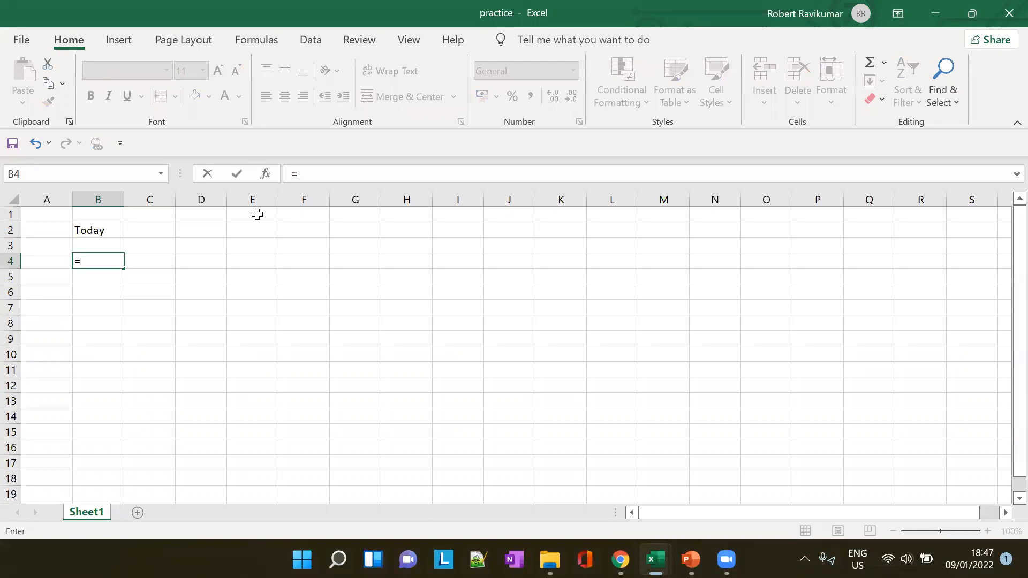
pyautogui.write('today')
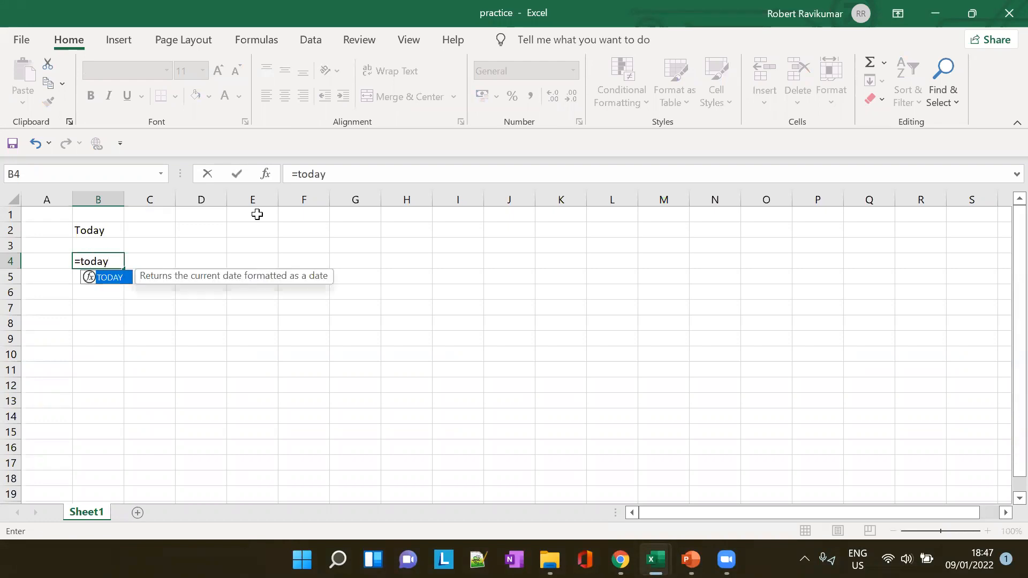
pyautogui.write('1(_')
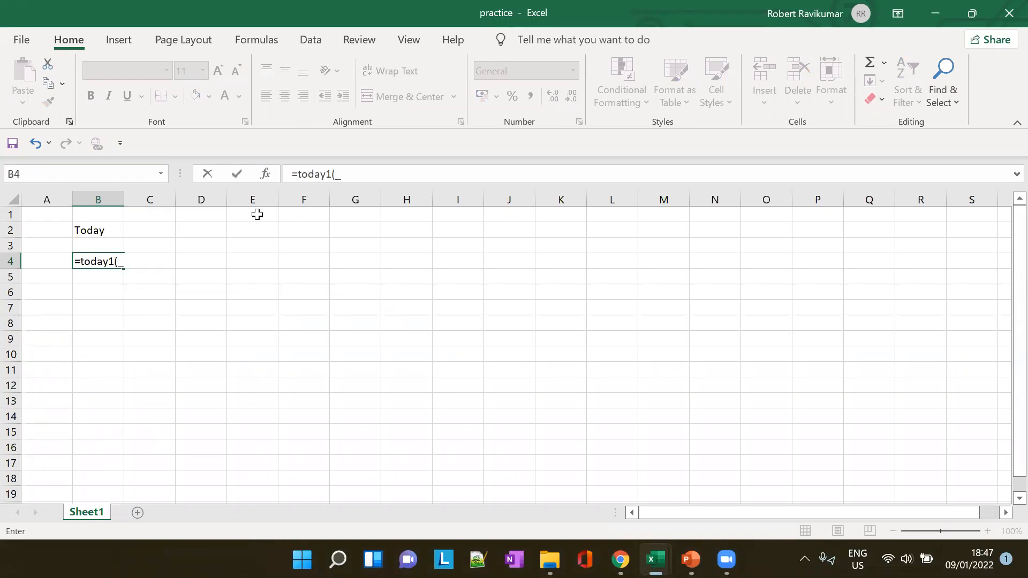
pyautogui.press('BackSpace')
pyautogui.press('BackSpace')
pyautogui.press('BackSpace')
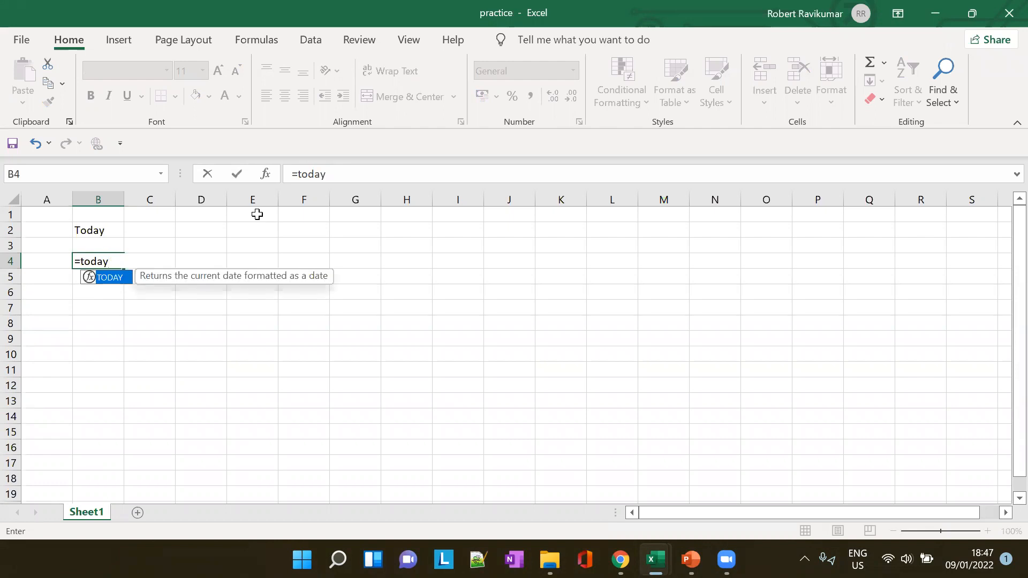
pyautogui.write('(_')
pyautogui.press('BackSpace')
pyautogui.write(')')
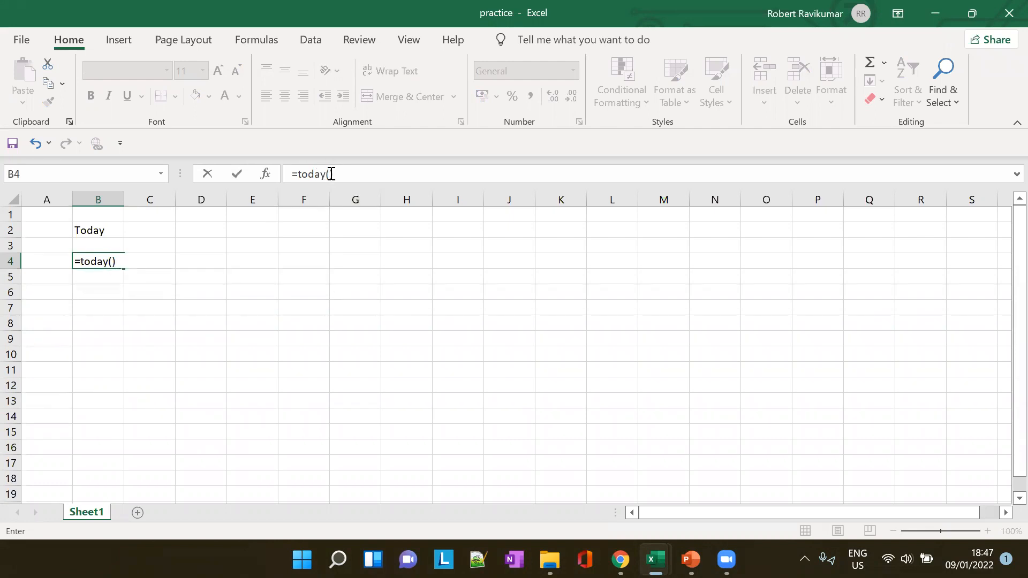
pyautogui.click(144, 259)
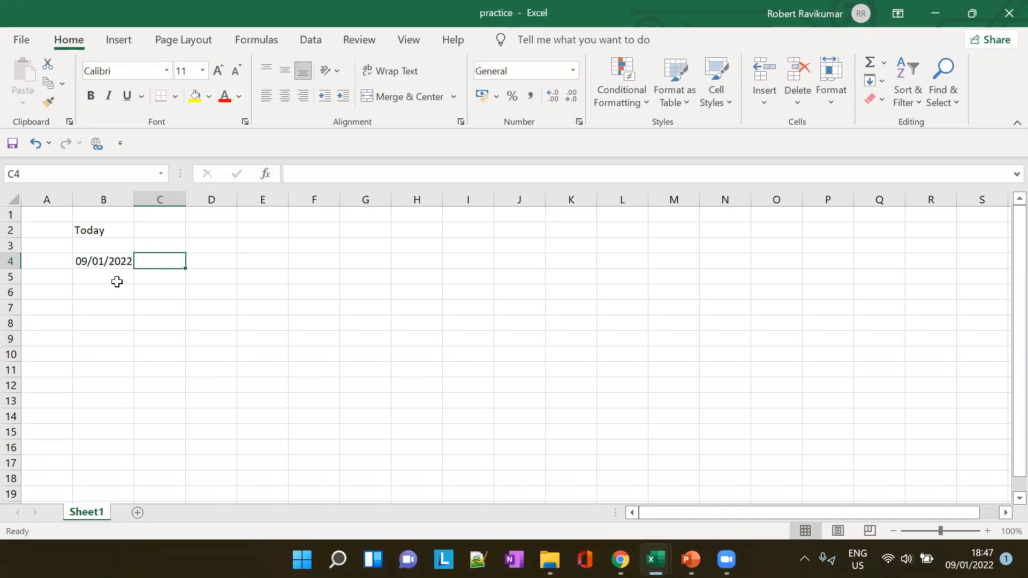
# Step: Label cell A4 as today and fit the width of column A to its content
pyautogui.click(51, 266)
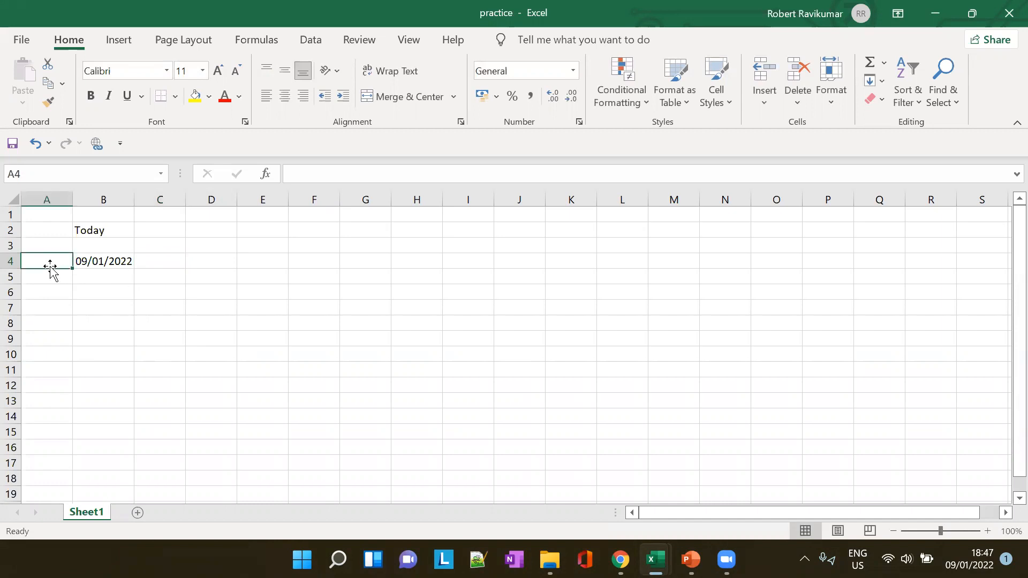
pyautogui.write('today')
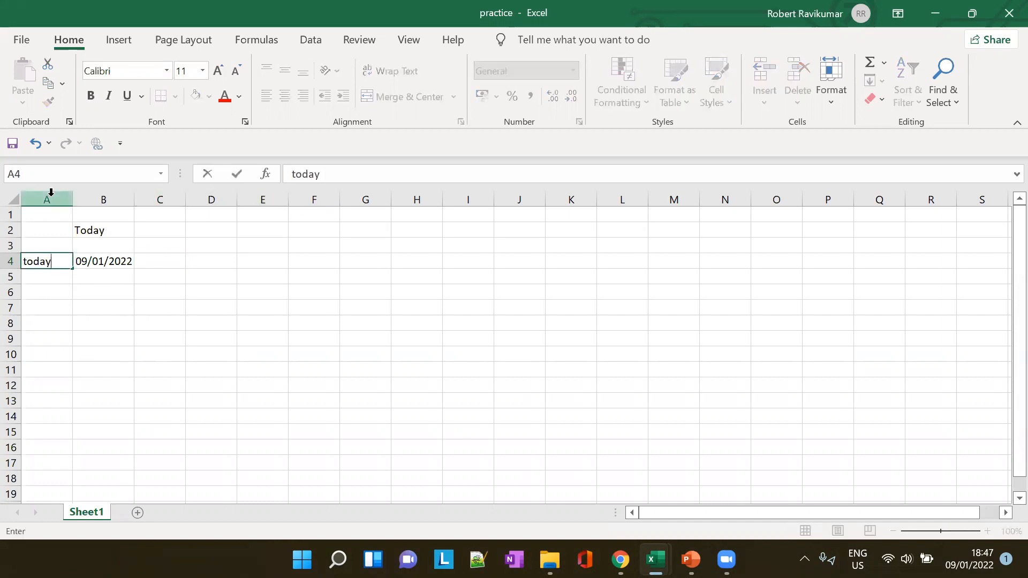
pyautogui.doubleClick(71, 197)
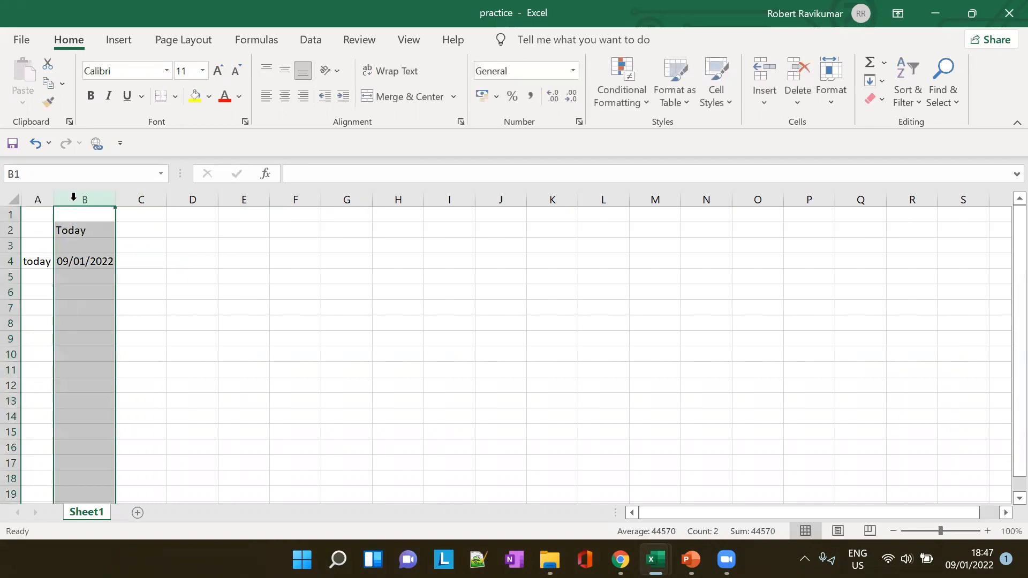
# Step: Enter the label today +7 in cell A6 and fit the width of column A to it
pyautogui.click(38, 277)
pyautogui.click(41, 288)
pyautogui.write('to')
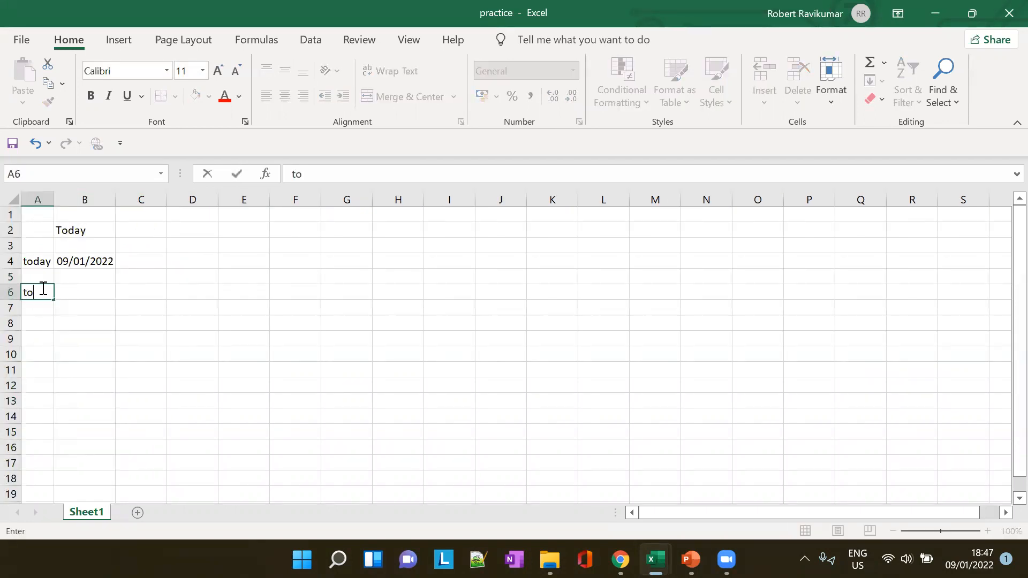
pyautogui.press('BackSpace')
pyautogui.write('p')
pyautogui.press('BackSpace')
pyautogui.write('oday +7')
pyautogui.doubleClick(52, 193)
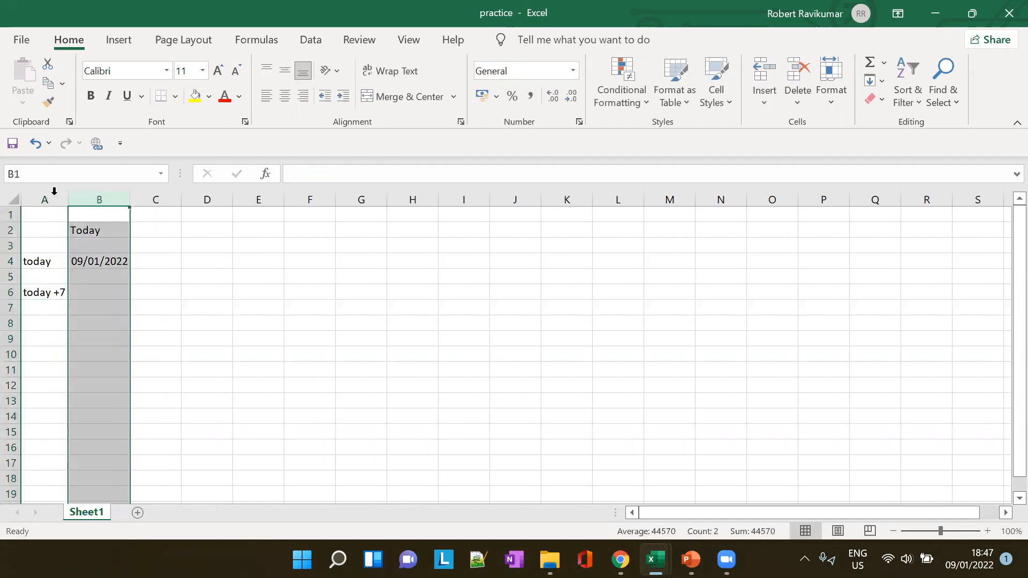
# Step: Enter the formula =TODAY()+7 in cell B6 to calculate the date seven days from today
pyautogui.click(92, 298)
pyautogui.write('=')
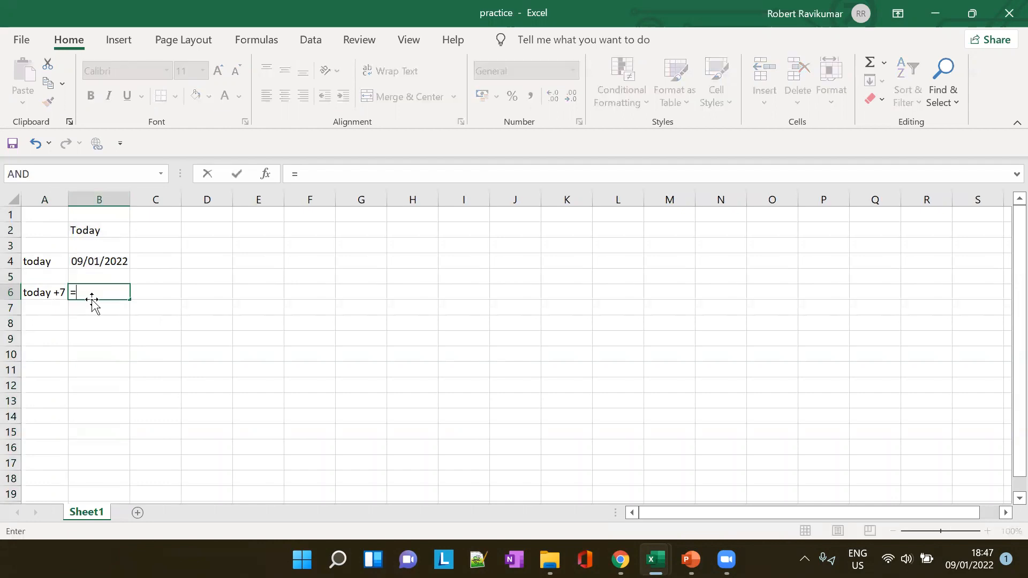
pyautogui.write('today()')
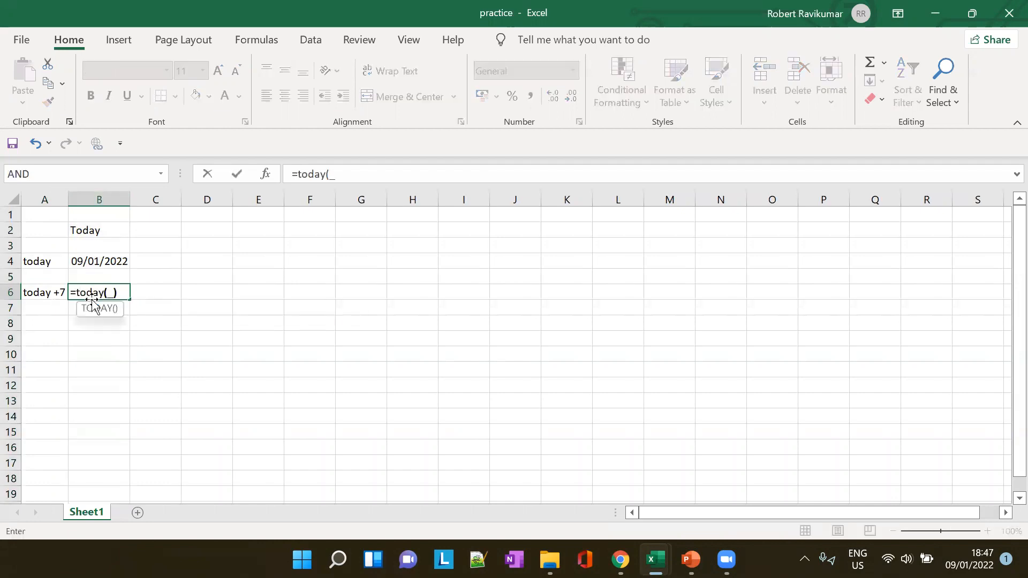
pyautogui.press('BackSpace')
pyautogui.write(')+7')
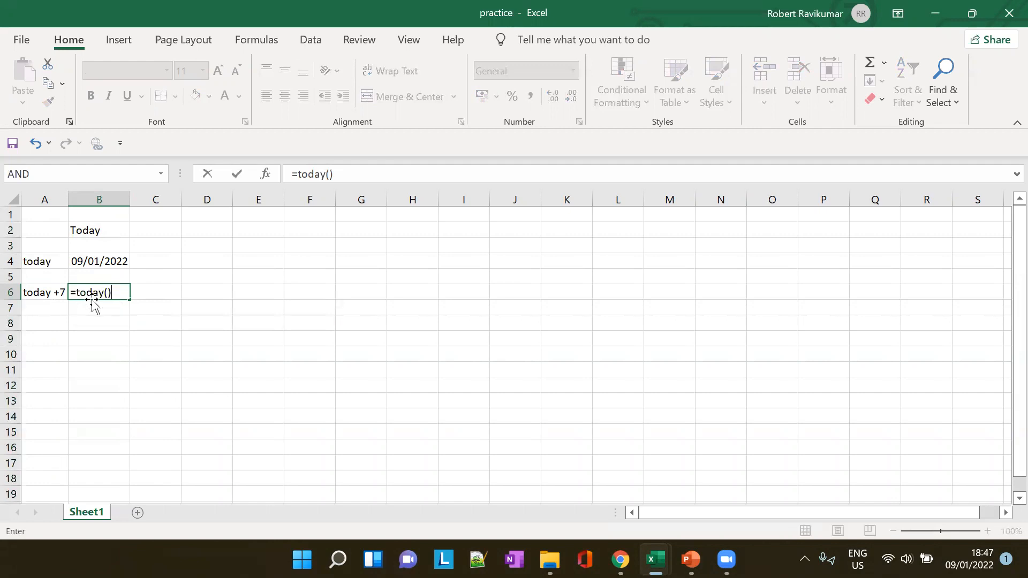
pyautogui.press('Tab')
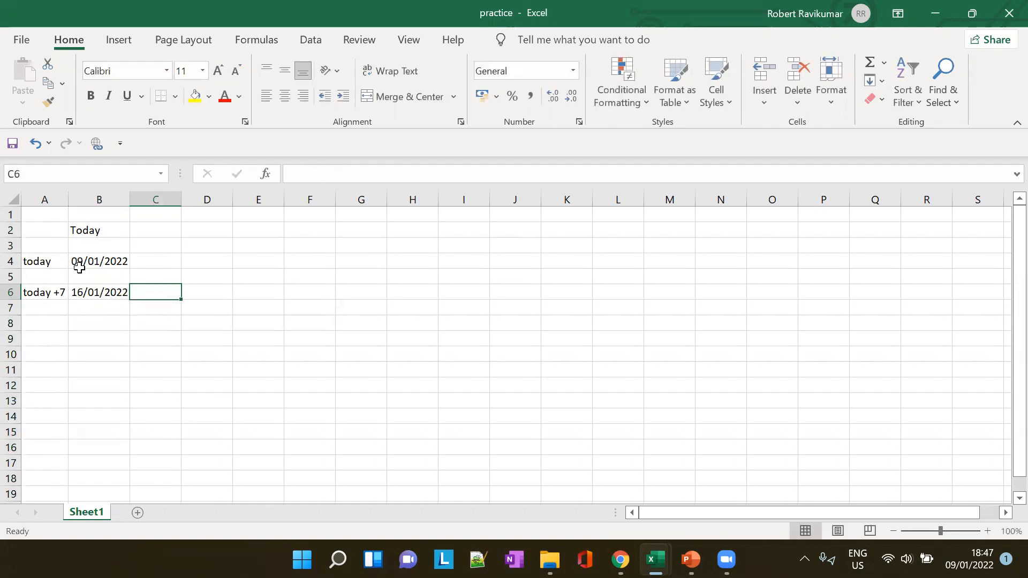
# Step: Change the label in cell A6 to today +6
pyautogui.click(53, 299)
pyautogui.click(362, 174)
pyautogui.press('BackSpace')
pyautogui.write('6')
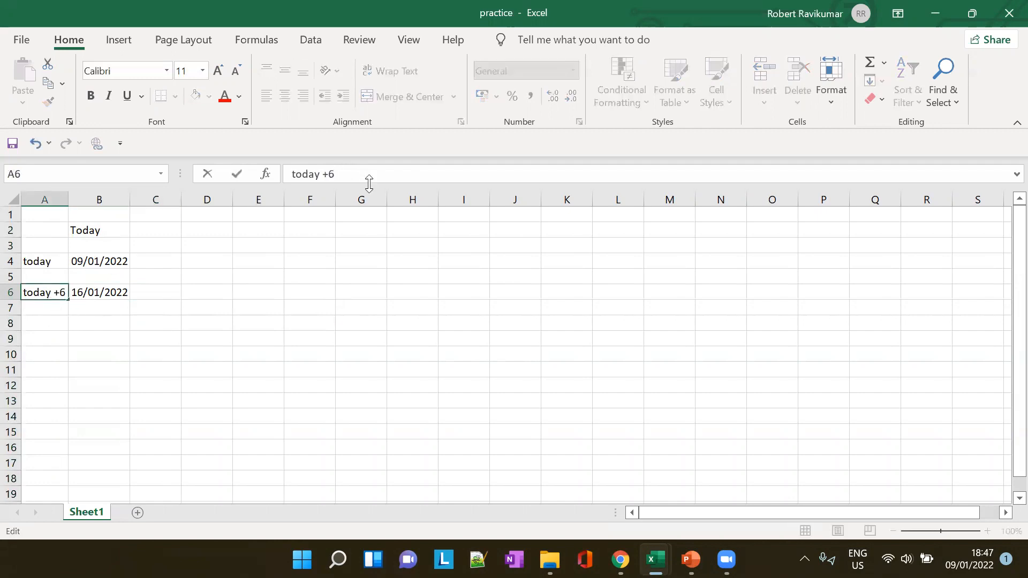
pyautogui.press('Tab')
# Step: Change the label in cell A6 to today +5
pyautogui.click(61, 293)
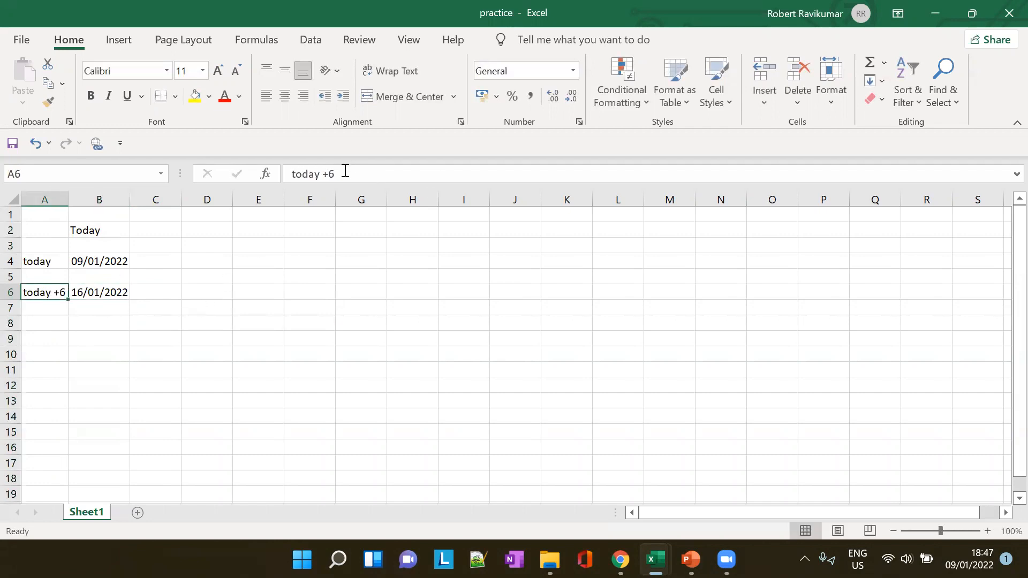
pyautogui.click(338, 174)
pyautogui.press('BackSpace')
pyautogui.write('5')
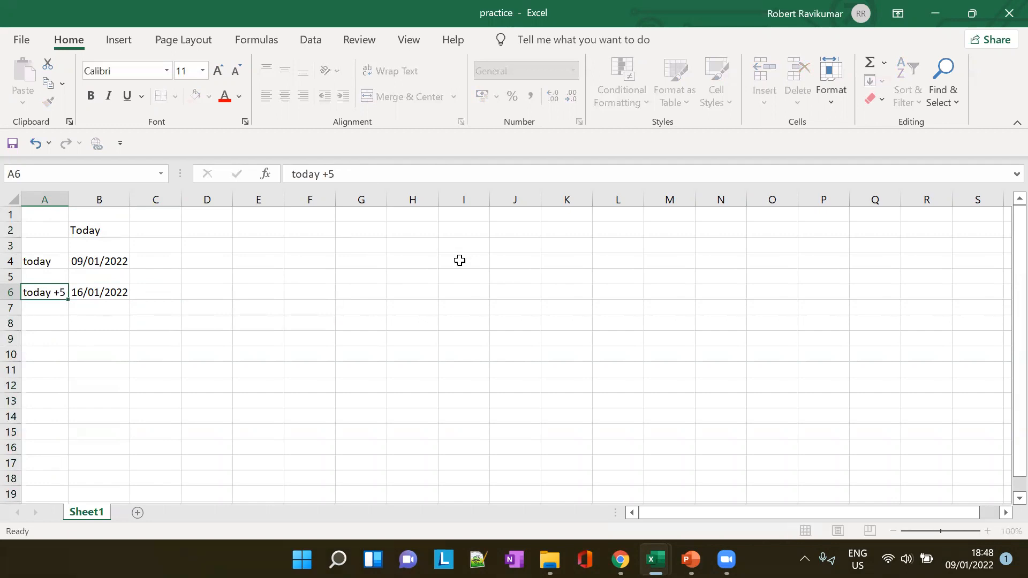
pyautogui.press('Tab')
pyautogui.click(31, 310)
pyautogui.click(48, 293)
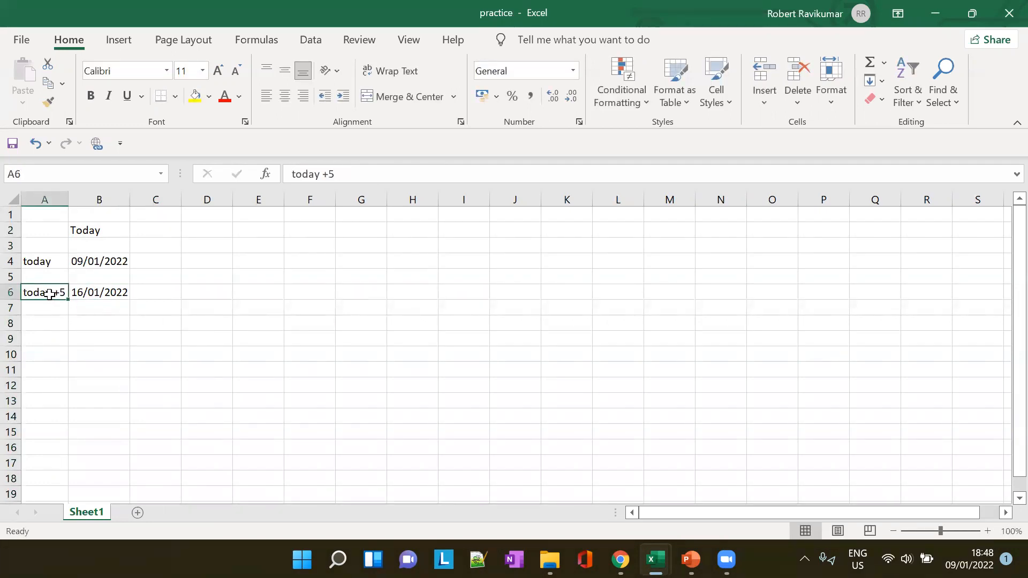
# Step: Edit the formula in cell B6 to =TODAY()+5 so it matches its label
pyautogui.click(115, 292)
pyautogui.click(356, 173)
pyautogui.press('BackSpace')
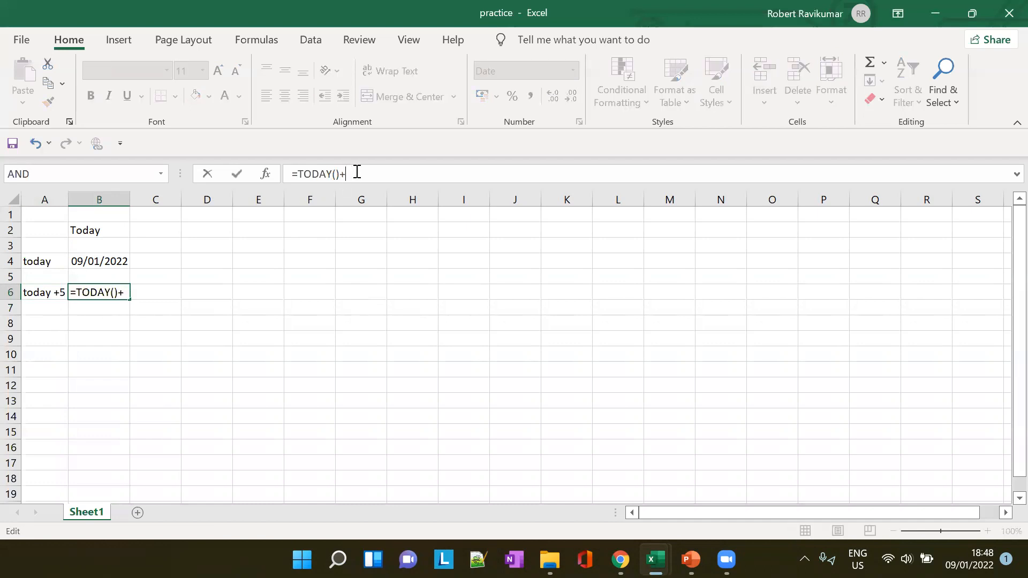
pyautogui.write('5')
pyautogui.press('Tab')
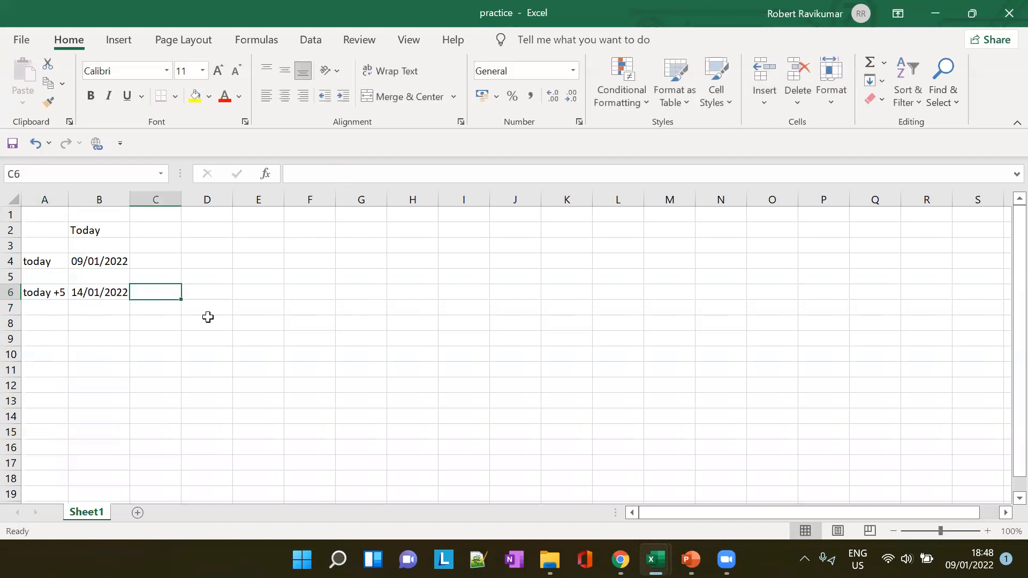
# Step: Switch to the excel lesson 5 presentation in PowerPoint and show the YEAR function slide
pyautogui.moveTo(63, 199); pyautogui.dragTo(58, 297)
pyautogui.click(104, 292)
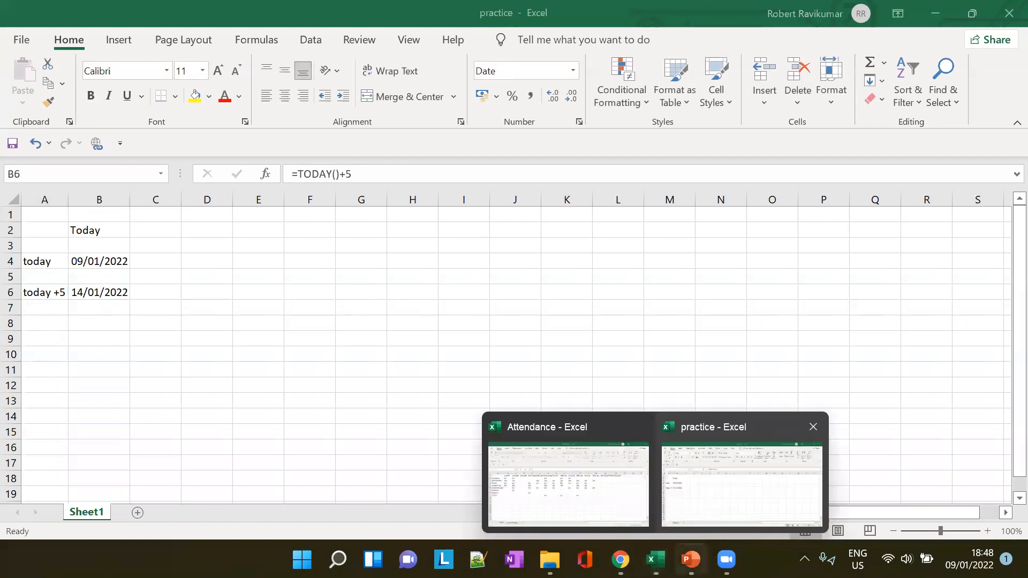
pyautogui.click(690, 559)
pyautogui.click(60, 245)
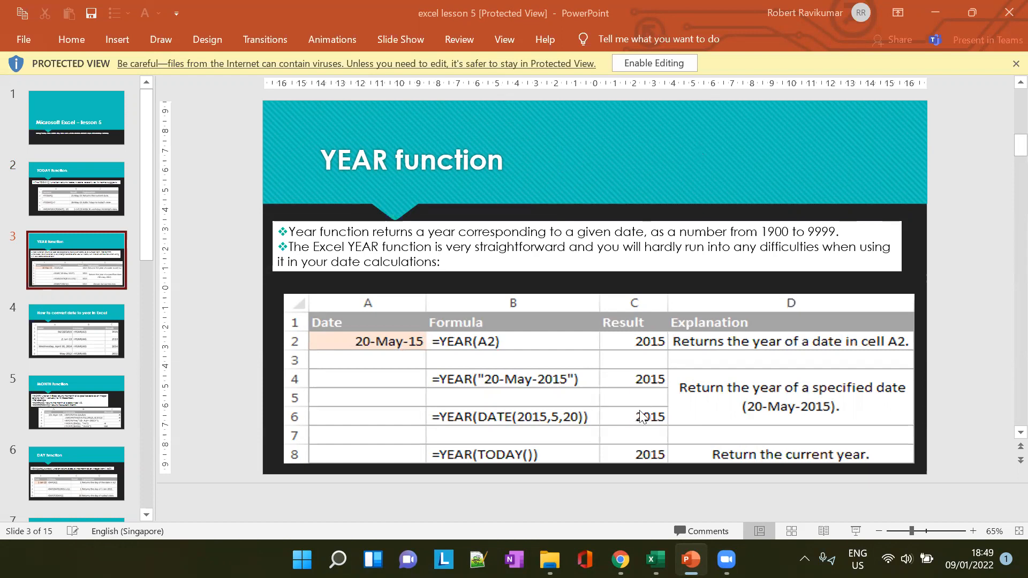
# Step: Switch back to the practice workbook in Excel and enter the heading Year in cell D2
pyautogui.moveTo(727, 560)
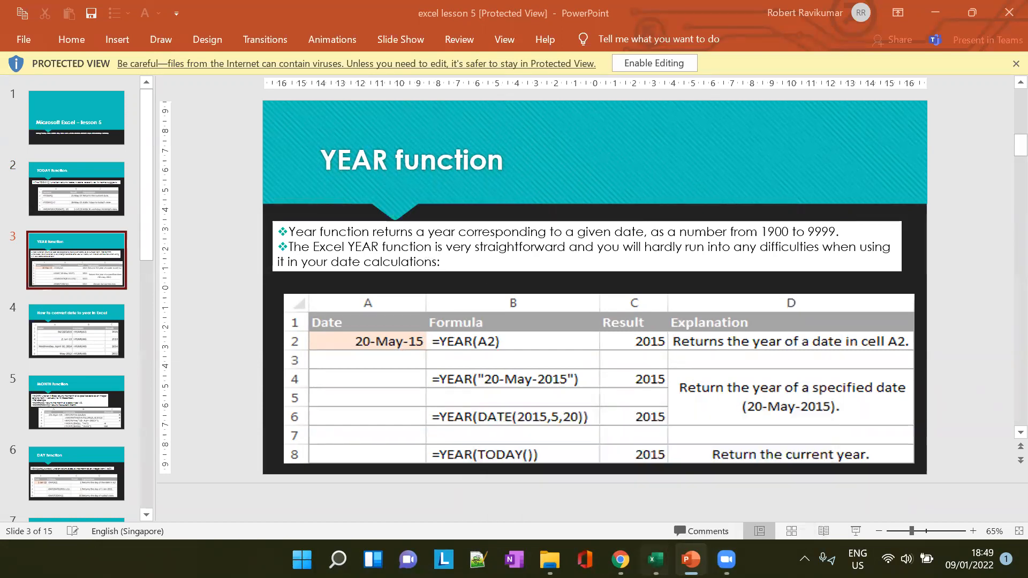
pyautogui.moveTo(655, 559)
pyautogui.click(687, 456)
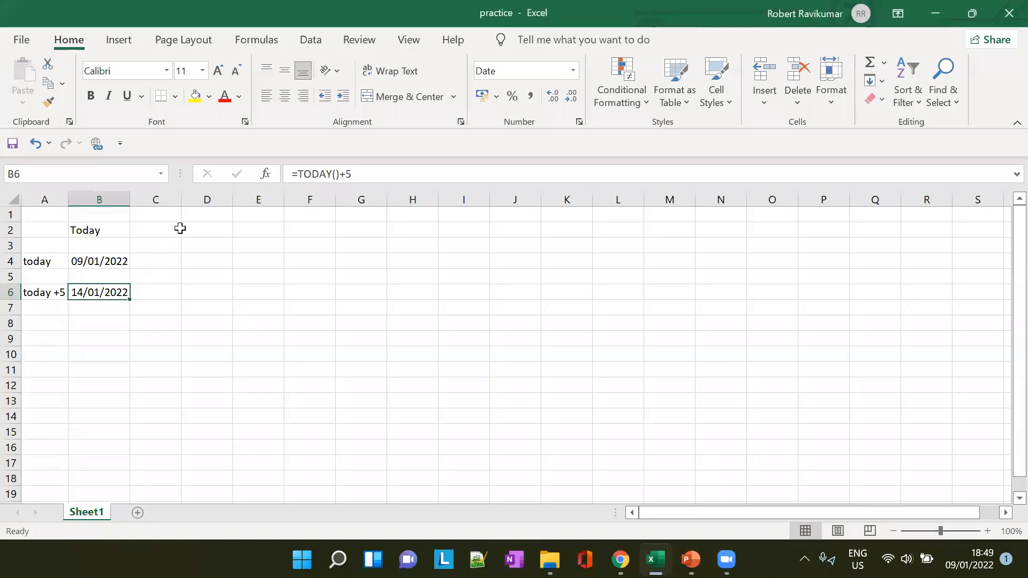
pyautogui.click(262, 230)
pyautogui.click(217, 233)
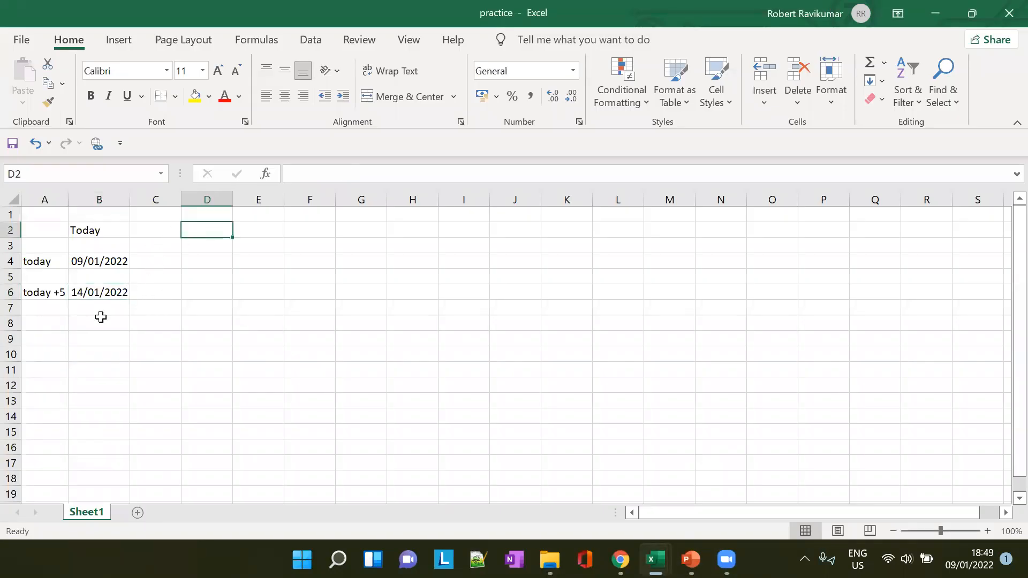
pyautogui.write('Year')
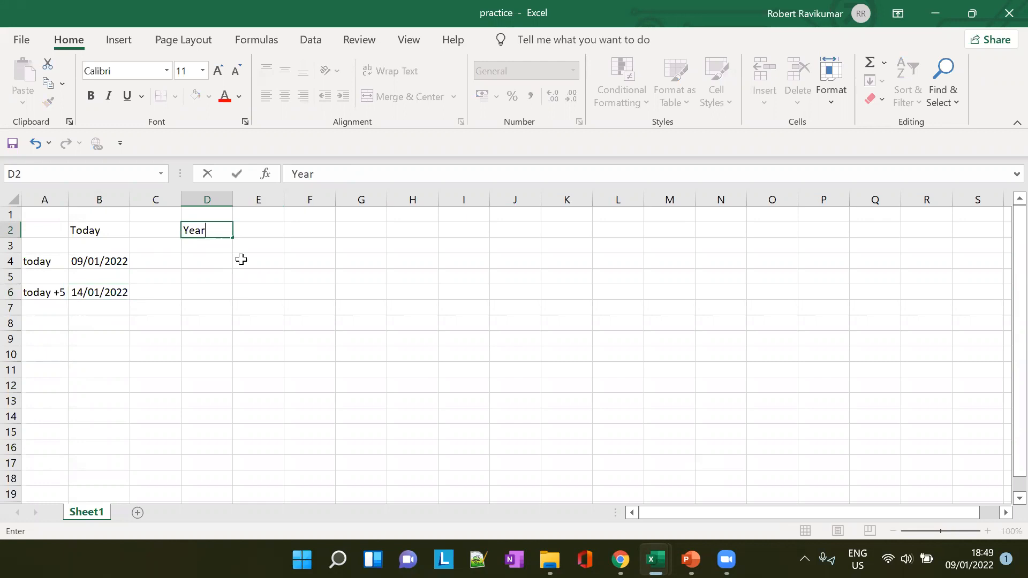
pyautogui.click(44, 336)
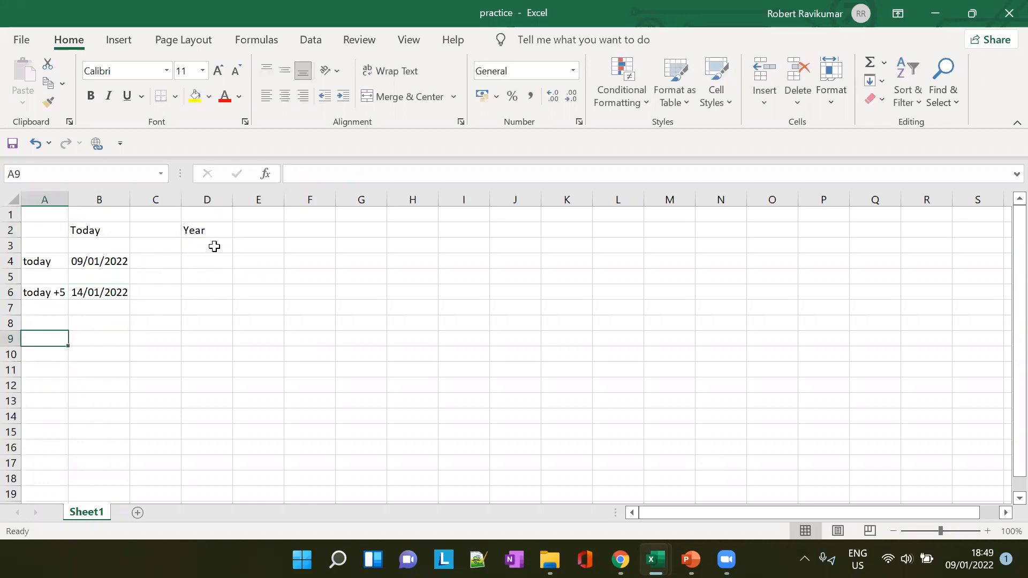
# Step: Enter the date 10-Jan-2022 in cell D3 under the Year heading
pyautogui.click(210, 246)
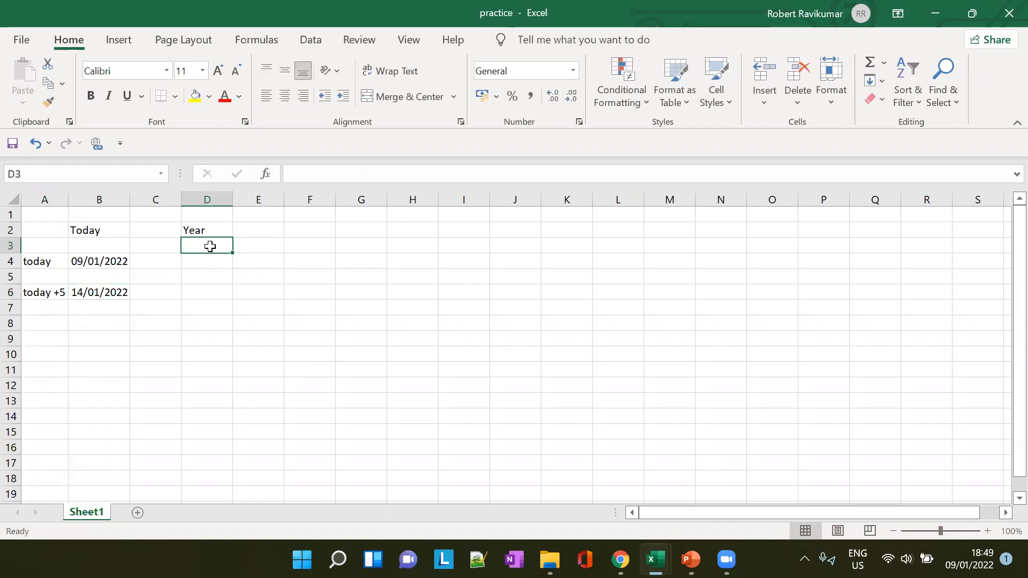
pyautogui.write('1')
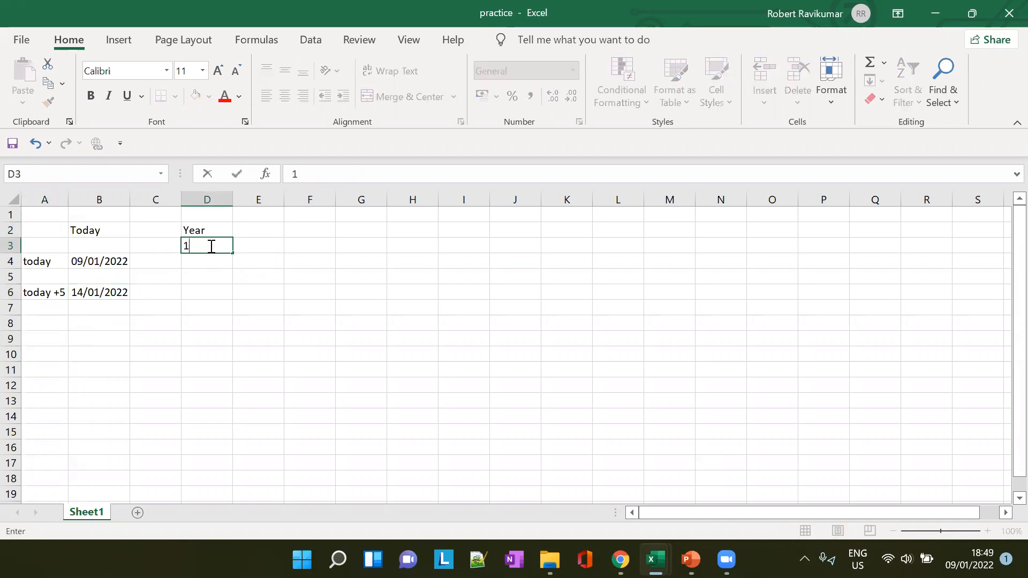
pyautogui.write('0-Jan-2022')
pyautogui.click(234, 200)
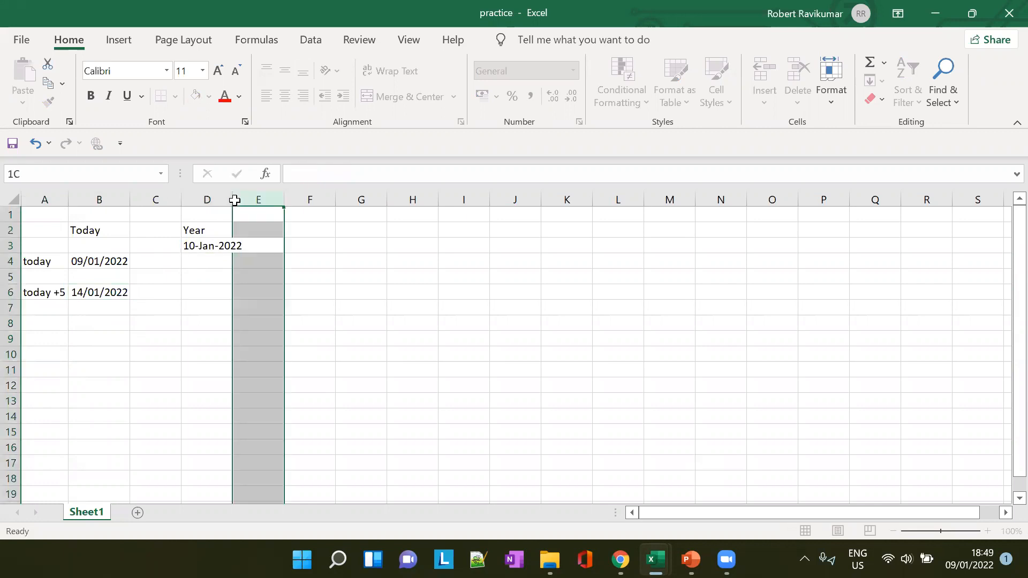
# Step: Enter the formula =YEAR(D3) in cell E5 to extract the year from the date in D3
pyautogui.click(202, 247)
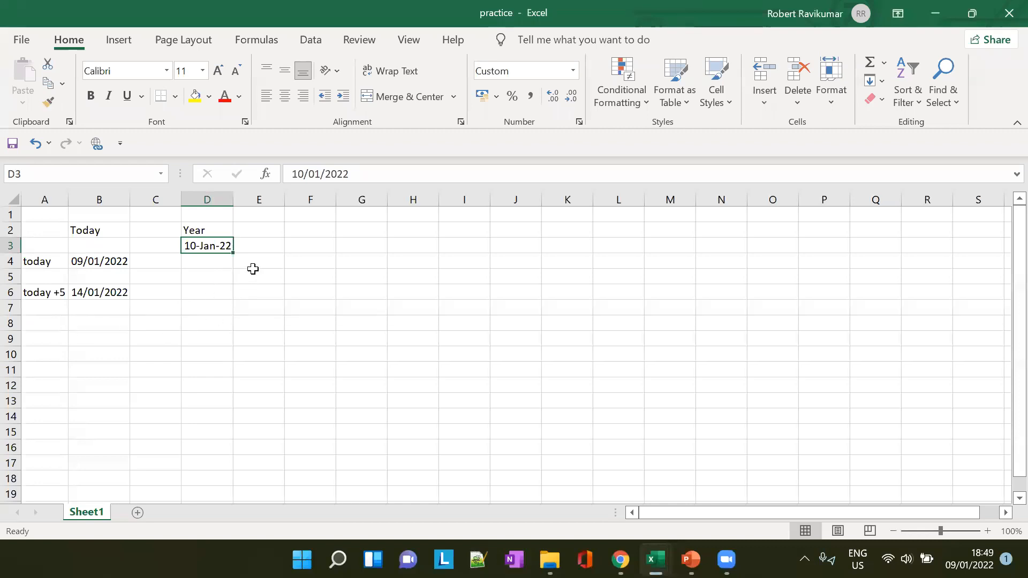
pyautogui.click(265, 248)
pyautogui.click(203, 264)
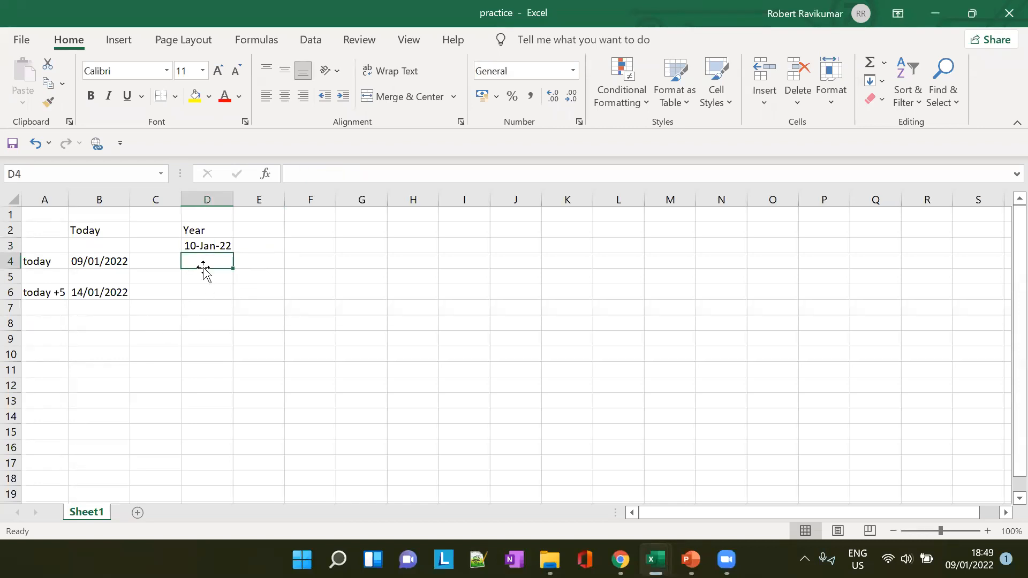
pyautogui.click(203, 281)
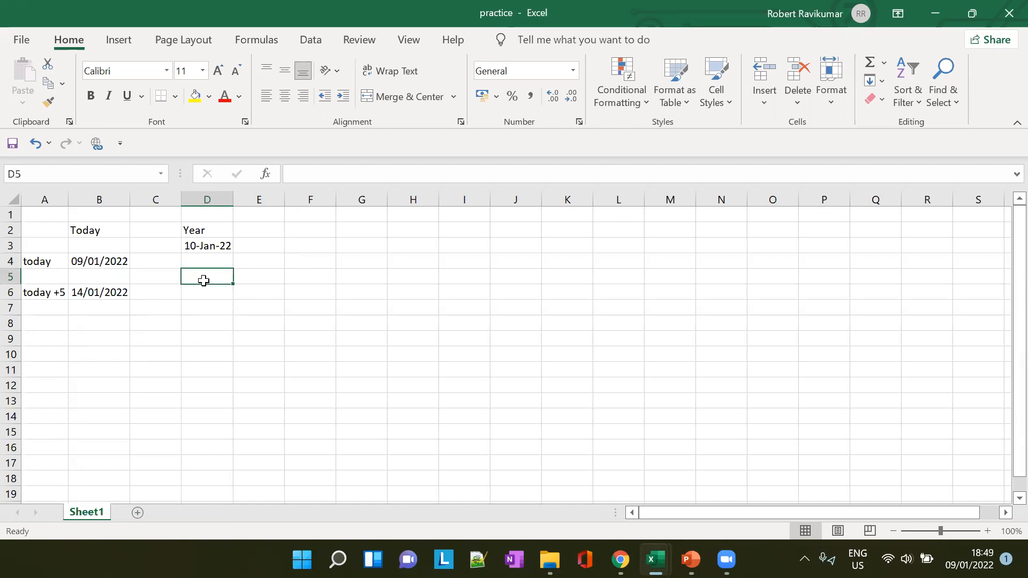
pyautogui.click(247, 278)
pyautogui.write('=Yea')
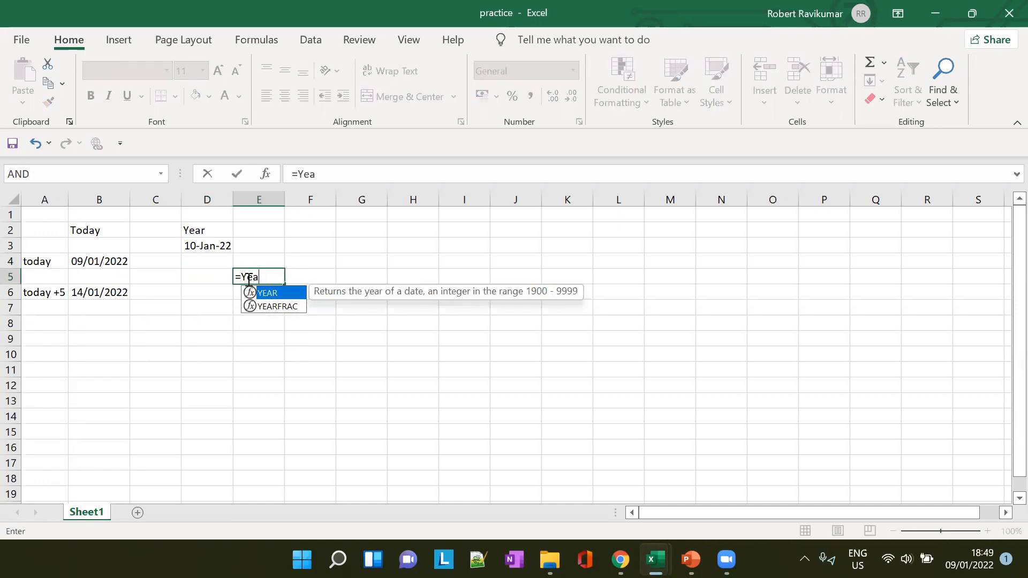
pyautogui.press('Tab')
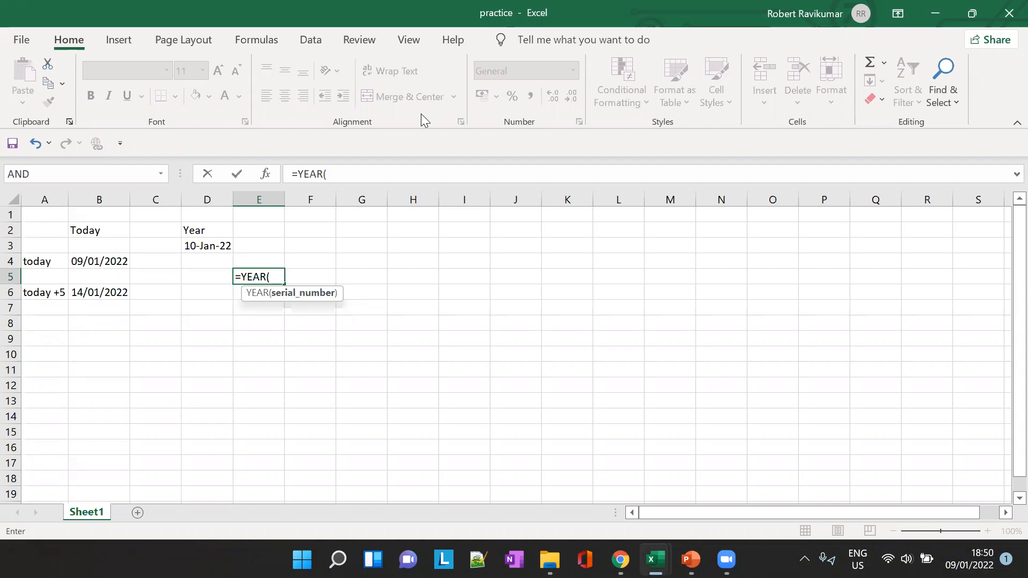
pyautogui.click(559, 115)
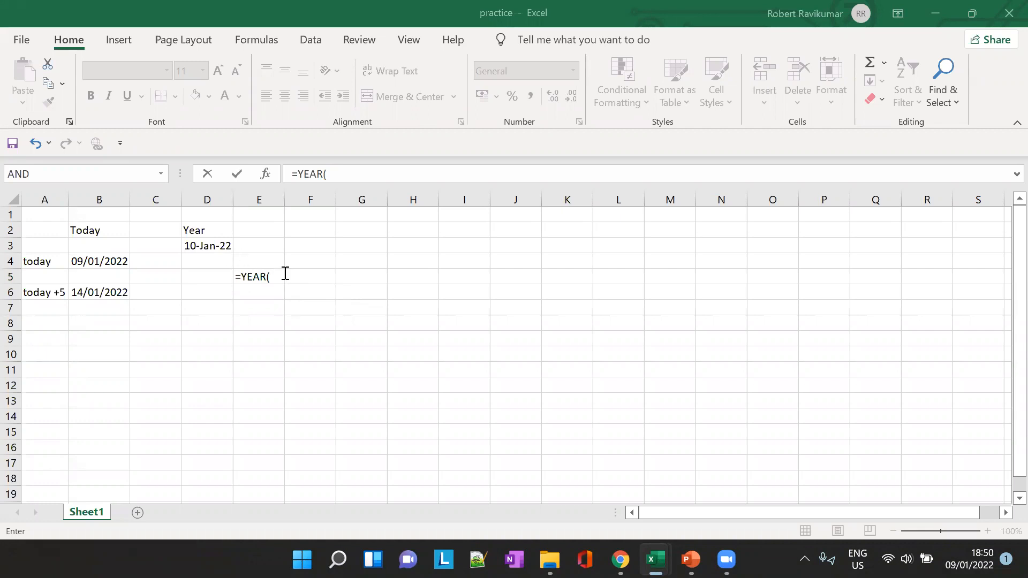
pyautogui.click(345, 173)
pyautogui.click(344, 173)
pyautogui.write('D3)')
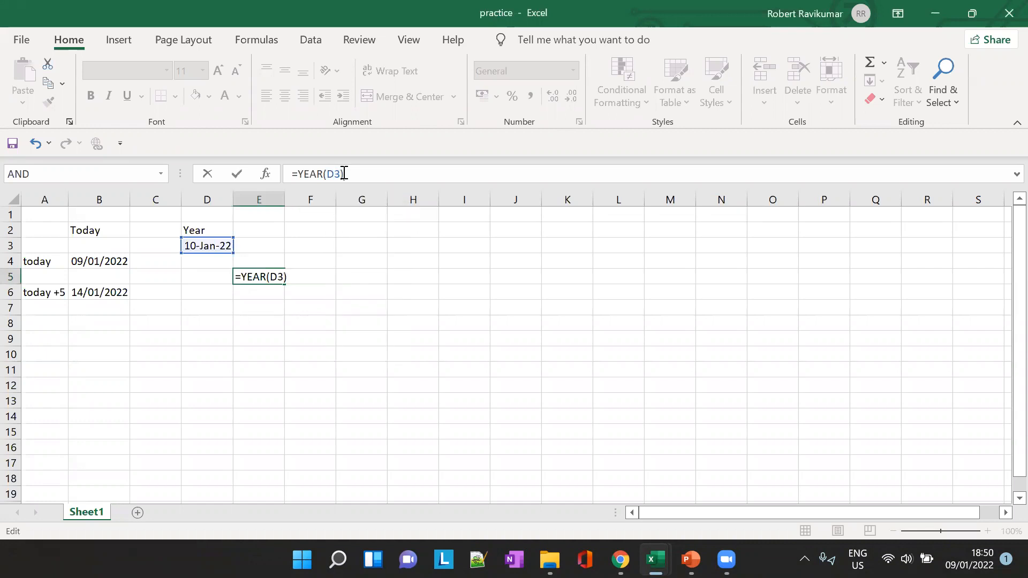
pyautogui.press('Tab')
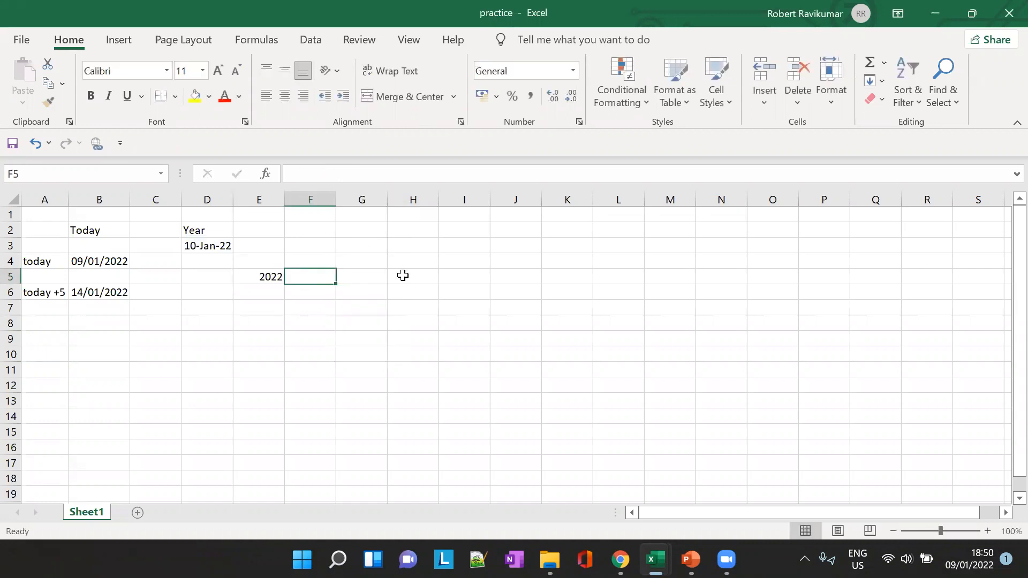
# Step: Change the year of the date in cell D3 to 2028
pyautogui.click(209, 246)
pyautogui.click(369, 180)
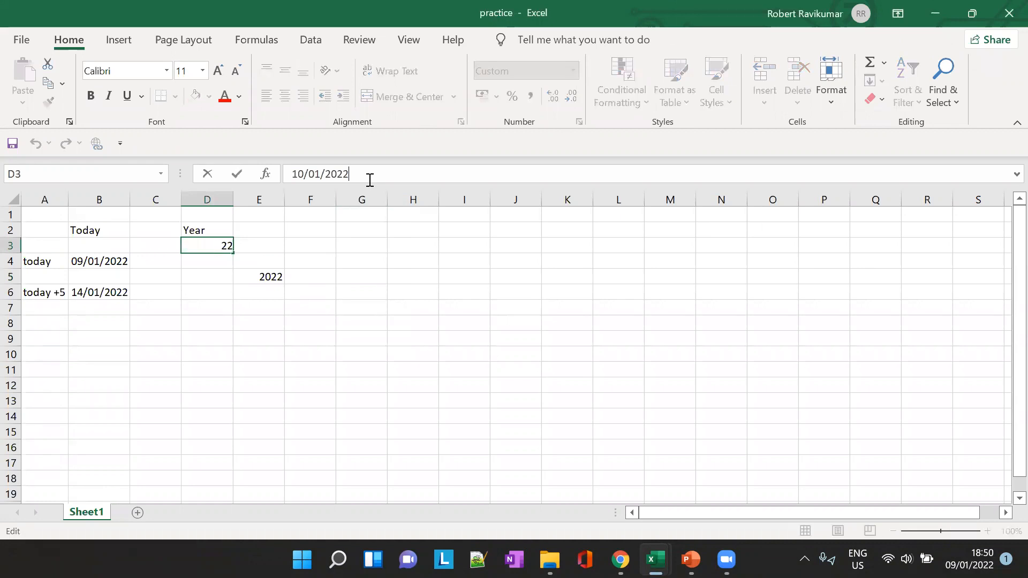
pyautogui.press('BackSpace')
pyautogui.write('8')
pyautogui.press('Tab')
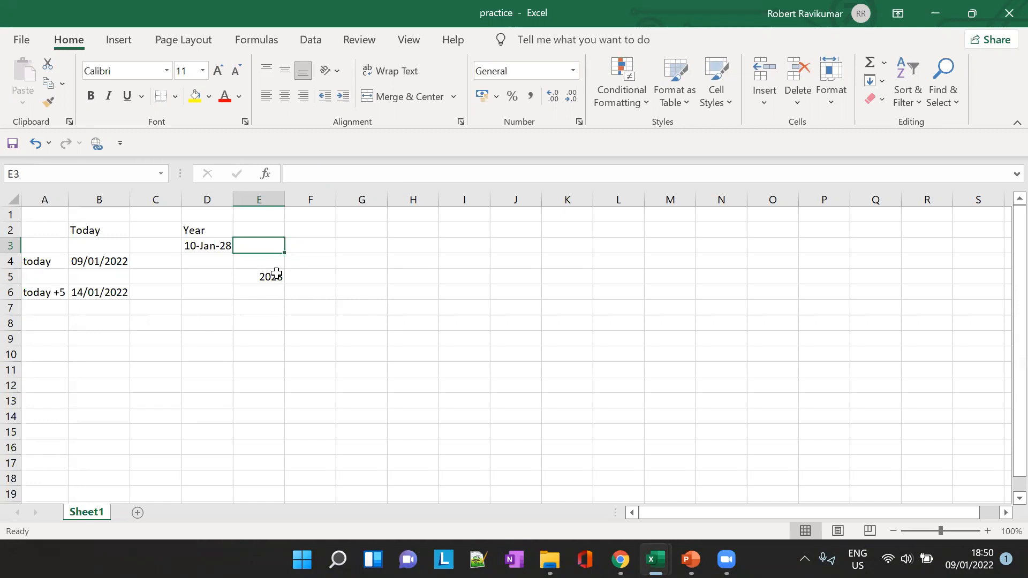
# Step: Move the Year heading from cell D2 to cell E2
pyautogui.click(196, 233)
pyautogui.hotkey('ctrl', 'x')
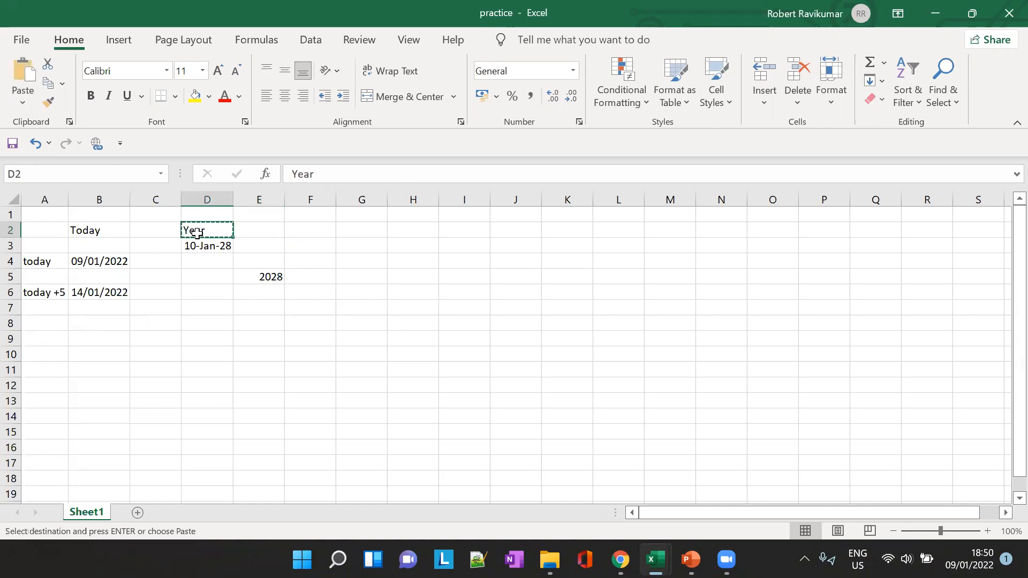
pyautogui.click(252, 227)
pyautogui.hotkey('ctrl', 'v')
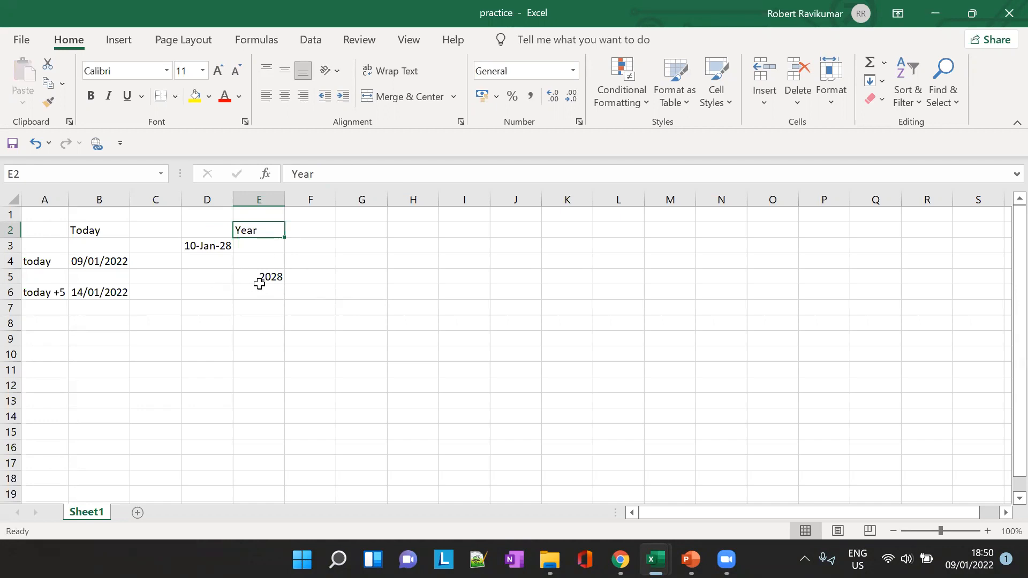
# Step: Enter the label year--> in cell D5 beside the YEAR formula
pyautogui.click(217, 276)
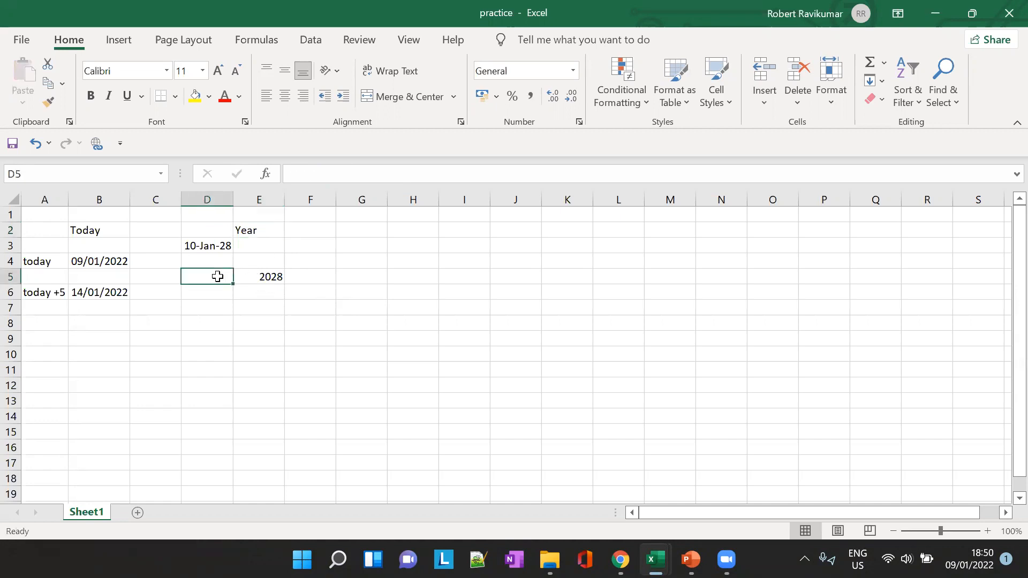
pyautogui.write('yerar')
pyautogui.press('BackSpace')
pyautogui.press('BackSpace')
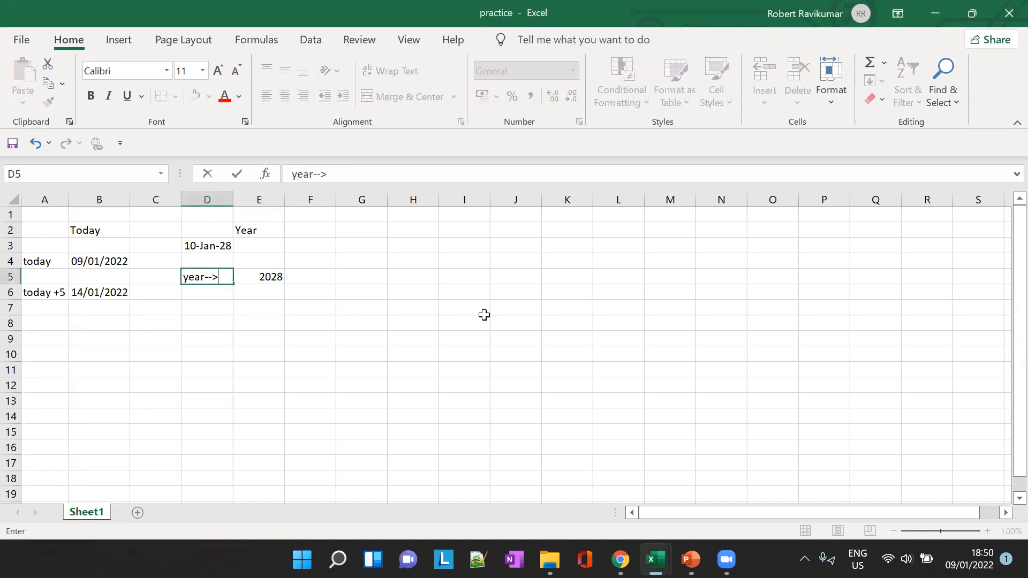
# Step: Switch to PowerPoint to consult the YEAR function slide's examples and return to the practice workbook in Excel
pyautogui.click(655, 559)
pyautogui.click(619, 559)
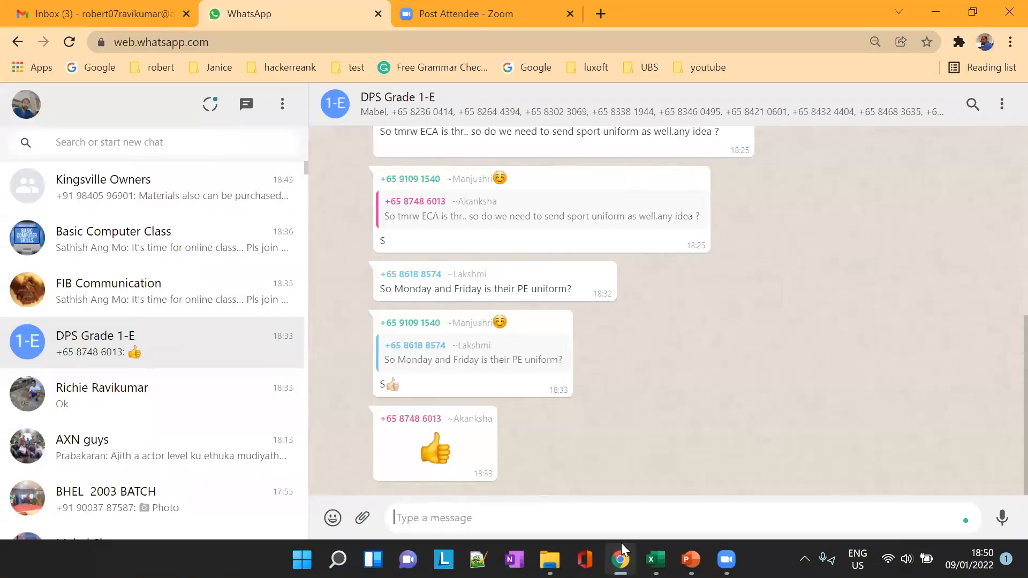
pyautogui.click(690, 559)
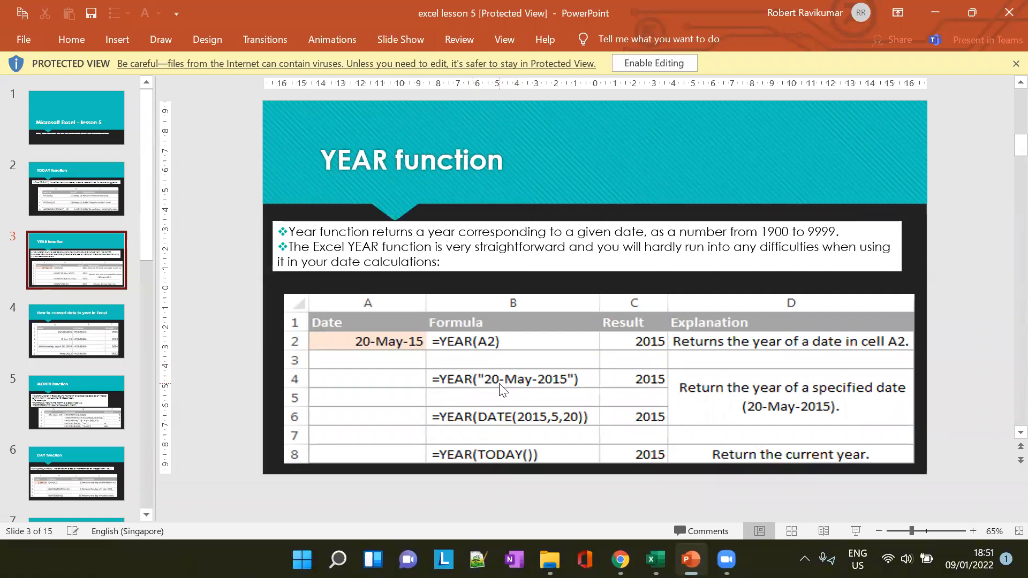
pyautogui.hotkey('alt', 'Tab')
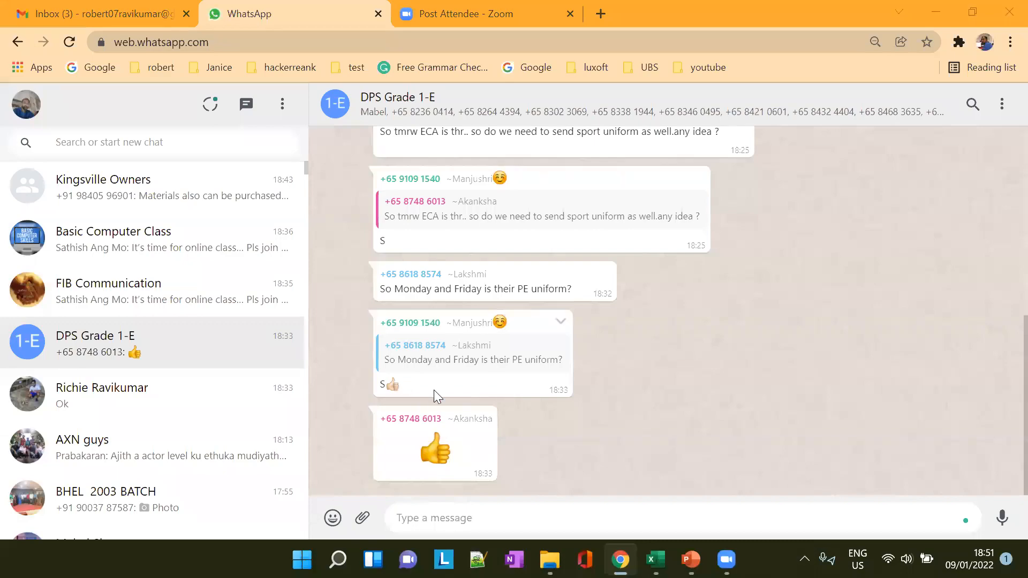
pyautogui.hotkey('alt', 'Tab')
# Step: Enter the label Year("20-Dec-2015") in cell D6 and widen column D to fit it
pyautogui.click(217, 291)
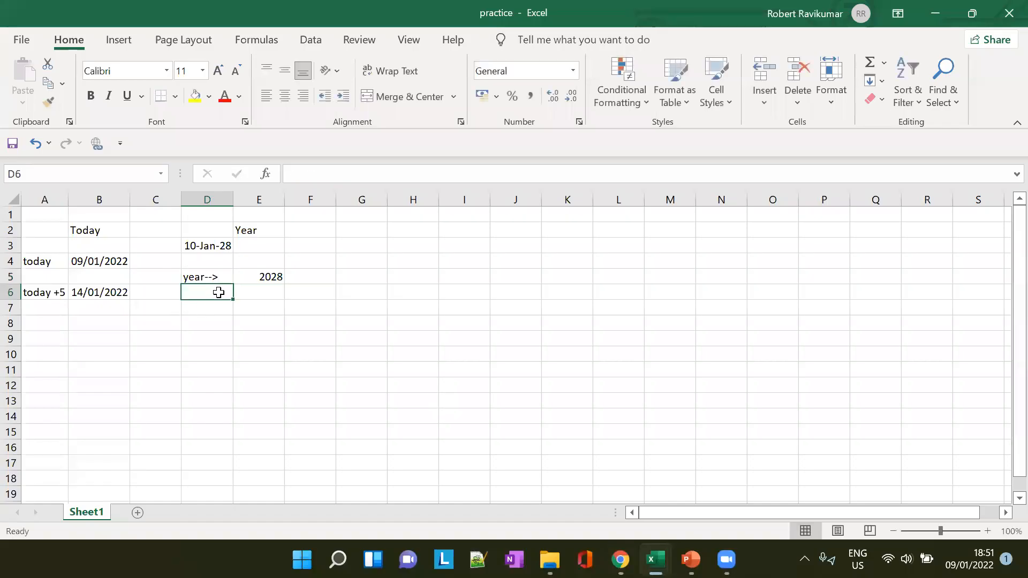
pyautogui.write('Year()')
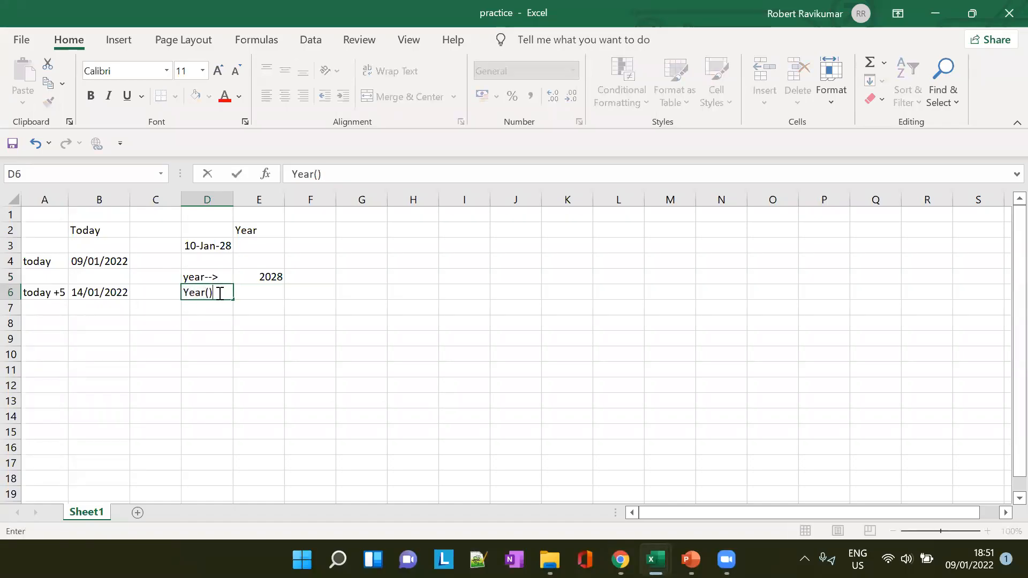
pyautogui.press('Left')
pyautogui.press('Right')
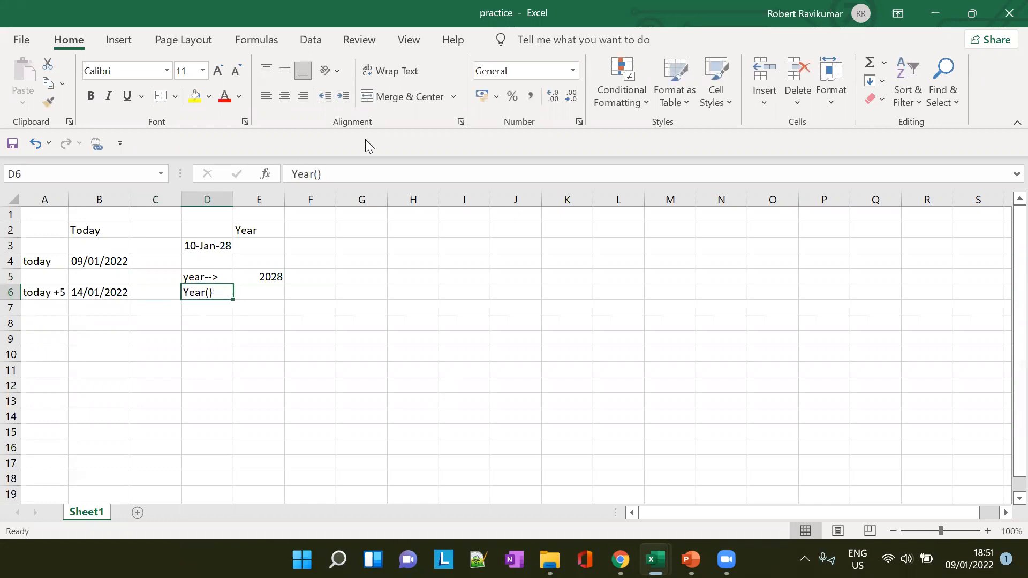
pyautogui.click(317, 174)
pyautogui.write('""')
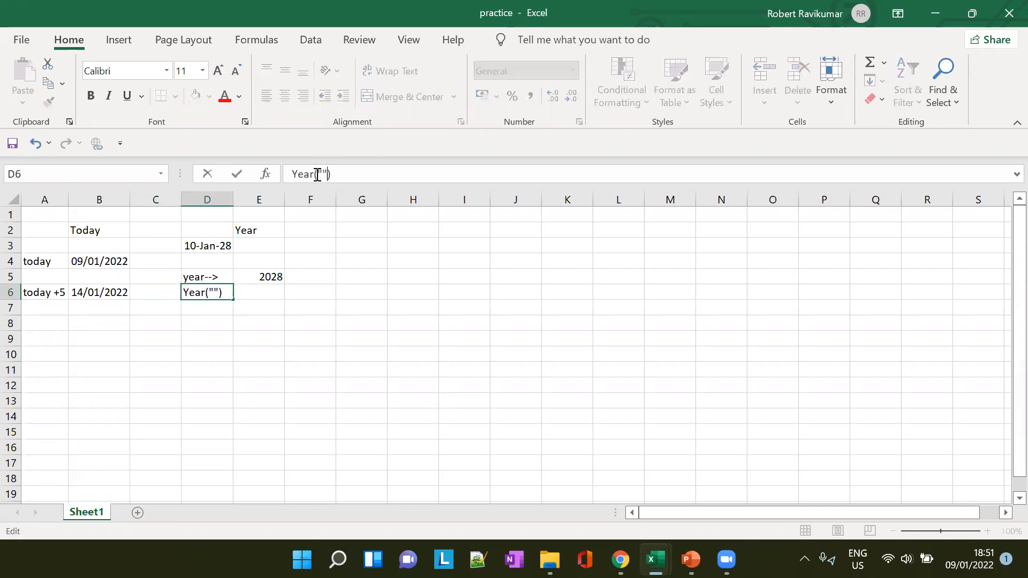
pyautogui.write('20-Dec-2015')
pyautogui.press('Tab')
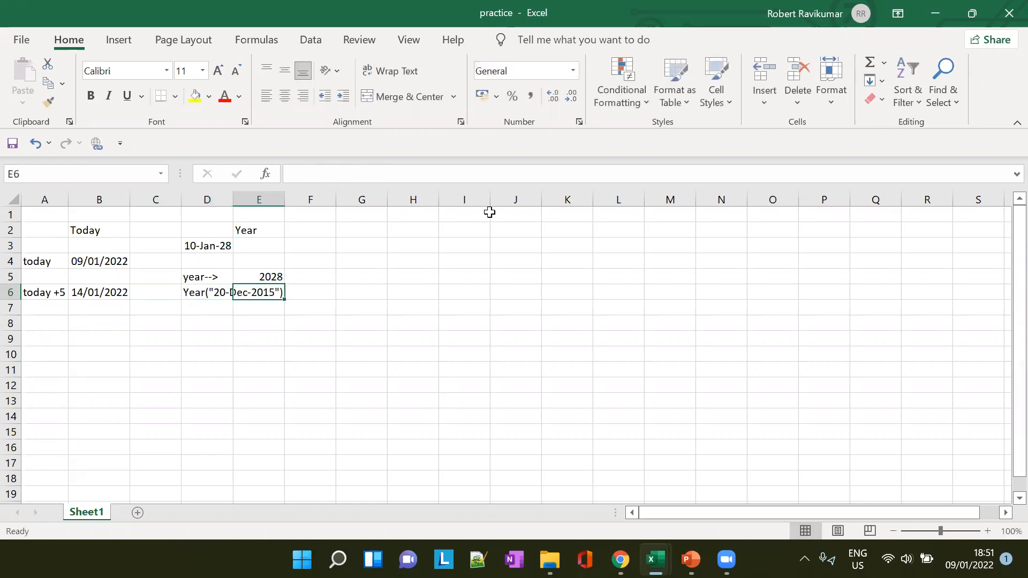
pyautogui.doubleClick(232, 203)
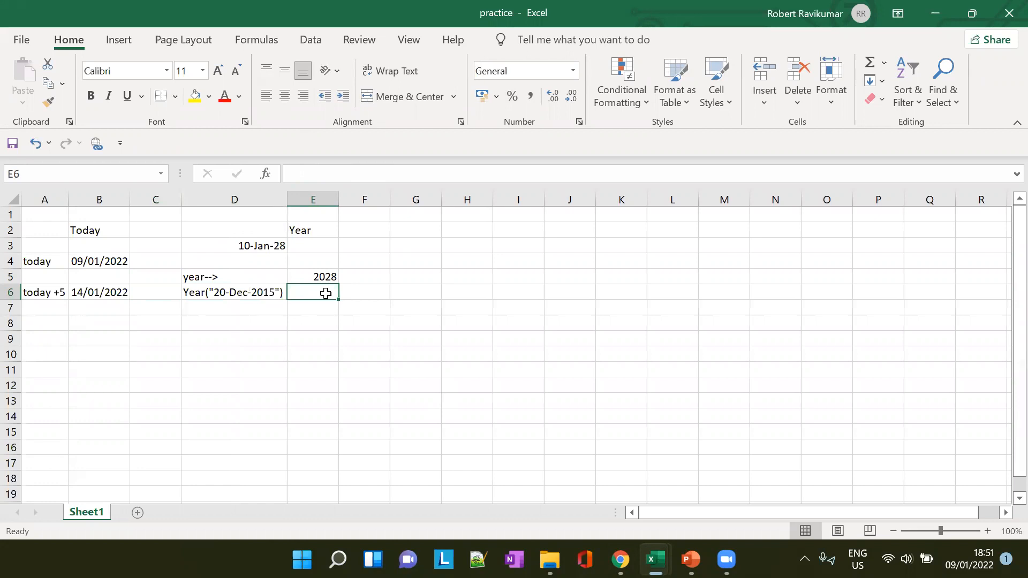
# Step: Enter a YEAR formula with an empty quoted argument, =YEAR(""), in cell E6
pyautogui.write('=')
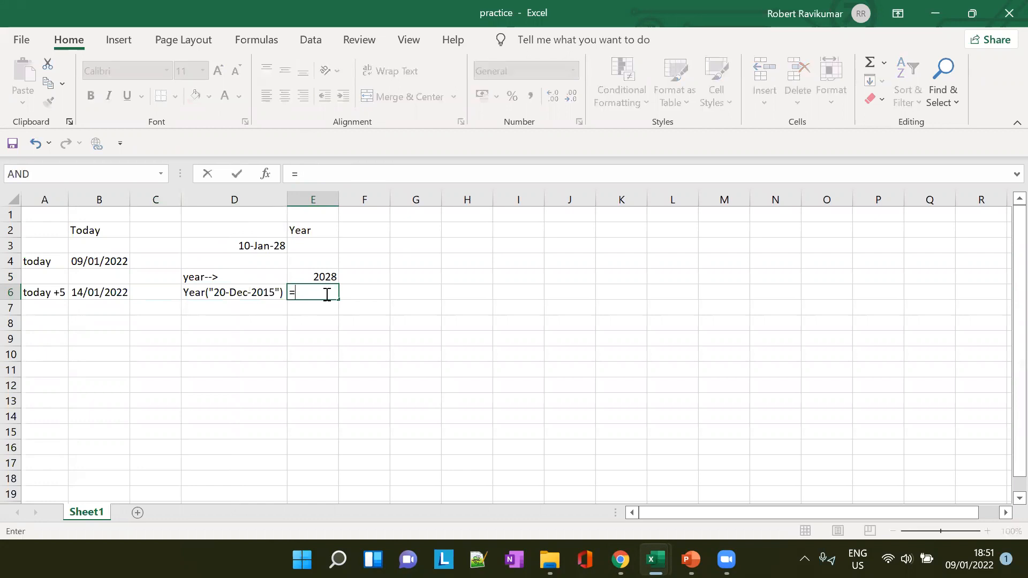
pyautogui.write('YEA')
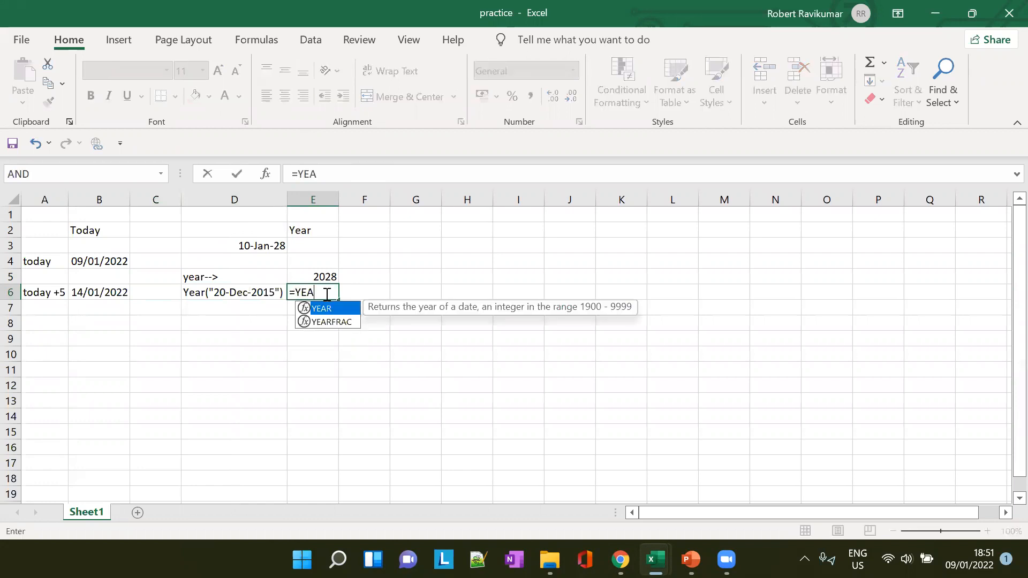
pyautogui.press('Tab')
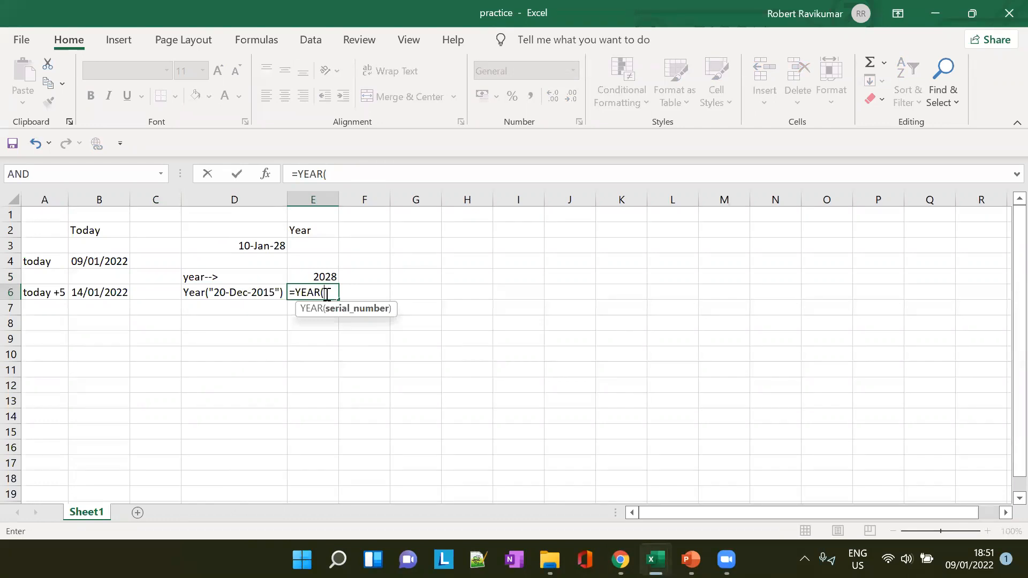
pyautogui.write('""')
pyautogui.press('Left')
pyautogui.press('Right')
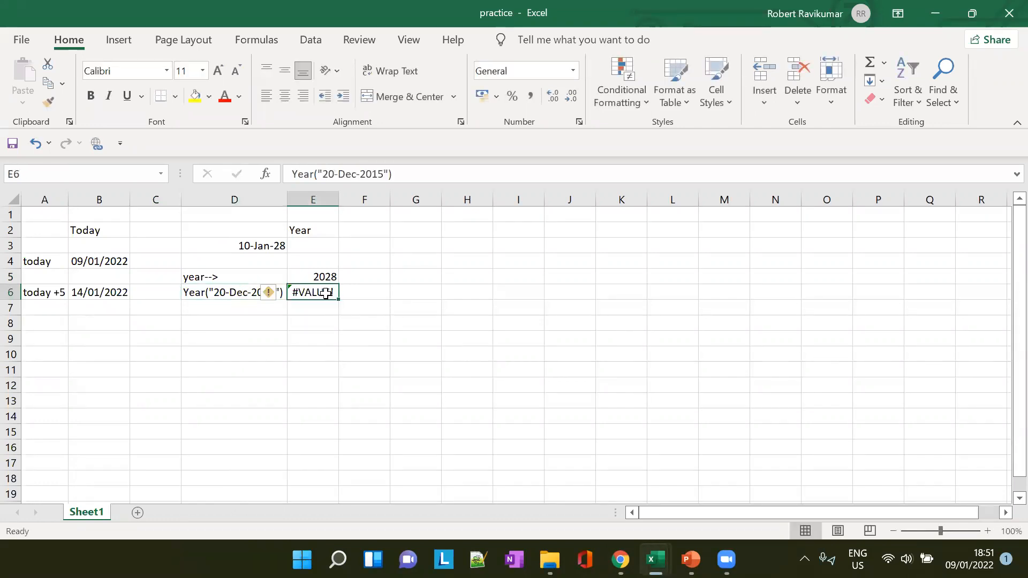
# Step: Complete the formula in cell E6 as =YEAR("20-Dec-2015")
pyautogui.click(330, 175)
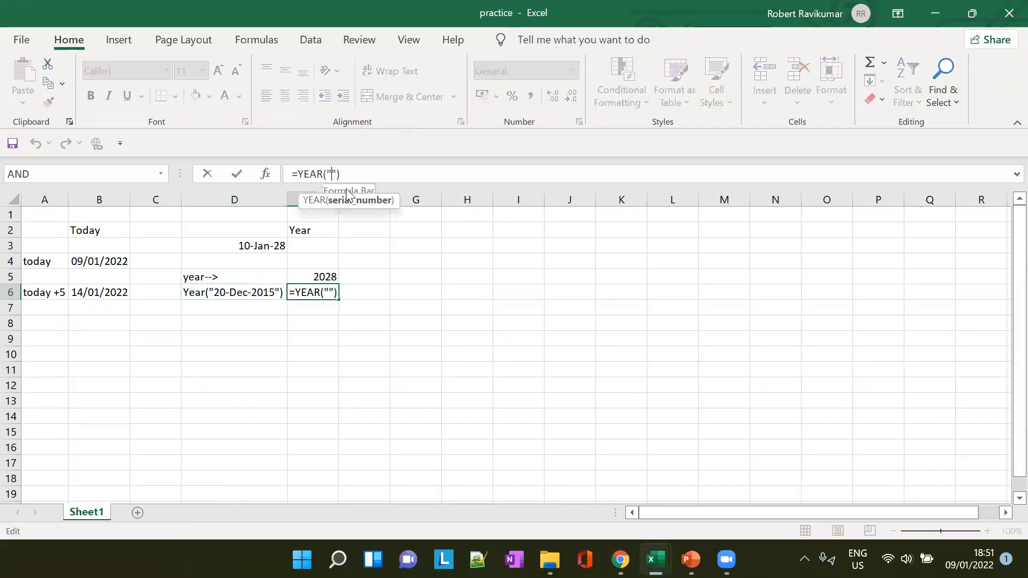
pyautogui.write('20-De')
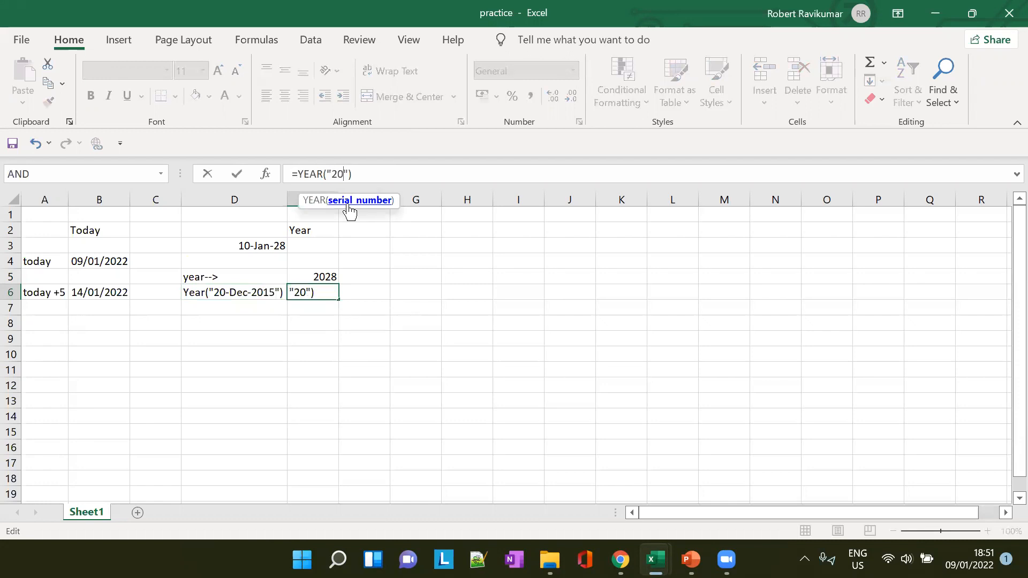
pyautogui.write('c-2015')
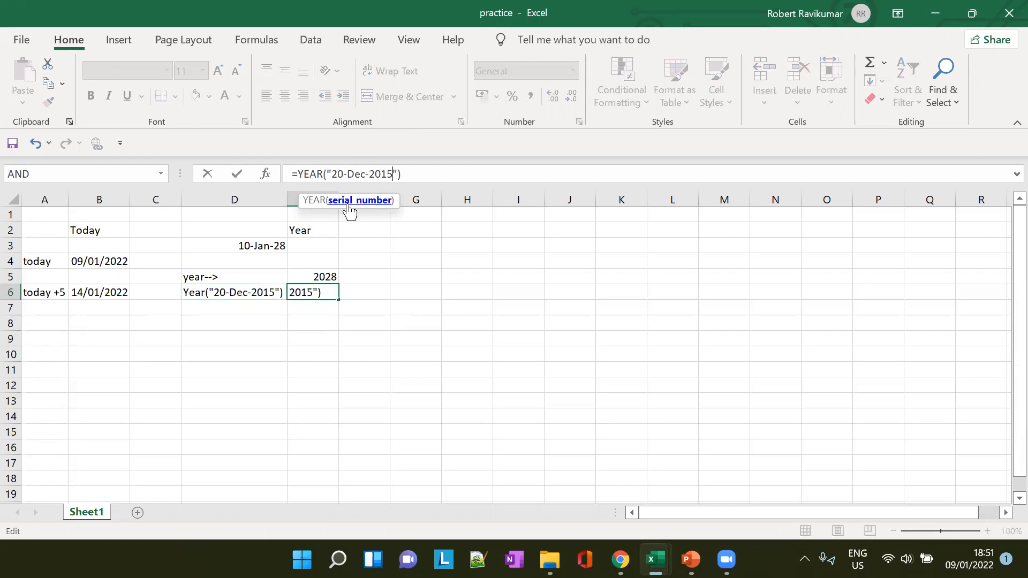
pyautogui.press('Return')
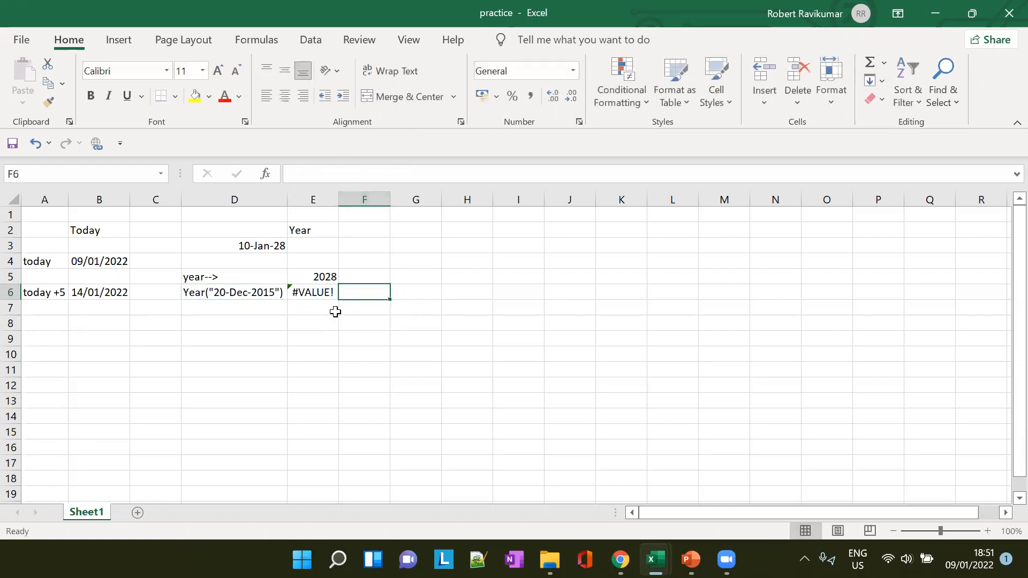
pyautogui.click(316, 292)
pyautogui.click(394, 174)
pyautogui.write(')')
pyautogui.press('BackSpace')
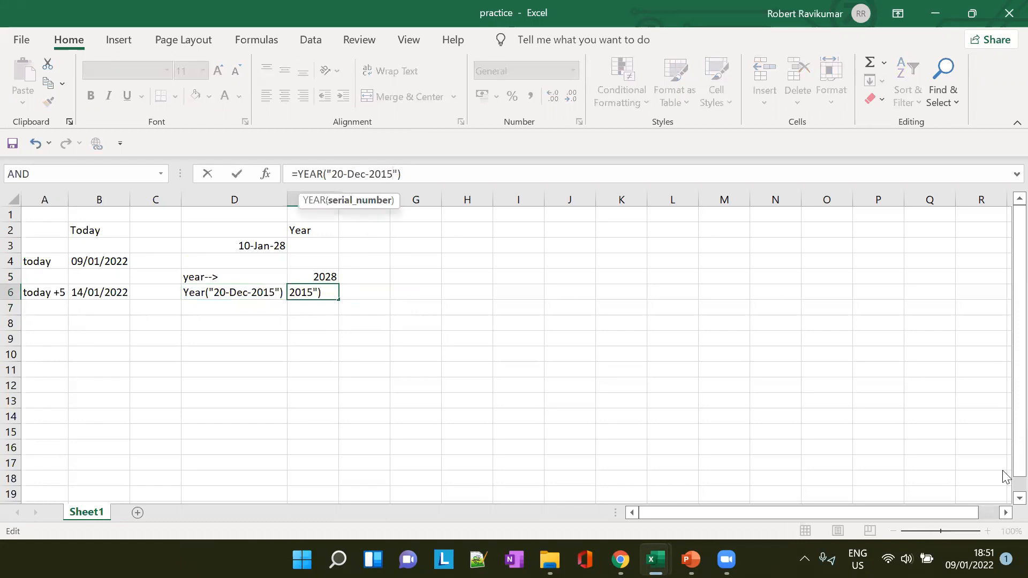
pyautogui.press('Tab')
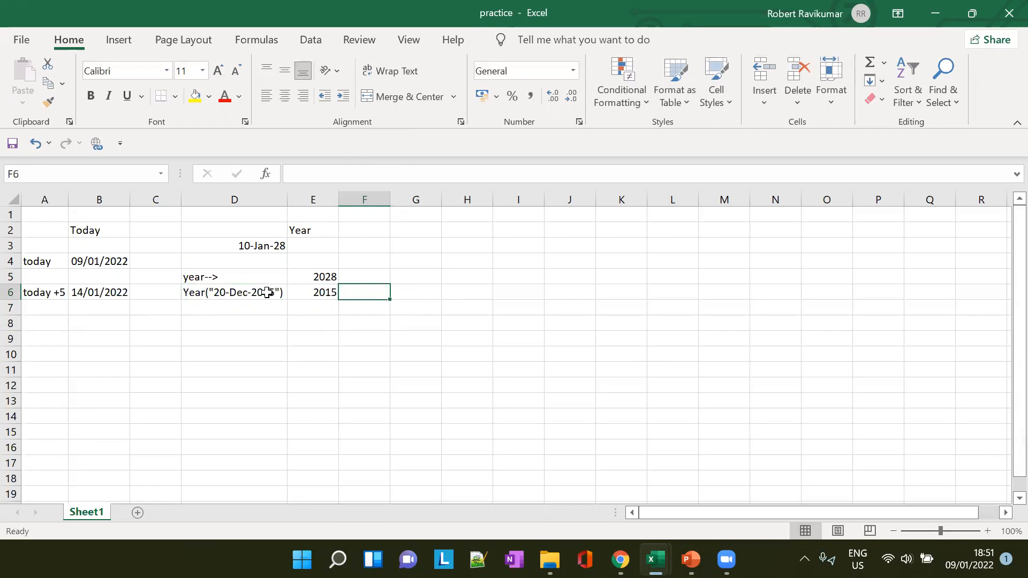
# Step: Change the year inside the quoted date of the YEAR formula in cell E6 to 2018
pyautogui.click(328, 293)
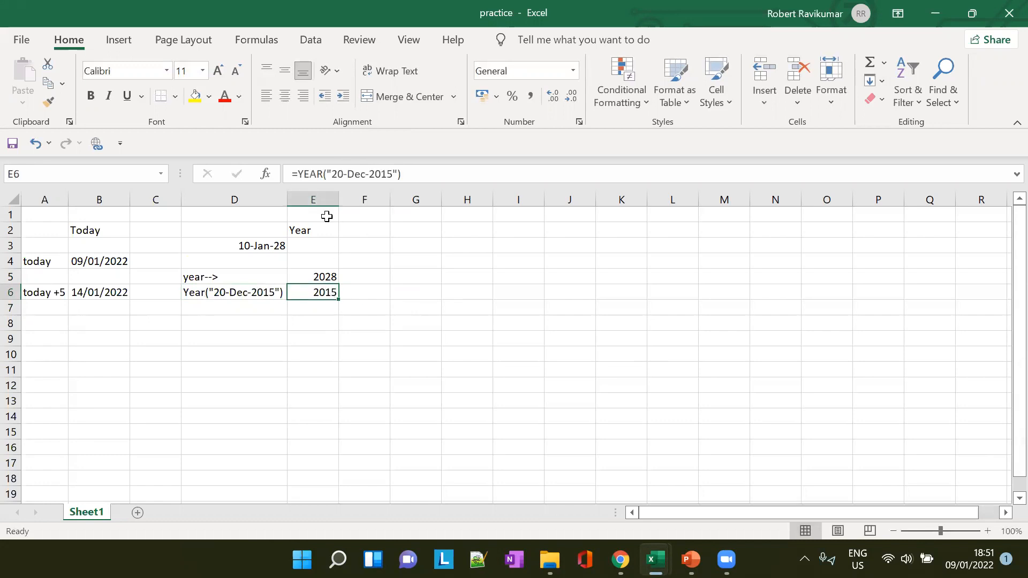
pyautogui.click(321, 174)
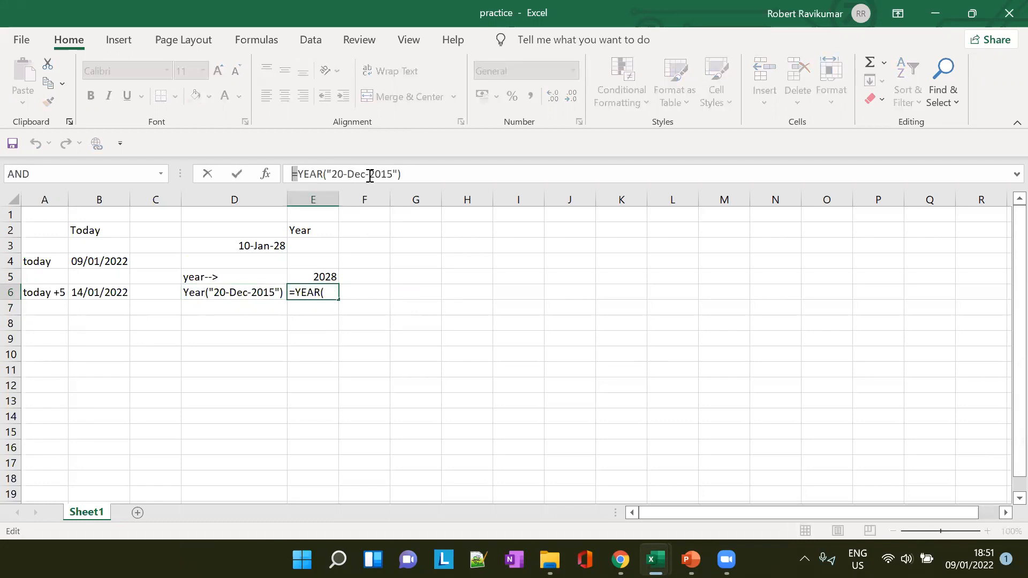
pyautogui.click(394, 170)
pyautogui.press('BackSpace')
pyautogui.write('8')
pyautogui.press('Tab')
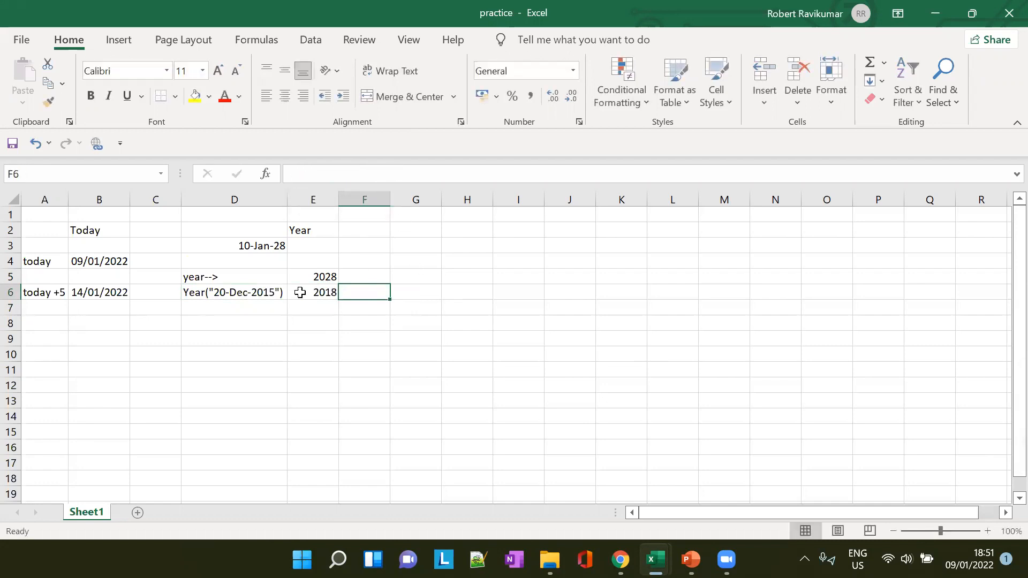
# Step: Set the quoted date's year in cell E6 back to 2015, giving =YEAR("20-Dec-2015")
pyautogui.click(299, 290)
pyautogui.click(391, 177)
pyautogui.press('BackSpace')
pyautogui.write('5')
pyautogui.press('Tab')
# Step: Check the lesson slide in PowerPoint, return to Excel and replace the label in cell D6 with "passing string date"
pyautogui.hotkey('alt', 'Tab')
pyautogui.hotkey('alt', 'Tab')
pyautogui.click(236, 295)
pyautogui.write('paa')
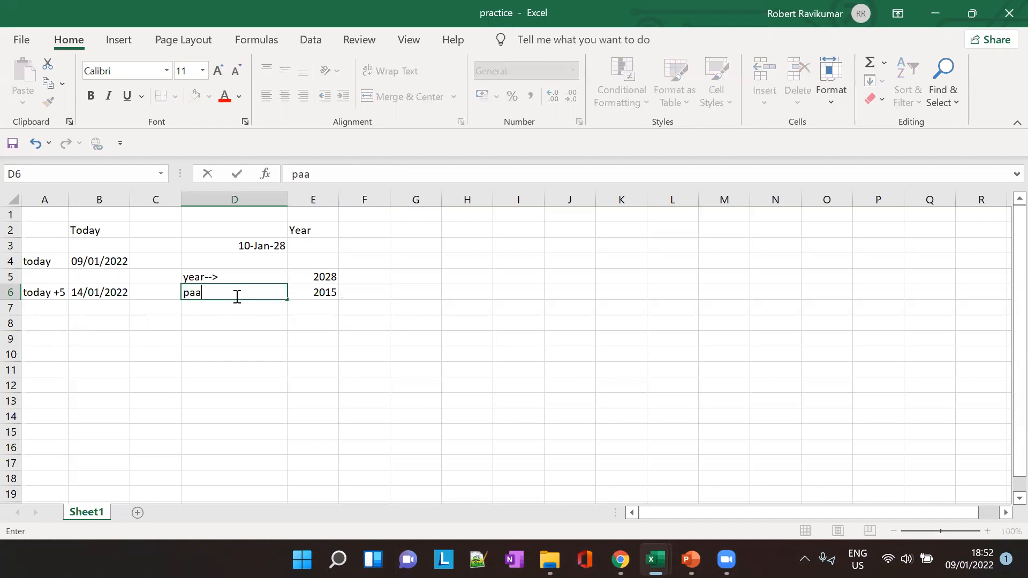
pyautogui.write('sing string date')
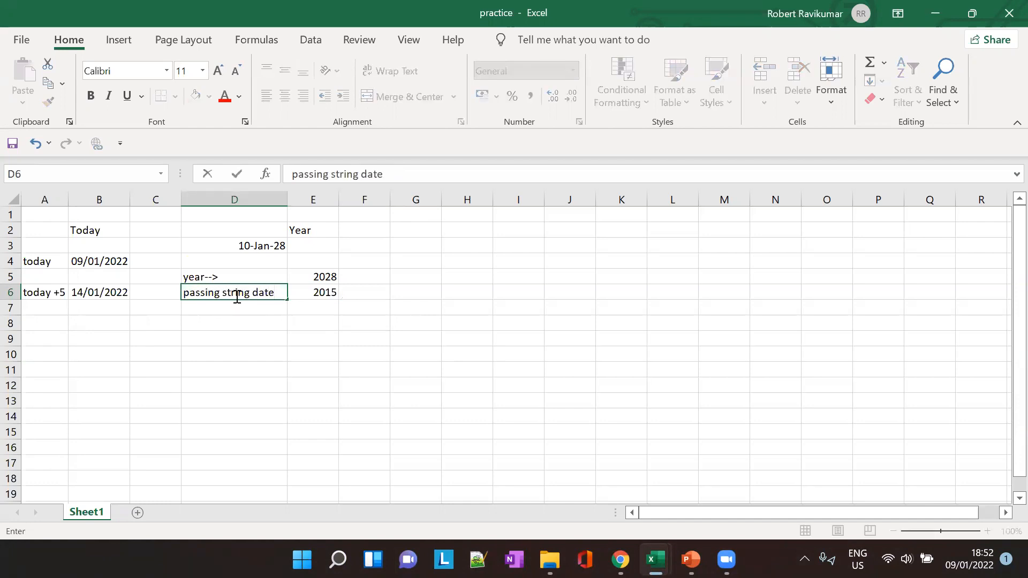
pyautogui.press('Return')
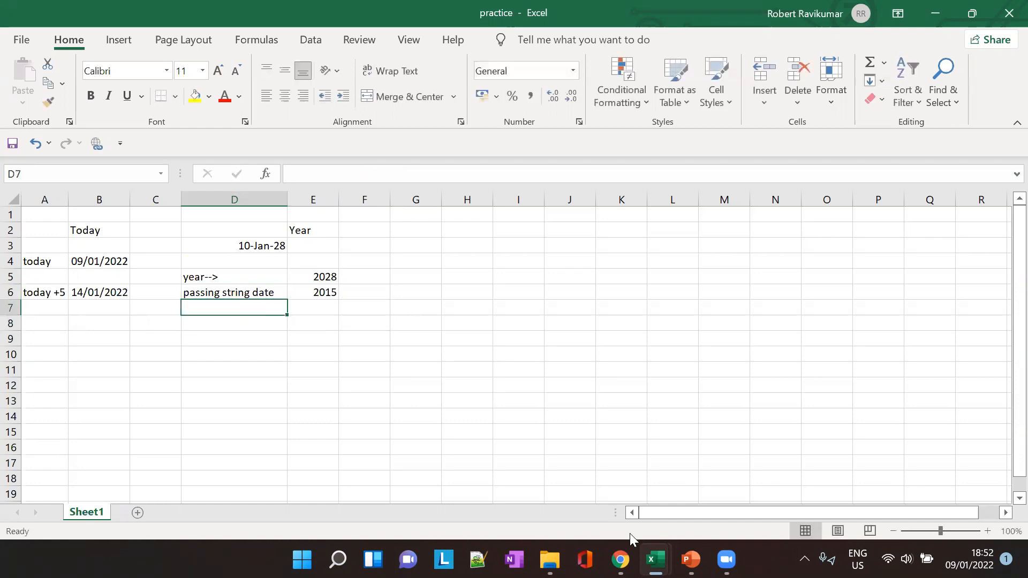
# Step: Consult the YEAR function slide's examples in PowerPoint and return to the practice workbook with empty cell I3 selected
pyautogui.hotkey('alt', 'Tab')
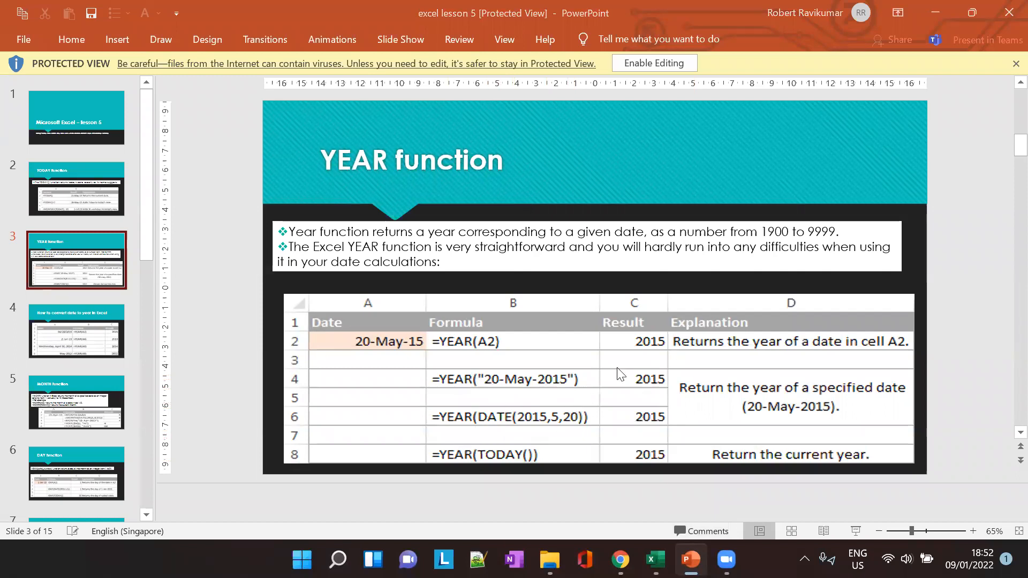
pyautogui.hotkey('alt', 'Tab')
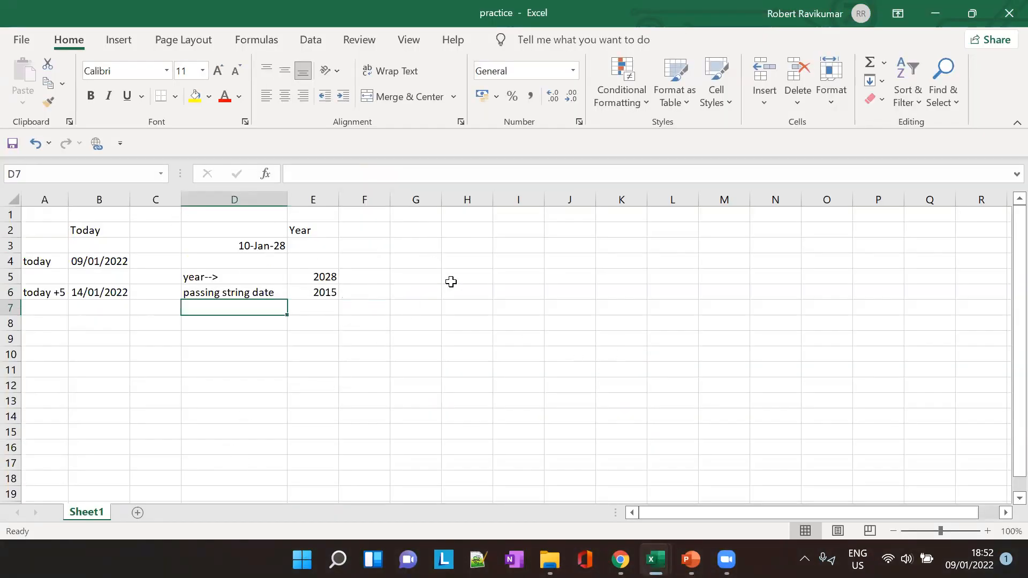
pyautogui.click(521, 240)
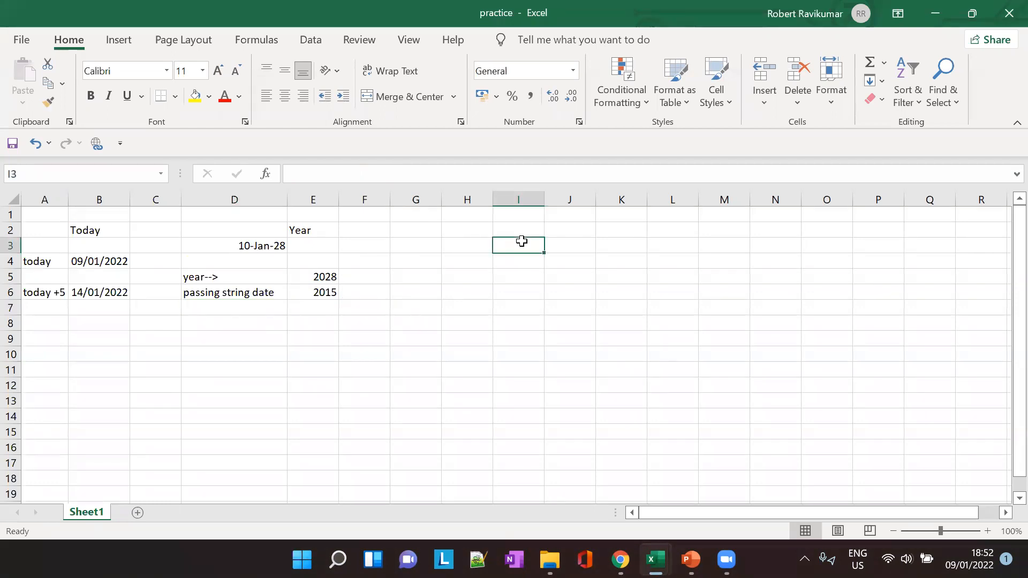
pyautogui.hotkey('alt', 'Tab')
pyautogui.hotkey('alt', 'Tab')
# Step: Enter a DATE formula in cell I3 with year 2022, month 01 and day 09
pyautogui.write('=D')
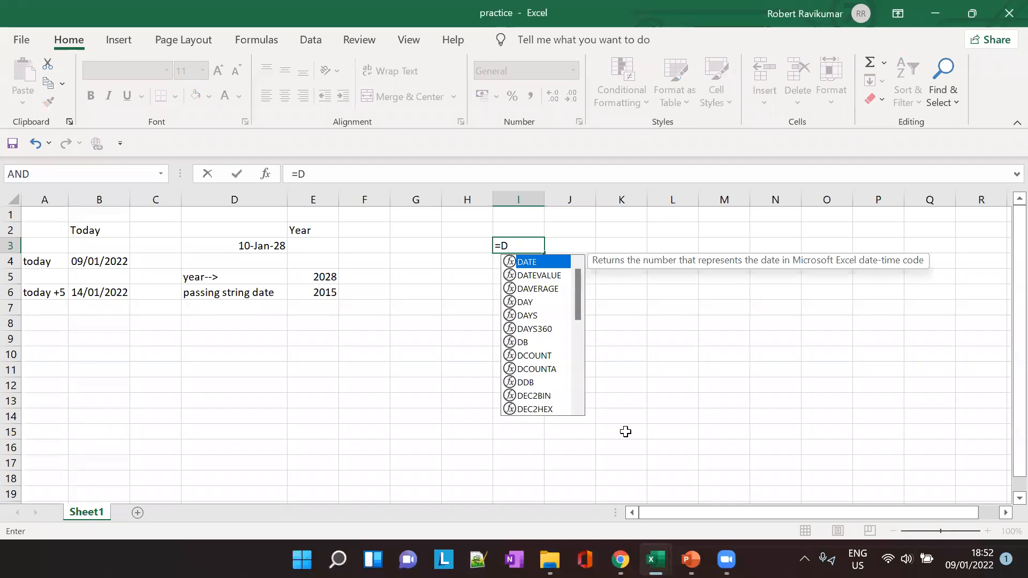
pyautogui.write('ATE(')
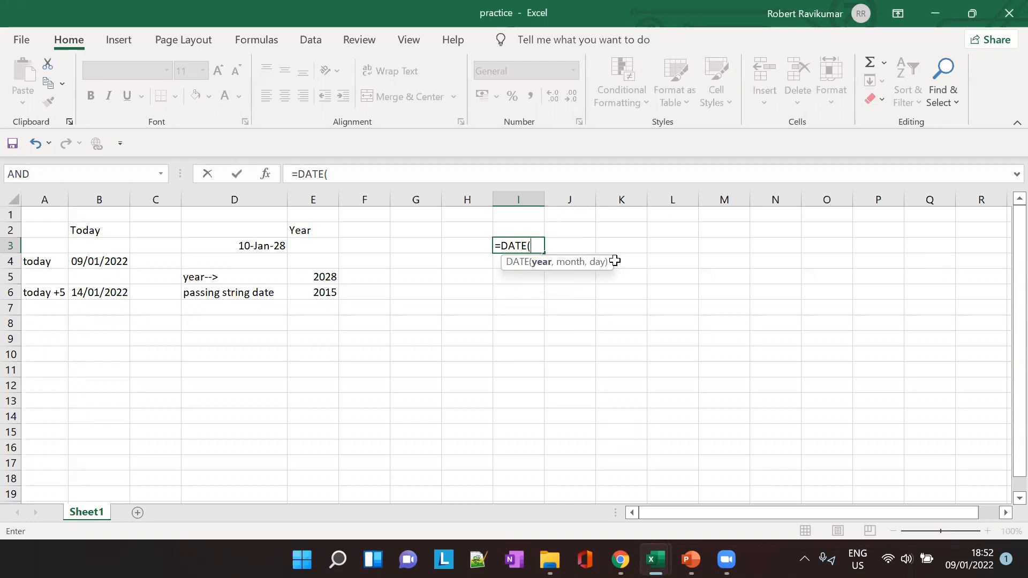
pyautogui.write('2022,')
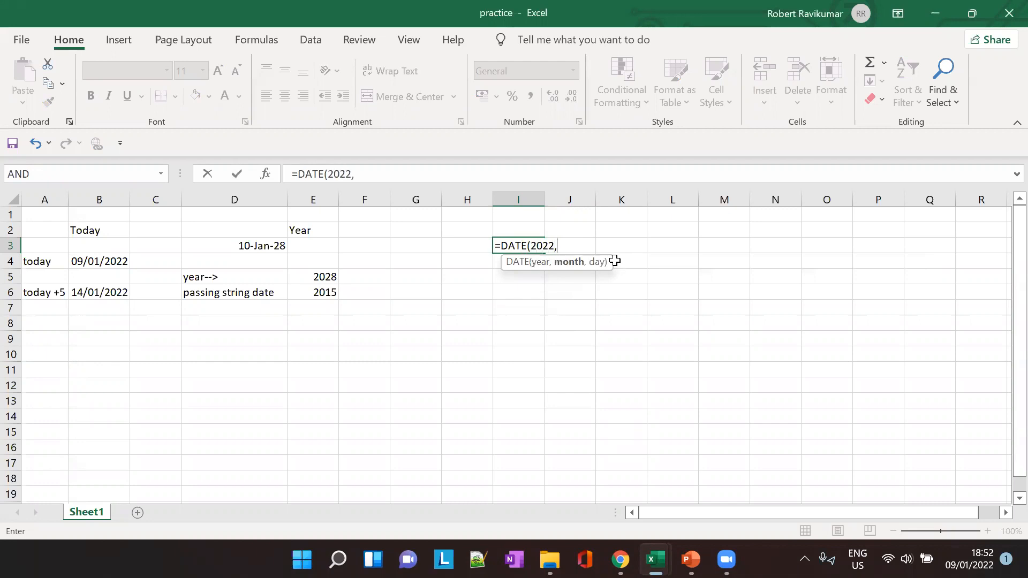
pyautogui.write('01,09')
pyautogui.press('Tab')
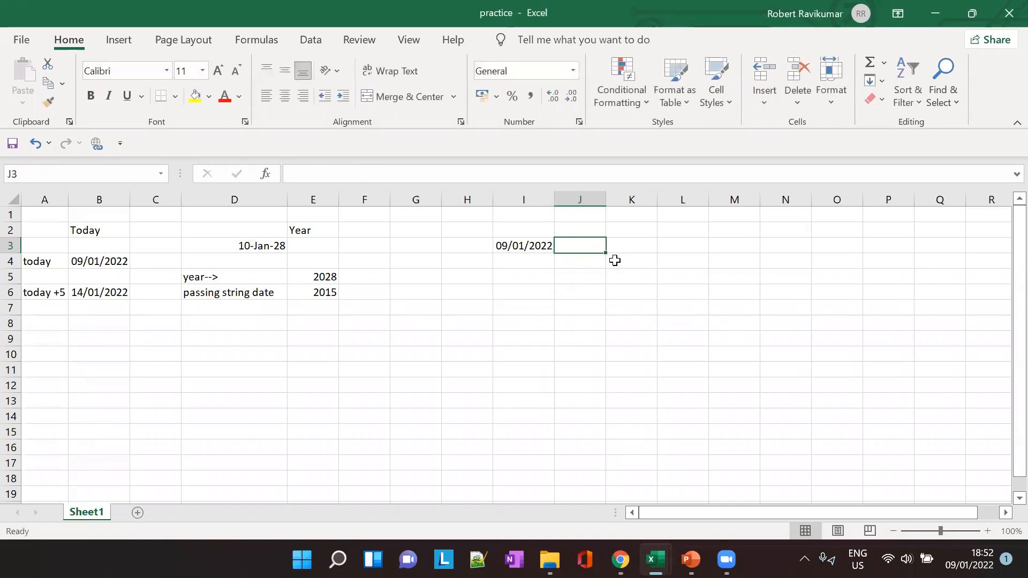
# Step: Examine the DATE formula in cell I3, highlighting its arguments and its function name without changing it
pyautogui.click(525, 247)
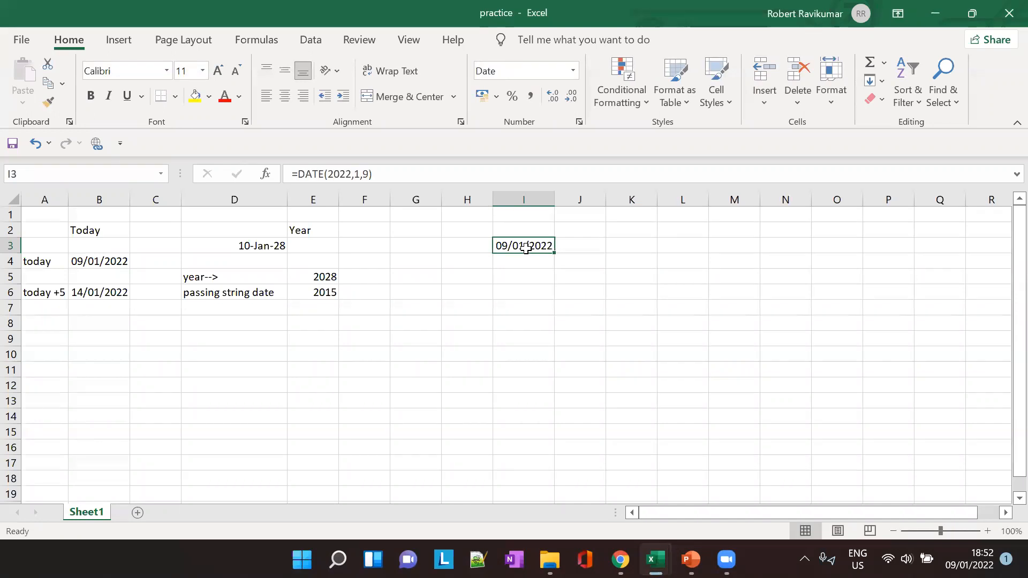
pyautogui.doubleClick(327, 174)
pyautogui.moveTo(372, 173); pyautogui.dragTo(372, 173)
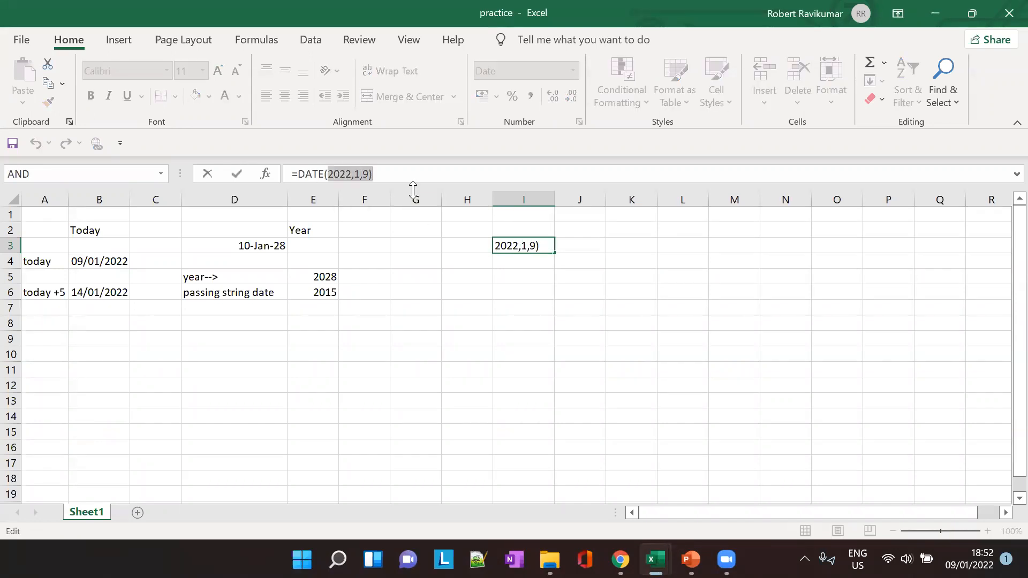
pyautogui.press('Tab')
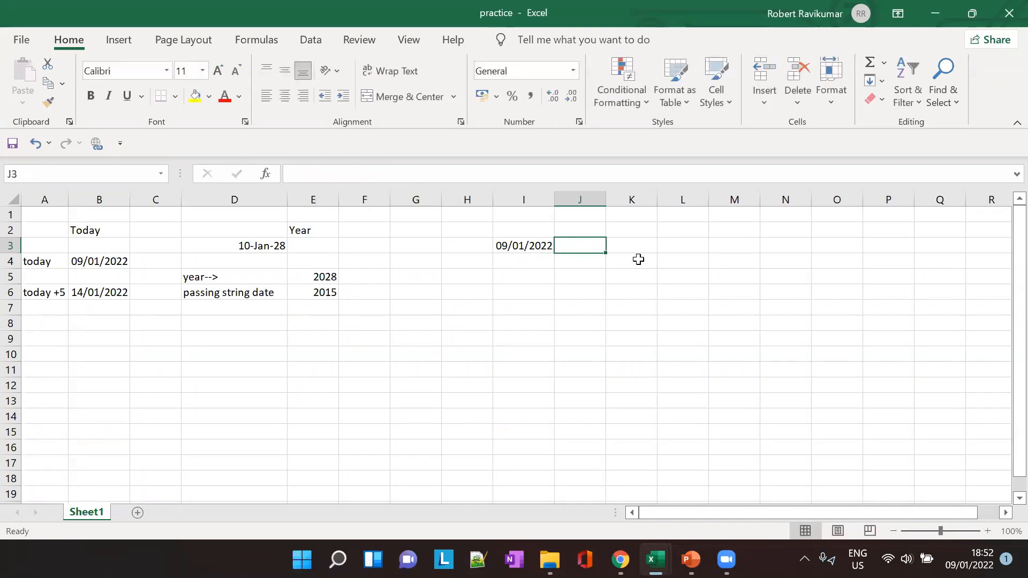
pyautogui.click(507, 248)
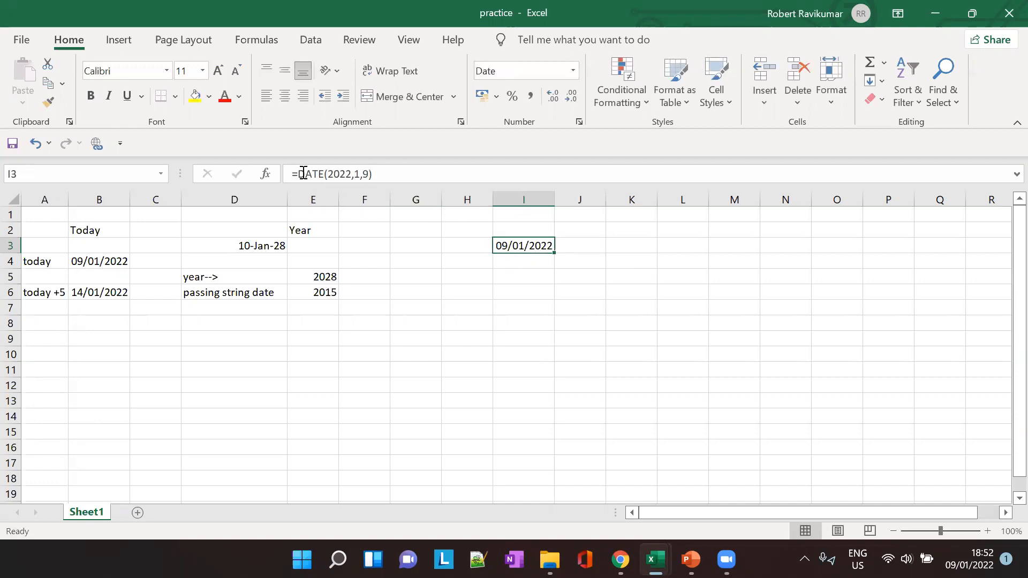
pyautogui.moveTo(298, 172); pyautogui.dragTo(324, 169)
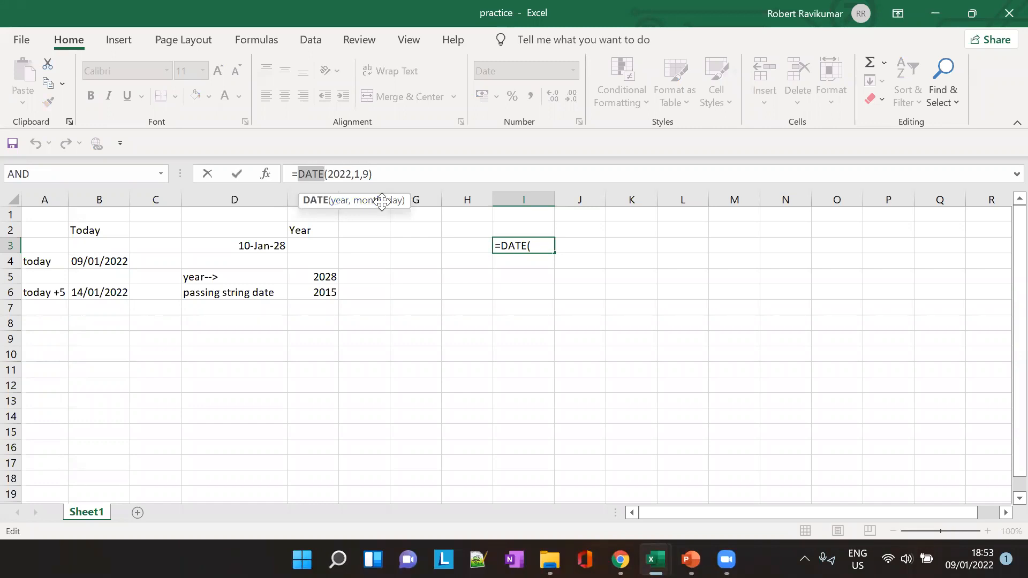
pyautogui.press('Tab')
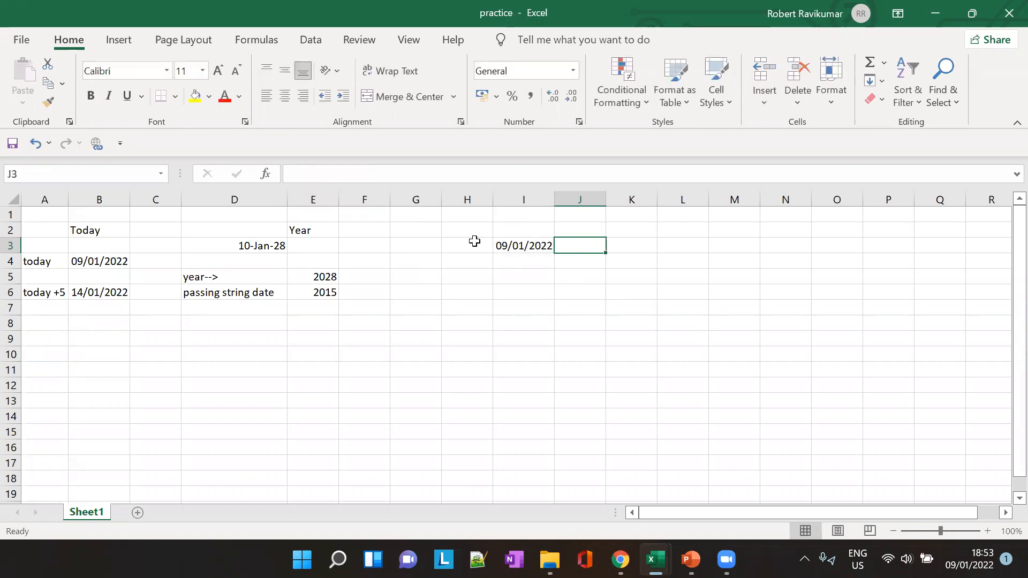
# Step: Move the DATE formula from cell I3 to E3 and widen column E to fit the date
pyautogui.click(970, 69)
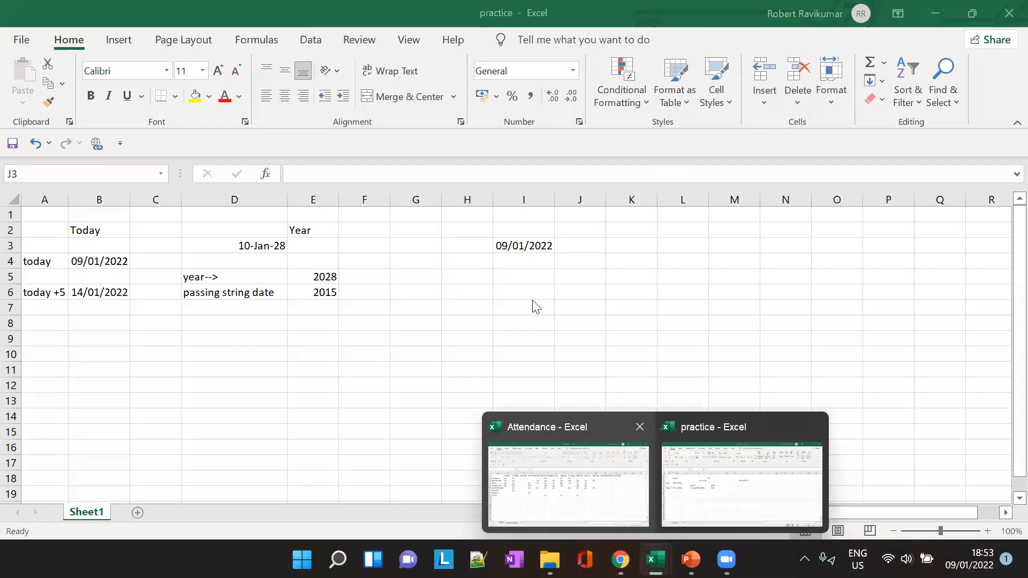
pyautogui.doubleClick(523, 247)
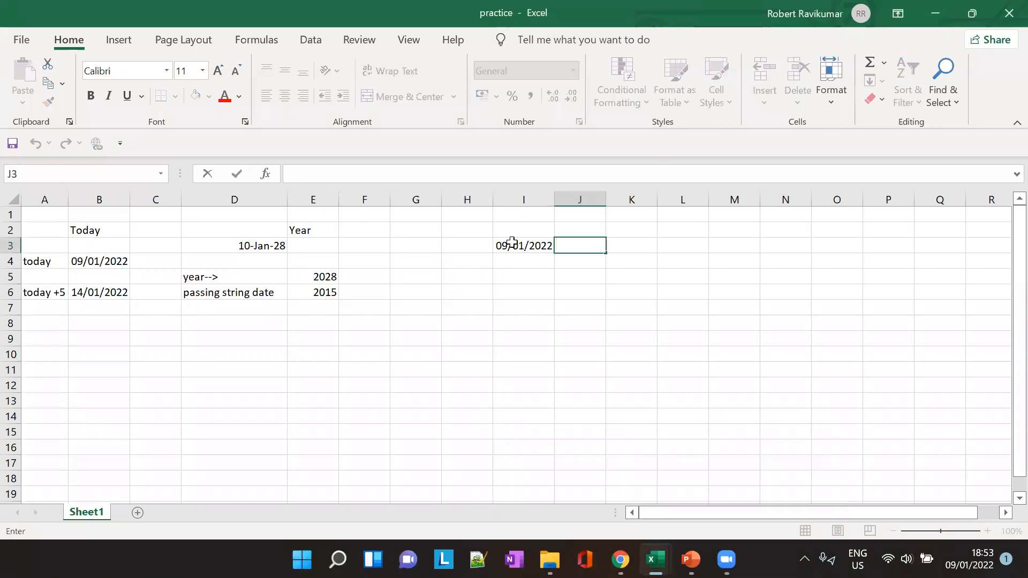
pyautogui.click(517, 245)
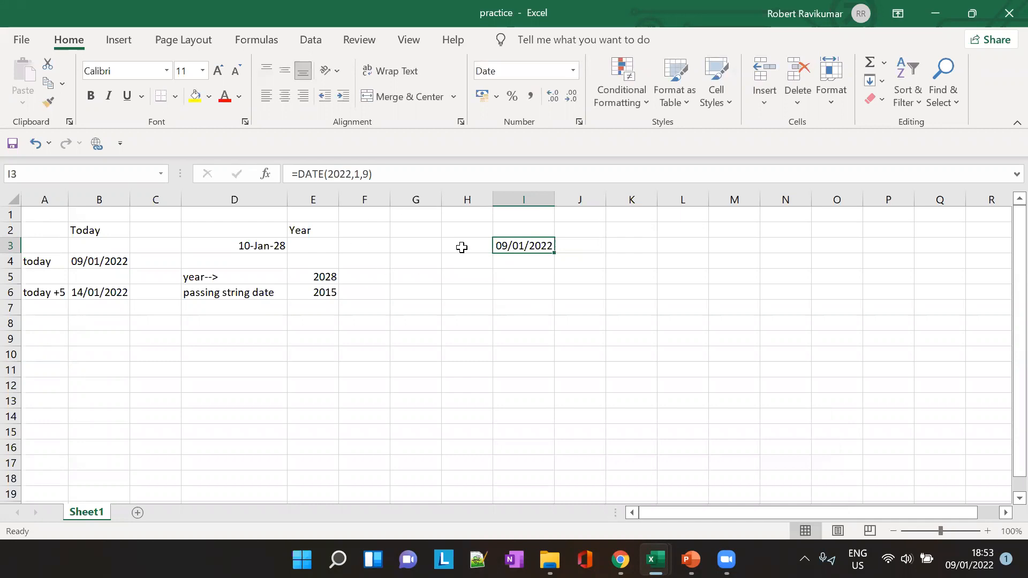
pyautogui.hotkey('ctrl', 'c')
pyautogui.click(314, 245)
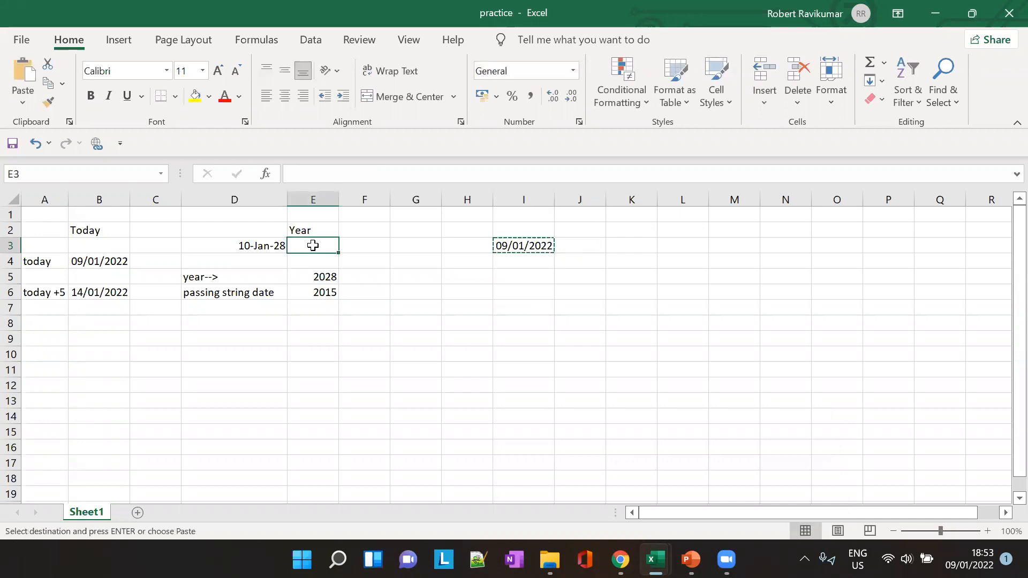
pyautogui.press('Return')
pyautogui.click(472, 244)
pyautogui.click(328, 245)
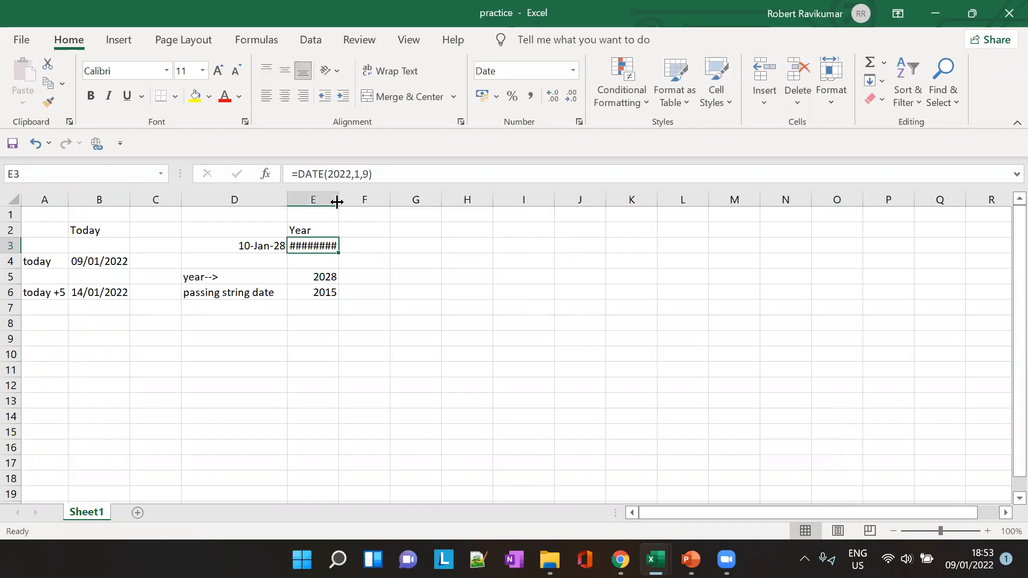
pyautogui.doubleClick(338, 200)
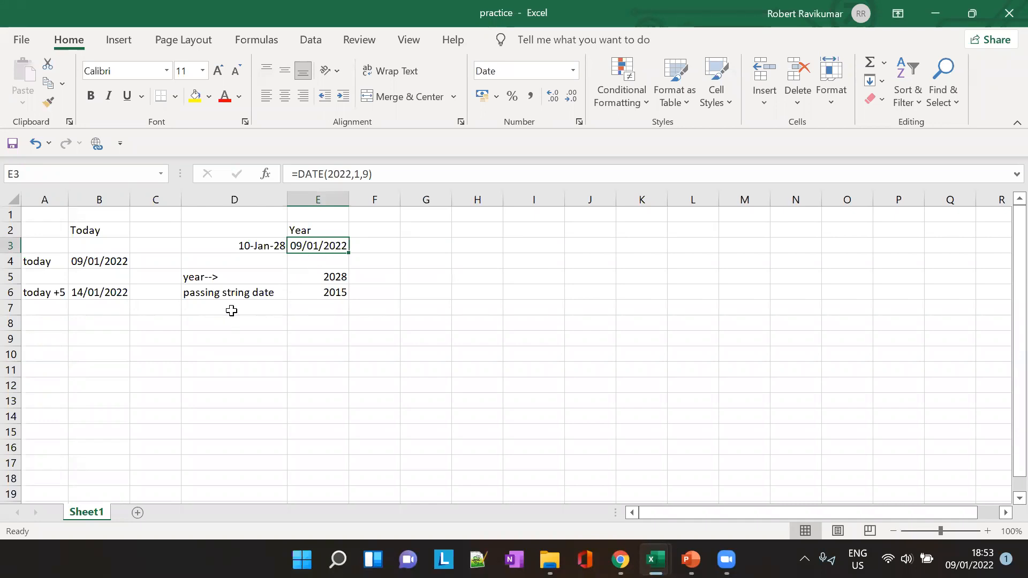
# Step: Enter the label "get year from date" in cell D7
pyautogui.click(231, 309)
pyautogui.write('get ')
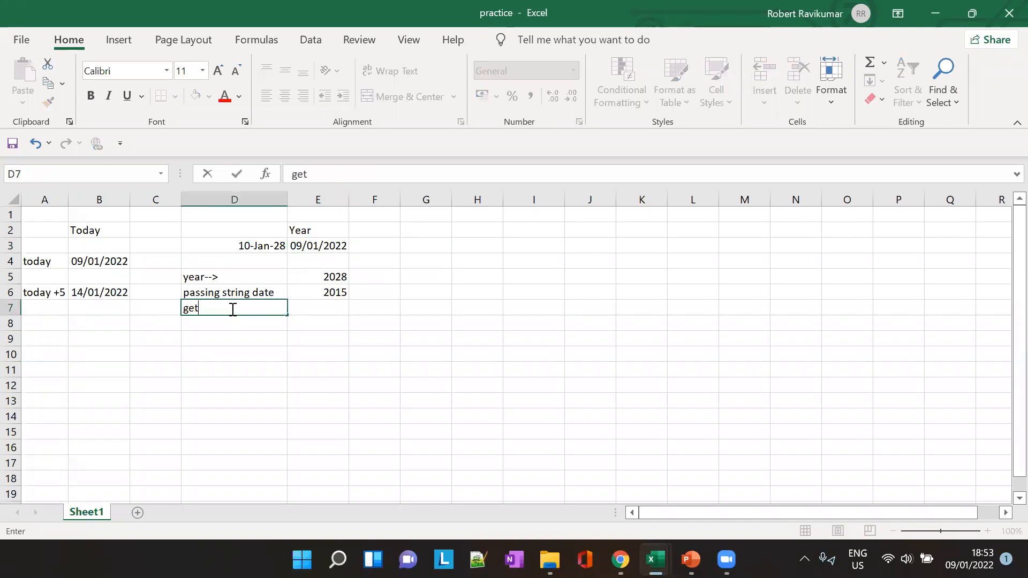
pyautogui.write('val')
pyautogui.press('BackSpace')
pyautogui.press('BackSpace')
pyautogui.write('year from date')
# Step: Enter the formula =YEAR(E3) in cell E7 to extract the year from the date in E3
pyautogui.click(325, 306)
pyautogui.write('=')
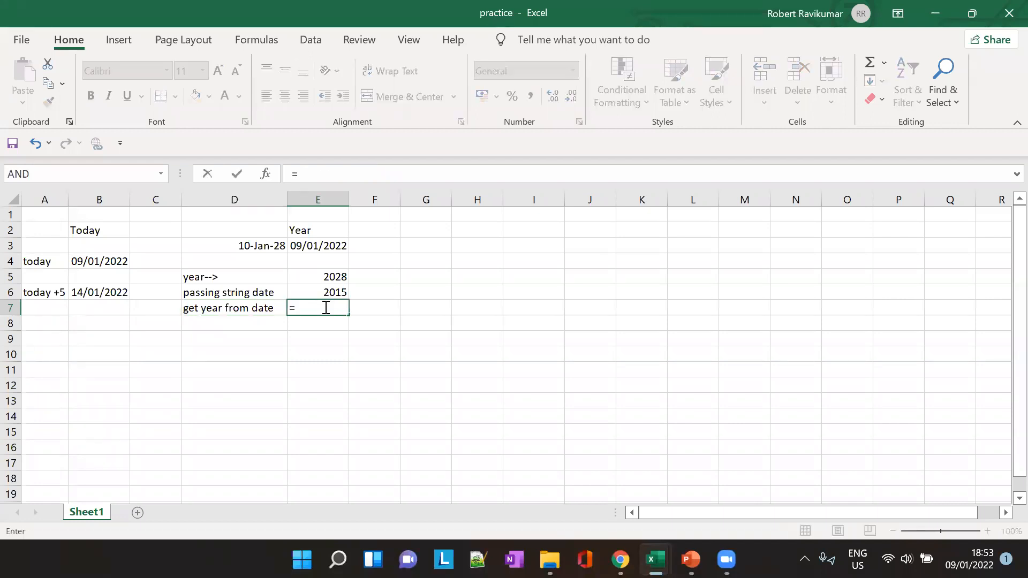
pyautogui.write('YE')
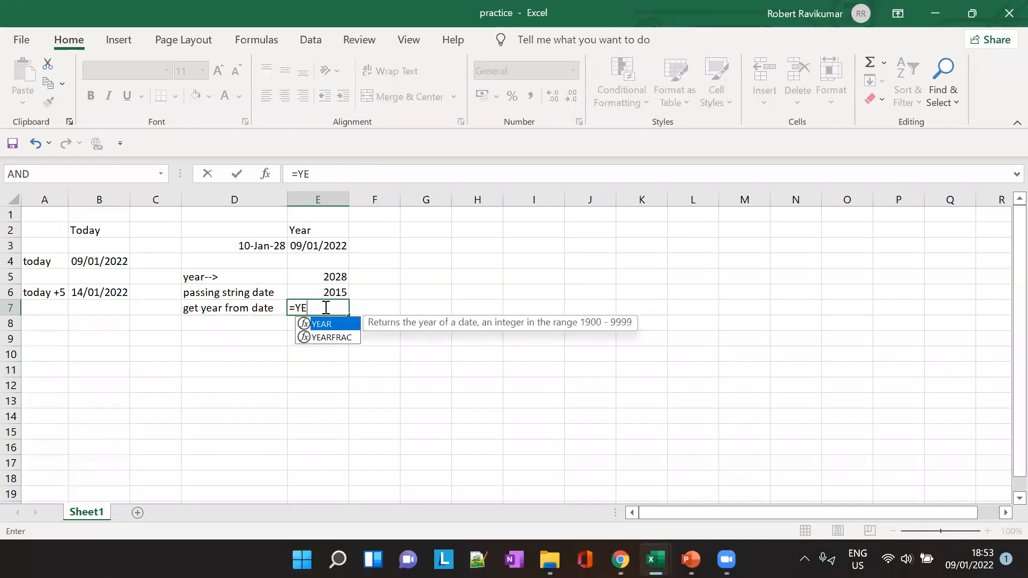
pyautogui.press('Tab')
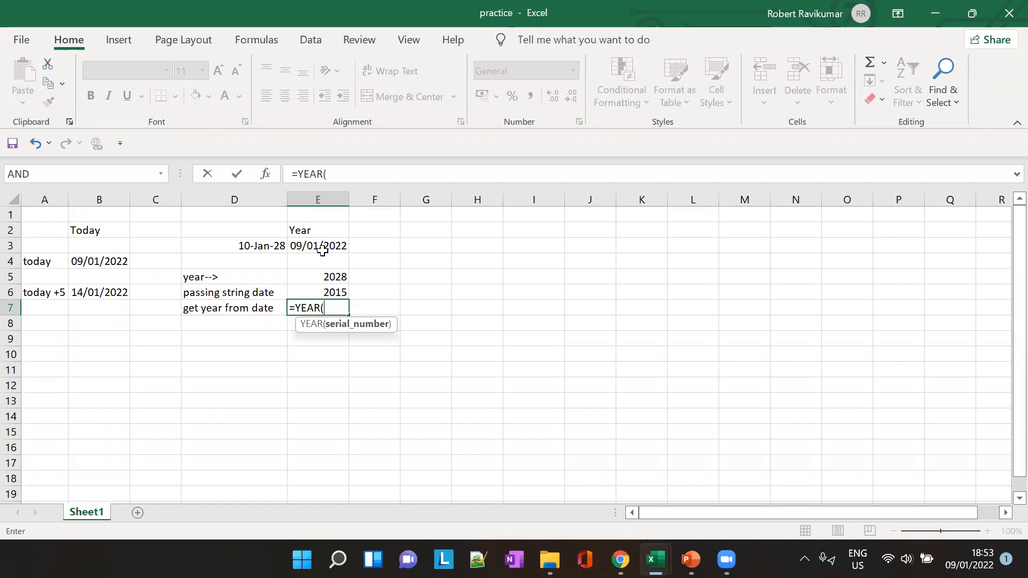
pyautogui.press('alt')
pyautogui.press('e')
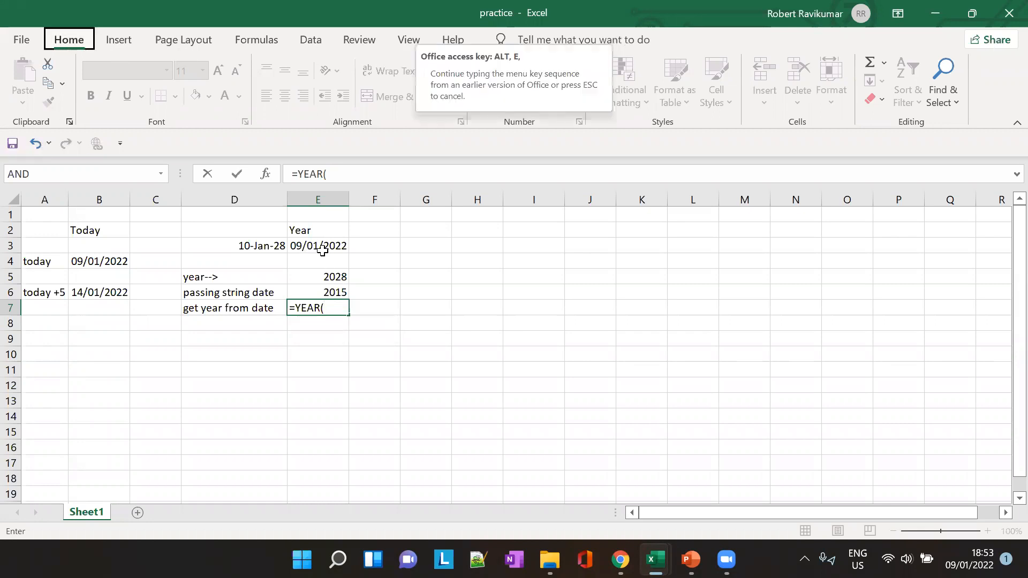
pyautogui.click(331, 305)
pyautogui.click(356, 174)
pyautogui.write('E3')
pyautogui.press('Tab')
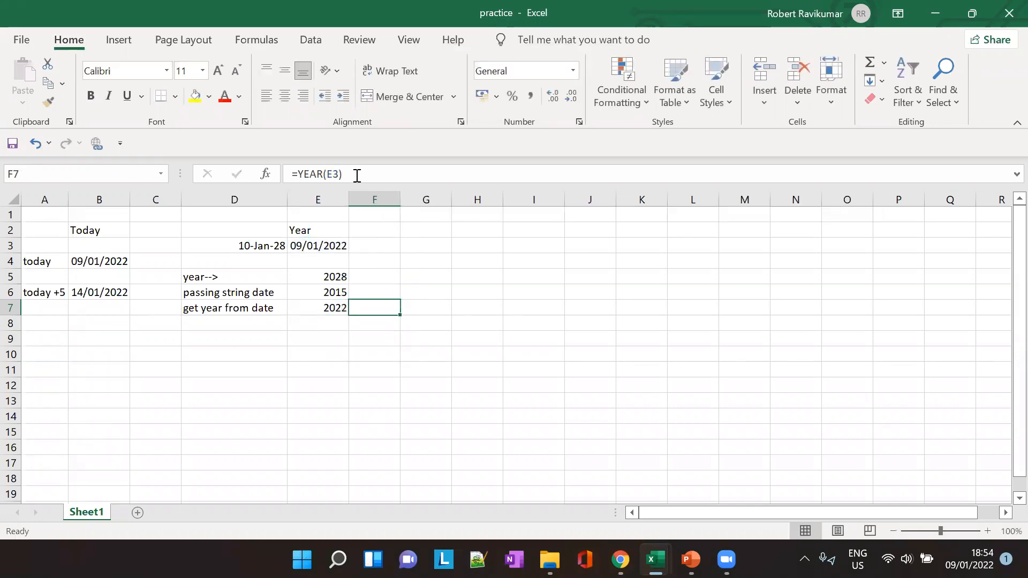
# Step: Change the year in cell E3's formula to 2029, giving =DATE(2029,1,9)
pyautogui.click(336, 243)
pyautogui.click(349, 174)
pyautogui.write('9,1,9)')
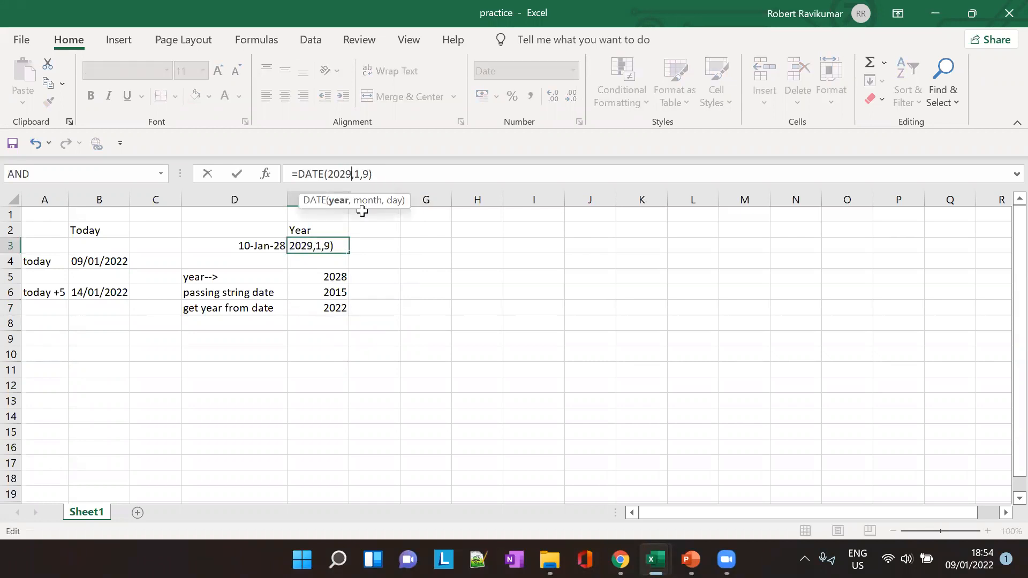
pyautogui.press('Tab')
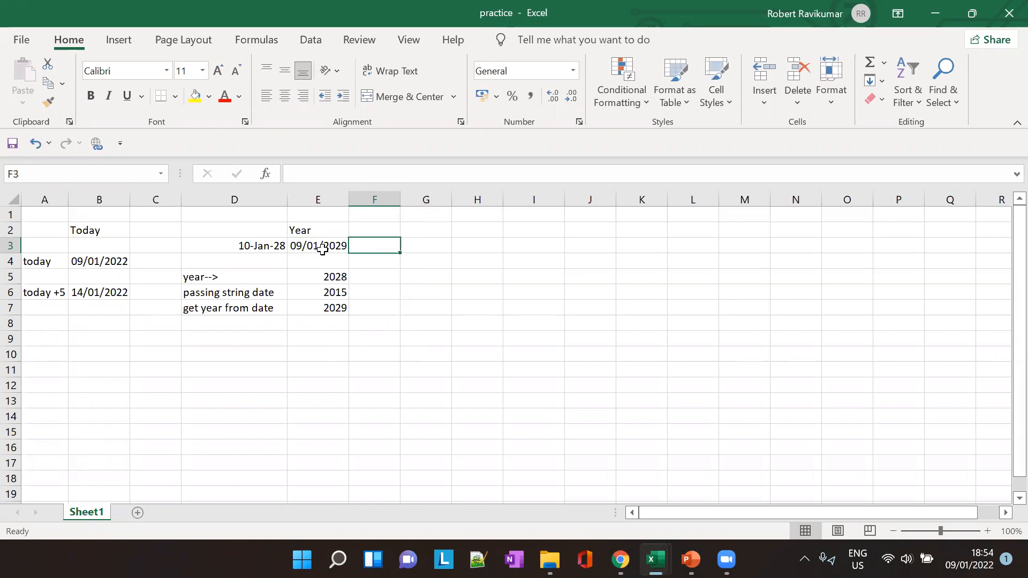
# Step: Enter the formula =YEAR(DATE(2013,07,01)) in cell E8 to extract the year from a nested DATE result
pyautogui.click(248, 330)
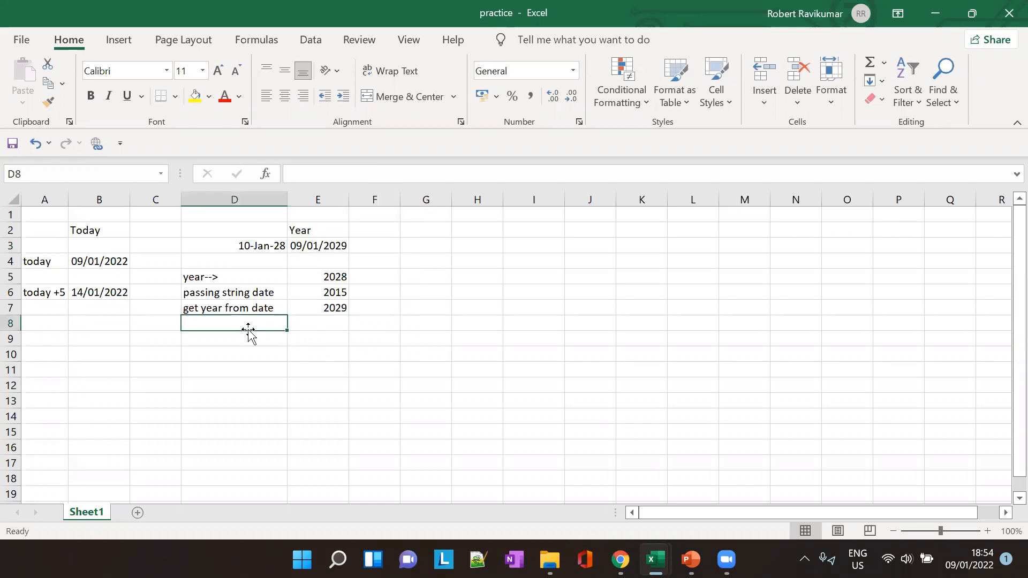
pyautogui.click(316, 327)
pyautogui.write('=')
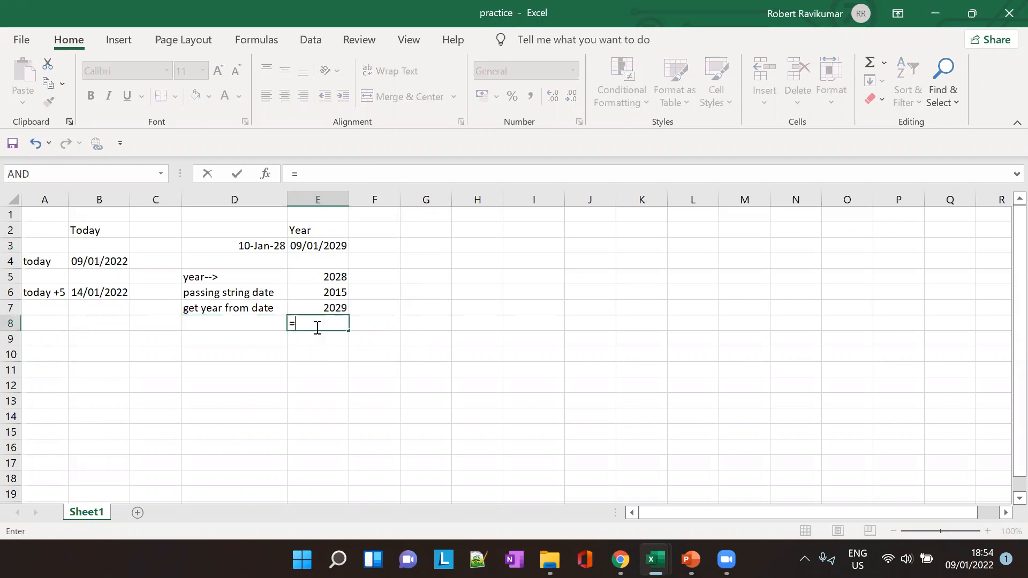
pyautogui.write('YEA')
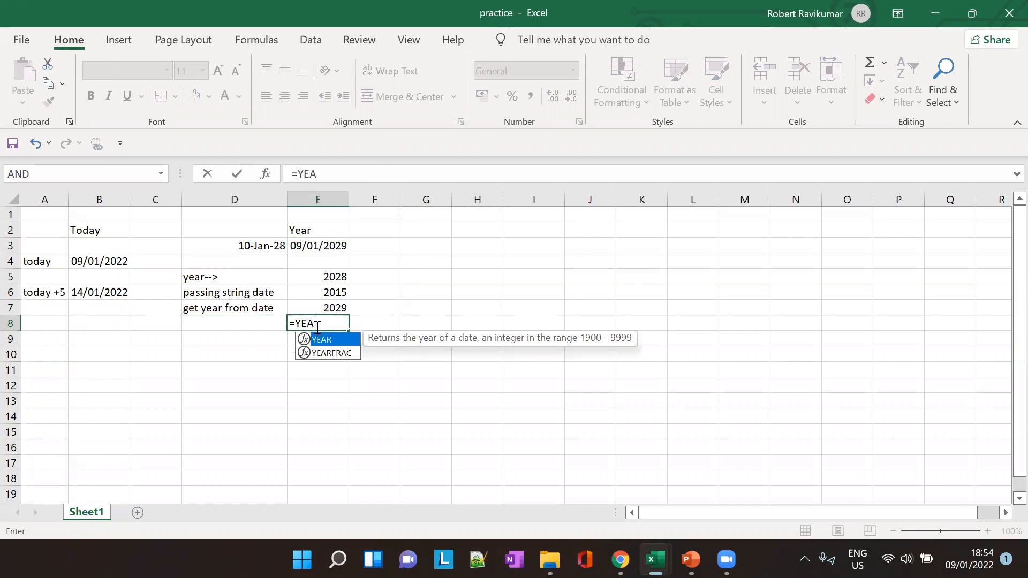
pyautogui.write('R(')
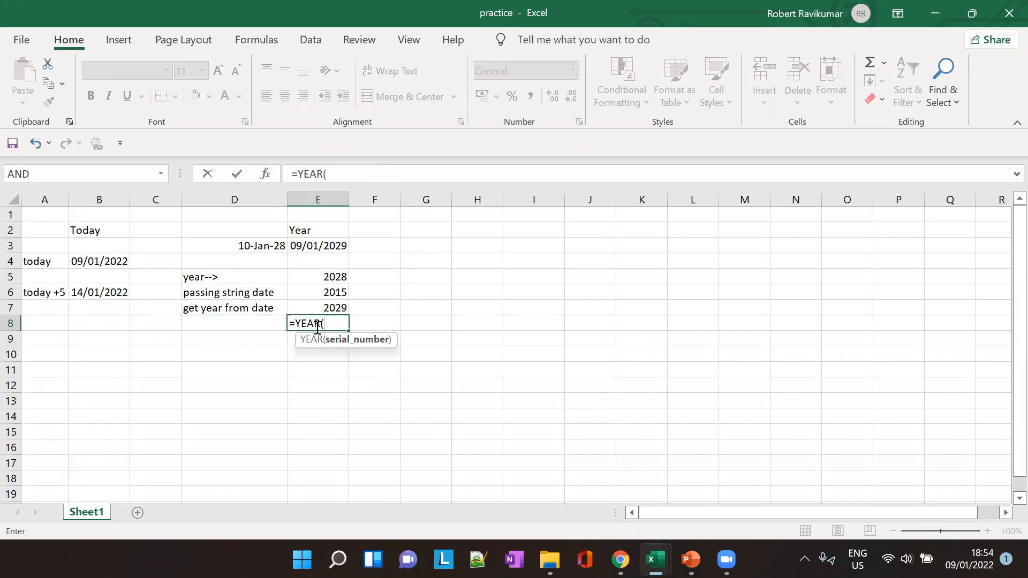
pyautogui.write('DATE')
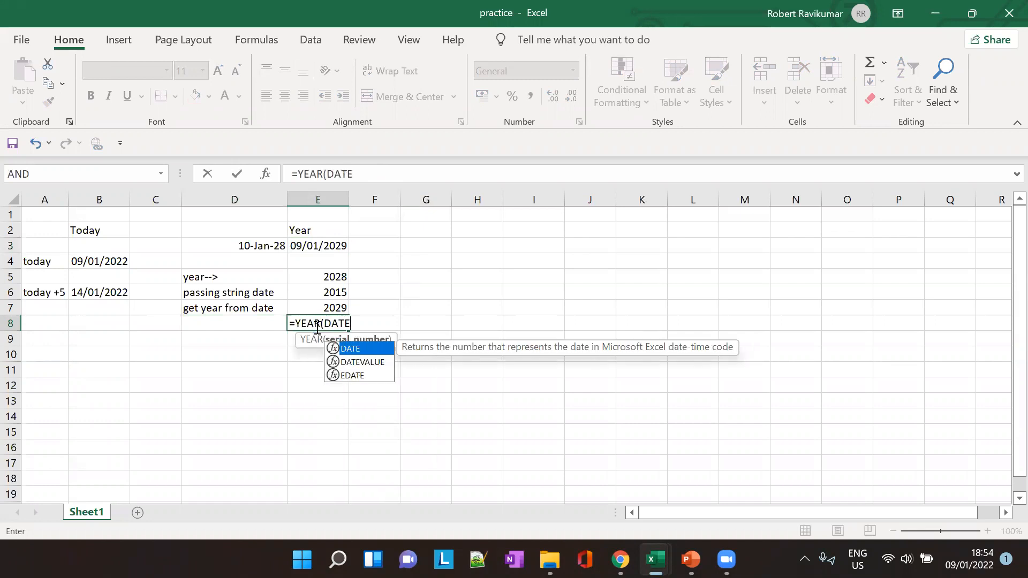
pyautogui.write('(2013,')
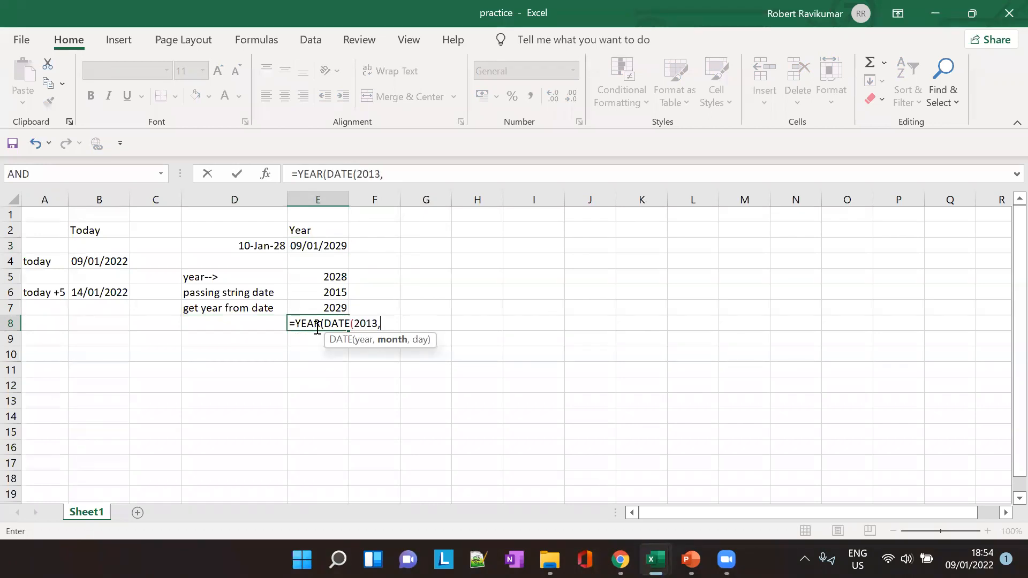
pyautogui.write('0')
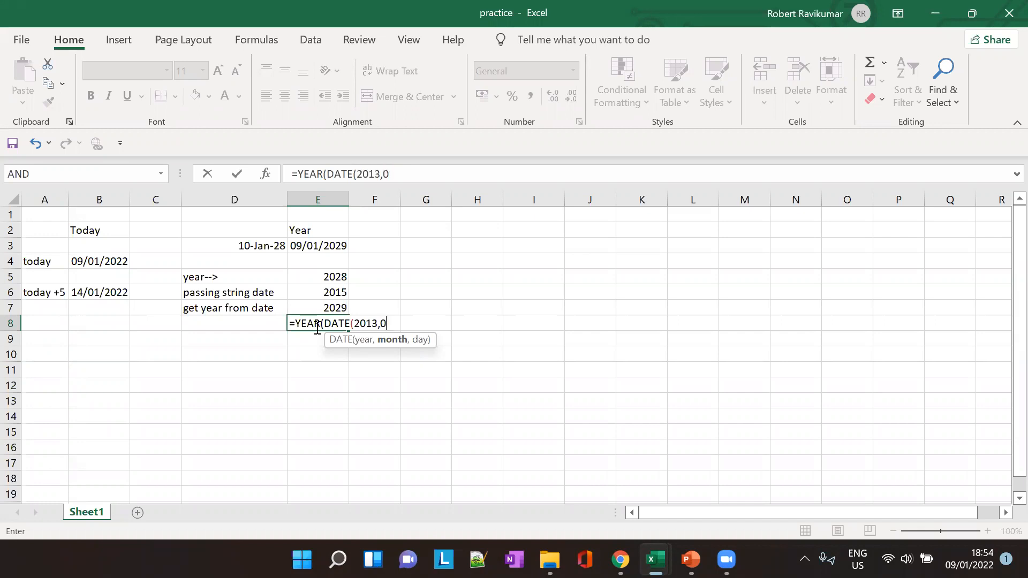
pyautogui.write('7,01))')
pyautogui.click(359, 325)
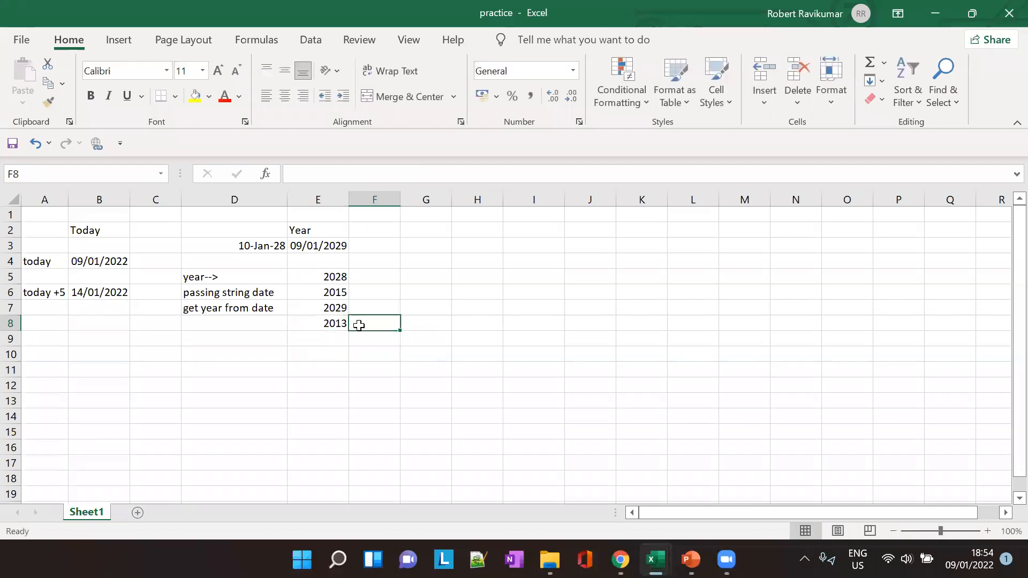
# Step: Examine the YEAR formula in cell E8 and replace its nested DATE argument with a reference to cell F8
pyautogui.click(326, 323)
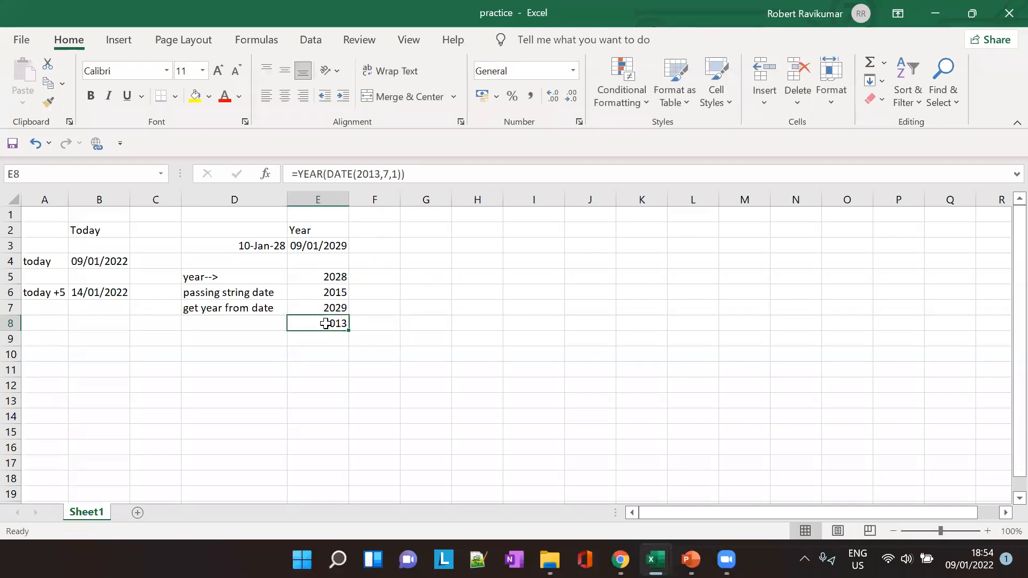
pyautogui.click(425, 173)
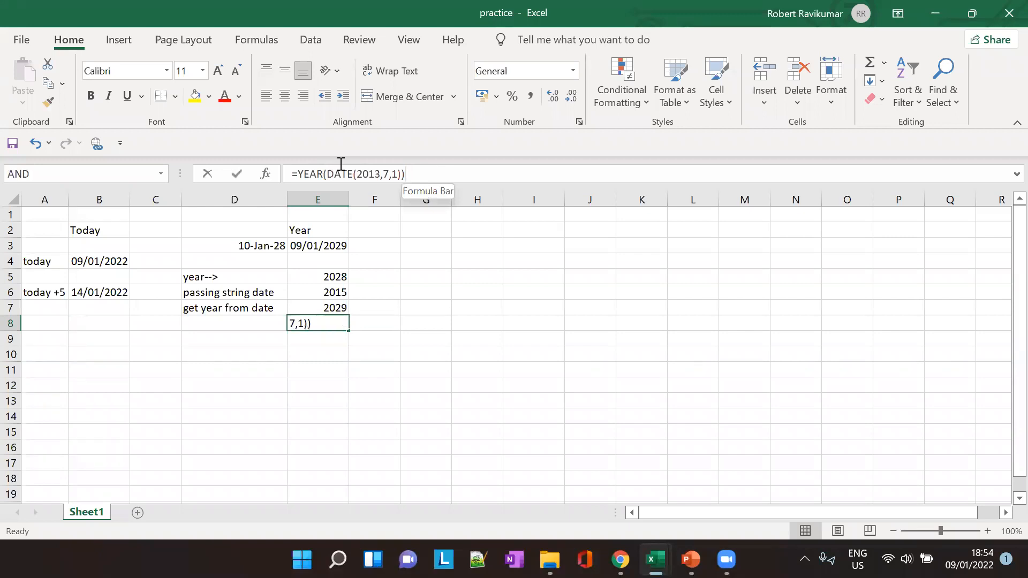
pyautogui.moveTo(341, 164); pyautogui.dragTo(236, 160)
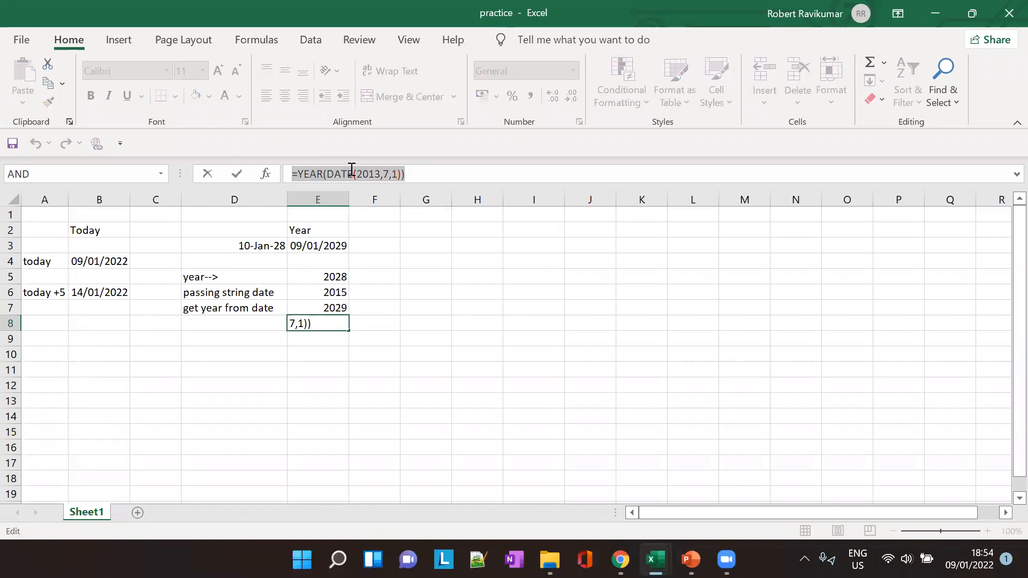
pyautogui.click(314, 172)
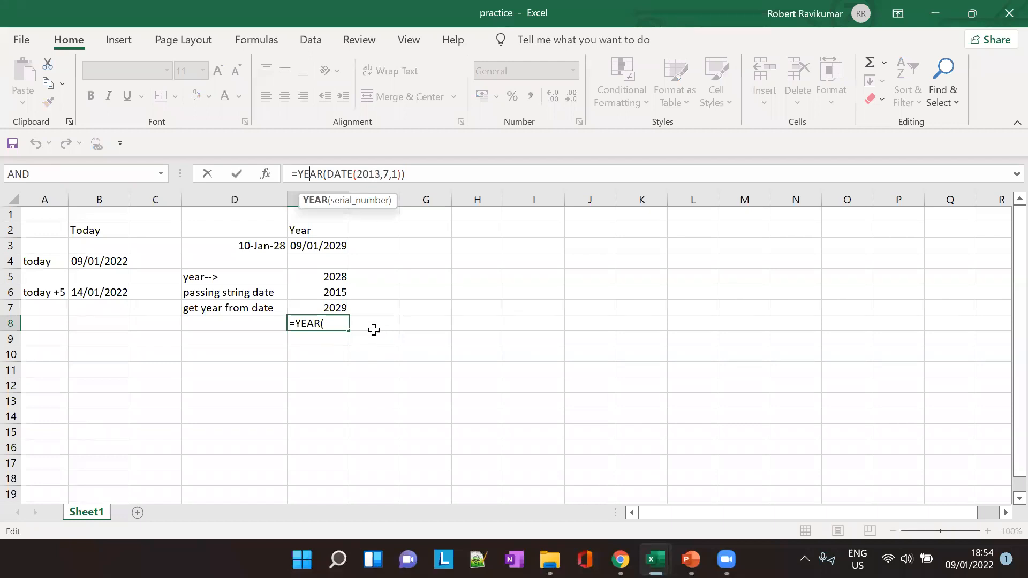
pyautogui.moveTo(328, 175); pyautogui.dragTo(403, 175)
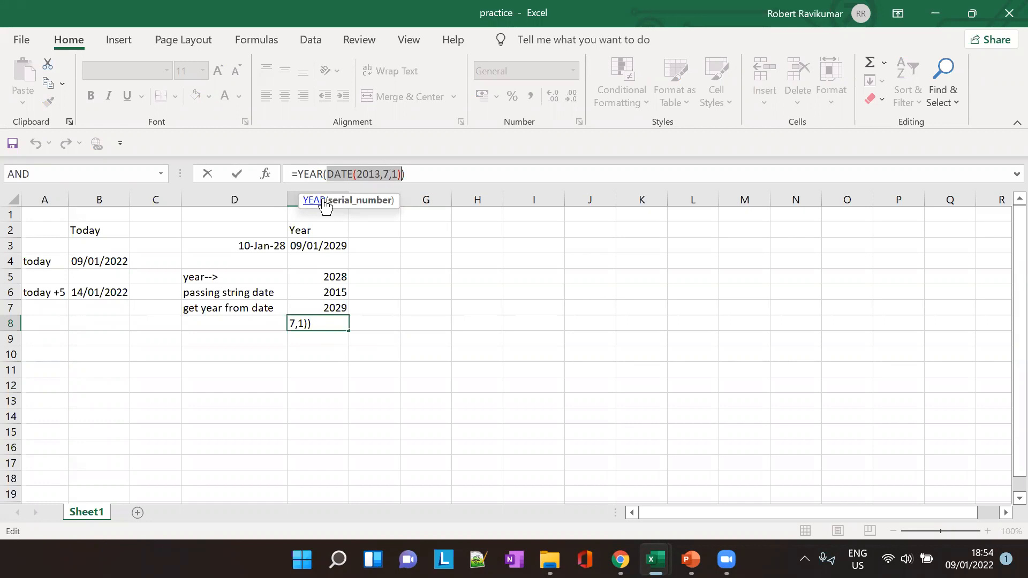
pyautogui.click(387, 324)
pyautogui.press('Tab')
# Step: Replace the F8 reference in cell E8's formula with DATE(2013,01,01) inside the YEAR function
pyautogui.click(339, 324)
pyautogui.click(333, 175)
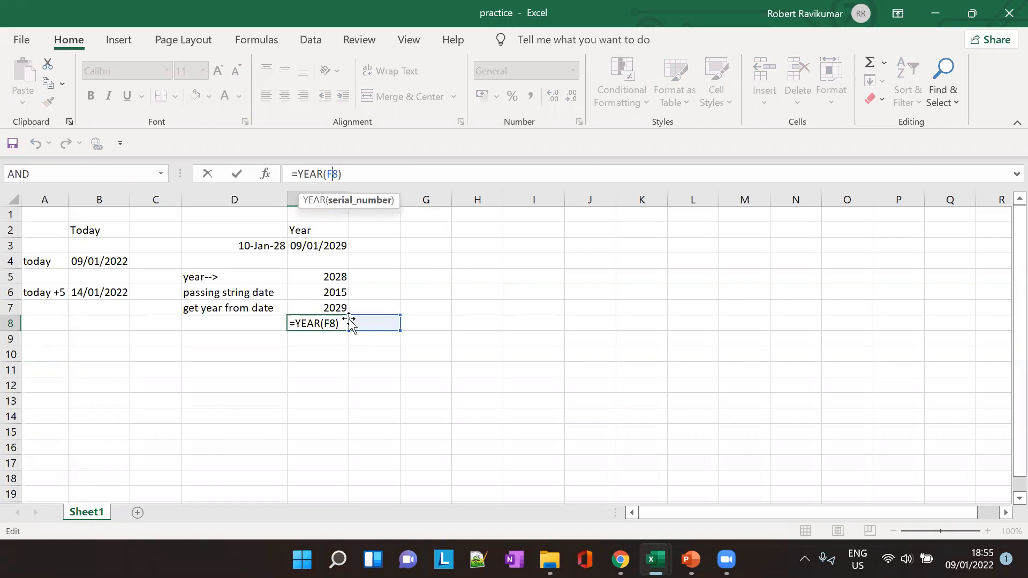
pyautogui.click(340, 174)
pyautogui.press('BackSpace')
pyautogui.press('BackSpace')
pyautogui.write('DATE()')
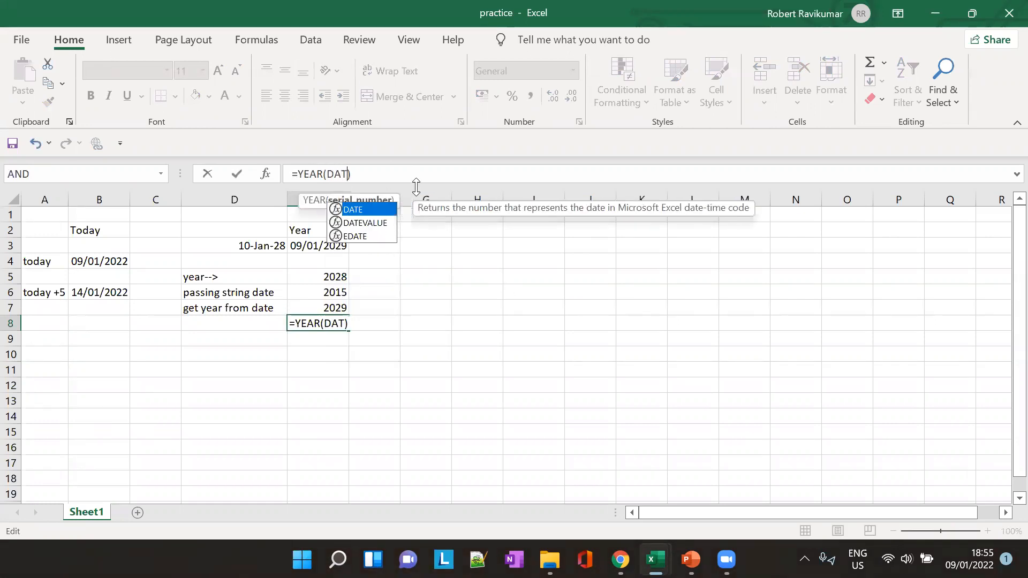
pyautogui.press('Left')
pyautogui.write('2013,01,01')
pyautogui.press('Tab')
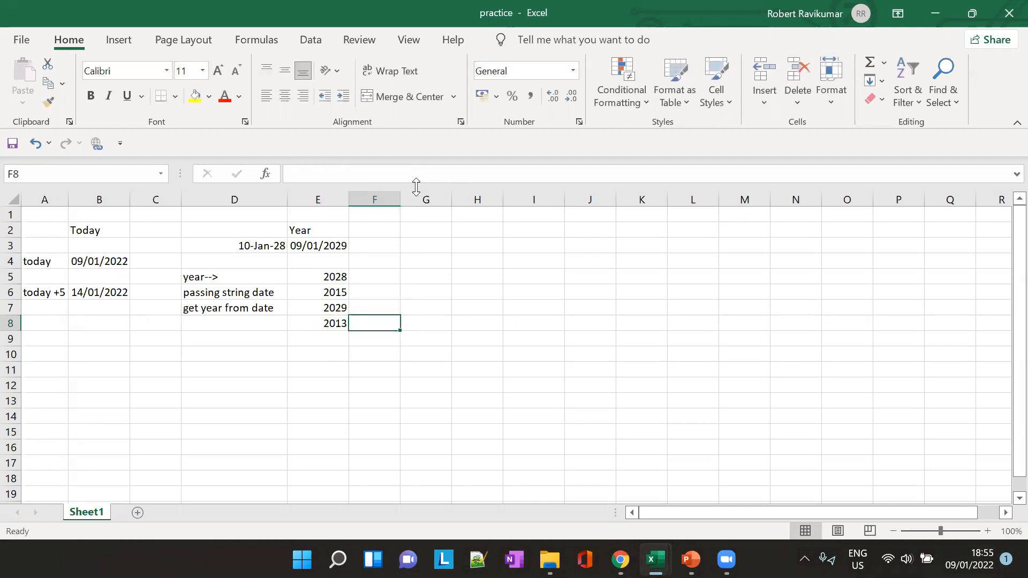
# Step: Change the year in cell E8's nested DATE function to 2018, giving =YEAR(DATE(2018,1,1))
pyautogui.press('Left')
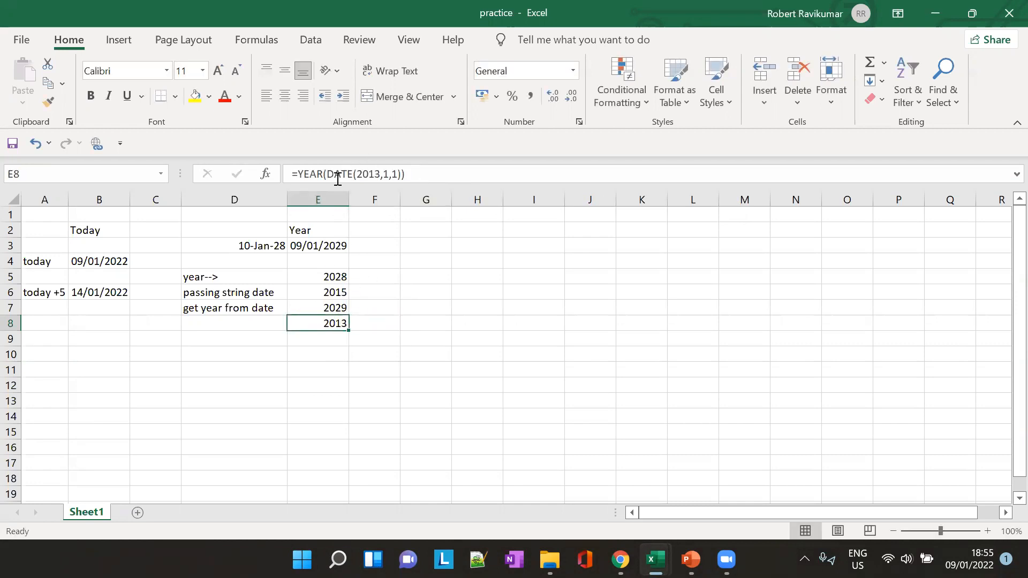
pyautogui.click(374, 173)
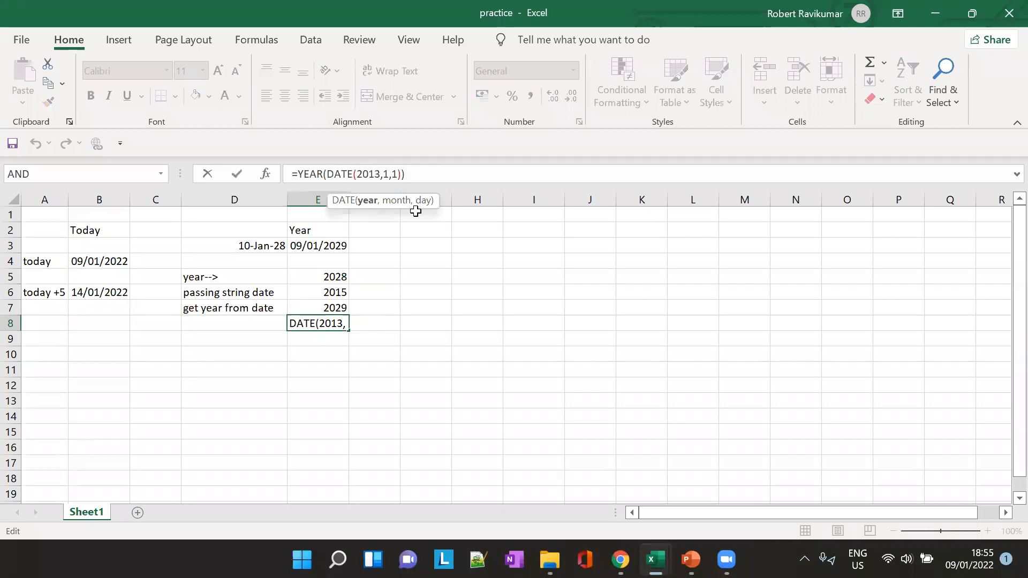
pyautogui.press('Delete')
pyautogui.write('8')
pyautogui.press('Tab')
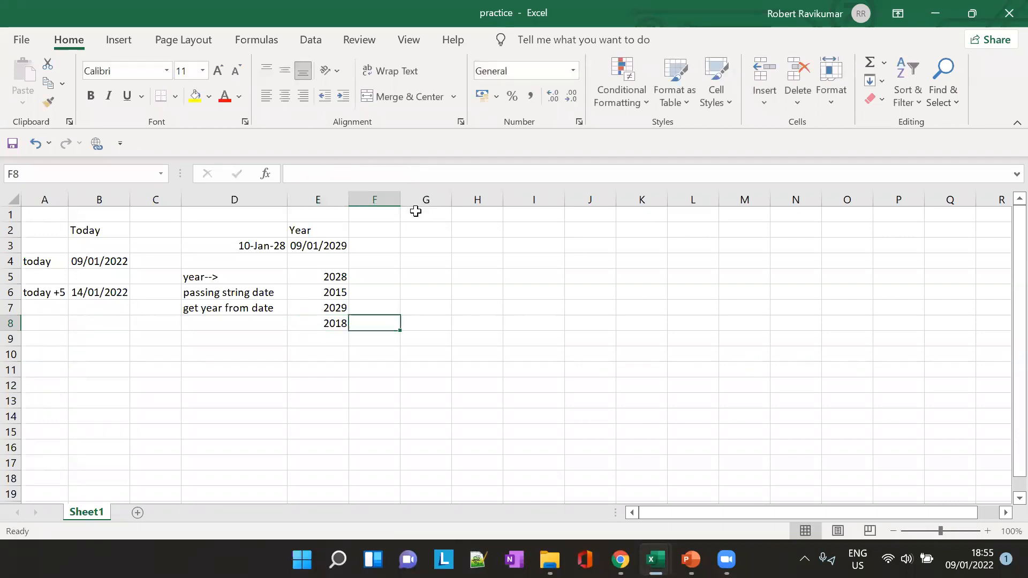
pyautogui.click(332, 326)
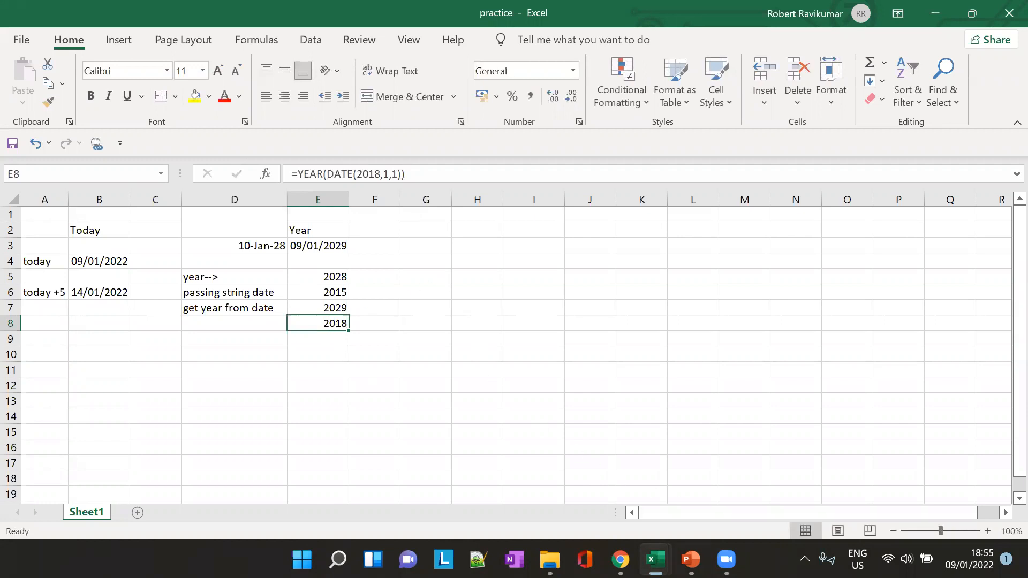
# Step: Check the YEAR function slide in PowerPoint, return to Excel and enter =YEAR(TODAY()) in cell E9
pyautogui.click(655, 560)
pyautogui.click(690, 559)
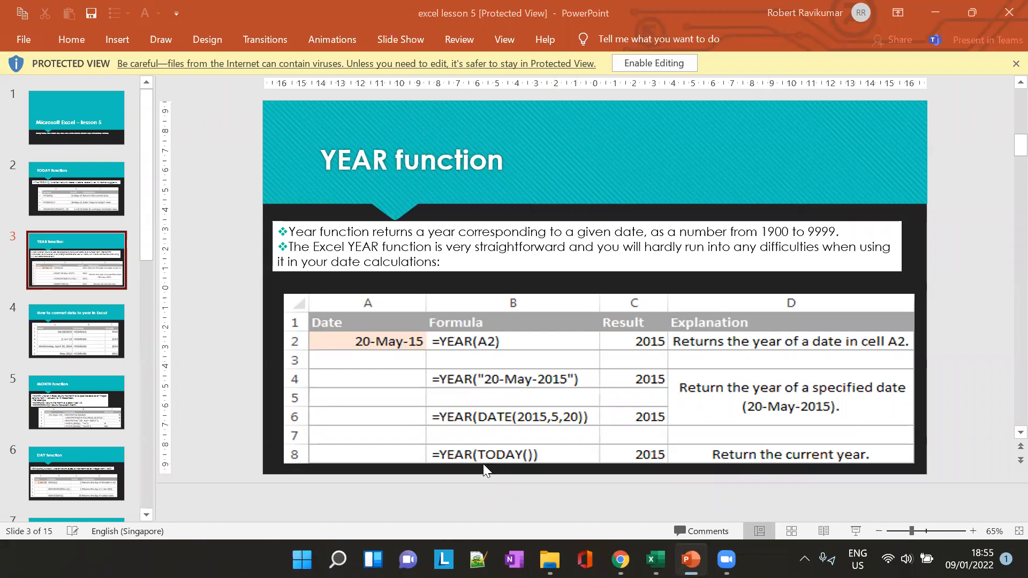
pyautogui.hotkey('alt', 'Tab')
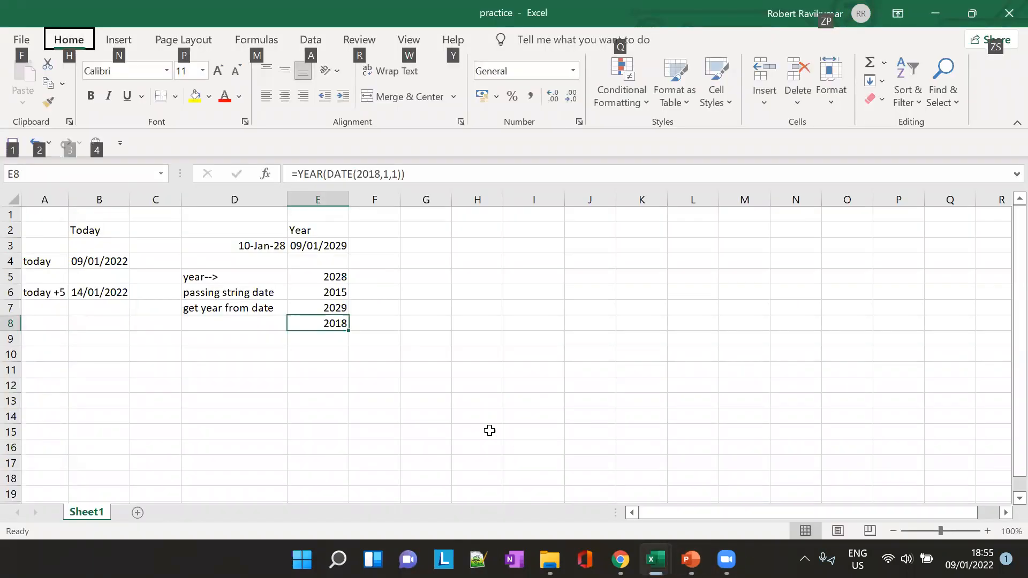
pyautogui.click(322, 336)
pyautogui.press('Left')
pyautogui.press('Right')
pyautogui.write('=YEA')
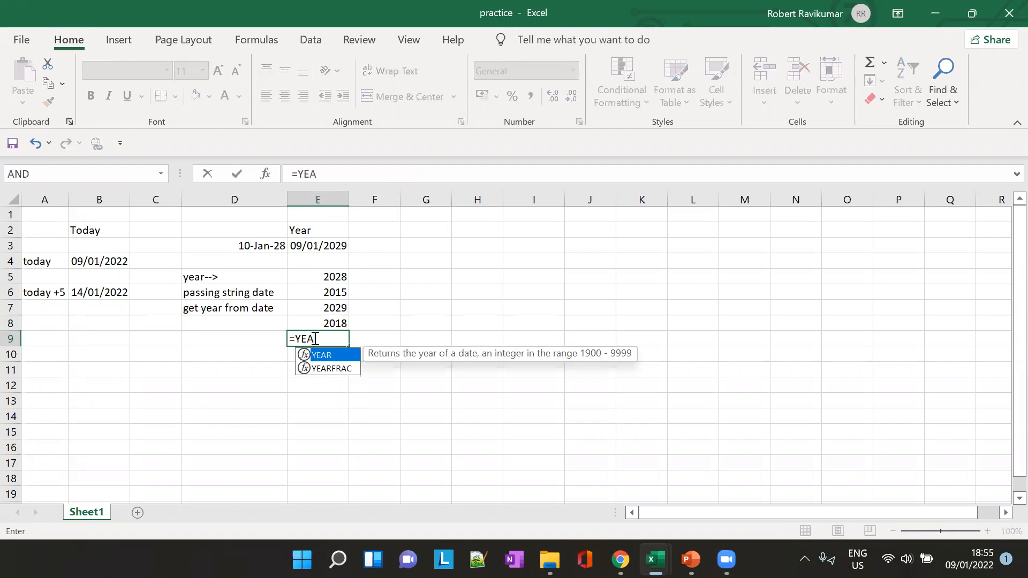
pyautogui.write('R(')
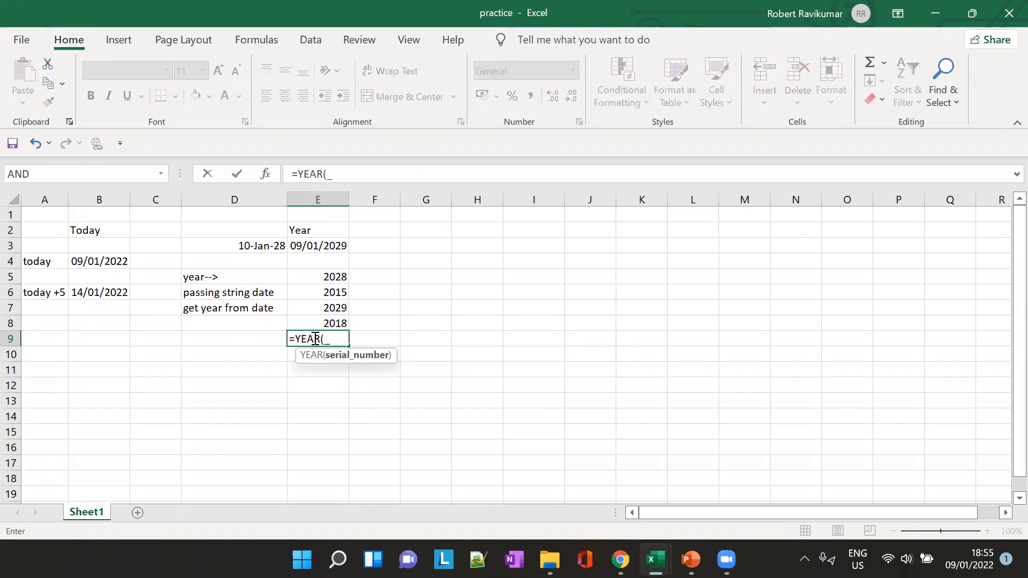
pyautogui.write('TODAY')
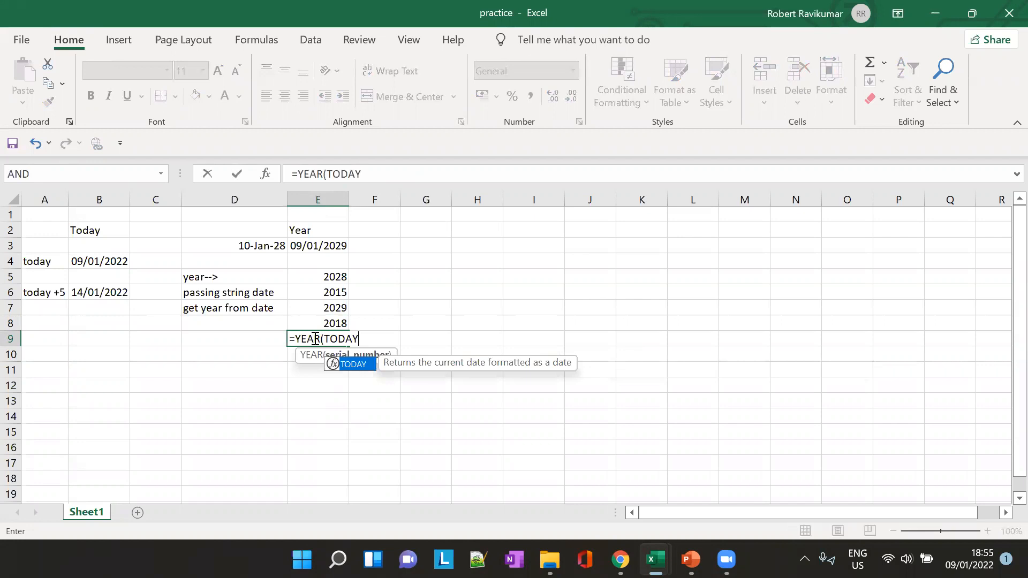
pyautogui.write('()')
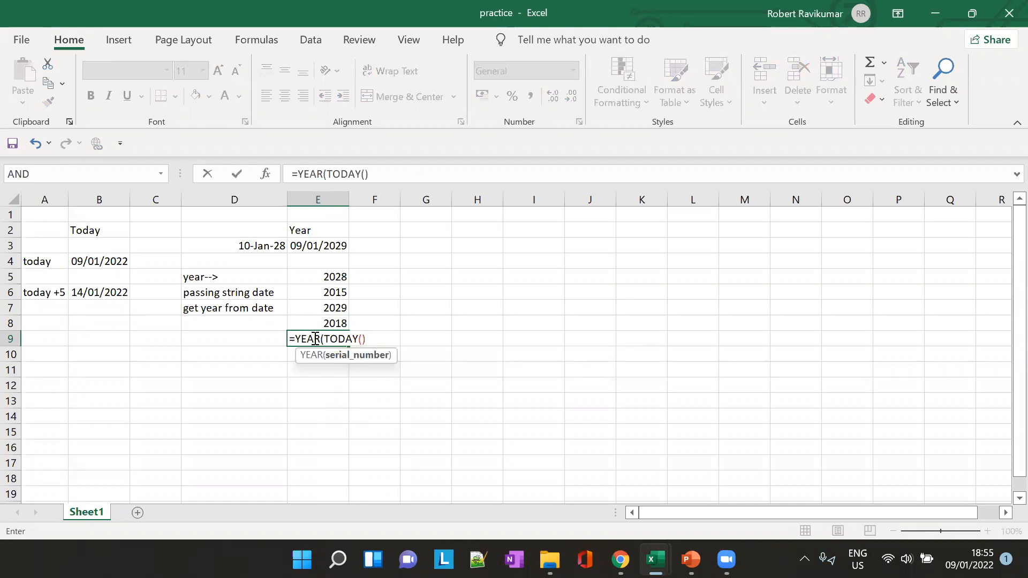
pyautogui.write(')')
pyautogui.press('Tab')
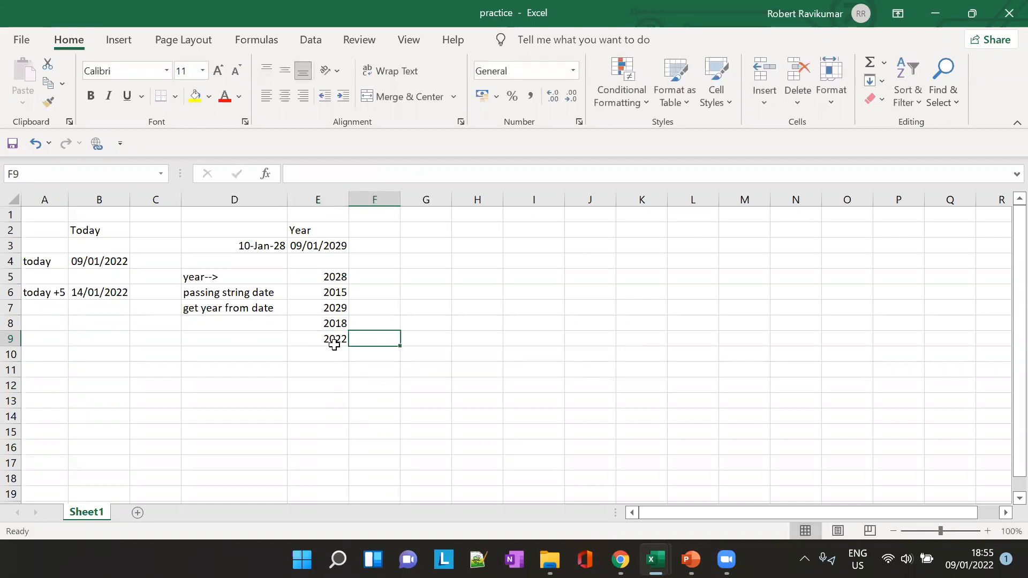
# Step: Try to add a second equals sign before TODAY inside cell E9's YEAR formula
pyautogui.click(334, 344)
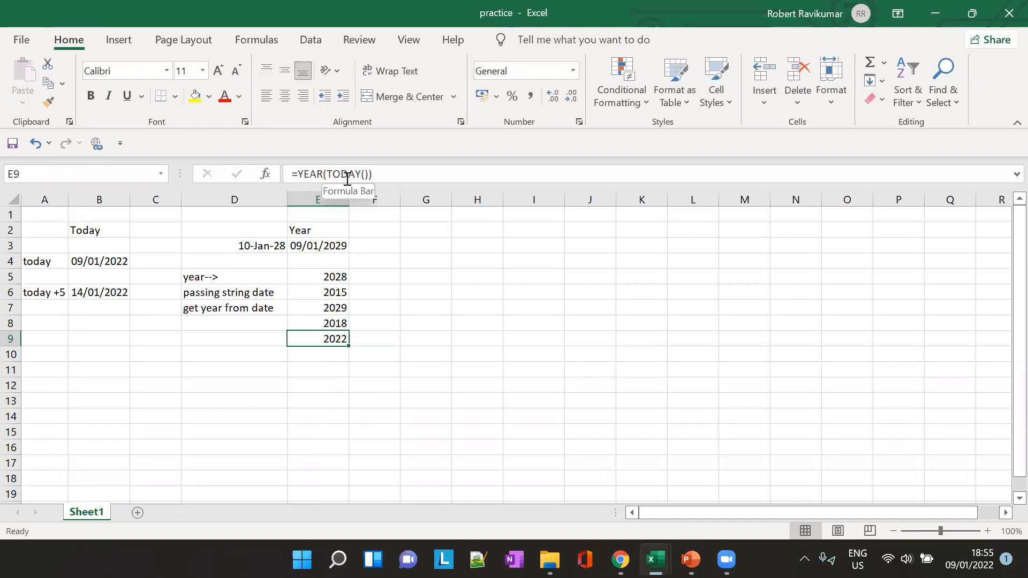
pyautogui.click(299, 172)
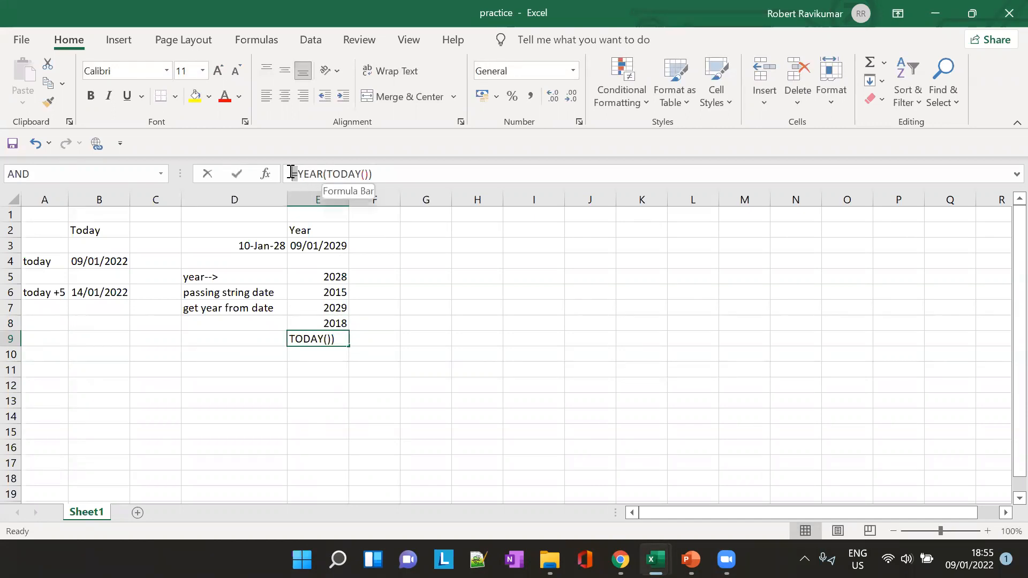
pyautogui.click(327, 173)
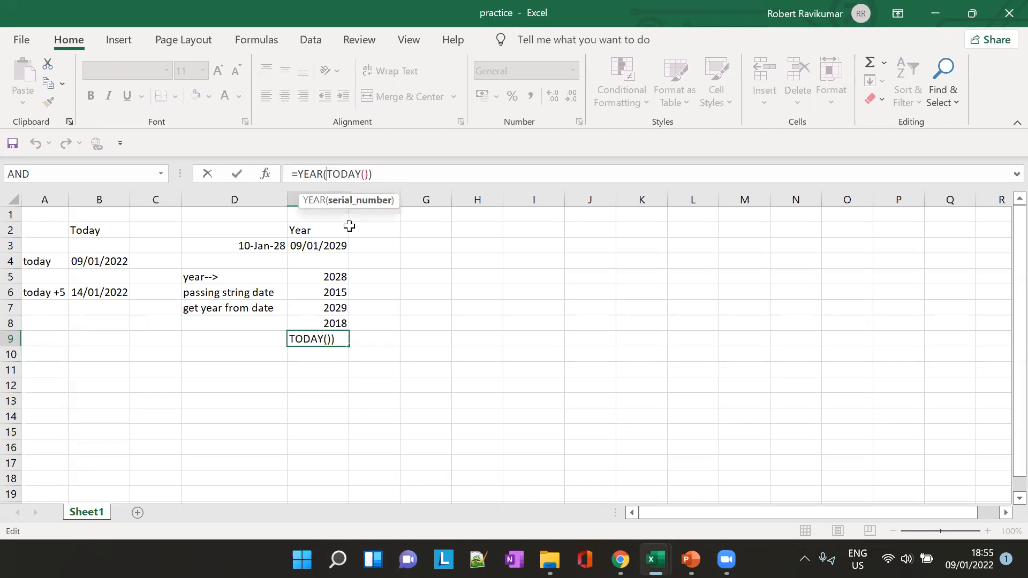
pyautogui.write('=')
pyautogui.press('Return')
pyautogui.click(490, 366)
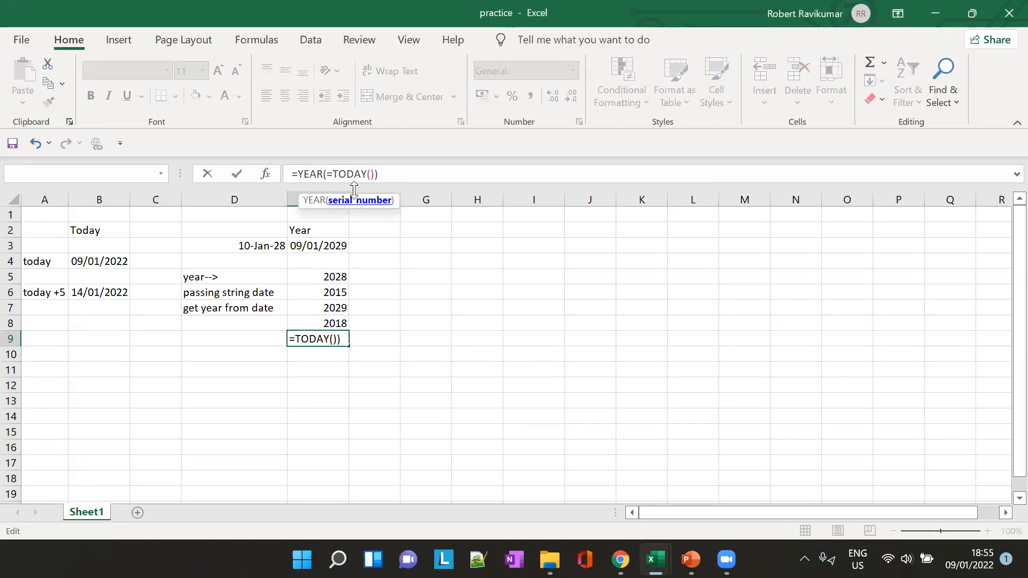
pyautogui.press('BackSpace')
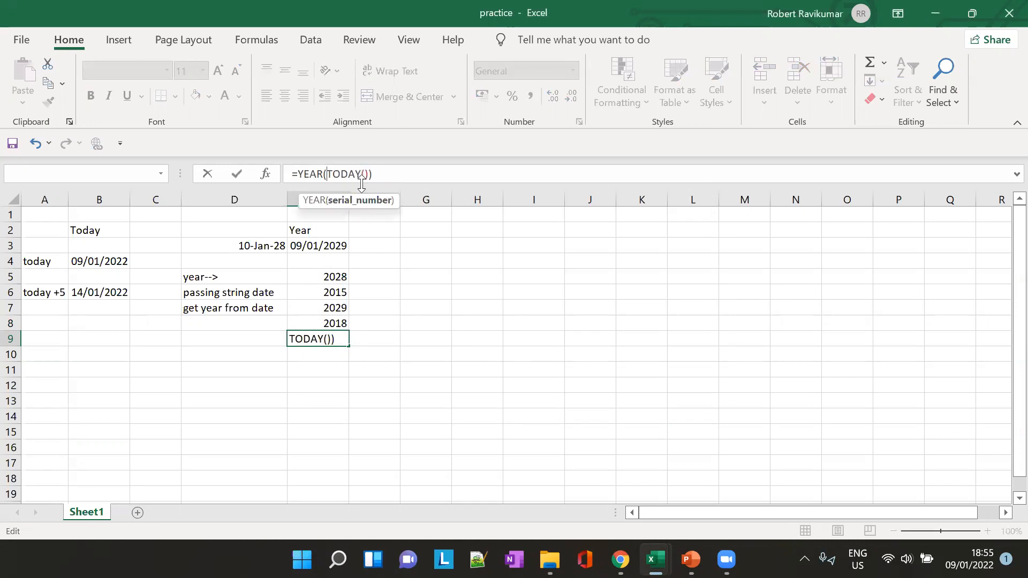
# Step: Finish editing cell E9 with the formula =YEAR(TODAY()), using only the leading equals sign
pyautogui.click(293, 174)
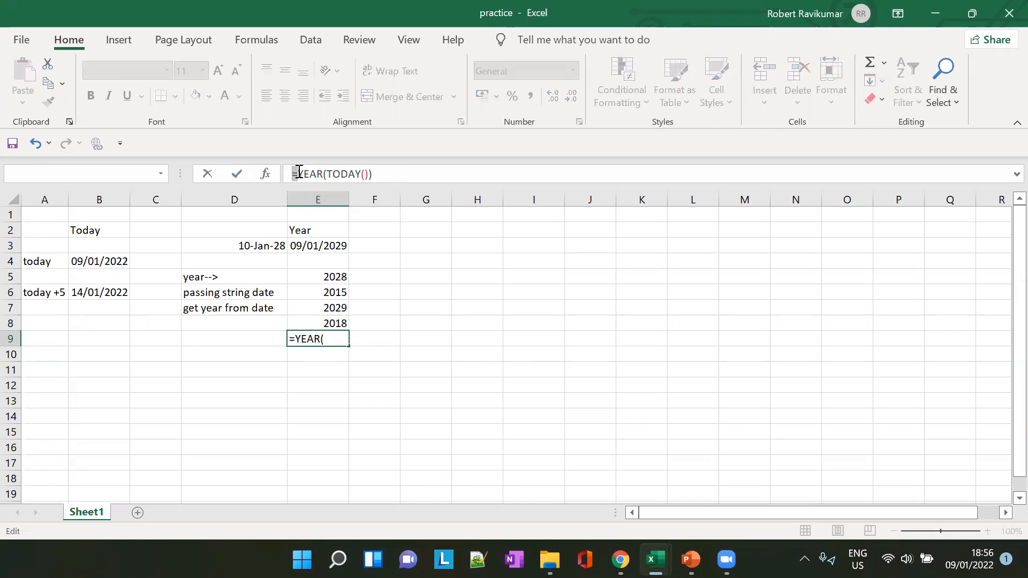
pyautogui.click(325, 174)
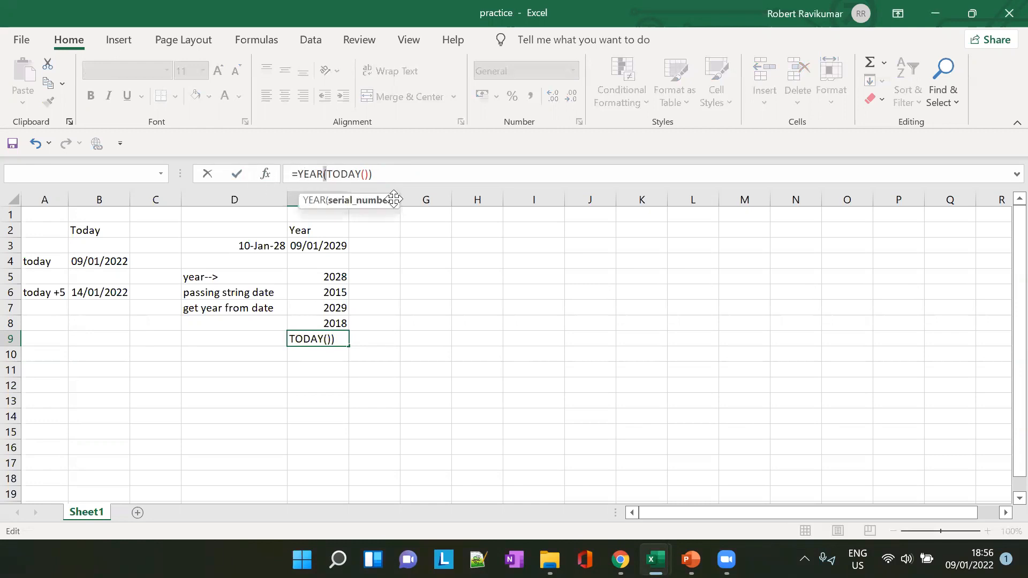
pyautogui.click(428, 356)
pyautogui.press('BackSpace')
pyautogui.press('BackSpace')
pyautogui.press('BackSpace')
pyautogui.hotkey('ctrl', 'Return')
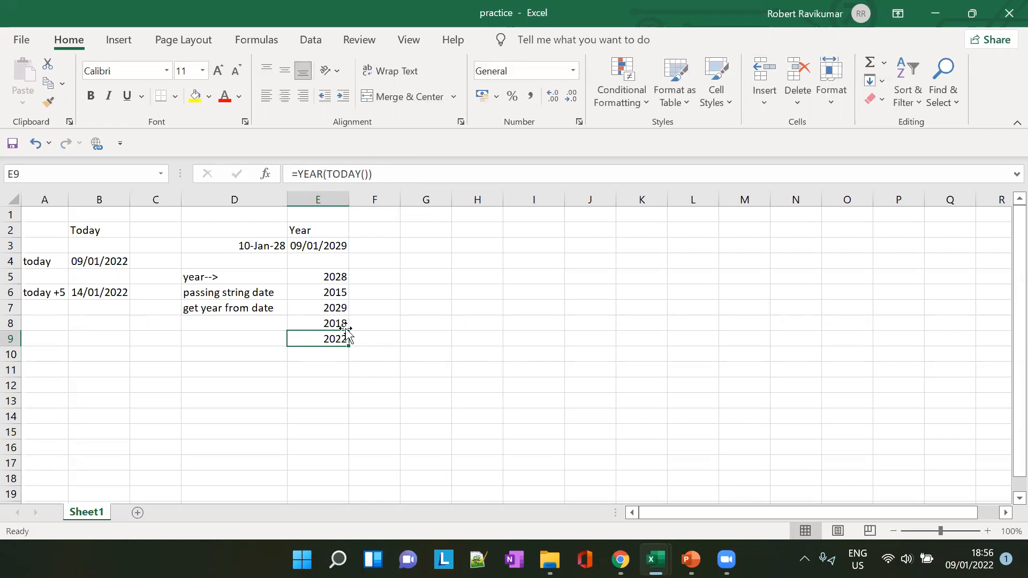
# Step: Open PowerPoint's date-to-year conversion slide as reference, return to the practice workbook in Excel and enter 04/28/2016 in cell D10
pyautogui.hotkey('alt', 'Tab')
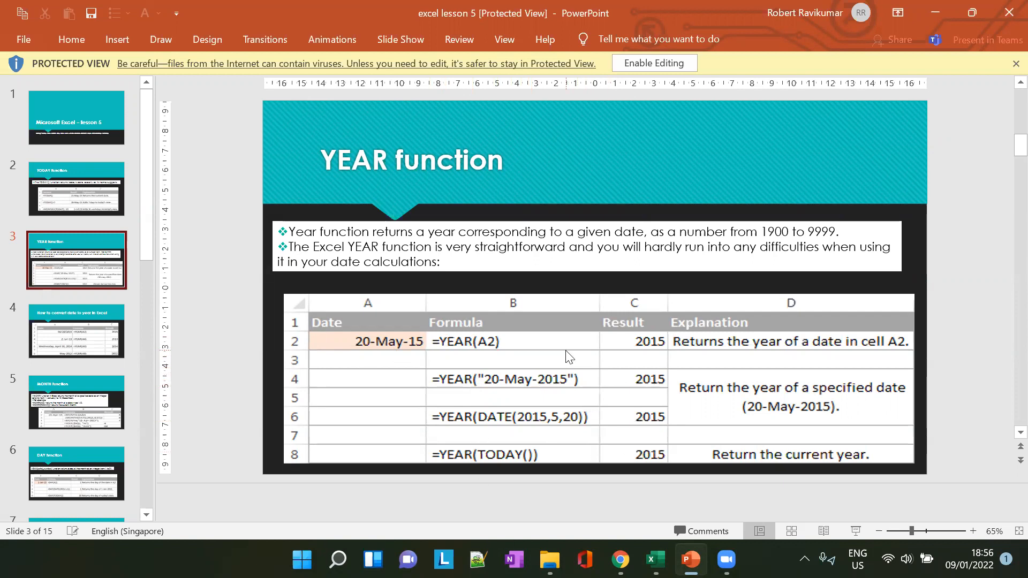
pyautogui.click(81, 336)
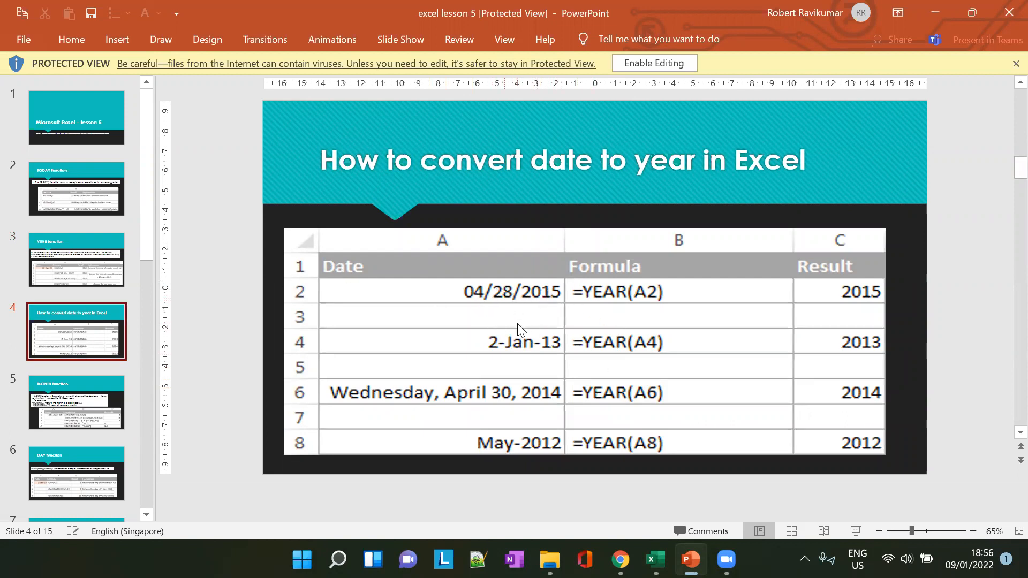
pyautogui.hotkey('alt', 'Tab')
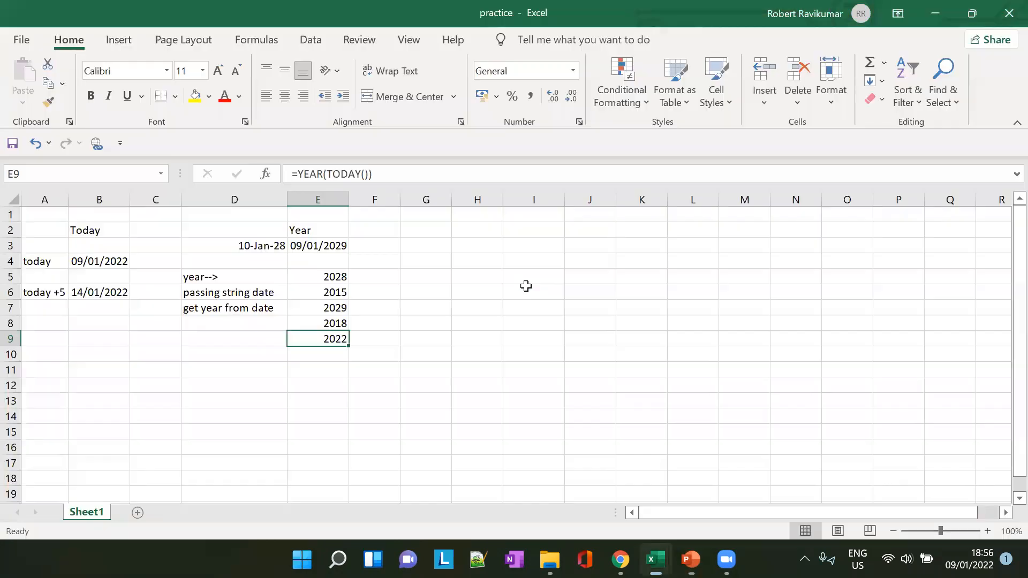
pyautogui.click(253, 357)
pyautogui.hotkey('alt', 'Tab')
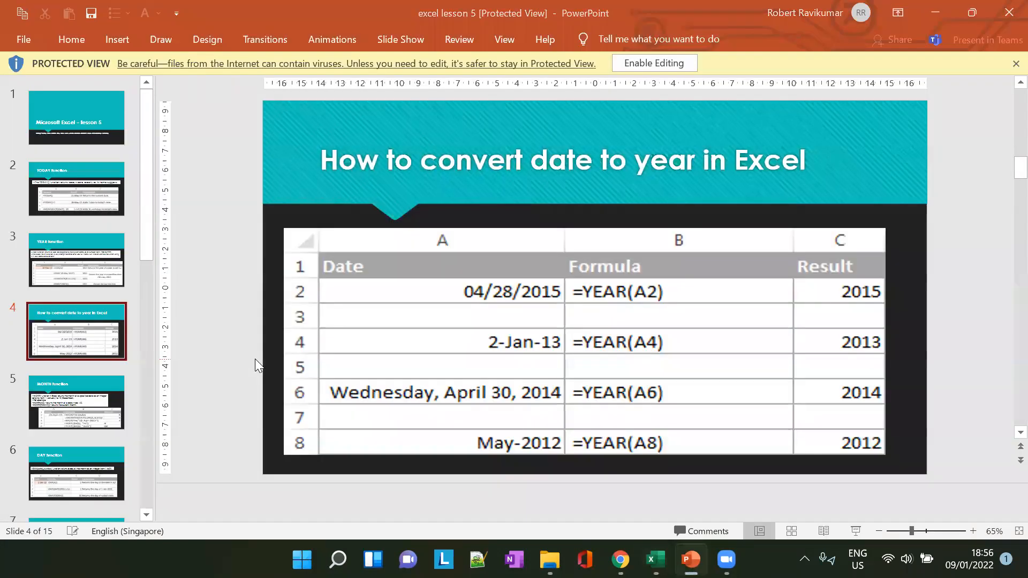
pyautogui.hotkey('alt', 'Tab')
pyautogui.write('04/')
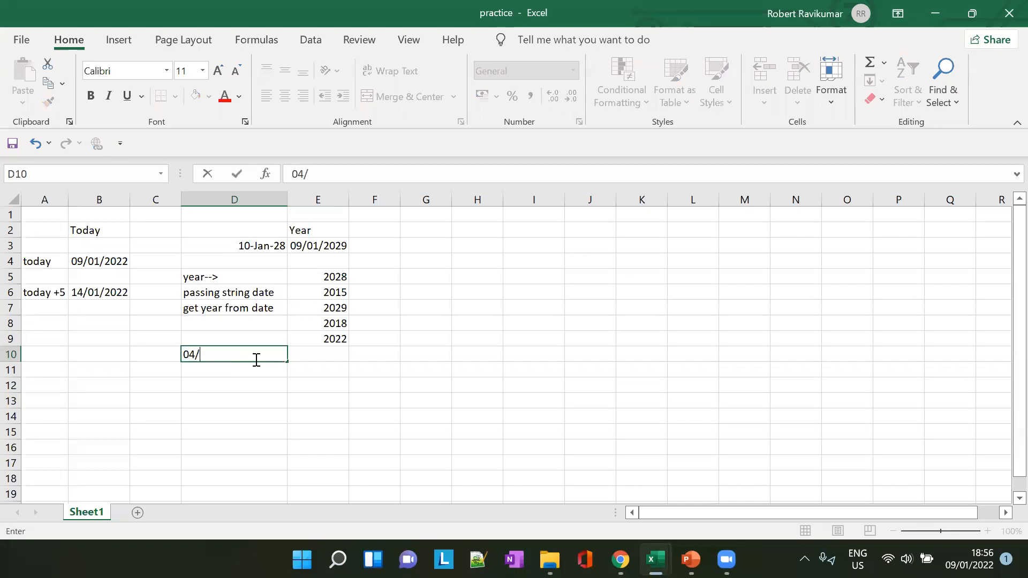
pyautogui.write('28/2016')
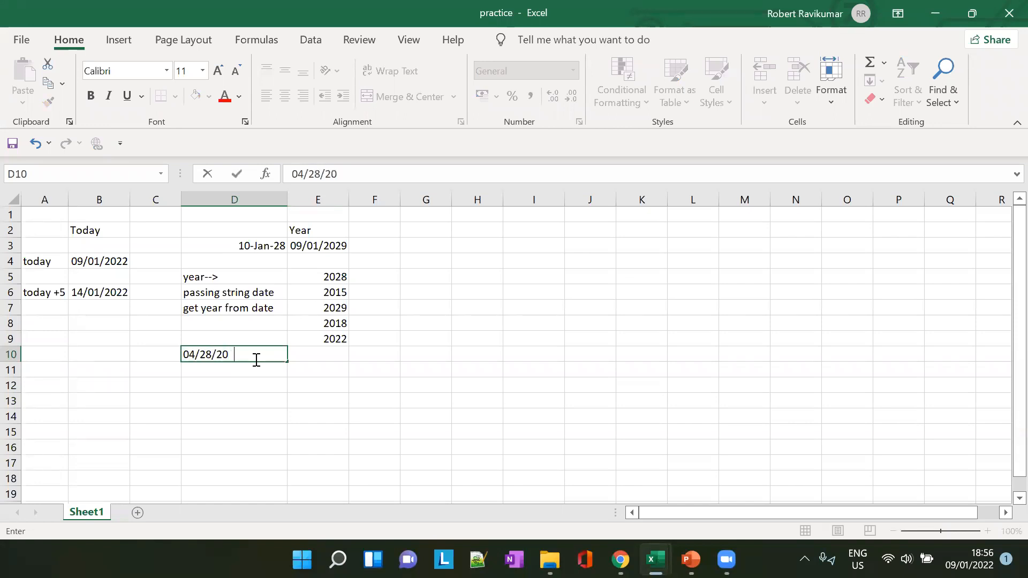
pyautogui.press('Tab')
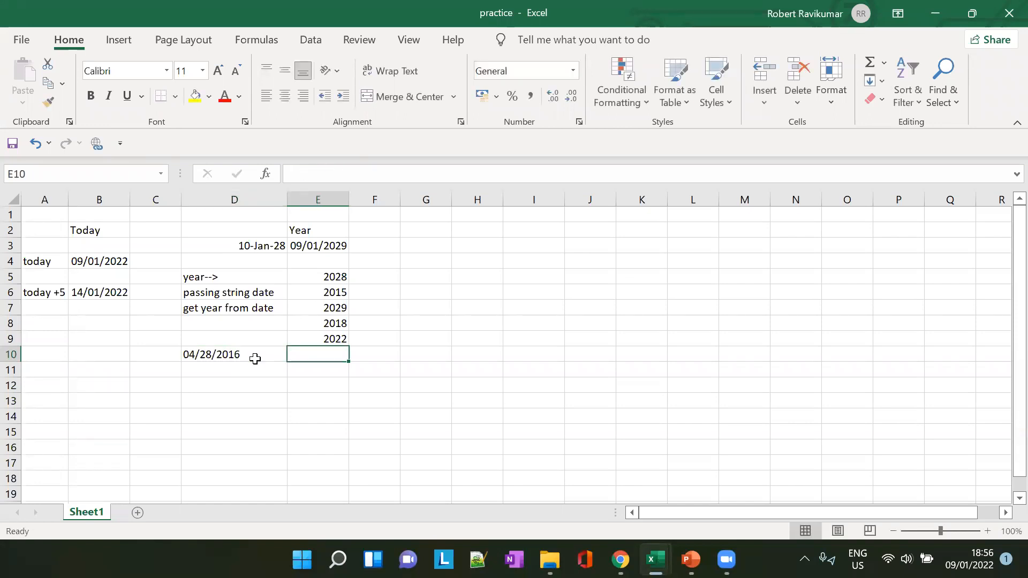
# Step: Enter the formula =YEAR(D10) in cell E10 to extract the year from the date beside it
pyautogui.click(222, 361)
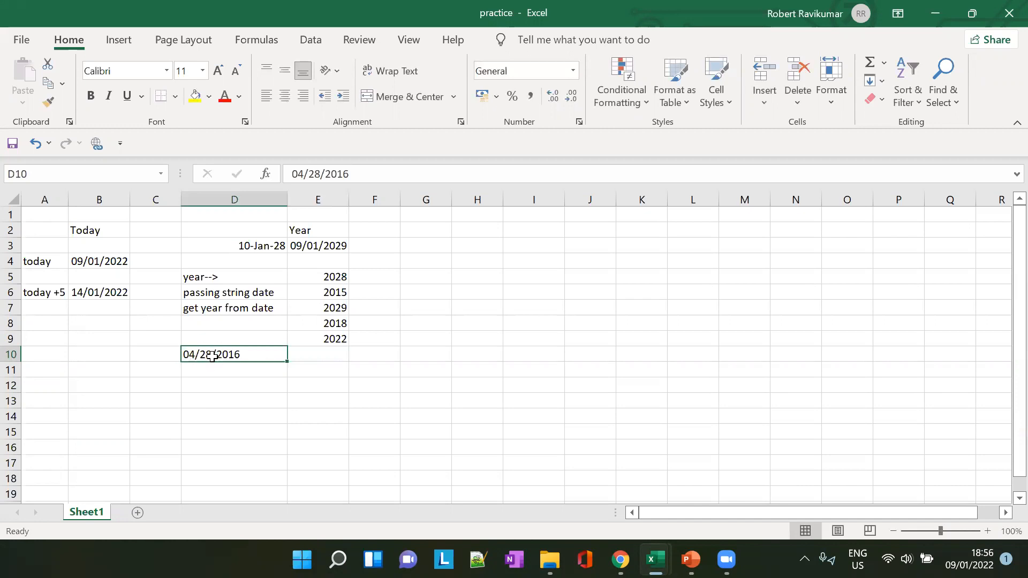
pyautogui.click(307, 356)
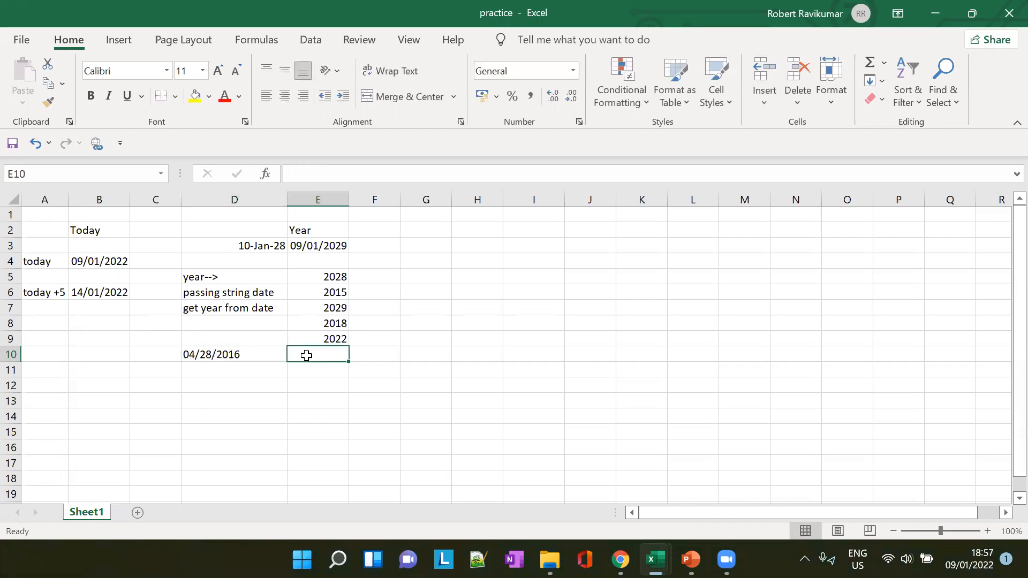
pyautogui.write('=YEAR')
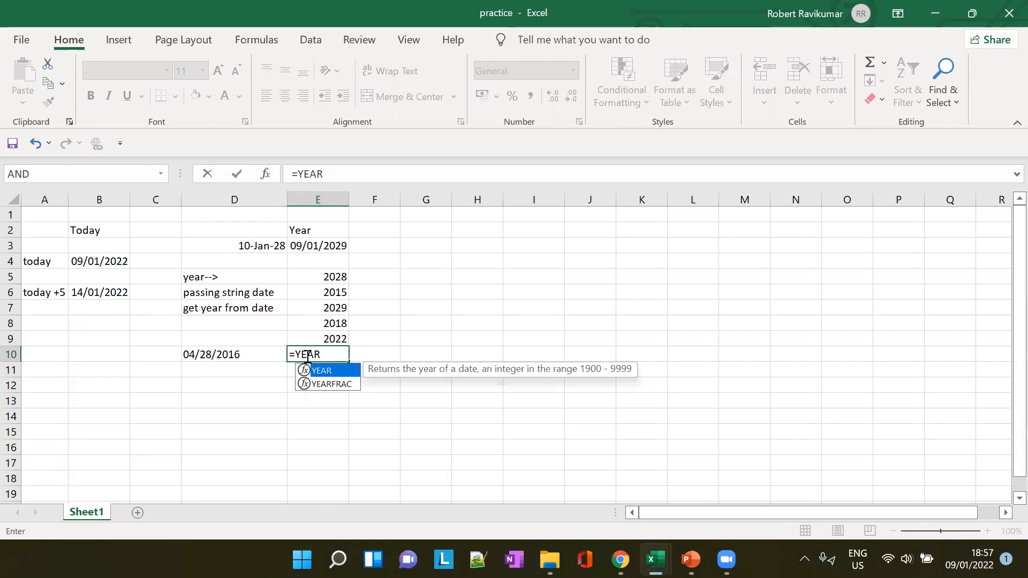
pyautogui.write('(')
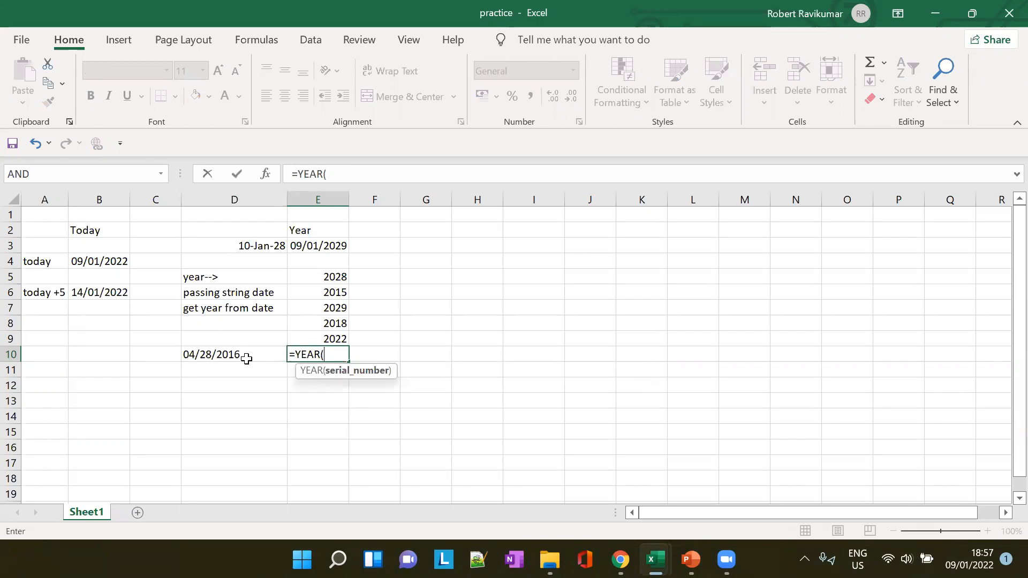
pyautogui.write('D10)')
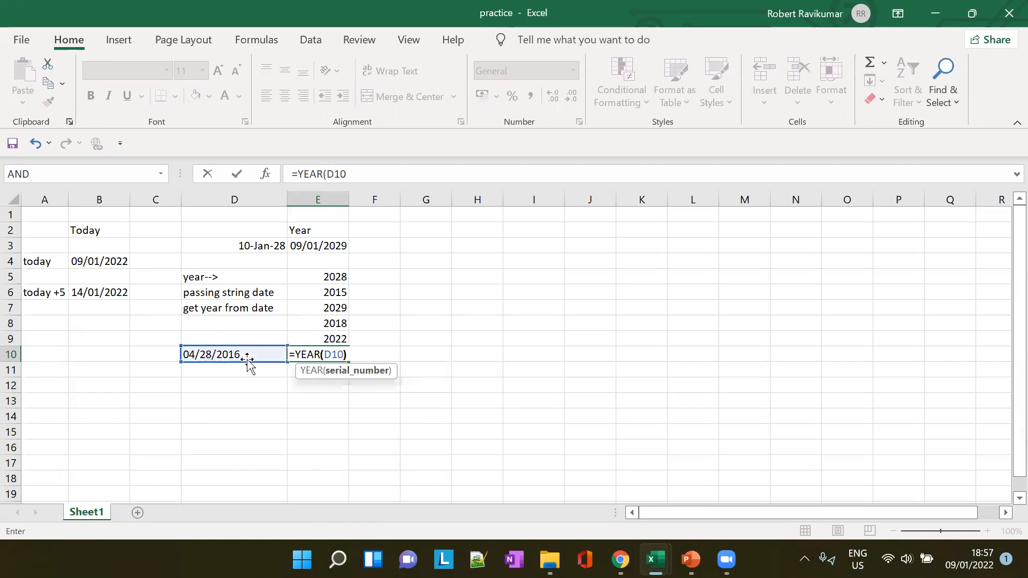
pyautogui.press('Tab')
pyautogui.click(321, 355)
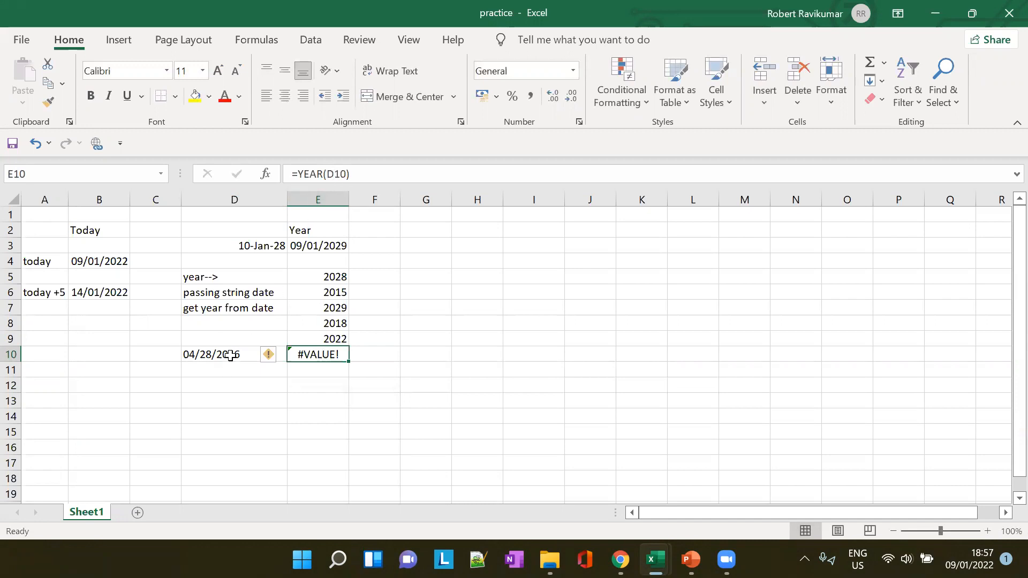
# Step: Change the date in cell D10 to the day-first form 29/01/2016
pyautogui.click(266, 359)
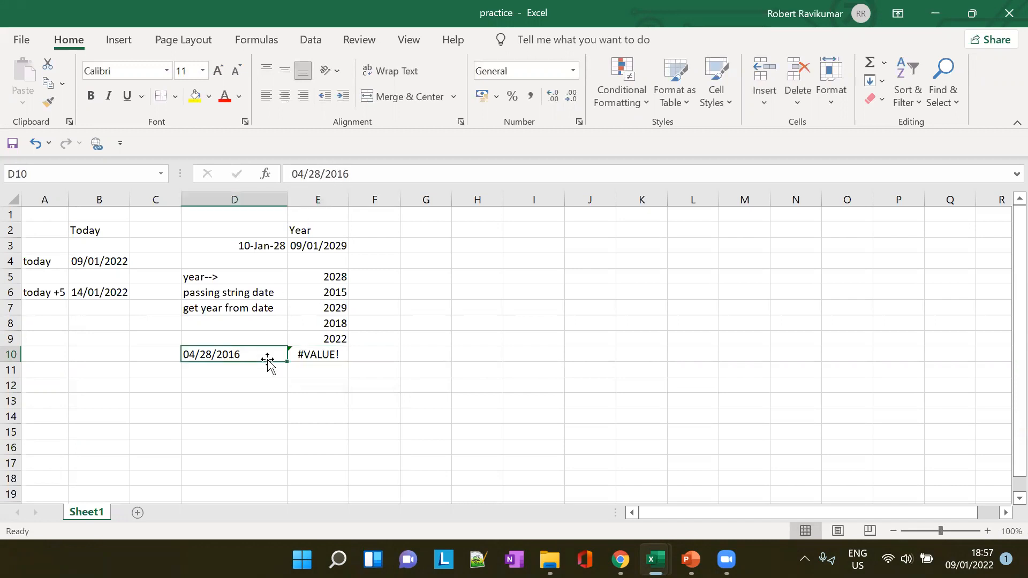
pyautogui.hotkey('alt', 'Tab')
pyautogui.hotkey('alt', 'Tab')
pyautogui.doubleClick(295, 175)
pyautogui.write('29')
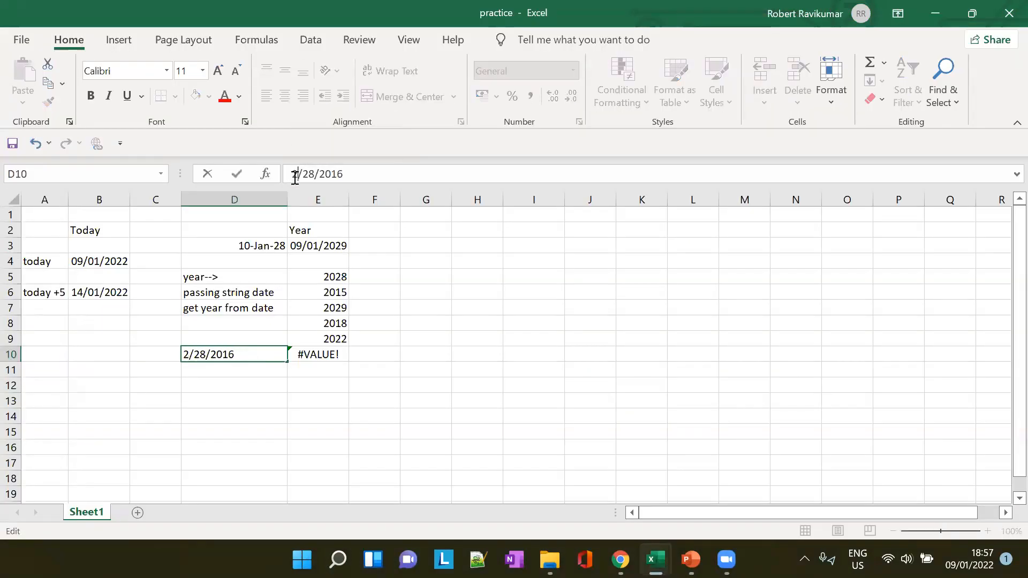
pyautogui.press('Delete')
pyautogui.press('BackSpace')
pyautogui.write('01')
pyautogui.press('Tab')
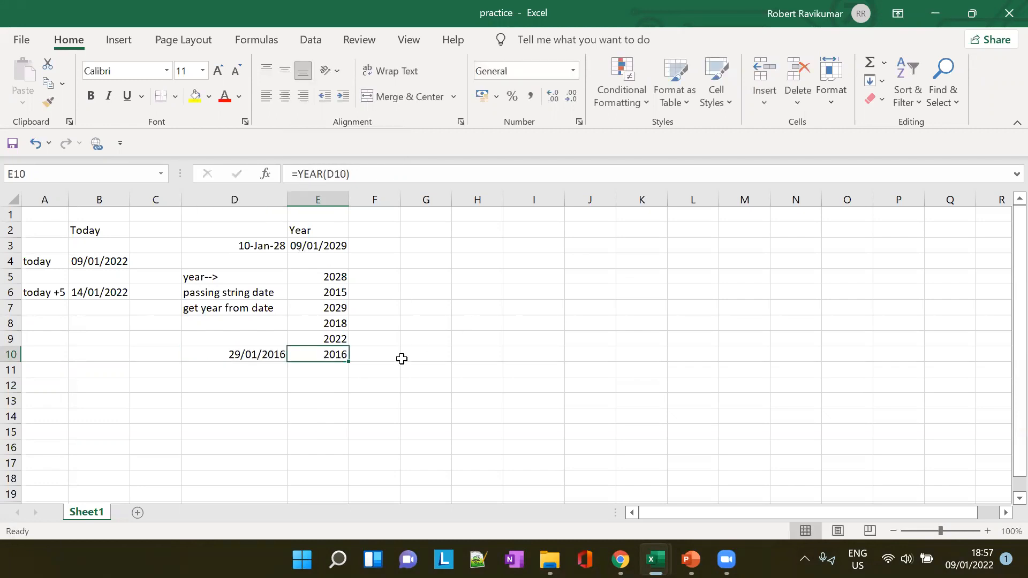
# Step: Compare the date in cell D10 with the date formats and YEAR formulas on the PowerPoint conversion slide
pyautogui.click(239, 349)
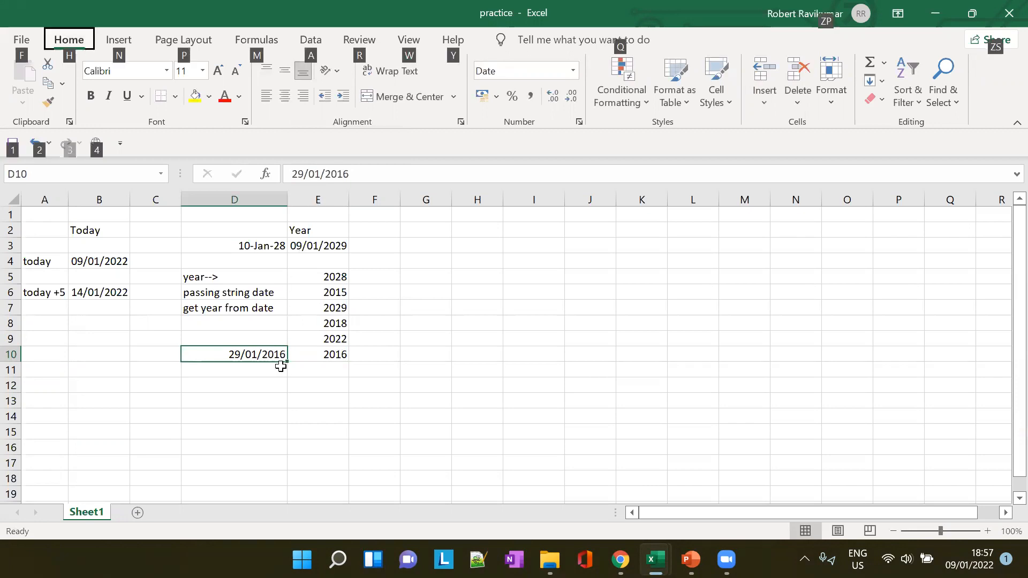
pyautogui.hotkey('alt', 'Tab')
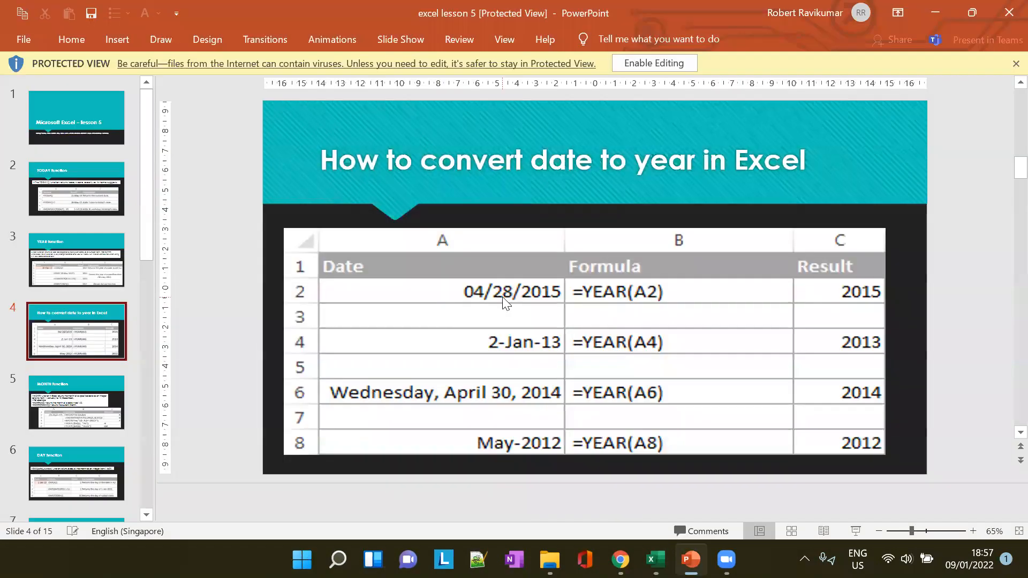
pyautogui.hotkey('alt', 'Tab')
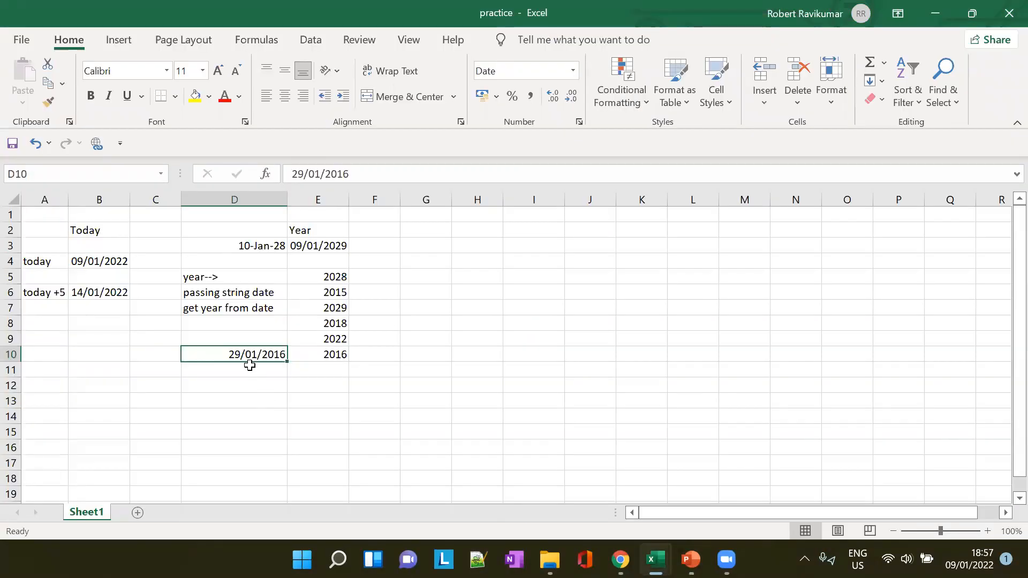
pyautogui.hotkey('alt', 'Tab')
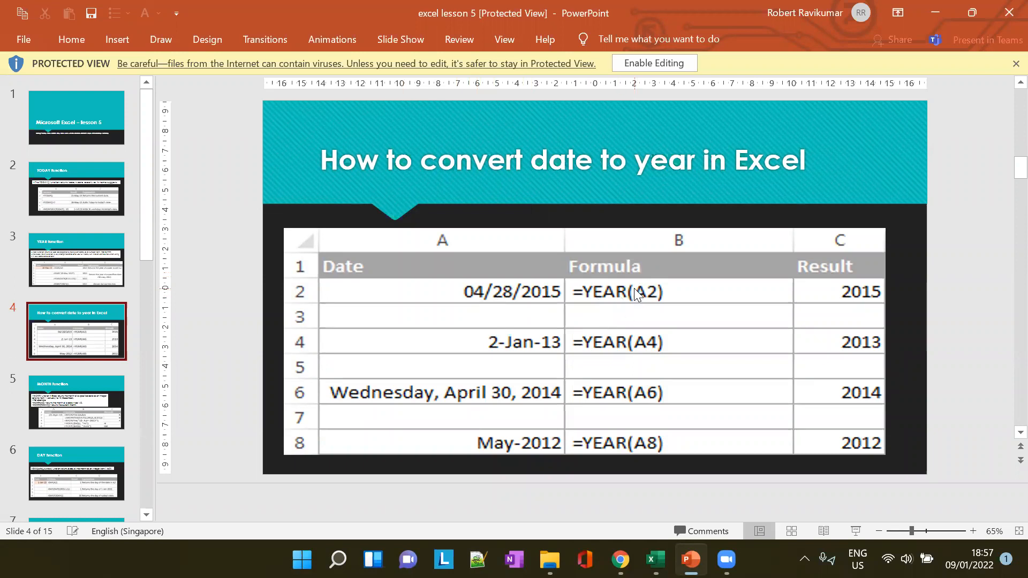
pyautogui.hotkey('alt', 'Tab')
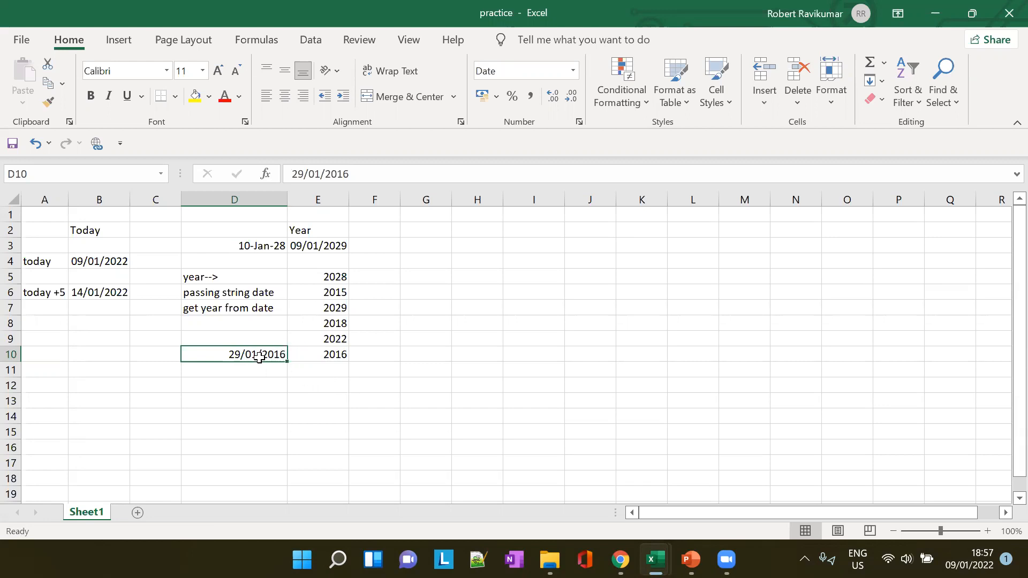
# Step: Reselect cell D10 as the argument of cell E10's YEAR formula, checking the conversion slide in PowerPoint in between
pyautogui.click(323, 353)
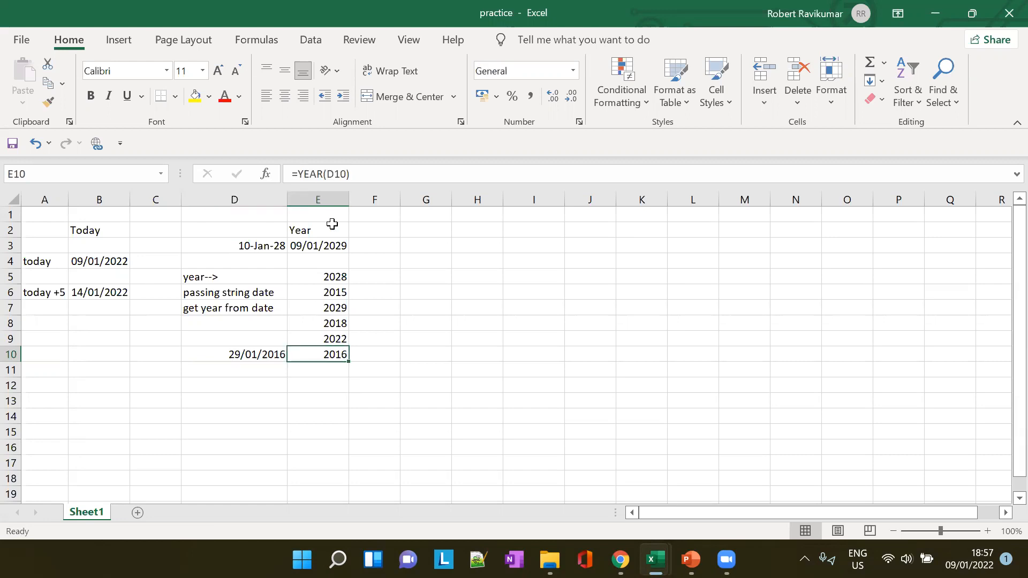
pyautogui.click(327, 174)
pyautogui.moveTo(328, 173); pyautogui.dragTo(349, 173)
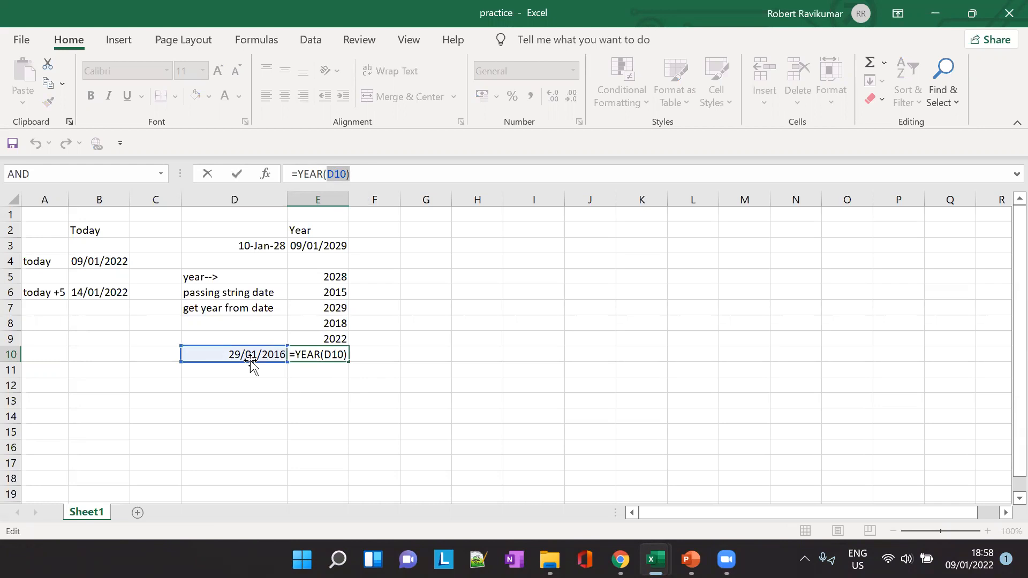
pyautogui.hotkey('alt', 'Tab')
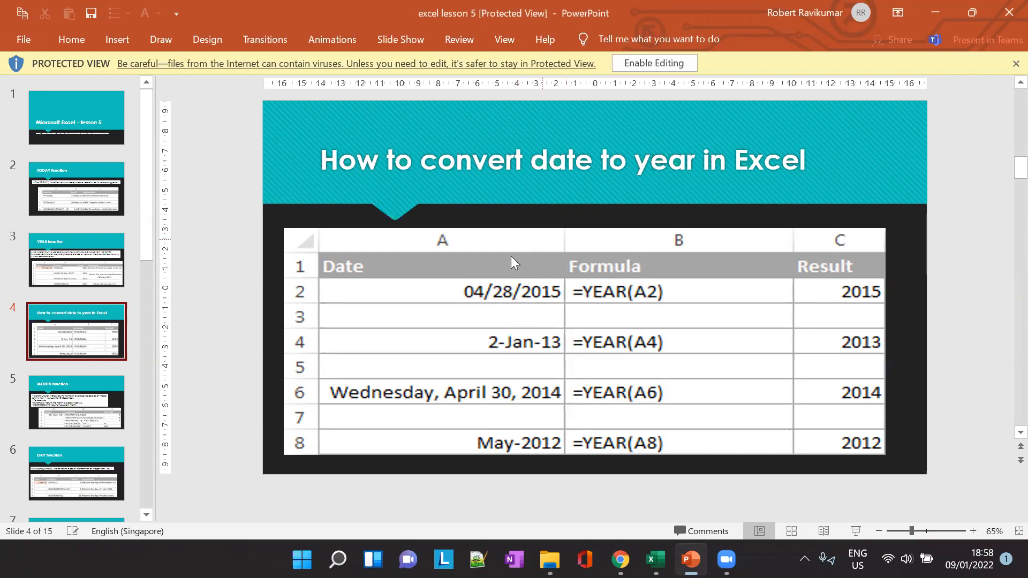
pyautogui.moveTo(655, 559)
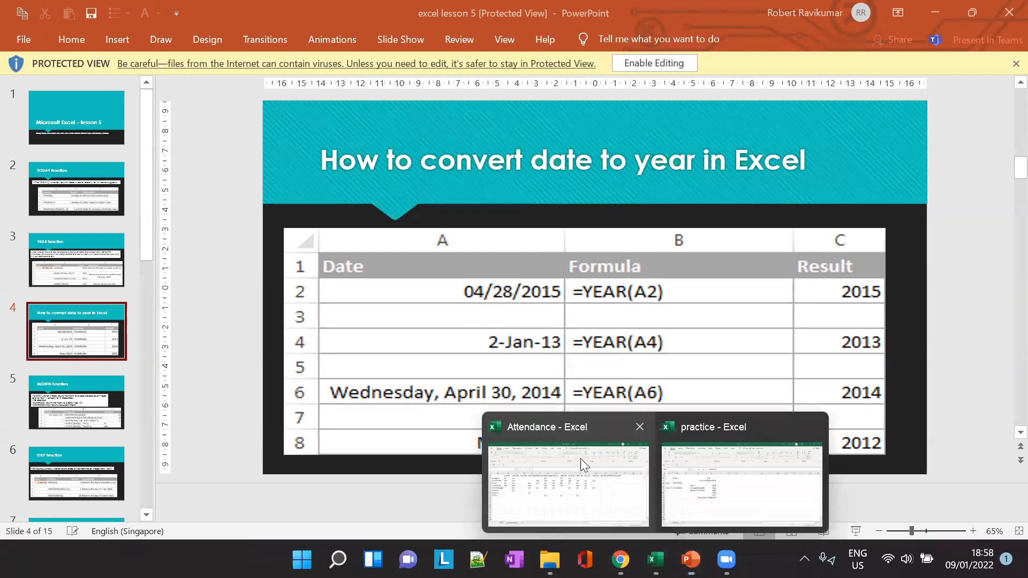
pyautogui.click(567, 455)
pyautogui.click(703, 484)
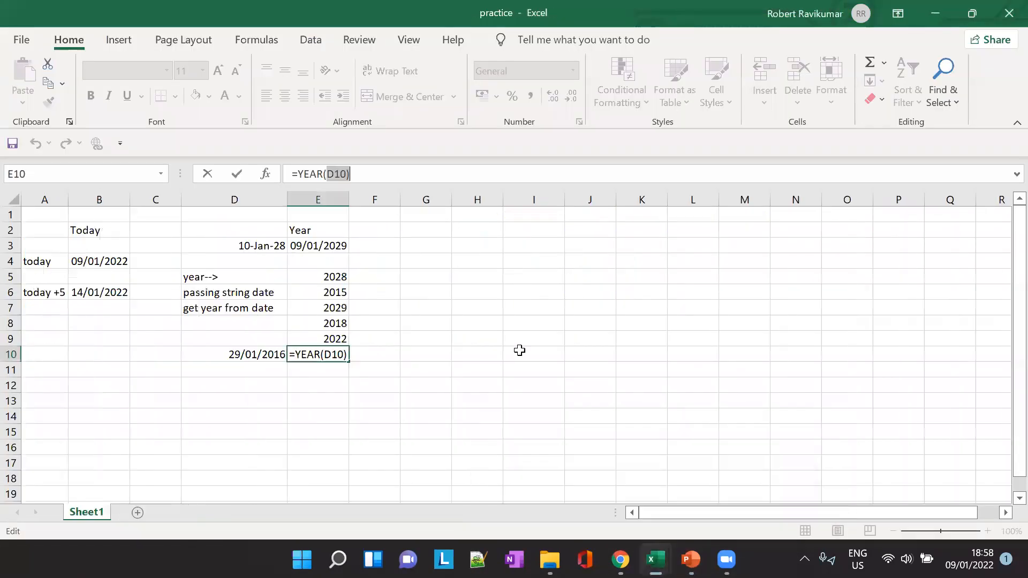
pyautogui.click(245, 356)
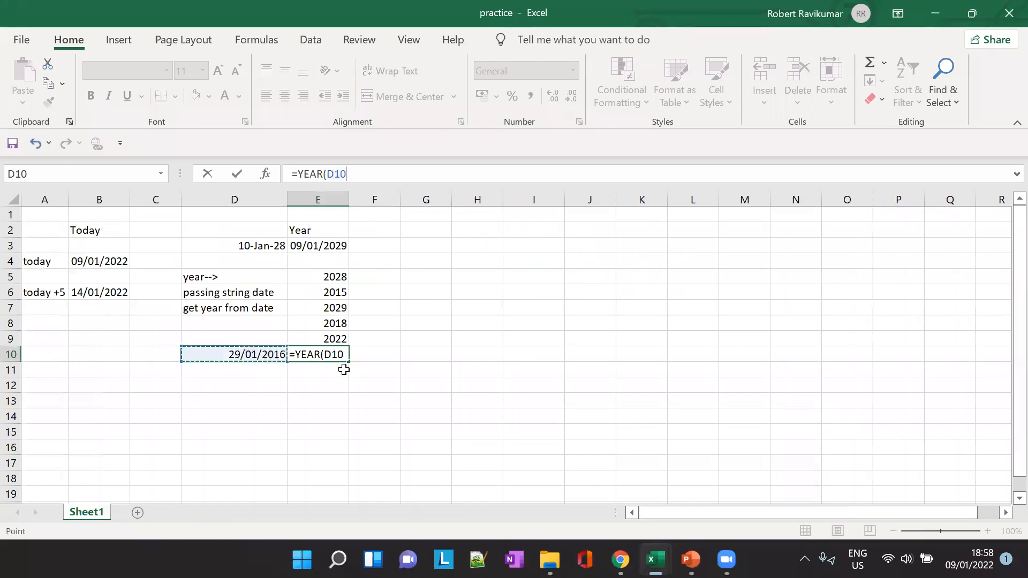
pyautogui.hotkey('ctrl', 'Return')
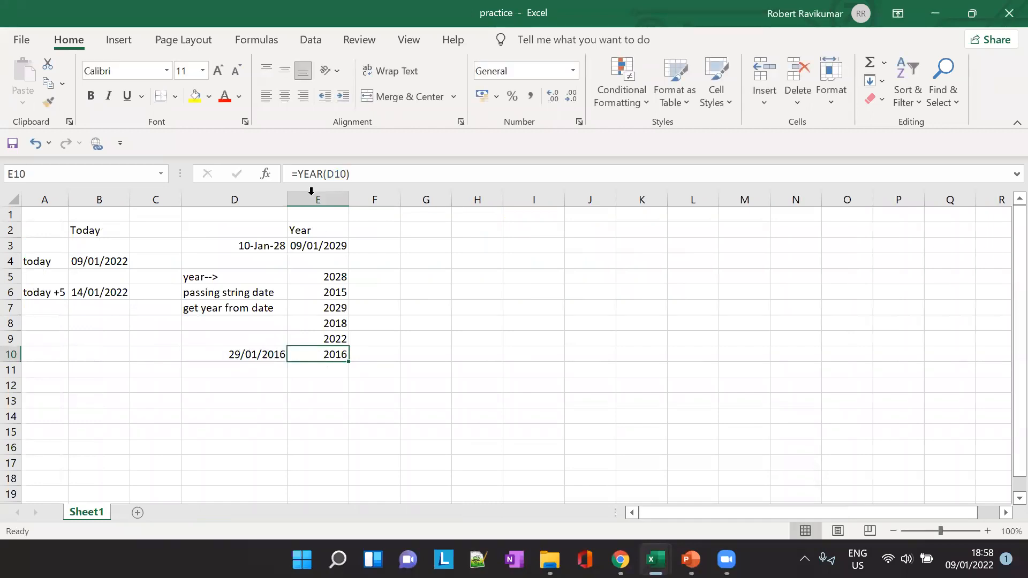
# Step: Change the date in cell D10 to the month-first form 01/28/2016
pyautogui.click(246, 354)
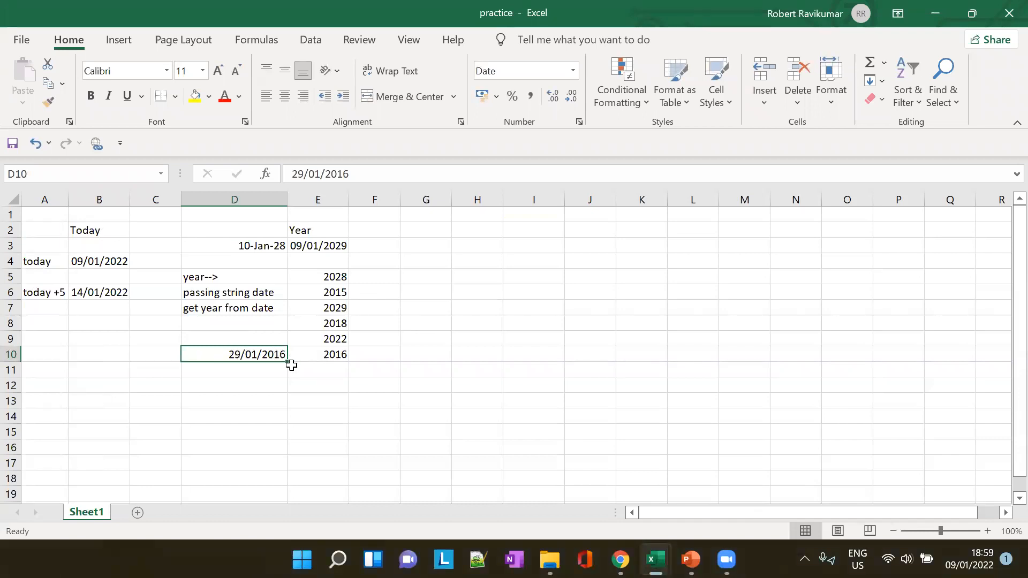
pyautogui.click(329, 173)
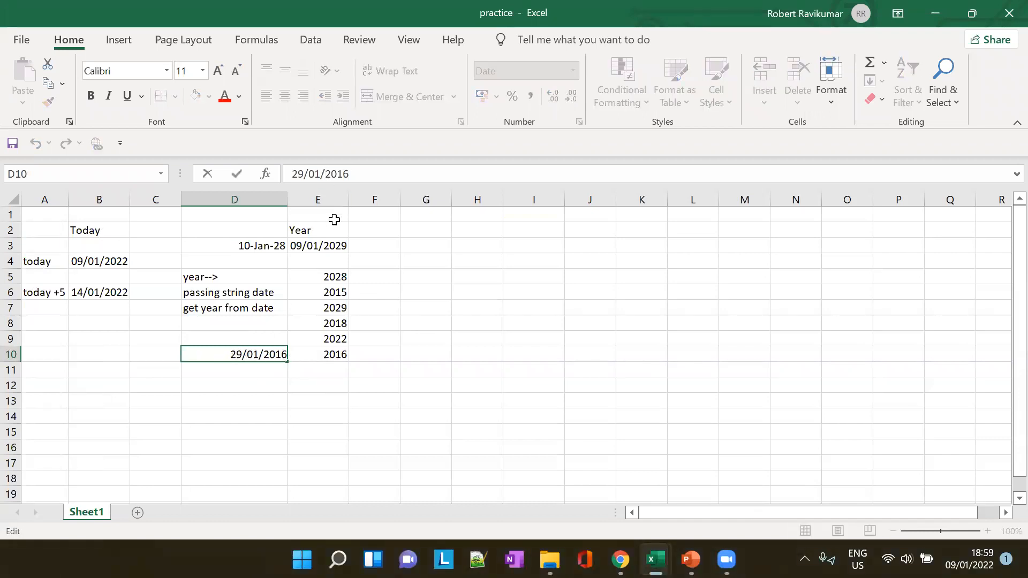
pyautogui.press('BackSpace')
pyautogui.press('BackSpace')
pyautogui.write('01')
pyautogui.press('BackSpace')
pyautogui.press('BackSpace')
pyautogui.write('28')
pyautogui.press('Tab')
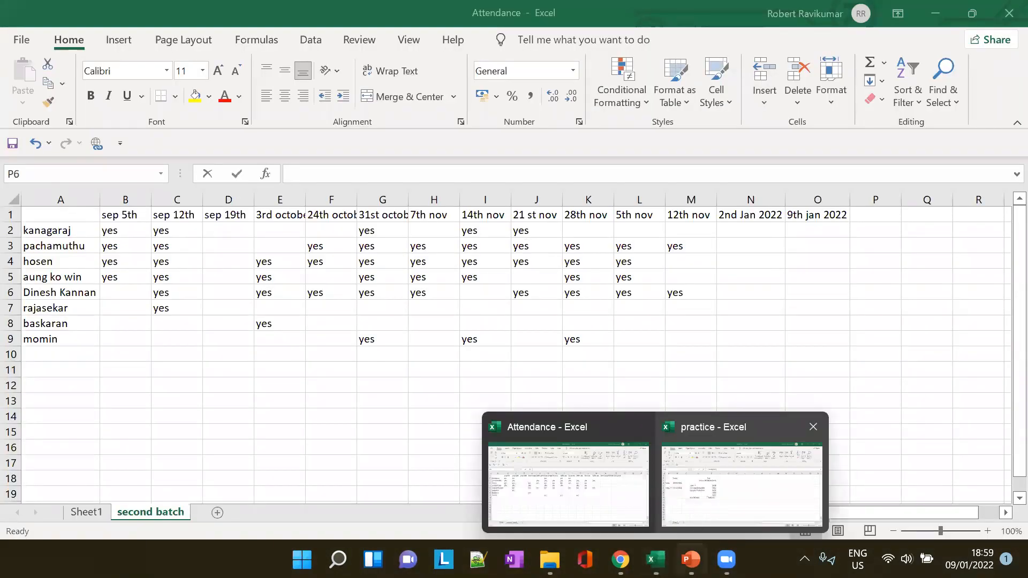
# Step: Review the date formats on the PowerPoint date-to-year conversion slide and return to the practice workbook in Excel
pyautogui.click(691, 559)
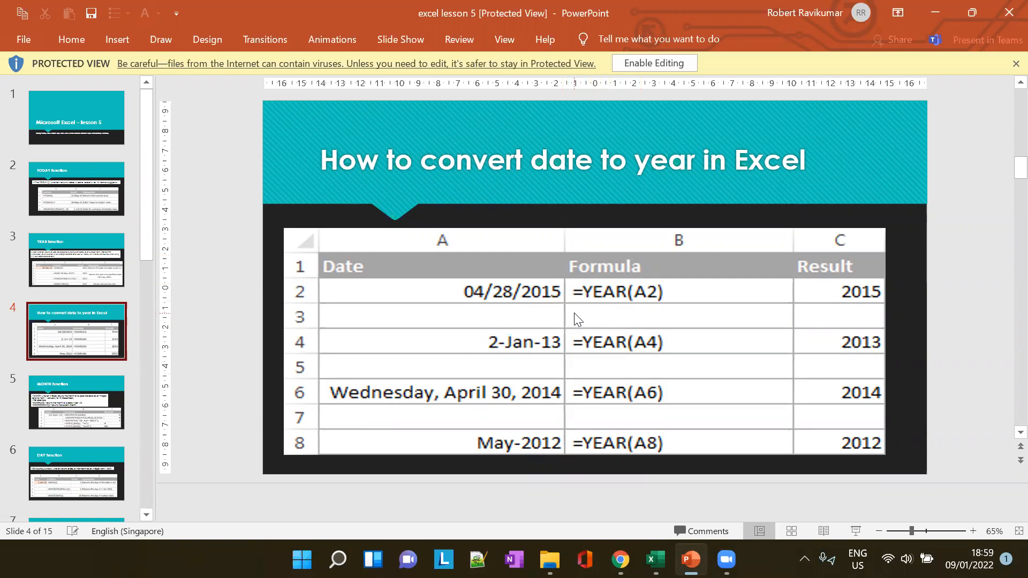
pyautogui.hotkey('alt', 'Tab')
pyautogui.hotkey('alt', 'Tab')
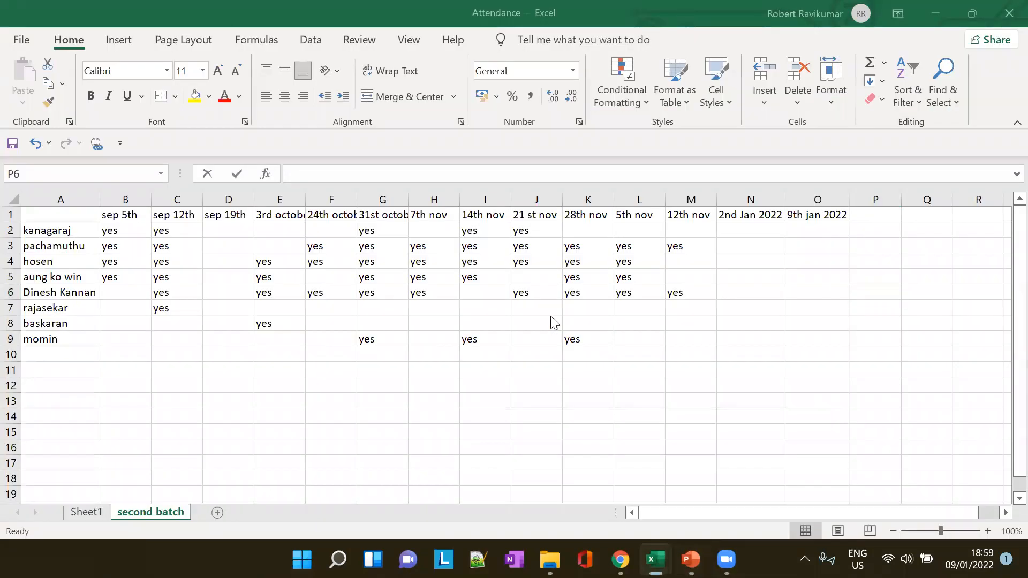
pyautogui.hotkey('alt', 'Tab')
pyautogui.hotkey('alt', 'Tab')
pyautogui.hotkey('alt', 'Tab')
# Step: Change the date in cell D10 to the day-first form 28/01/2016
pyautogui.click(239, 353)
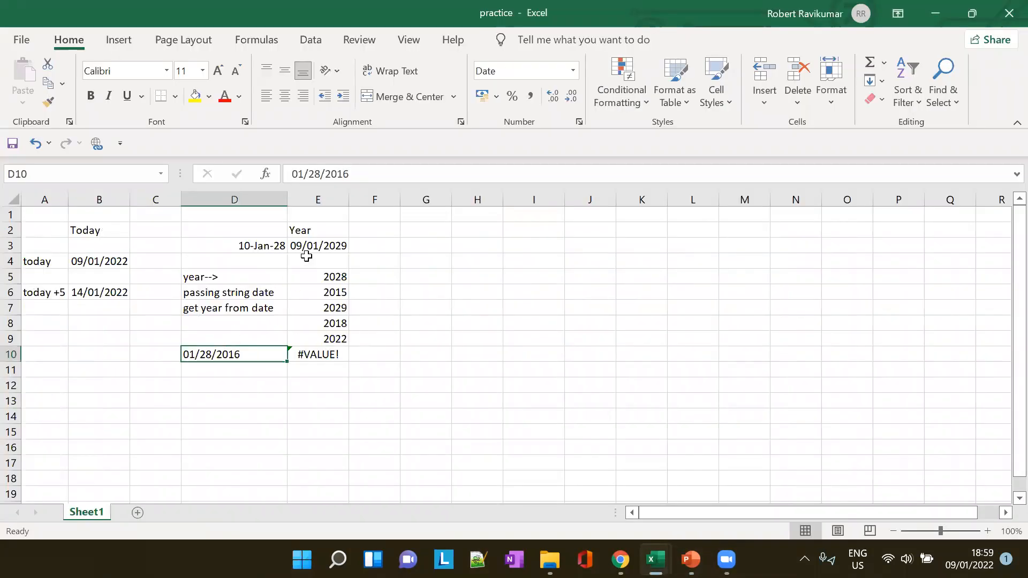
pyautogui.click(307, 174)
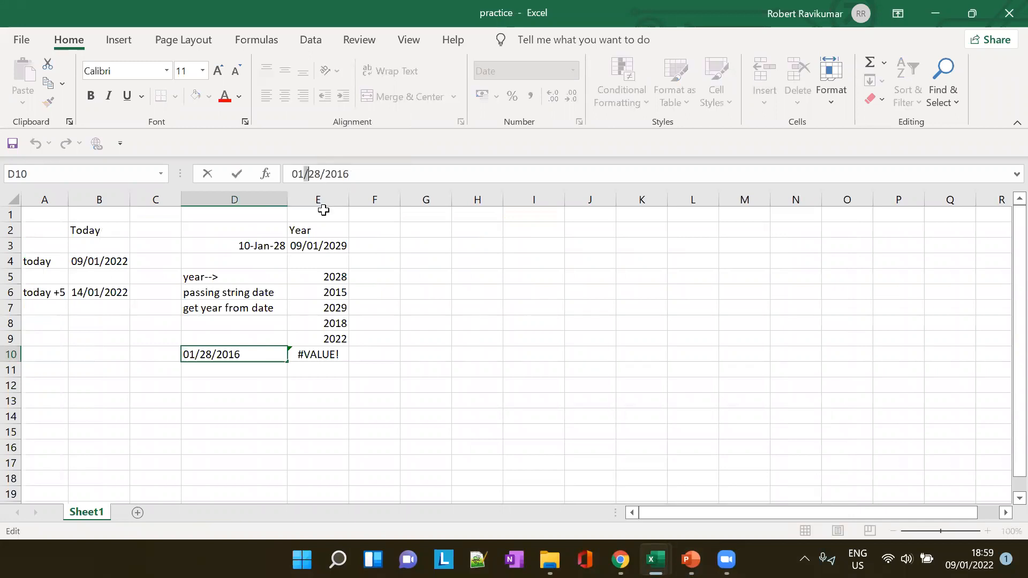
pyautogui.press('BackSpace')
pyautogui.press('BackSpace')
pyautogui.write('28')
pyautogui.press('BackSpace')
pyautogui.press('BackSpace')
pyautogui.write('01')
pyautogui.click(342, 353)
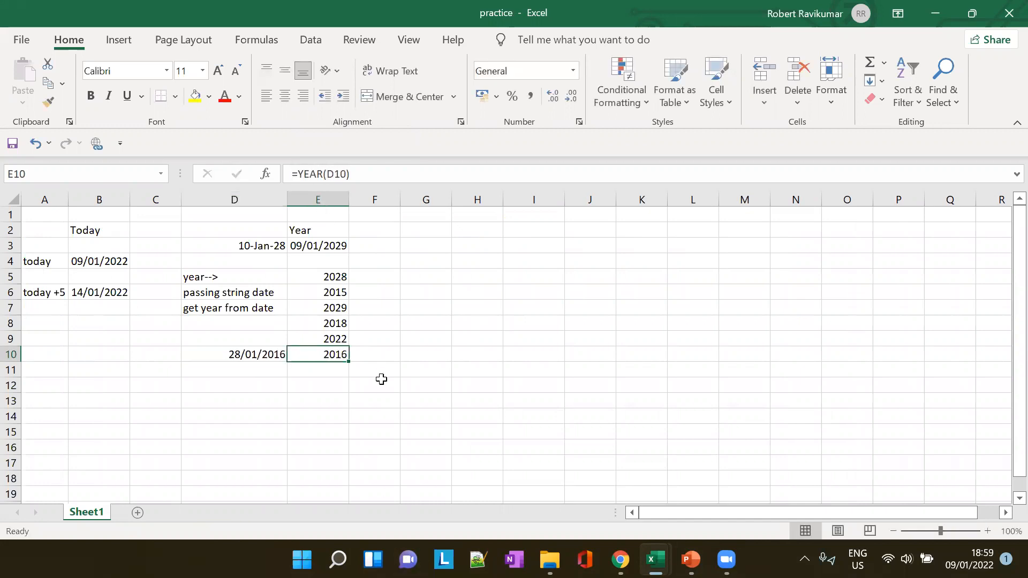
# Step: Check the next date format on the PowerPoint conversion slide and enter 2-Jan-14 in cell D11 of the practice workbook
pyautogui.hotkey('alt', 'Tab')
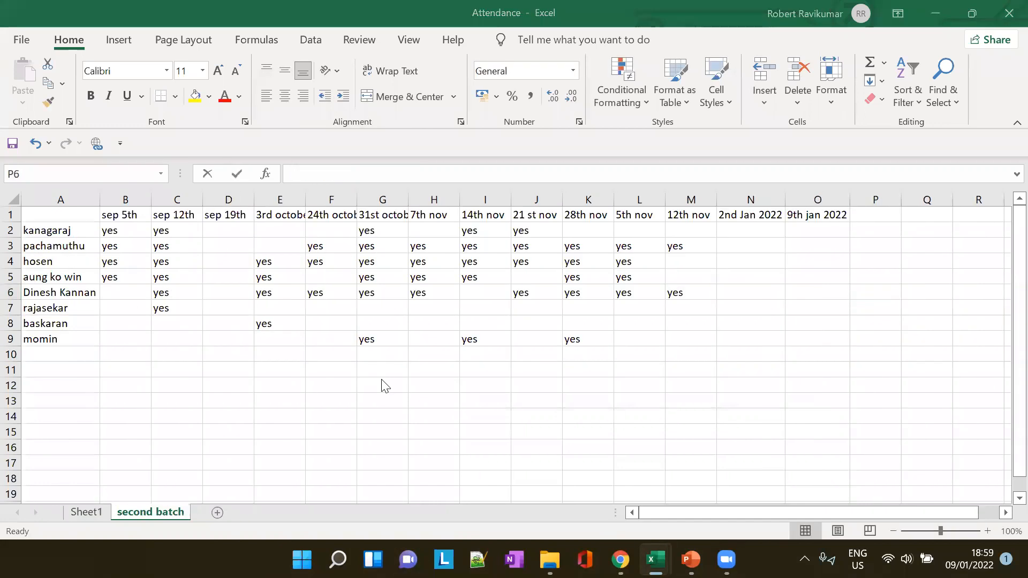
pyautogui.hotkey('alt', 'Tab')
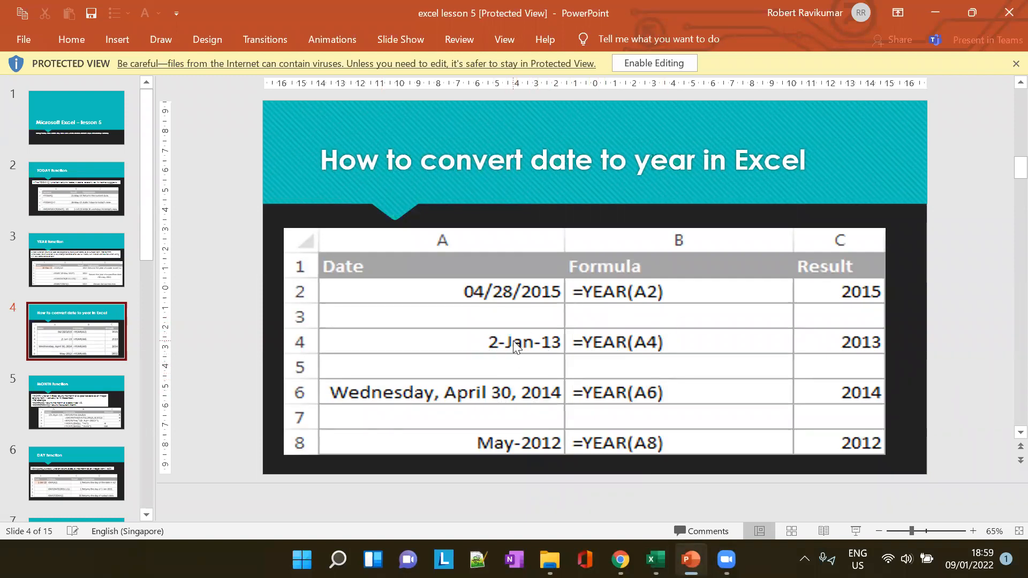
pyautogui.hotkey('alt', 'Tab')
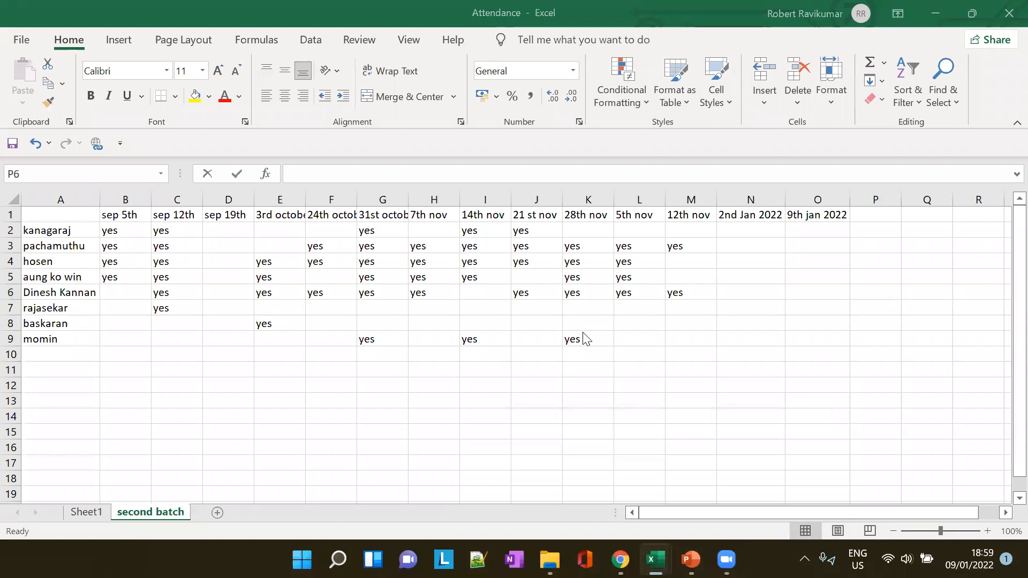
pyautogui.hotkey('alt', 'Tab')
pyautogui.click(256, 373)
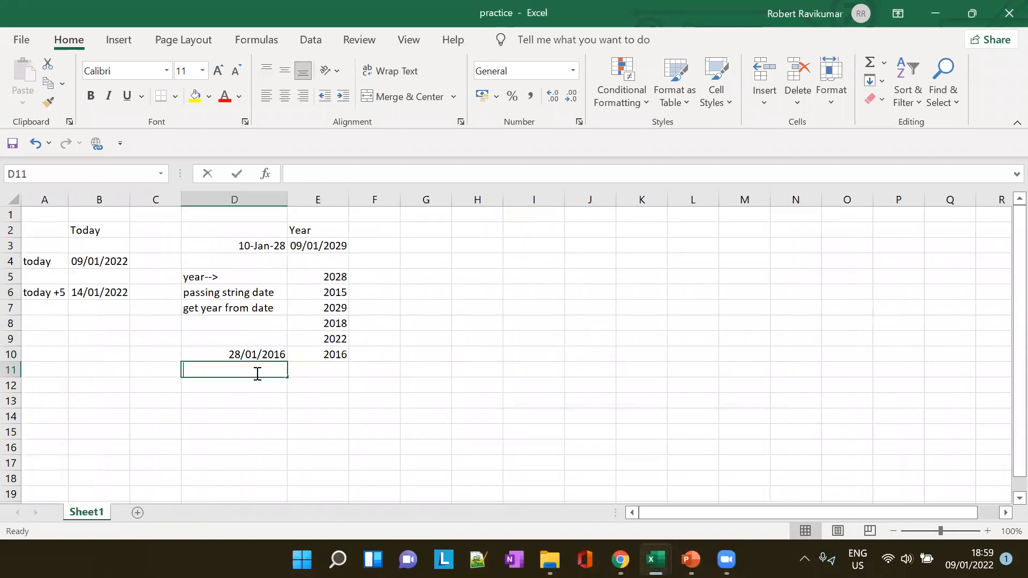
pyautogui.write('2-Jan-14')
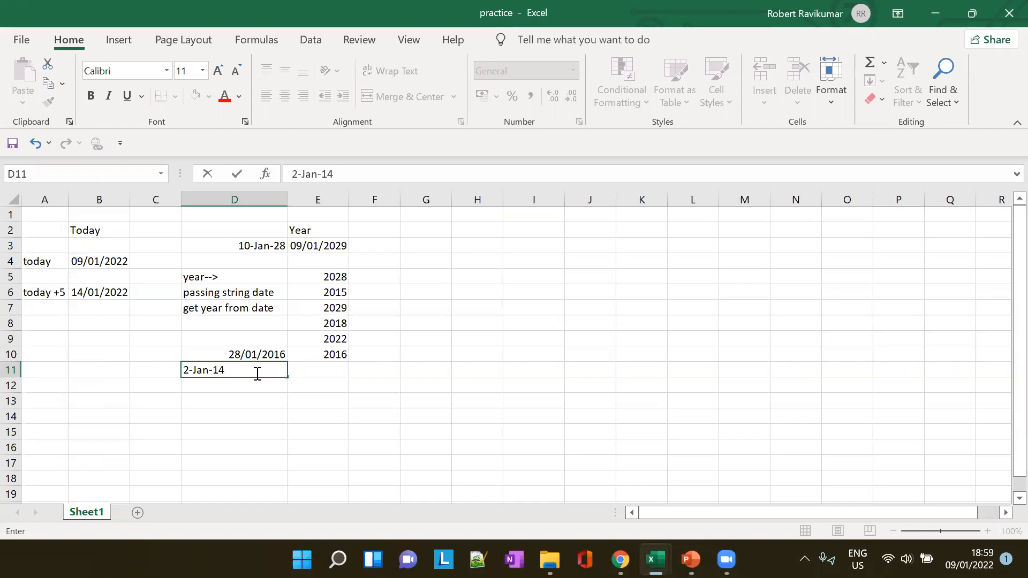
pyautogui.press('Tab')
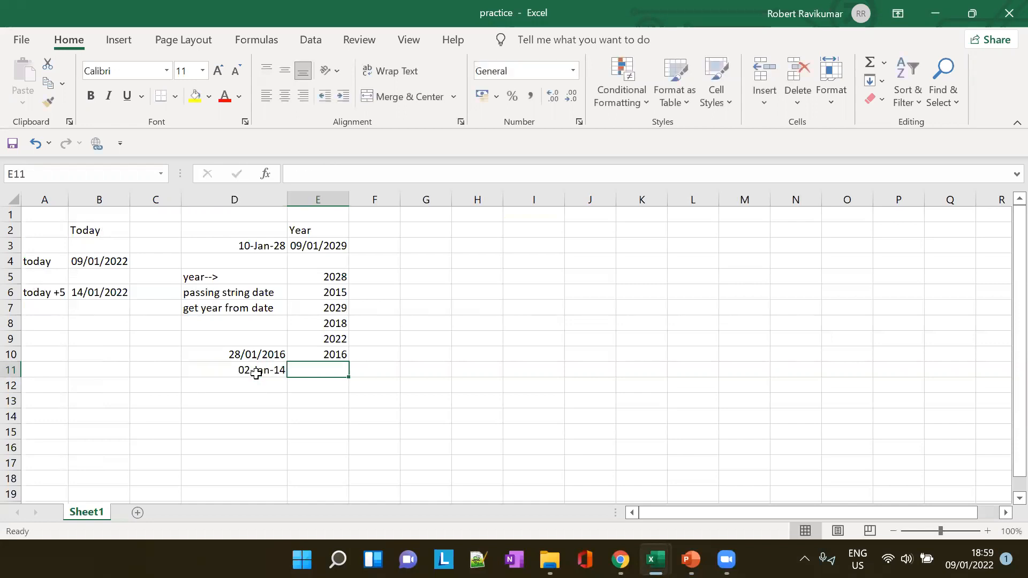
# Step: Extract the year of the date in D11 with a YEAR formula in cell E11, then select D11 to inspect its stored date
pyautogui.write('=YEA')
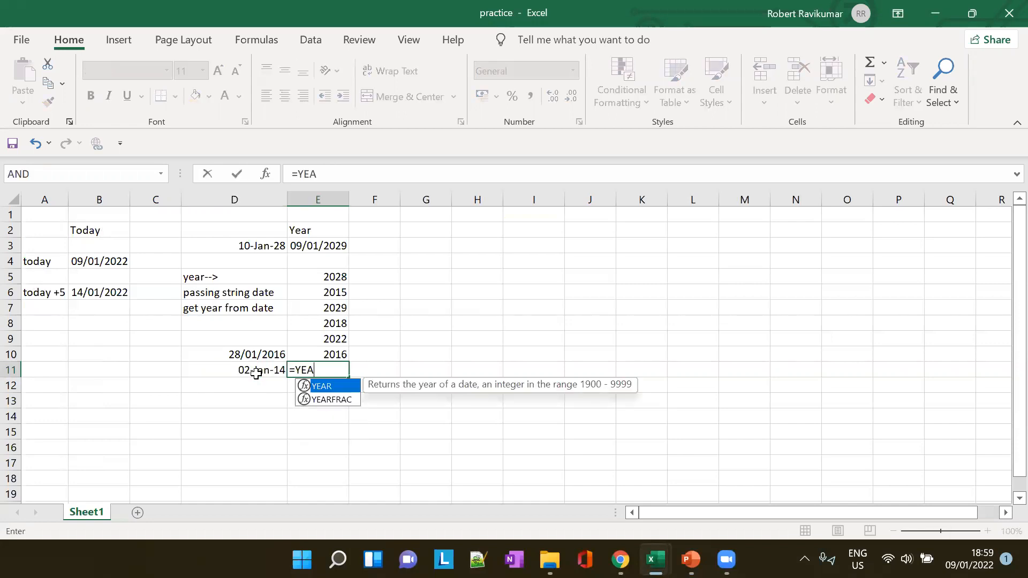
pyautogui.write('R(D11')
pyautogui.press('Tab')
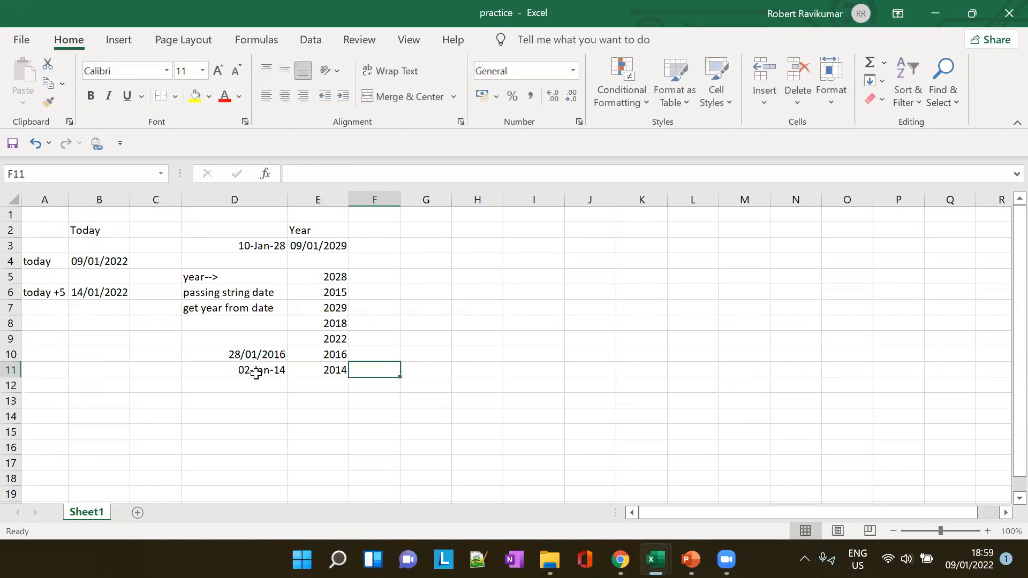
pyautogui.click(267, 369)
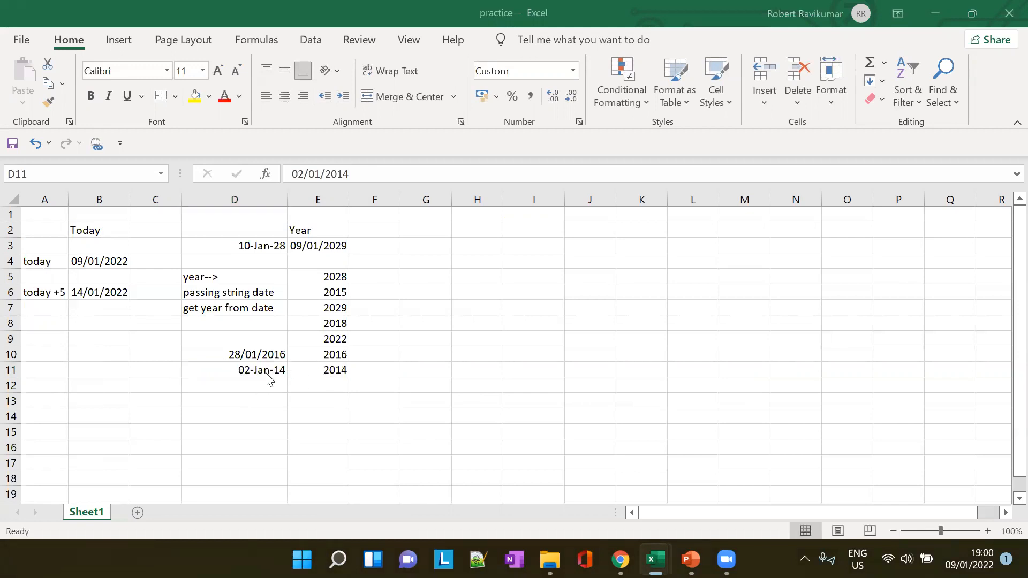
# Step: Consult the month-and-year example on the PowerPoint conversion slide and enter May-2015 in cell D12 of the practice workbook
pyautogui.hotkey('alt', 'Tab')
pyautogui.hotkey('alt', 'Tab')
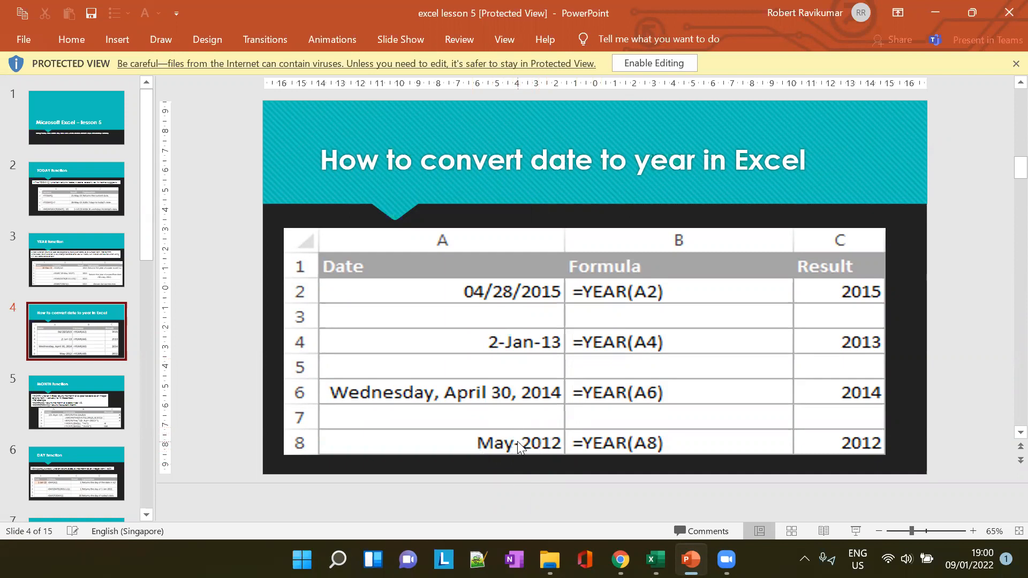
pyautogui.hotkey('alt', 'Tab')
pyautogui.press('Tab')
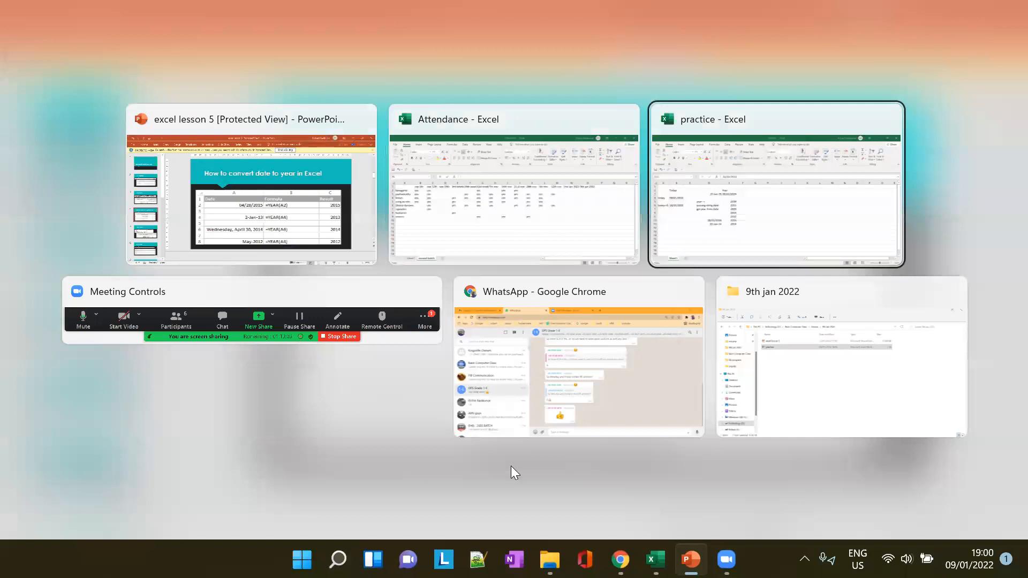
pyautogui.click(270, 386)
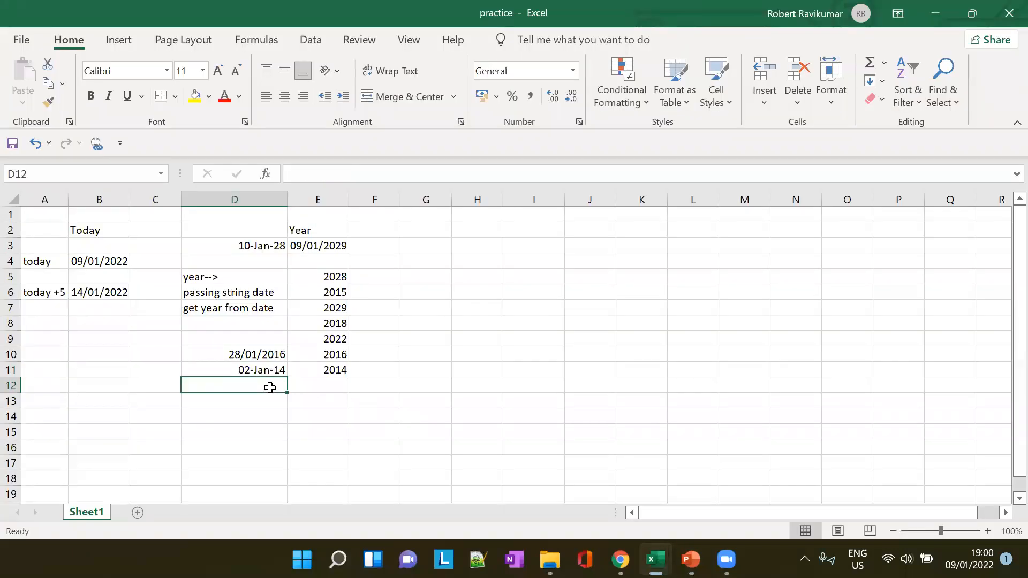
pyautogui.write('May-2015')
pyautogui.press('Tab')
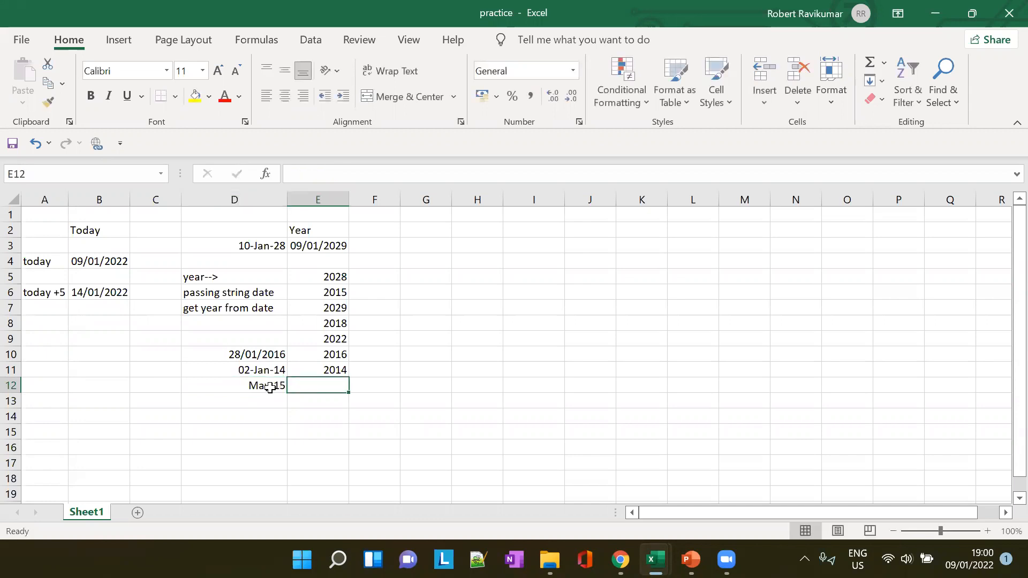
# Step: Enter the formula =YEAR(D12) in cell E12
pyautogui.write('=YEA')
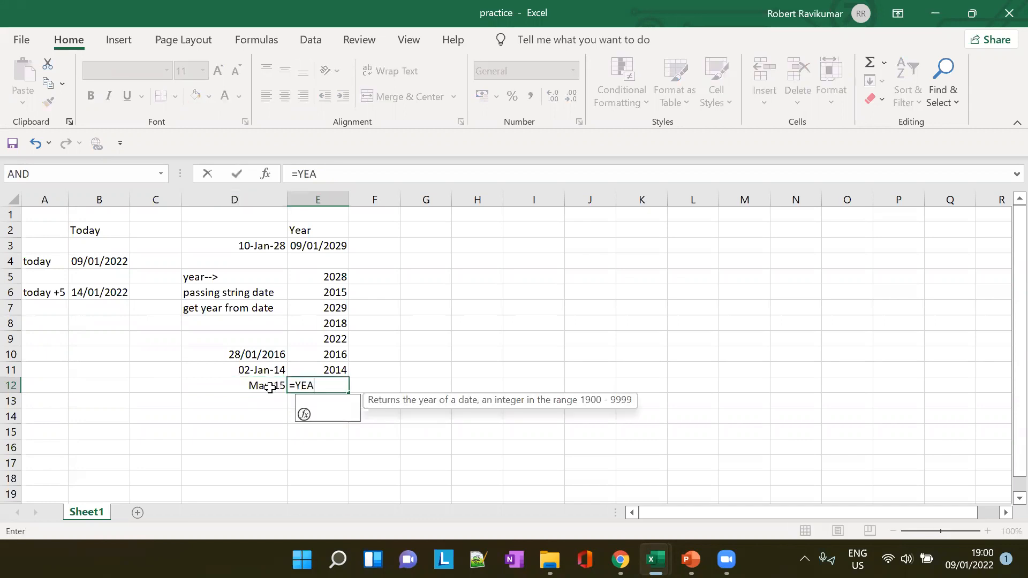
pyautogui.write('R(')
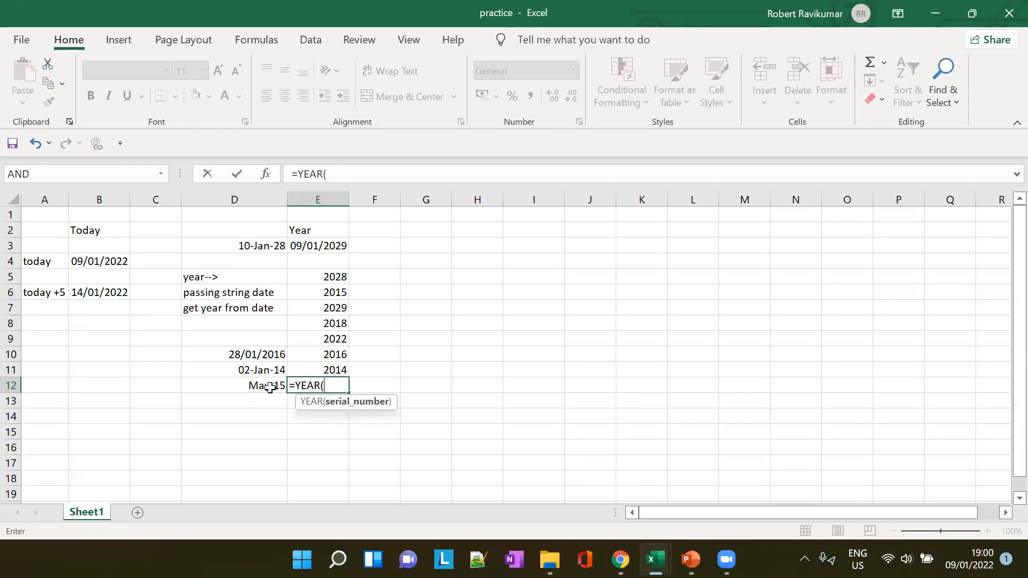
pyautogui.click(270, 388)
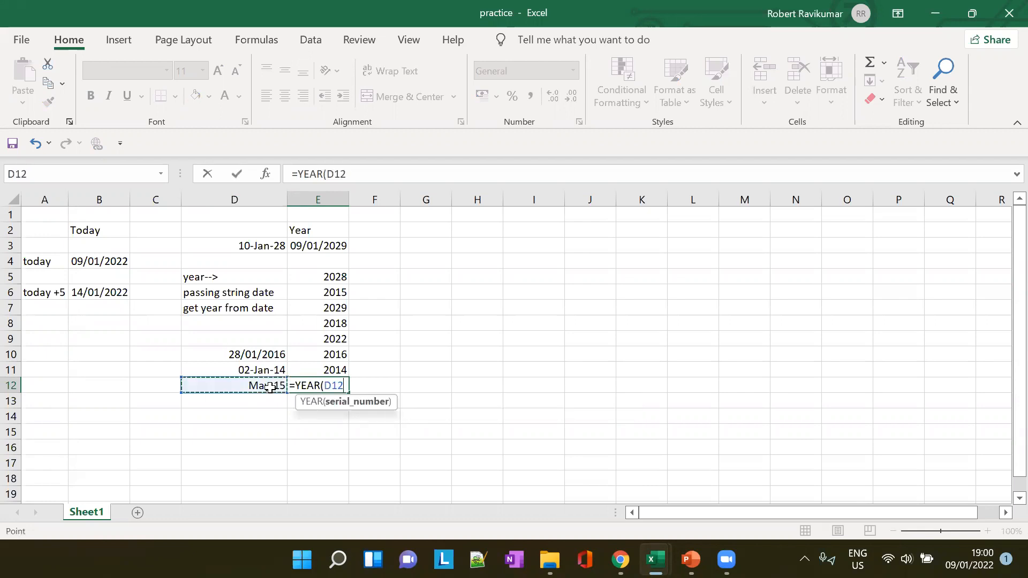
pyautogui.write(')')
pyautogui.press('Tab')
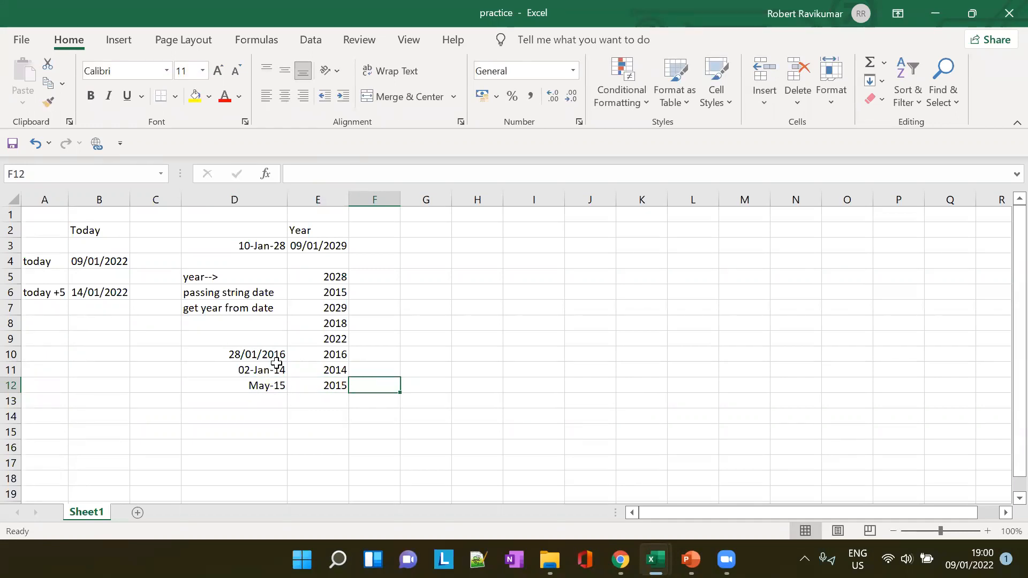
# Step: Switch to the PowerPoint lesson and display slide 5 about the MONTH function
pyautogui.hotkey('alt', 'Tab')
pyautogui.hotkey('alt', 'Tab')
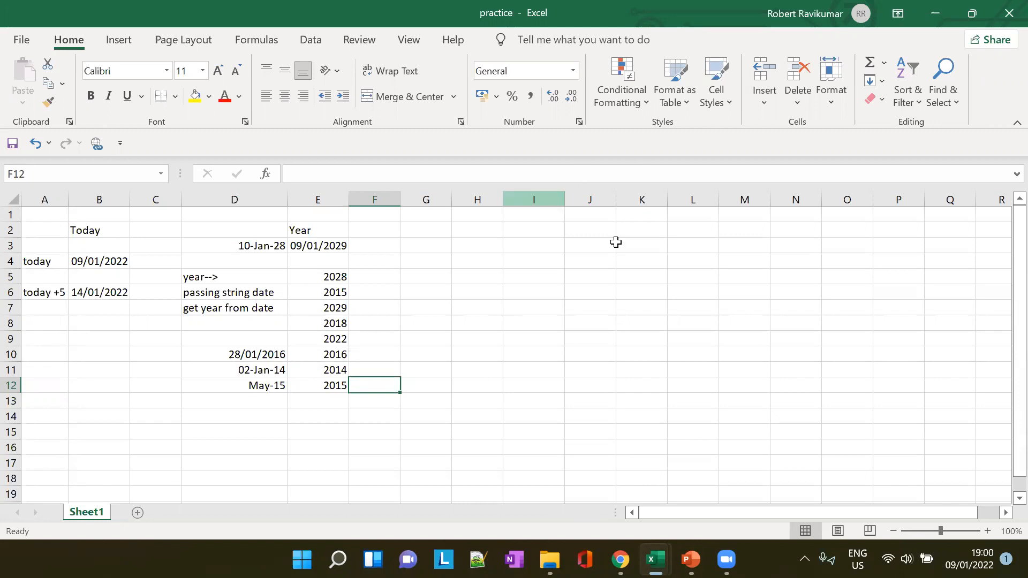
pyautogui.click(655, 560)
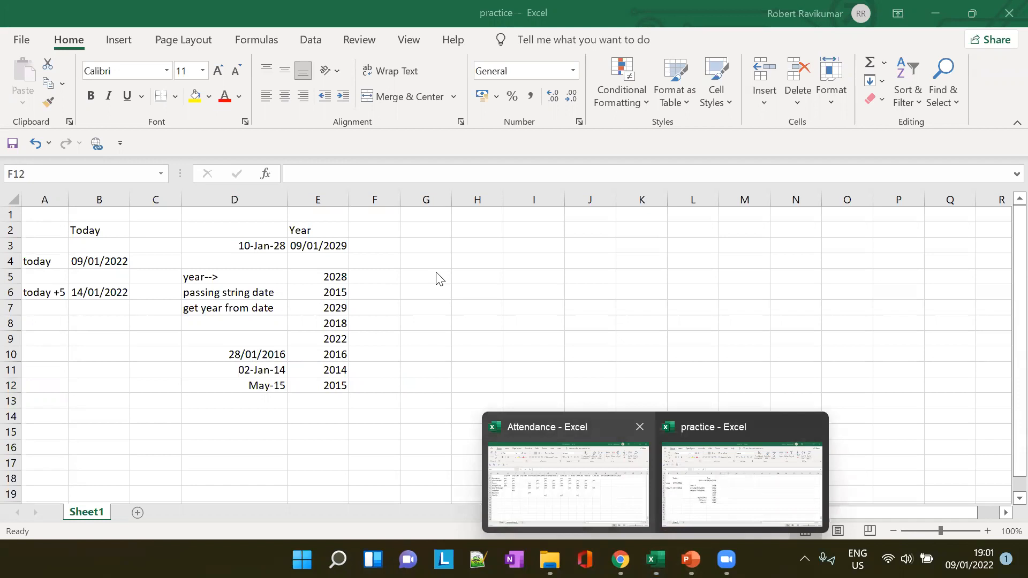
pyautogui.click(691, 559)
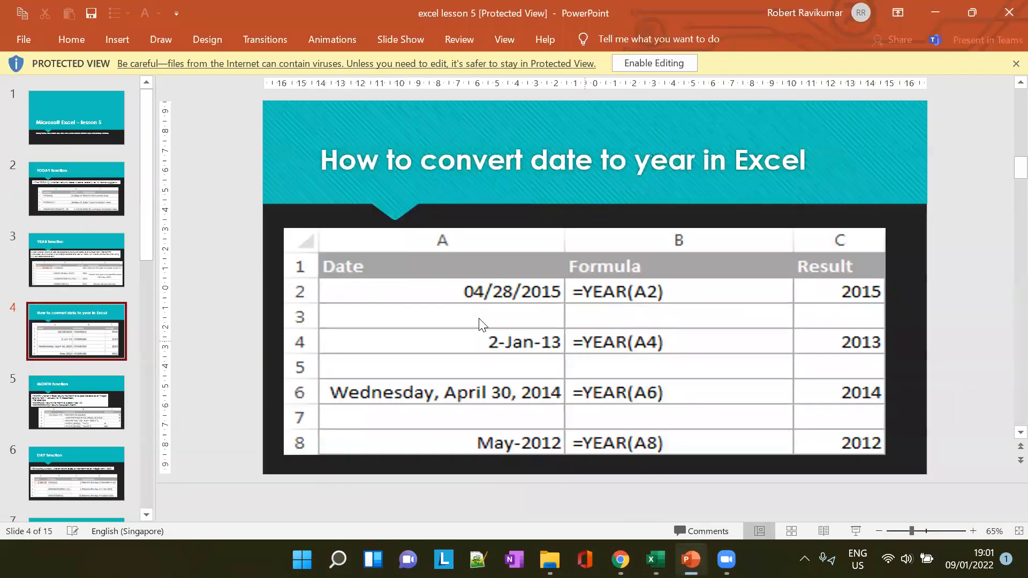
pyautogui.click(72, 386)
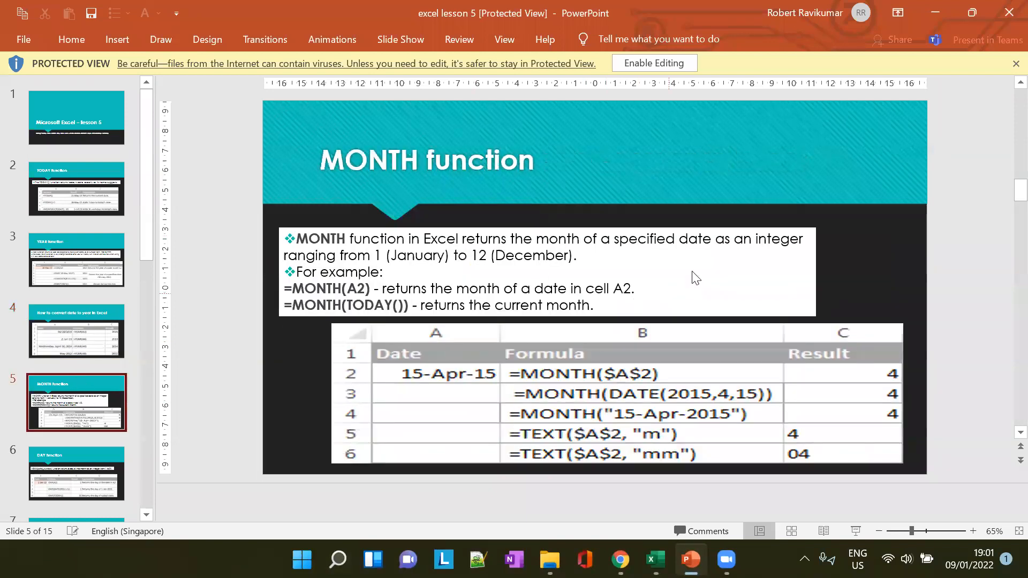
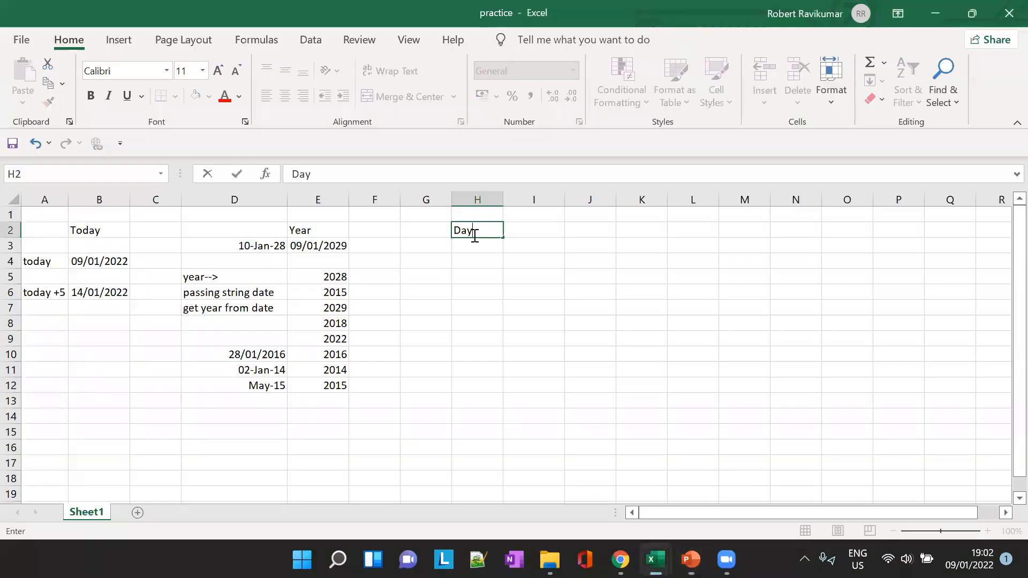
# Step: Replace the text in cell H2 with the heading Month
pyautogui.press('BackSpace')
pyautogui.press('BackSpace')
pyautogui.press('BackSpace')
pyautogui.write('MOnth')
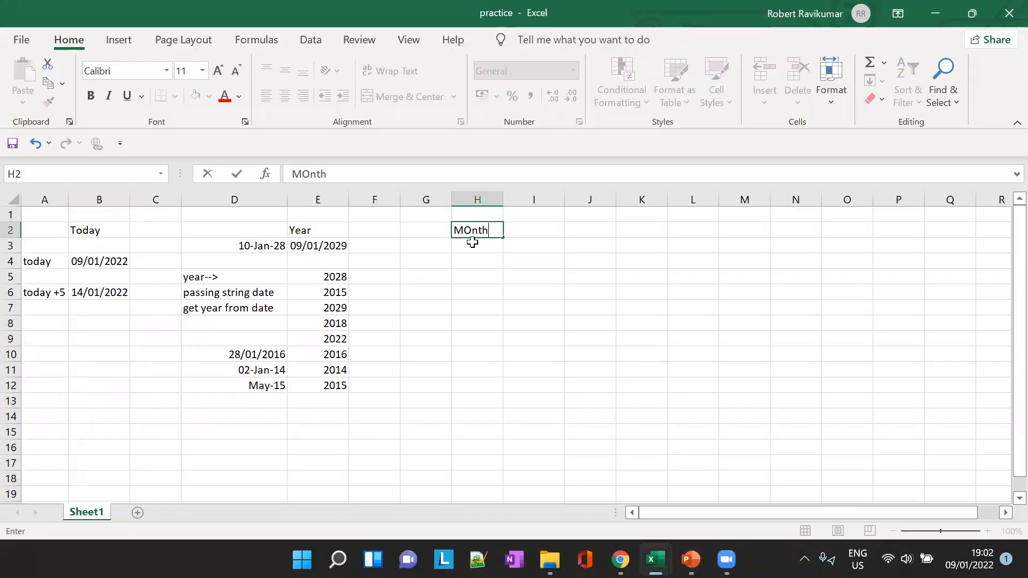
pyautogui.press('Return')
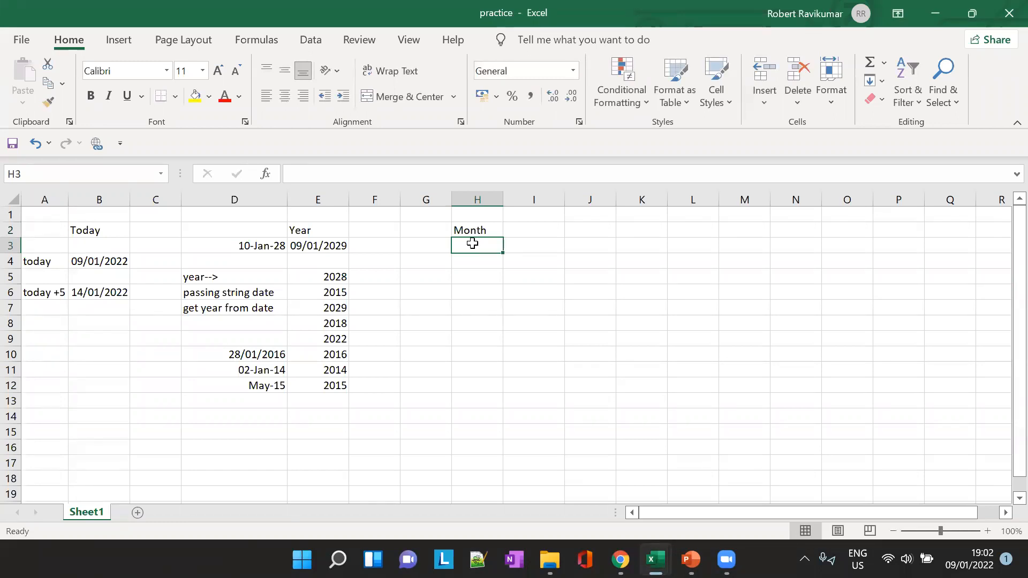
# Step: Enter the date 17-Dec-2014 in cell H3 below the Month heading
pyautogui.write('17-')
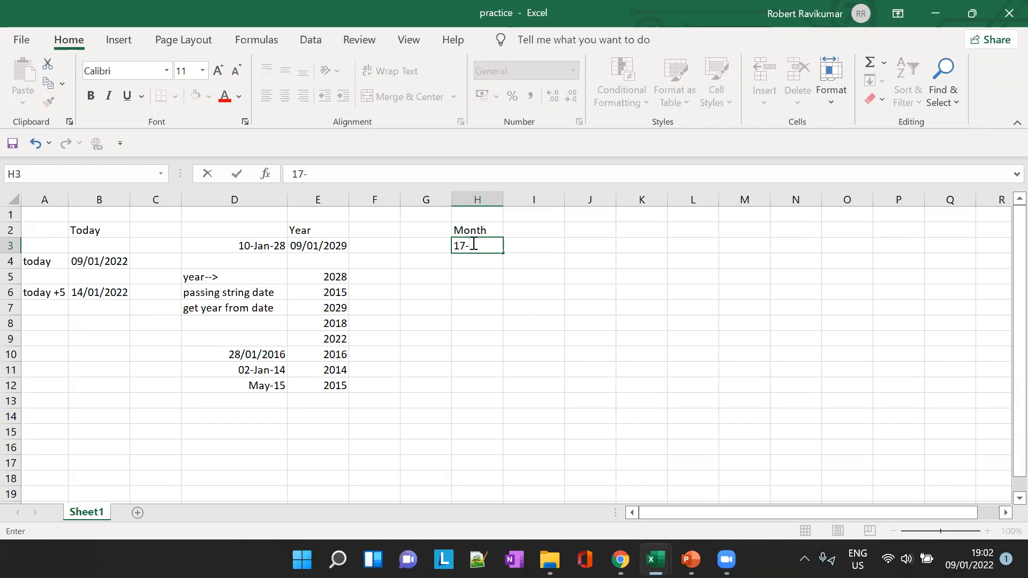
pyautogui.write('Dc-2014')
pyautogui.click(477, 246)
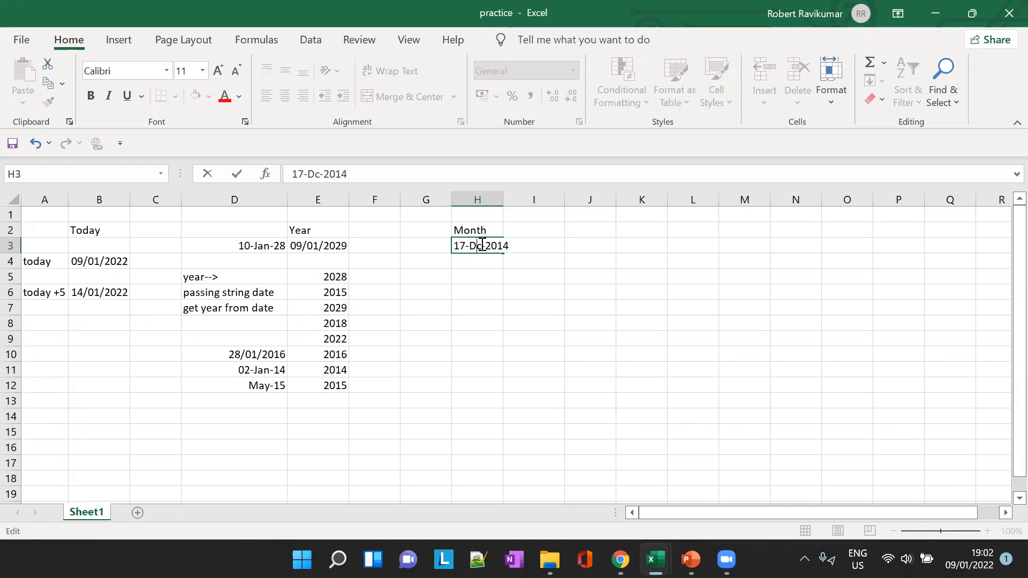
pyautogui.write('e')
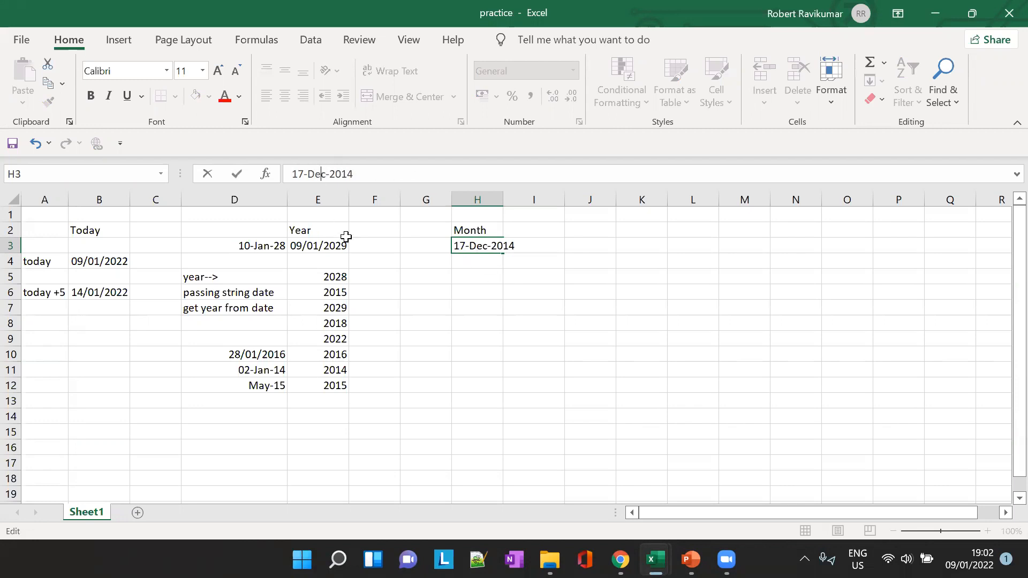
pyautogui.click(480, 277)
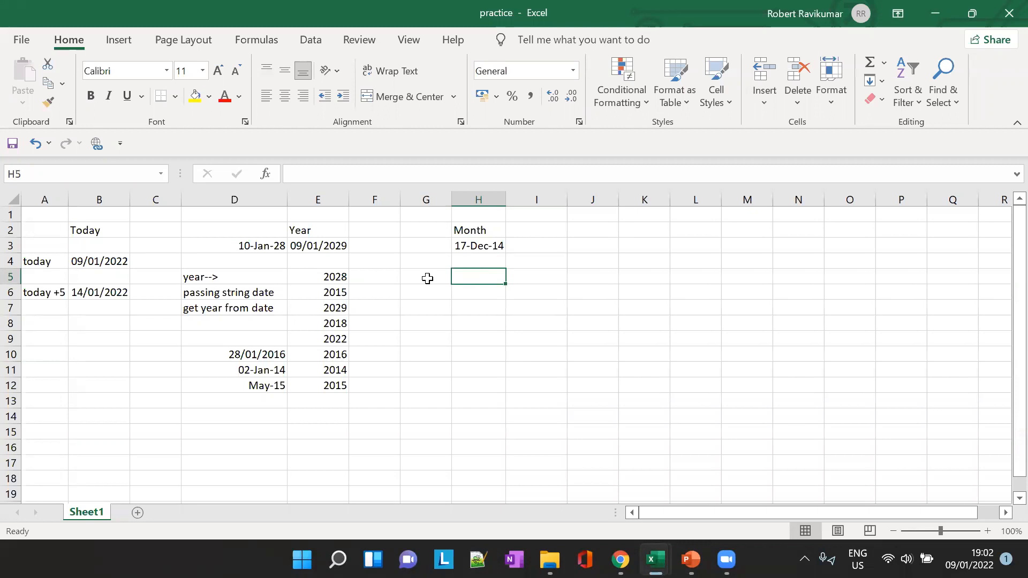
# Step: Enter a formula in cell H5 that returns the month of the date in H3, =MONTH(H3)
pyautogui.hotkey('alt', 'Tab')
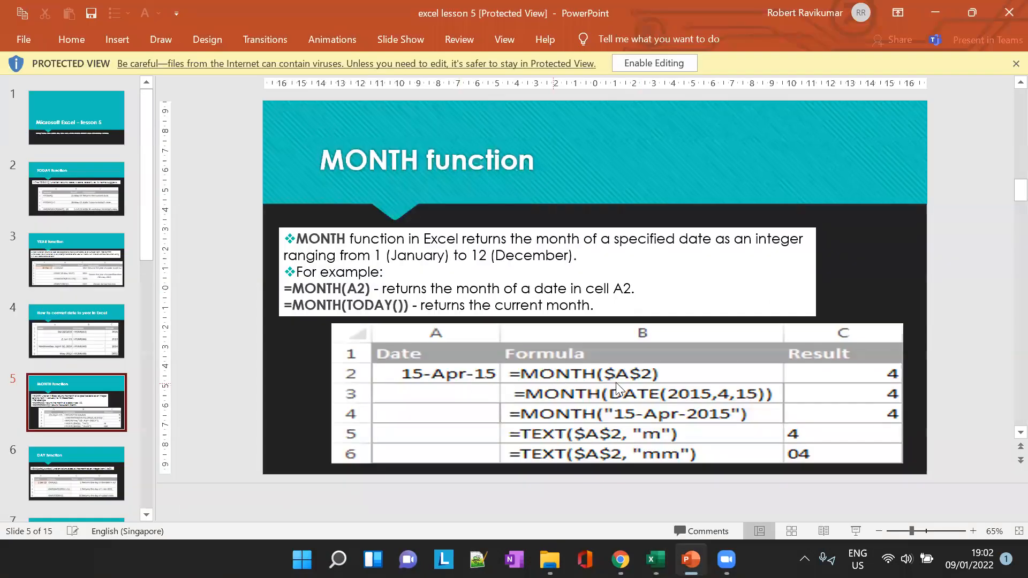
pyautogui.hotkey('alt', 'Tab')
pyautogui.write('=Mo')
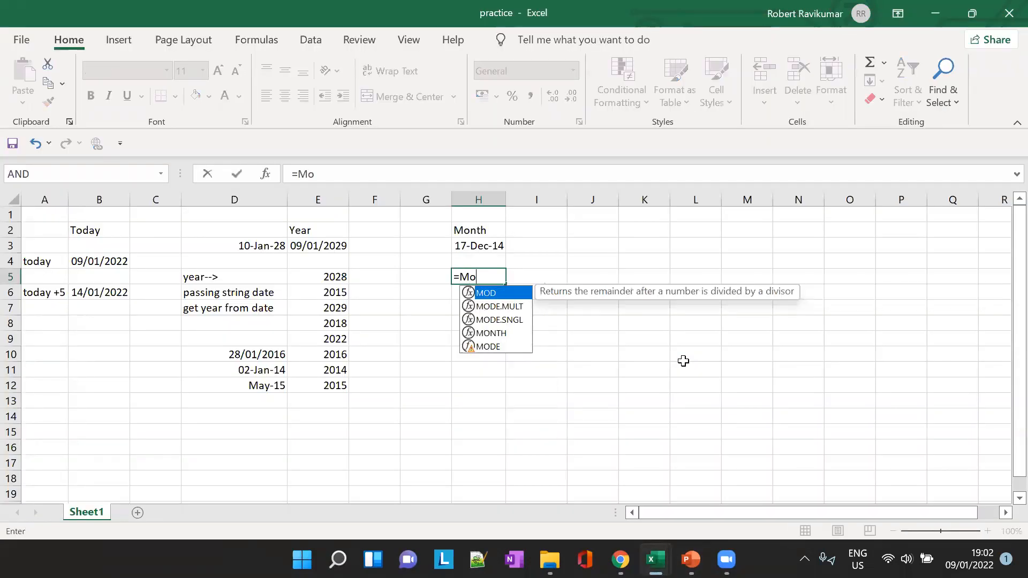
pyautogui.write('nth(')
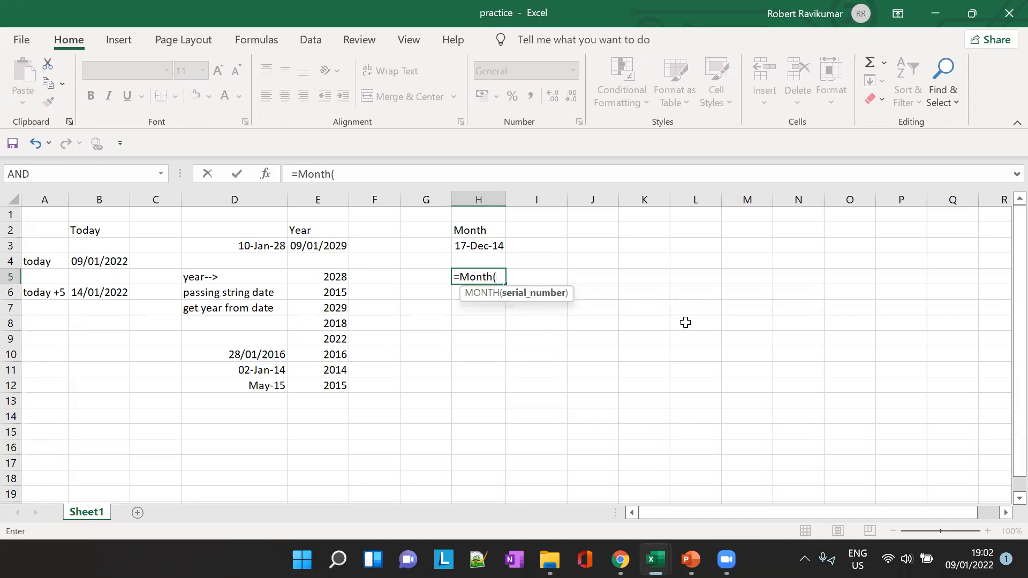
pyautogui.press('Up')
pyautogui.press('Up')
pyautogui.write(')')
pyautogui.press('Tab')
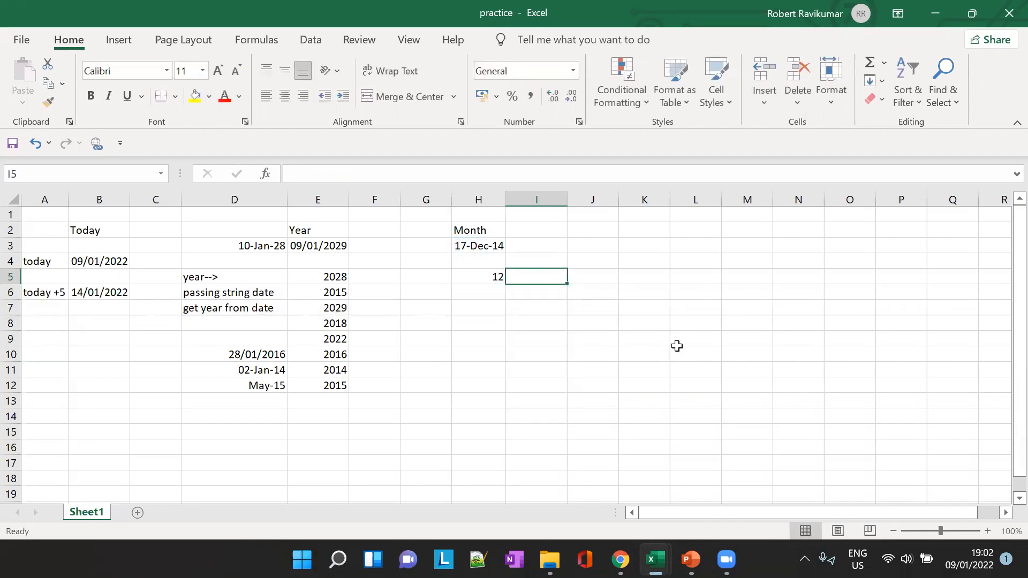
# Step: Change the month of the date in cell H3 to 01 and select the MONTH formula in H5
pyautogui.click(491, 276)
pyautogui.click(478, 248)
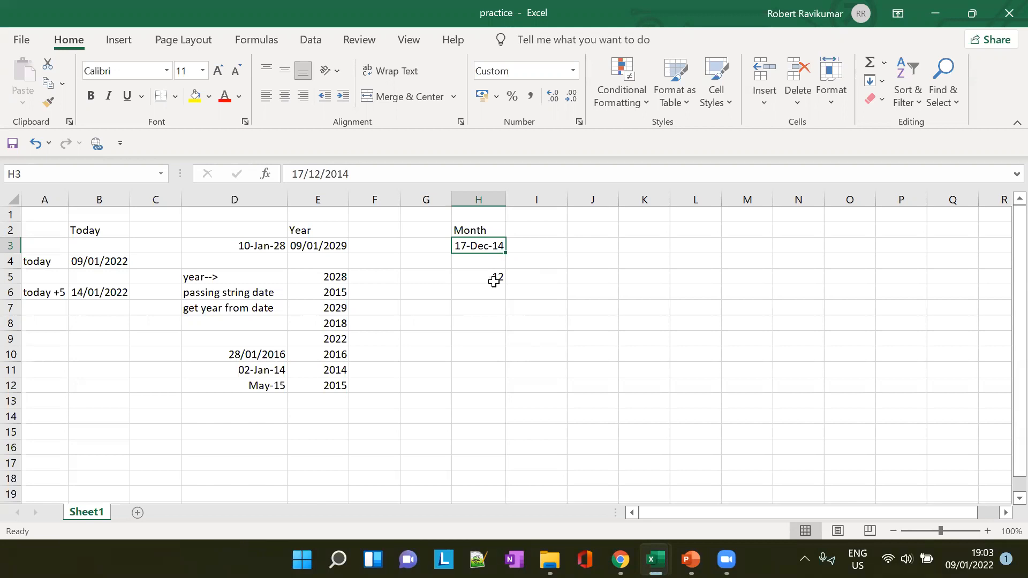
pyautogui.click(308, 174)
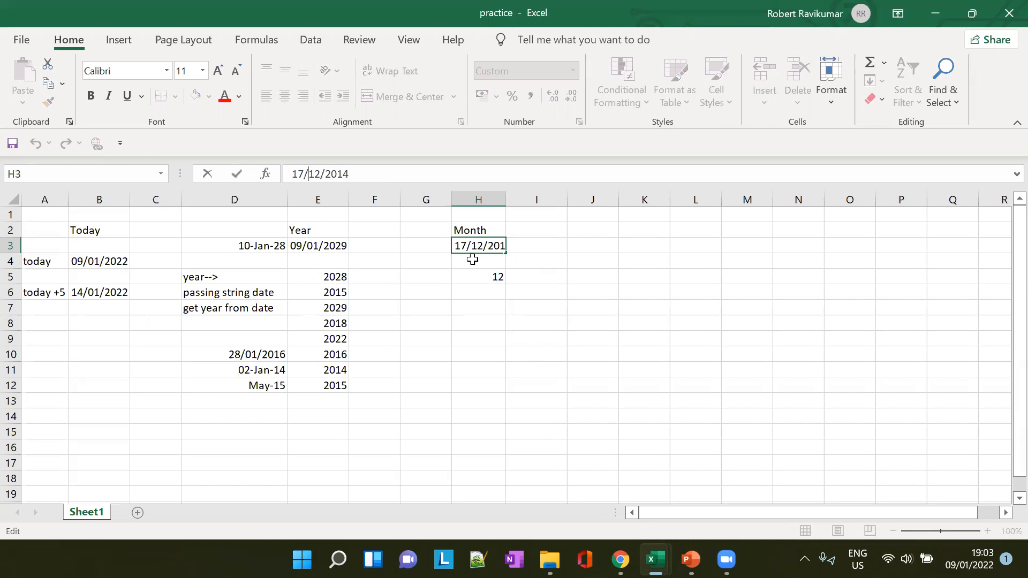
pyautogui.click(313, 174)
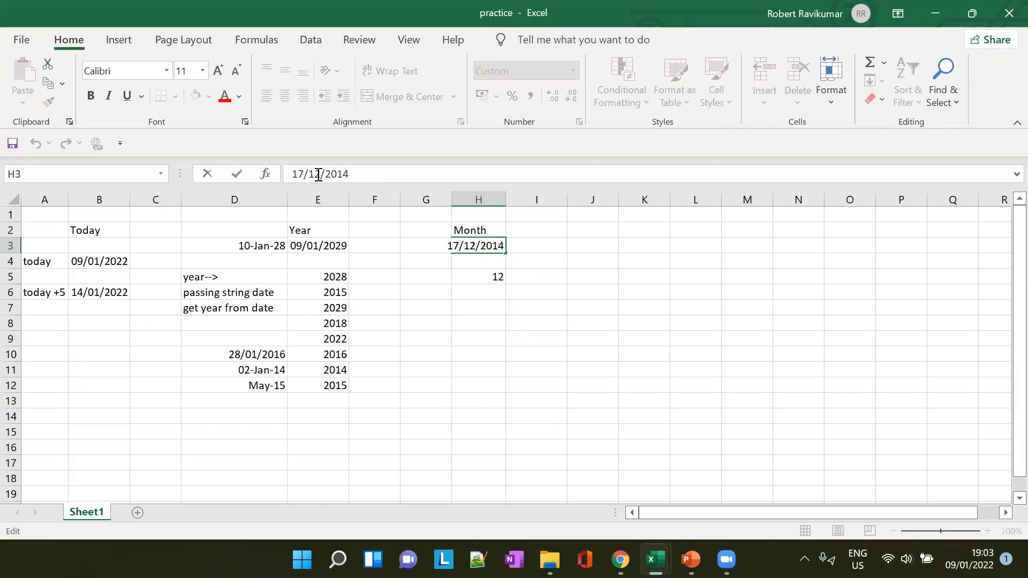
pyautogui.click(586, 279)
pyautogui.click(485, 247)
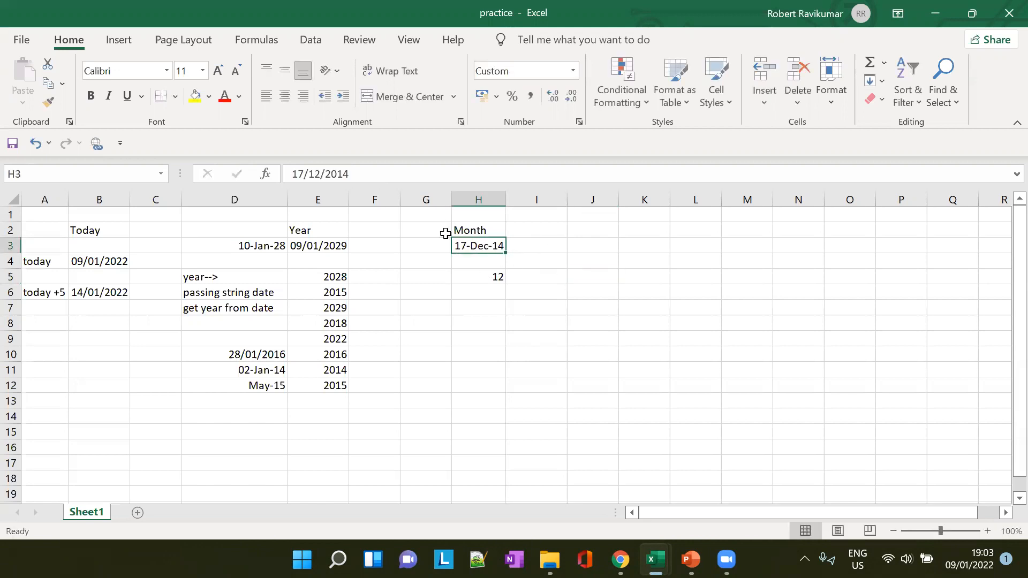
pyautogui.moveTo(308, 174); pyautogui.dragTo(320, 174)
pyautogui.write('01')
pyautogui.press('Tab')
pyautogui.click(560, 288)
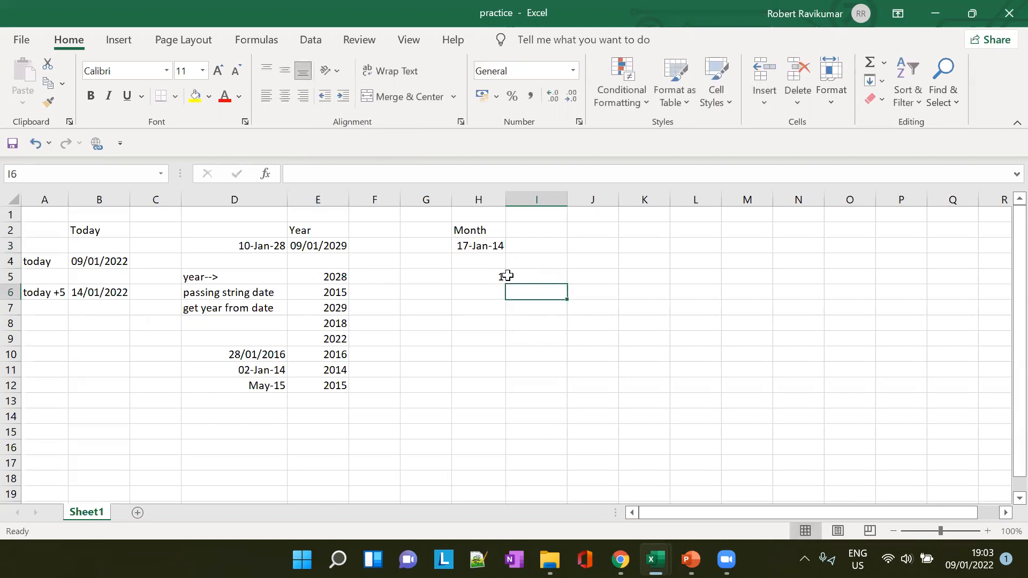
pyautogui.click(502, 276)
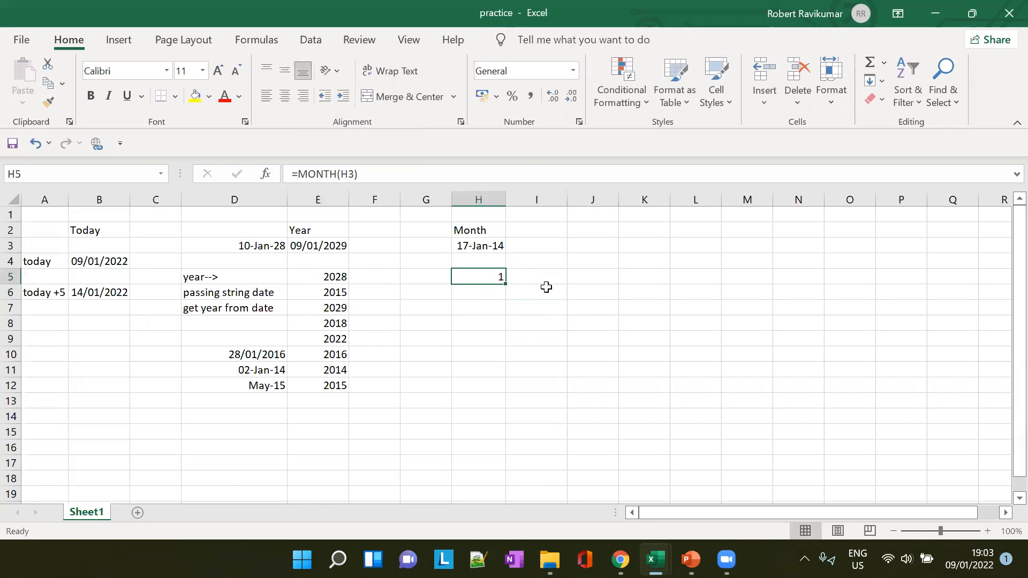
# Step: Following the lesson slide's nested example, enter the formula =MONTH(DATE(1998,03,29)) in cell H6
pyautogui.hotkey('alt', 'Tab')
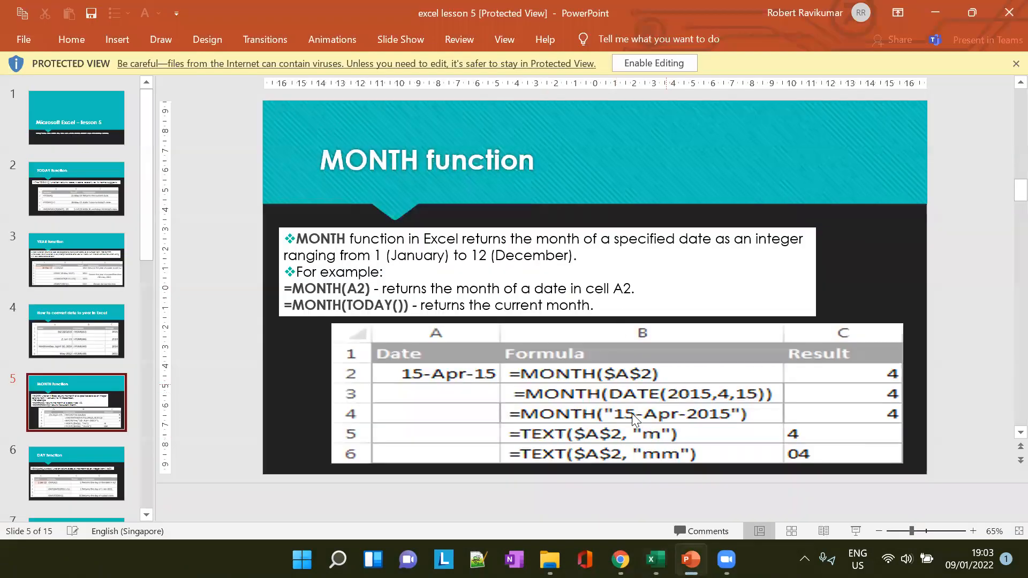
pyautogui.hotkey('alt', 'Tab')
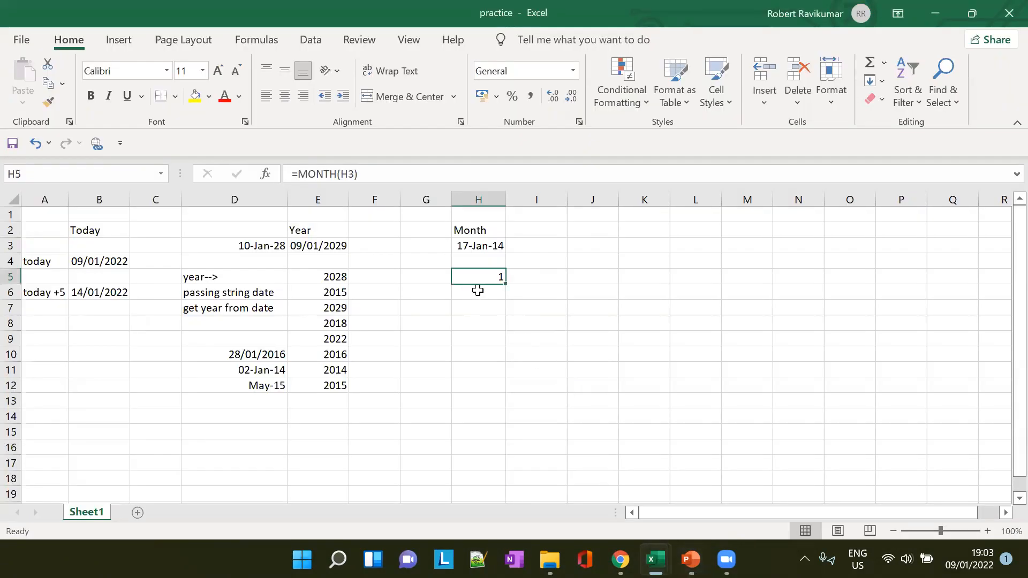
pyautogui.click(475, 293)
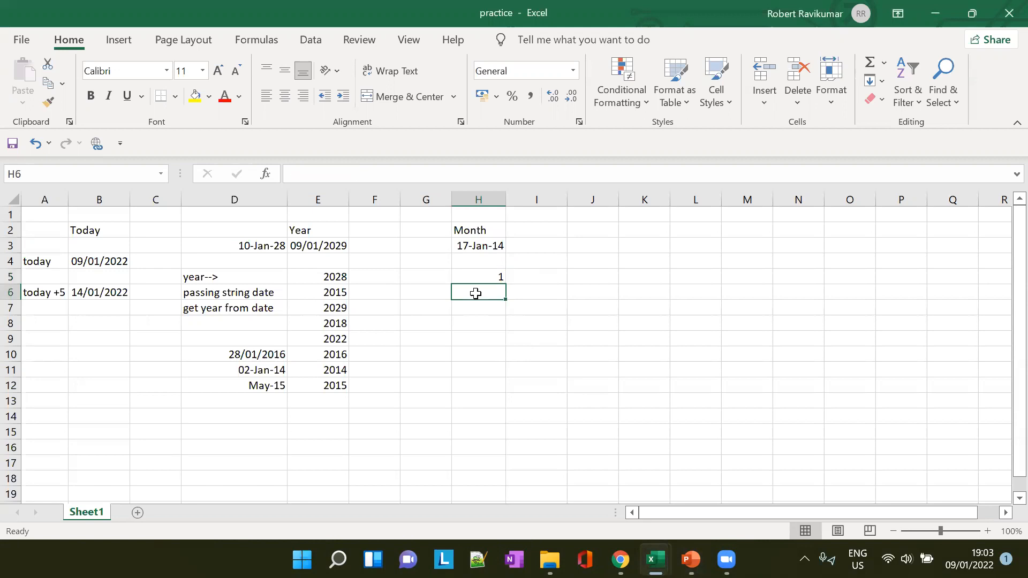
pyautogui.write('+')
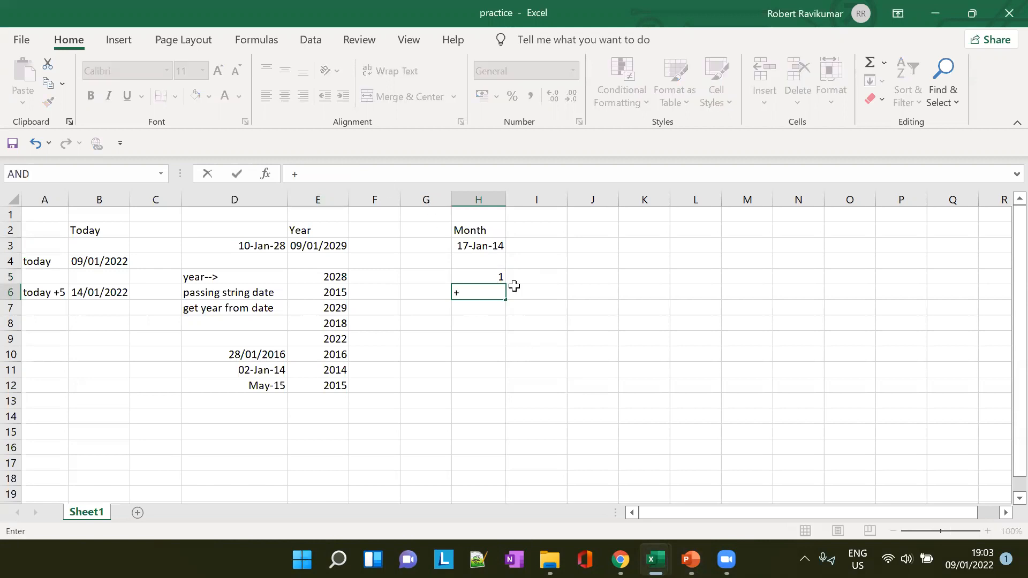
pyautogui.press('Escape')
pyautogui.write('=Month')
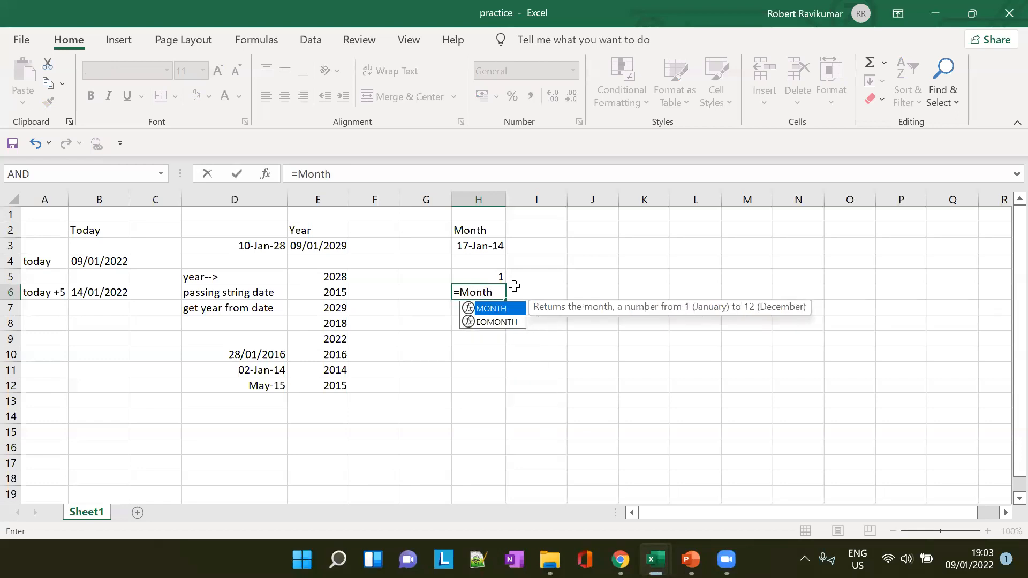
pyautogui.write('(')
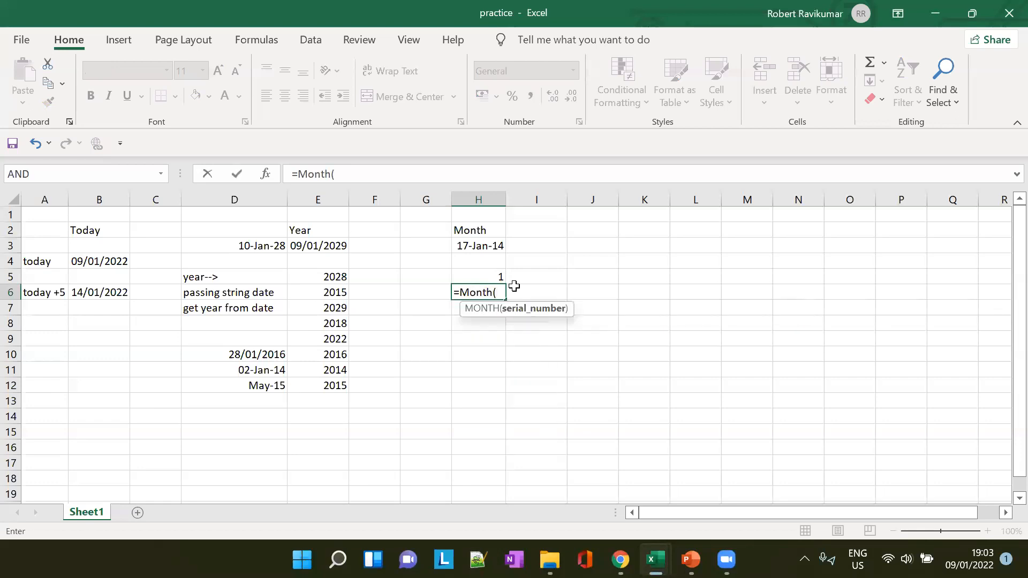
pyautogui.write('Dat')
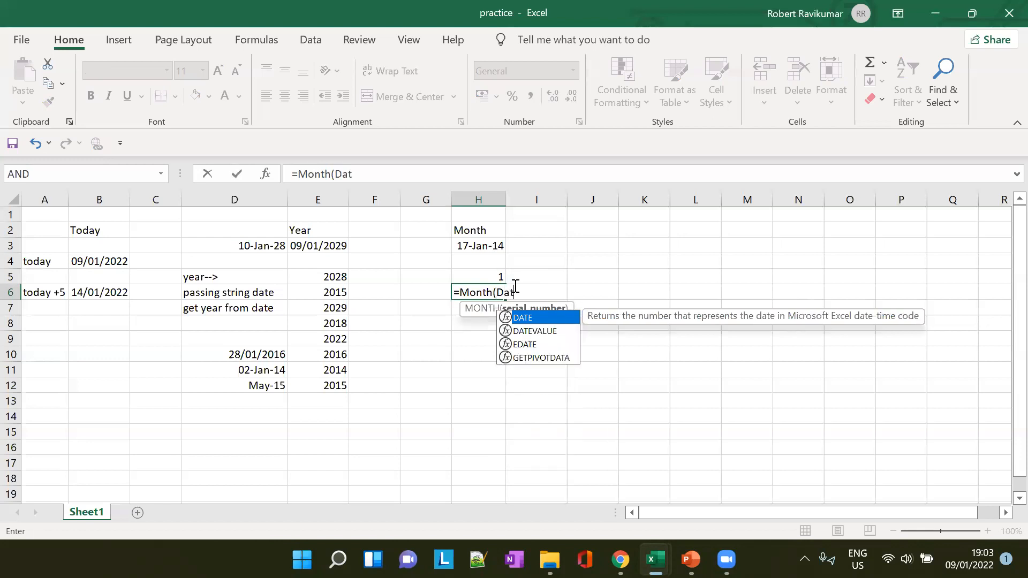
pyautogui.write('e(')
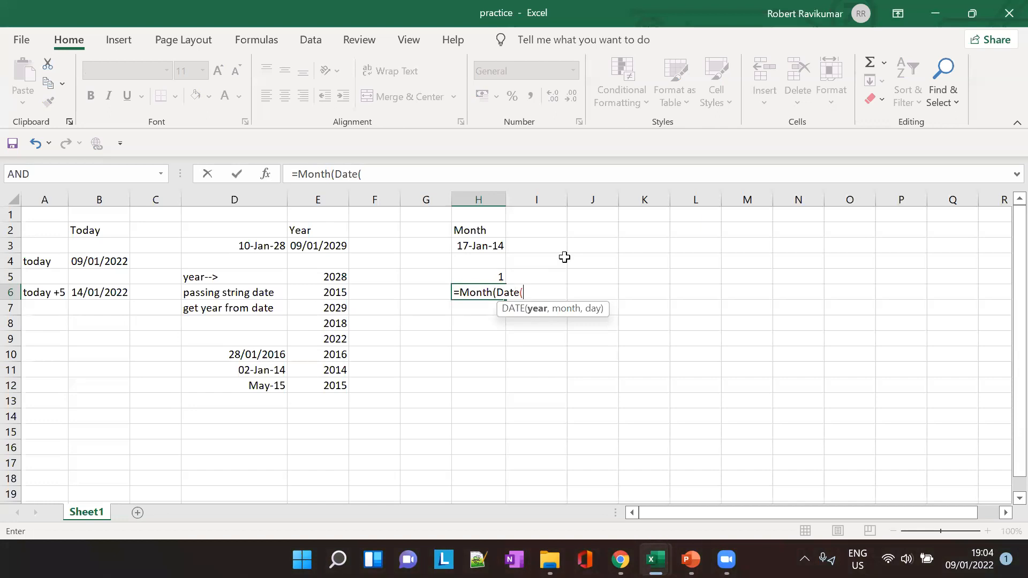
pyautogui.click(586, 33)
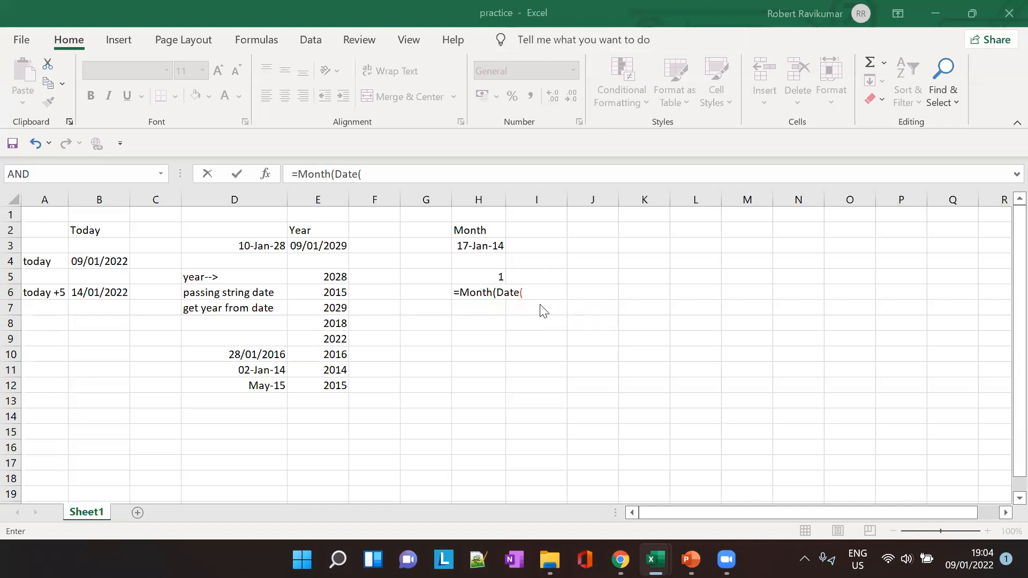
pyautogui.click(519, 292)
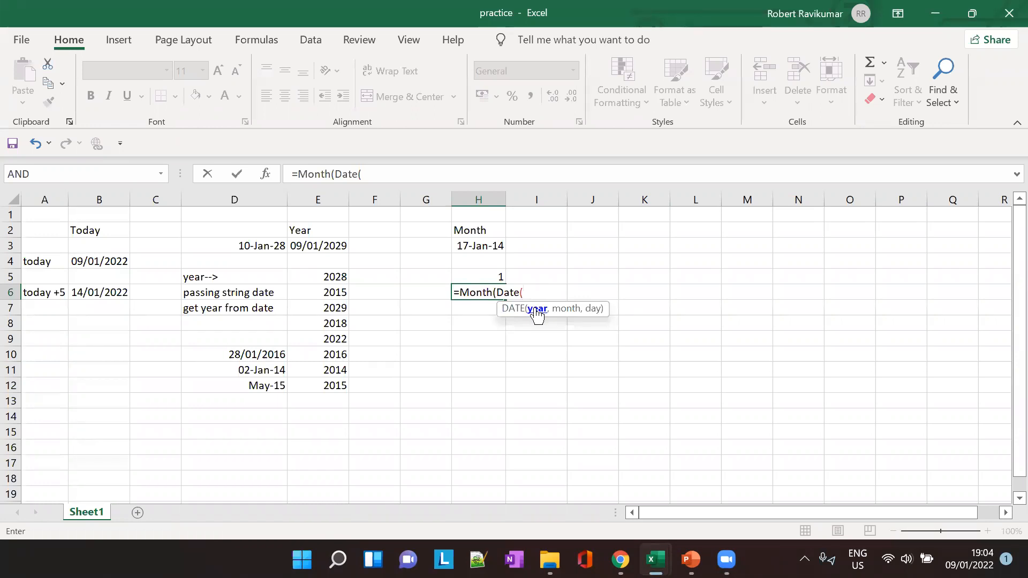
pyautogui.write('199')
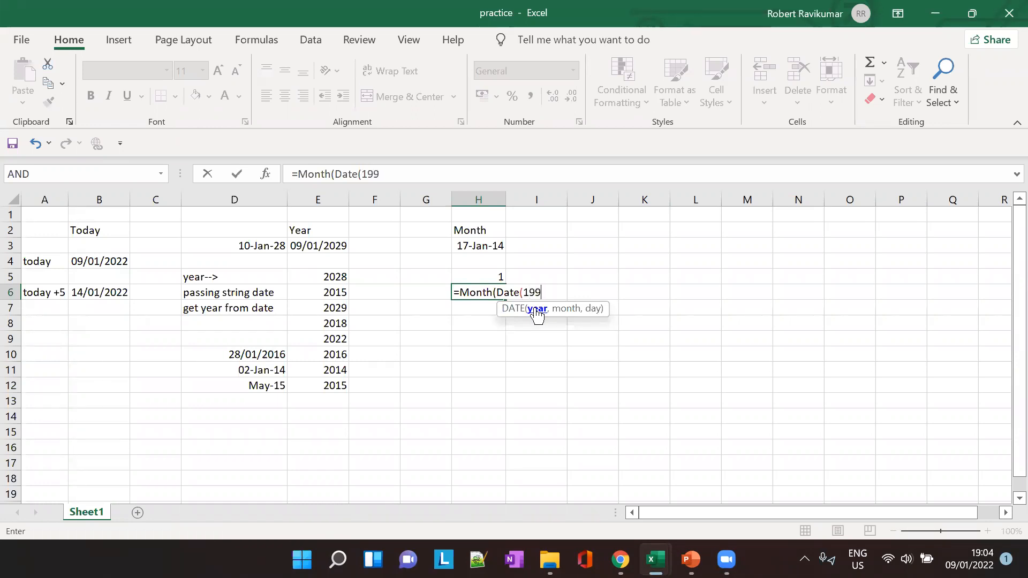
pyautogui.write('8,')
pyautogui.write('03,')
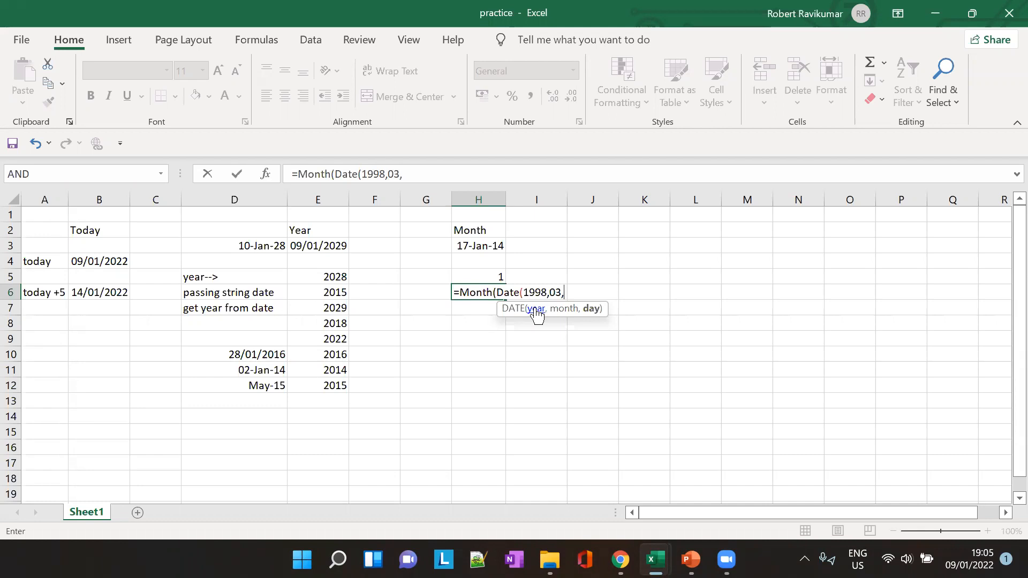
pyautogui.write('29))')
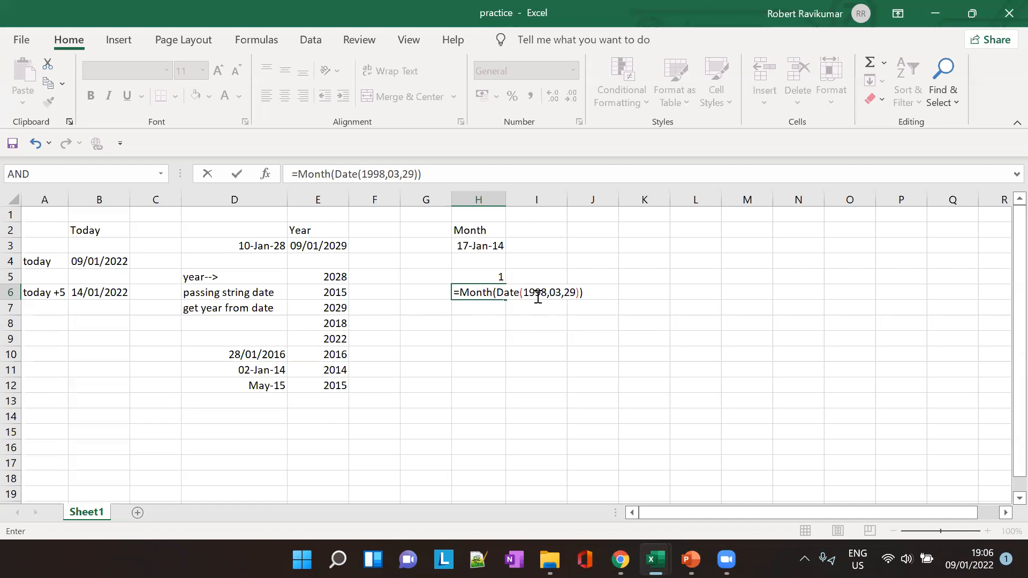
pyautogui.doubleClick(554, 293)
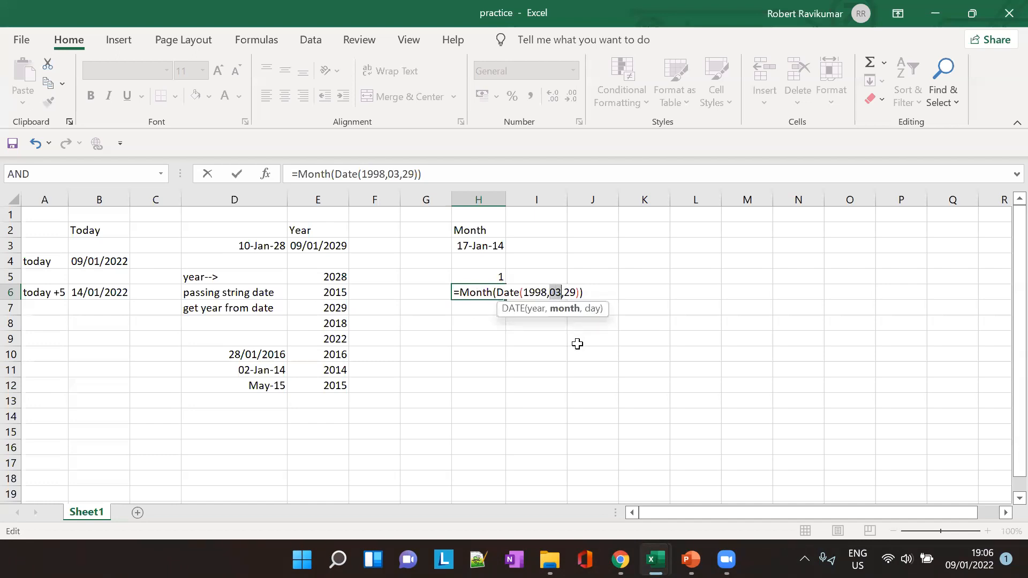
pyautogui.press('Tab')
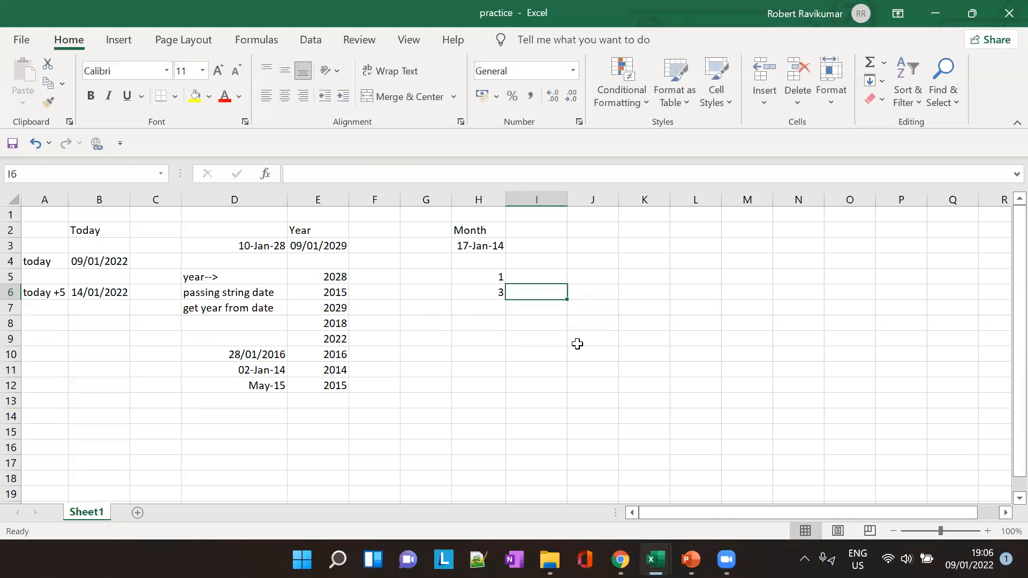
# Step: Change the month argument of the DATE function in the H6 formula to 5
pyautogui.click(490, 294)
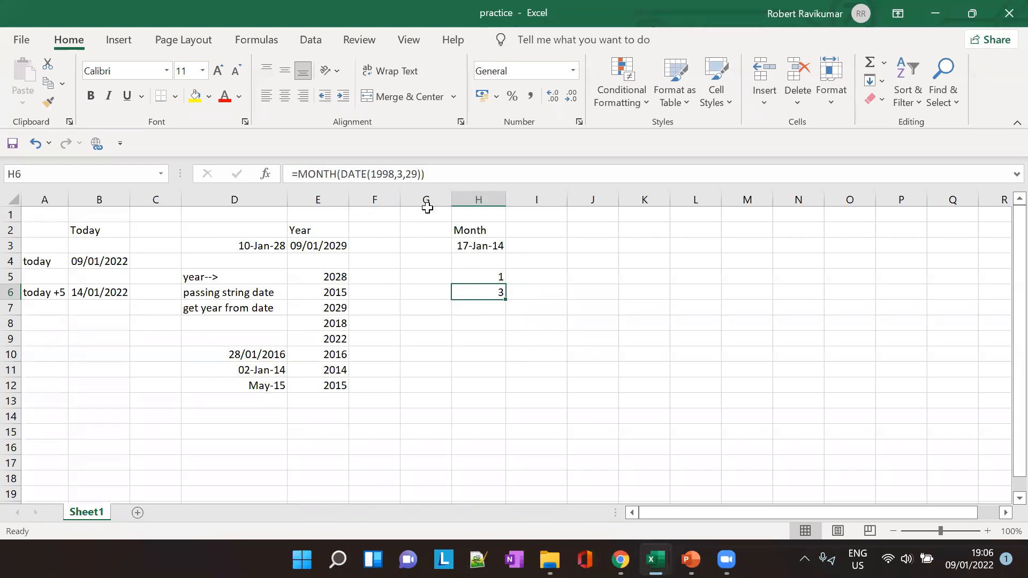
pyautogui.moveTo(340, 174); pyautogui.dragTo(421, 172)
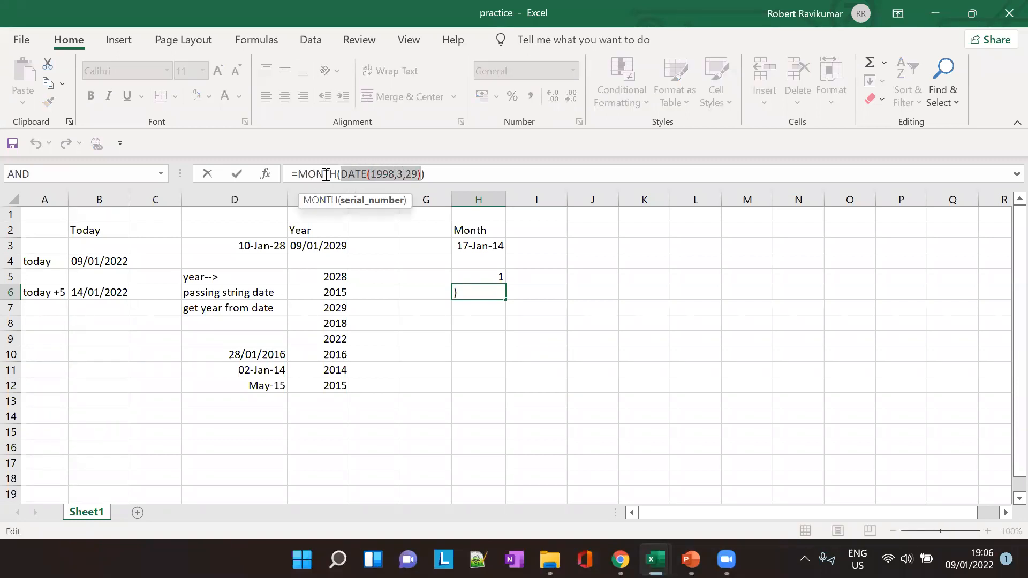
pyautogui.click(401, 170)
pyautogui.press('BackSpace')
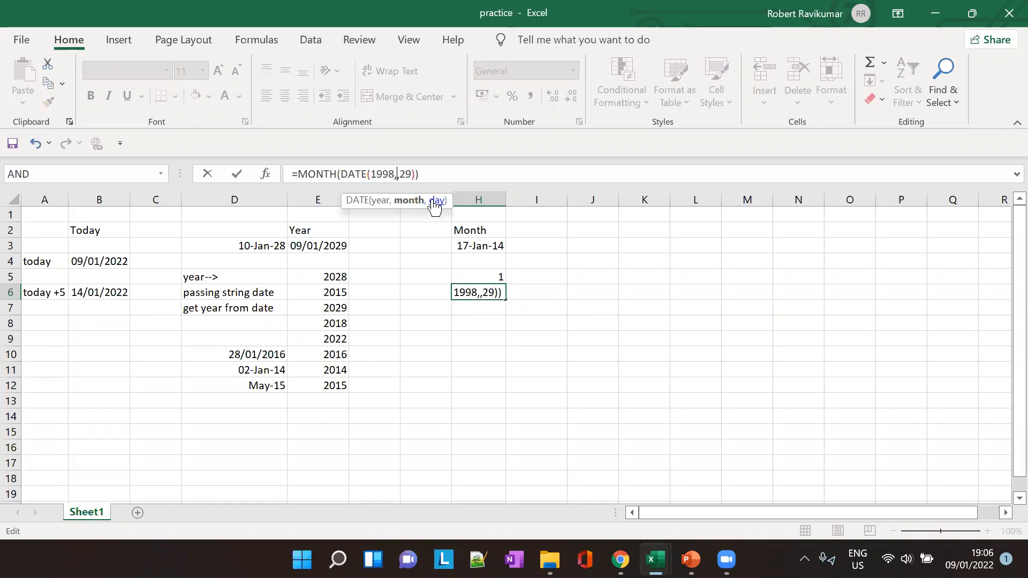
pyautogui.write('5')
pyautogui.press('Return')
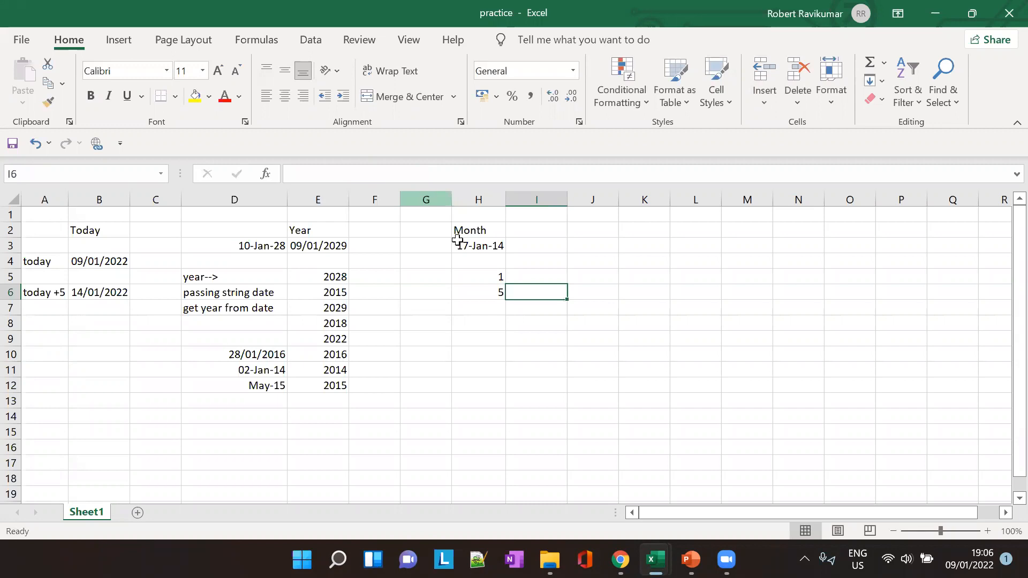
# Step: Examine the DATE functions nested inside the MONTH formula in H6 and the YEAR formula in E8, leaving both unchanged
pyautogui.click(492, 292)
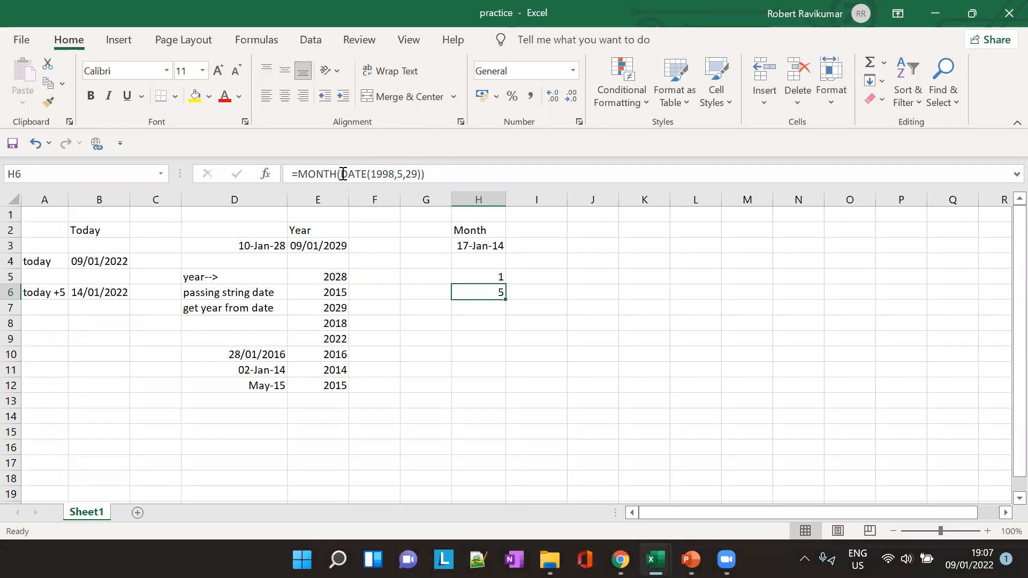
pyautogui.moveTo(340, 174); pyautogui.dragTo(418, 170)
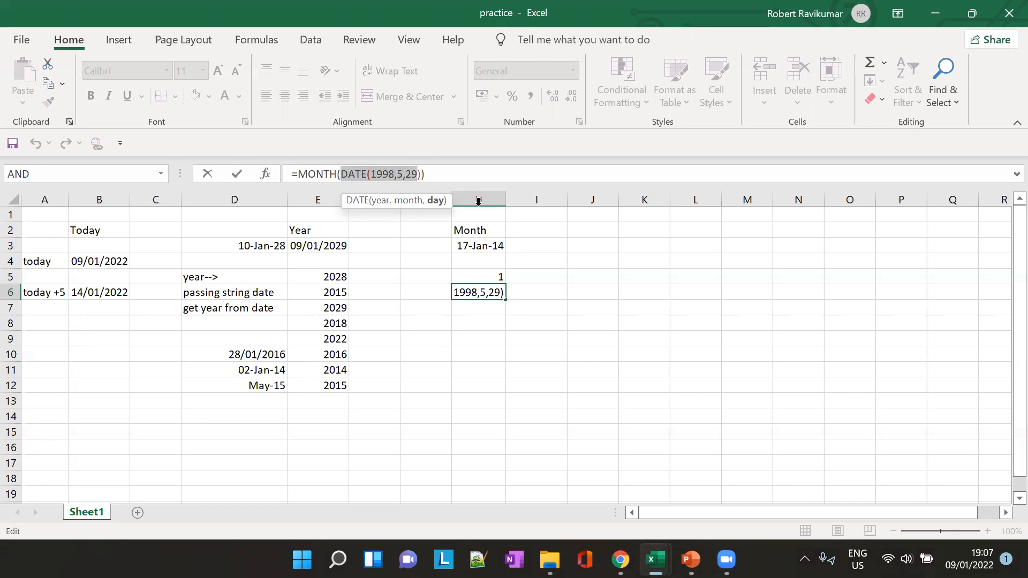
pyautogui.click(545, 300)
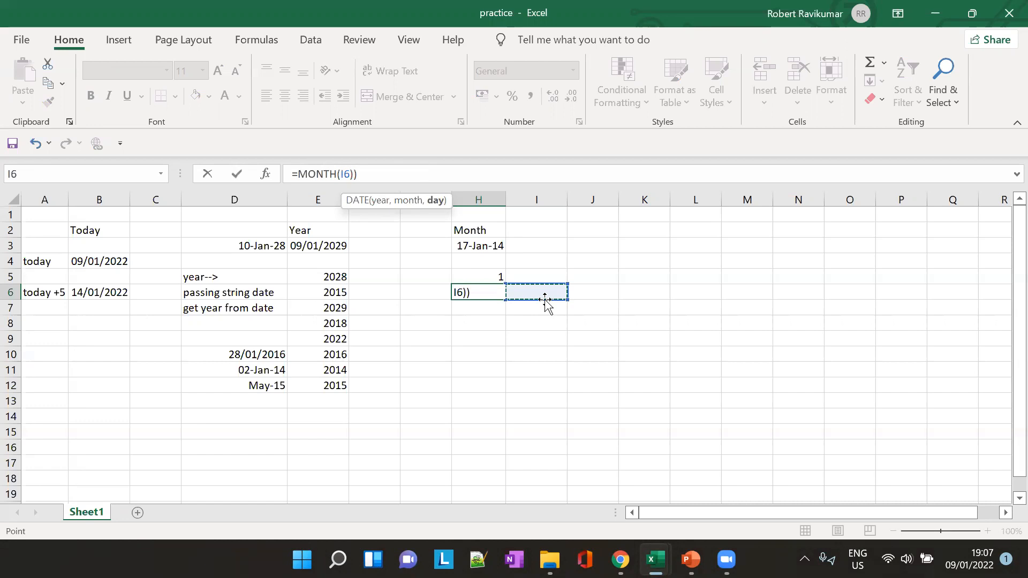
pyautogui.press('Escape')
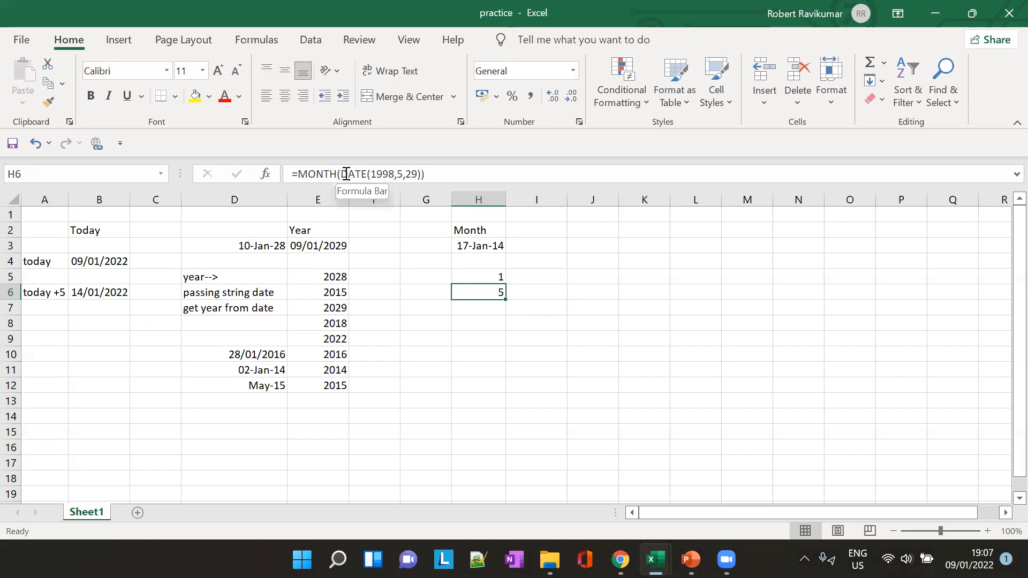
pyautogui.click(325, 306)
pyautogui.click(325, 323)
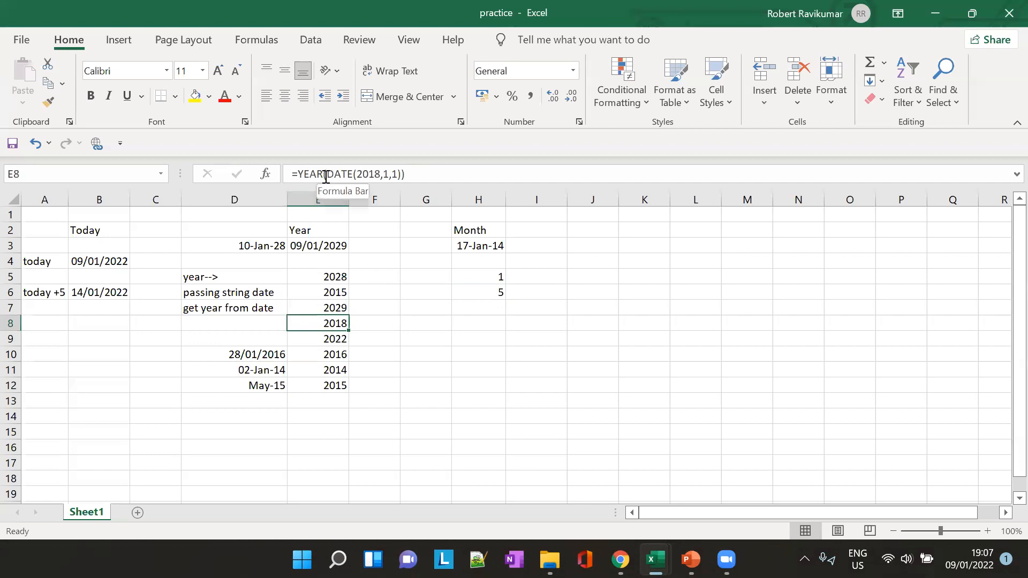
pyautogui.moveTo(327, 174); pyautogui.dragTo(401, 173)
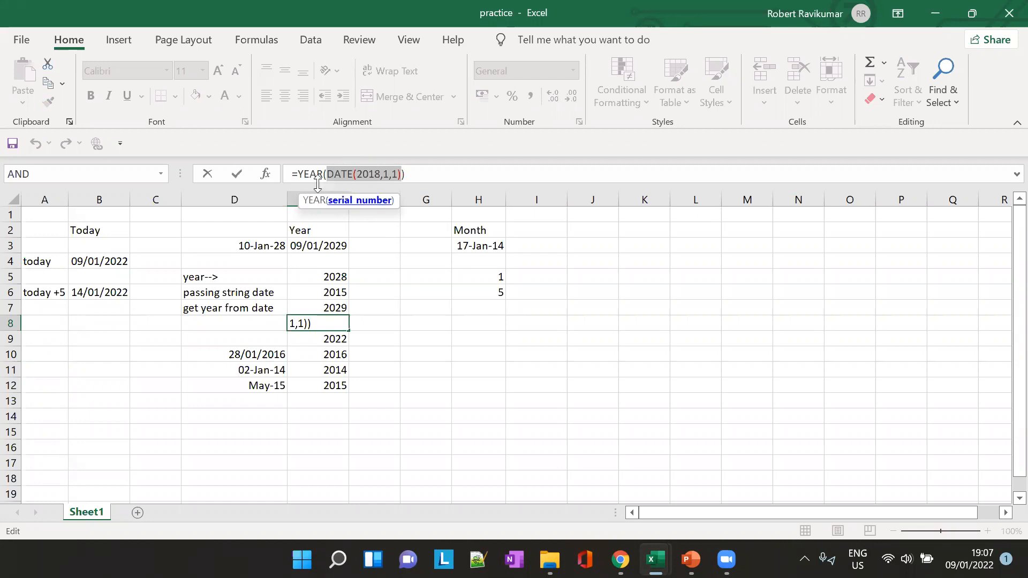
pyautogui.press('Tab')
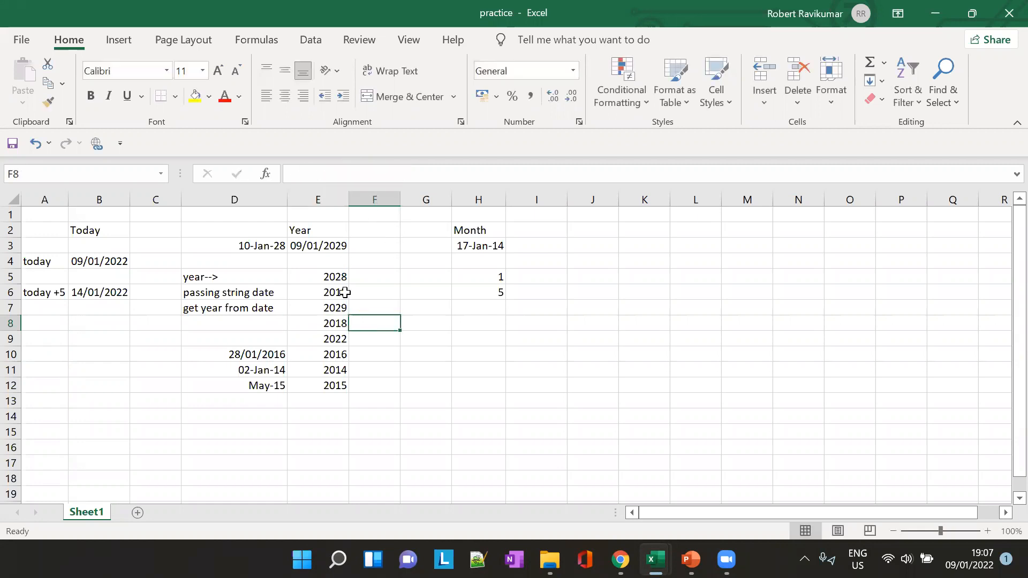
pyautogui.click(330, 326)
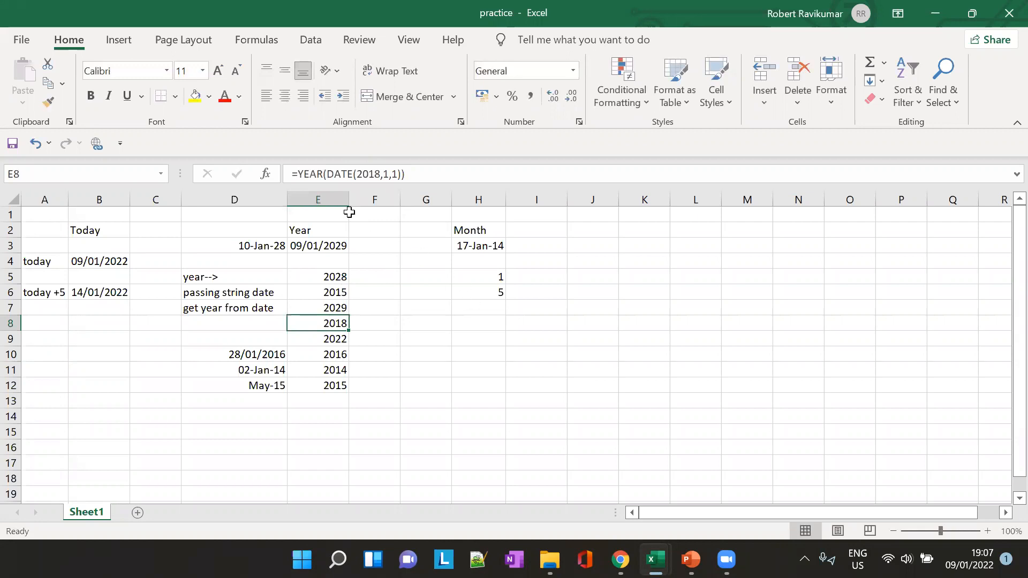
pyautogui.click(501, 289)
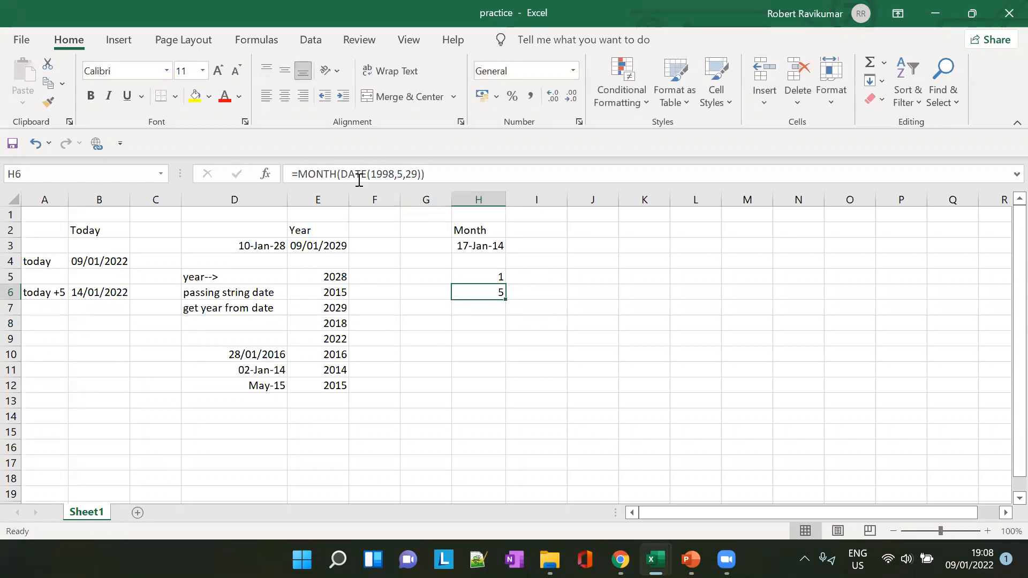
# Step: Try to enter the formula =DAY(DATE()) without date arguments in cell I6
pyautogui.click(536, 293)
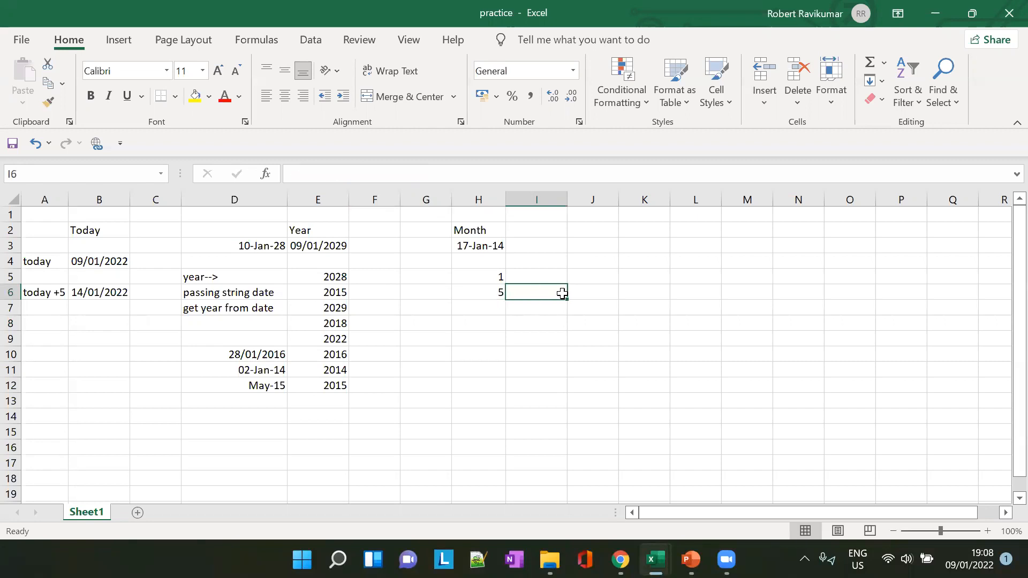
pyautogui.write('=DAY')
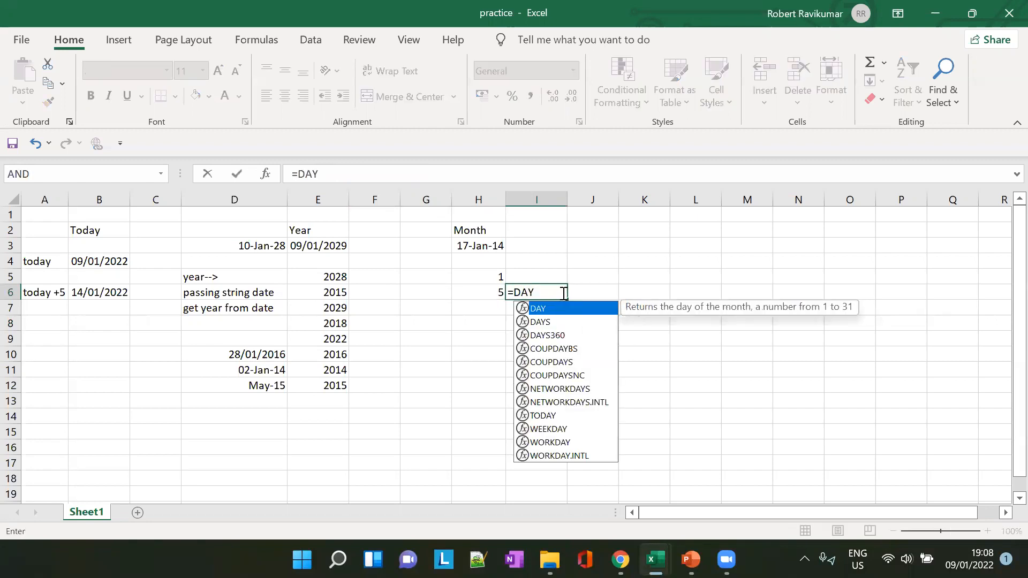
pyautogui.write('(')
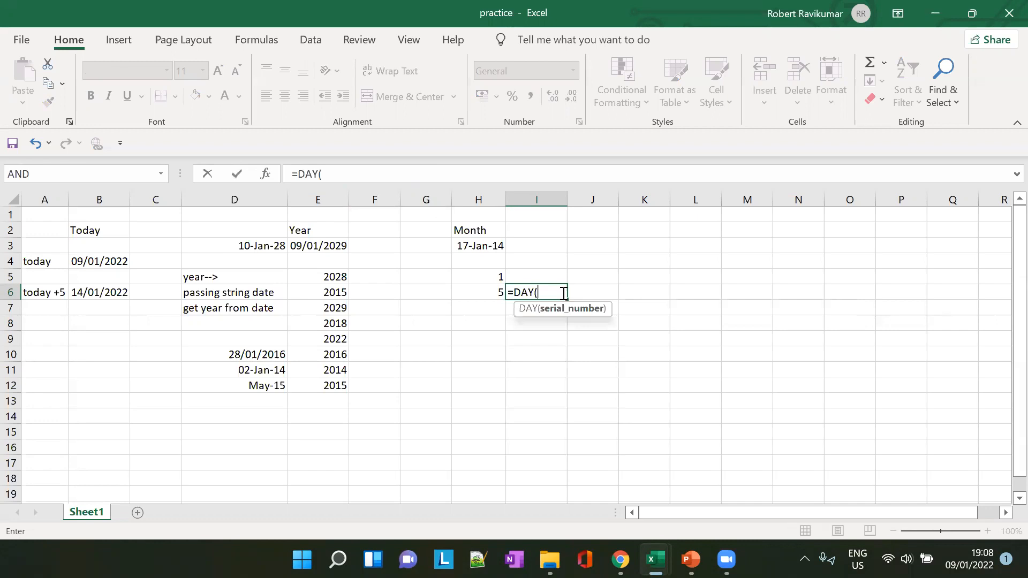
pyautogui.write('DATE')
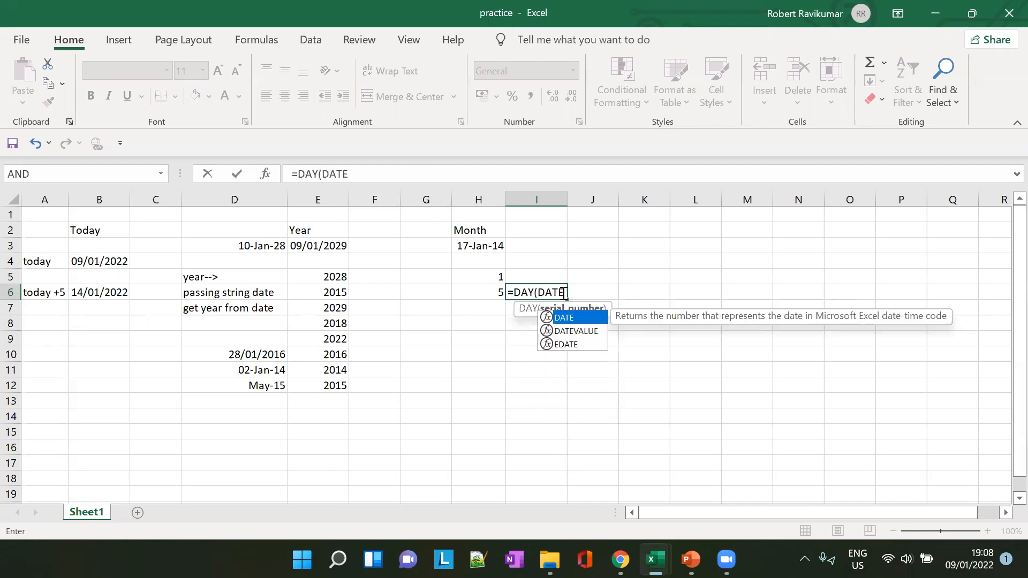
pyautogui.write('()')
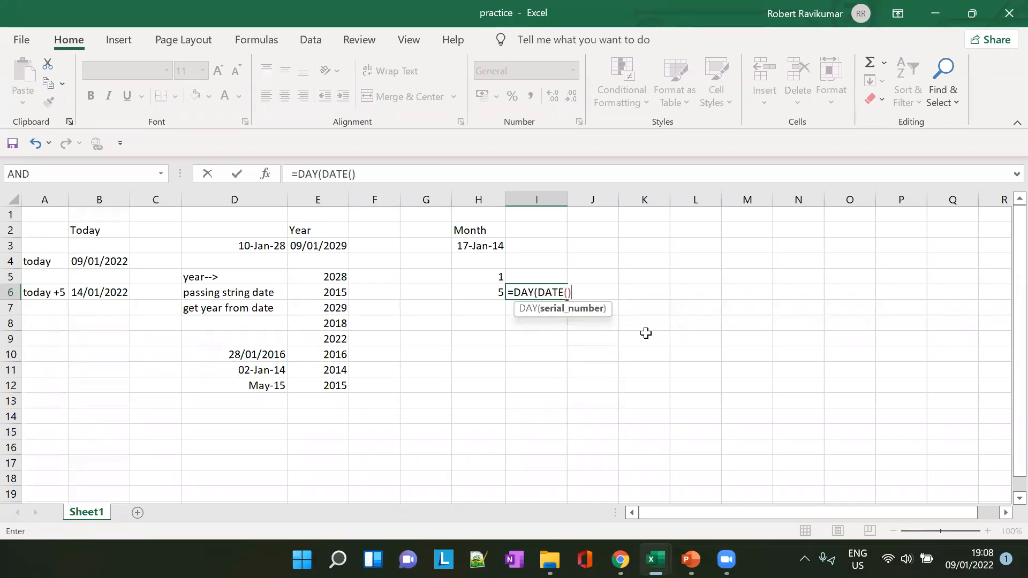
pyautogui.write(')')
pyautogui.press('Return')
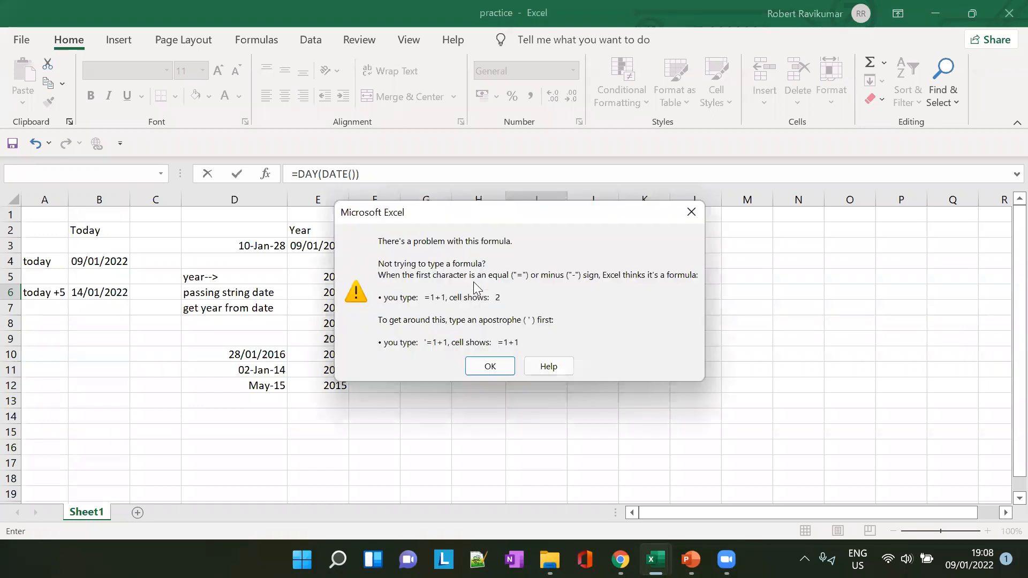
pyautogui.click(538, 368)
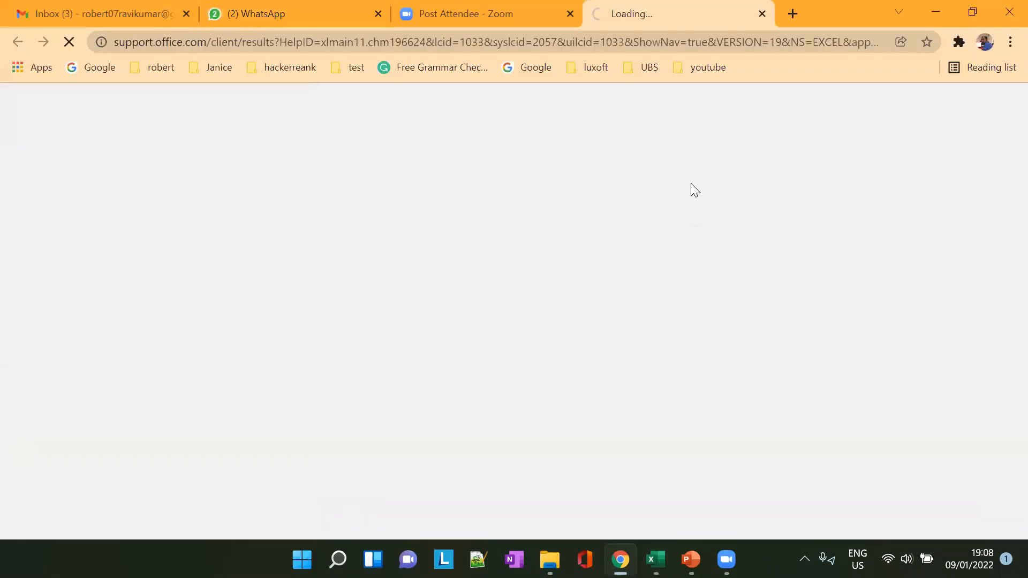
pyautogui.hotkey('alt', 'Tab')
pyautogui.click(500, 368)
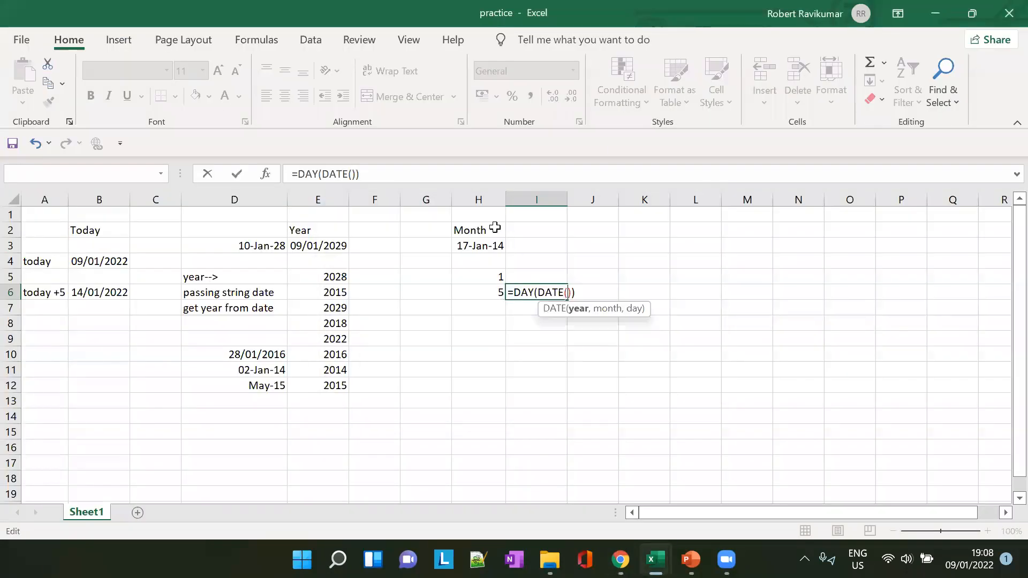
# Step: Try to complete the I6 formula with the date arguments 2022,09,29, decline the suggested correction and abandon the entry
pyautogui.click(486, 293)
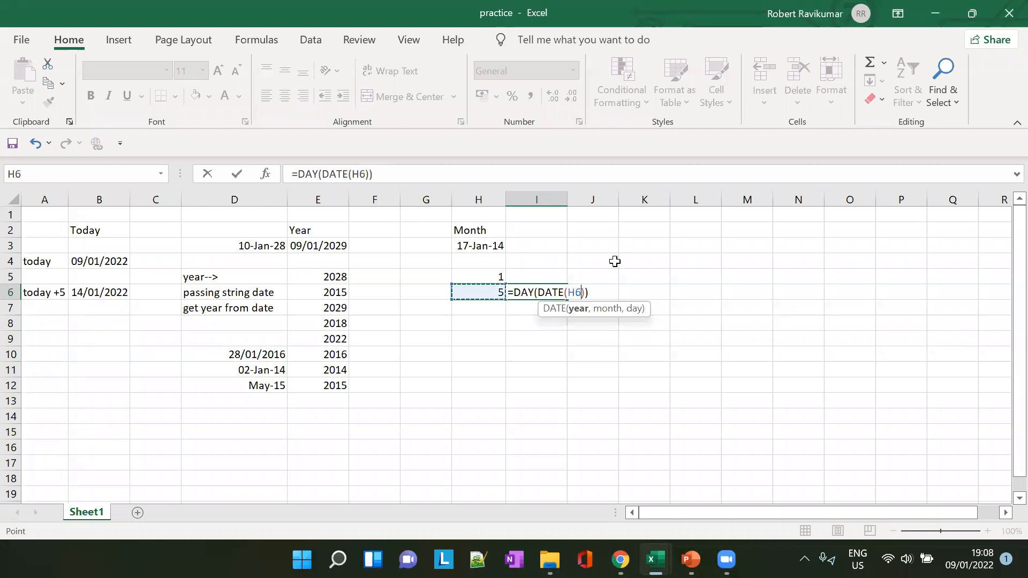
pyautogui.hotkey('ctrl', 'z')
pyautogui.click(545, 292)
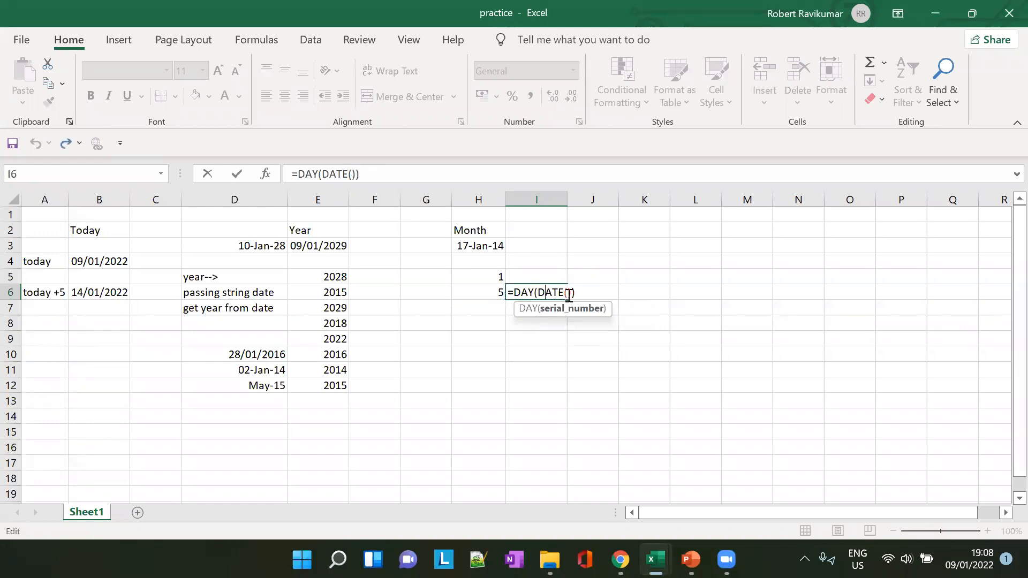
pyautogui.click(569, 293)
pyautogui.write('2022')
pyautogui.write('-09-')
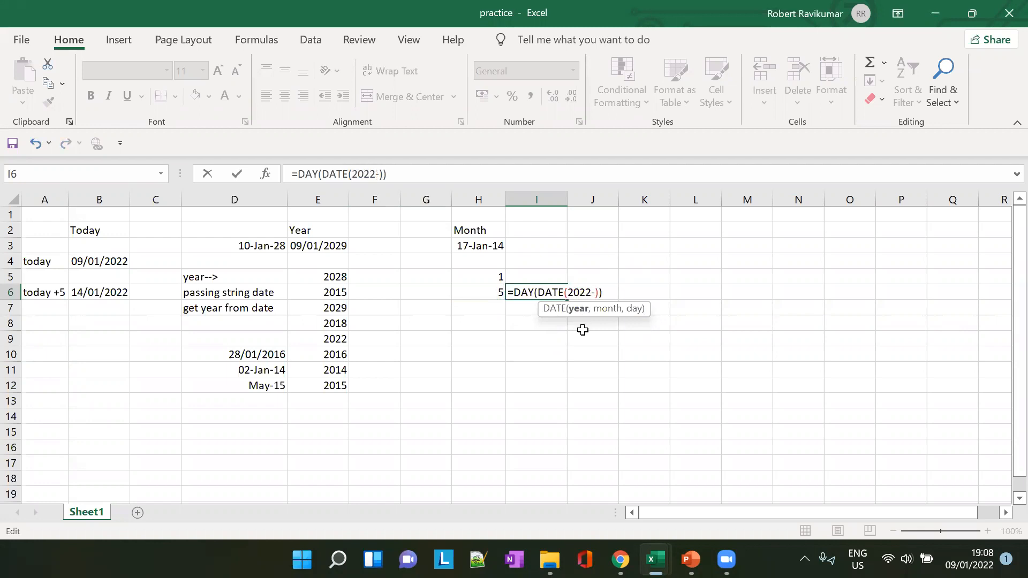
pyautogui.write('29)')
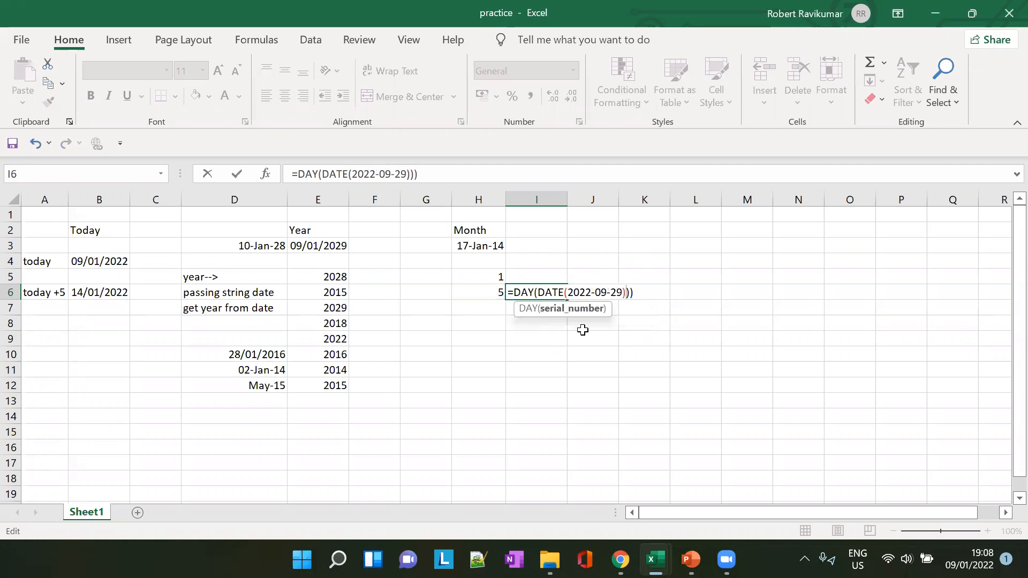
pyautogui.click(597, 293)
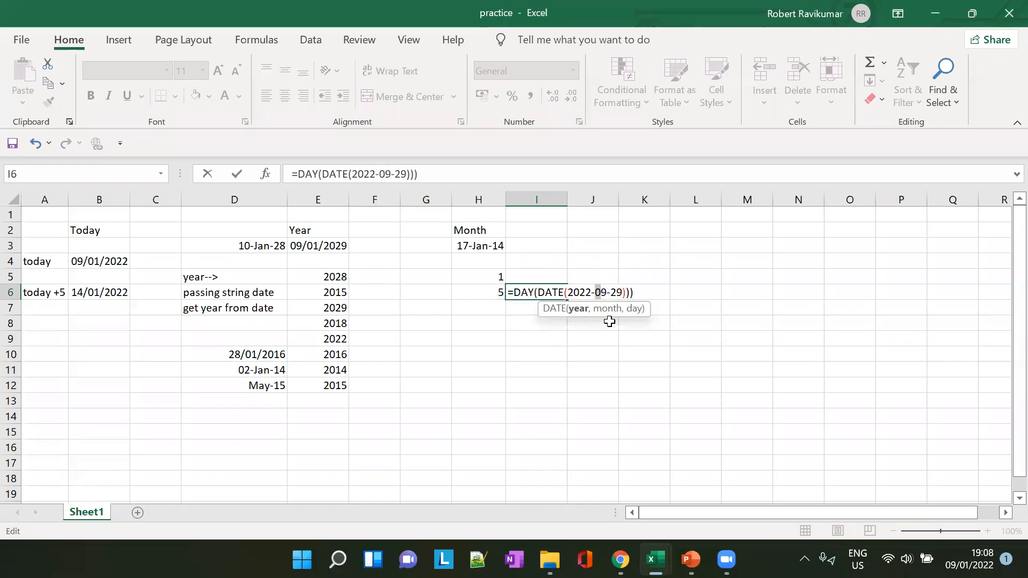
pyautogui.press('BackSpace')
pyautogui.write(',')
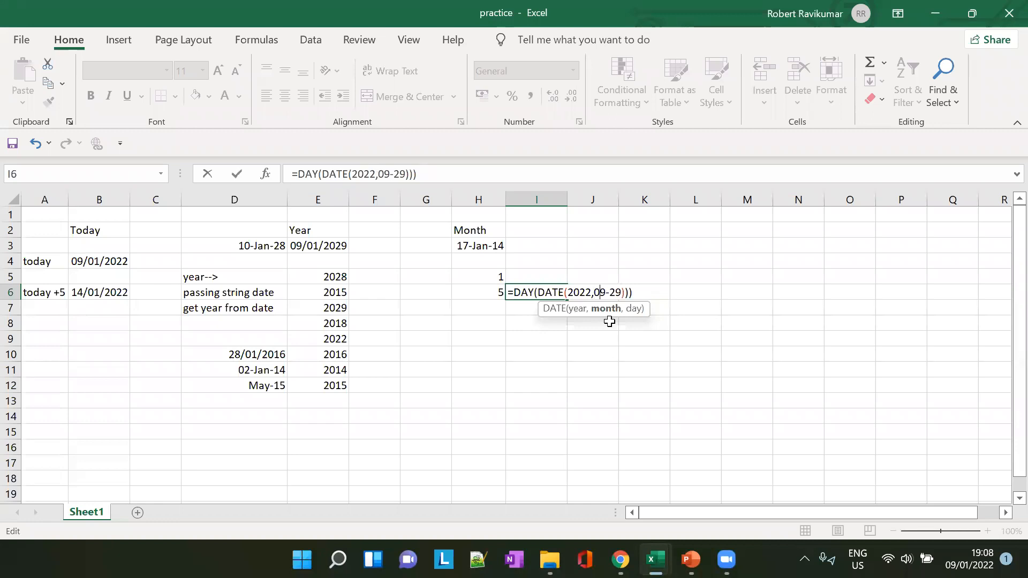
pyautogui.press('BackSpace')
pyautogui.write(',')
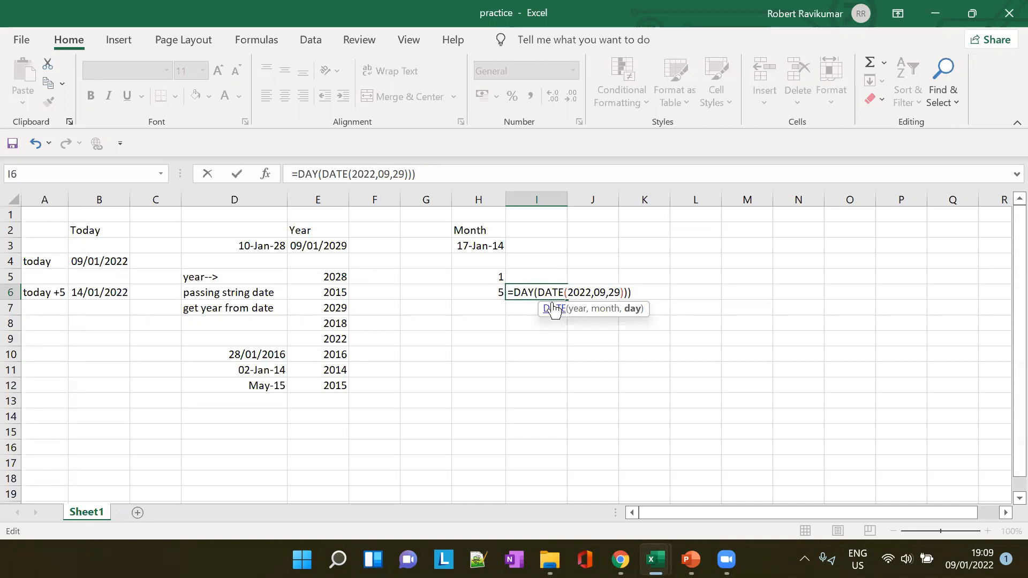
pyautogui.press('Return')
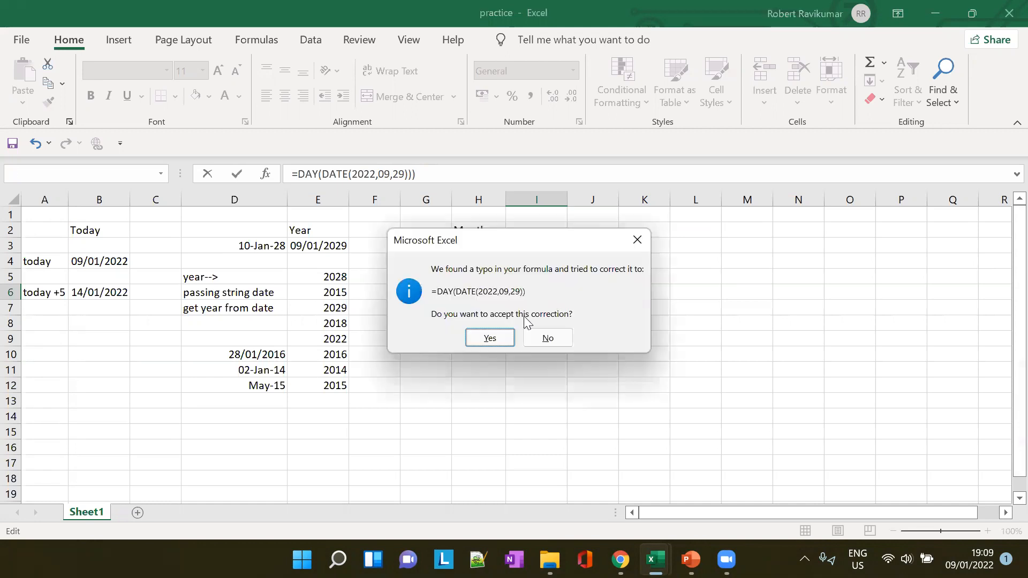
pyautogui.click(539, 337)
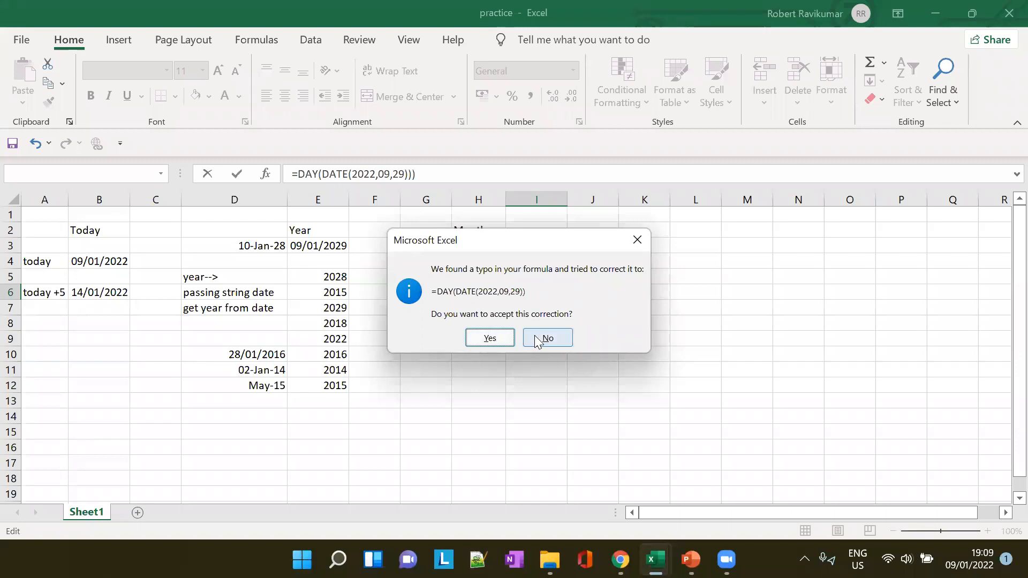
pyautogui.click(505, 366)
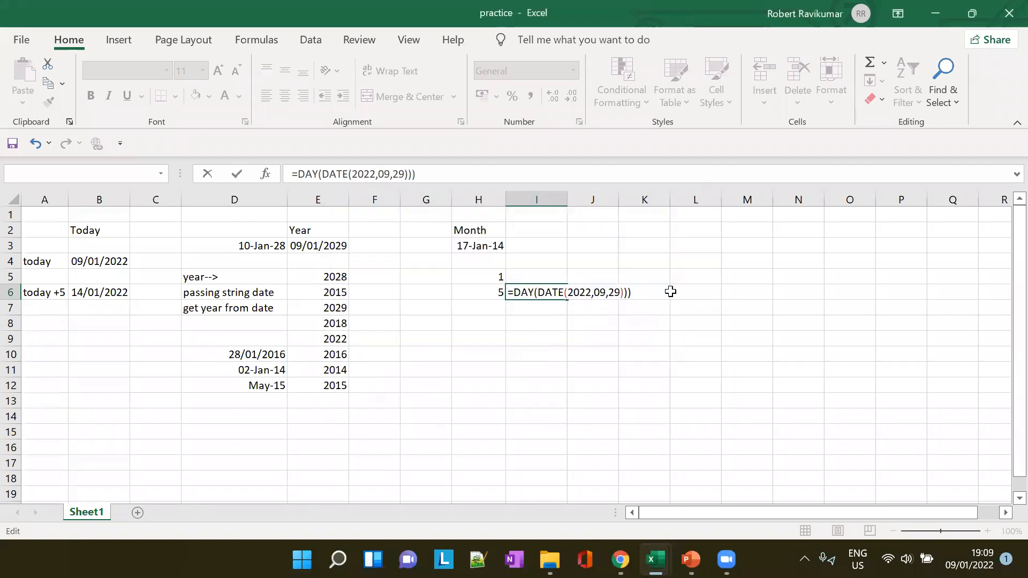
pyautogui.press('Escape')
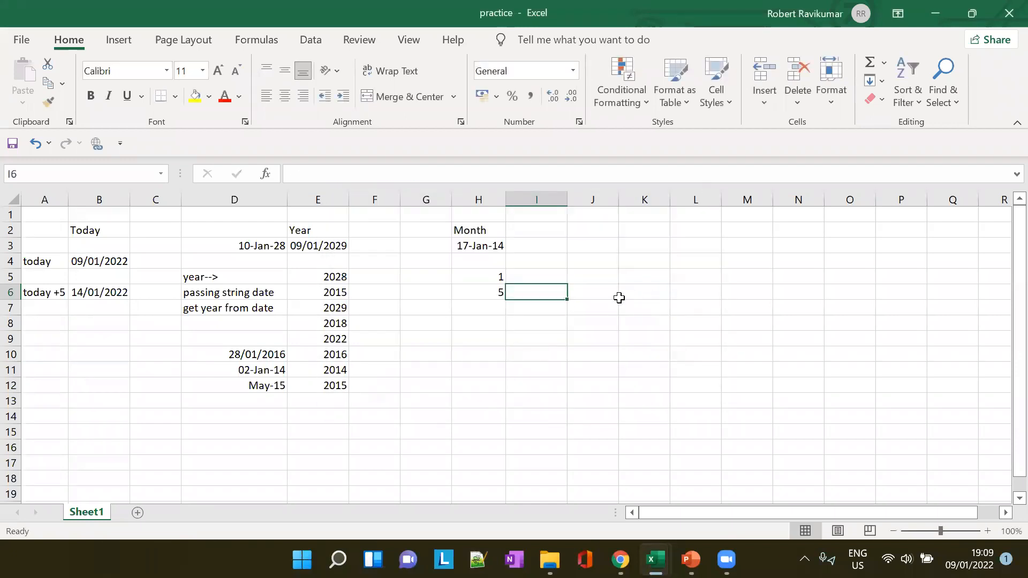
# Step: Undo the last change to the month argument of the MONTH formula in H6 and select cell I6
pyautogui.hotkey('ctrl', 'c')
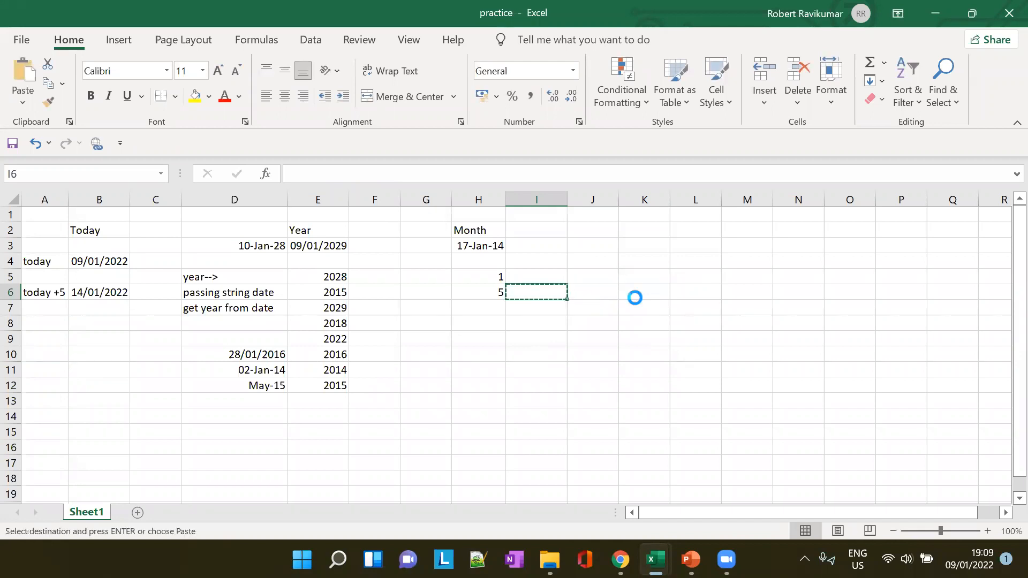
pyautogui.hotkey('ctrl', 'z')
pyautogui.hotkey('ctrl', 'z')
pyautogui.hotkey('ctrl', 'z')
pyautogui.click(552, 292)
# Step: Switch to the PowerPoint lesson, review the DAY function slide's formula examples, and return to the practice workbook in Excel
pyautogui.click(690, 559)
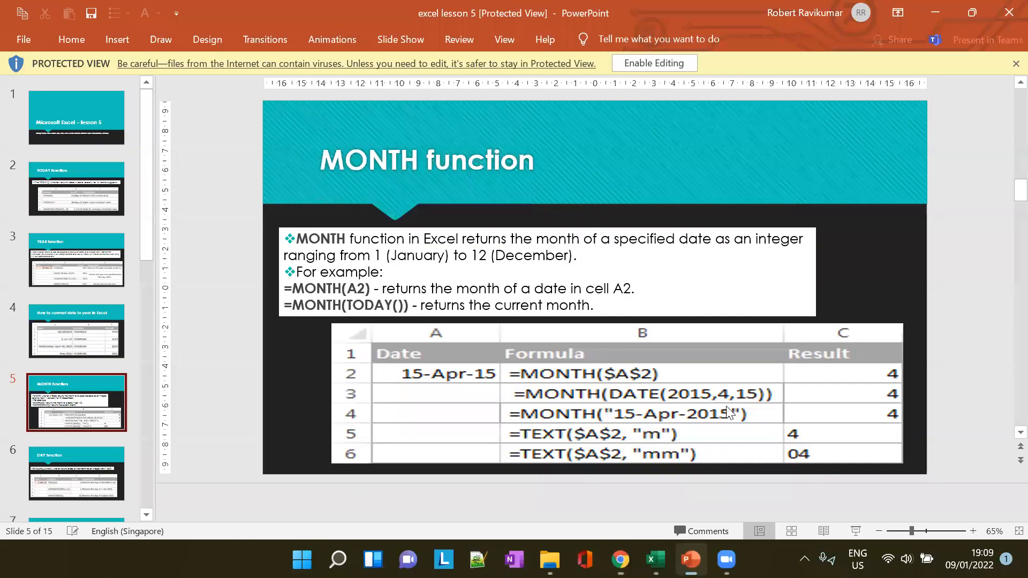
pyautogui.click(75, 477)
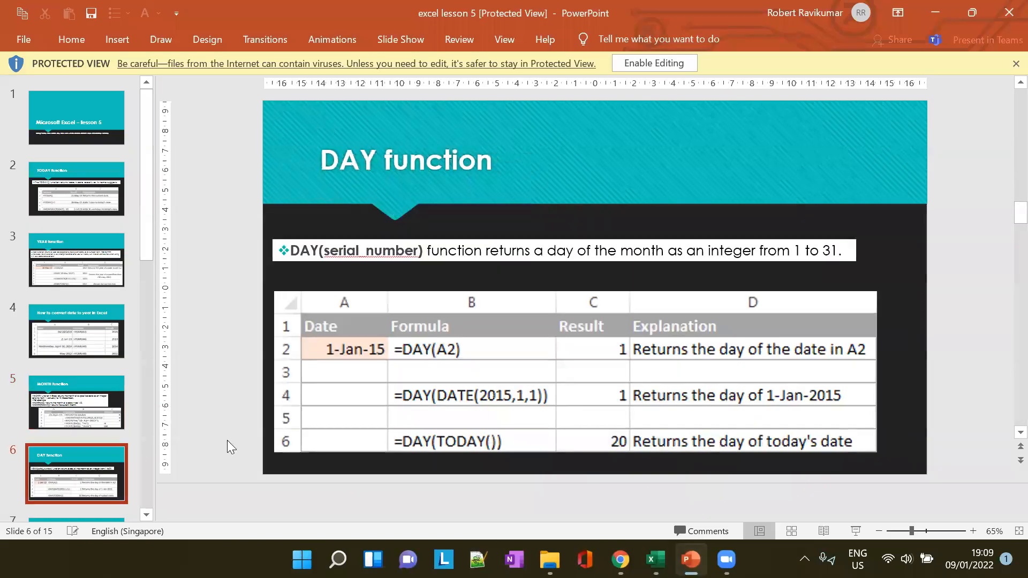
pyautogui.click(102, 414)
pyautogui.hotkey('alt', 'Tab')
pyautogui.hotkey('alt', 'Tab')
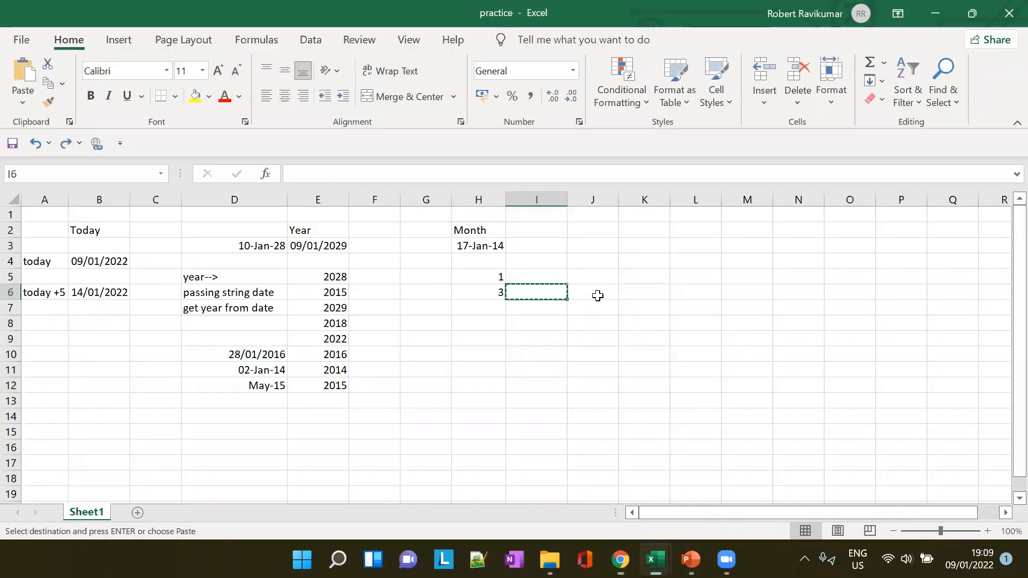
# Step: Enter the formula =DAY(DATE(2022,01,29)) in cell I6
pyautogui.write('=DA')
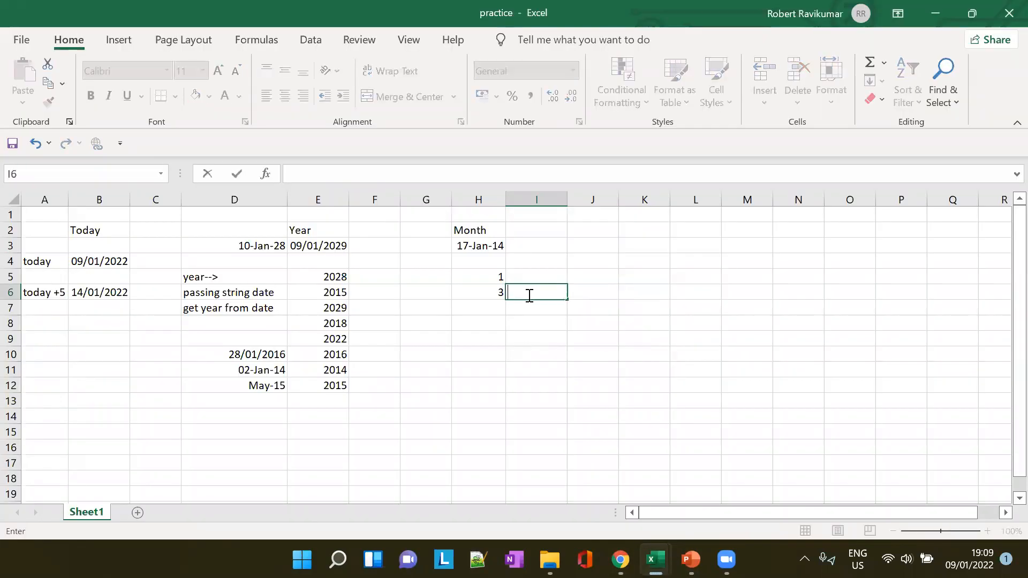
pyautogui.write('Y')
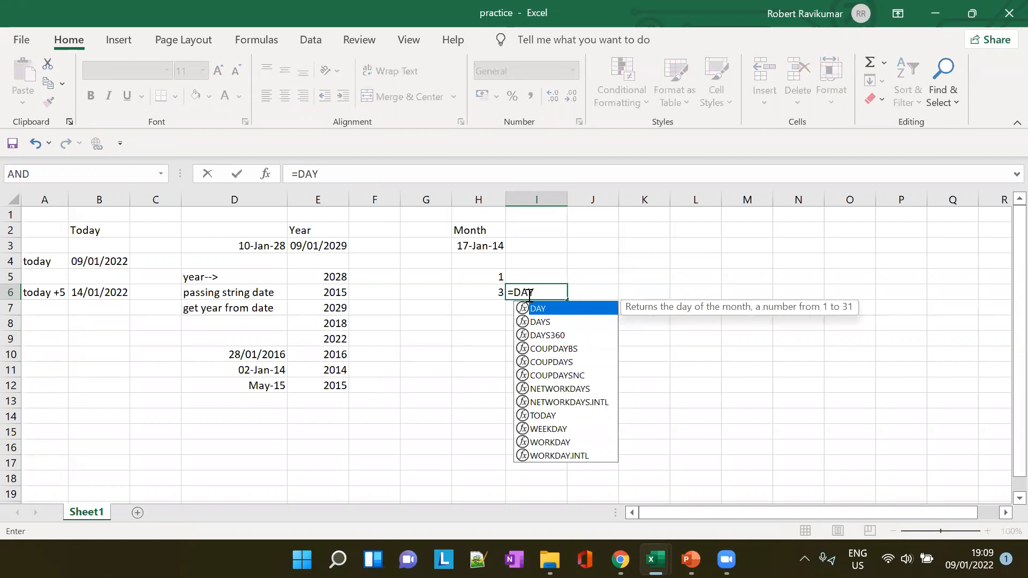
pyautogui.write('()')
pyautogui.press('Return')
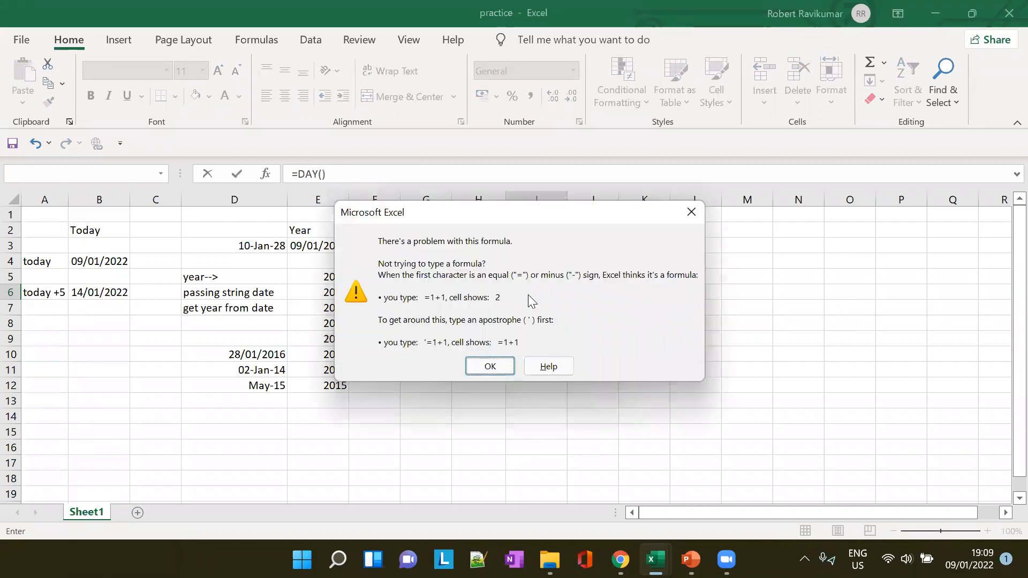
pyautogui.press('Return')
pyautogui.write('DATE(200')
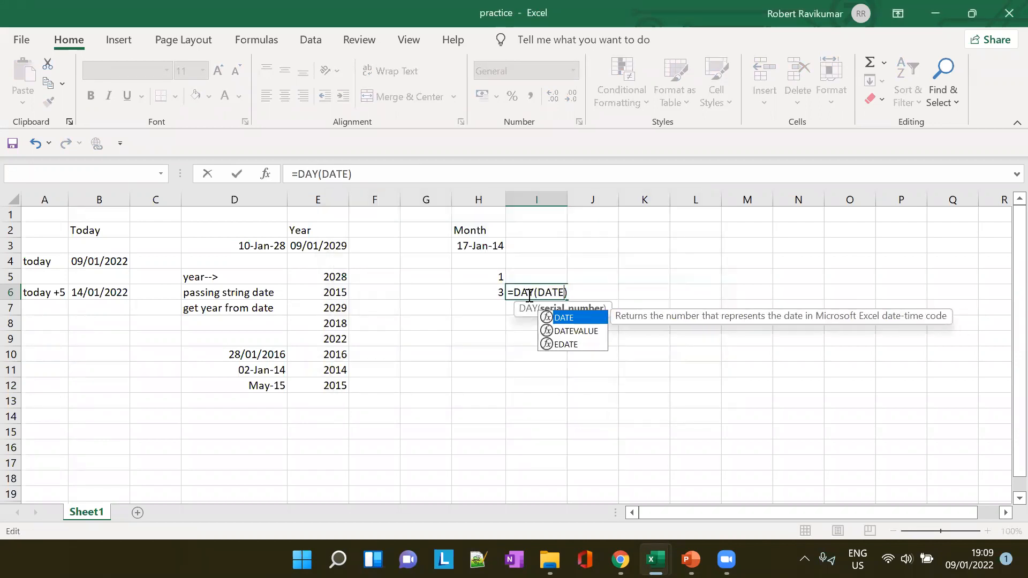
pyautogui.write(')')
pyautogui.press('Left')
pyautogui.write('200')
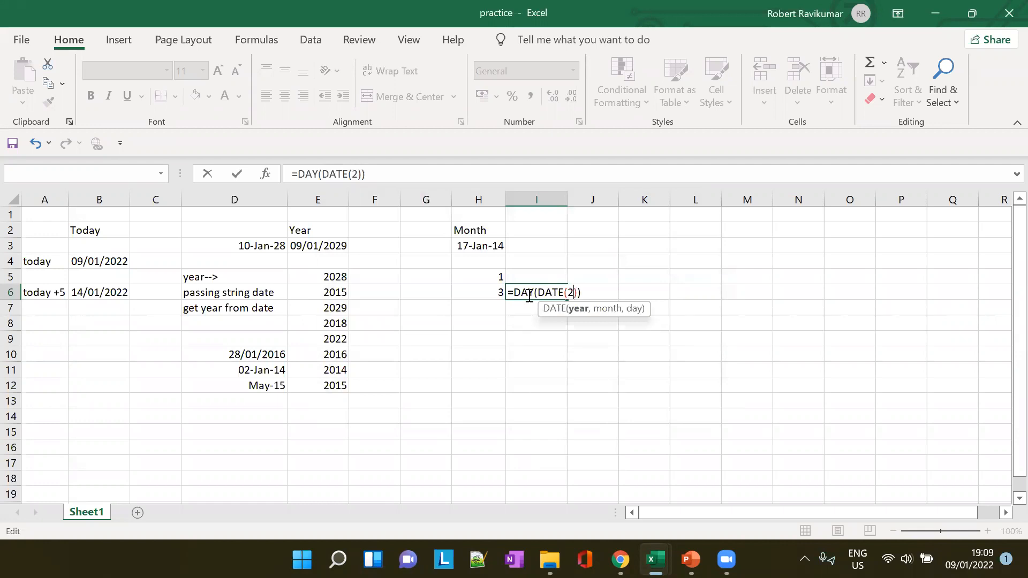
pyautogui.write('22,')
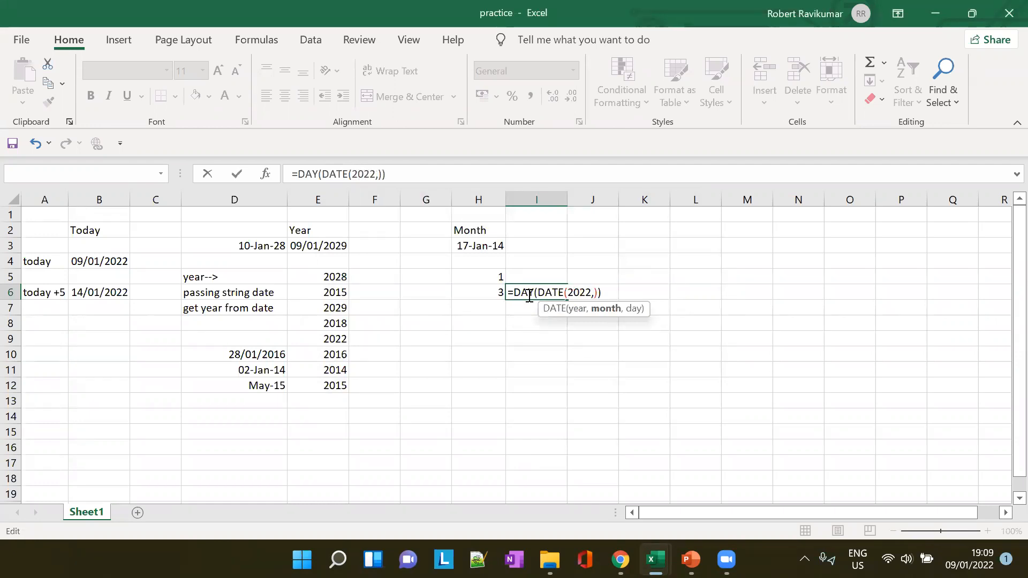
pyautogui.write('01,29')
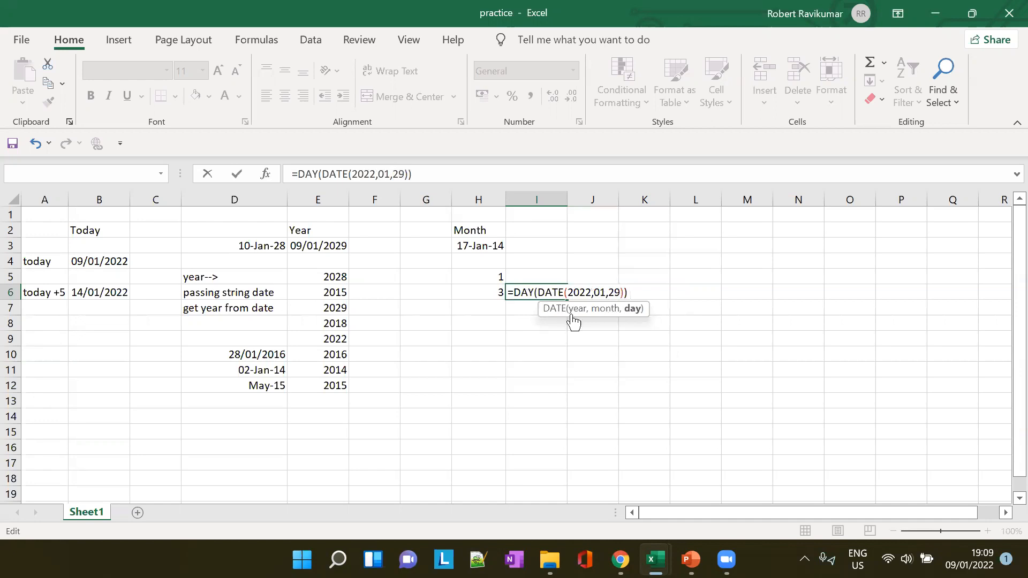
pyautogui.press('Tab')
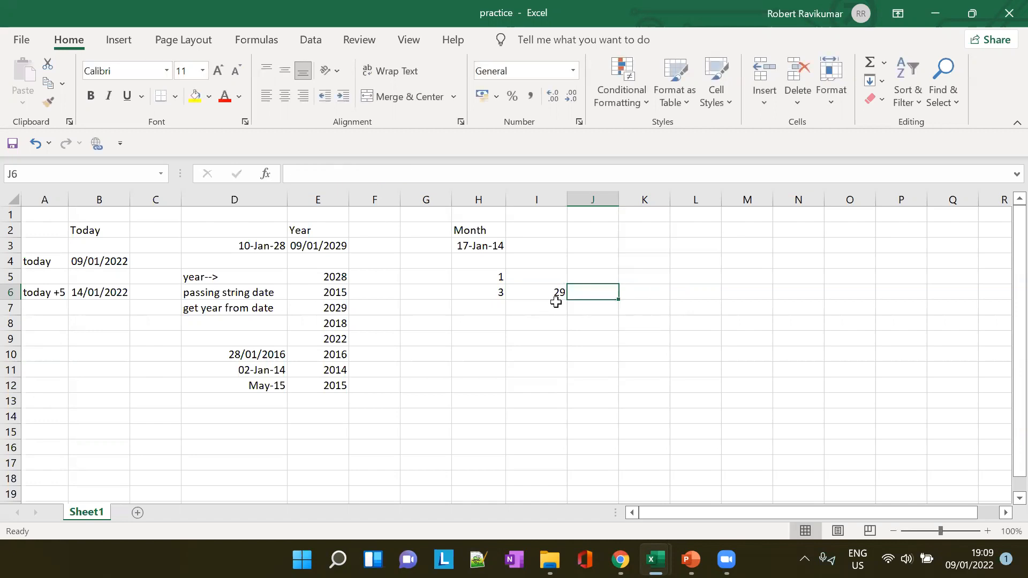
# Step: Review the nested date formulas in cells I6, H6, E9 and E8, highlighting the DAY part of the I6 formula
pyautogui.click(554, 294)
pyautogui.click(498, 293)
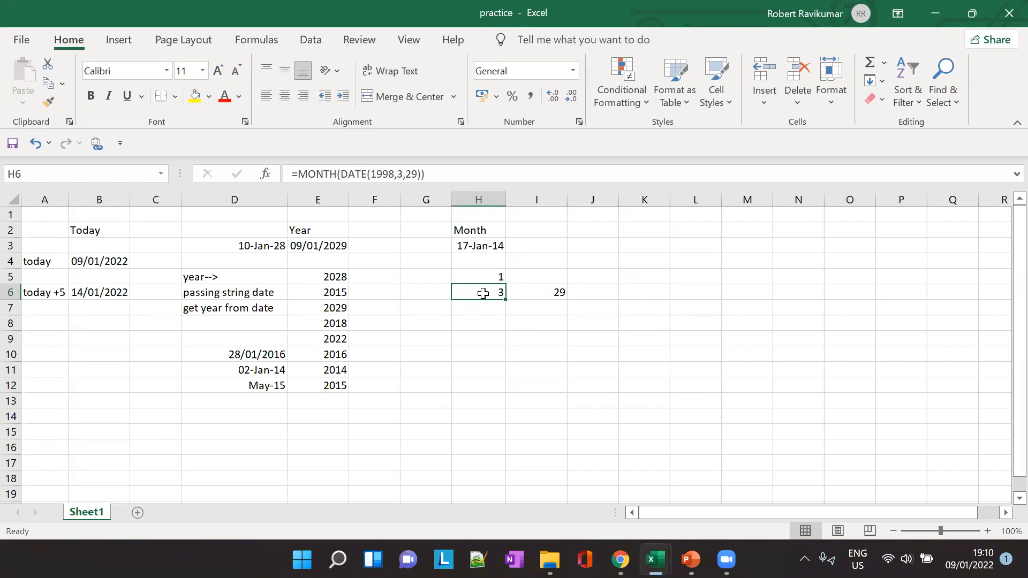
pyautogui.click(557, 294)
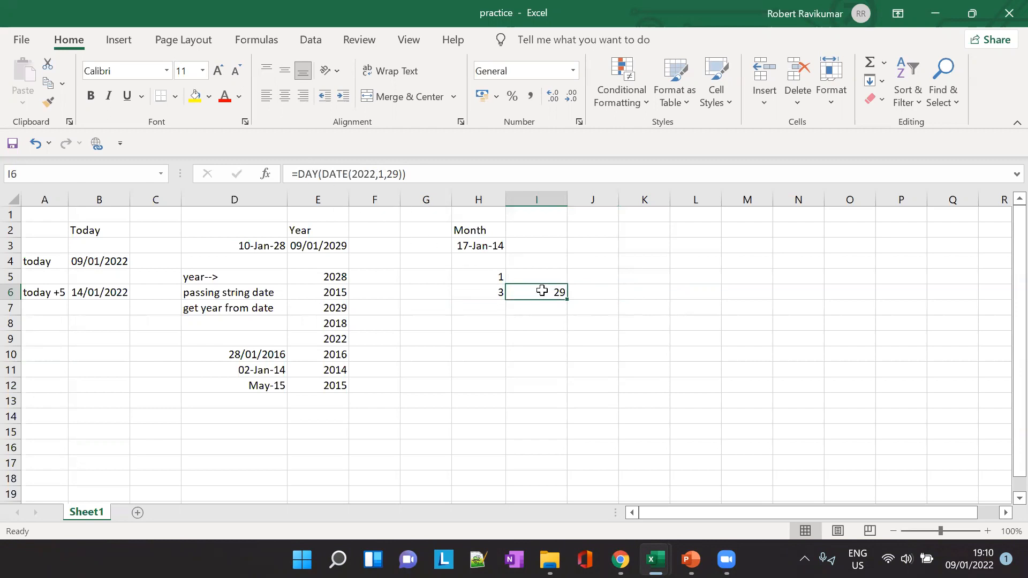
pyautogui.moveTo(294, 173); pyautogui.dragTo(323, 173)
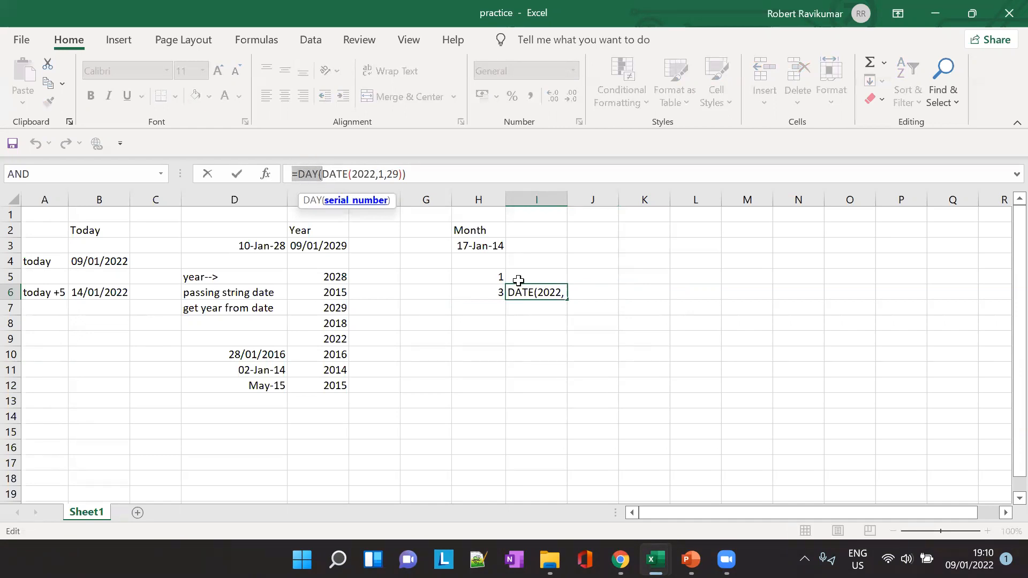
pyautogui.press('Escape')
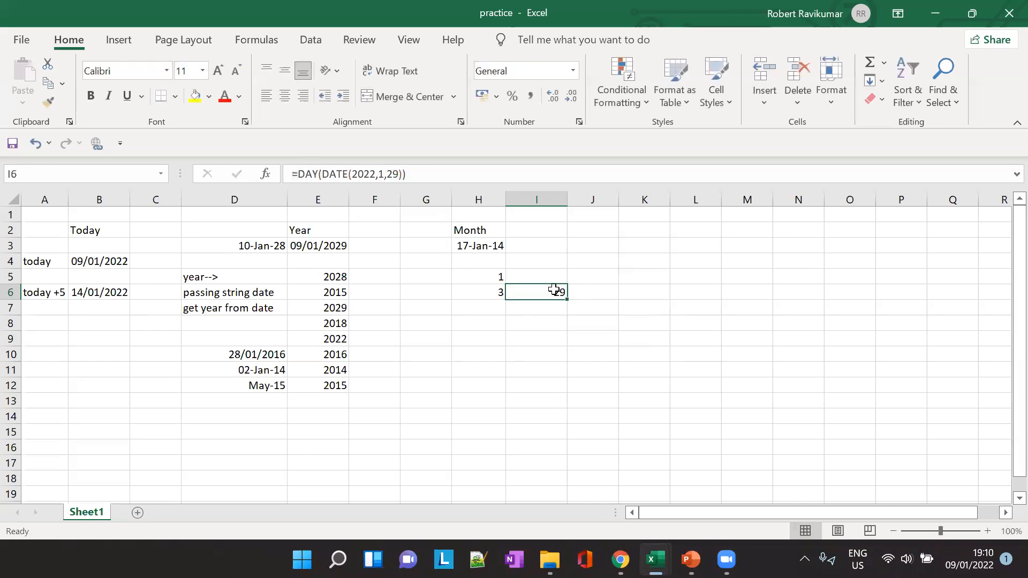
pyautogui.click(485, 289)
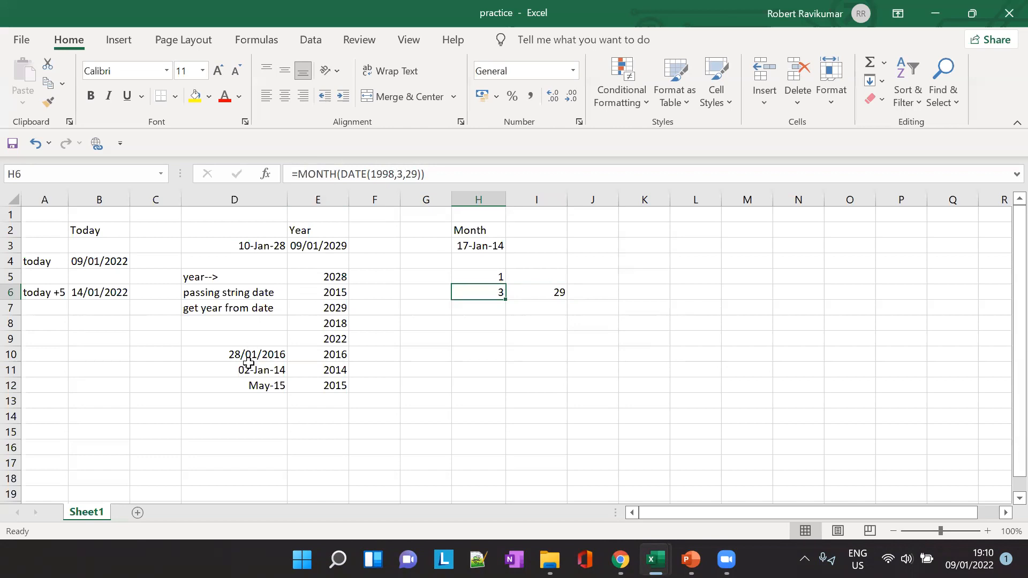
pyautogui.click(322, 341)
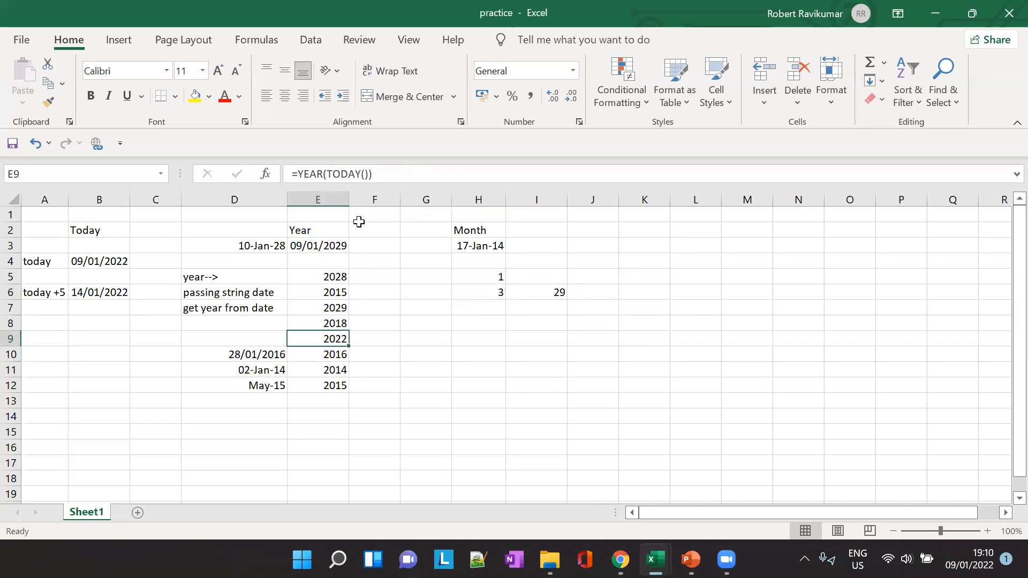
pyautogui.click(332, 321)
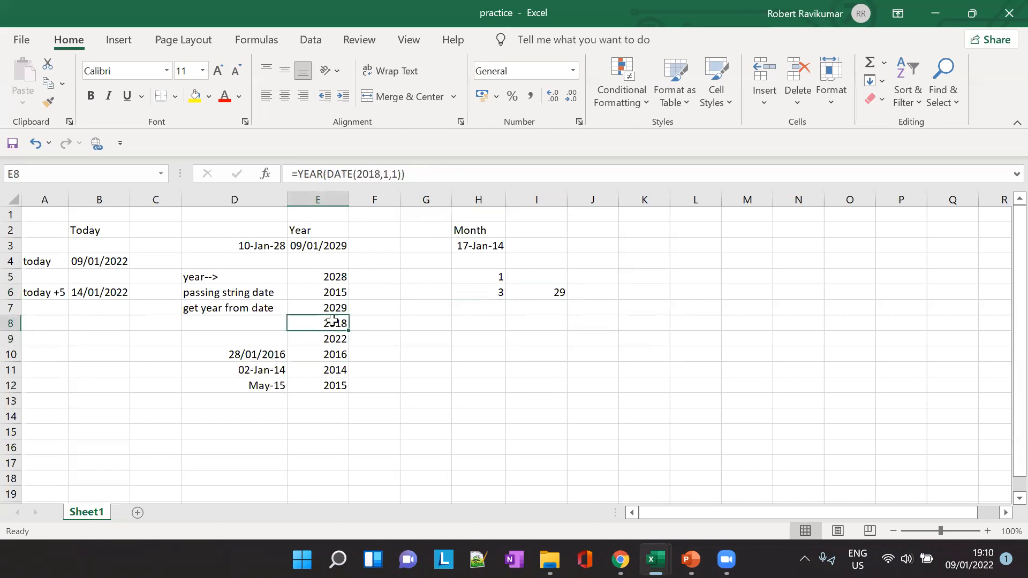
pyautogui.click(545, 294)
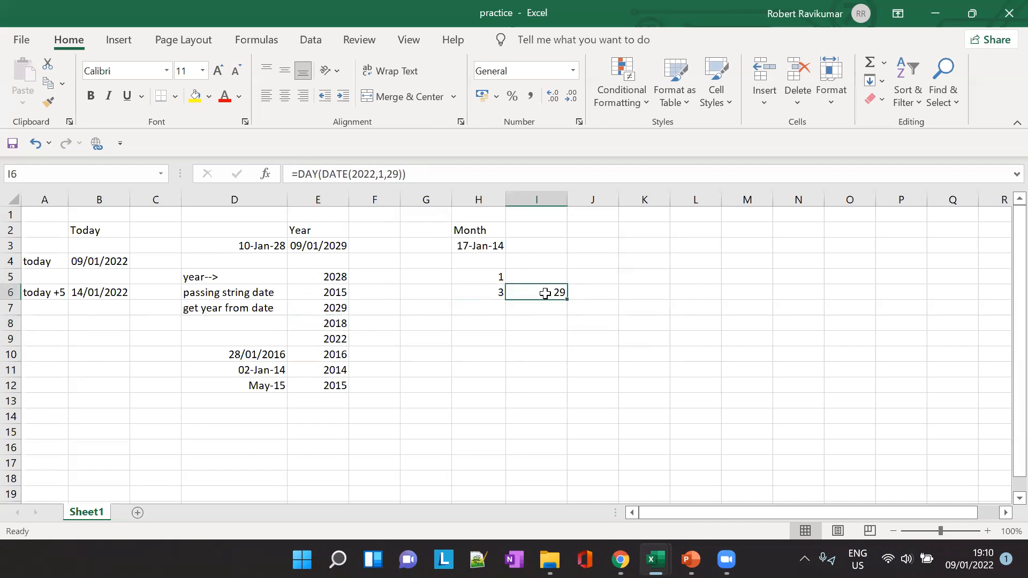
# Step: Enter the formula =MONTH(TODAY()) in cell H7
pyautogui.click(498, 306)
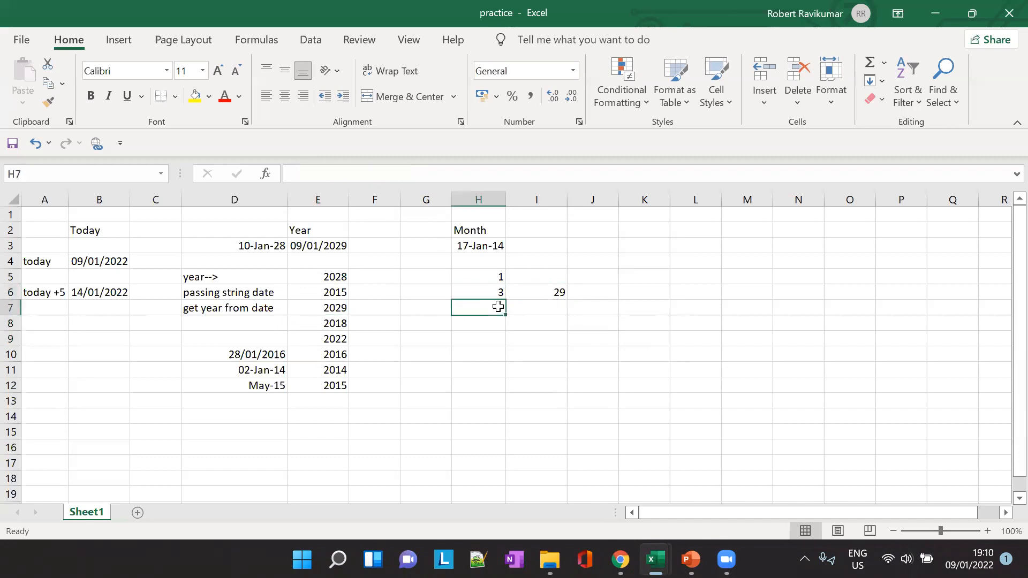
pyautogui.write('=')
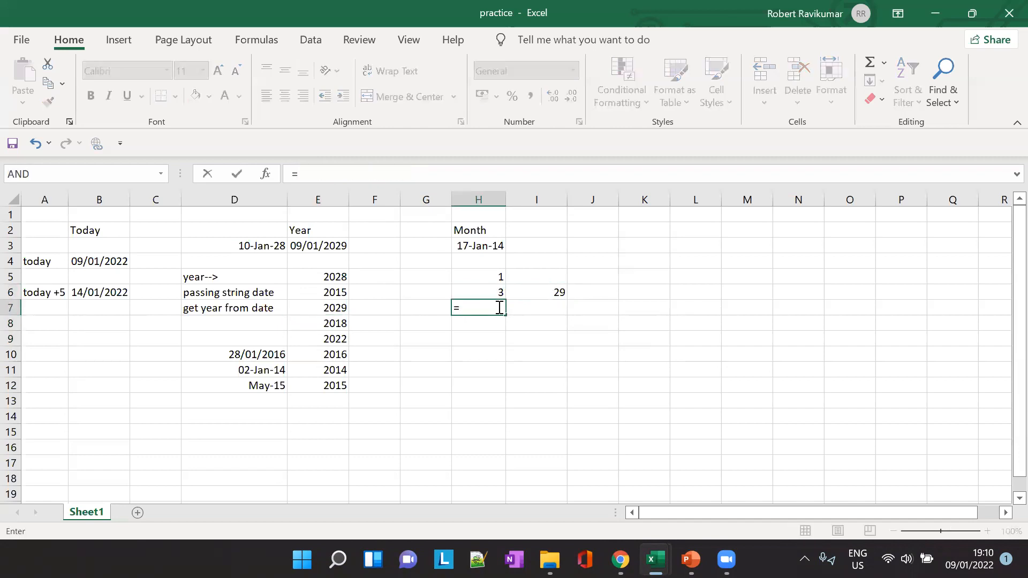
pyautogui.write('MON')
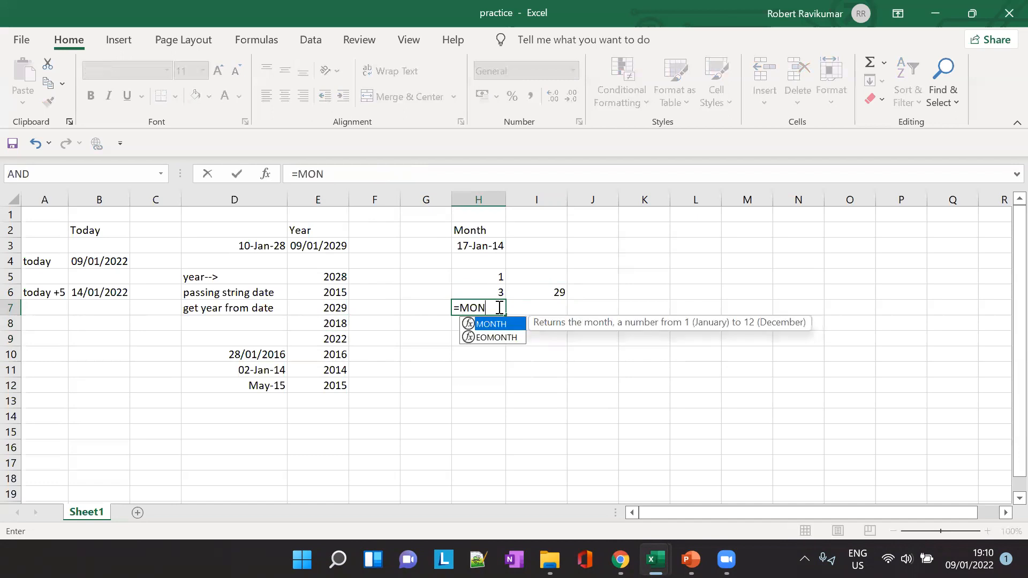
pyautogui.write('TH()')
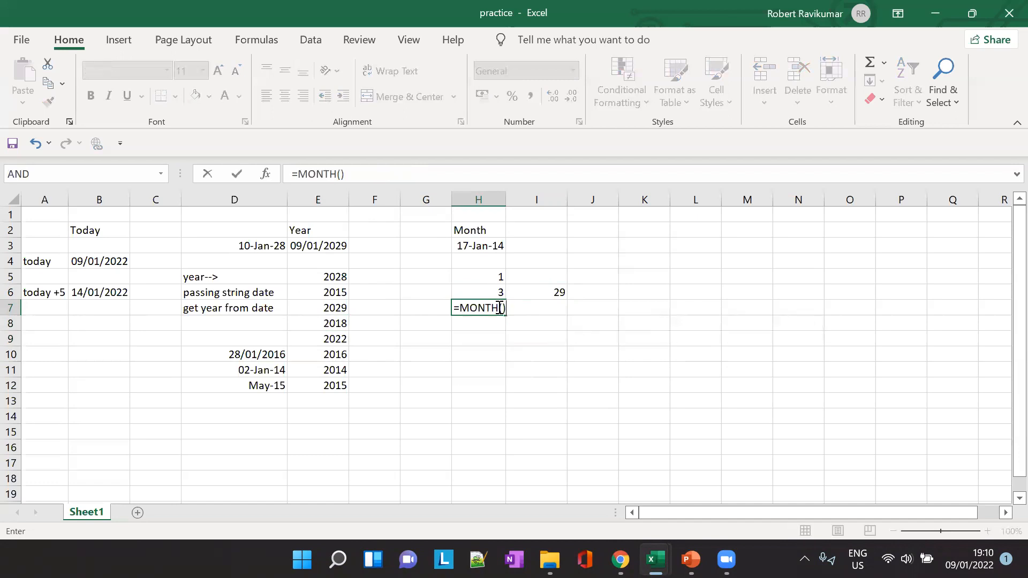
pyautogui.press('BackSpace')
pyautogui.press('BackSpace')
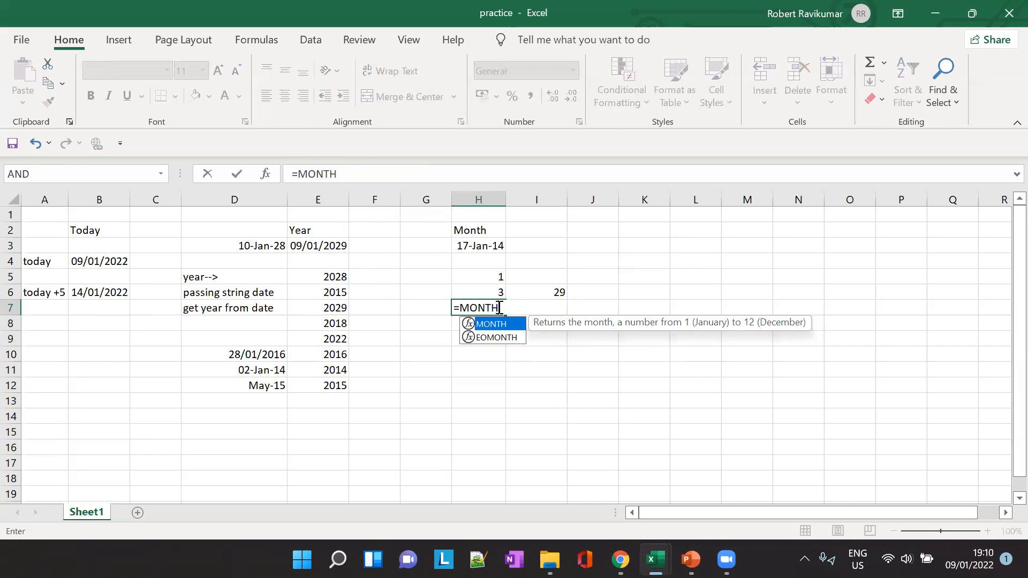
pyautogui.write('()')
pyautogui.press('Return')
pyautogui.press('Return')
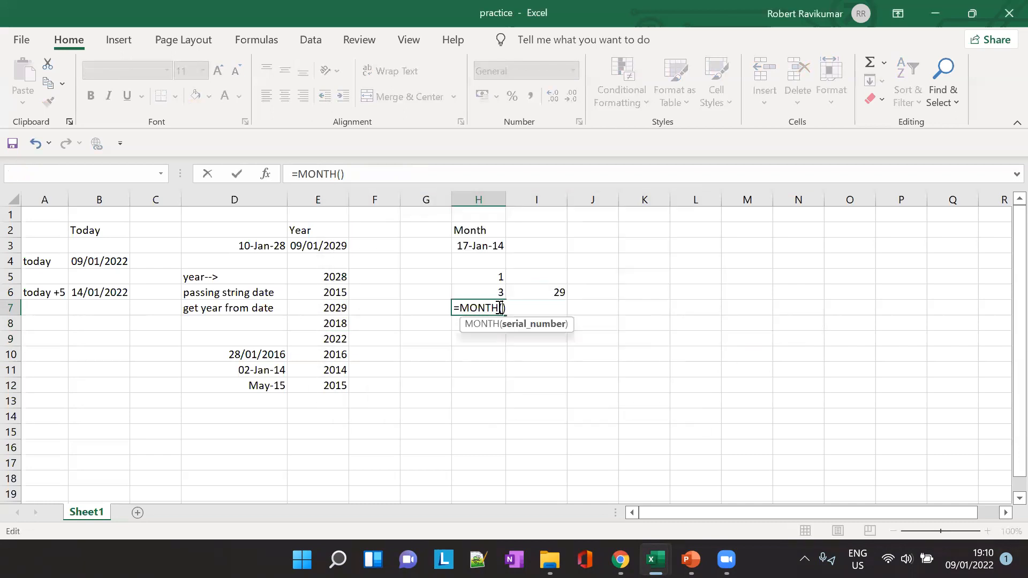
pyautogui.press('BackSpace')
pyautogui.write('TOD')
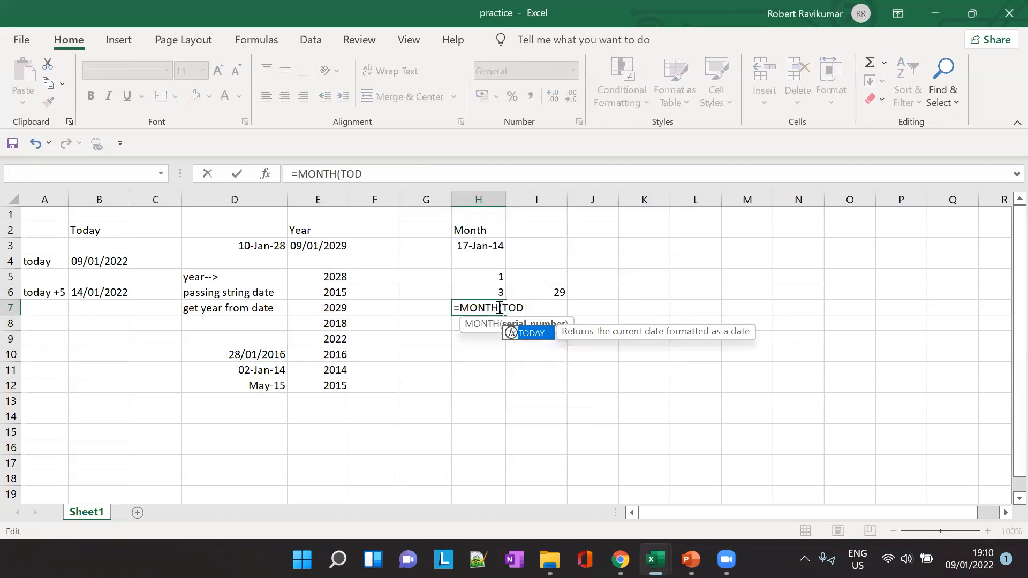
pyautogui.write('AY(')
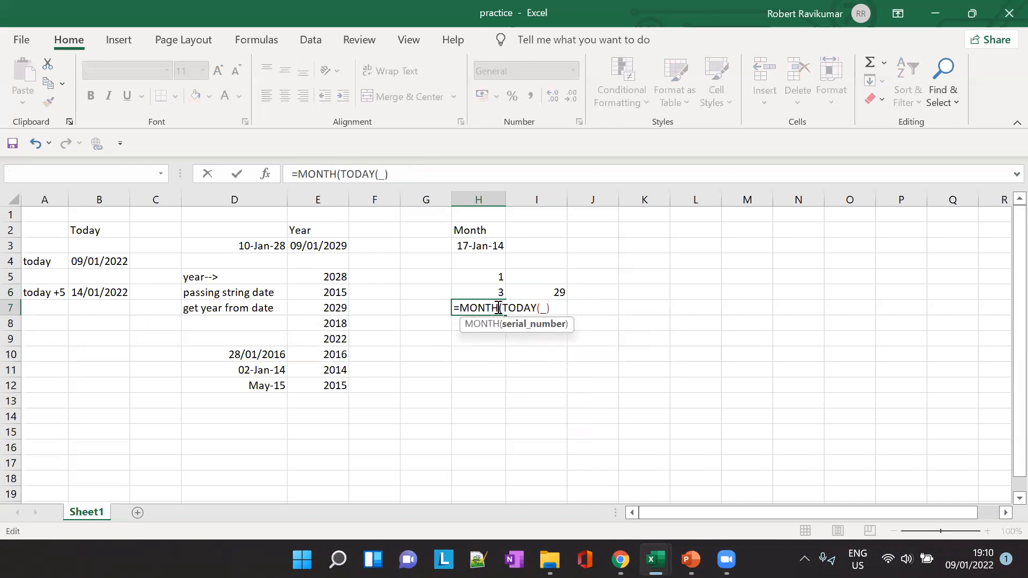
pyautogui.write('))')
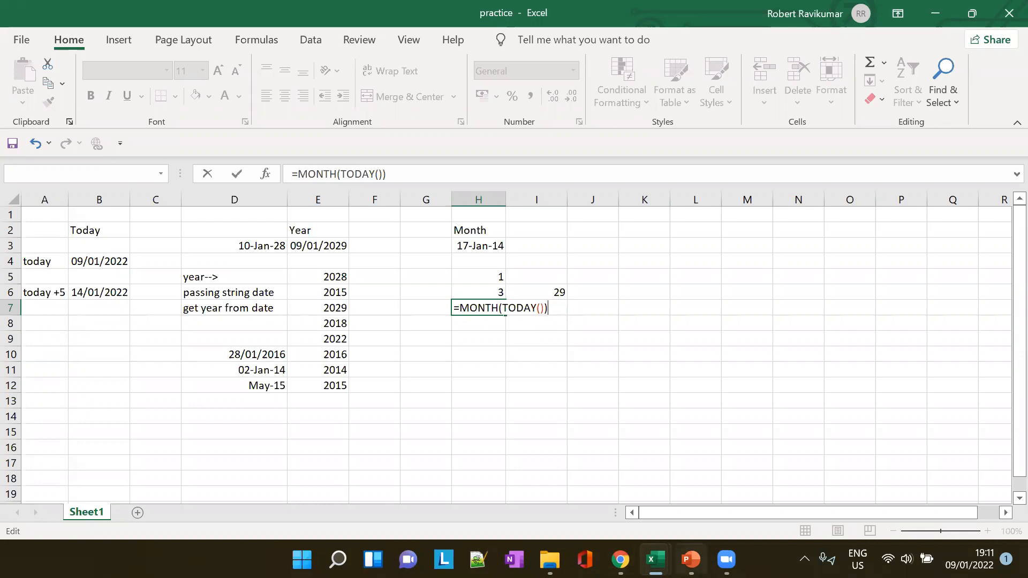
pyautogui.moveTo(690, 557)
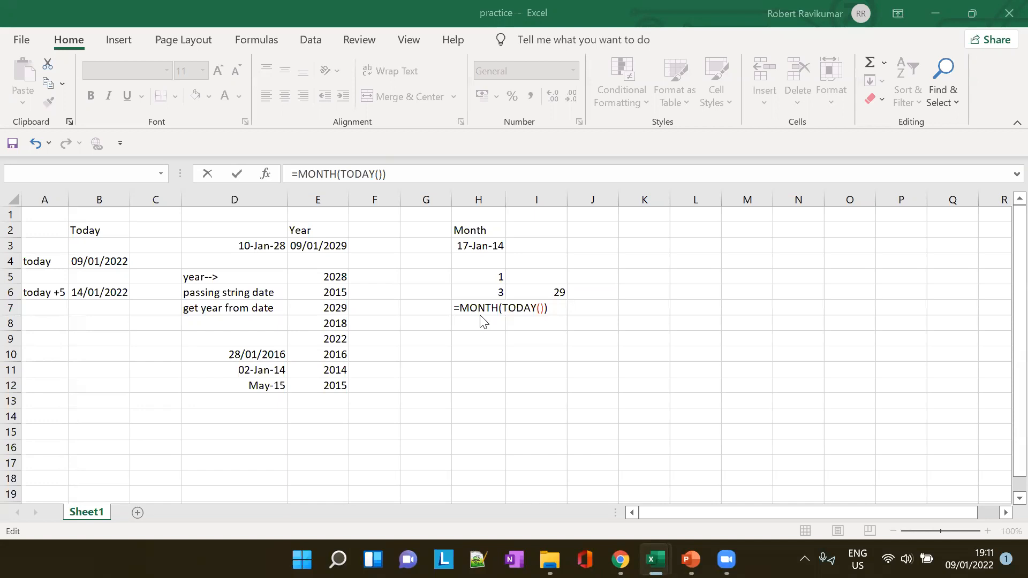
pyautogui.click(475, 308)
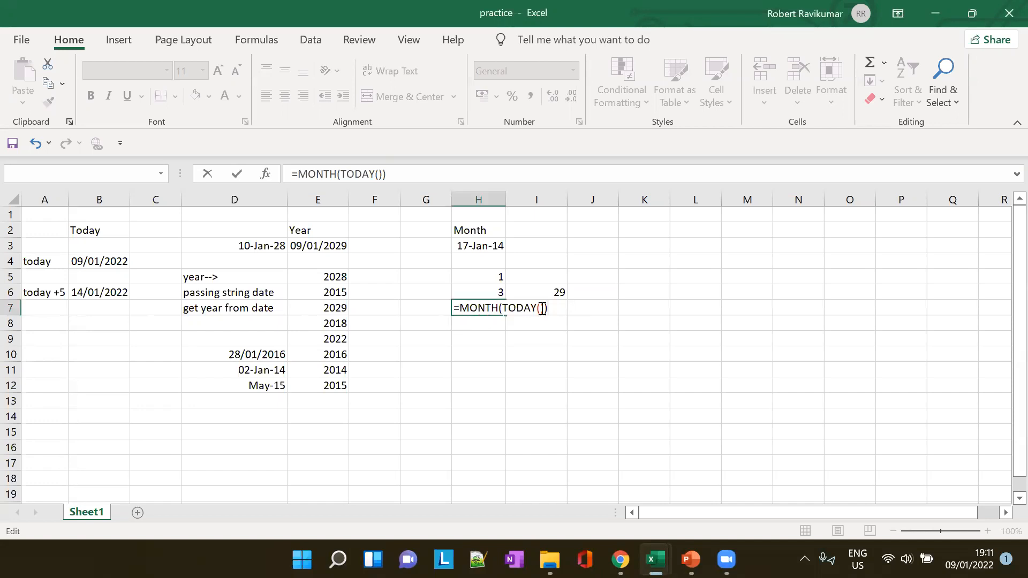
pyautogui.click(542, 309)
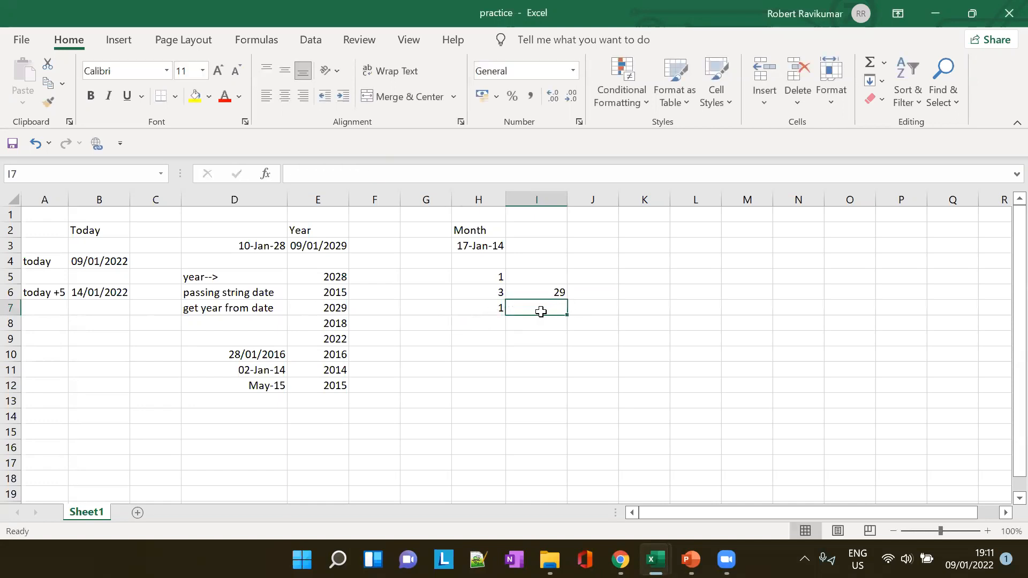
# Step: Enter the formula =DAY(TODAY()) in cell I7
pyautogui.write('=DAY')
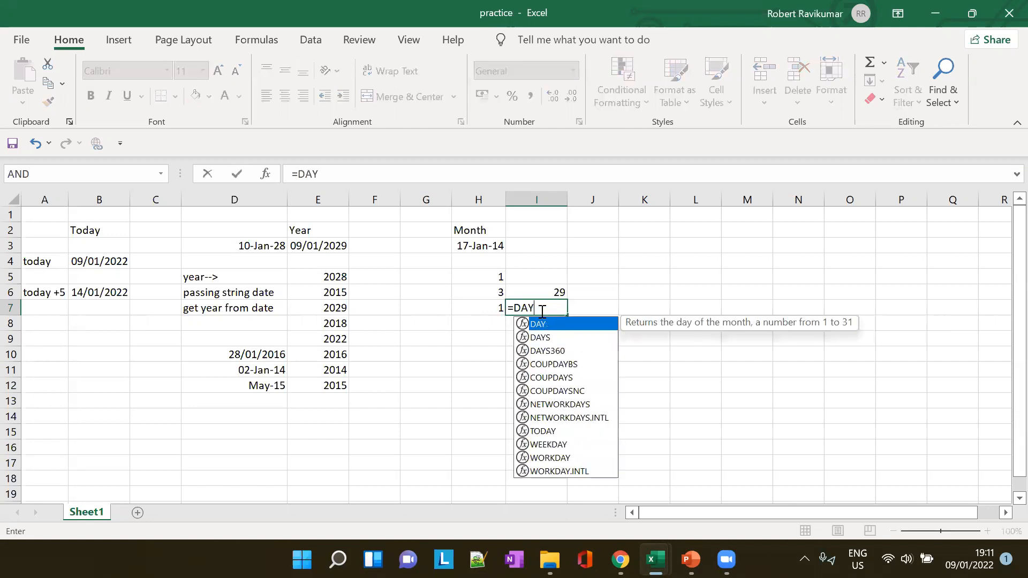
pyautogui.write('(')
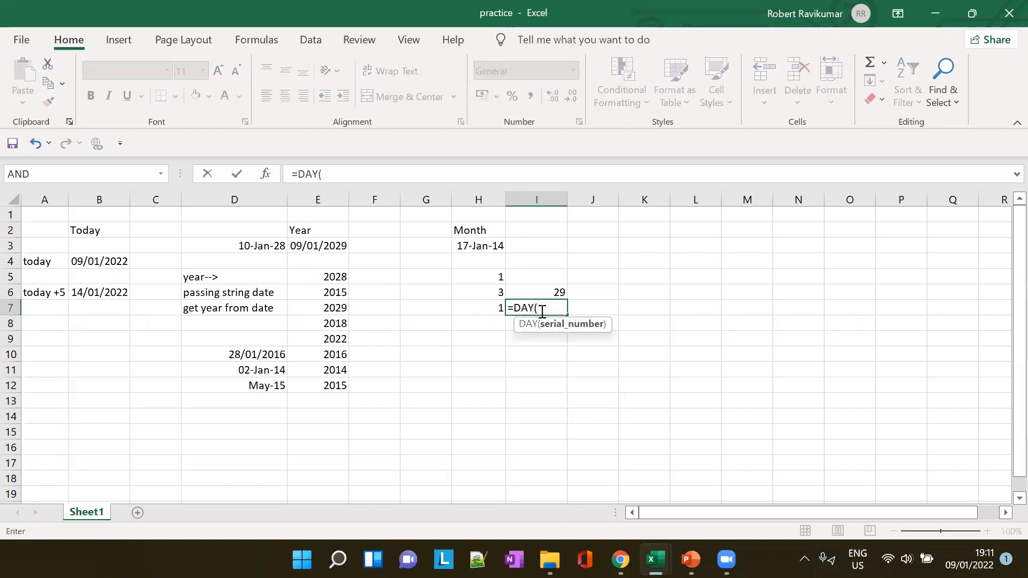
pyautogui.write('TODAY())')
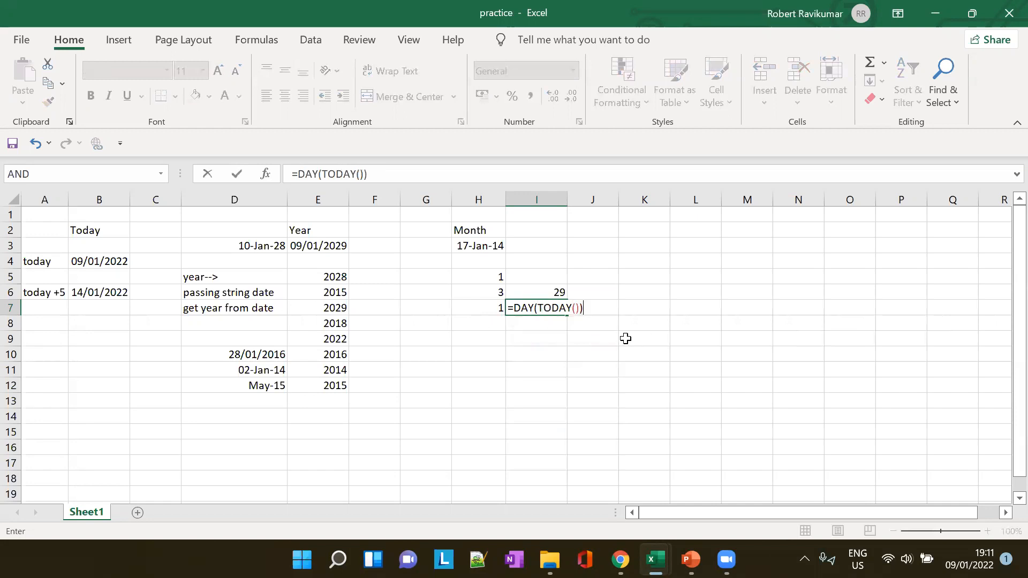
pyautogui.click(609, 302)
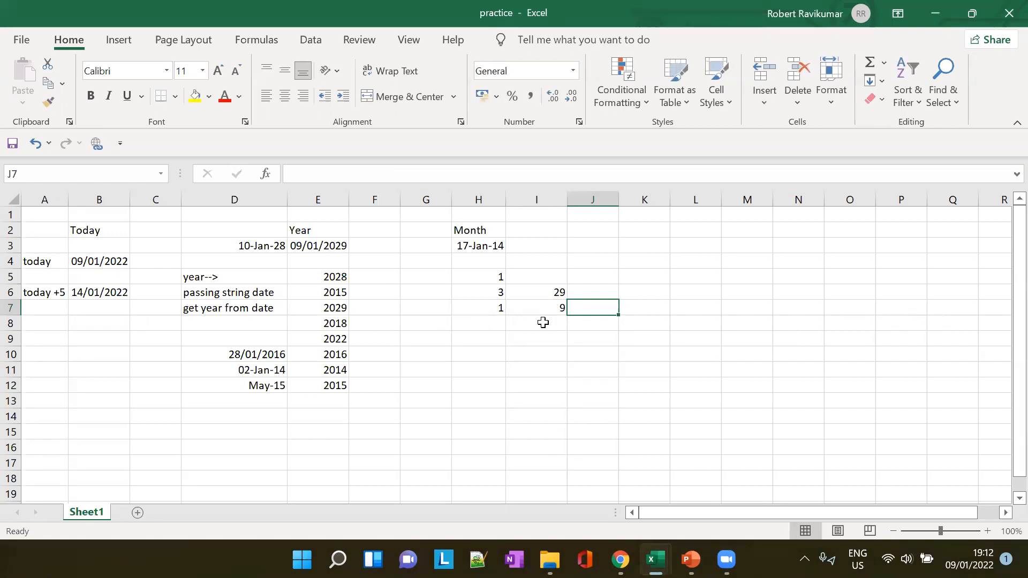
# Step: Examine the MONTH formula in cell H7 by highlighting its nested TODAY() argument
pyautogui.click(497, 307)
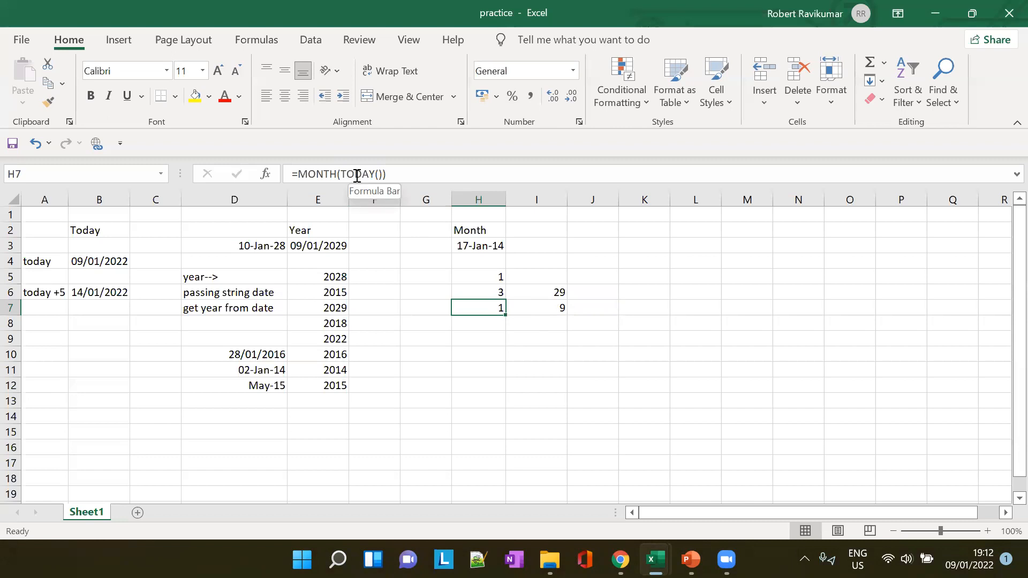
pyautogui.moveTo(340, 175); pyautogui.dragTo(380, 175)
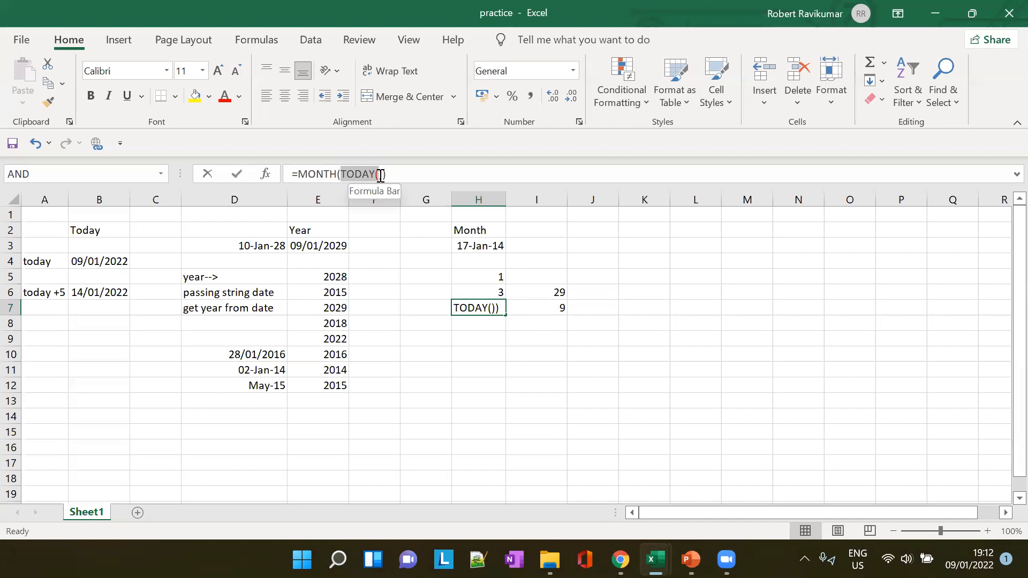
pyautogui.moveTo(380, 175); pyautogui.dragTo(387, 174)
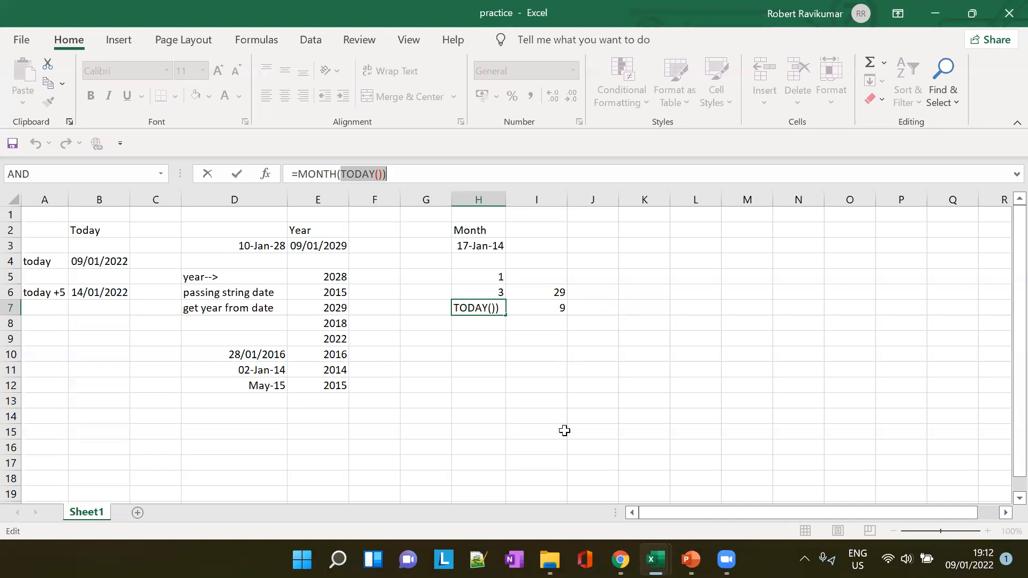
# Step: Cancel the edit of the formula in H7 and check the DAY function slide in the PowerPoint lesson
pyautogui.click(549, 312)
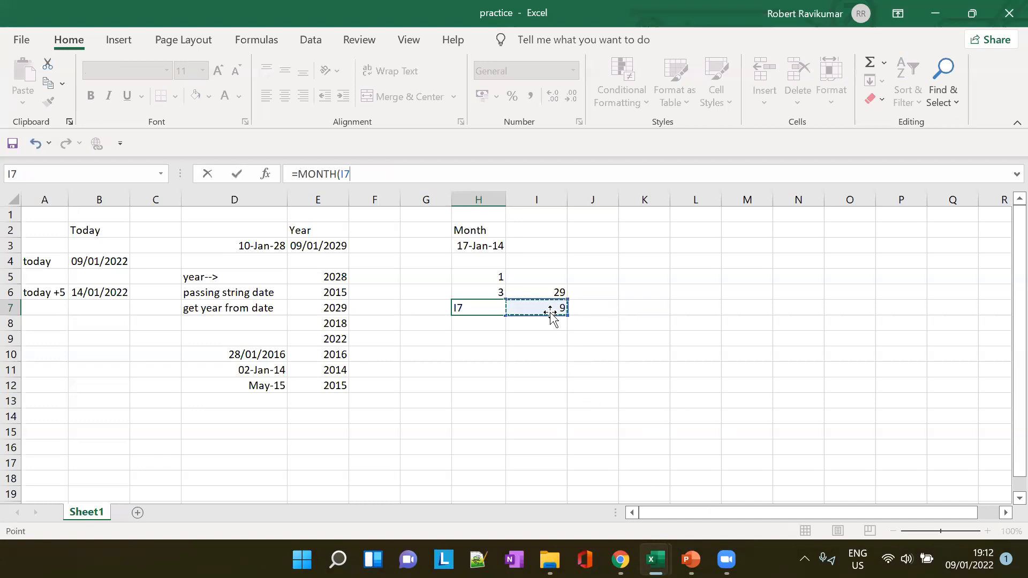
pyautogui.press('Escape')
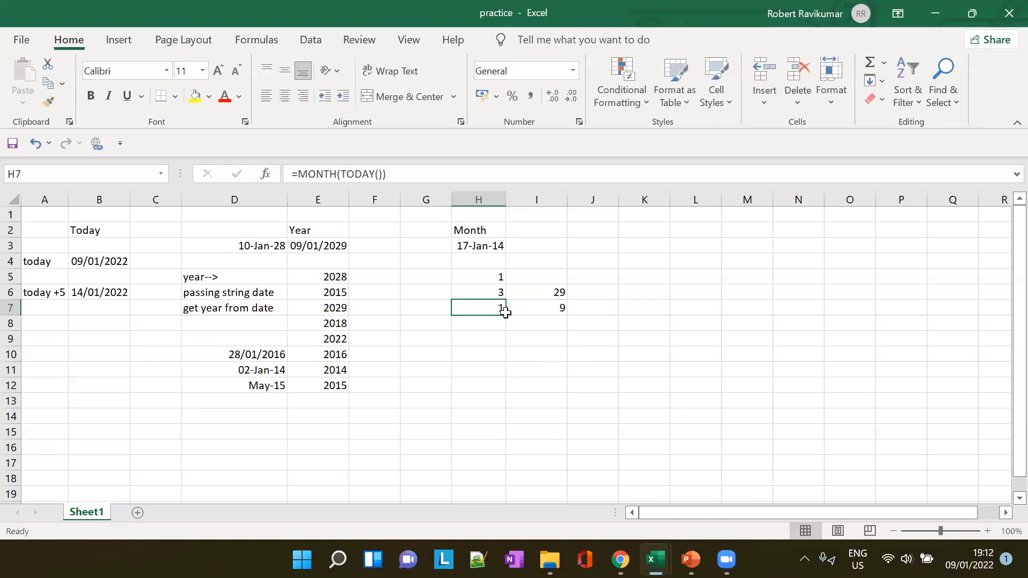
pyautogui.click(619, 54)
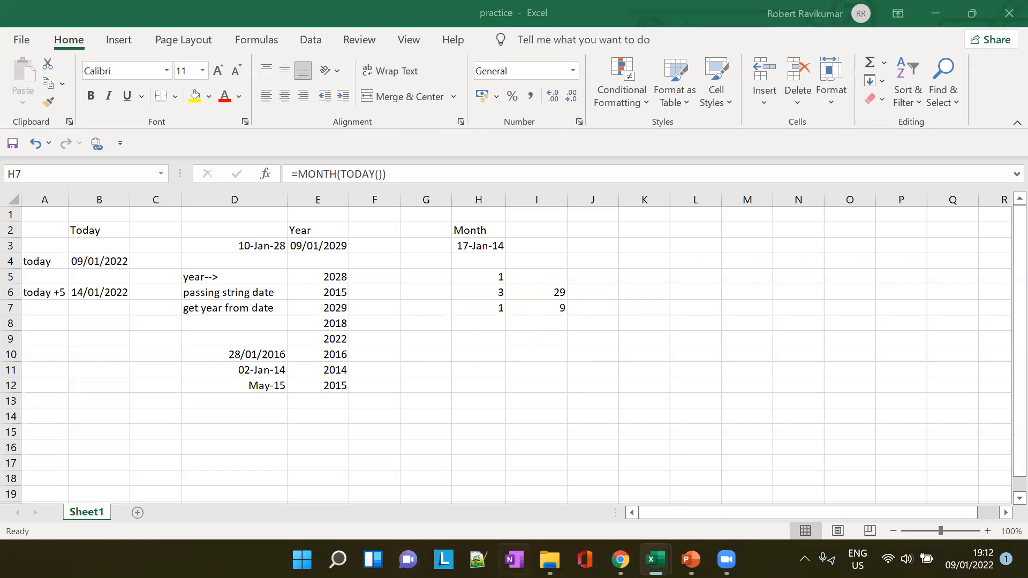
pyautogui.click(690, 559)
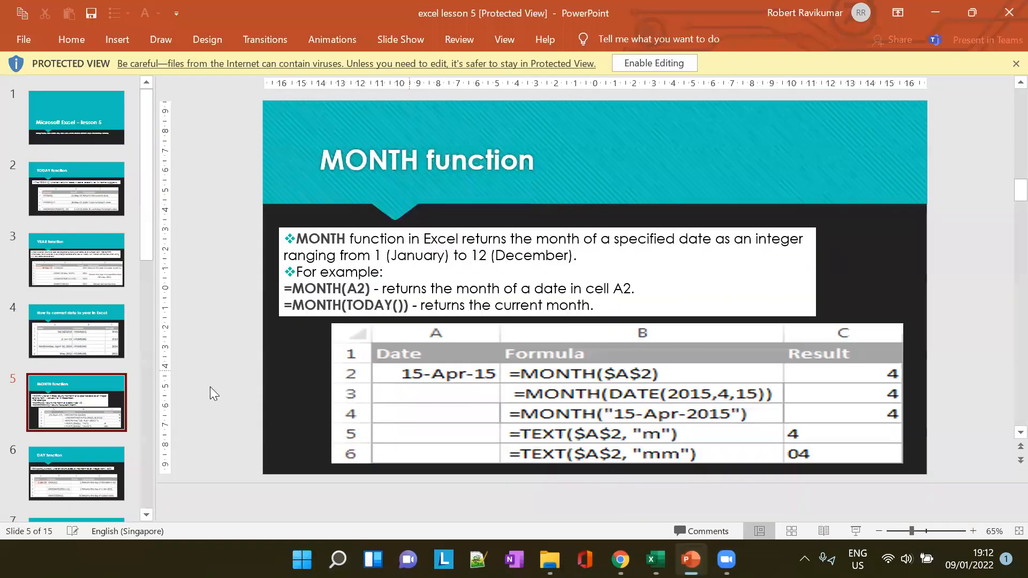
pyautogui.scroll(-1, 73, 460)
pyautogui.click(80, 415)
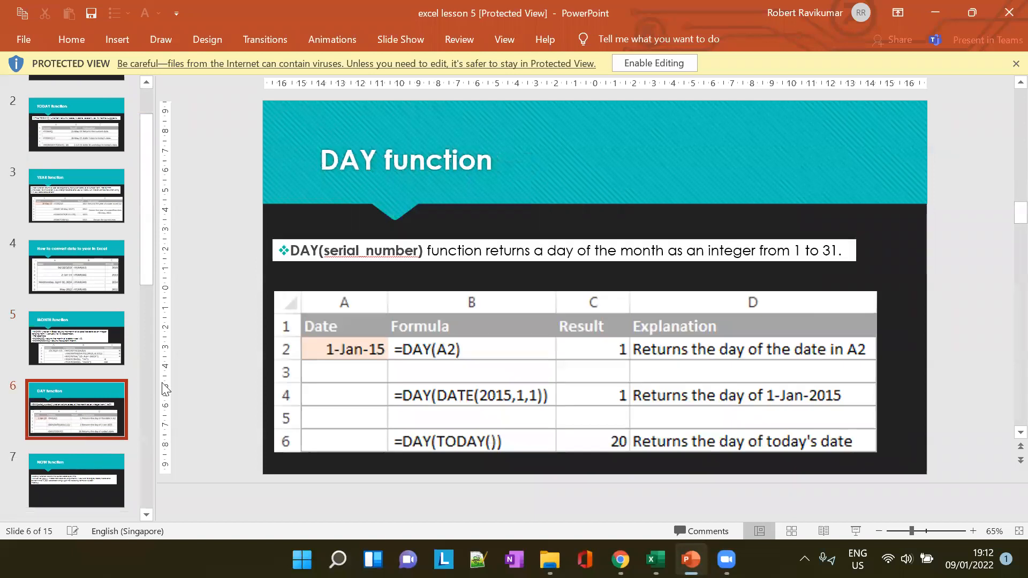
pyautogui.click(1008, 10)
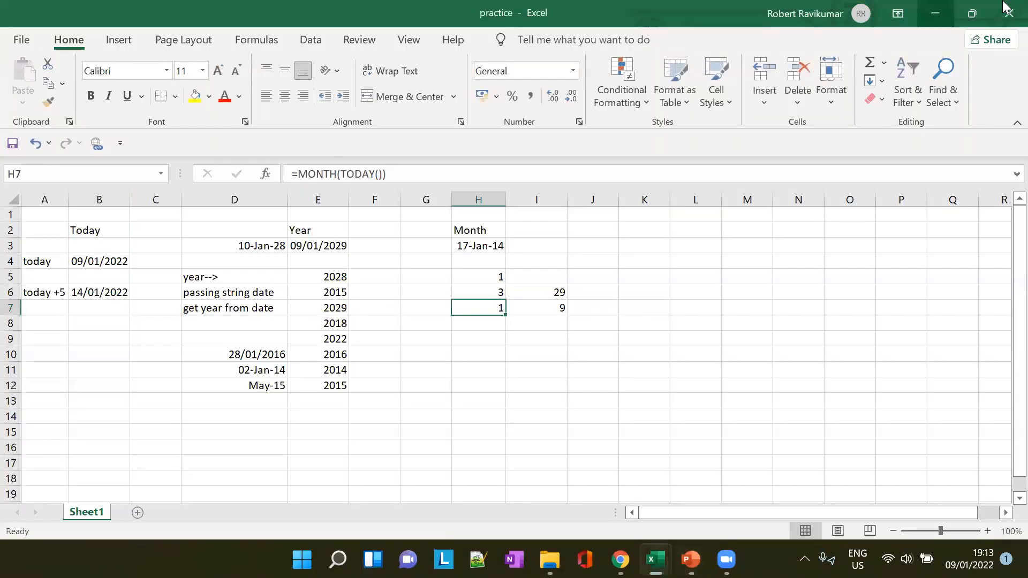
pyautogui.click(631, 29)
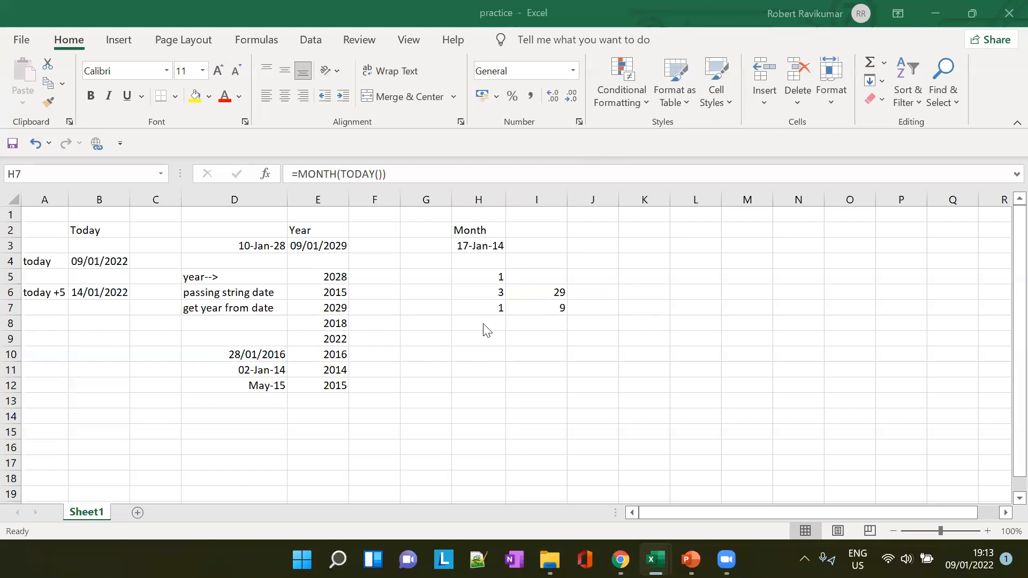
# Step: Switch to the PowerPoint lesson and review the MONTH function slide with its TEXT examples
pyautogui.click(691, 560)
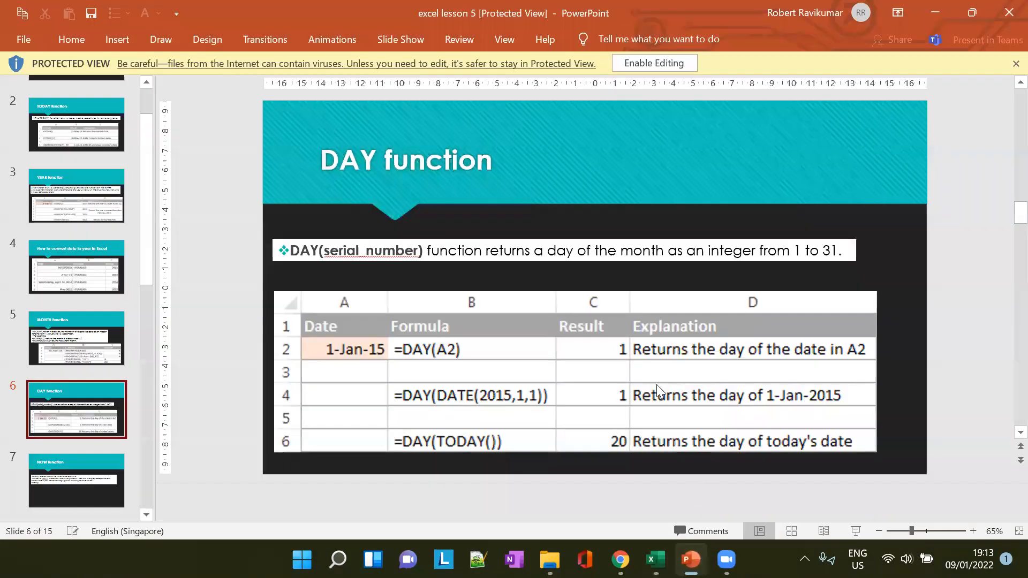
pyautogui.click(67, 345)
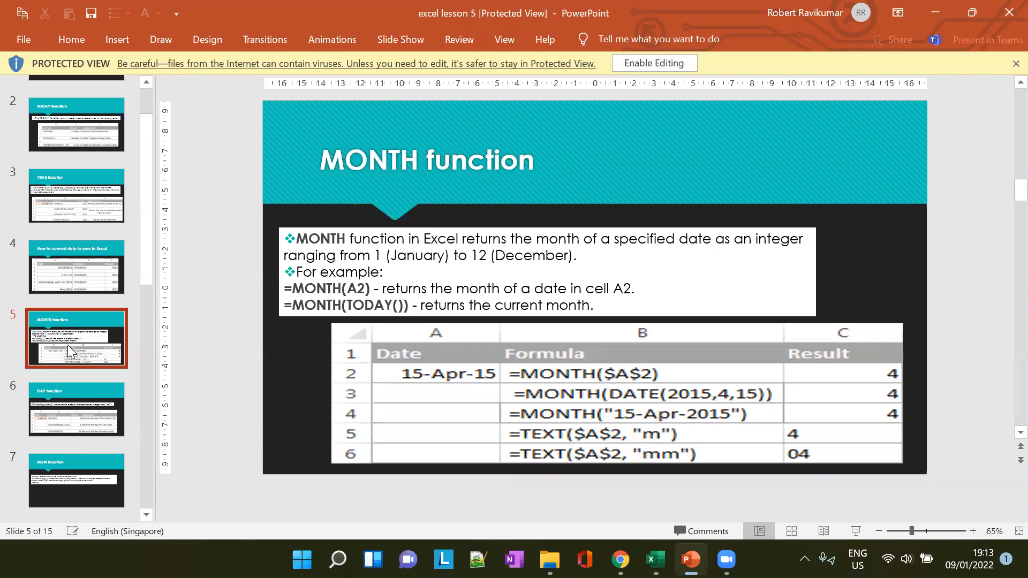
pyautogui.click(111, 281)
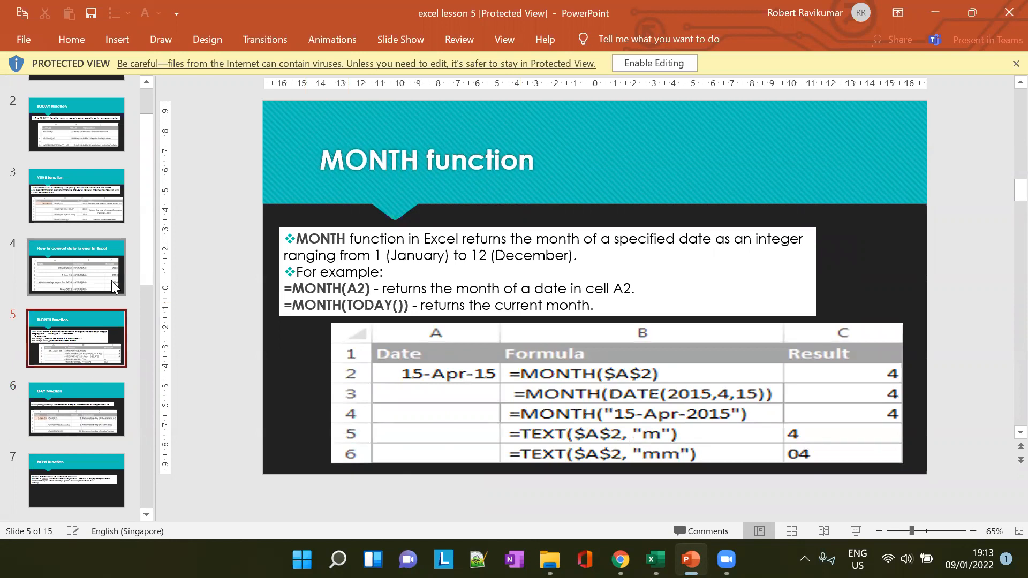
pyautogui.click(87, 400)
pyautogui.click(93, 357)
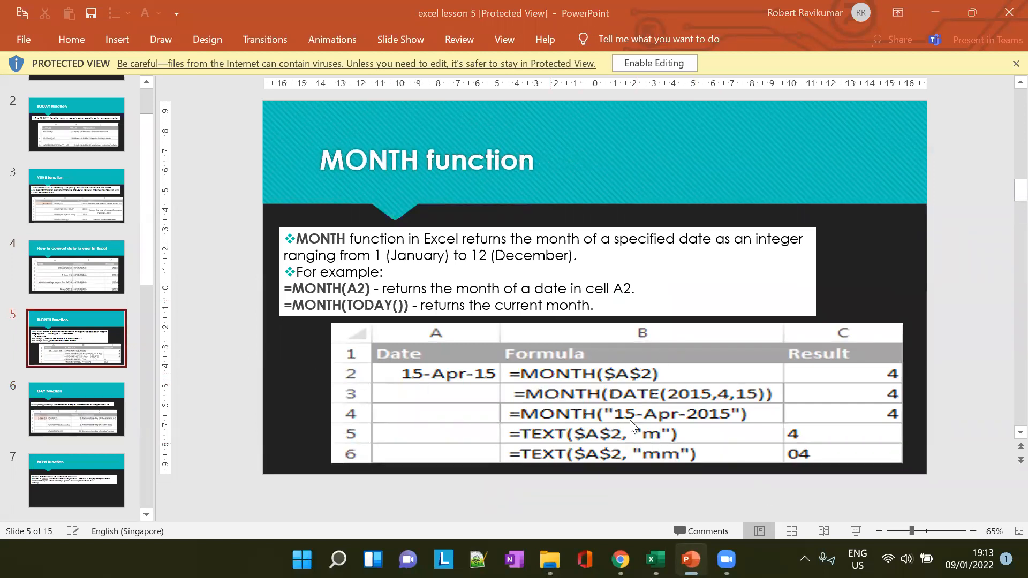
# Step: Begin a TEXT formula in cell H9 of the Excel practice workbook and check its arguments against the MONTH function slide
pyautogui.hotkey('alt', 'Tab')
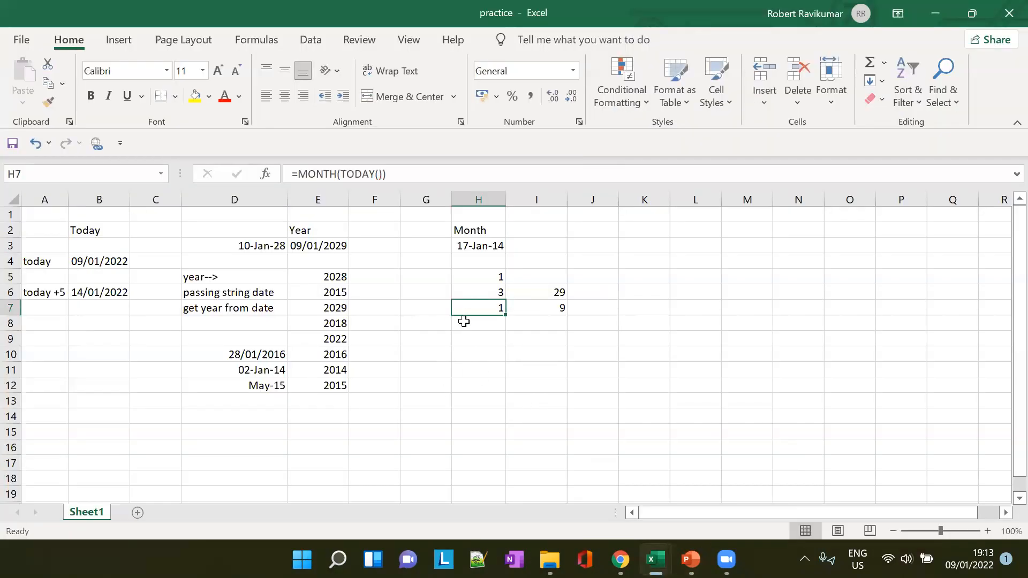
pyautogui.click(475, 325)
pyautogui.click(475, 344)
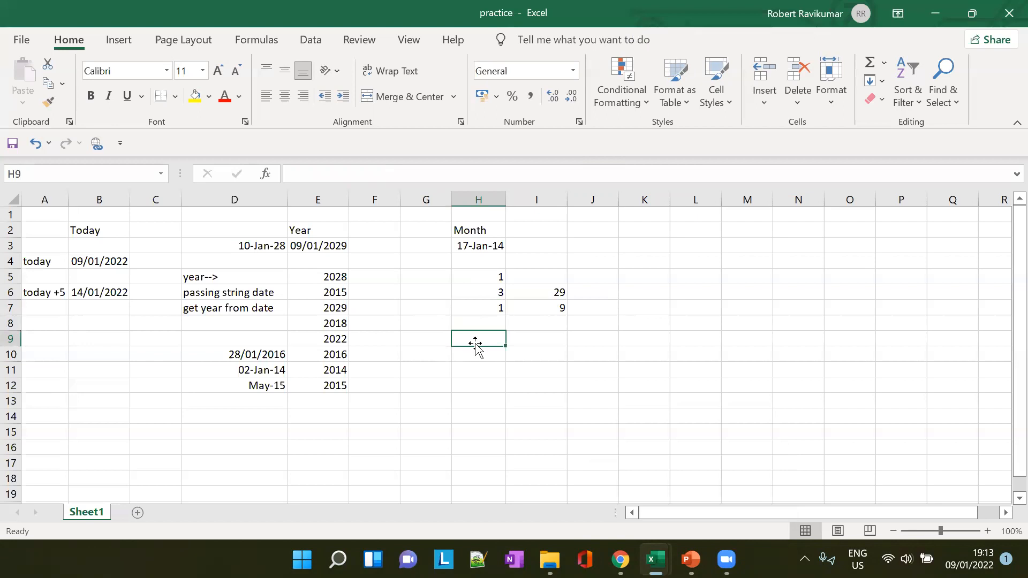
pyautogui.write('=TEXT')
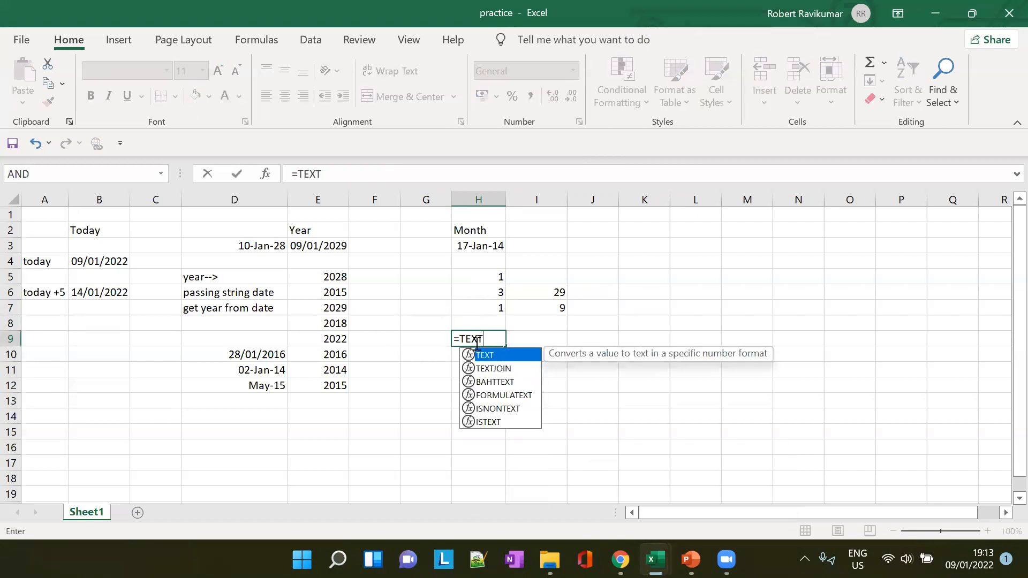
pyautogui.write('()')
pyautogui.press('Return')
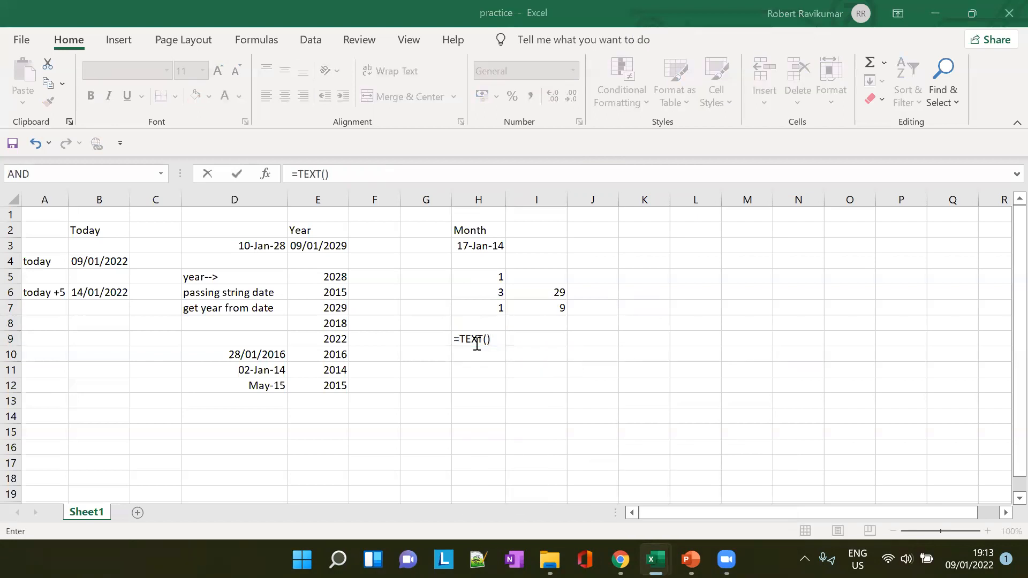
pyautogui.hotkey('alt', 'Tab')
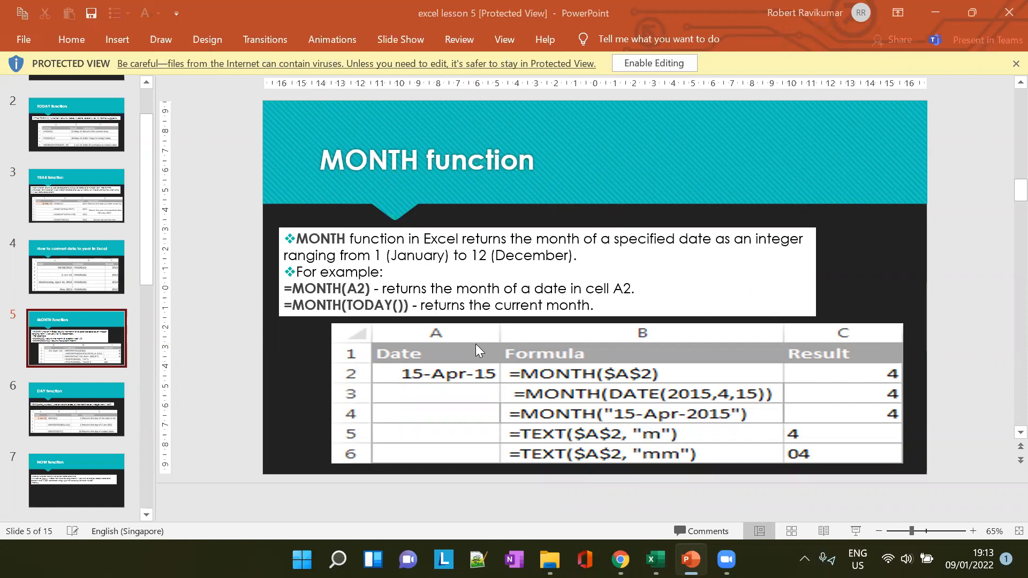
pyautogui.hotkey('alt', 'Tab')
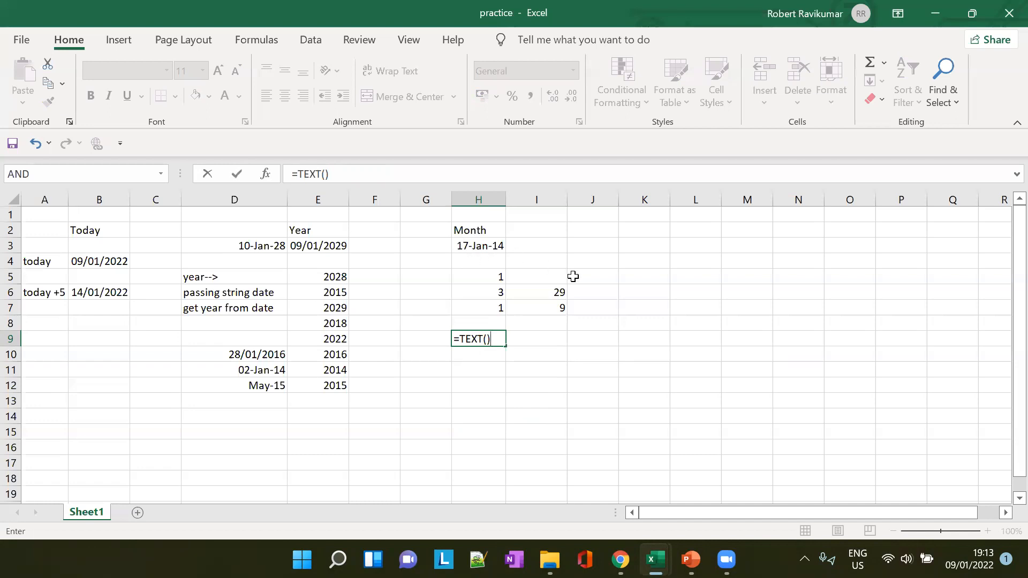
# Step: Complete the formula in H9 as =TEXT(H3,"m")
pyautogui.press('BackSpace')
pyautogui.write('H')
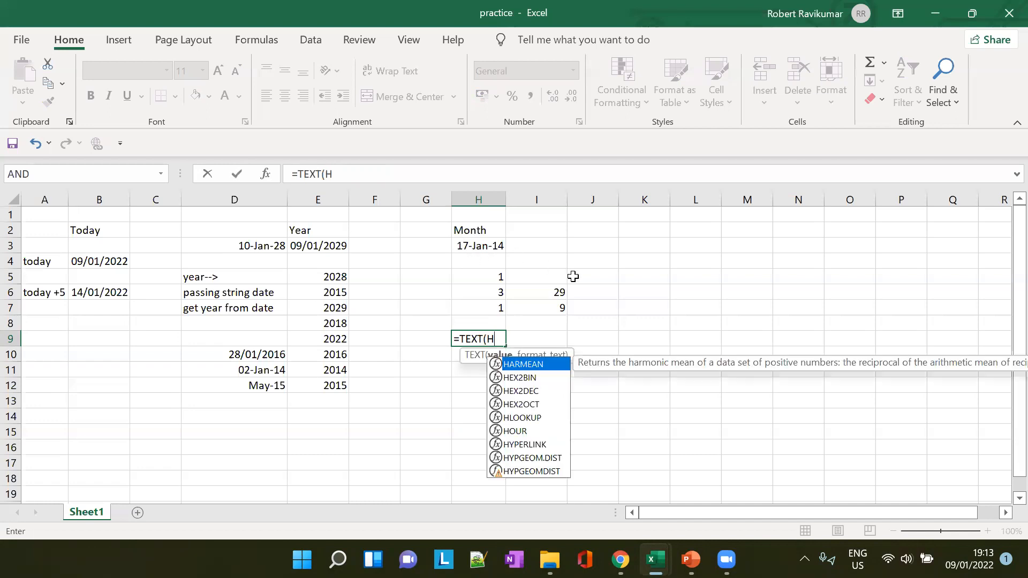
pyautogui.write('#,')
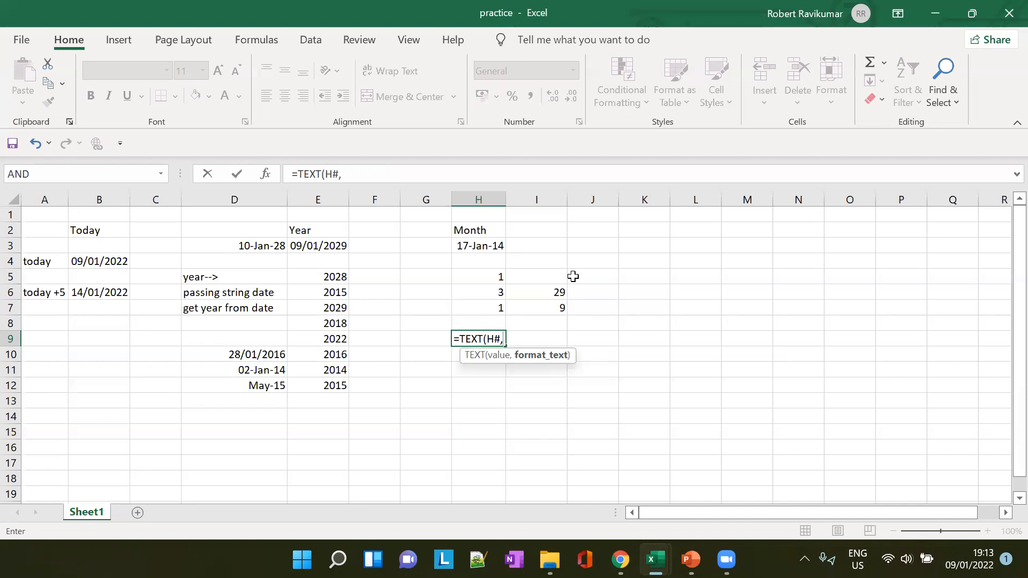
pyautogui.press('BackSpace')
pyautogui.press('BackSpace')
pyautogui.write('3')
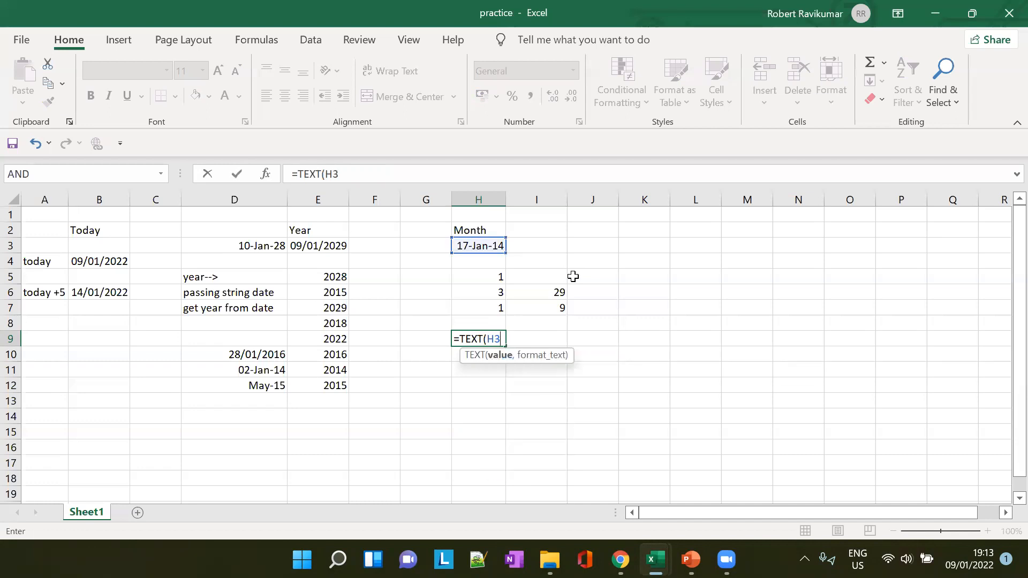
pyautogui.write(',""')
pyautogui.press('Left')
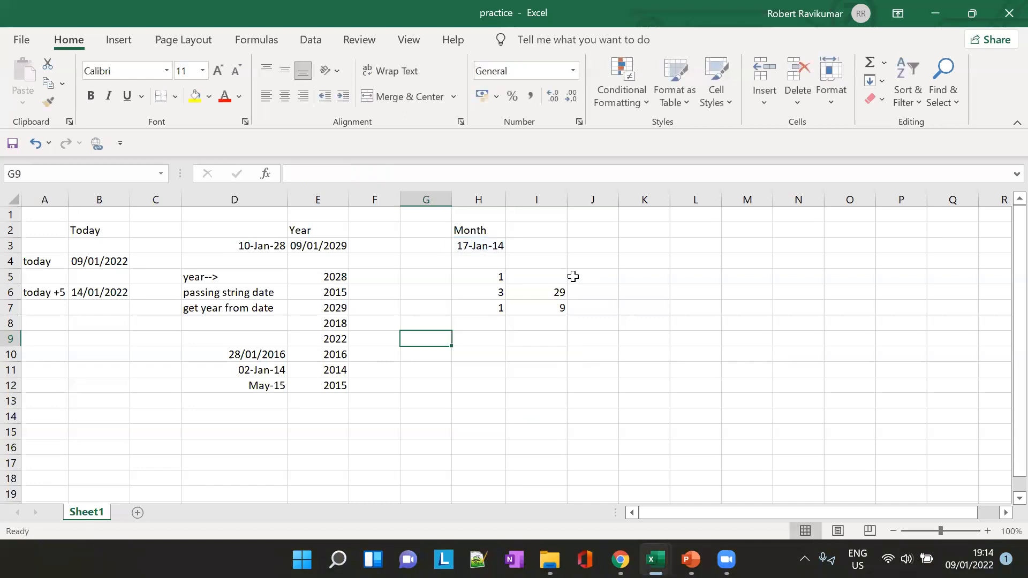
pyautogui.press('Right')
pyautogui.click(344, 174)
pyautogui.write('m')
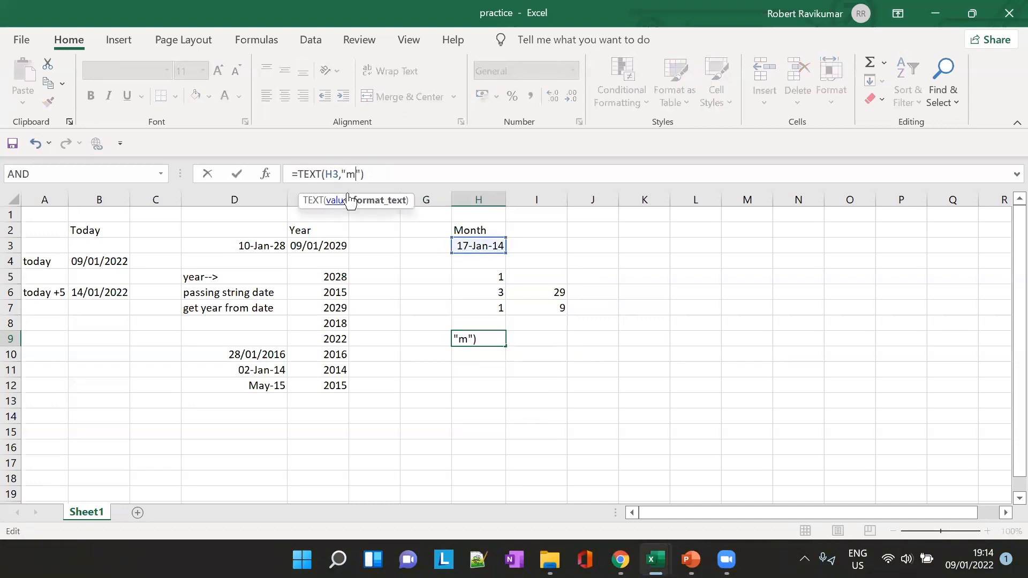
pyautogui.press('Tab')
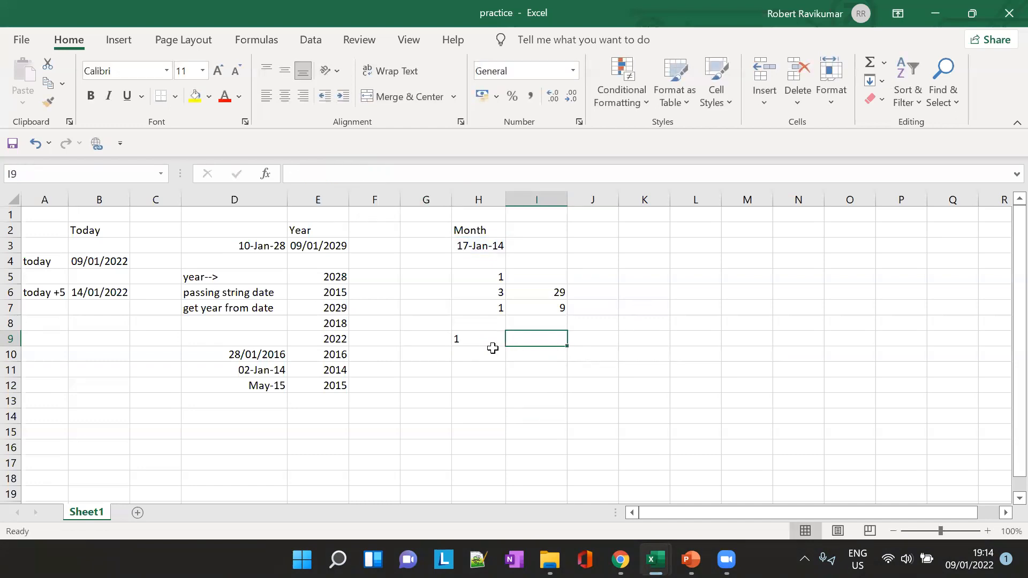
# Step: Change the date in H3 to 17/12/2014
pyautogui.click(484, 246)
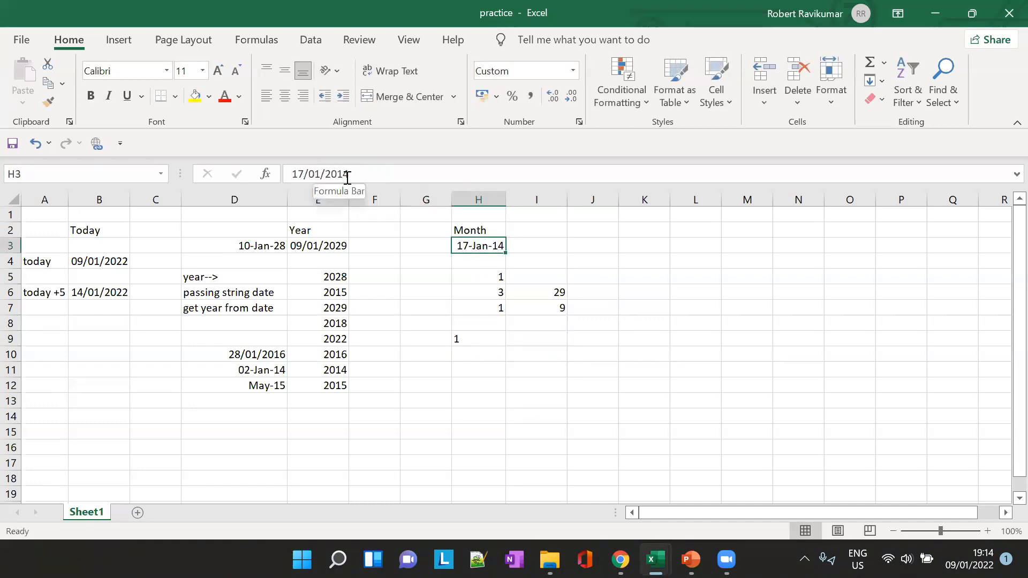
pyautogui.click(316, 174)
pyautogui.press('Delete')
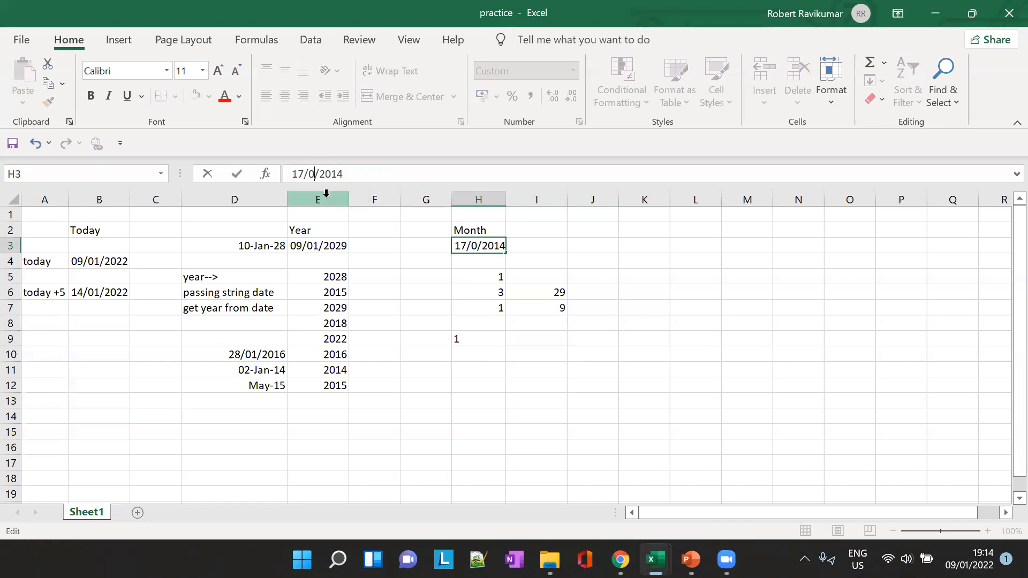
pyautogui.press('BackSpace')
pyautogui.write('12')
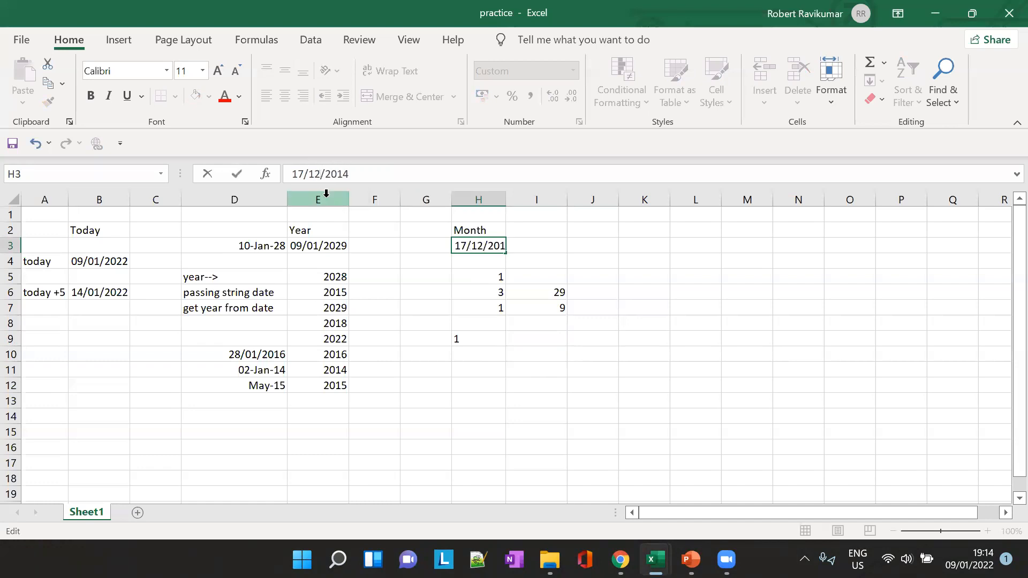
pyautogui.press('Tab')
# Step: Try the format code "mm" in the H9 TEXT formula and revert it to "m"
pyautogui.click(478, 340)
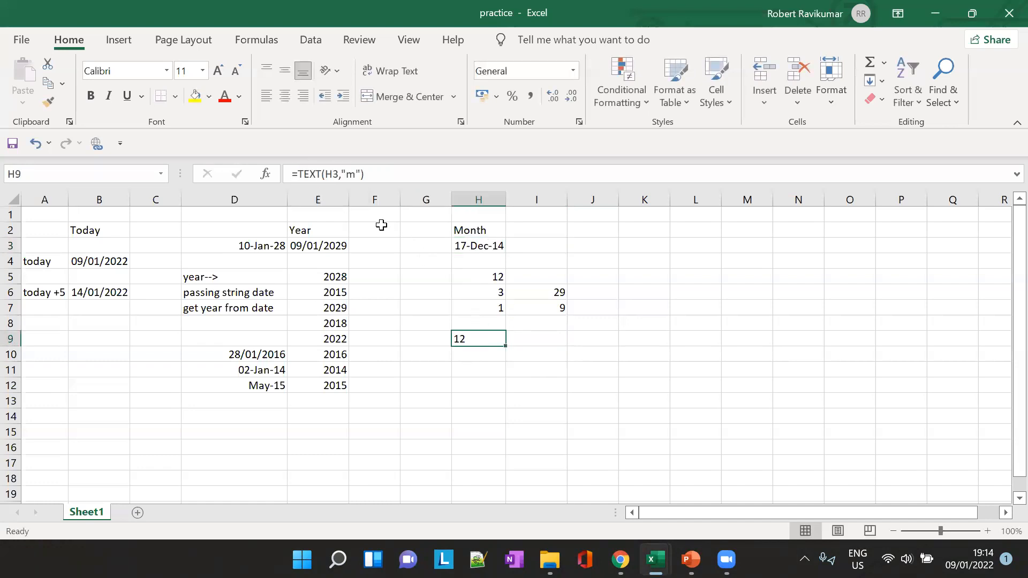
pyautogui.click(346, 172)
pyautogui.write('m')
pyautogui.press('Tab')
pyautogui.click(486, 338)
pyautogui.click(355, 174)
pyautogui.press('BackSpace')
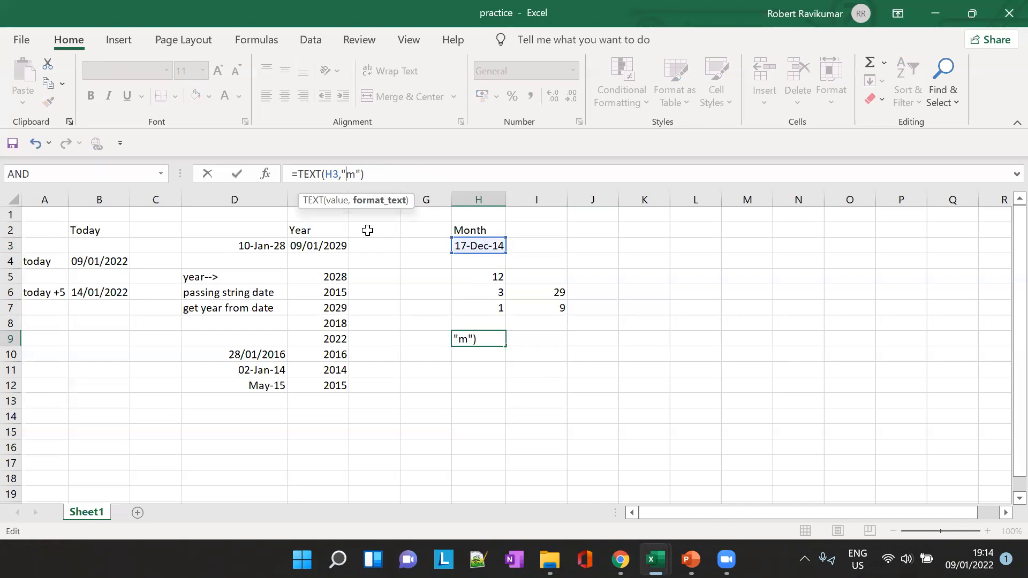
# Step: Change the date in H3 to 17/1/2014
pyautogui.click(487, 247)
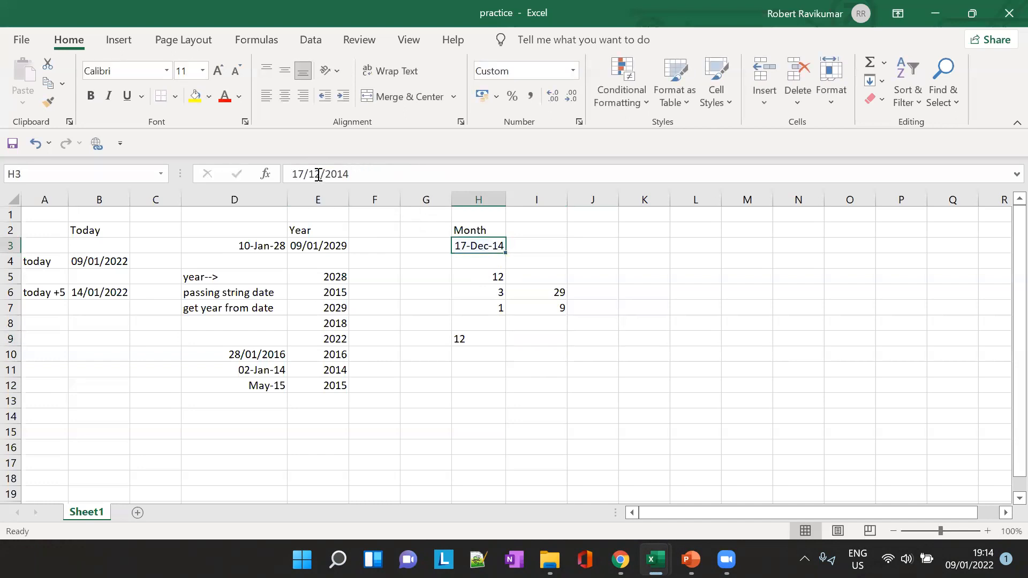
pyautogui.moveTo(318, 174); pyautogui.dragTo(319, 197)
pyautogui.press('BackSpace')
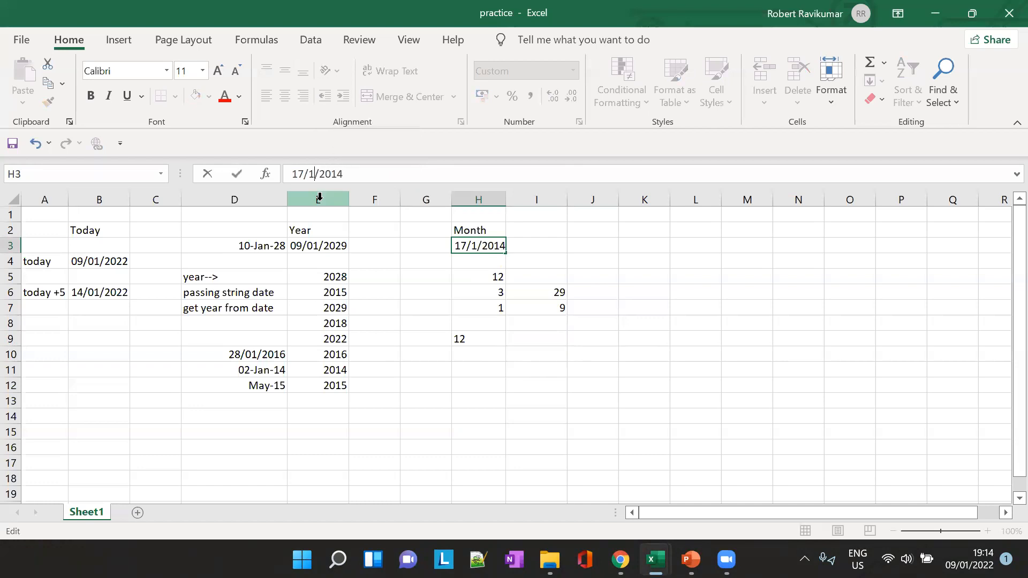
pyautogui.press('Tab')
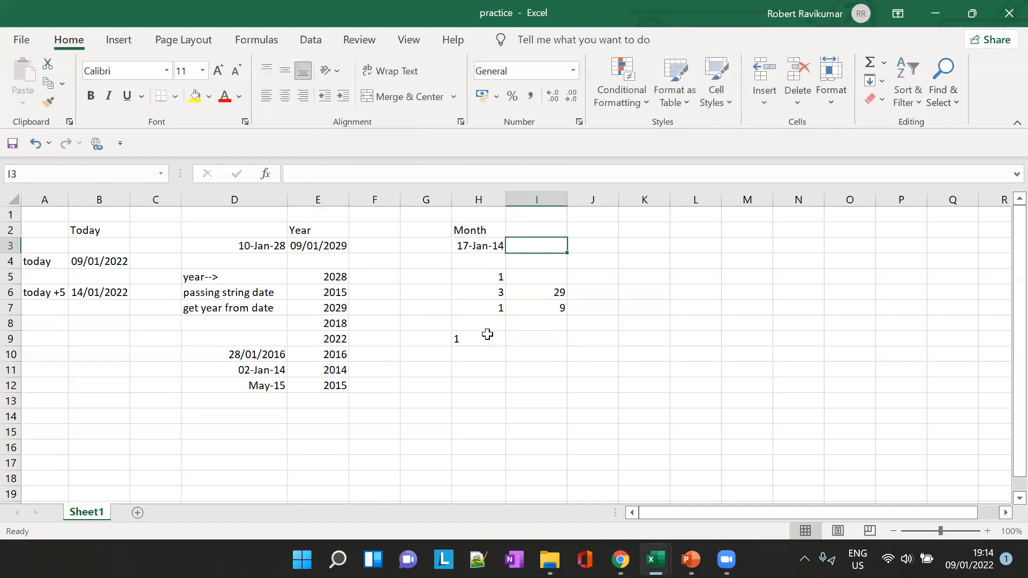
# Step: Change the formula in H9 to =TEXT(H3,"mm")
pyautogui.click(456, 338)
pyautogui.click(353, 177)
pyautogui.write('m')
pyautogui.press('Tab')
pyautogui.click(480, 340)
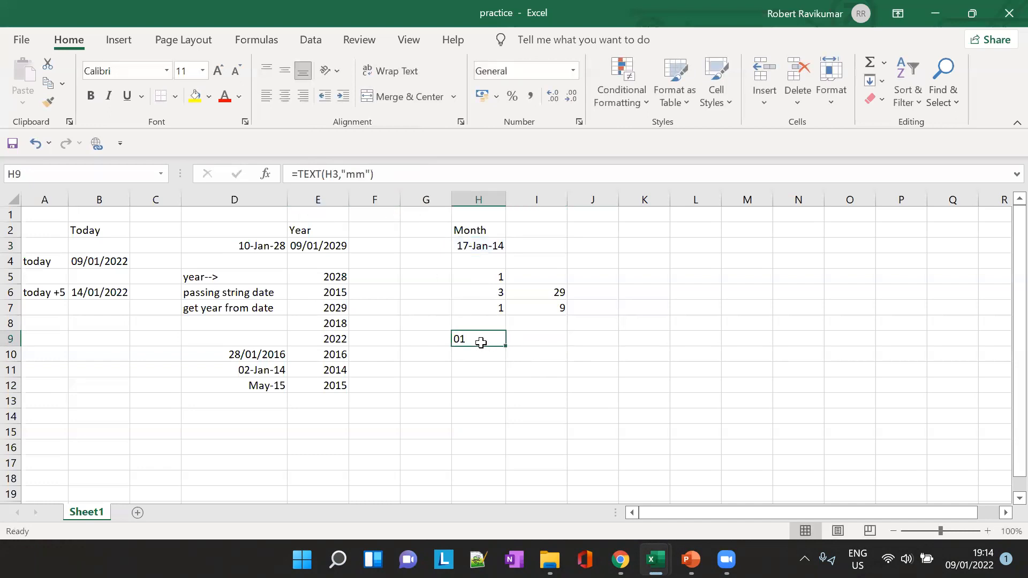
pyautogui.click(482, 354)
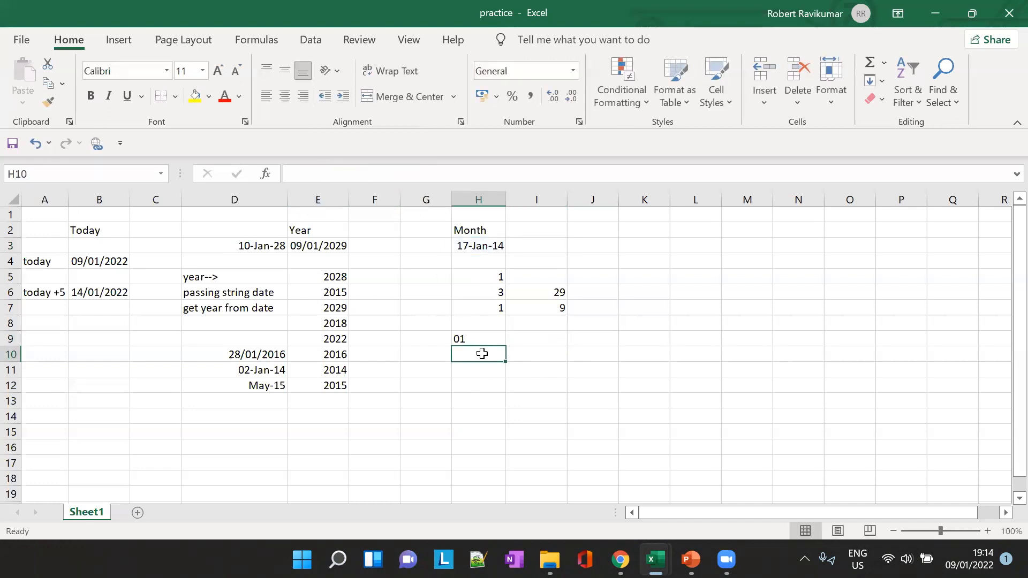
pyautogui.write('=')
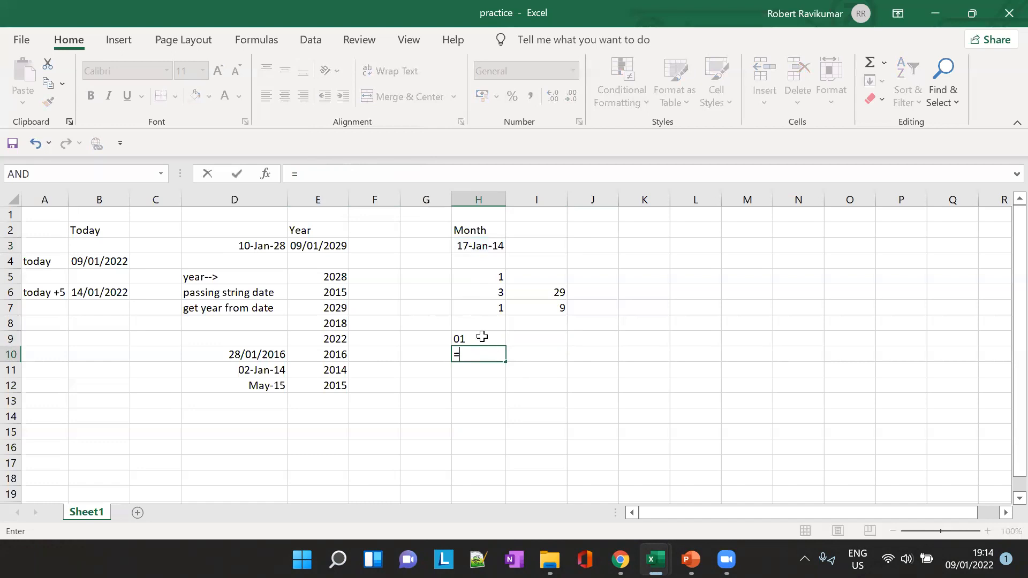
pyautogui.click(482, 336)
pyautogui.press('Escape')
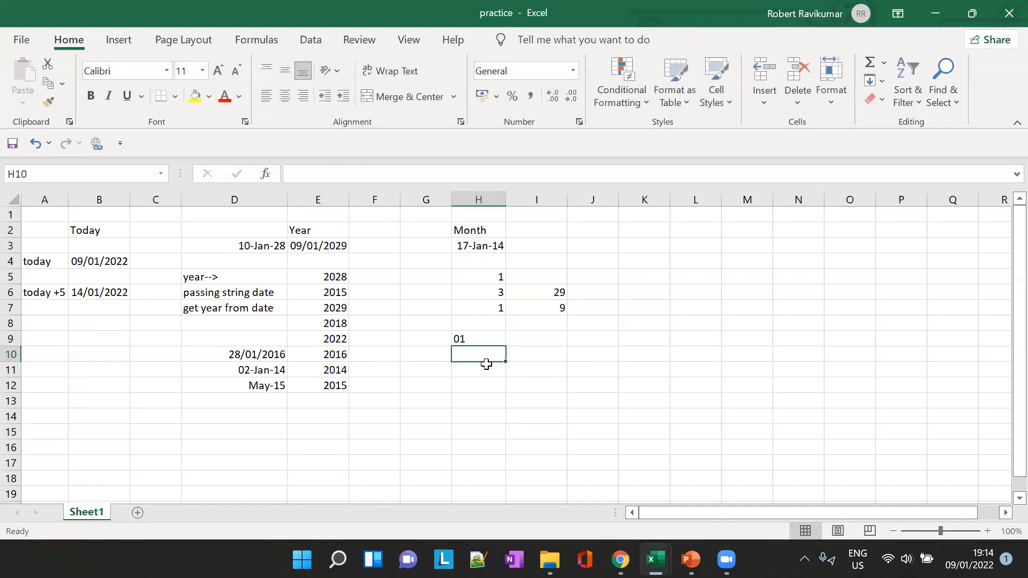
# Step: Try to copy the TEXT formula from H9 into H10, and undo the resulting edit to H9
pyautogui.click(476, 337)
pyautogui.moveTo(386, 168); pyautogui.dragTo(169, 172)
pyautogui.hotkey('ctrl', 'c')
pyautogui.write('=TEXT(H3,"mm')
pyautogui.click(468, 351)
pyautogui.hotkey('ctrl', 'v')
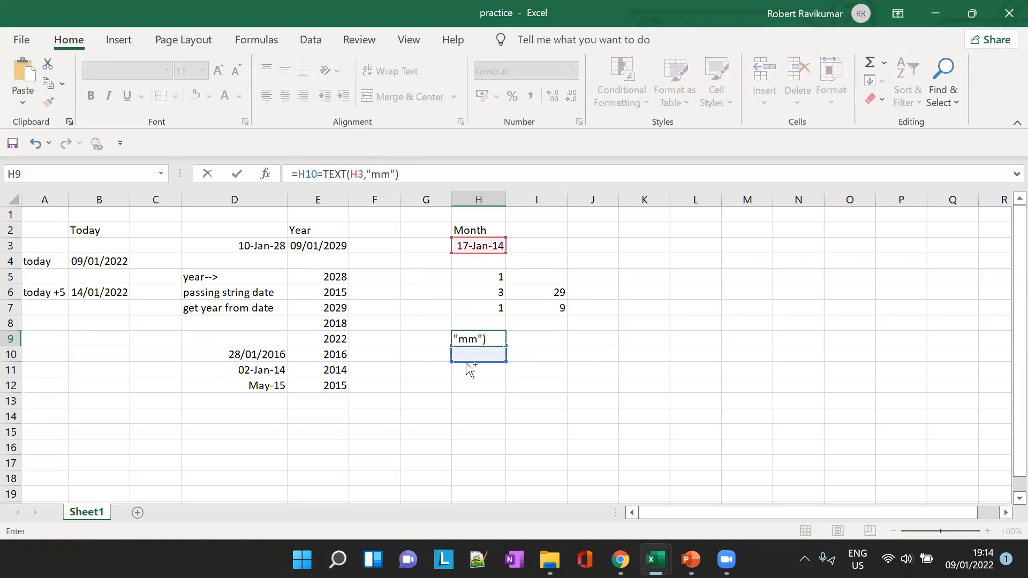
pyautogui.press('Return')
pyautogui.click(483, 340)
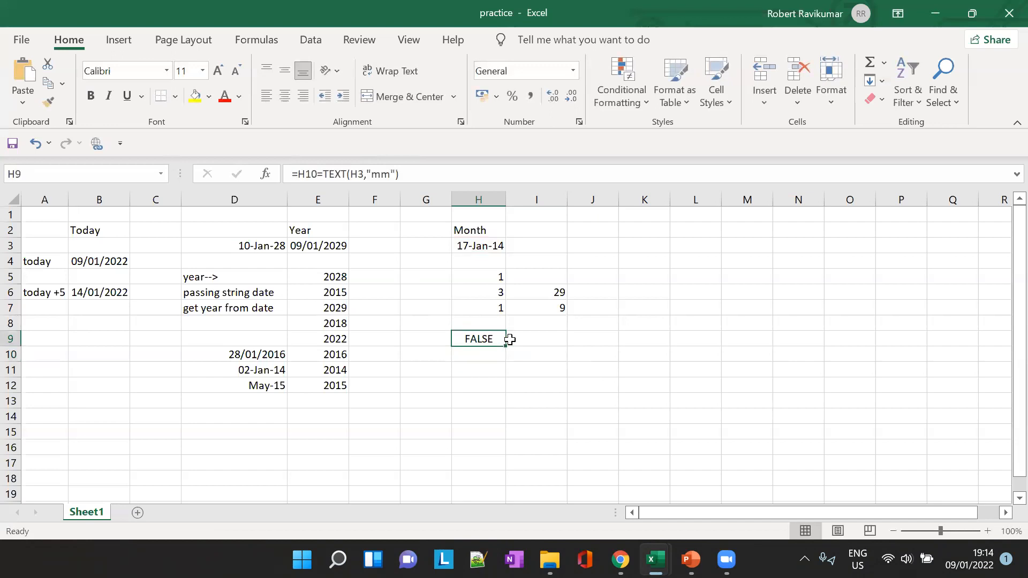
pyautogui.hotkey('ctrl', 'z')
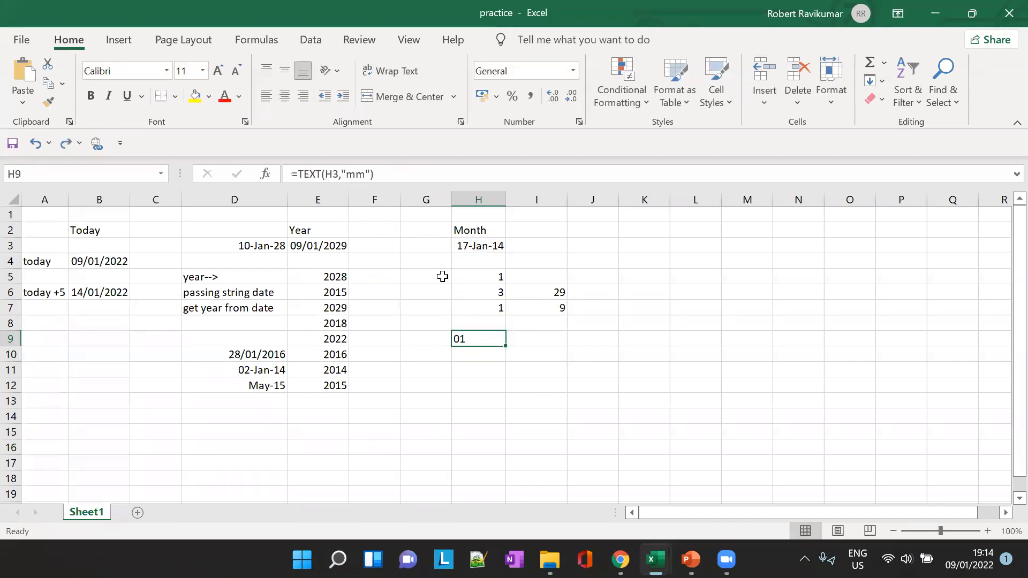
# Step: Fill the H9 TEXT formula down into H10, change its format code to "m", and compare the two formulas
pyautogui.moveTo(505, 346); pyautogui.dragTo(473, 355)
pyautogui.click(473, 355)
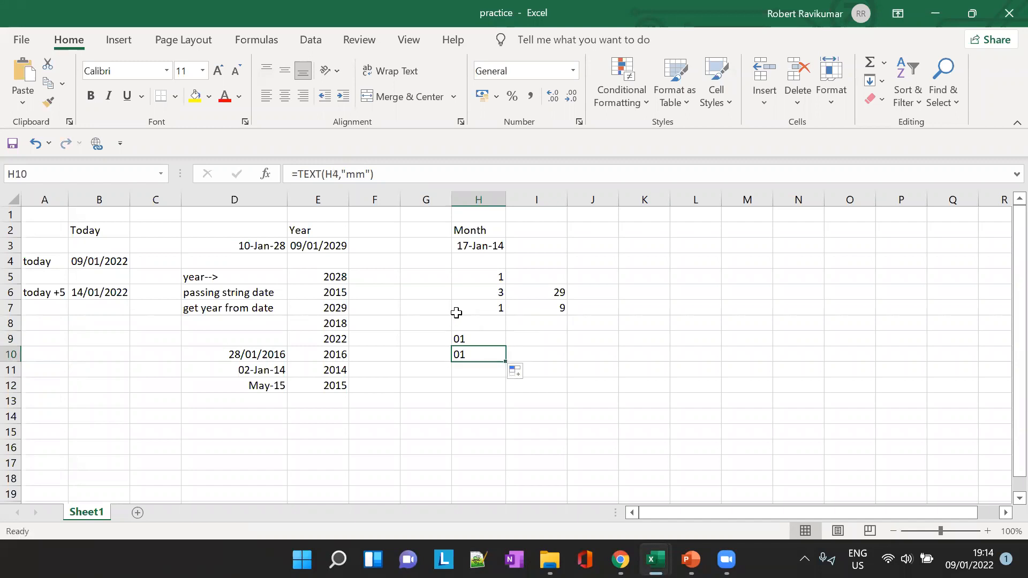
pyautogui.click(349, 174)
pyautogui.press('BackSpace')
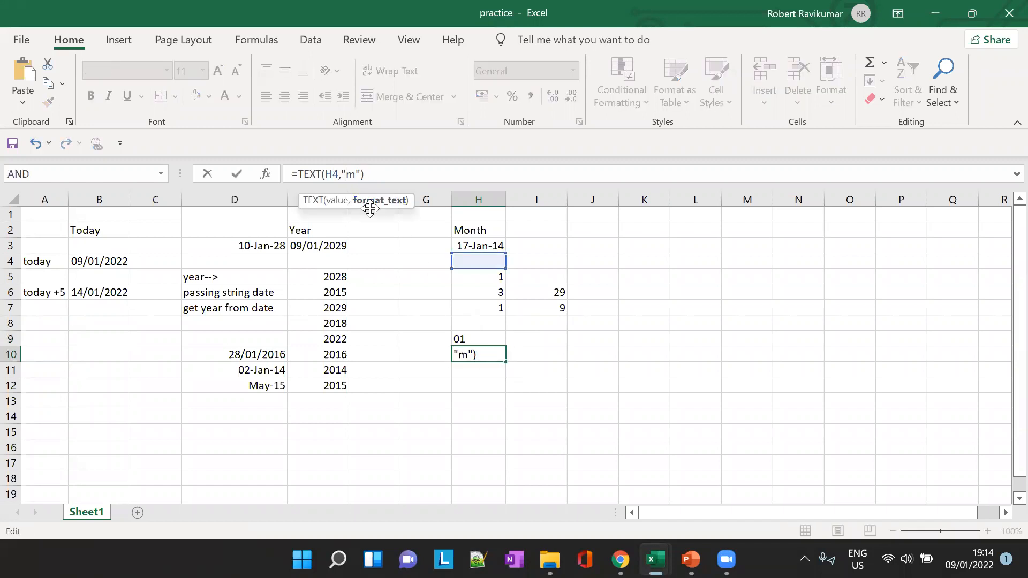
pyautogui.press('Tab')
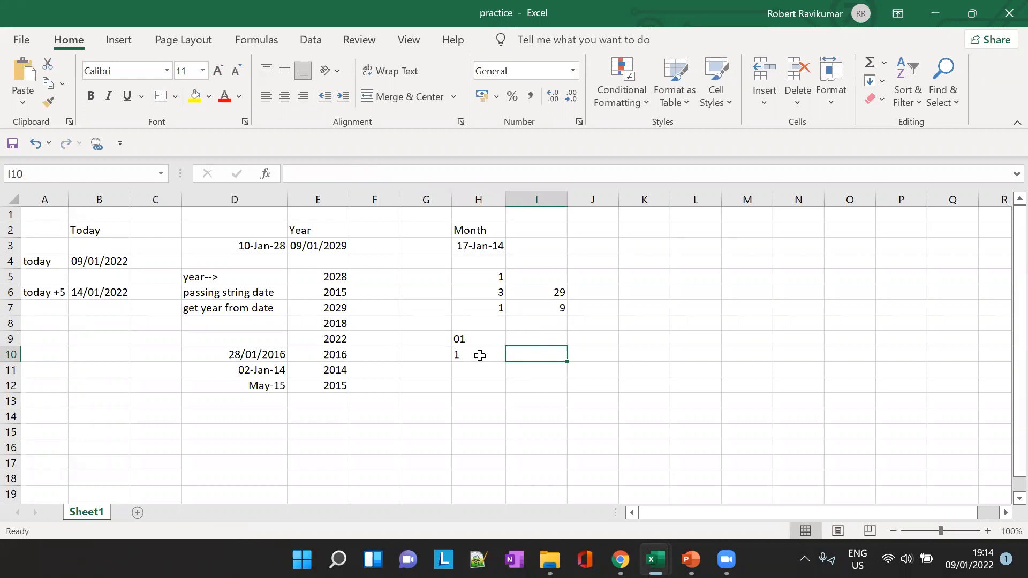
pyautogui.click(470, 338)
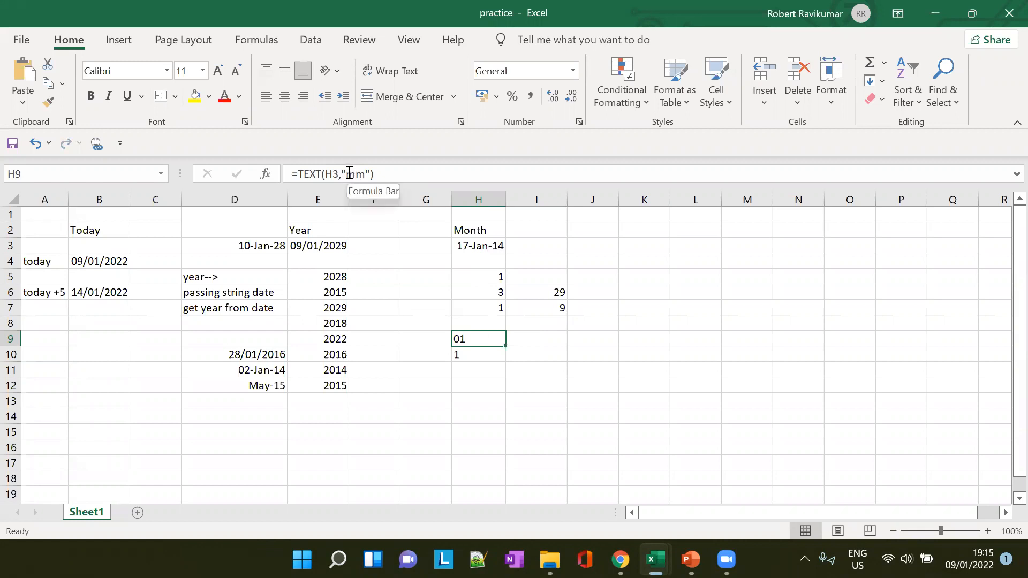
pyautogui.click(460, 354)
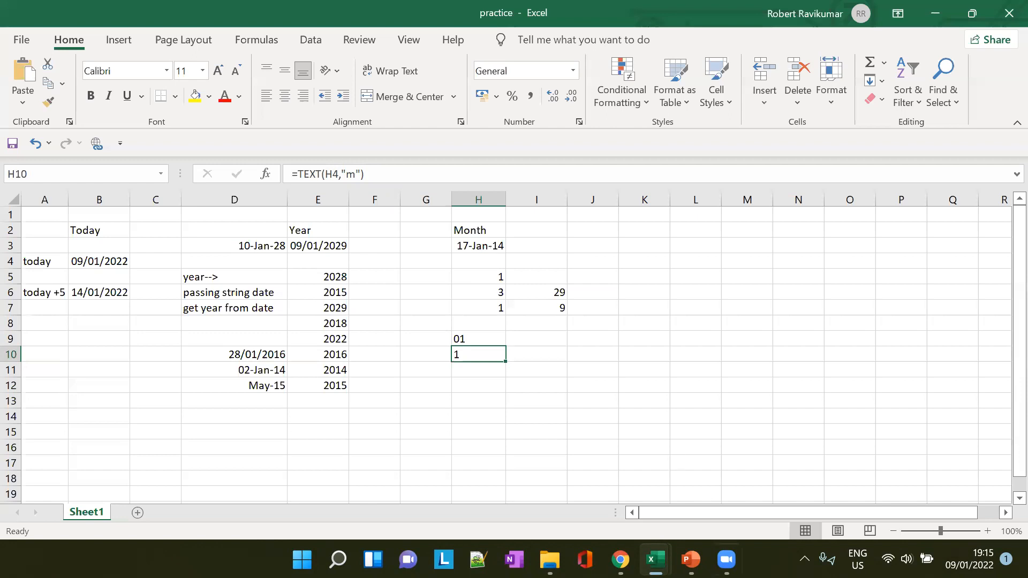
# Step: Switch to the PowerPoint lesson to read the DAY function slide, and return to the Excel practice workbook
pyautogui.click(691, 559)
pyautogui.click(63, 430)
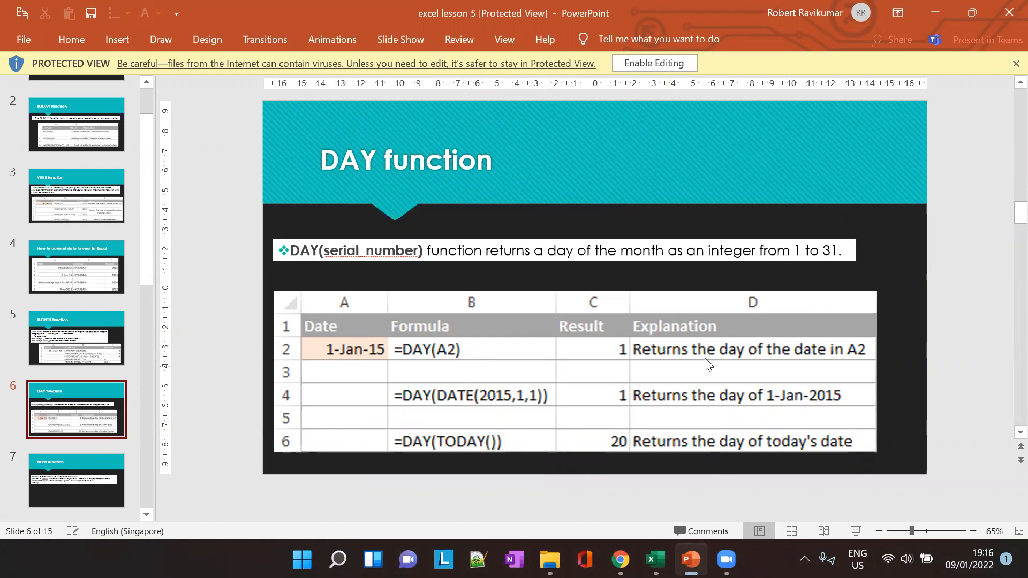
pyautogui.hotkey('alt', 'Tab')
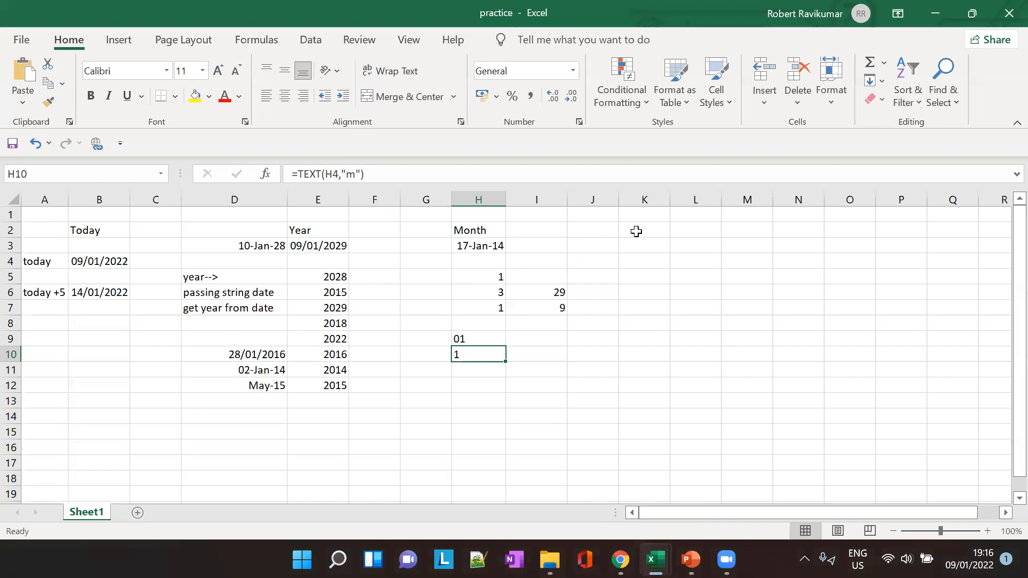
# Step: Enter the heading "Day" in cell I2, next to the Month heading
pyautogui.click(554, 231)
pyautogui.write('DA')
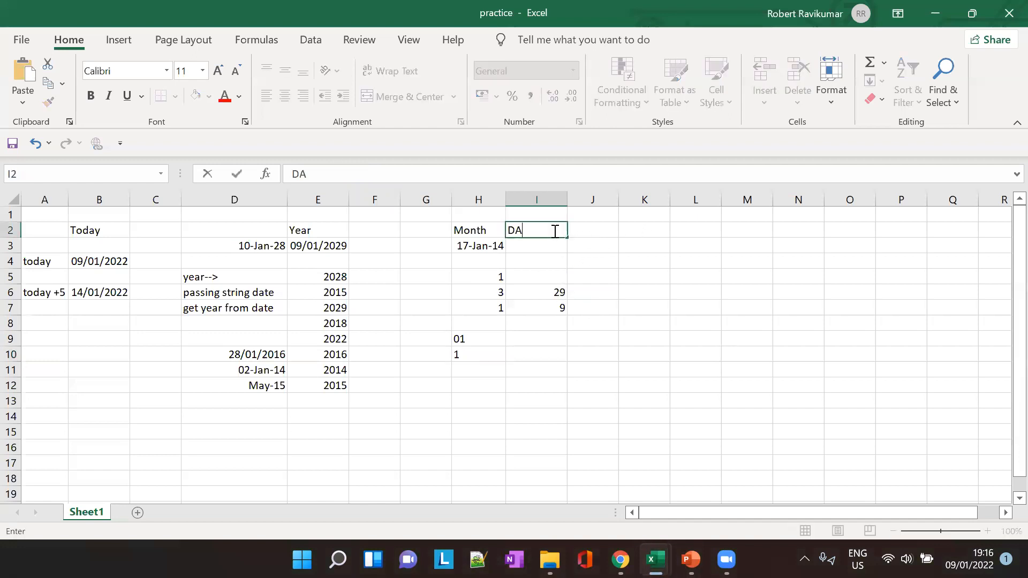
pyautogui.write('TY')
pyautogui.press('BackSpace')
pyautogui.press('BackSpace')
pyautogui.write('y')
pyautogui.click(546, 249)
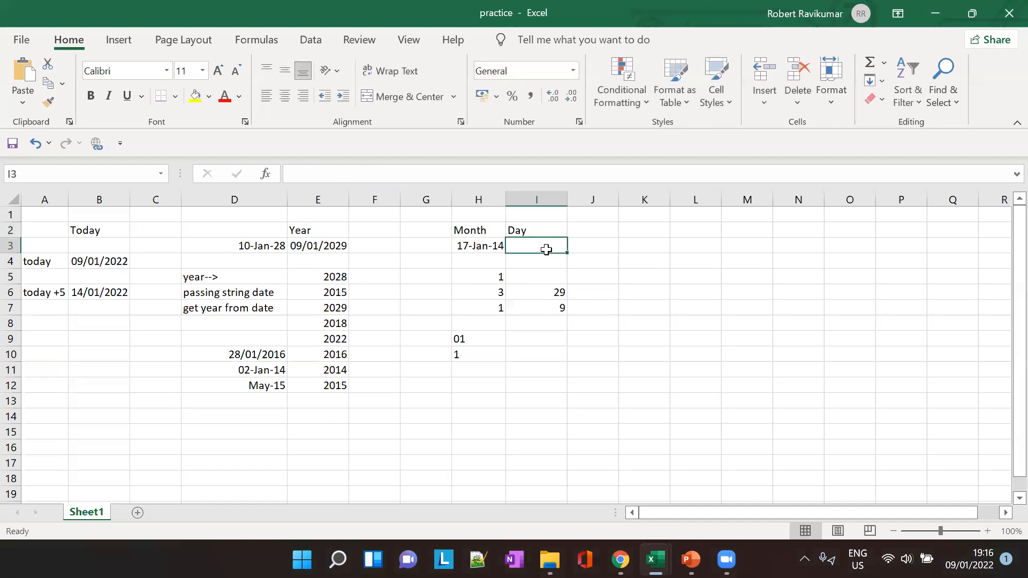
# Step: Format the heading row A2:I2 with automatic font colour and a light gold fill
pyautogui.moveTo(54, 232); pyautogui.dragTo(551, 225)
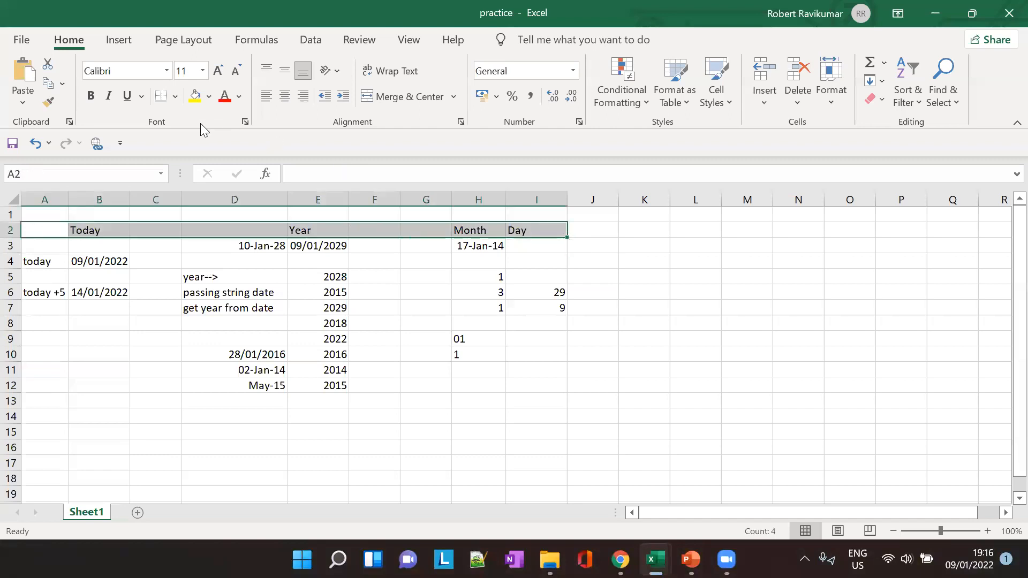
pyautogui.click(239, 96)
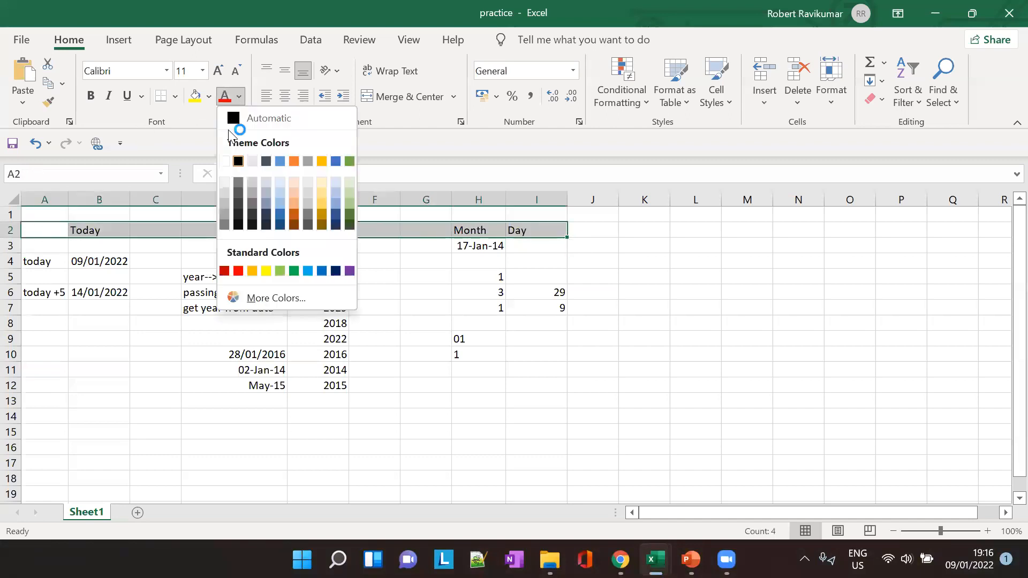
pyautogui.click(303, 119)
pyautogui.click(209, 96)
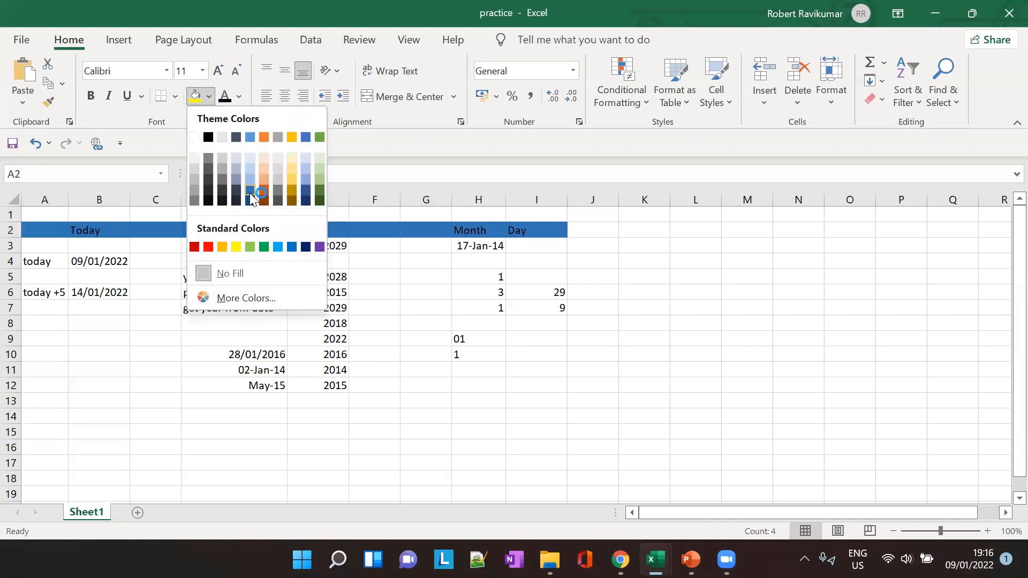
pyautogui.click(249, 193)
pyautogui.click(209, 97)
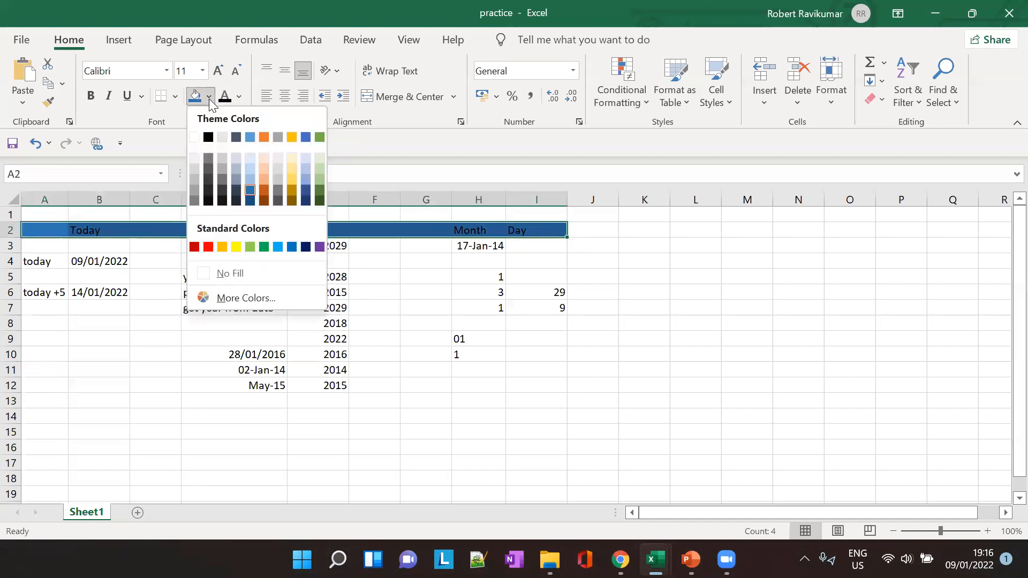
pyautogui.click(290, 171)
pyautogui.click(542, 231)
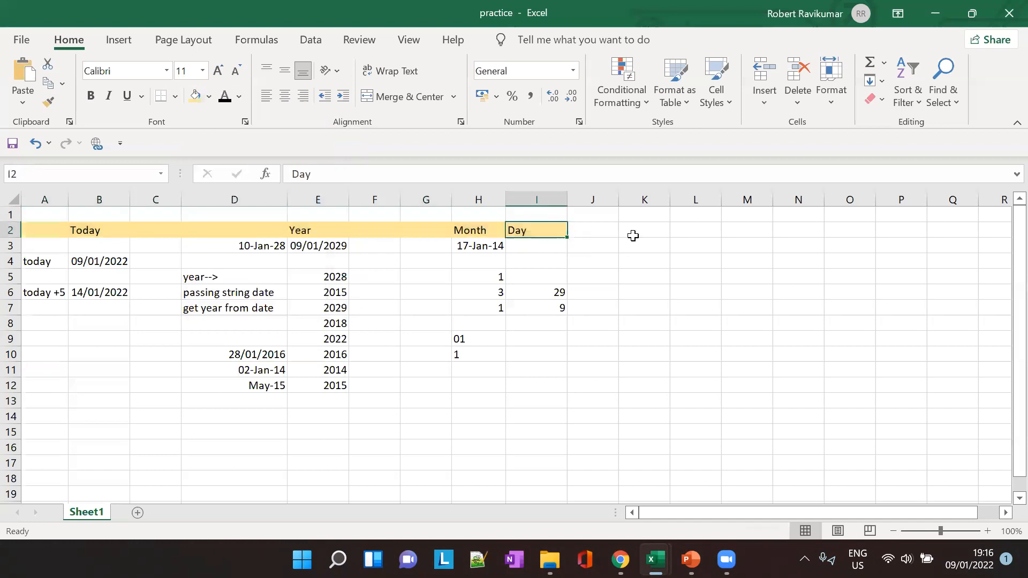
# Step: Enter the date 18-Jan-2015 in cell I3 below the Day heading
pyautogui.click(545, 248)
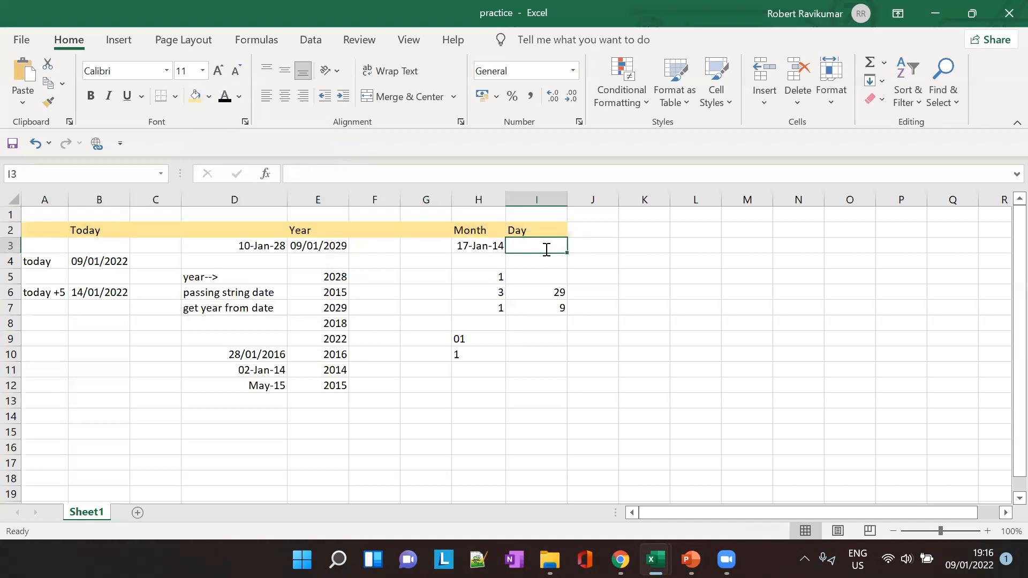
pyautogui.write('18-Jan-015')
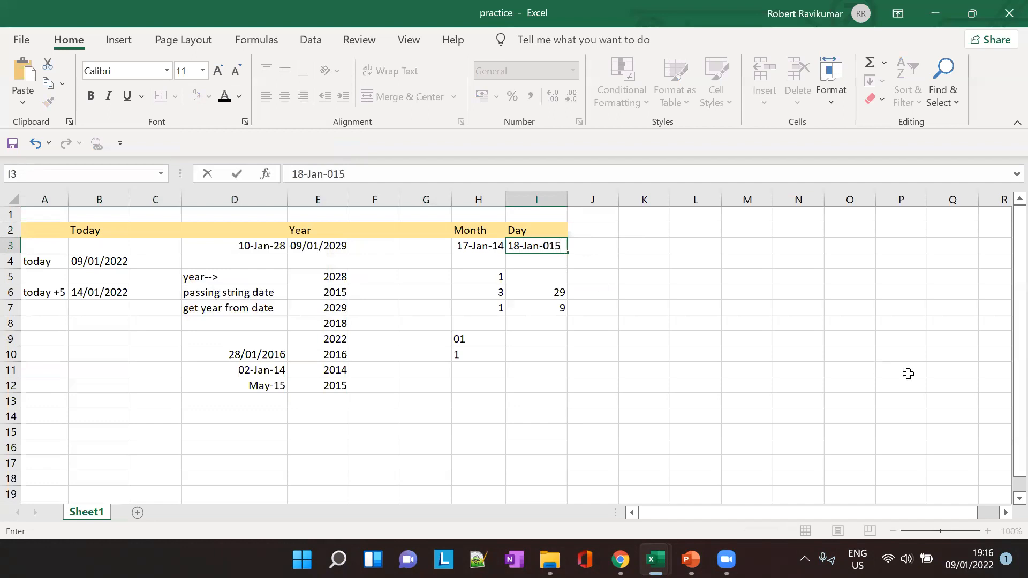
pyautogui.press('Left')
pyautogui.press('Left')
pyautogui.press('Right')
pyautogui.press('Right')
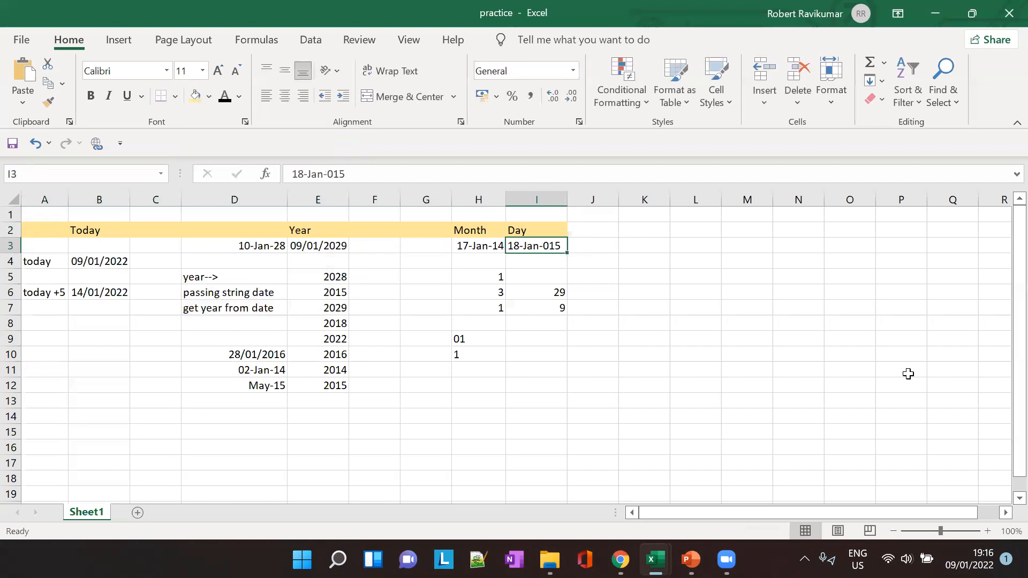
pyautogui.click(332, 174)
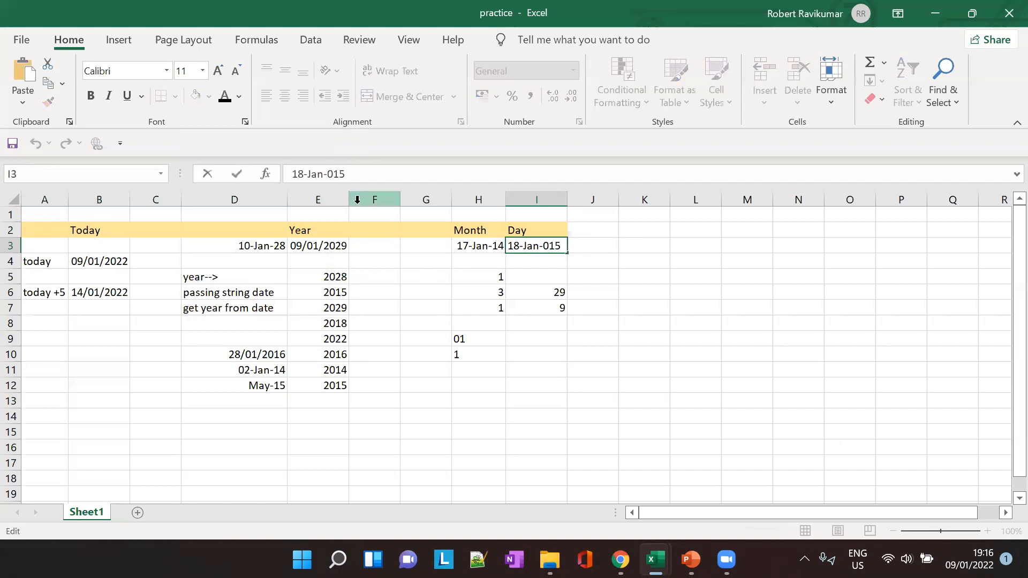
pyautogui.write('2')
pyautogui.press('Tab')
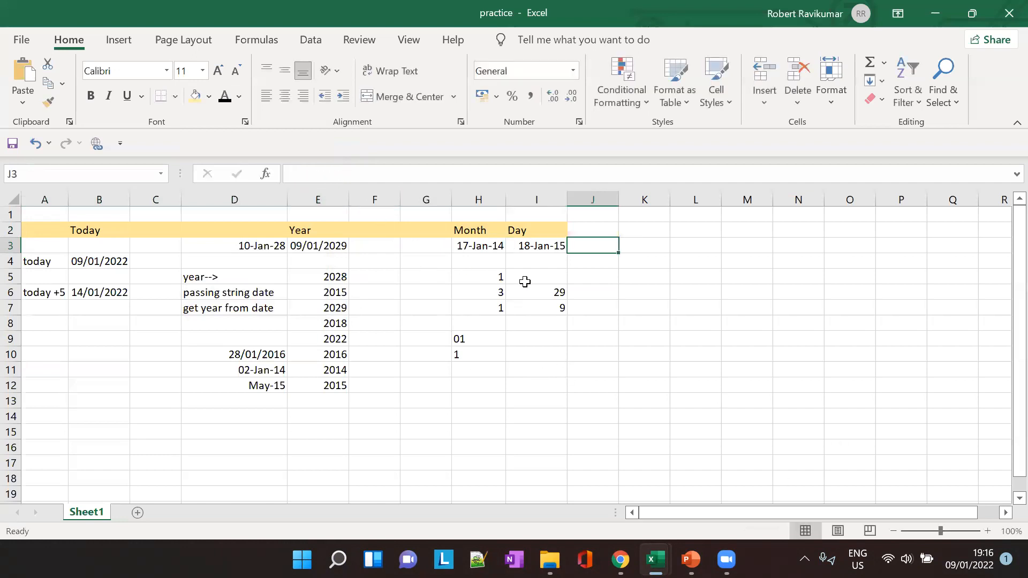
# Step: Extract the day from the date in I3 with the formula =DAY(I3) in cell I5
pyautogui.click(553, 282)
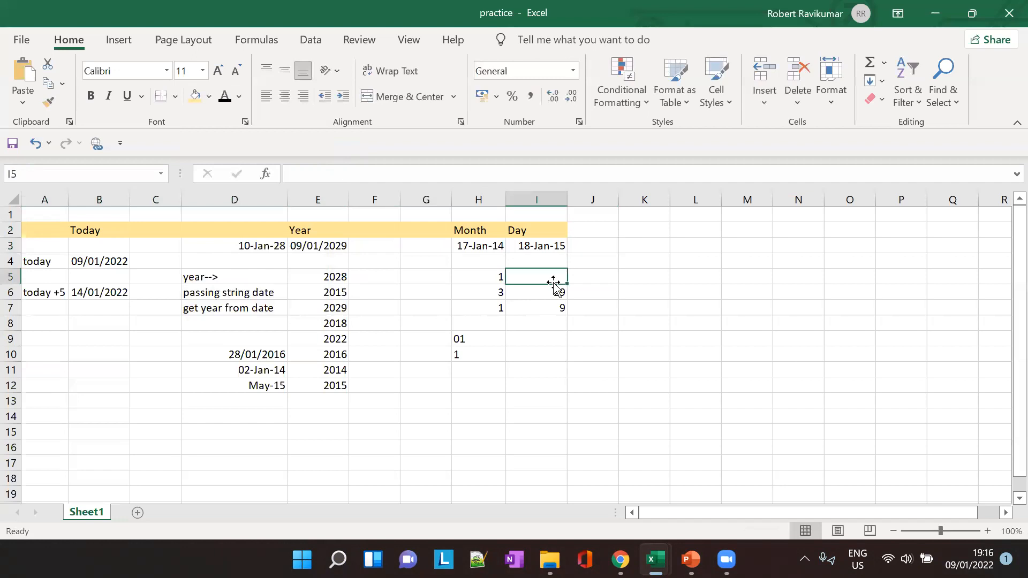
pyautogui.write('=')
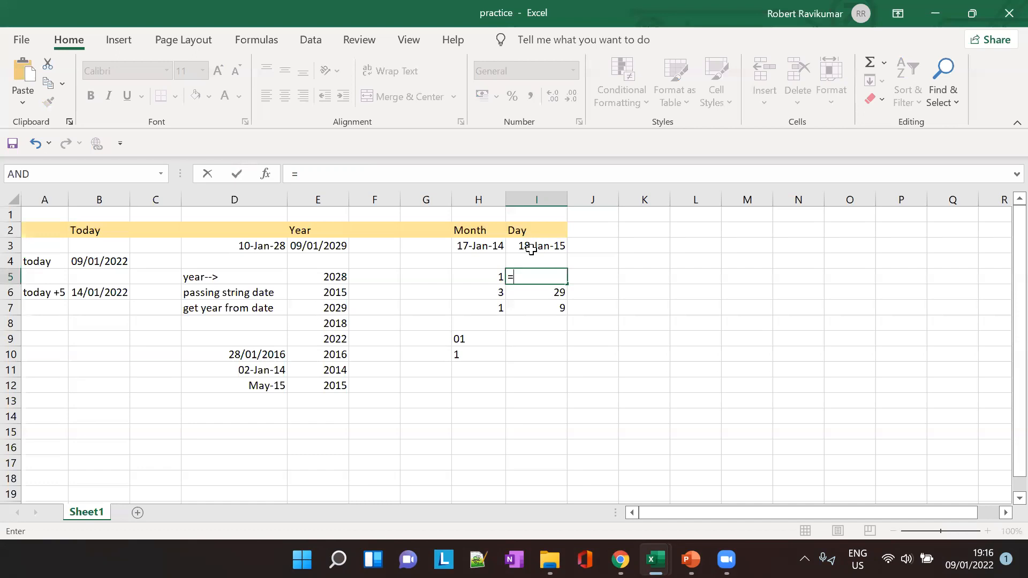
pyautogui.write('DAY(')
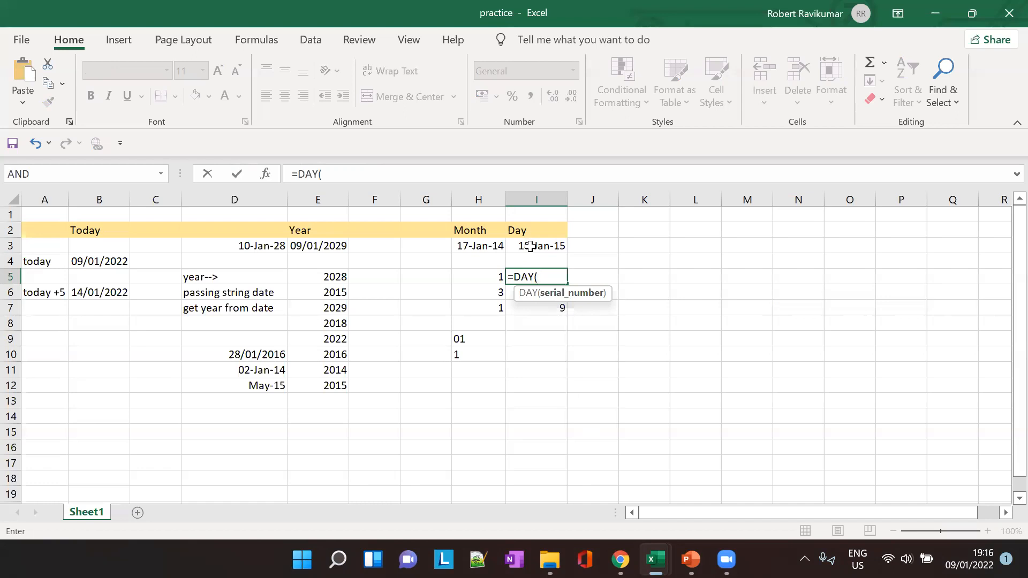
pyautogui.write('I3)')
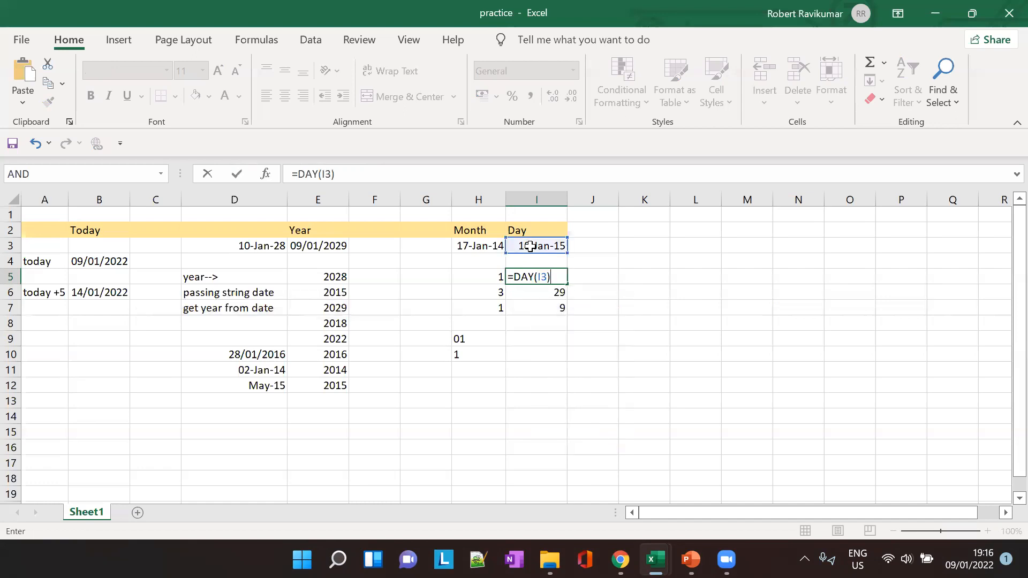
pyautogui.click(585, 280)
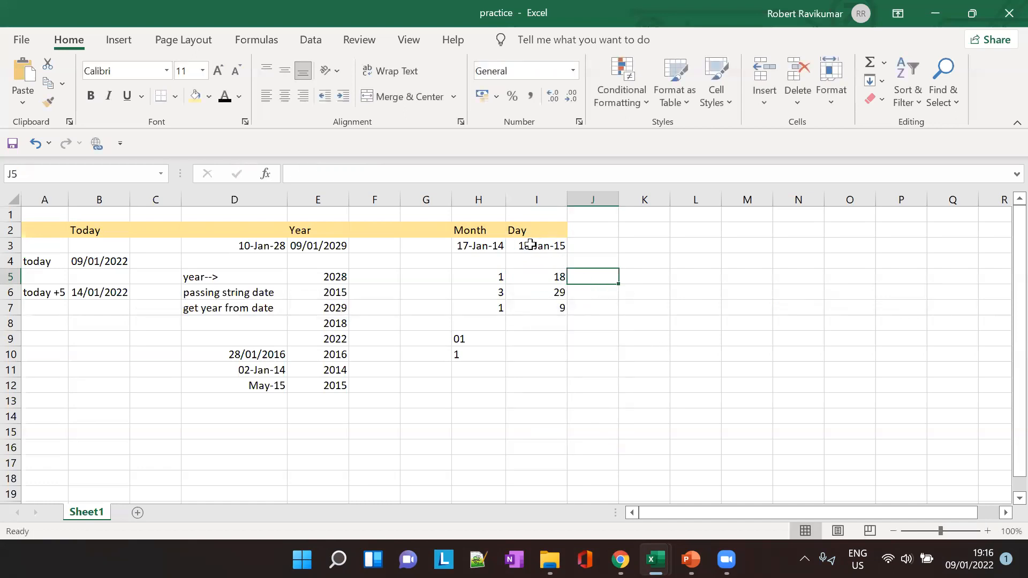
# Step: Examine the DAY formulas in cells I6 and I7, looking at the nested DATE and TODAY arguments
pyautogui.click(542, 294)
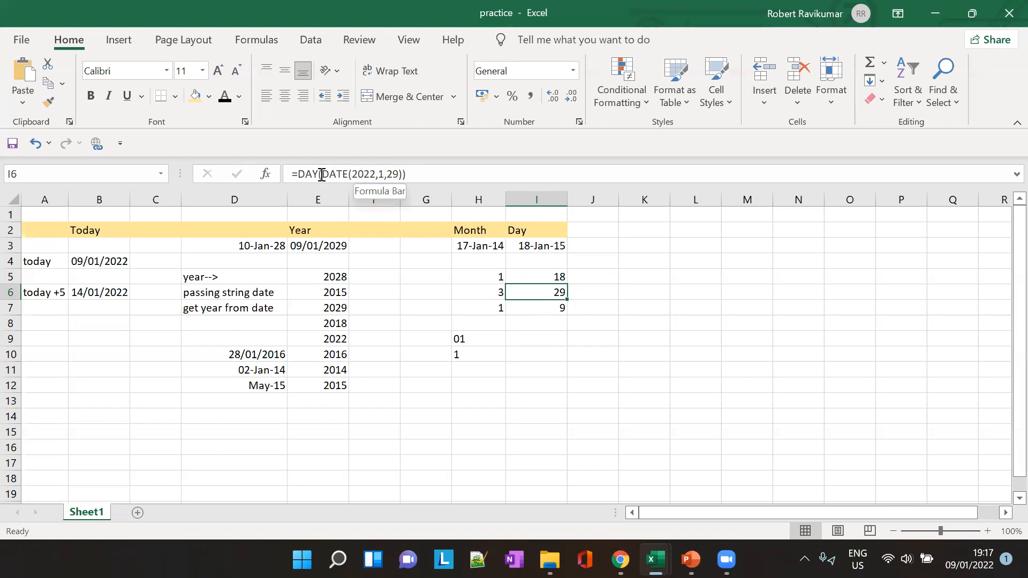
pyautogui.moveTo(323, 176); pyautogui.dragTo(402, 177)
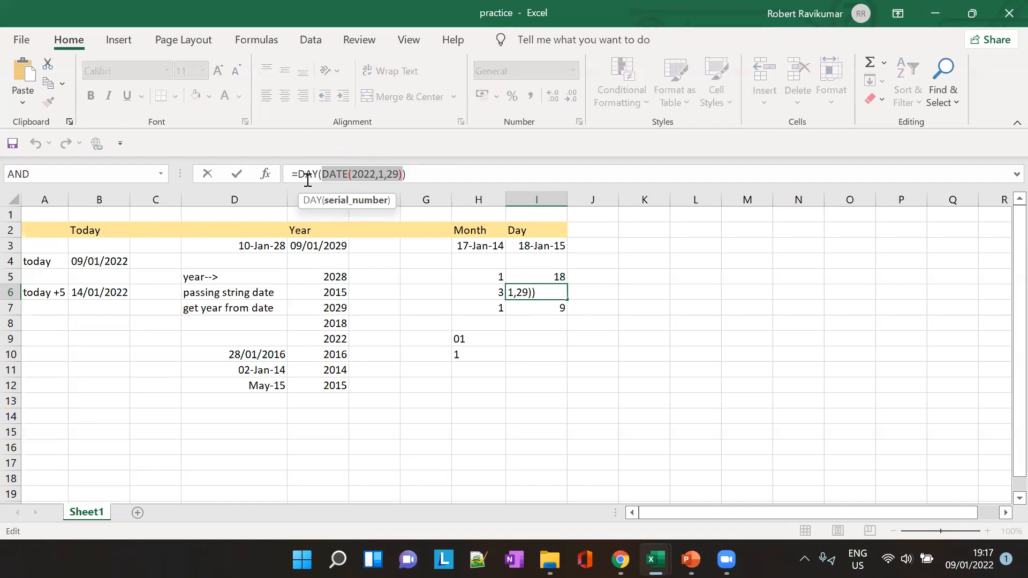
pyautogui.click(606, 296)
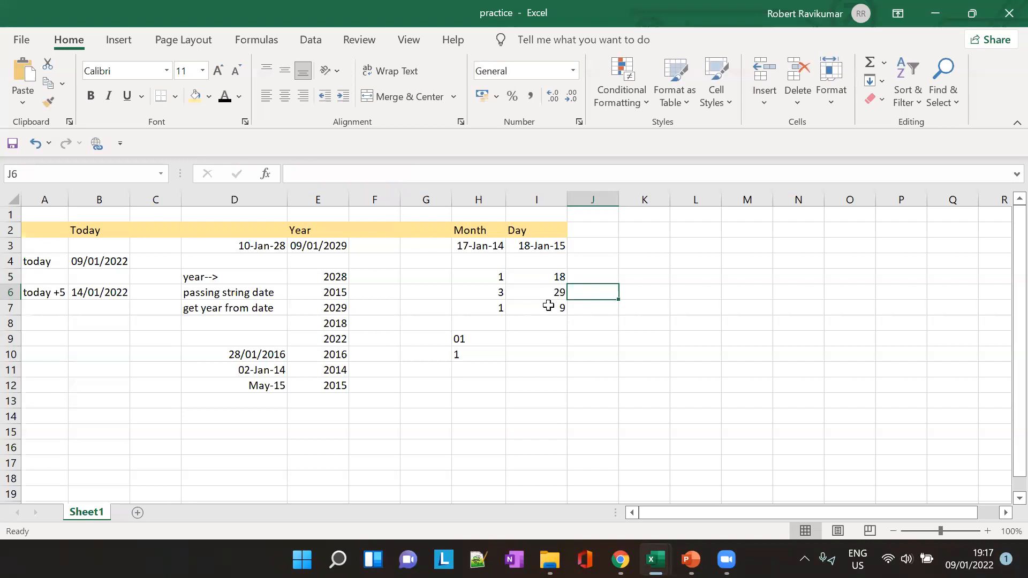
pyautogui.click(550, 307)
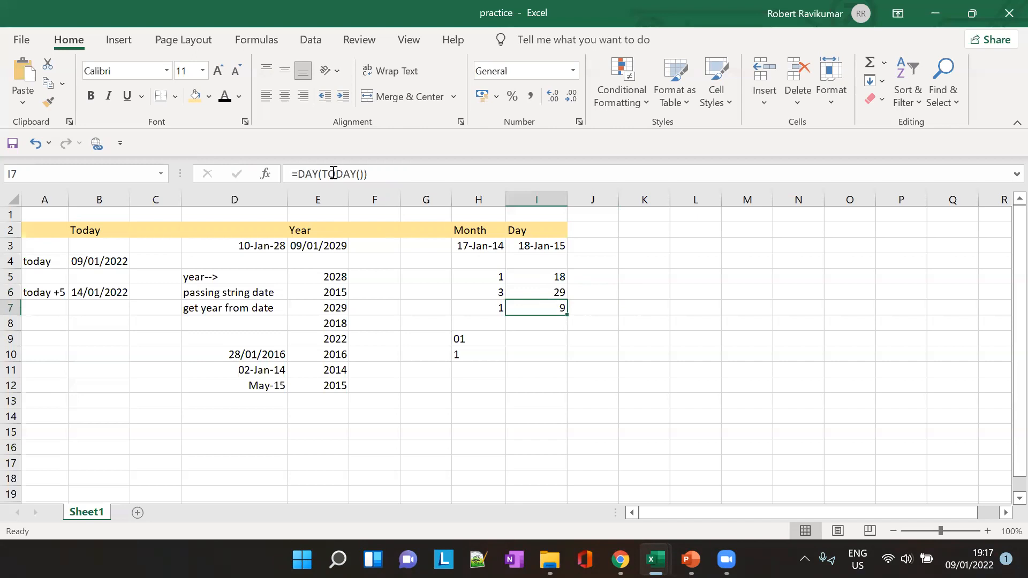
pyautogui.moveTo(322, 174); pyautogui.dragTo(364, 174)
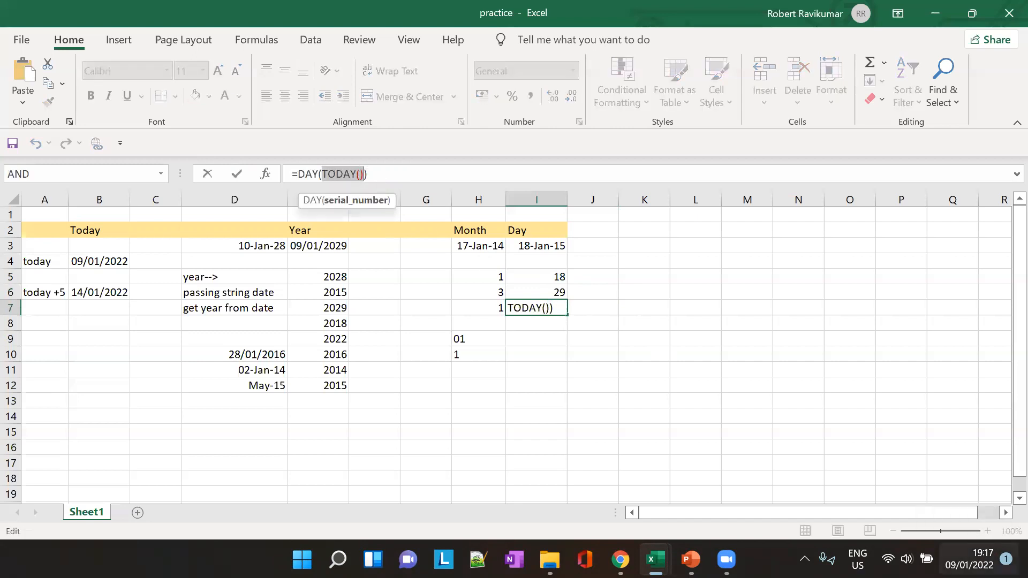
pyautogui.press('Tab')
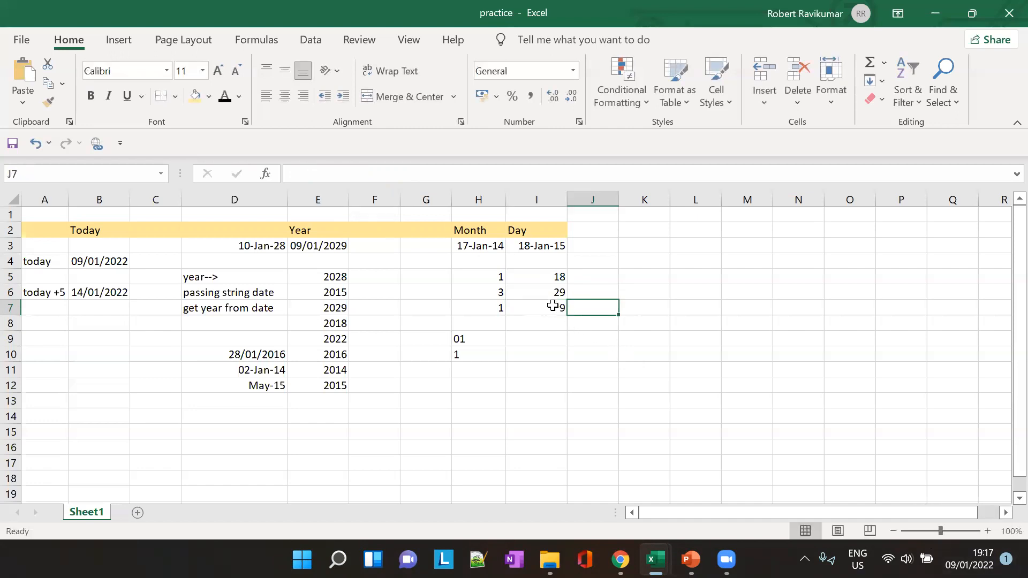
# Step: Enter the formula =TEXT(TODAY(),"d") in cell I9
pyautogui.click(546, 340)
pyautogui.write('=TE')
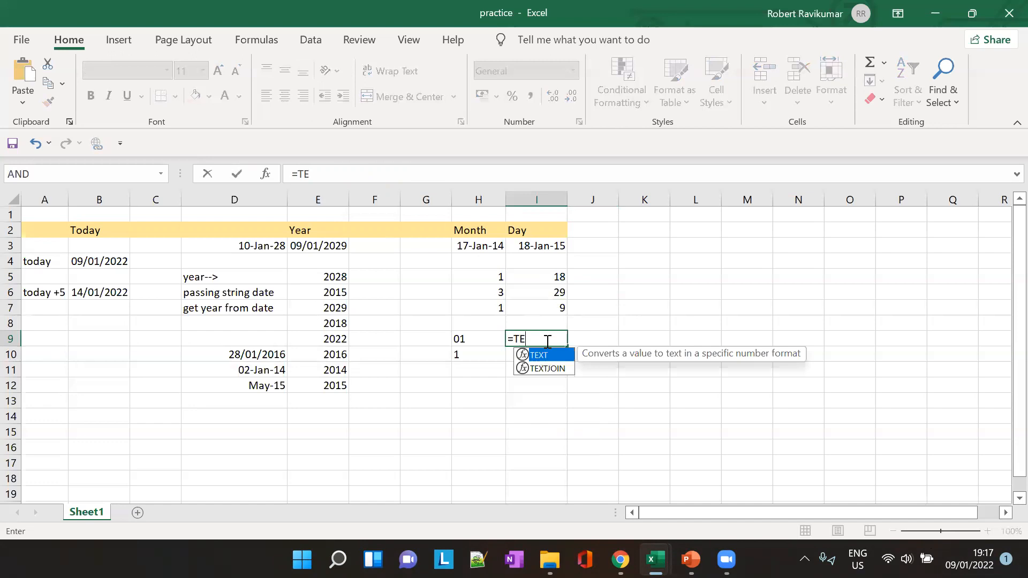
pyautogui.press('Tab')
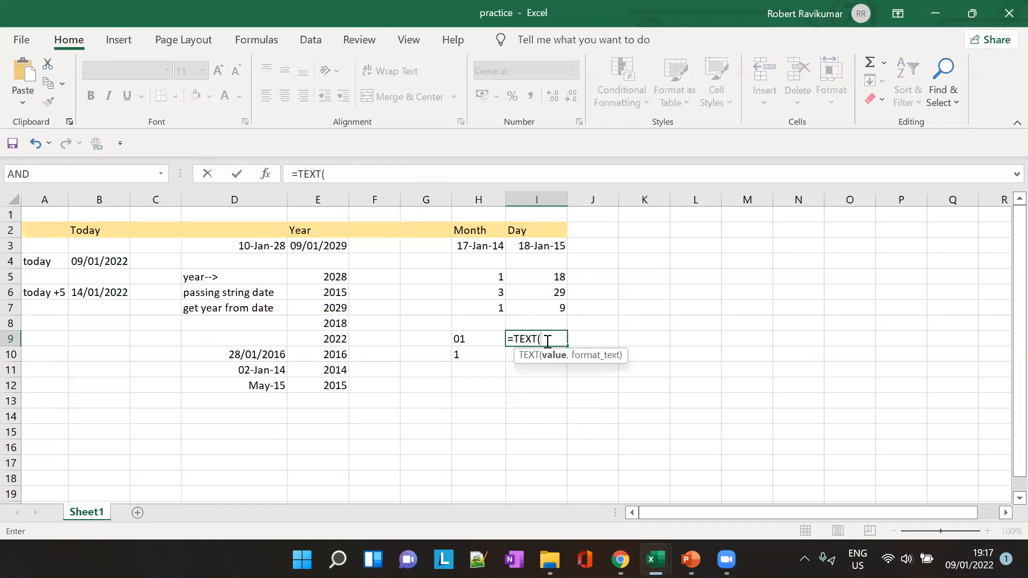
pyautogui.write('TODa')
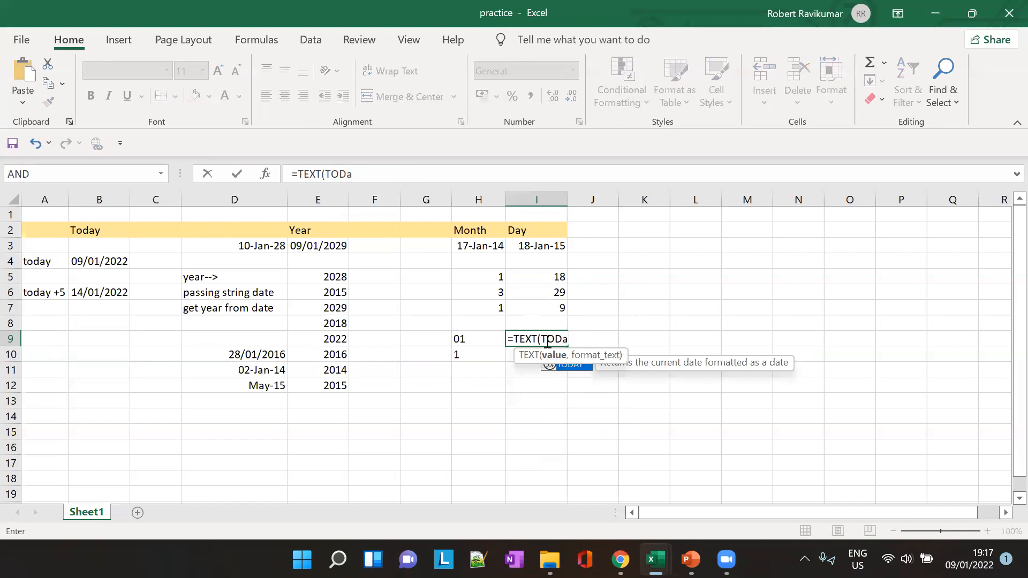
pyautogui.write('y')
pyautogui.press('Tab')
pyautogui.write(')')
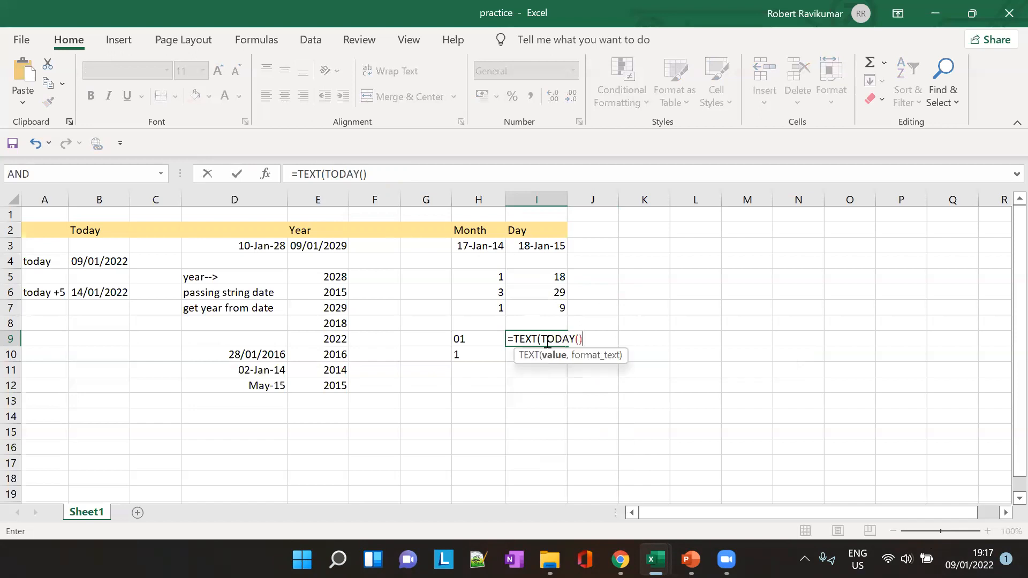
pyautogui.write(',""')
pyautogui.press('Return')
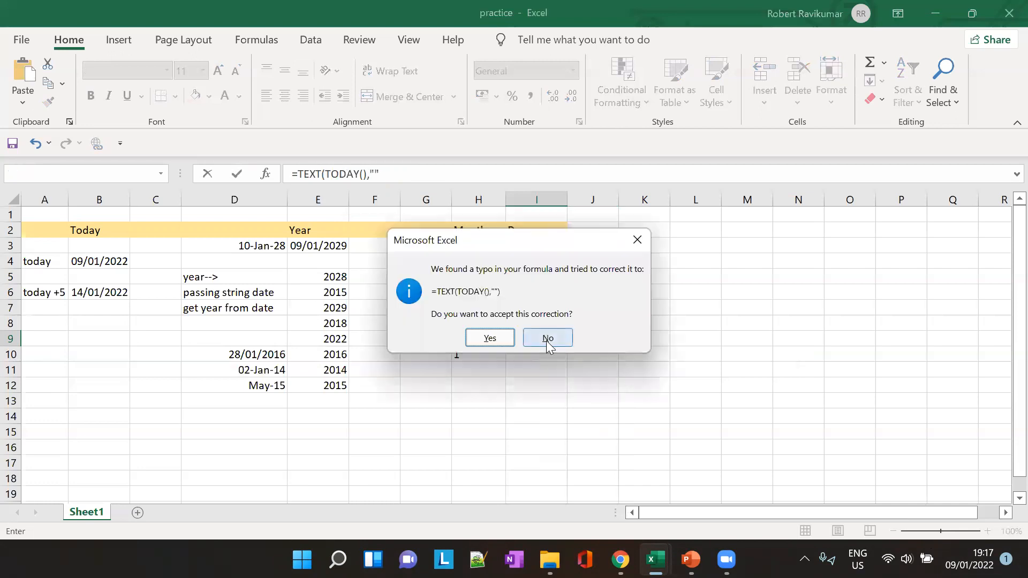
pyautogui.click(546, 340)
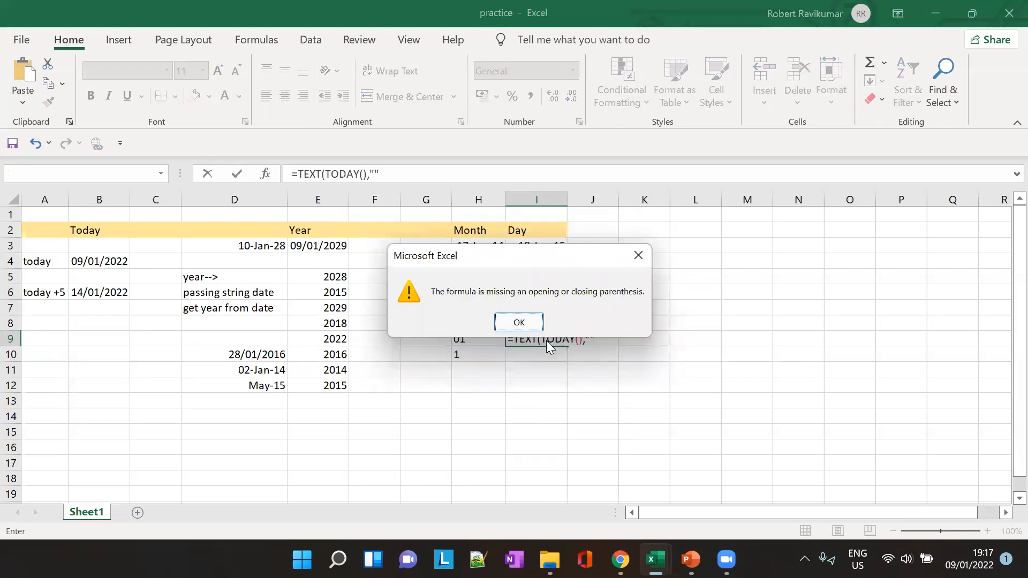
pyautogui.press('Return')
pyautogui.press('Right')
pyautogui.write('d')
pyautogui.press('Tab')
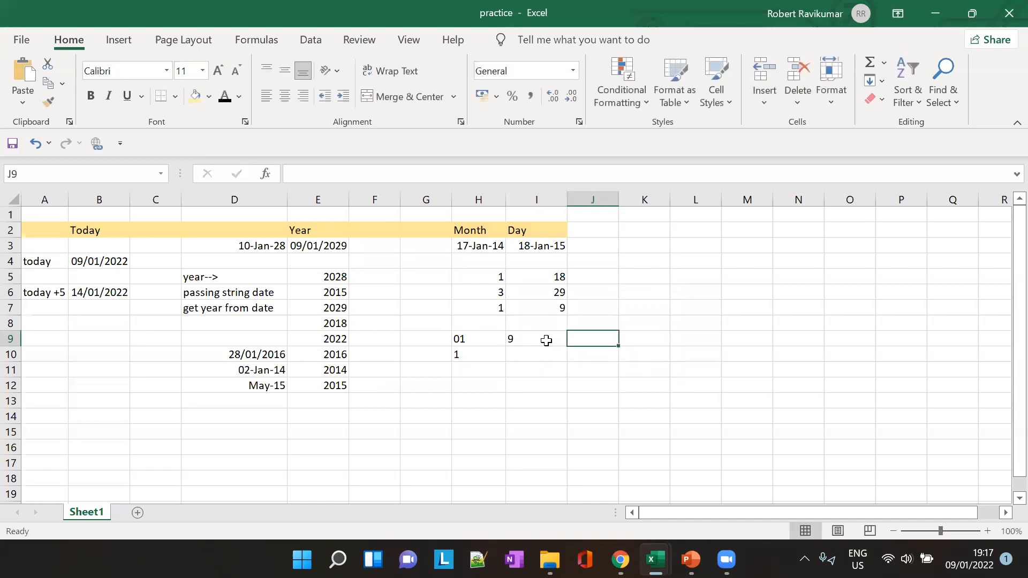
# Step: Change the format text of the TEXT formula in I9 to "dd"
pyautogui.click(545, 340)
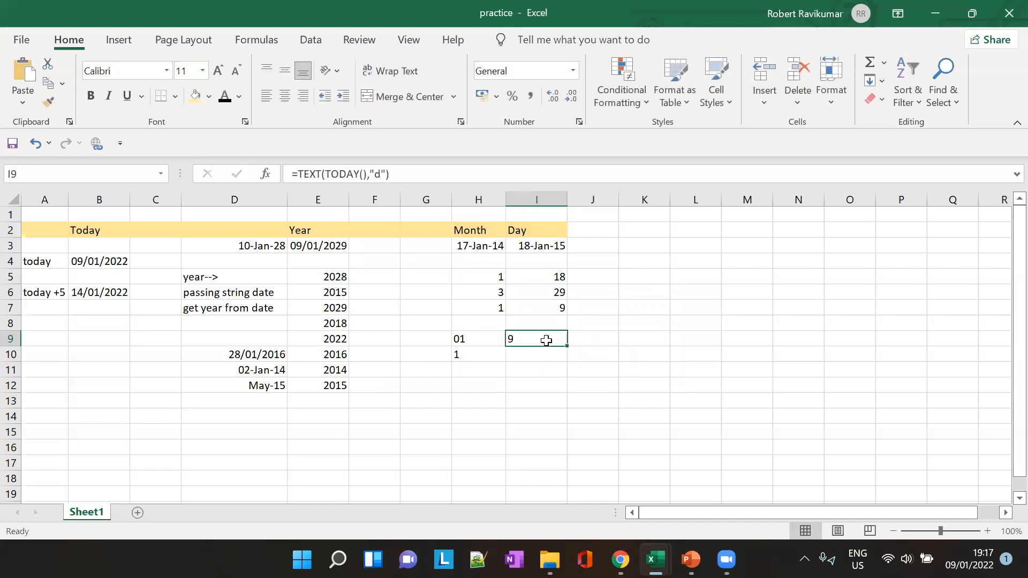
pyautogui.click(380, 173)
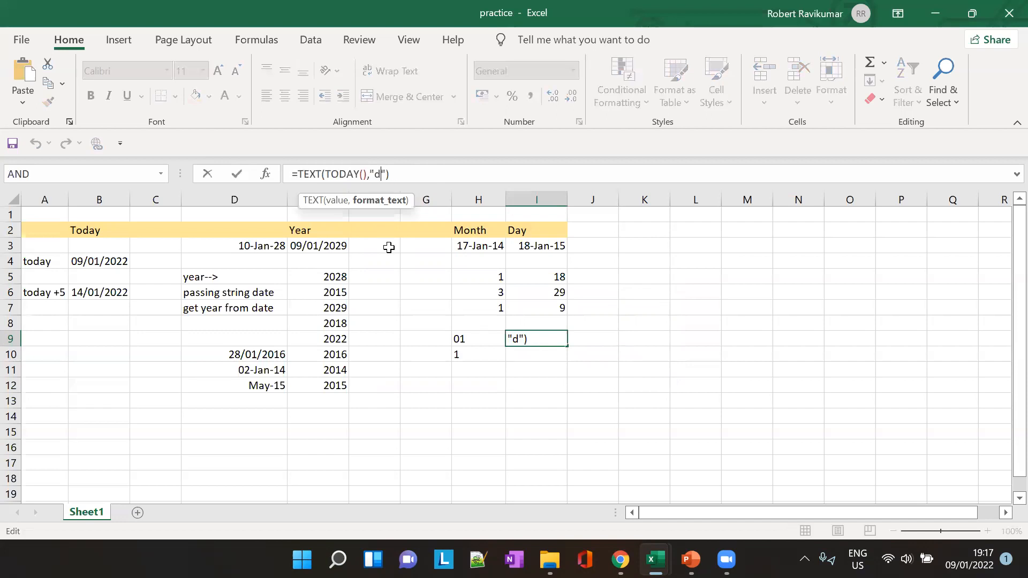
pyautogui.write('d')
pyautogui.press('Tab')
# Step: Set the format text of the TEXT formula in I9 to "ddd"
pyautogui.click(543, 341)
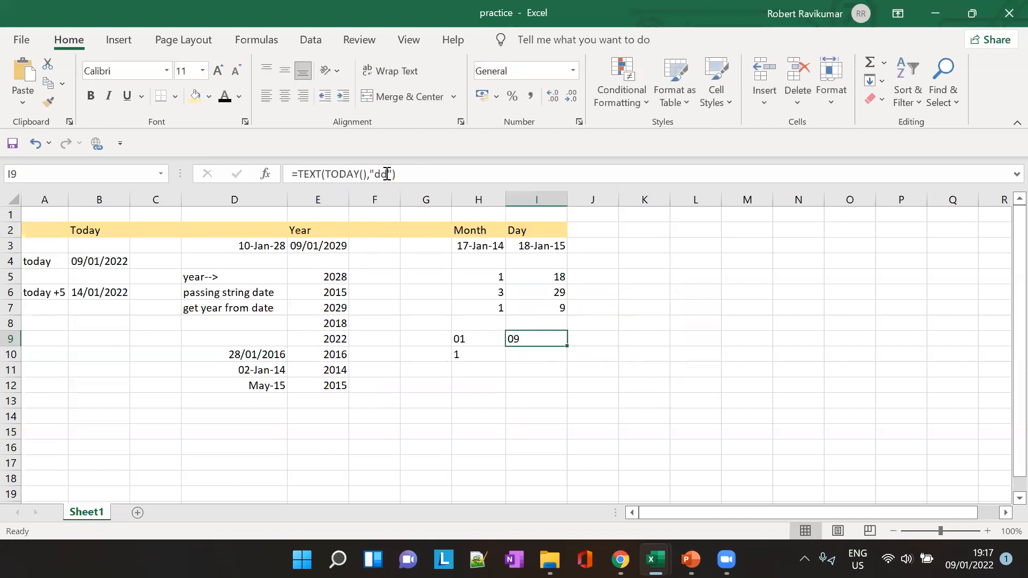
pyautogui.click(386, 173)
pyautogui.write('d')
pyautogui.press('Return')
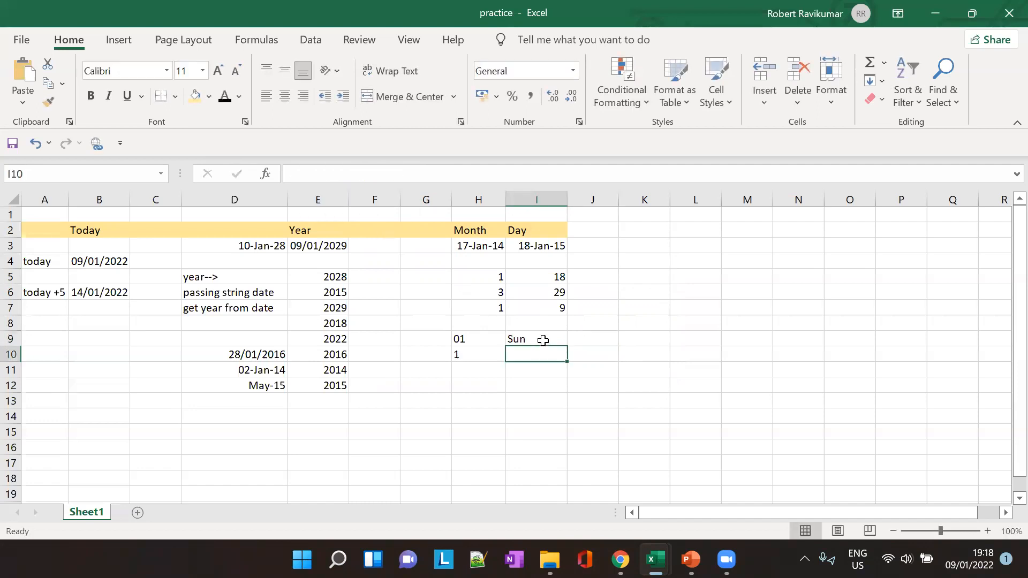
# Step: Shorten the format text in the I9 TEXT formula back to "dd"
pyautogui.click(543, 340)
pyautogui.click(390, 173)
pyautogui.press('BackSpace')
pyautogui.hotkey('ctrl', 'Return')
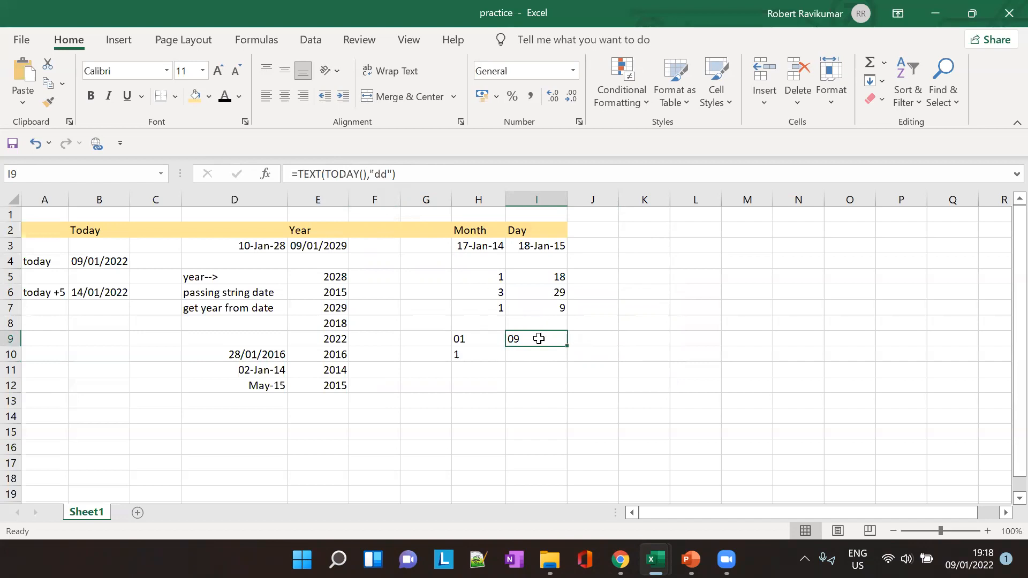
# Step: Enter the formula =TEXT(E3,"yy") in cell E14
pyautogui.click(312, 420)
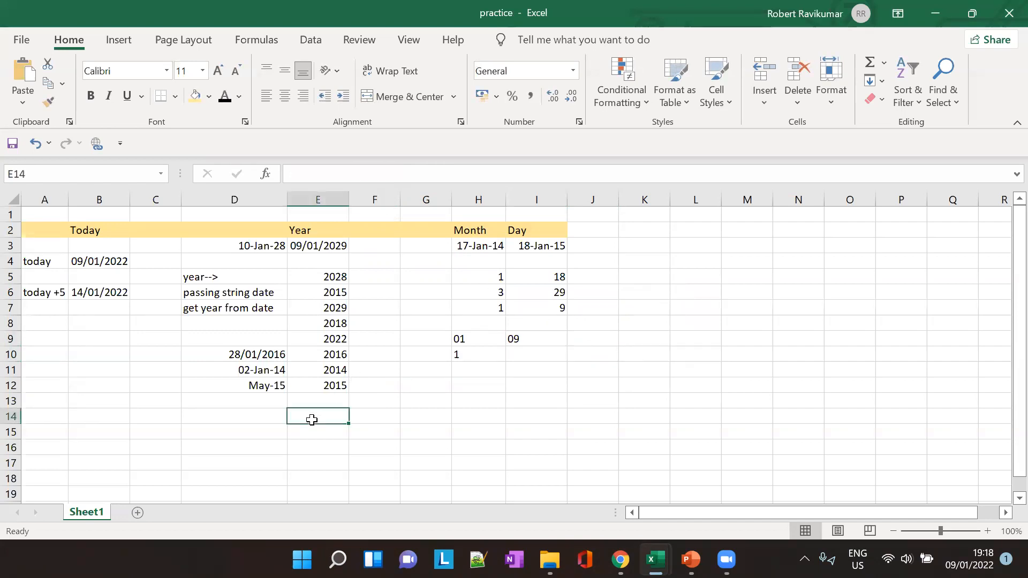
pyautogui.write('=')
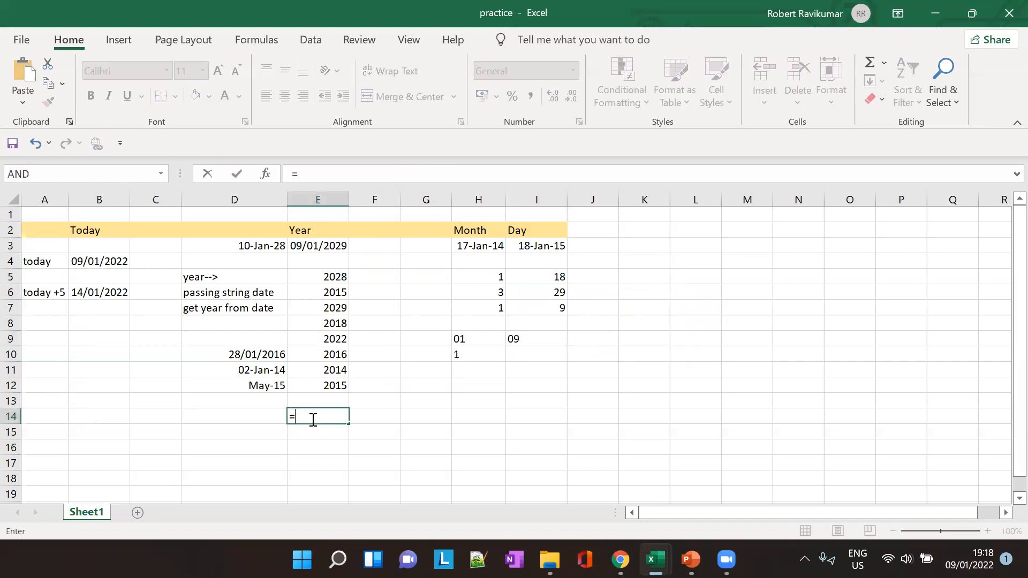
pyautogui.write('TEX')
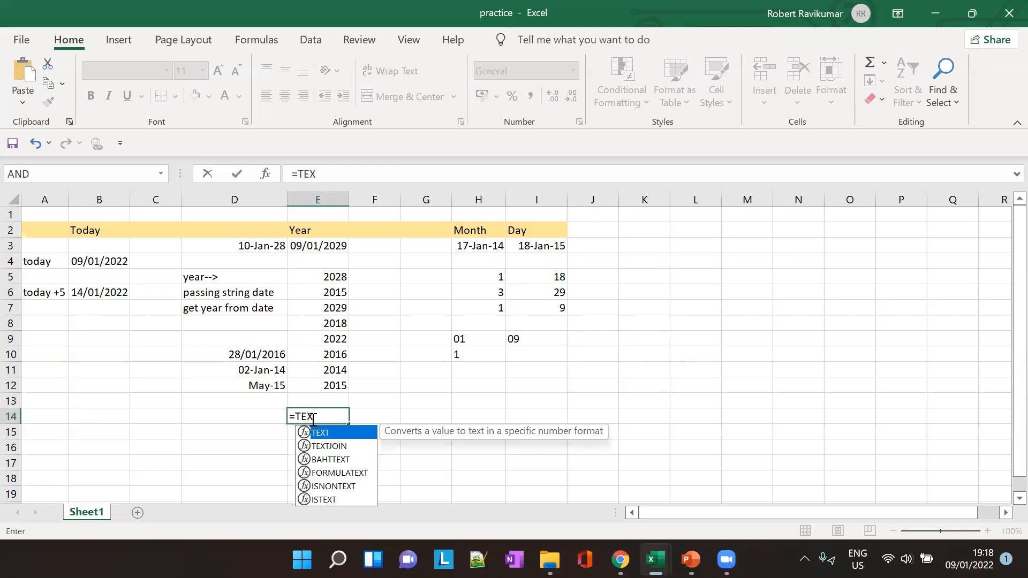
pyautogui.write('t(')
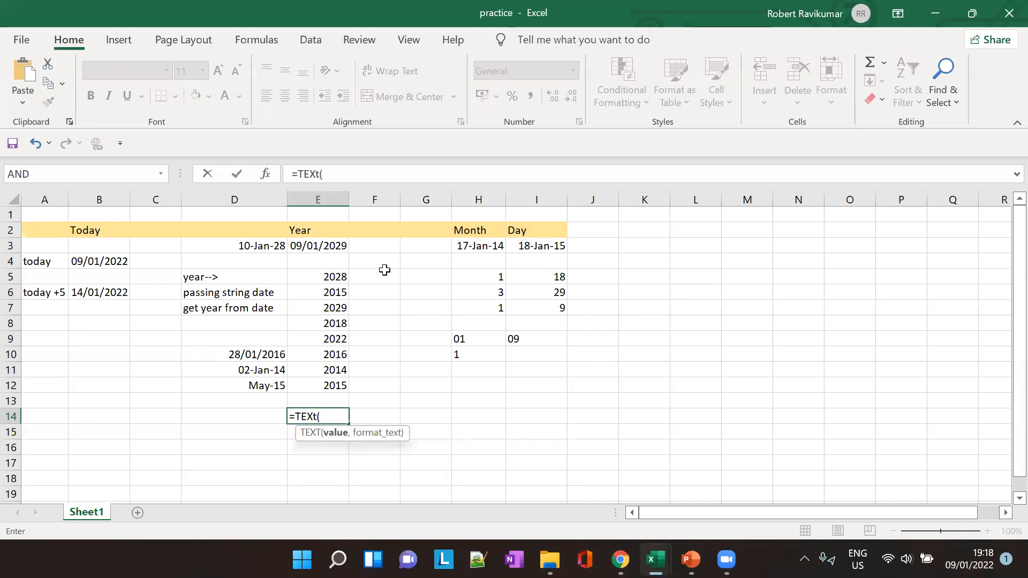
pyautogui.click(309, 250)
pyautogui.write(',""')
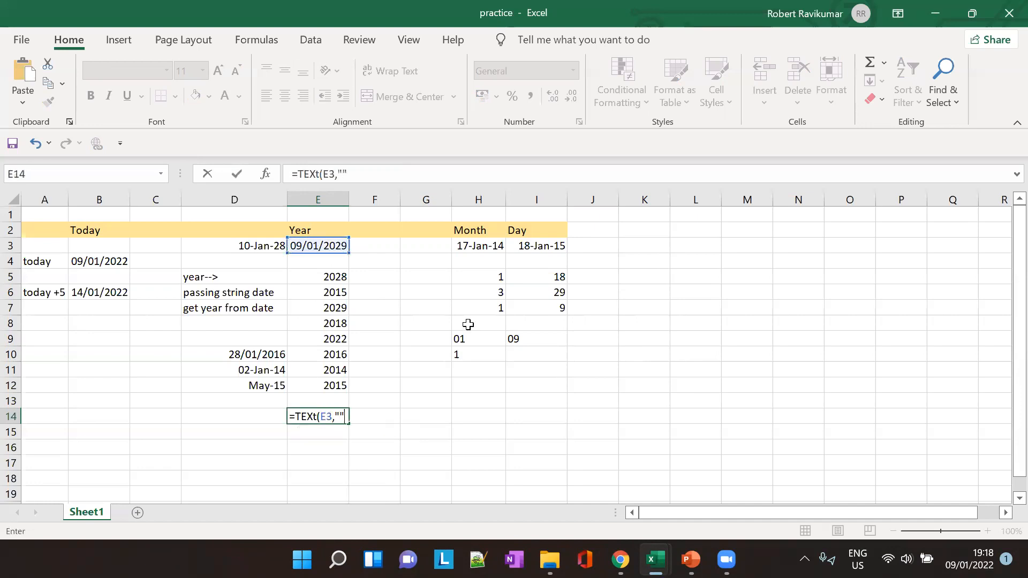
pyautogui.press('Left')
pyautogui.press('Right')
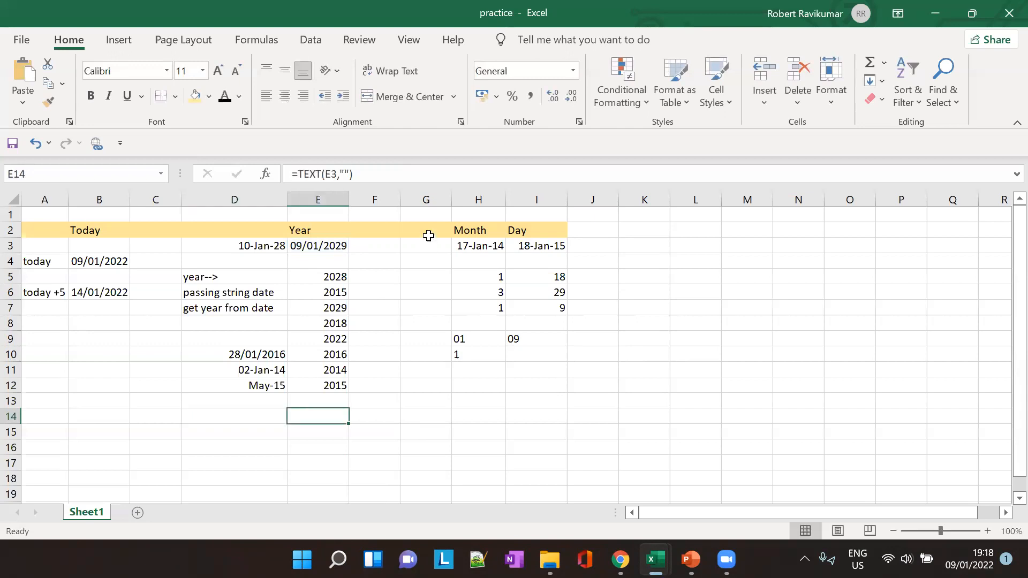
pyautogui.click(346, 174)
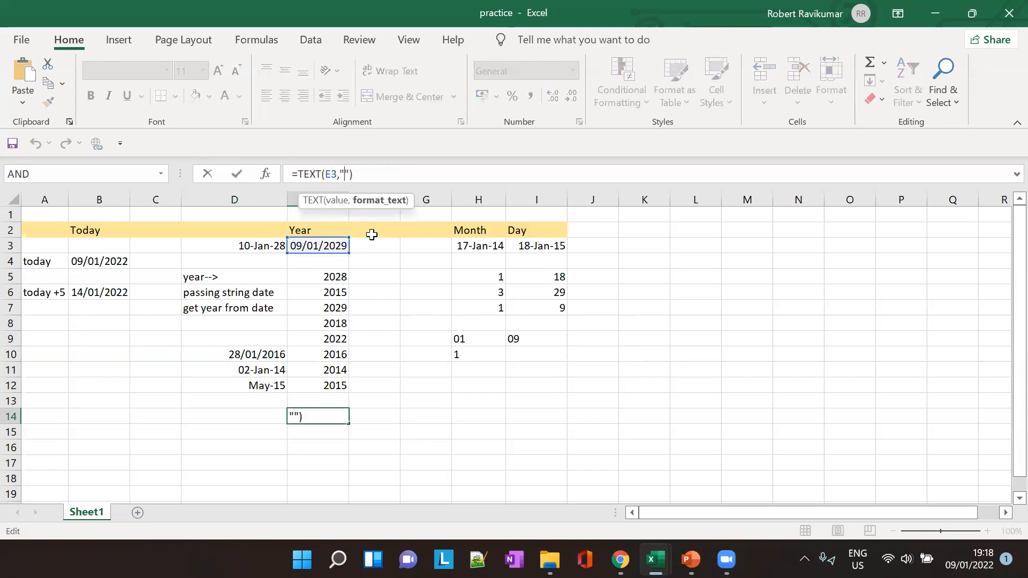
pyautogui.write('yy')
pyautogui.press('Tab')
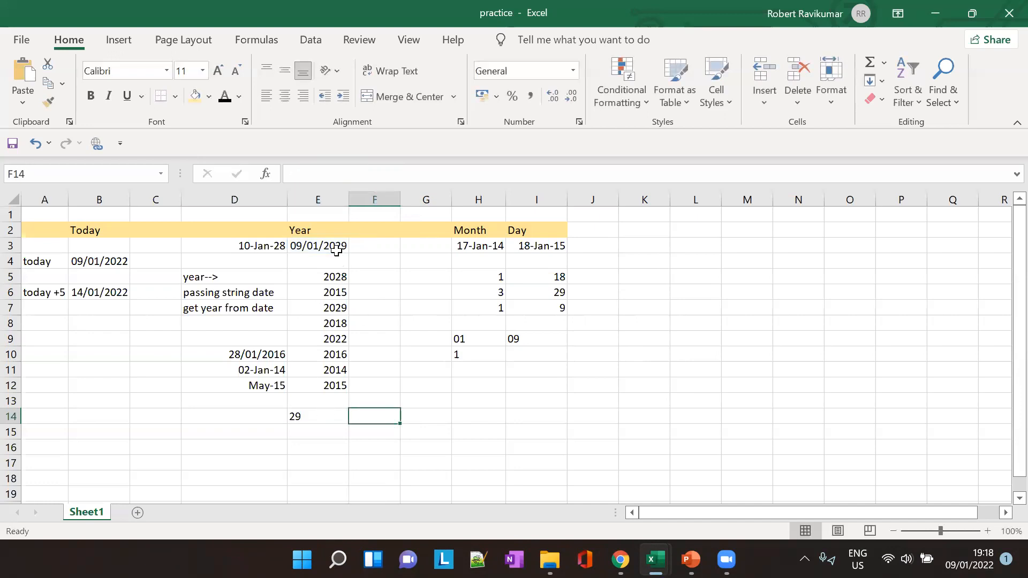
# Step: Change the format text of the TEXT formula in E14 to "yyyy"
pyautogui.click(313, 417)
pyautogui.click(356, 174)
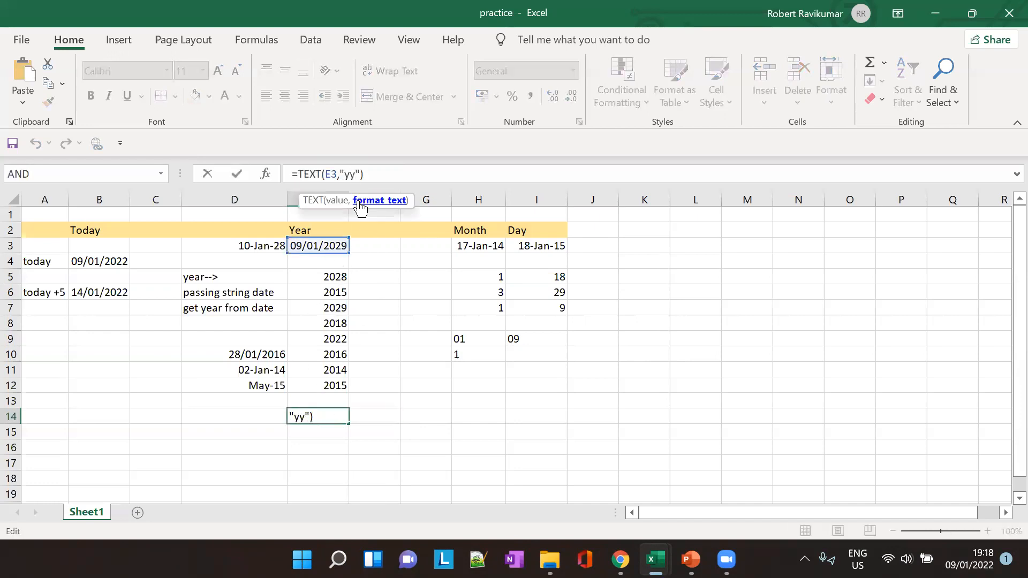
pyautogui.write('yy')
pyautogui.press('Tab')
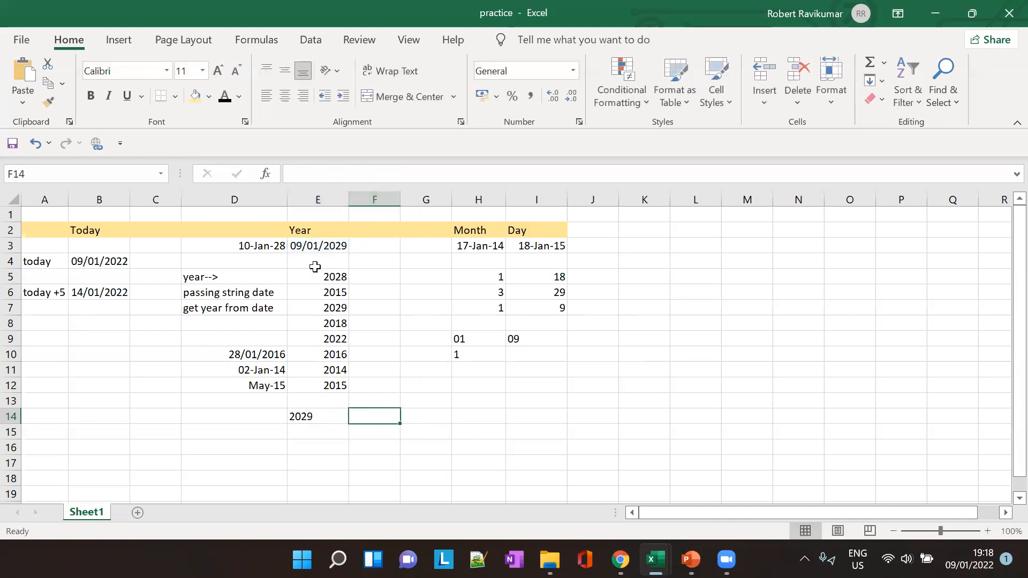
pyautogui.click(330, 418)
pyautogui.click(354, 176)
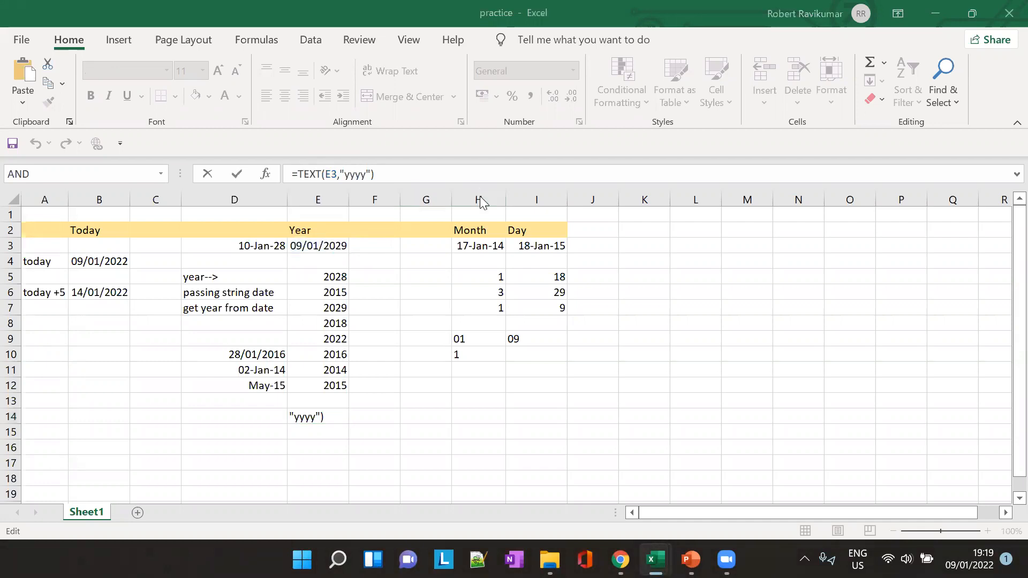
# Step: Switch to the PowerPoint lesson and review the DAY function and NOW function slides
pyautogui.hotkey('alt', 'Tab')
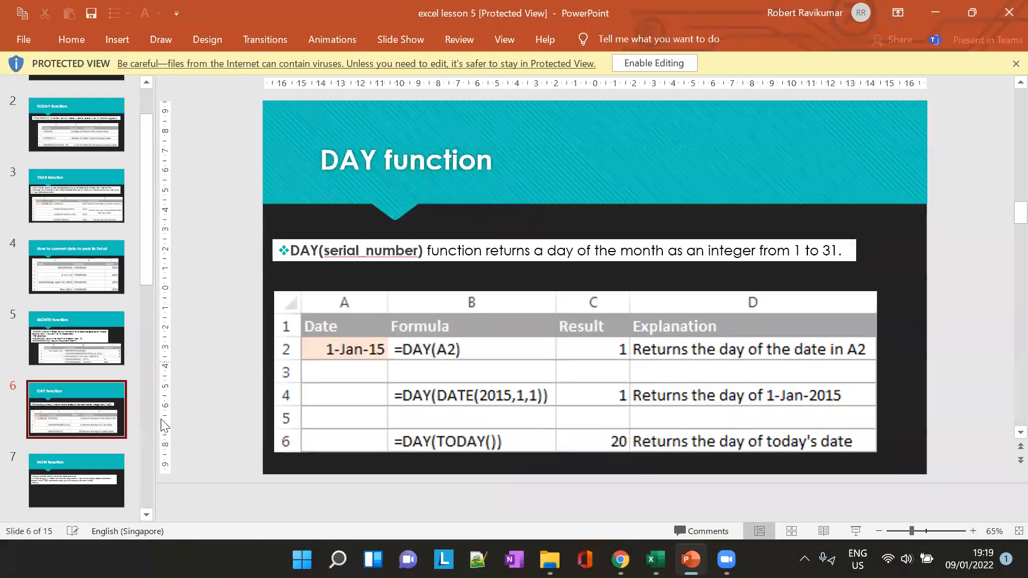
pyautogui.click(81, 461)
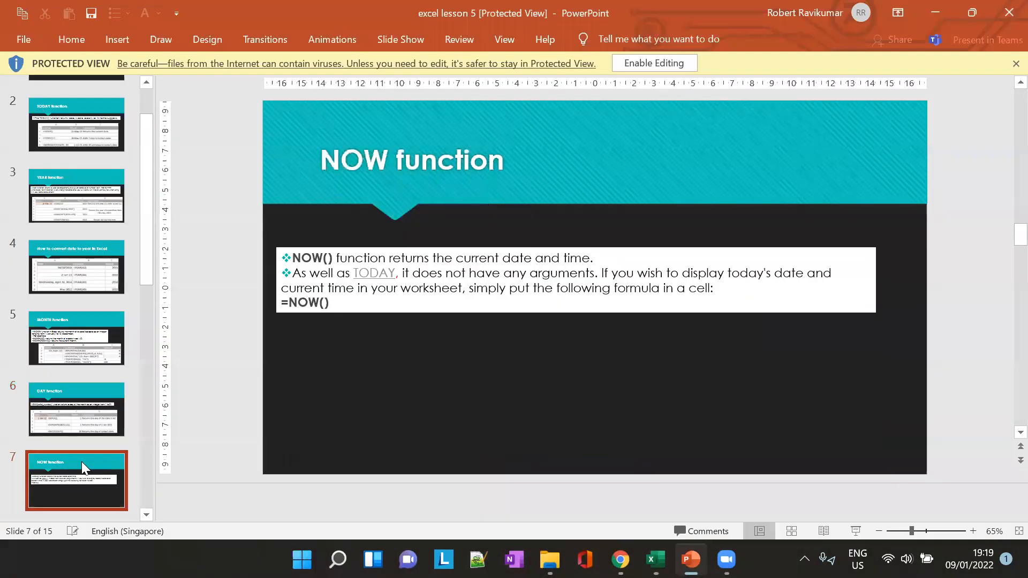
pyautogui.click(65, 412)
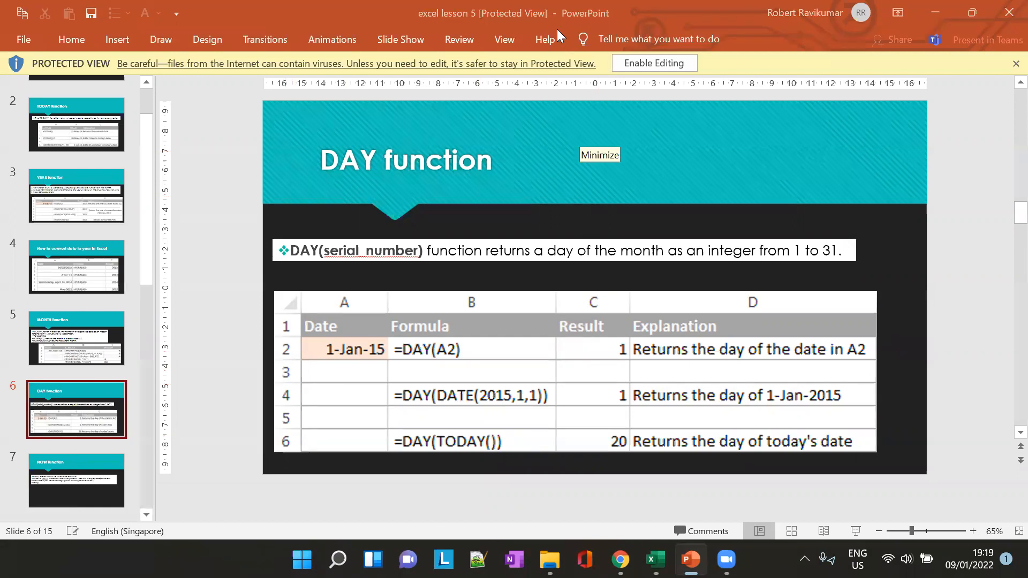
pyautogui.click(76, 484)
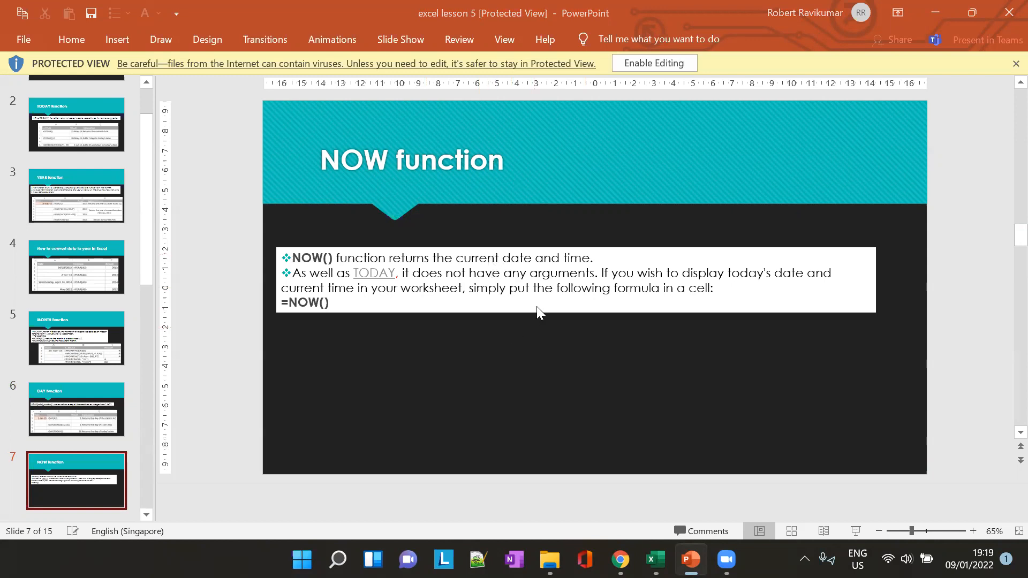
# Step: Switch back to the Excel practice workbook and enter the heading "NOW( function" in cell K2
pyautogui.hotkey('alt', 'Tab')
pyautogui.hotkey('alt', 'Tab')
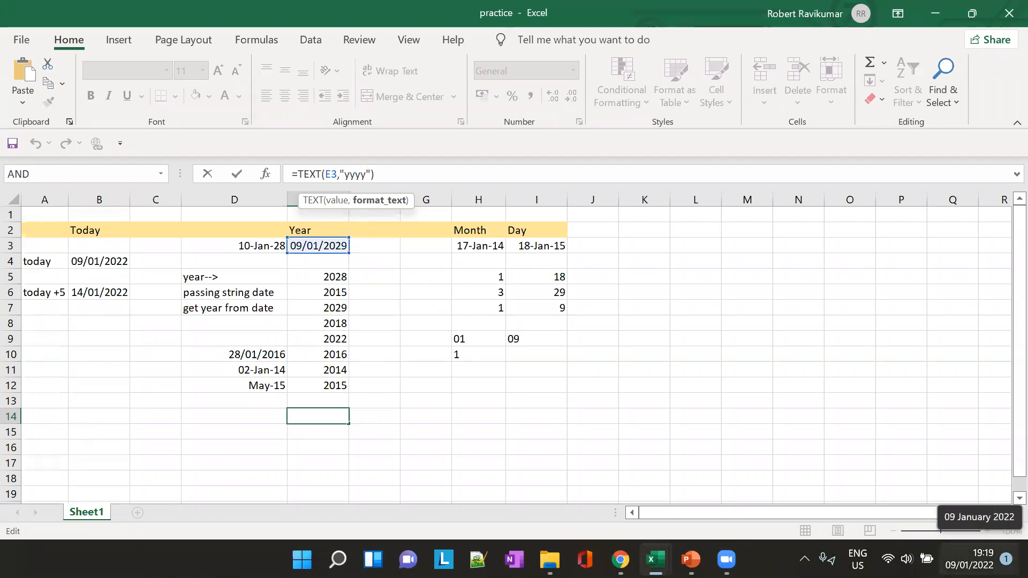
pyautogui.click(640, 236)
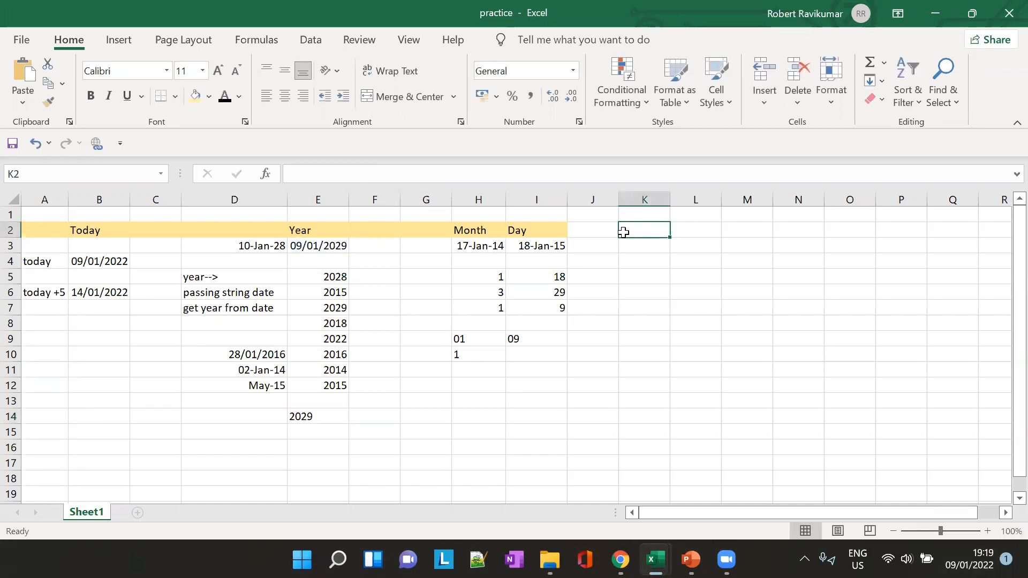
pyautogui.write('NOW()')
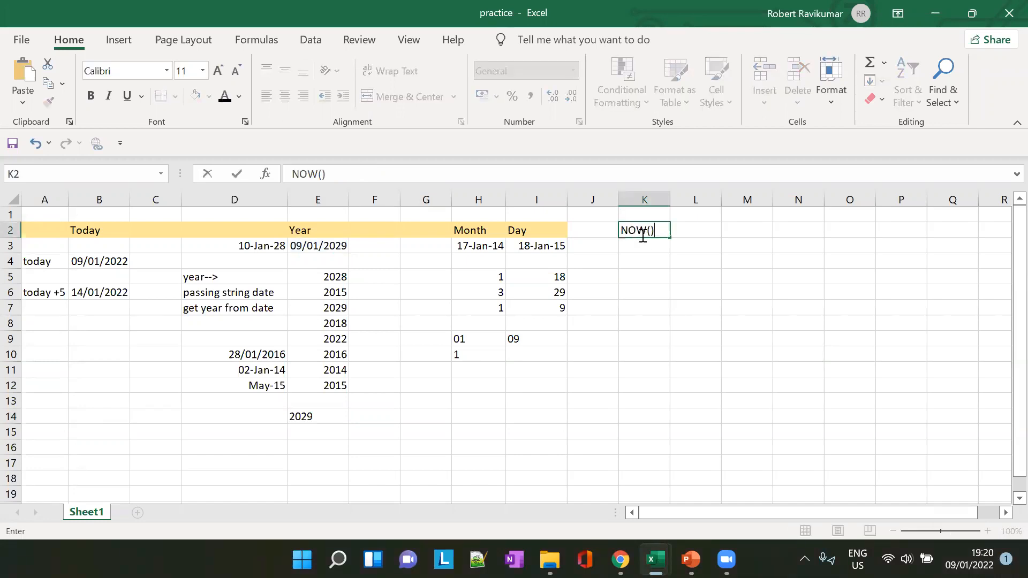
pyautogui.press('BackSpace')
pyautogui.write('function')
pyautogui.press('Return')
pyautogui.press('Return')
# Step: Enter the formula =NOW() in cell K3 below the heading
pyautogui.click(642, 240)
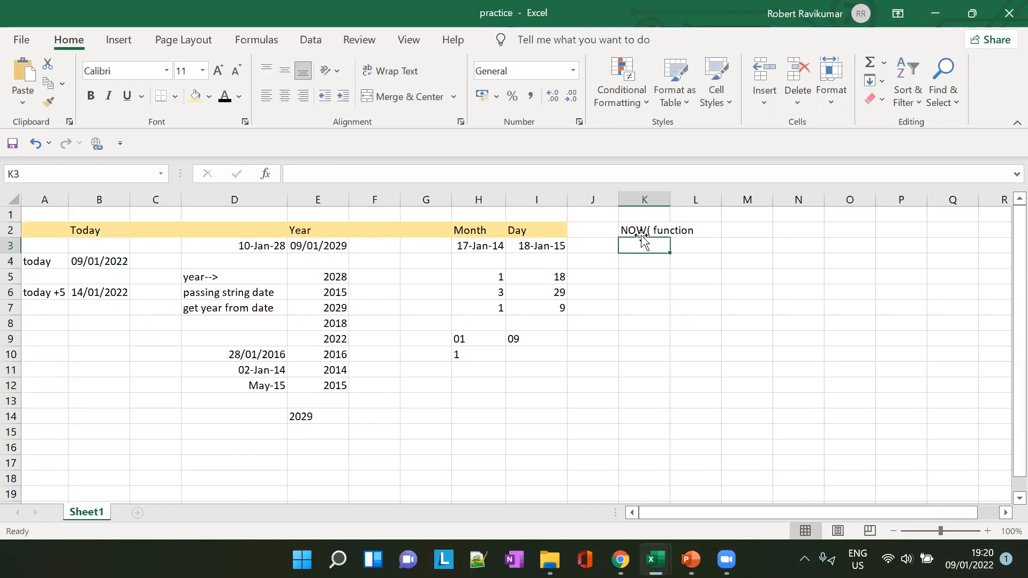
pyautogui.write('NOW()')
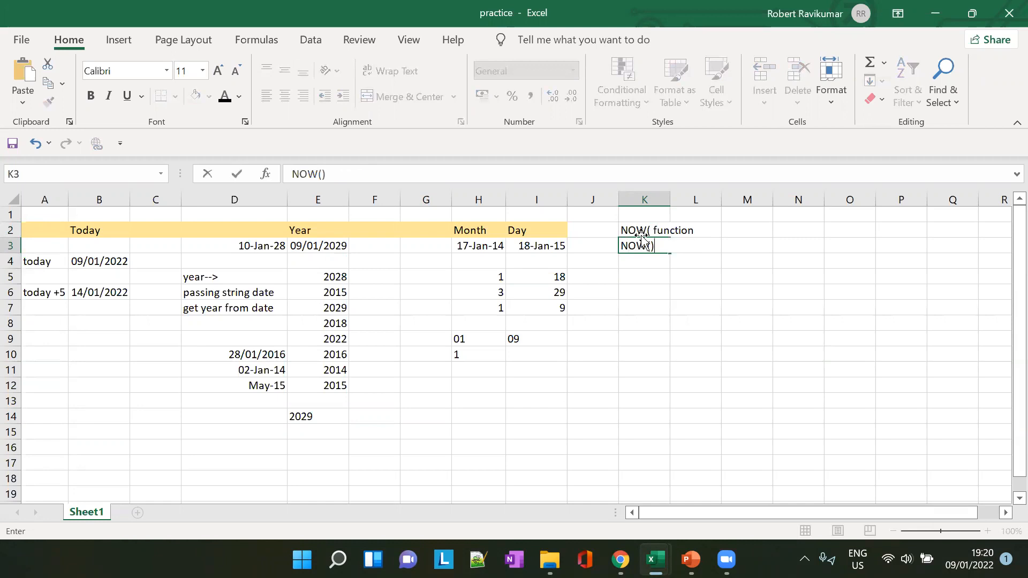
pyautogui.press('Tab')
pyautogui.press('Return')
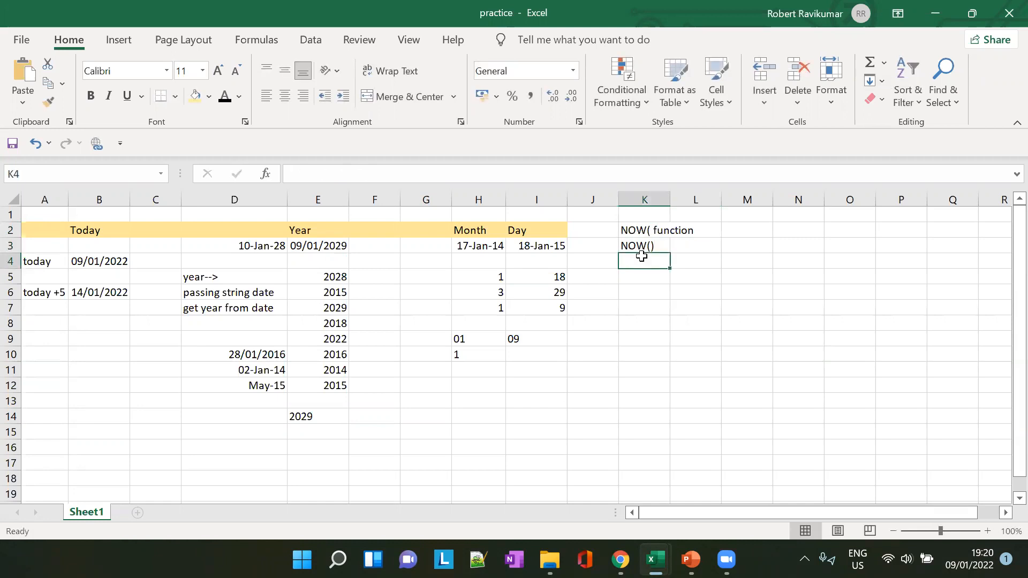
pyautogui.click(638, 244)
pyautogui.click(301, 175)
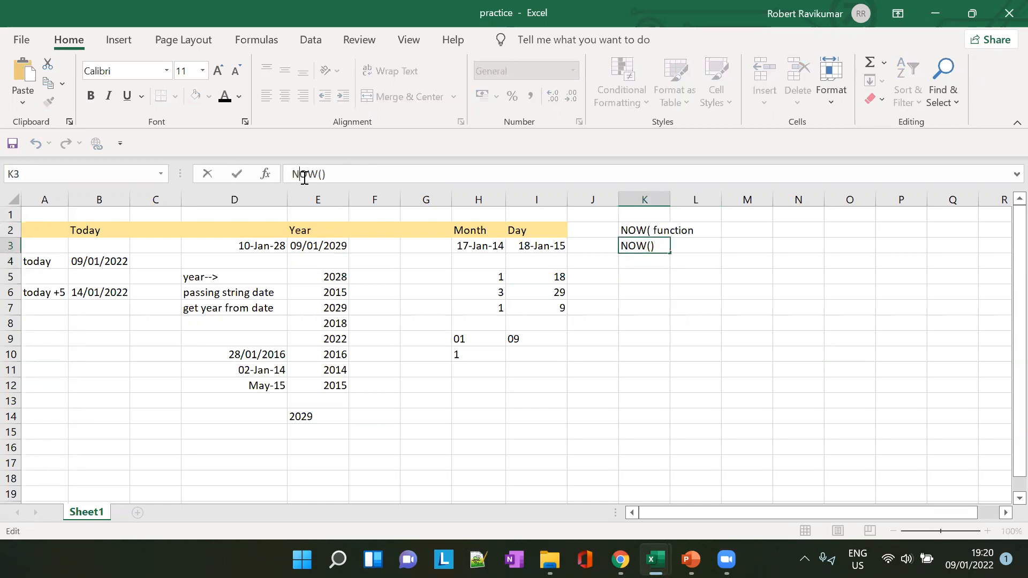
pyautogui.write('=')
pyautogui.press('Tab')
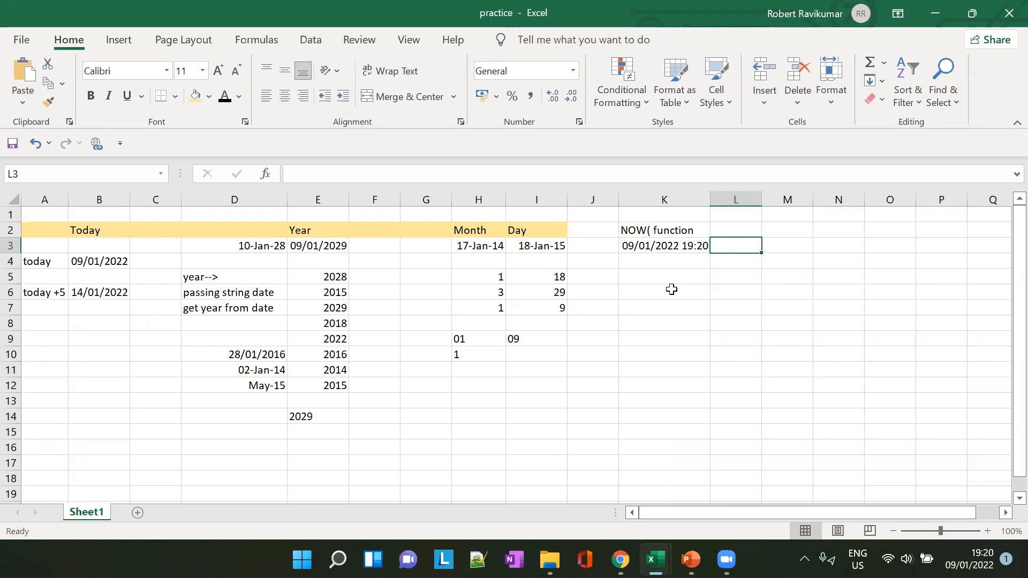
# Step: Compare the date and time from the NOW formula in K3 with the system calendar and clock
pyautogui.click(679, 248)
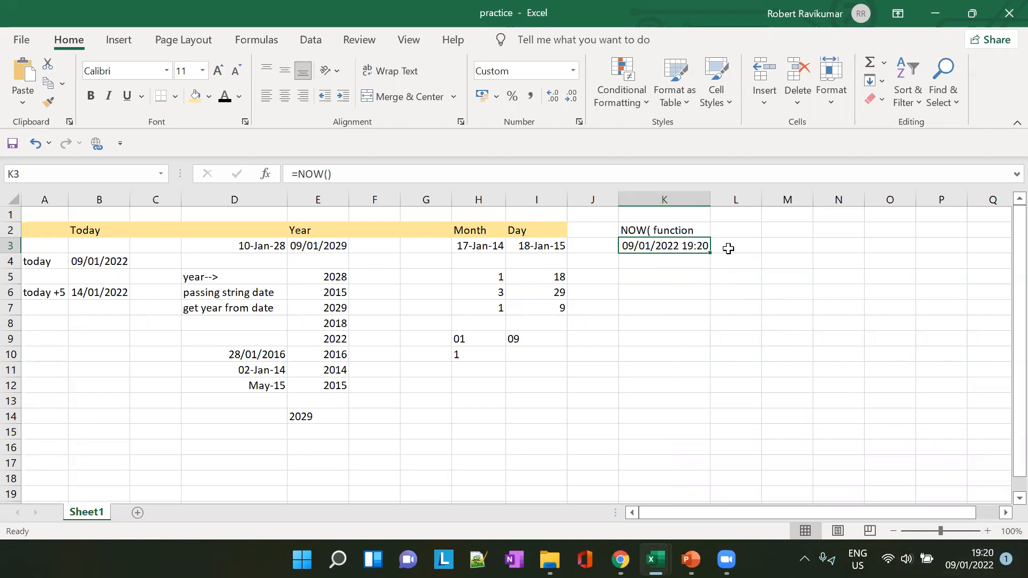
pyautogui.click(975, 558)
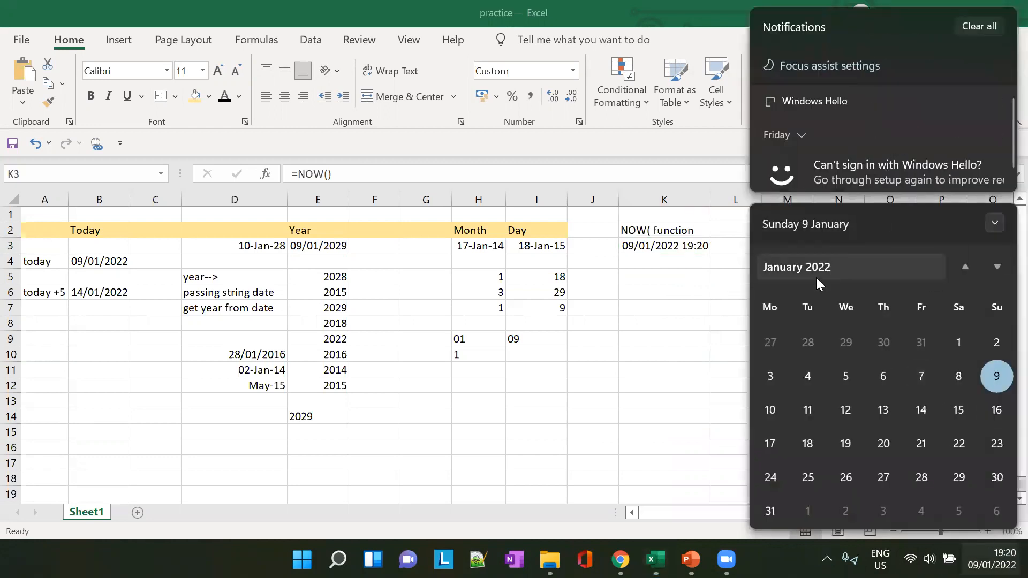
pyautogui.click(709, 251)
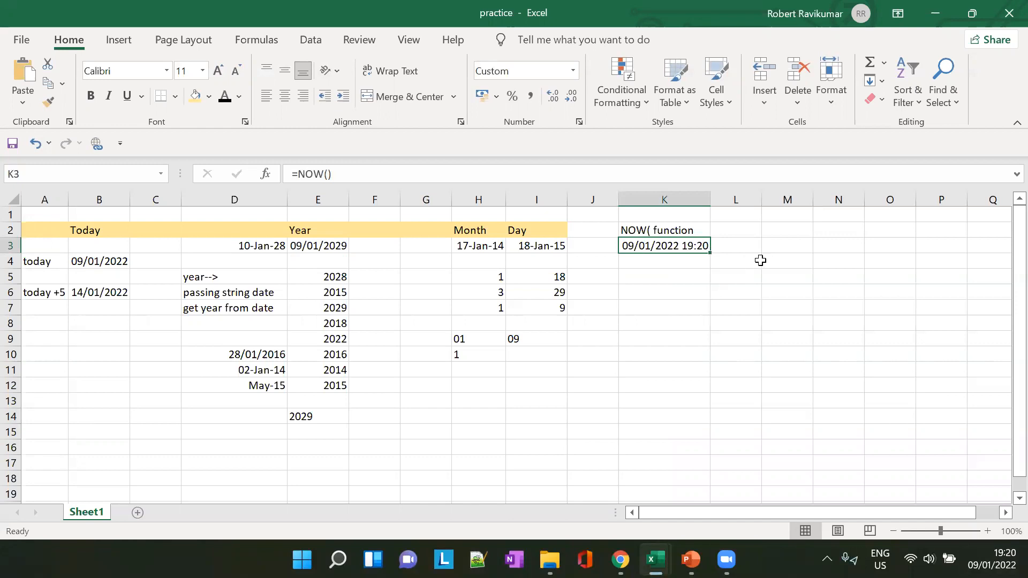
# Step: Switch to the PowerPoint lesson and read the HOUR function slide
pyautogui.hotkey('alt', 'Tab')
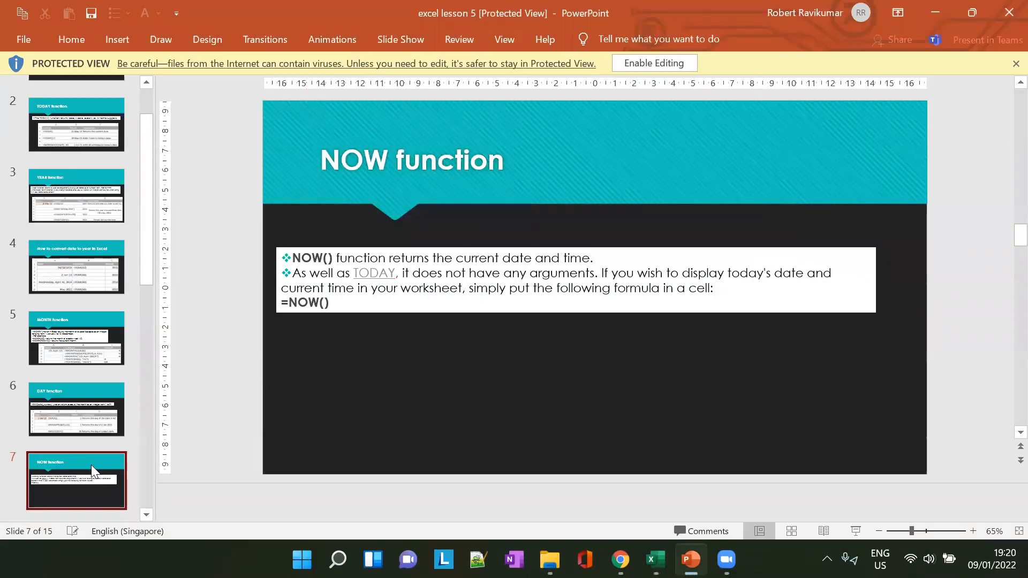
pyautogui.scroll(-2, 88, 463)
pyautogui.click(105, 471)
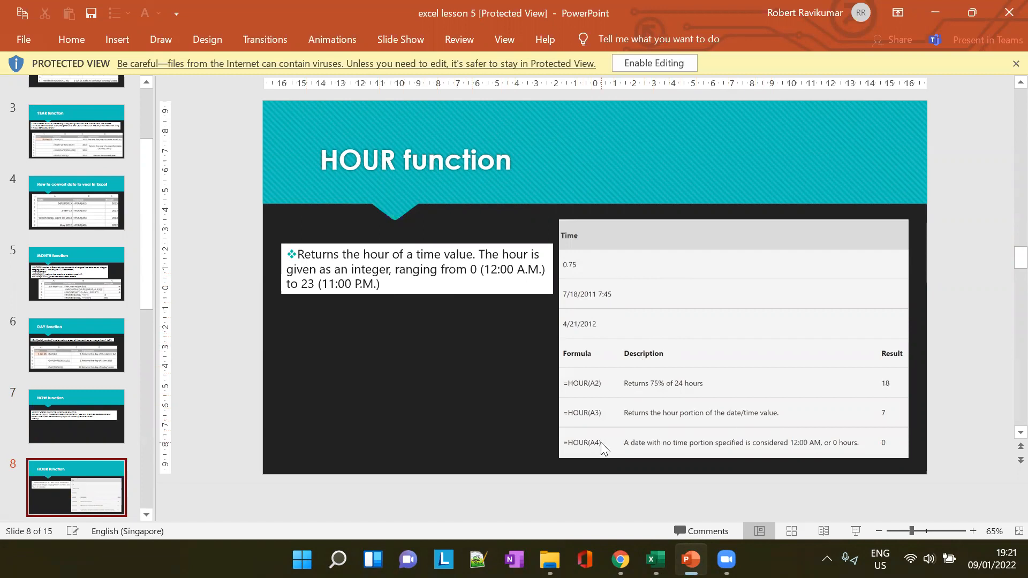
# Step: Switch back to the Excel practice workbook and enter the heading "Hour()" in cell M2
pyautogui.hotkey('alt', 'Tab')
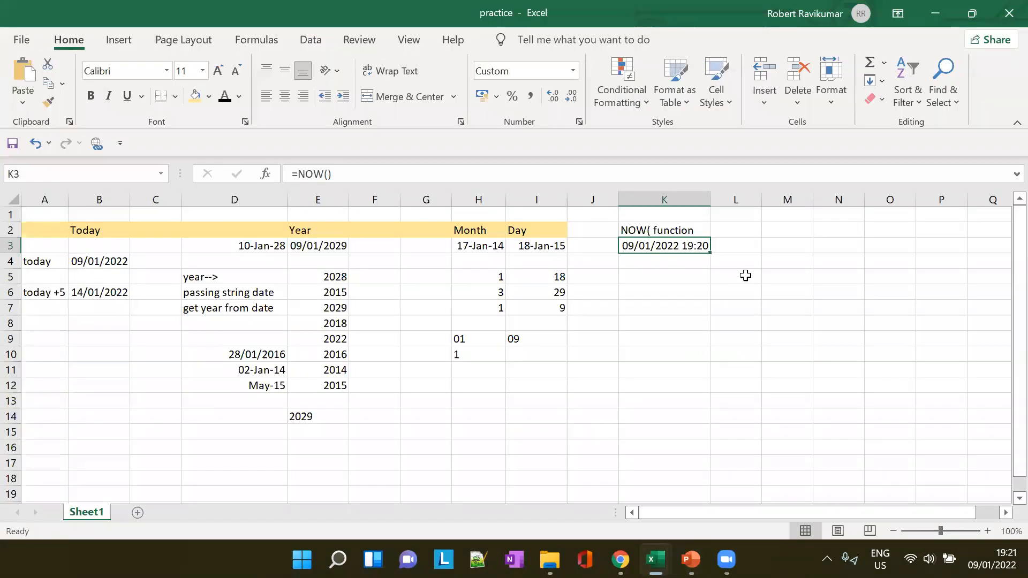
pyautogui.press('Right')
pyautogui.click(647, 275)
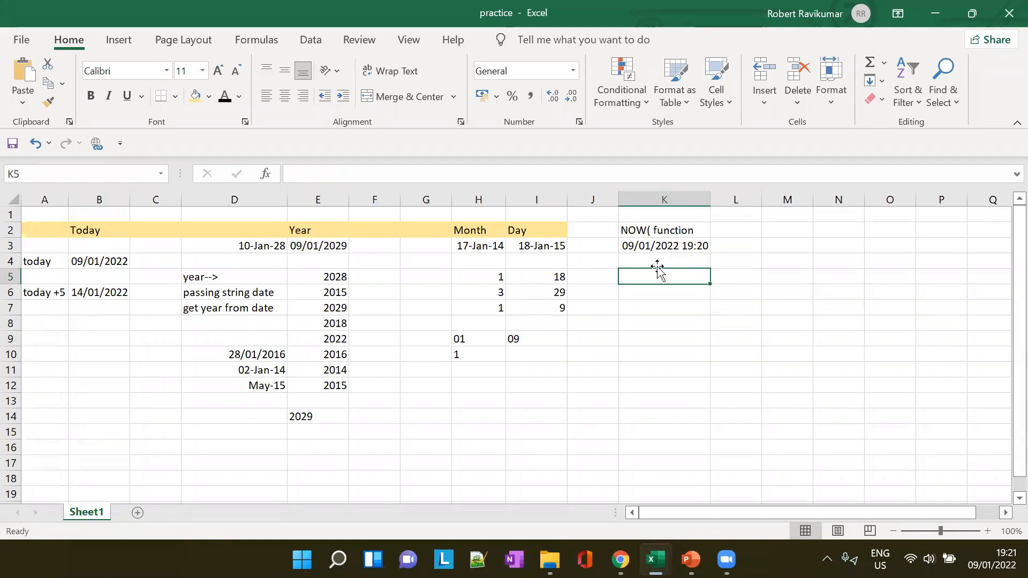
pyautogui.click(773, 230)
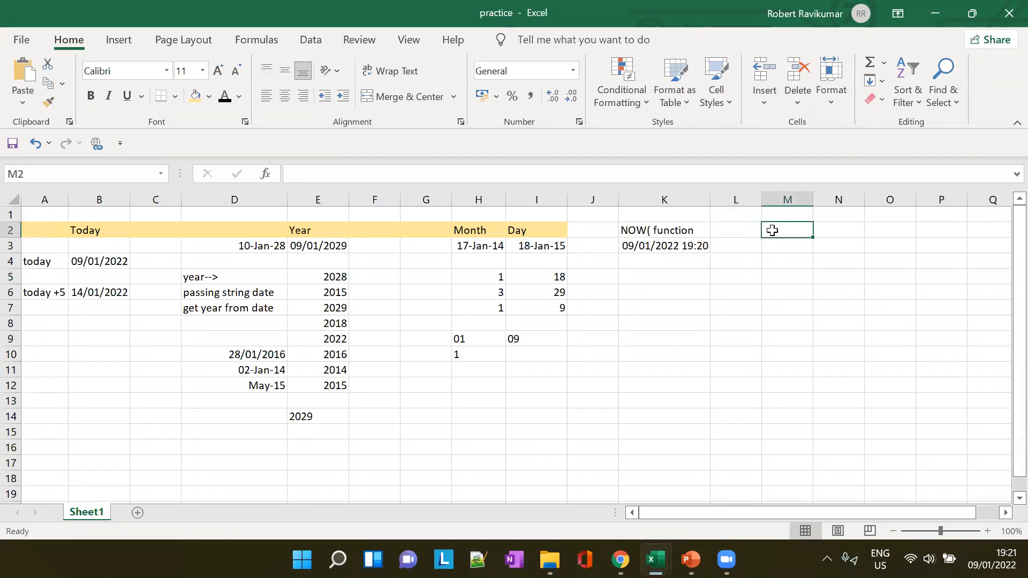
pyautogui.write('Hour()')
# Step: Enter the formula =HOUR(K3) in cell M4 to extract the hour from the NOW timestamp
pyautogui.click(795, 256)
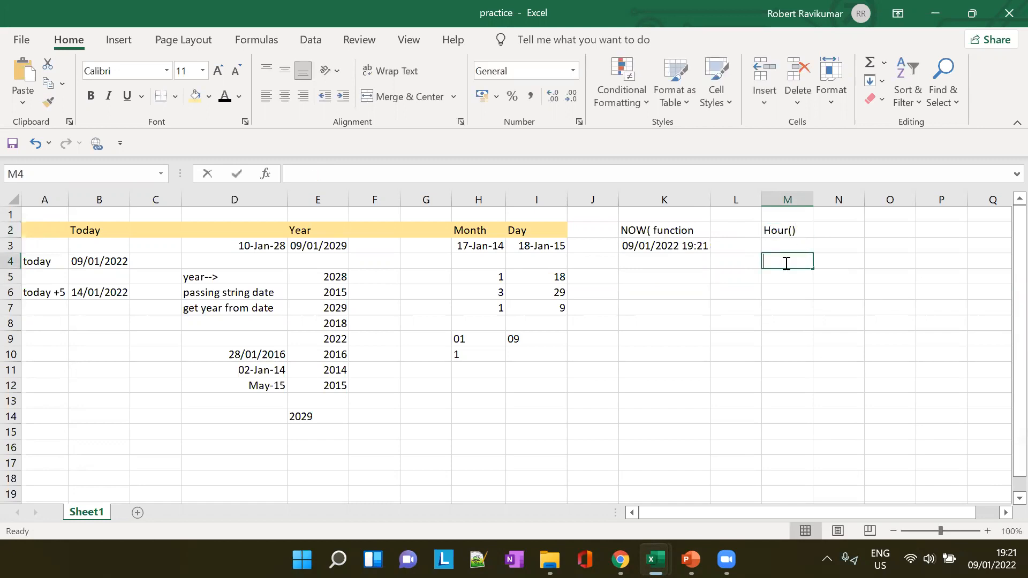
pyautogui.write('=HOUR')
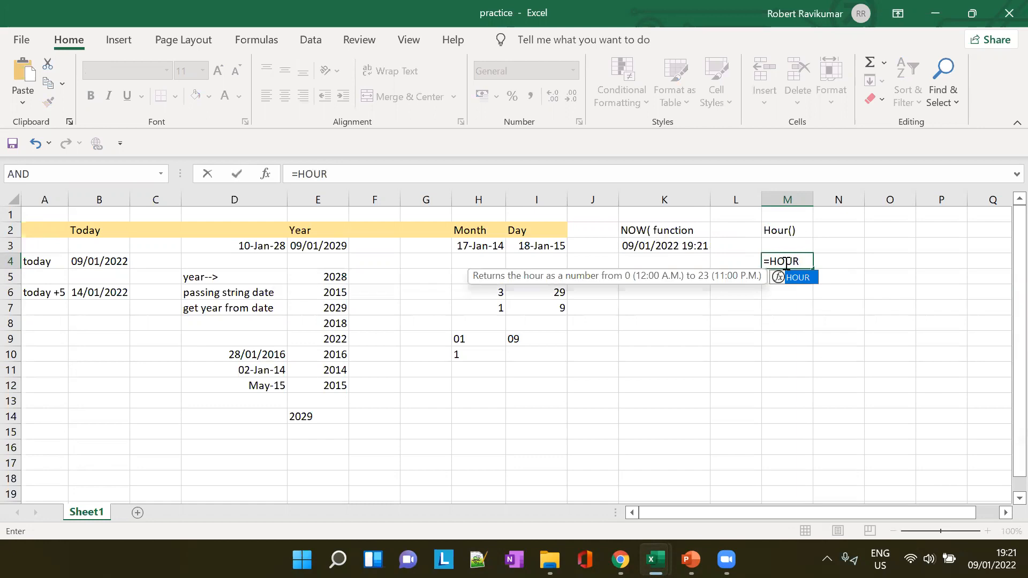
pyautogui.write('(')
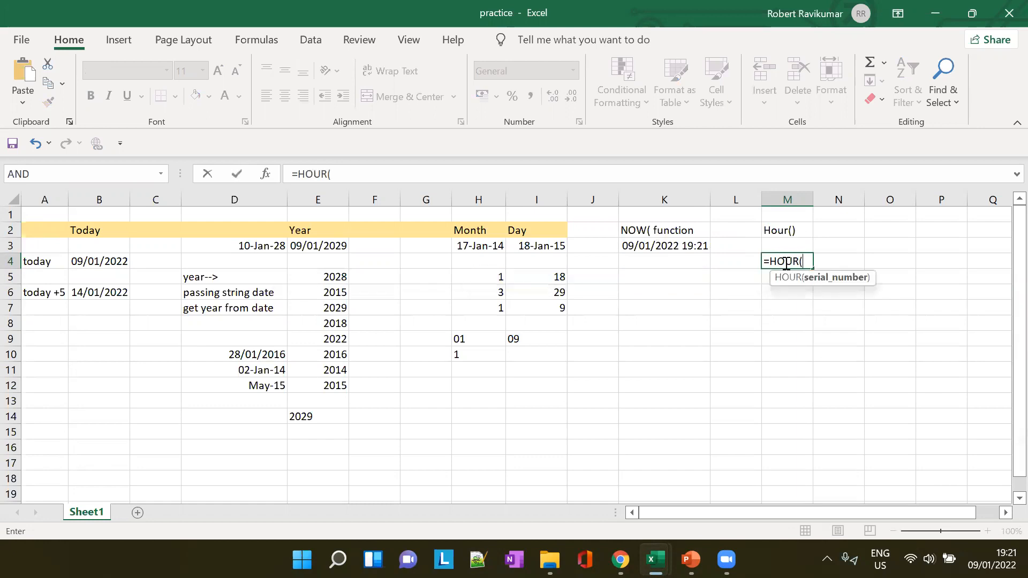
pyautogui.click(649, 246)
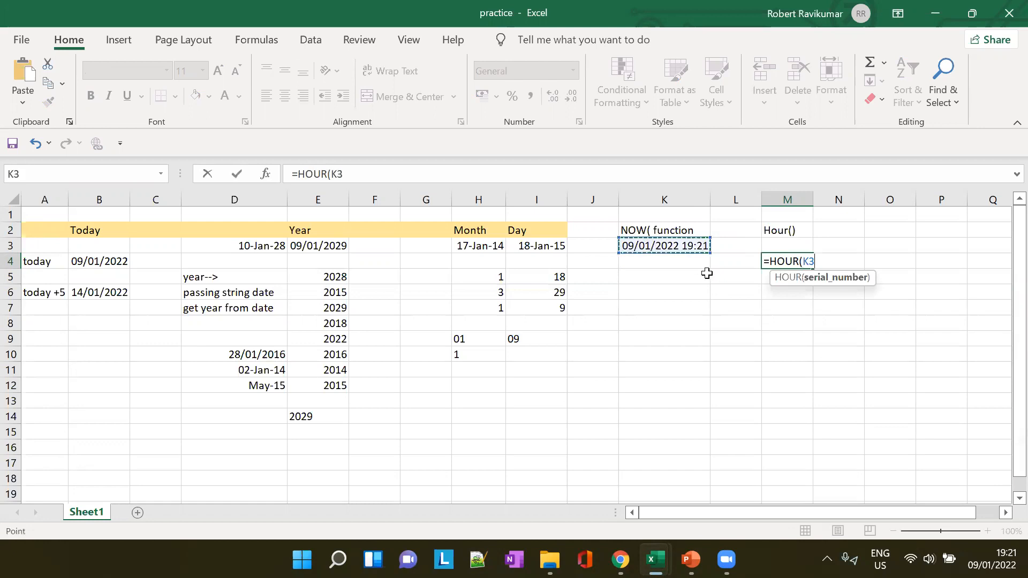
pyautogui.write(')')
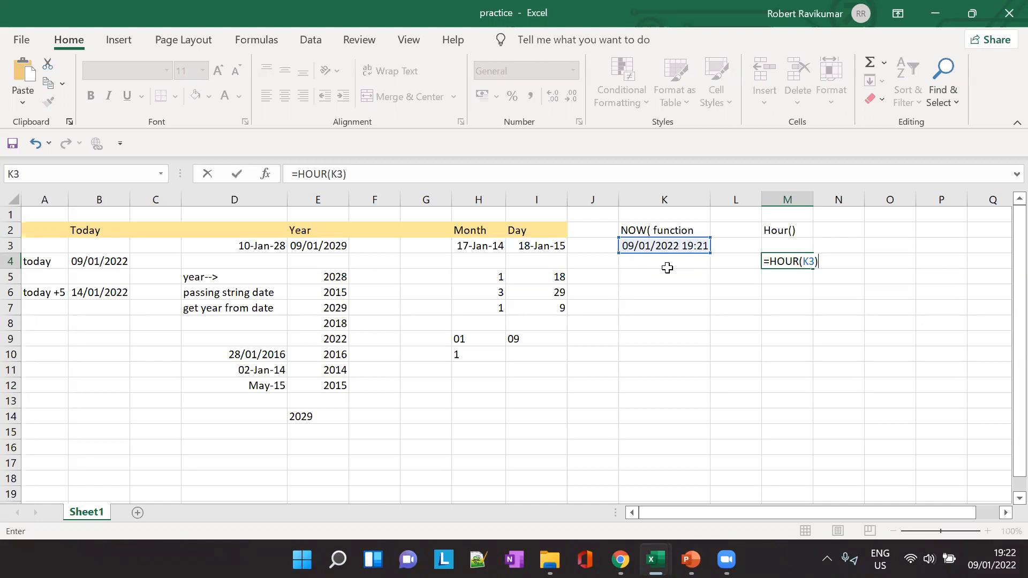
pyautogui.press('Tab')
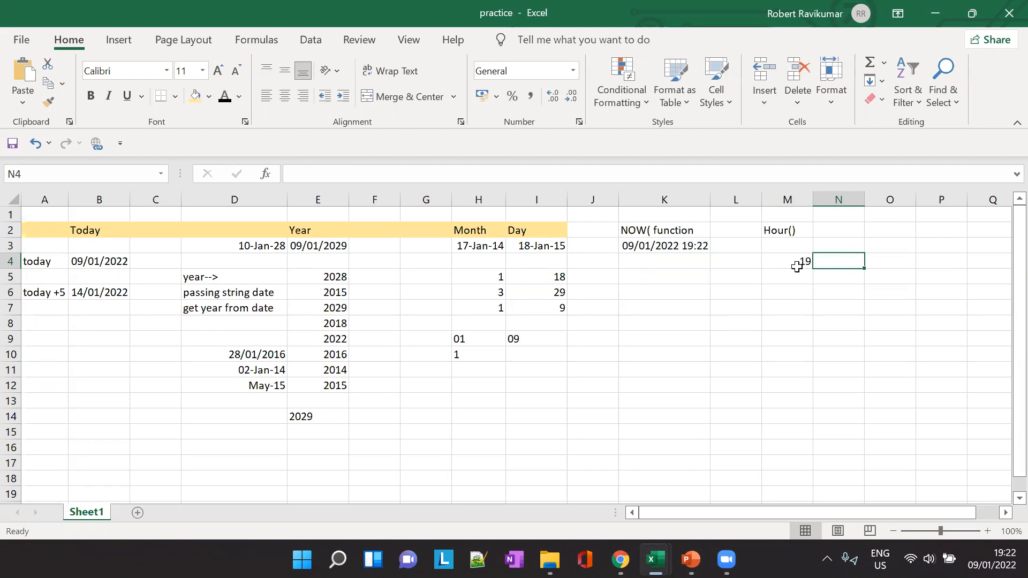
# Step: After rechecking the HOUR slide in PowerPoint, return to the Excel workbook and enter =HOUR(D3) in cell M6
pyautogui.hotkey('alt', 'Tab')
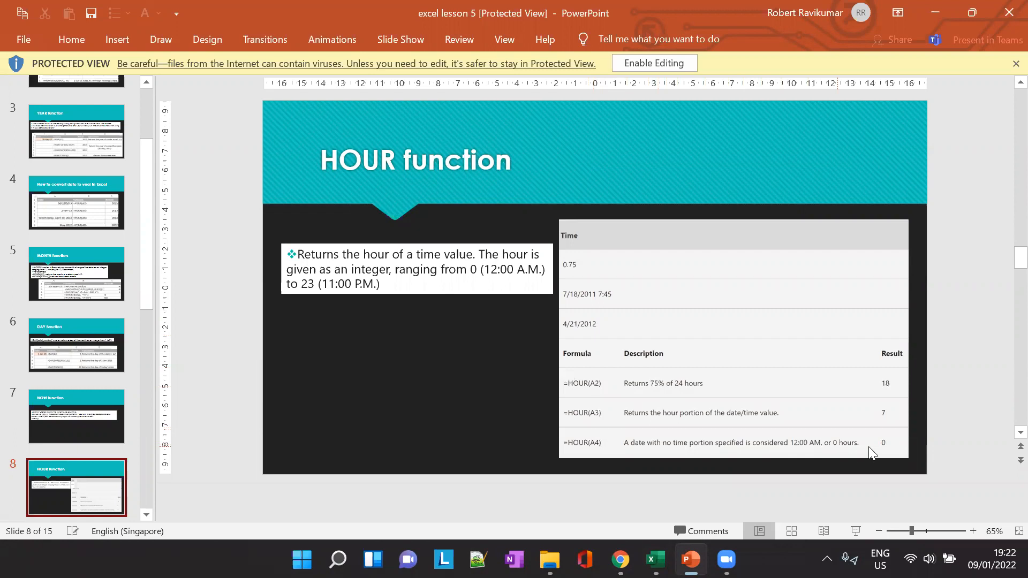
pyautogui.hotkey('alt', 'Tab')
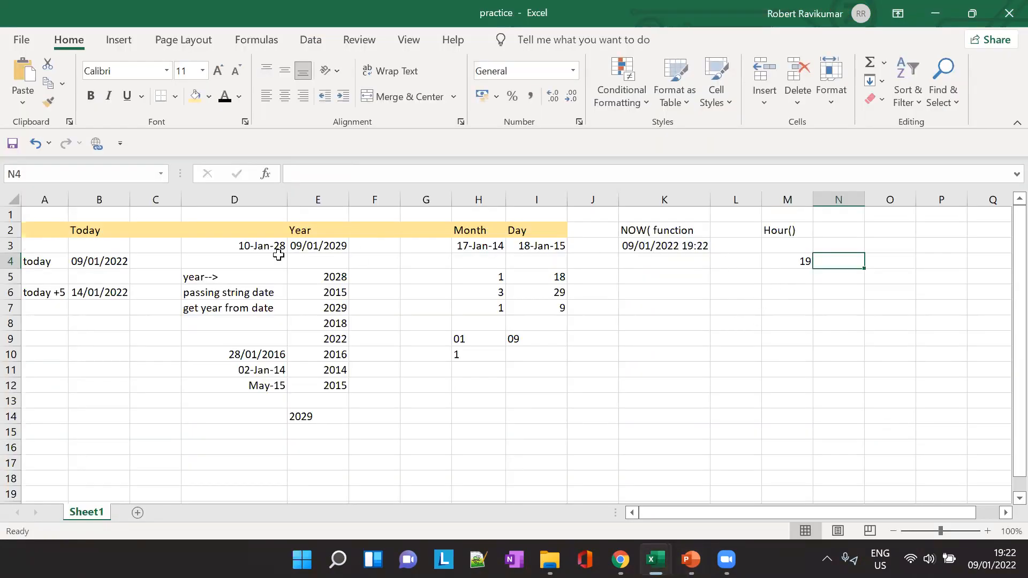
pyautogui.click(251, 246)
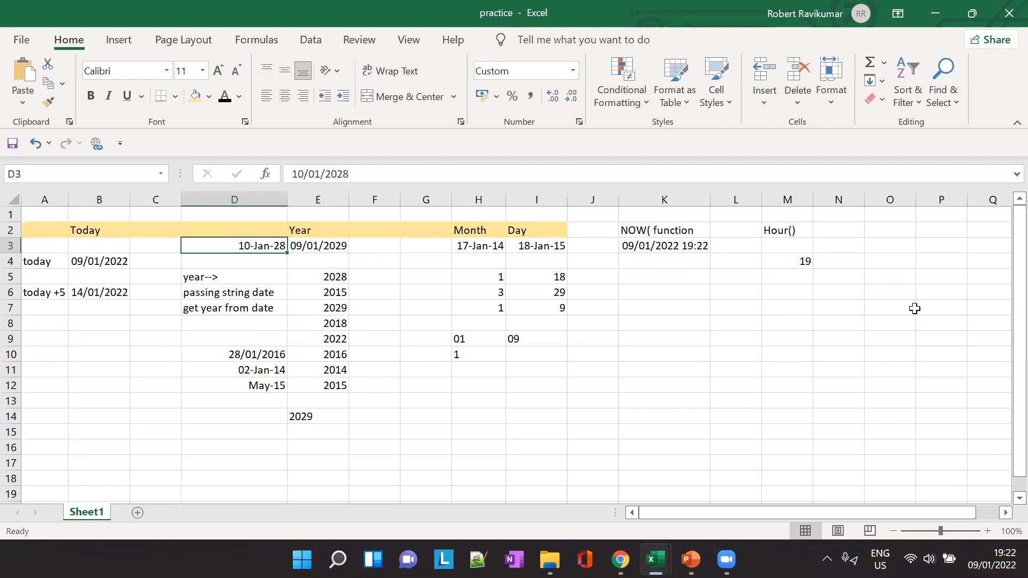
pyautogui.click(785, 289)
pyautogui.write('=')
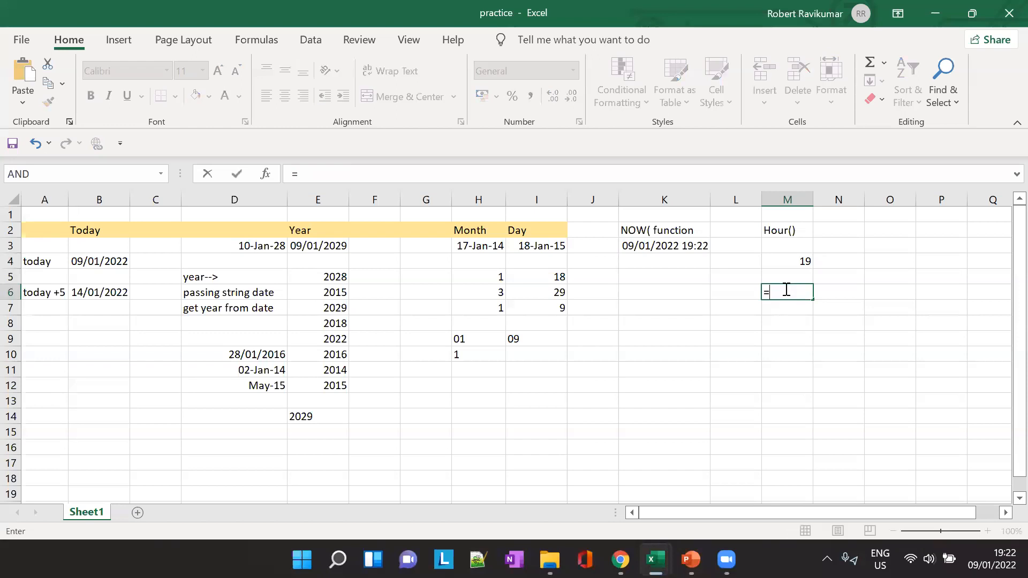
pyautogui.write('HOUR(')
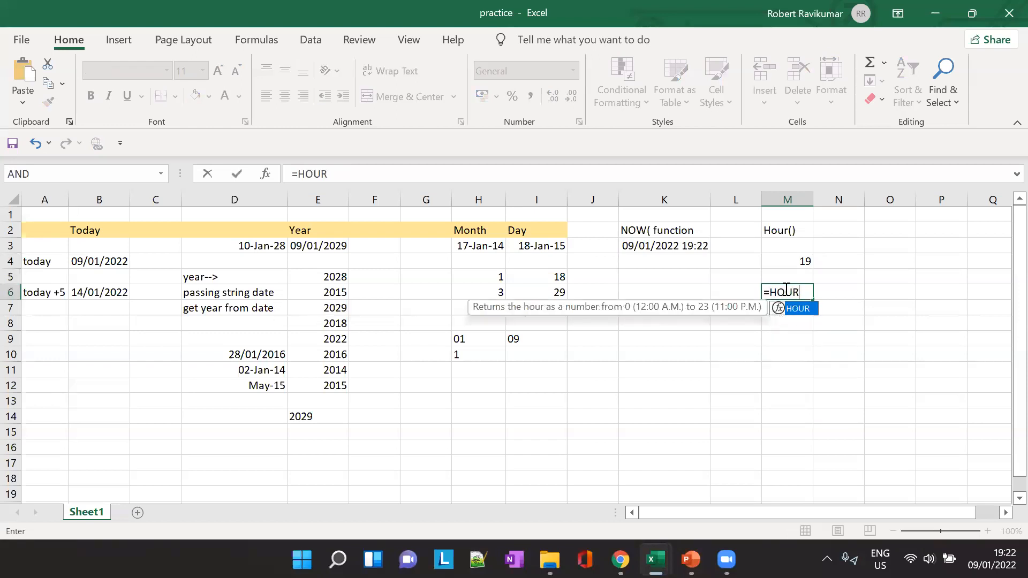
pyautogui.click(242, 246)
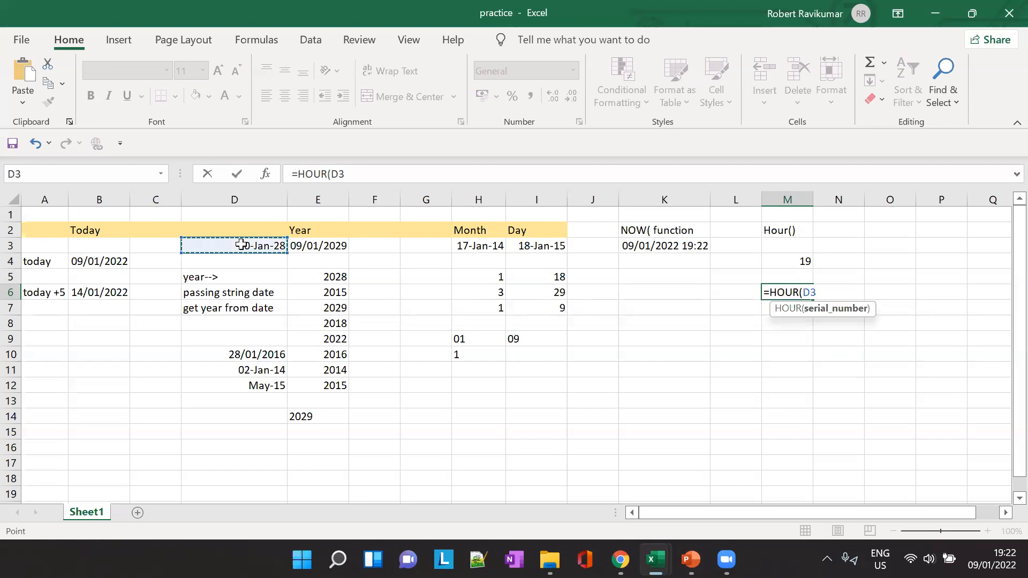
pyautogui.write(')')
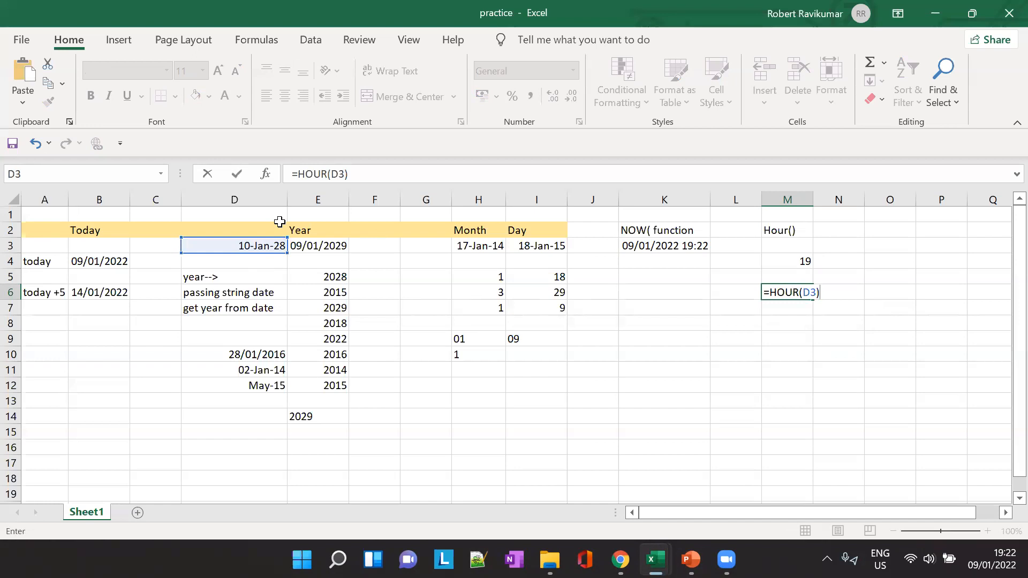
pyautogui.press('Tab')
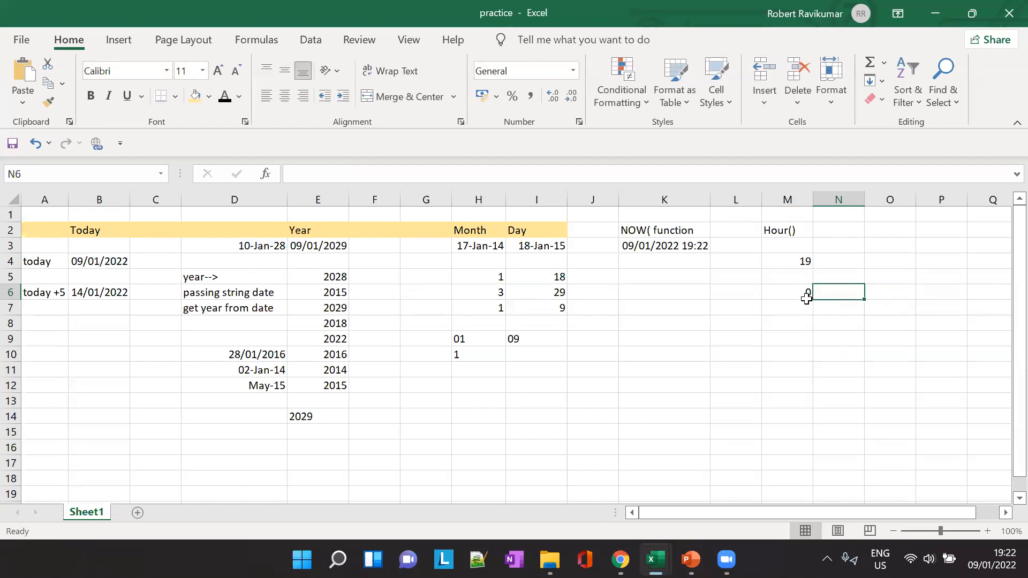
# Step: Following the 0.75 example on the PowerPoint slide, enter =HOUR(0.75) in cell M8 of the Excel workbook and autofit column M
pyautogui.hotkey('alt', 'Tab')
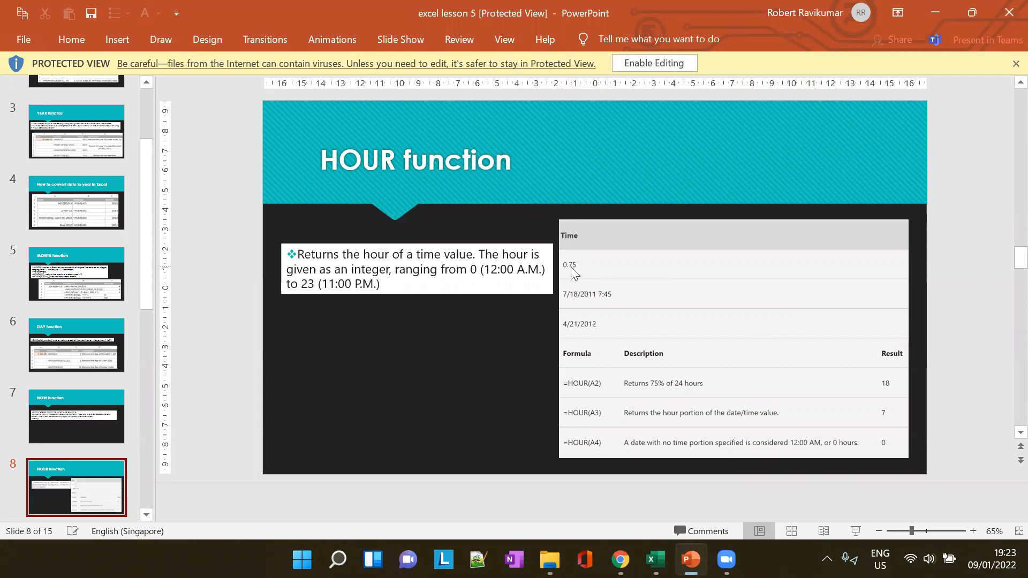
pyautogui.hotkey('alt', 'Tab')
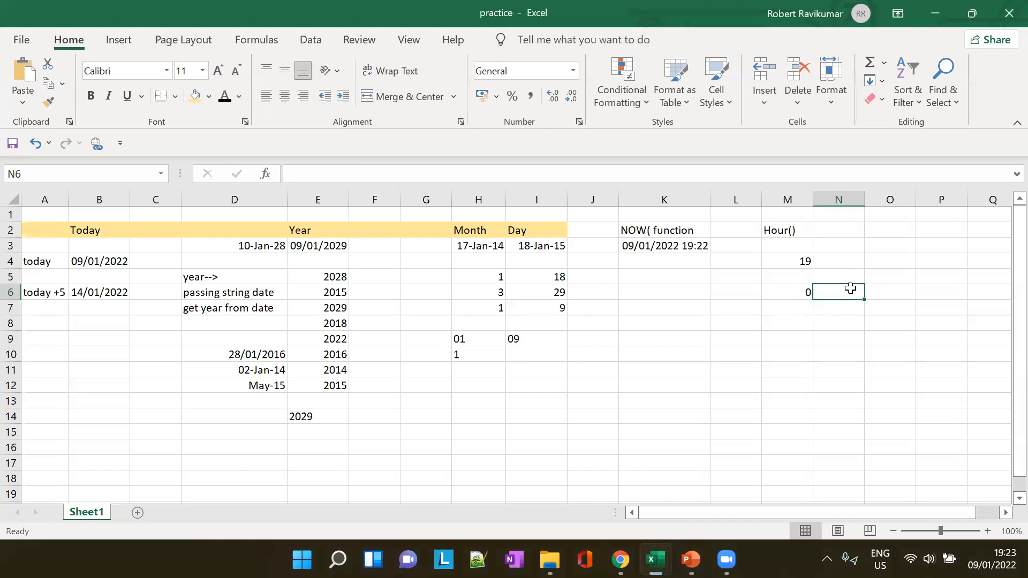
pyautogui.click(778, 321)
pyautogui.write('=HOUR(0')
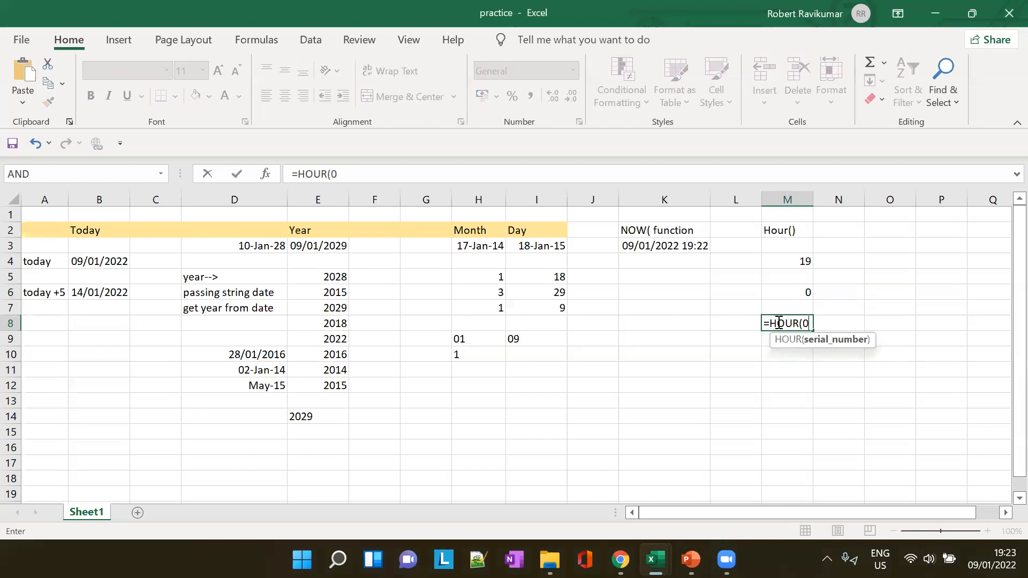
pyautogui.write('.75)')
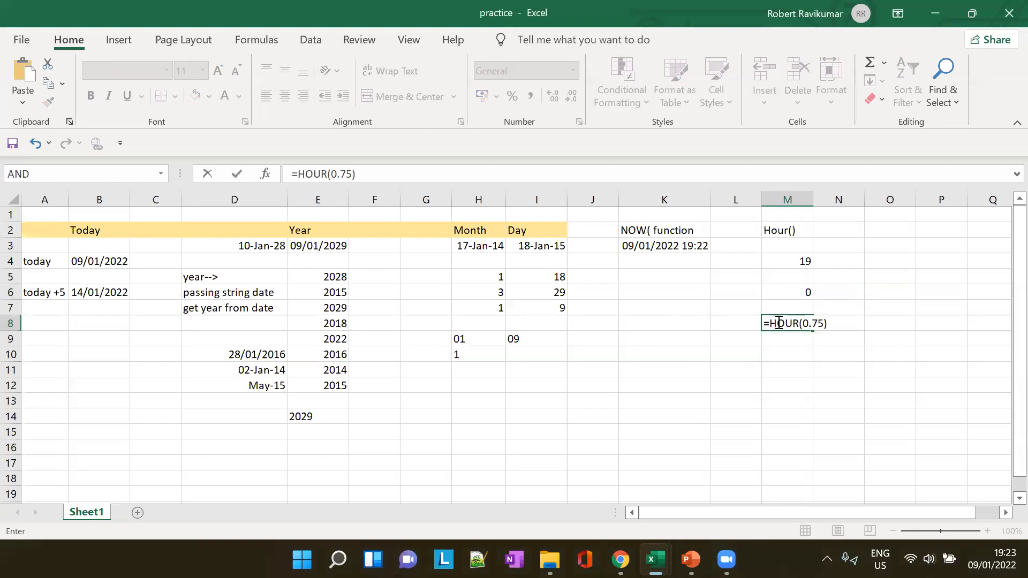
pyautogui.click(807, 200)
pyautogui.doubleClick(812, 199)
# Step: Change the formula in cell M8 to =HOUR(0.5)
pyautogui.click(794, 327)
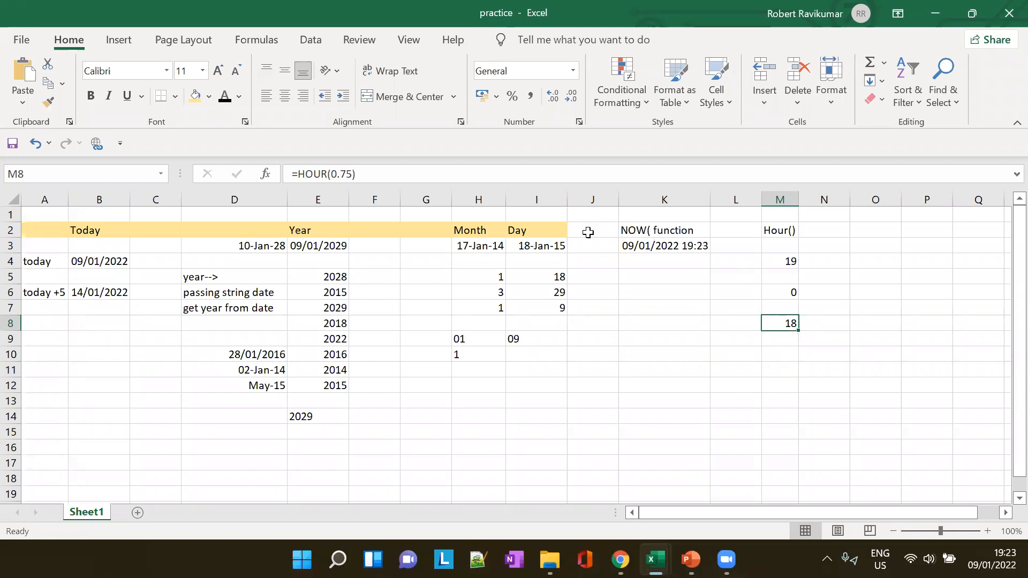
pyautogui.click(346, 173)
pyautogui.press('BackSpace')
pyautogui.click(892, 330)
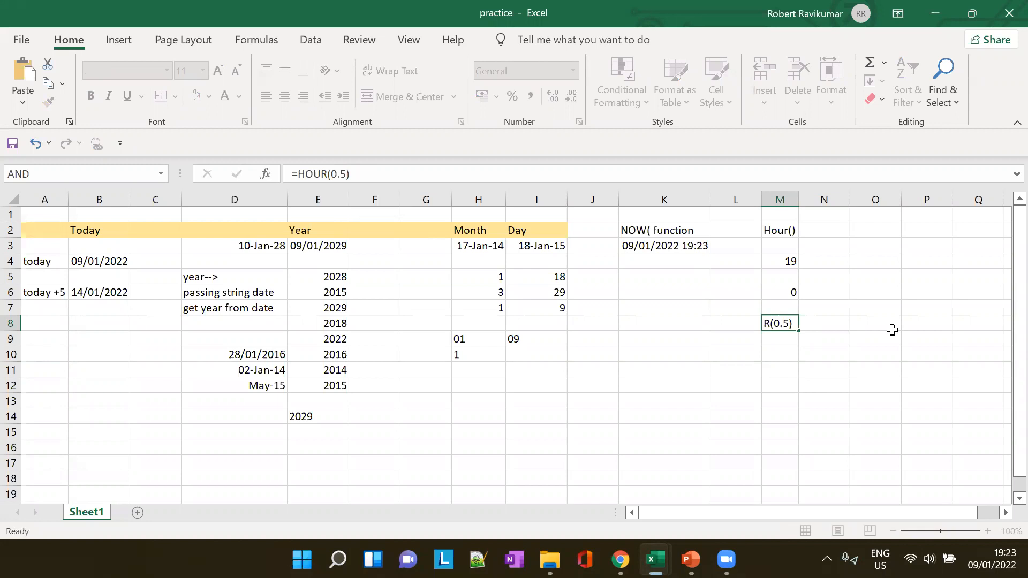
pyautogui.click(787, 324)
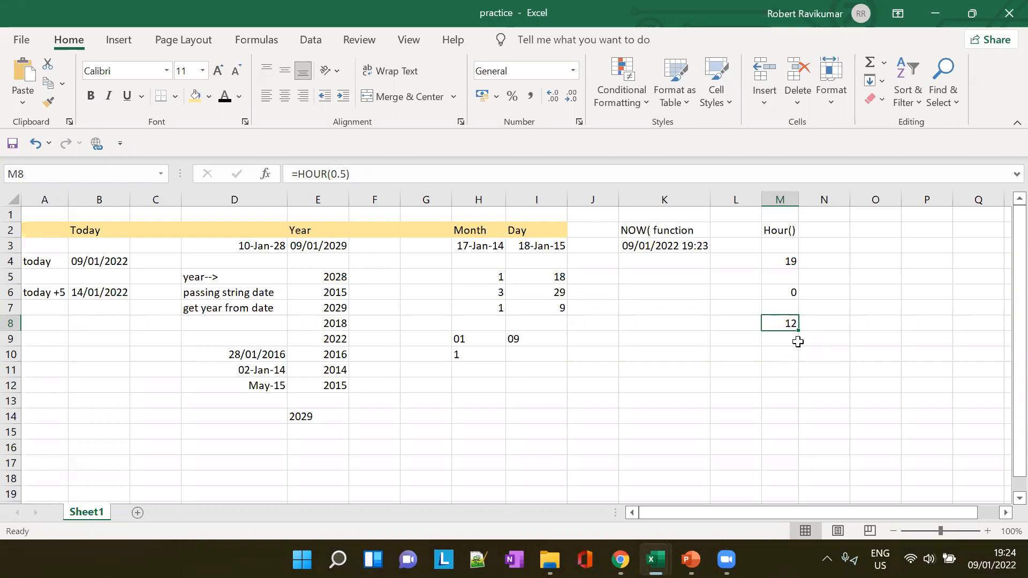
# Step: Change the formula in cell M8 to =HOUR(0.25) and reselect the cell to review it
pyautogui.click(342, 174)
pyautogui.press('Left')
pyautogui.write('2')
pyautogui.press('Tab')
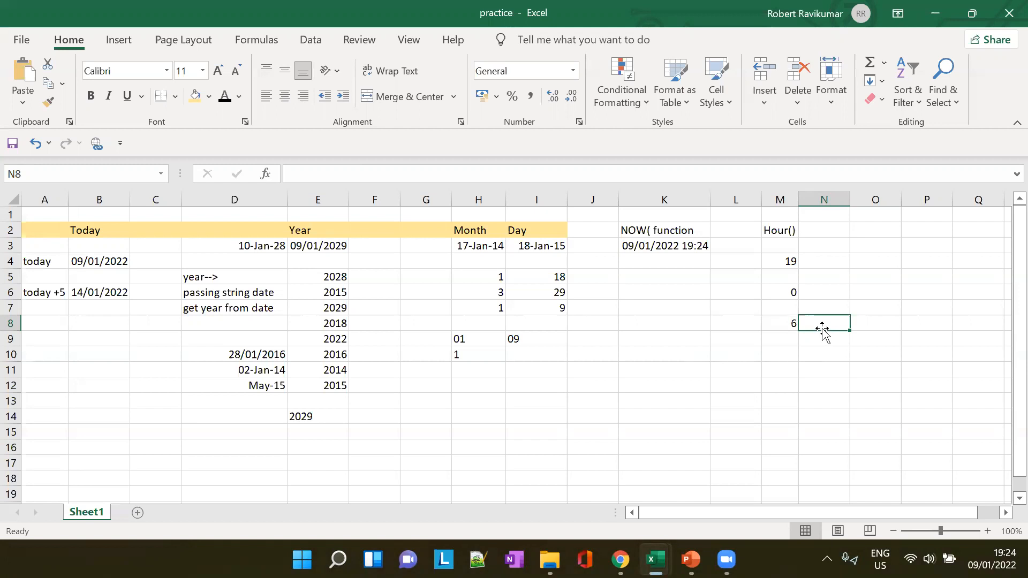
pyautogui.press('Left')
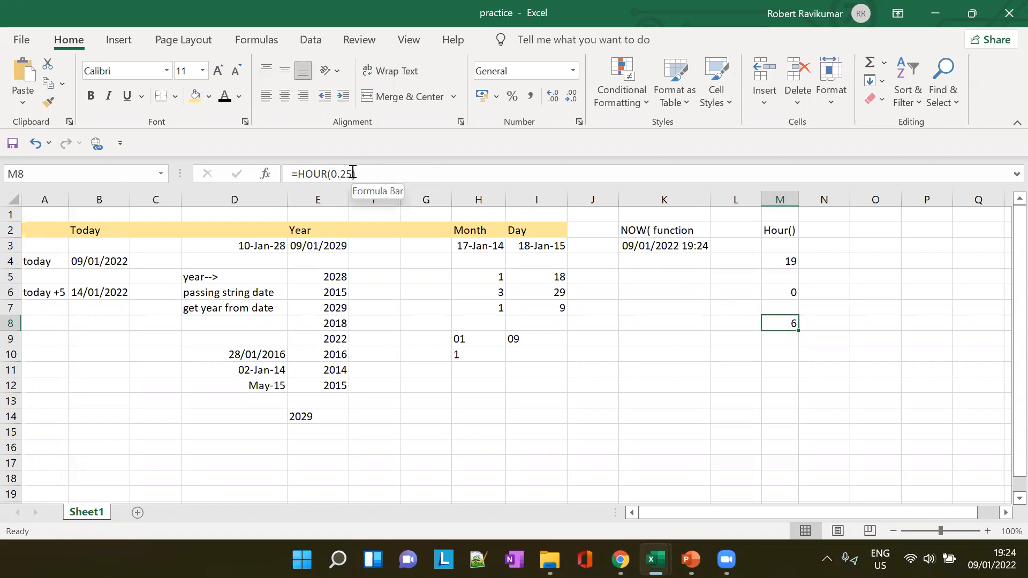
# Step: Enter the explanatory text "24 * 0.25" in cell L8 and "24 * 0.5" in cell L9
pyautogui.click(736, 324)
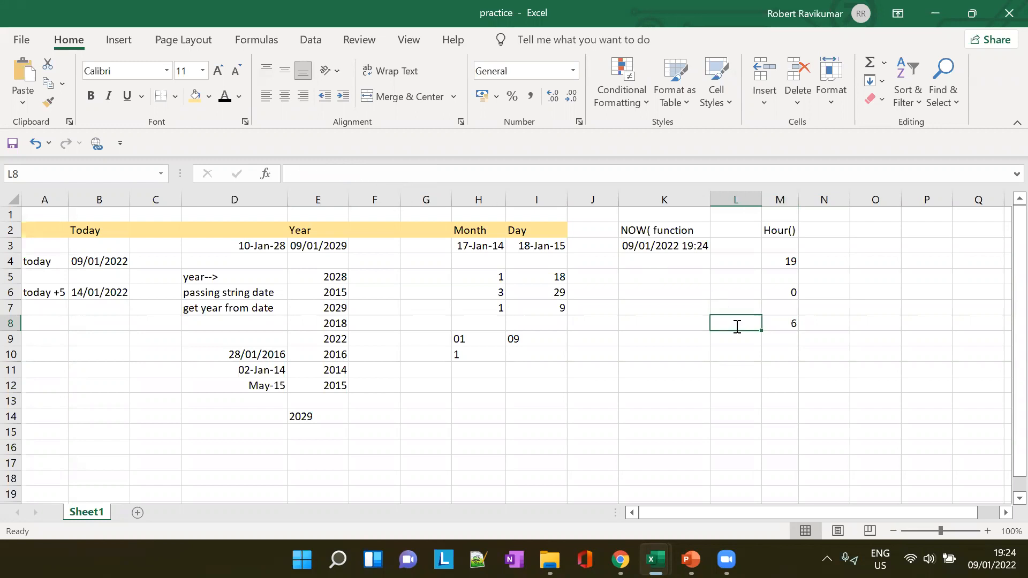
pyautogui.write('24 *')
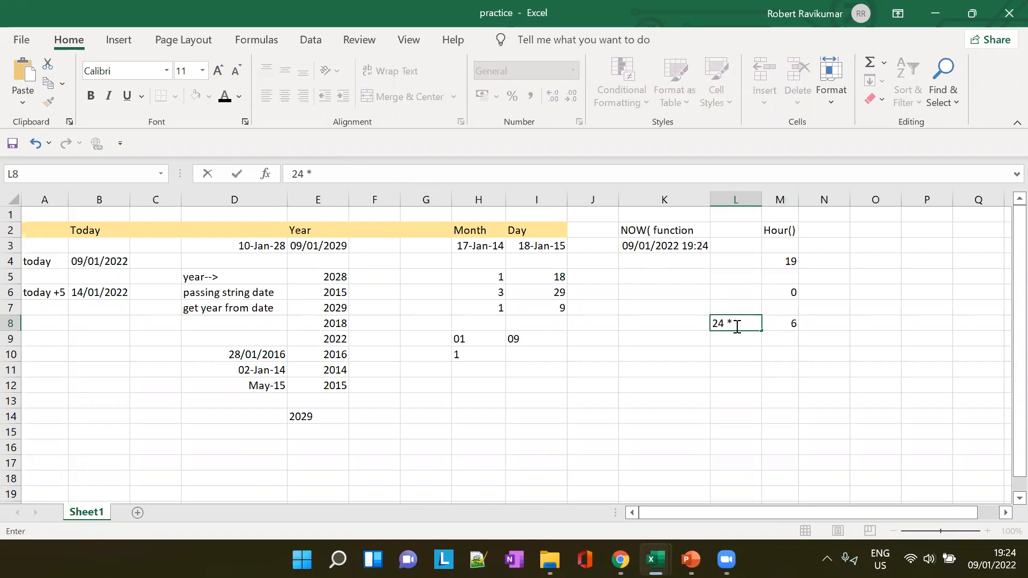
pyautogui.write(' 0.25')
pyautogui.click(738, 349)
pyautogui.click(738, 339)
pyautogui.write('2')
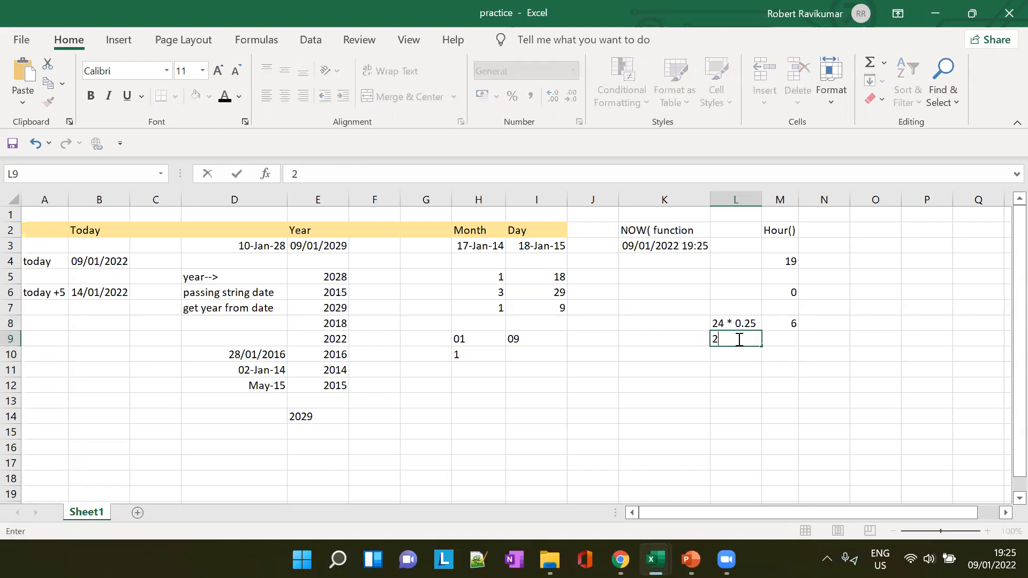
pyautogui.write('4 * 0.5')
pyautogui.press('Tab')
# Step: Enter the formula =HOUR(0.5) in cell M9 beside its explanatory text
pyautogui.write('=')
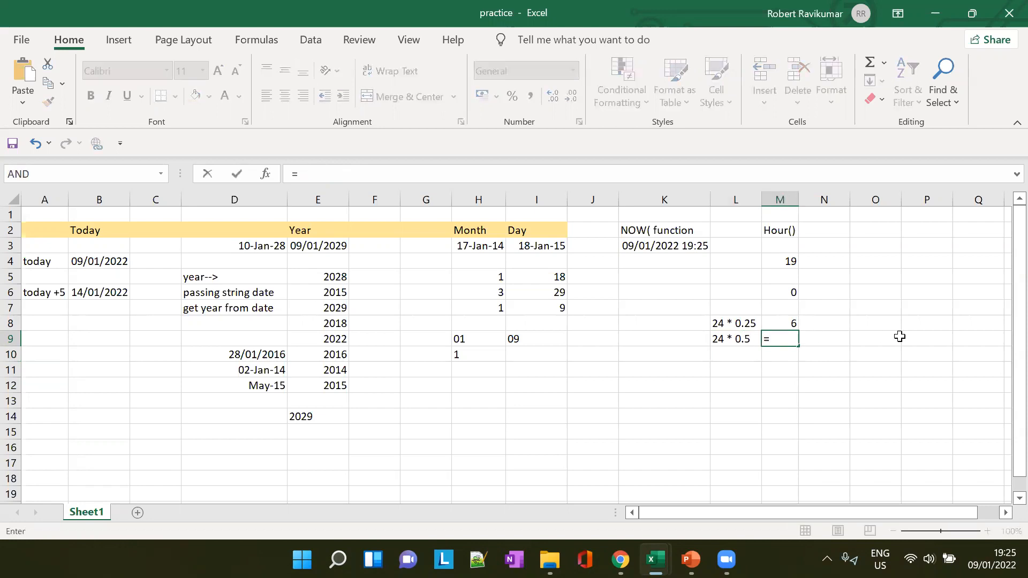
pyautogui.write('HOUR(')
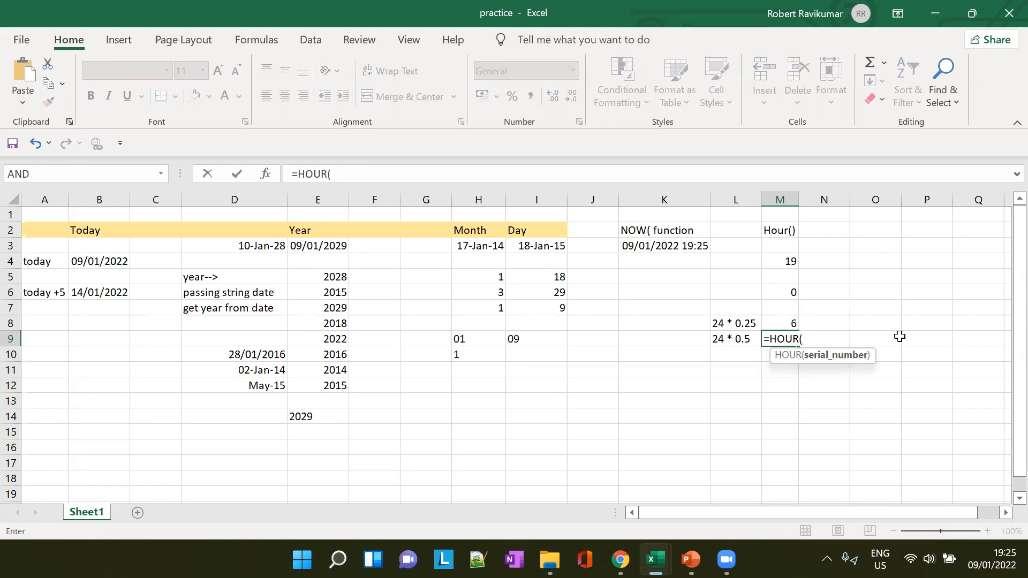
pyautogui.write('0.5)')
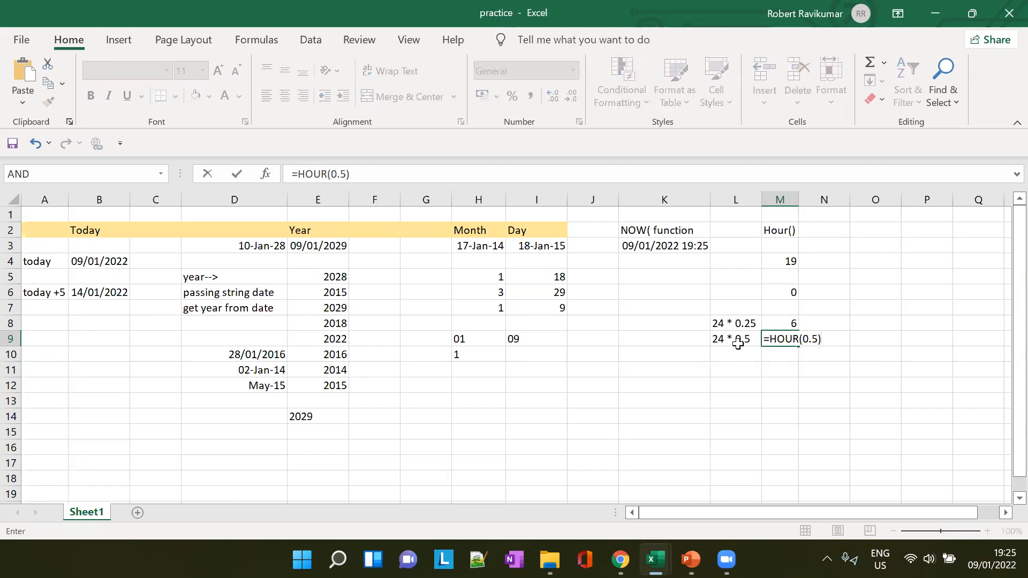
pyautogui.click(839, 343)
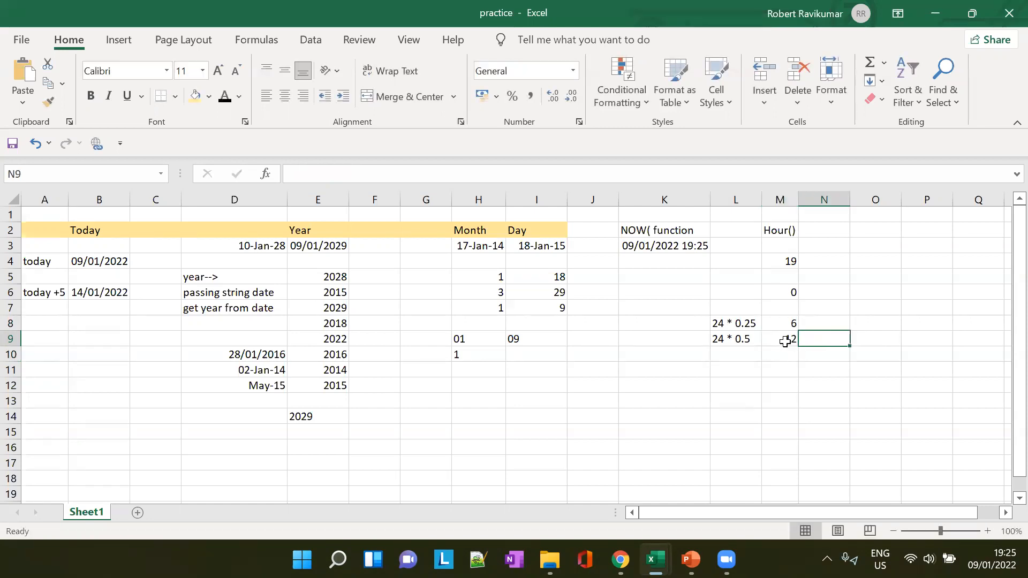
# Step: Enter the explanatory text "24 * 1" in cell L10
pyautogui.click(720, 353)
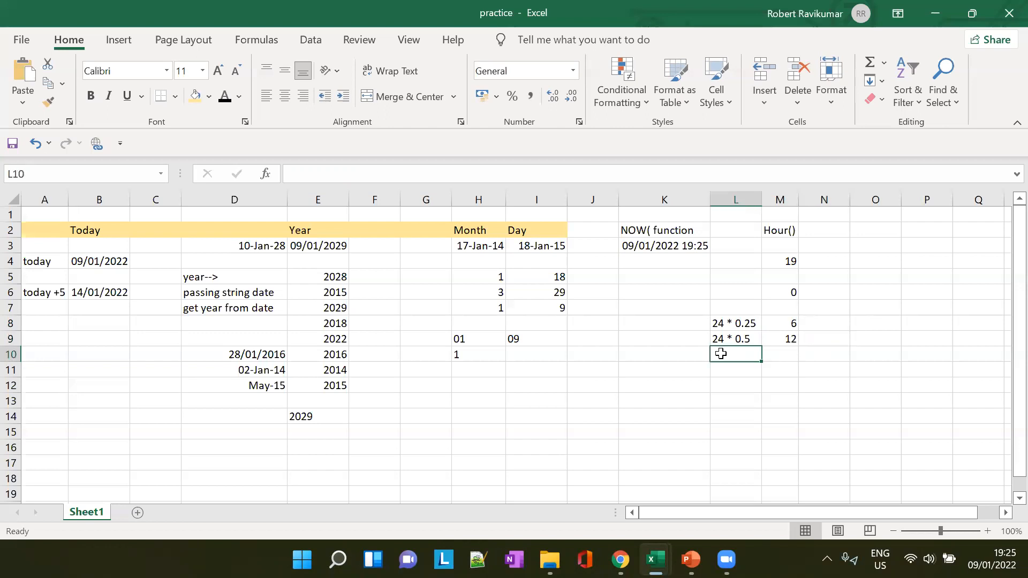
pyautogui.write('24 * 1')
pyautogui.press('Tab')
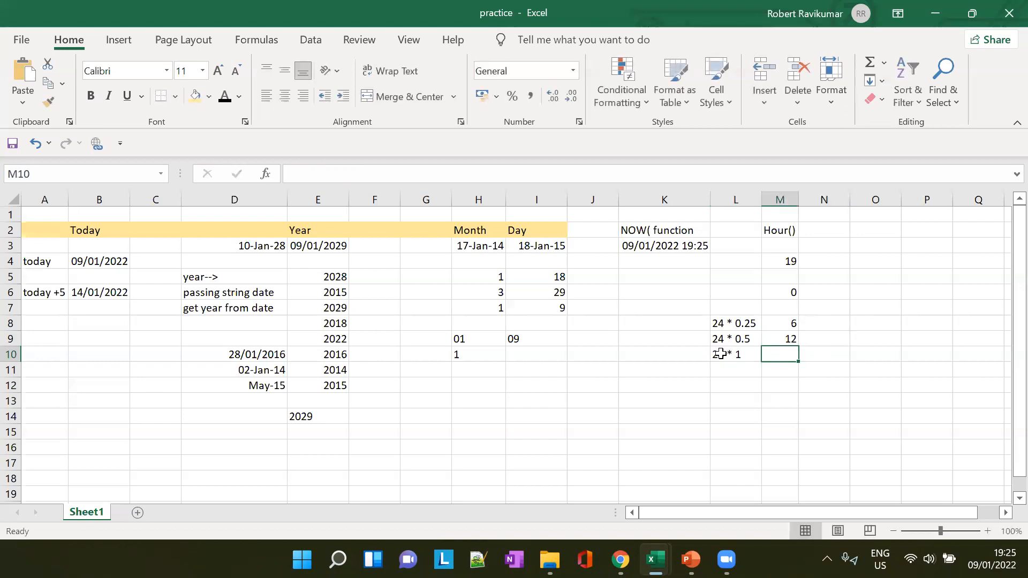
# Step: Enter the formula =HOUR(1) in cell M10 beside its explanatory text
pyautogui.click(731, 356)
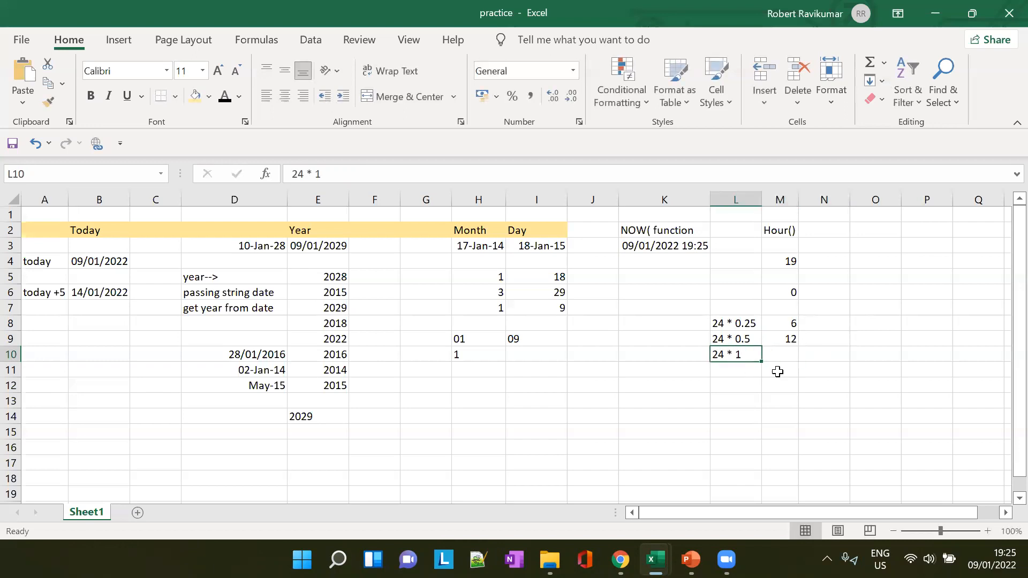
pyautogui.click(794, 357)
pyautogui.click(741, 353)
pyautogui.click(788, 358)
pyautogui.write('=Hou')
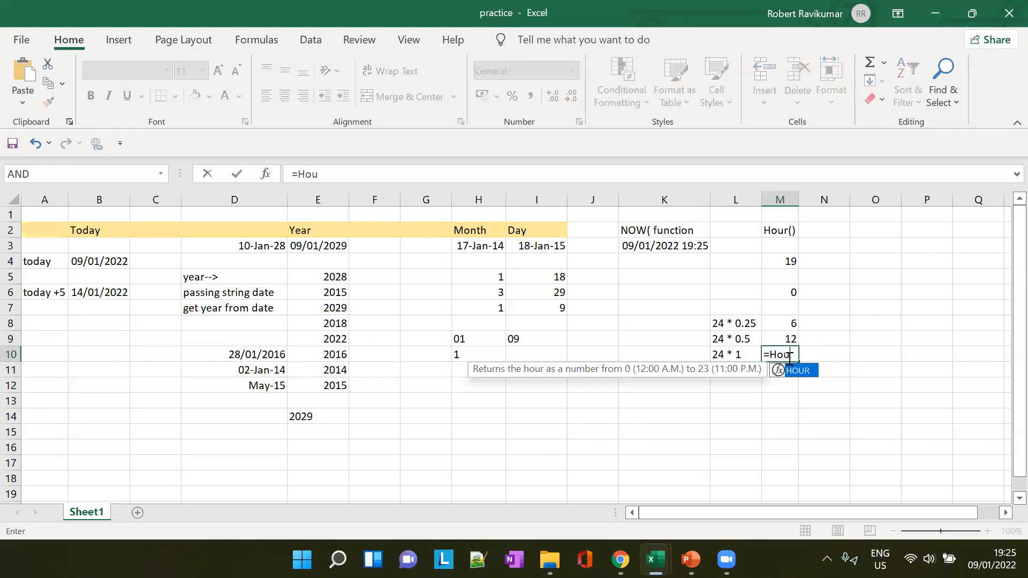
pyautogui.write('r(')
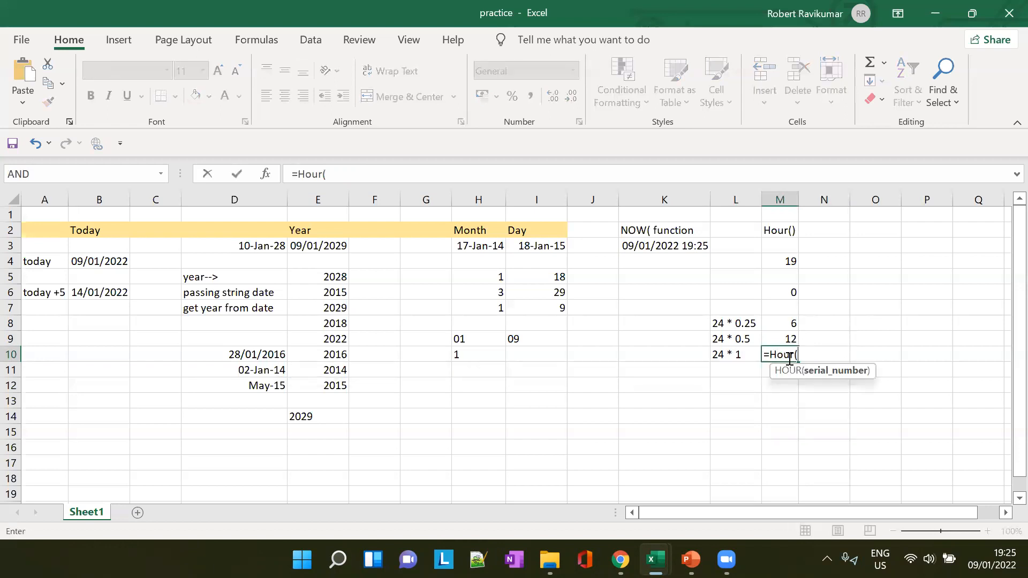
pyautogui.write('1)')
pyautogui.press('Tab')
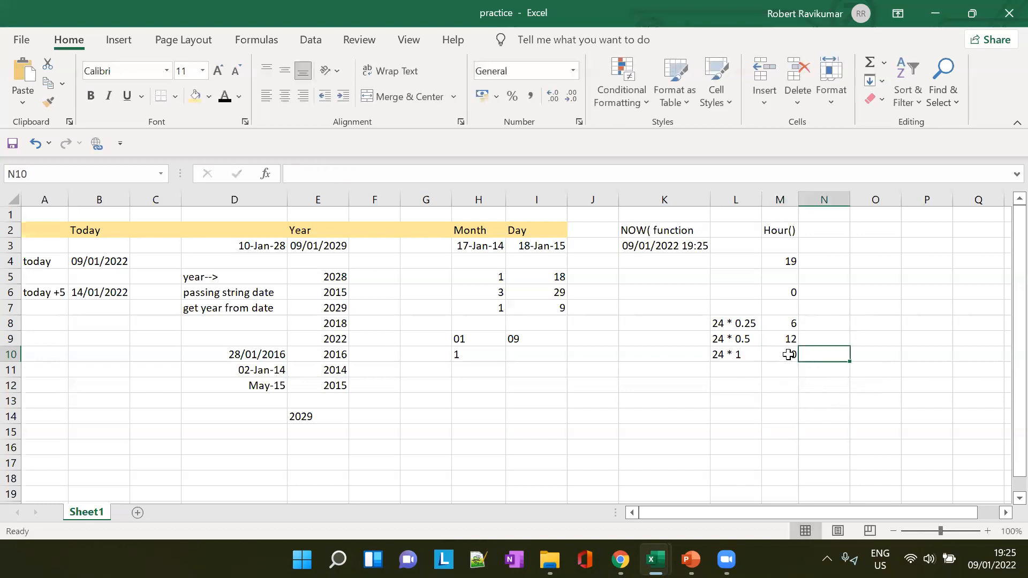
# Step: Add the explanatory text "24*.75" in cell L11 and the formula =HOUR(0.75) in cell M11
pyautogui.click(735, 370)
pyautogui.write('2')
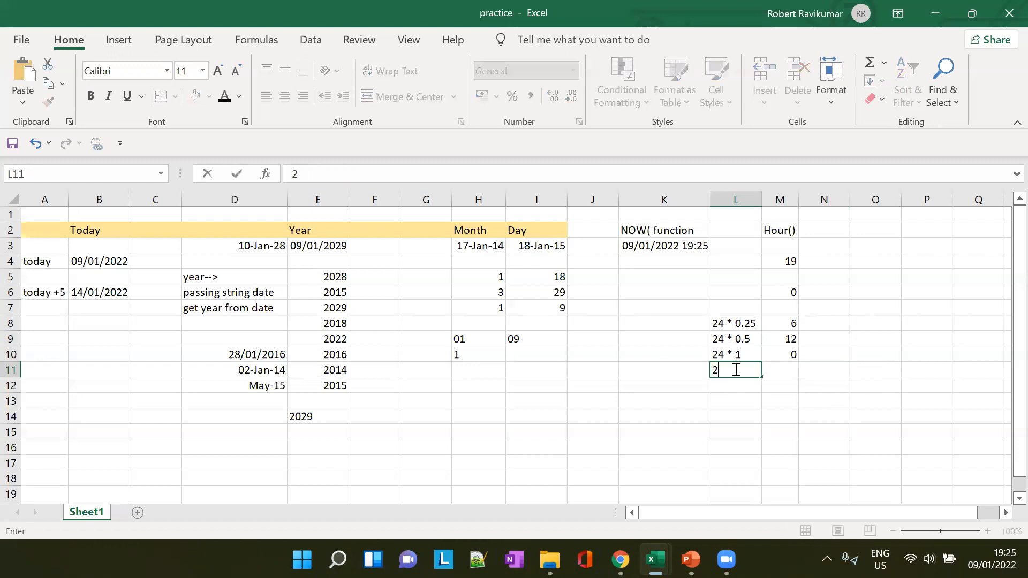
pyautogui.write('4*.75')
pyautogui.press('Tab')
pyautogui.write('=HO')
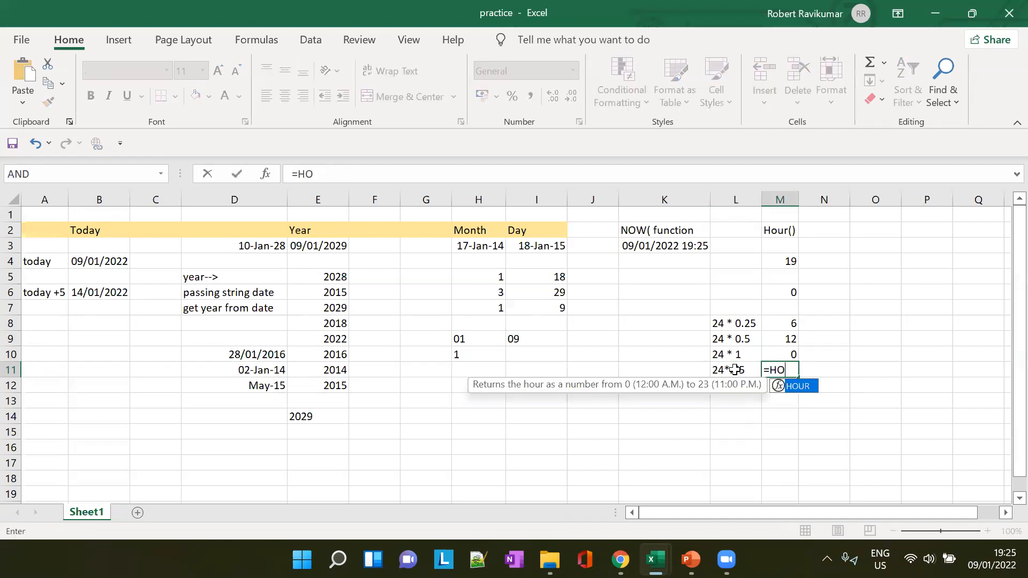
pyautogui.write('UR(0.')
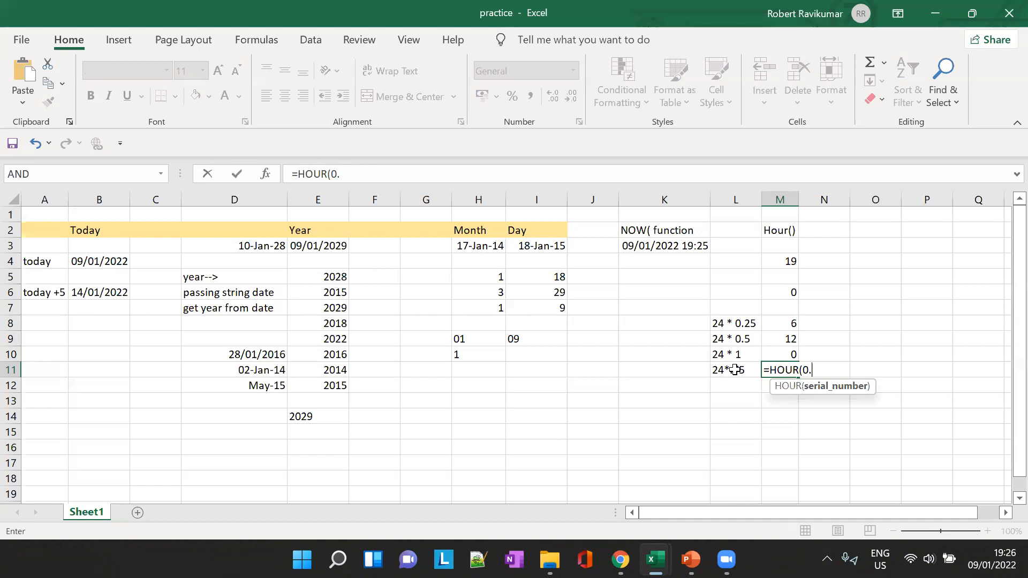
pyautogui.write('75)')
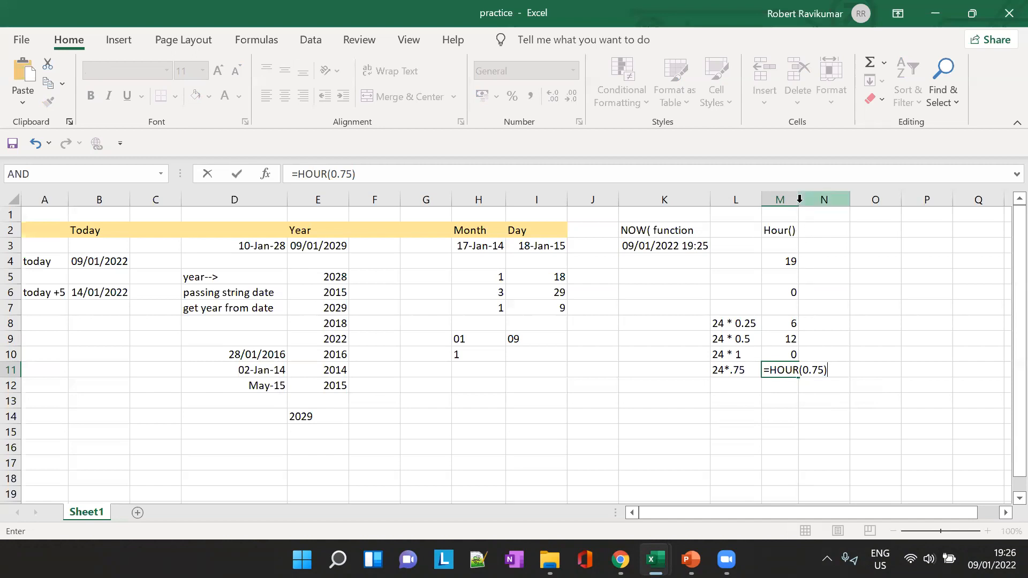
pyautogui.press('Tab')
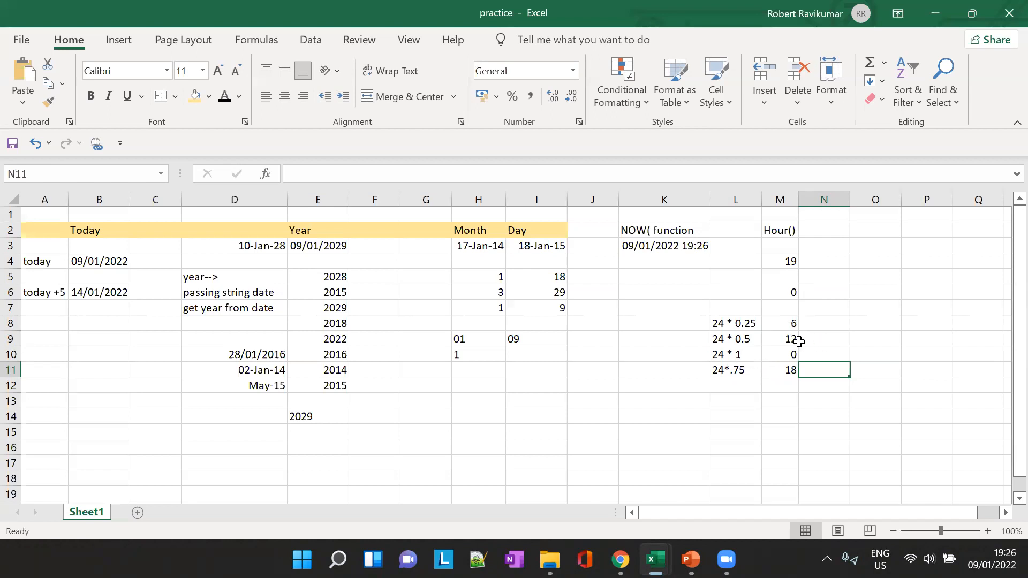
pyautogui.click(735, 356)
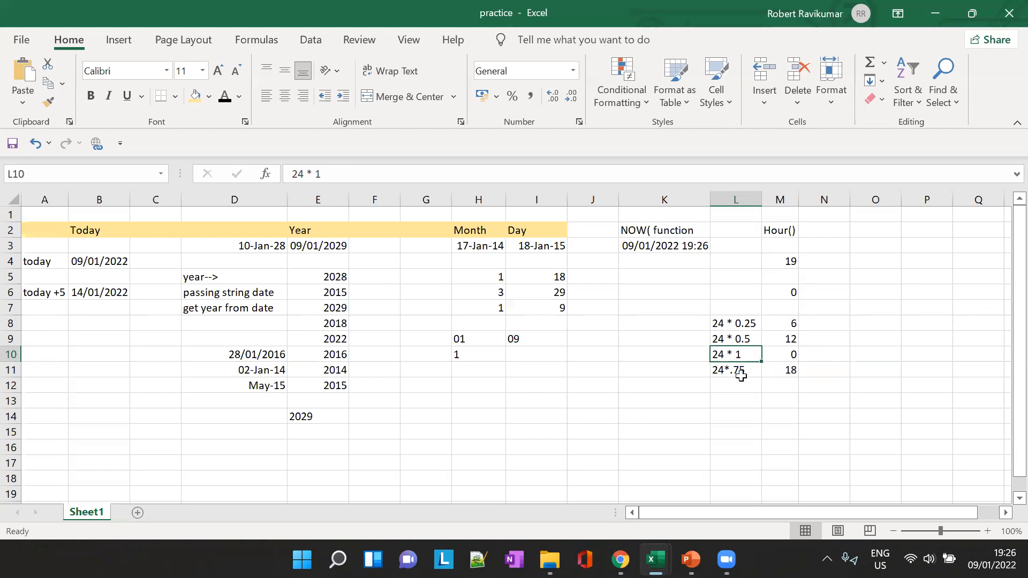
pyautogui.click(784, 375)
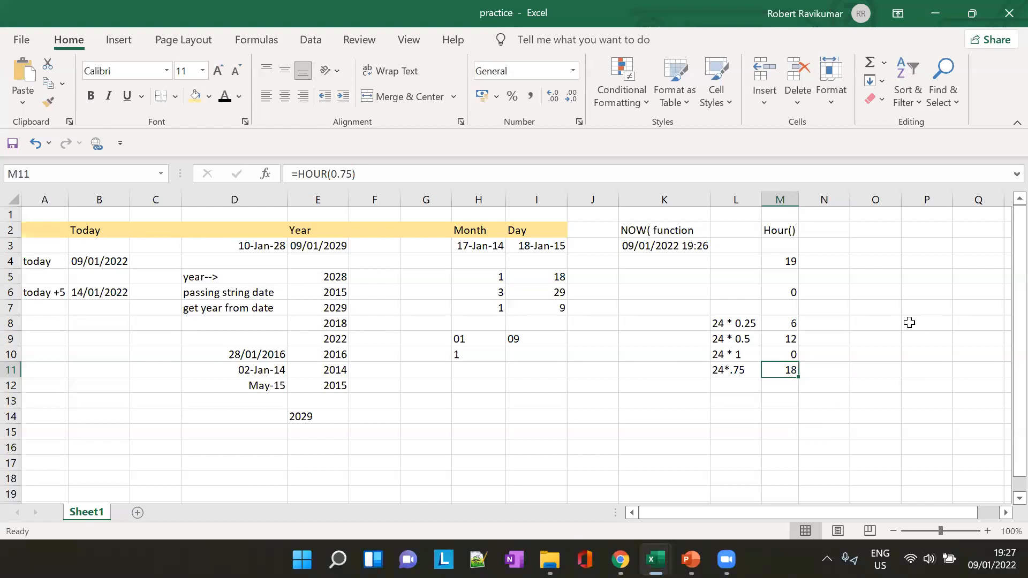
# Step: Switch to the PowerPoint lesson and look through the function slides from DAY up to the Minute Function slide
pyautogui.hotkey('alt', 'Tab')
pyautogui.hotkey('alt', 'Tab')
pyautogui.hotkey('alt', 'Tab')
pyautogui.click(74, 346)
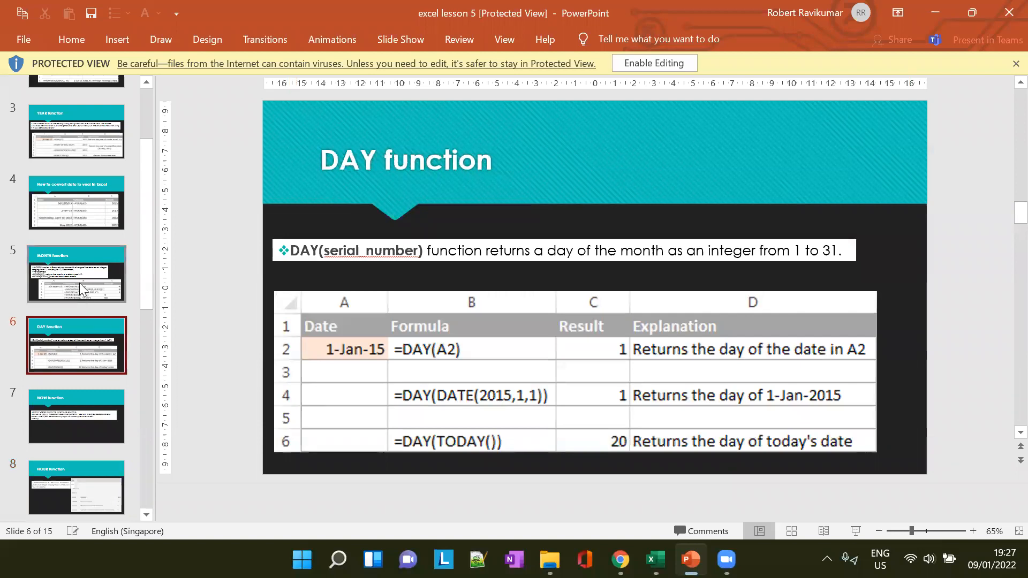
pyautogui.click(79, 282)
pyautogui.click(86, 365)
pyautogui.click(82, 419)
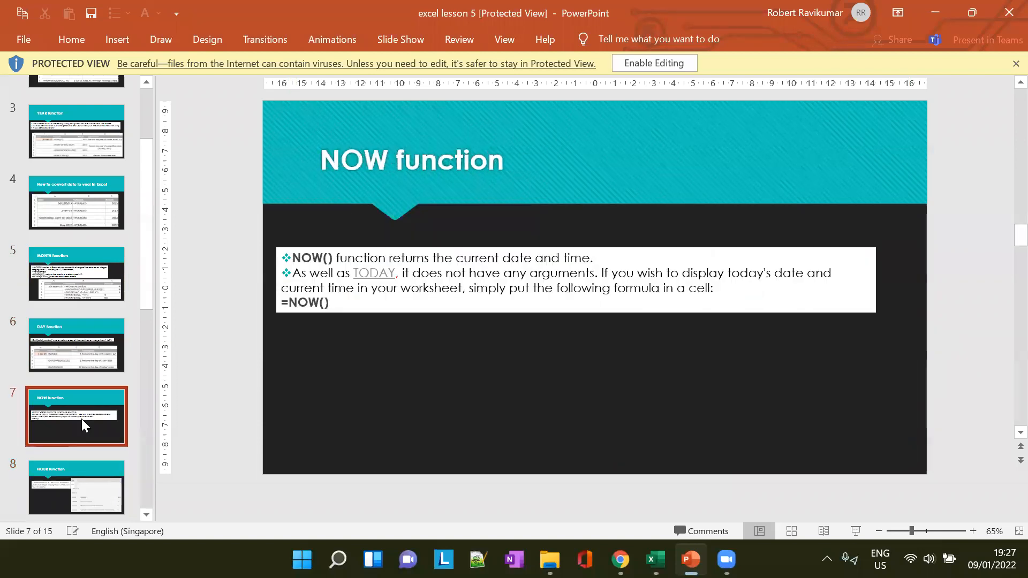
pyautogui.scroll(-2, 81, 418)
pyautogui.click(81, 418)
pyautogui.scroll(-2, 82, 418)
pyautogui.click(81, 419)
pyautogui.scroll(-1, 74, 461)
pyautogui.click(89, 429)
pyautogui.scroll(-1, 88, 440)
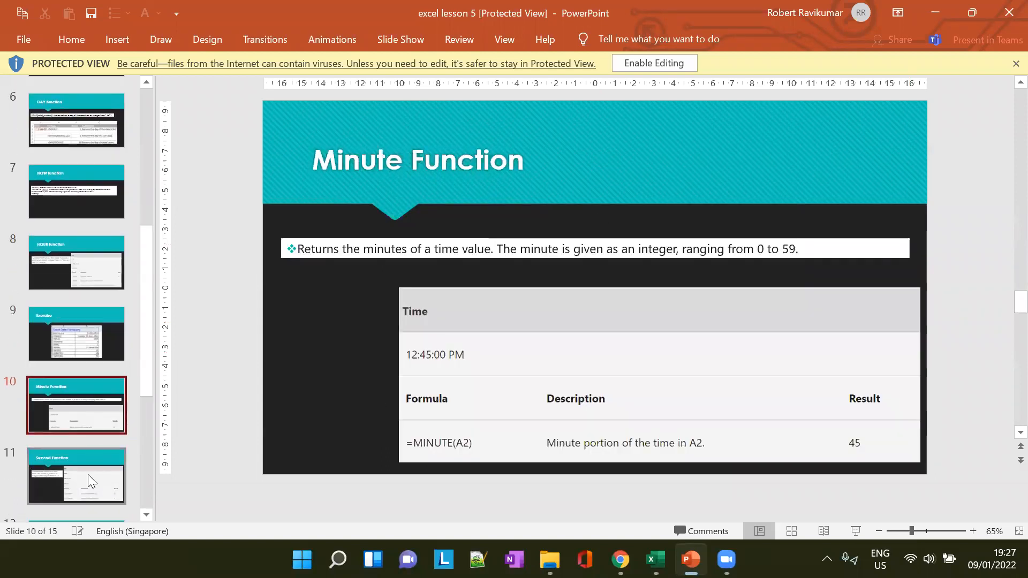
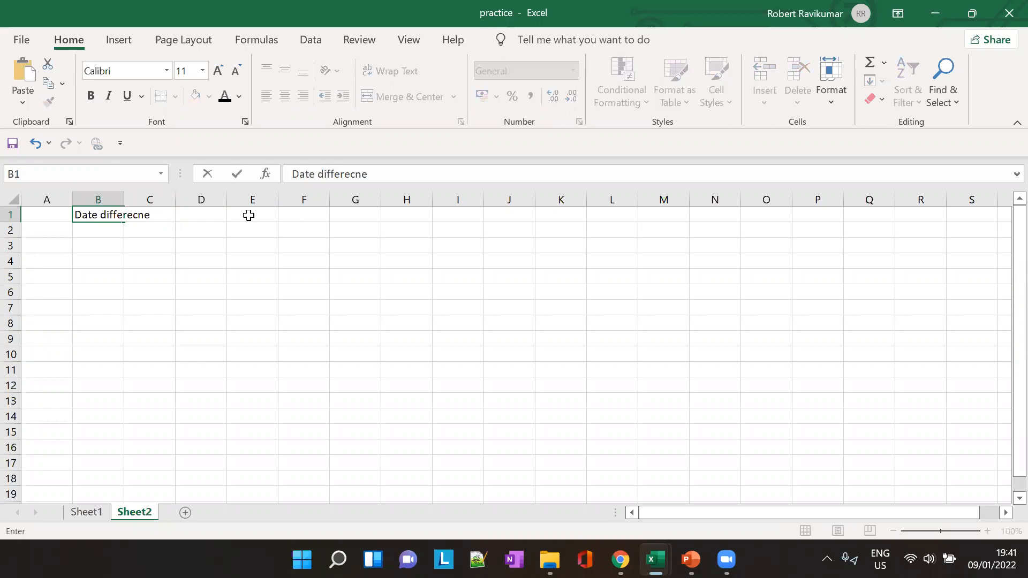
# Step: Fit column B of Sheet2 to its heading text and clear the contents of cell C1
pyautogui.moveTo(123, 197); pyautogui.dragTo(126, 196)
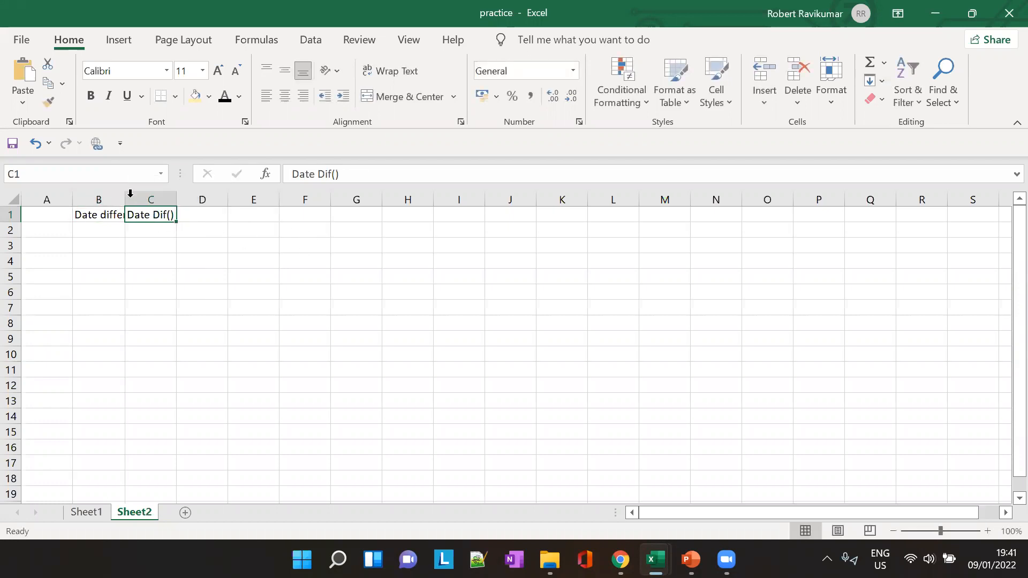
pyautogui.doubleClick(129, 195)
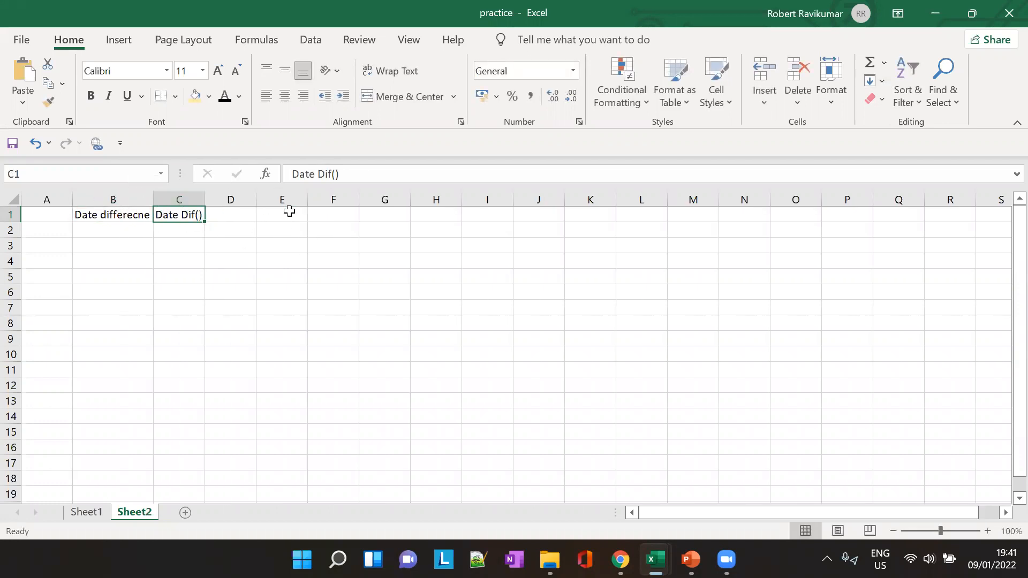
pyautogui.press('BackSpace')
pyautogui.click(127, 219)
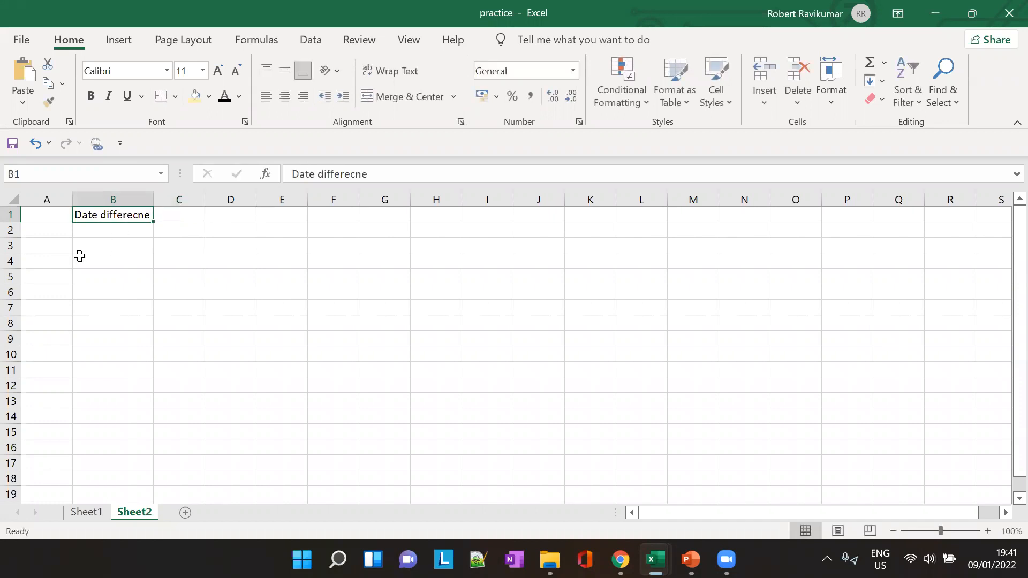
# Step: Enter the date 18-Jan-2018 in cell B3 of Sheet2
pyautogui.click(56, 244)
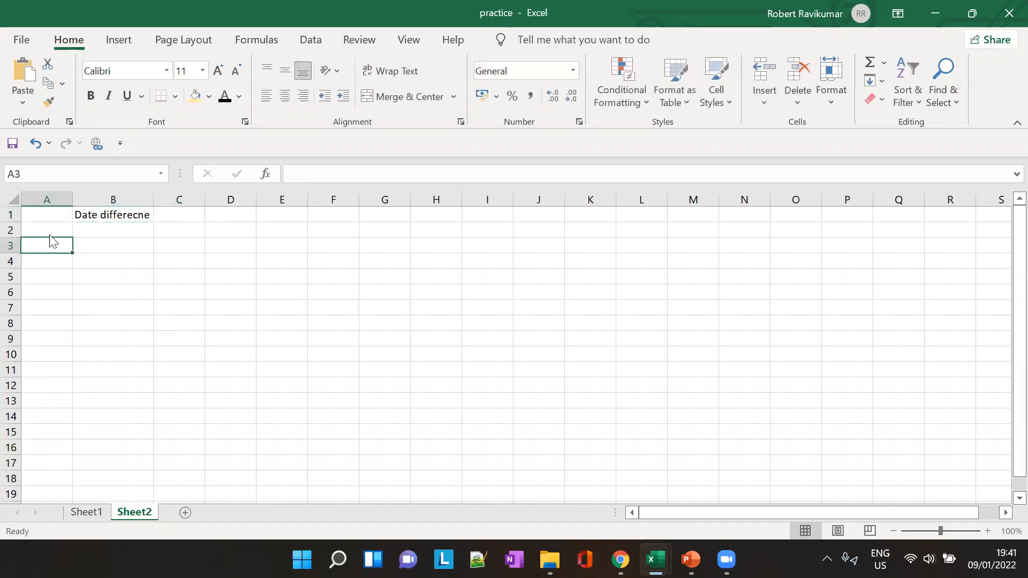
pyautogui.click(108, 243)
pyautogui.write('18')
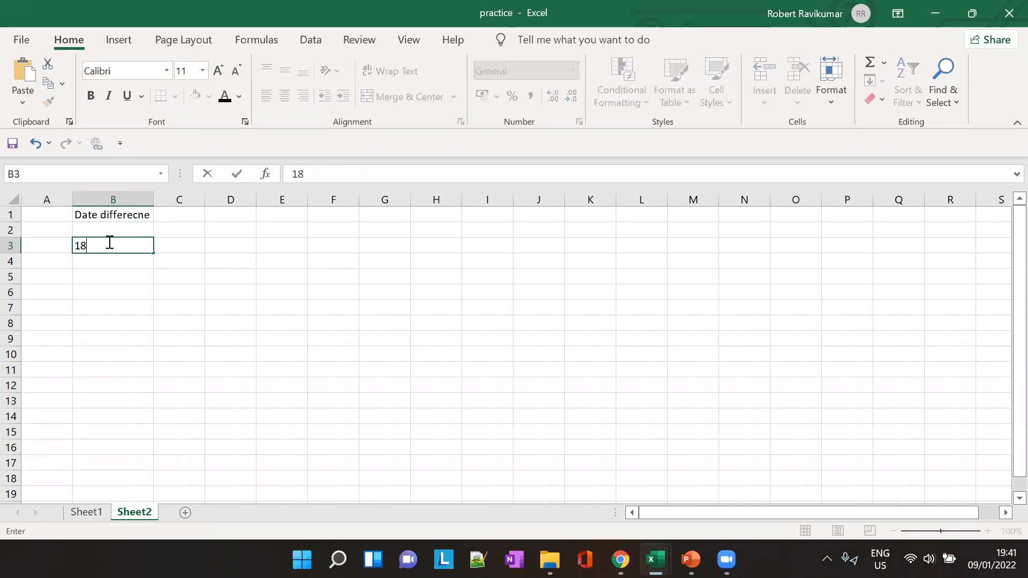
pyautogui.write('-Jan-2018')
pyautogui.press('Return')
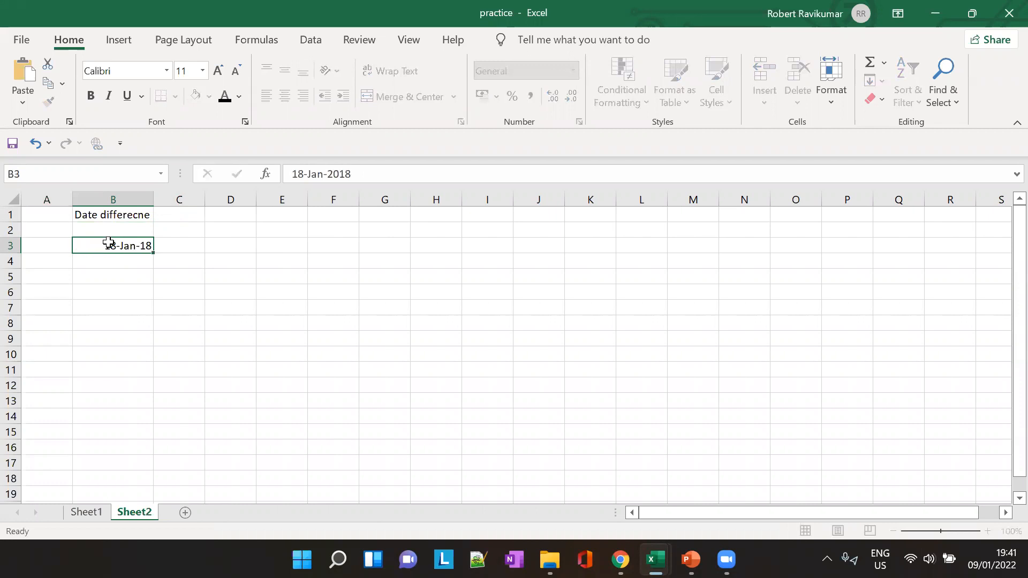
pyautogui.press('Return')
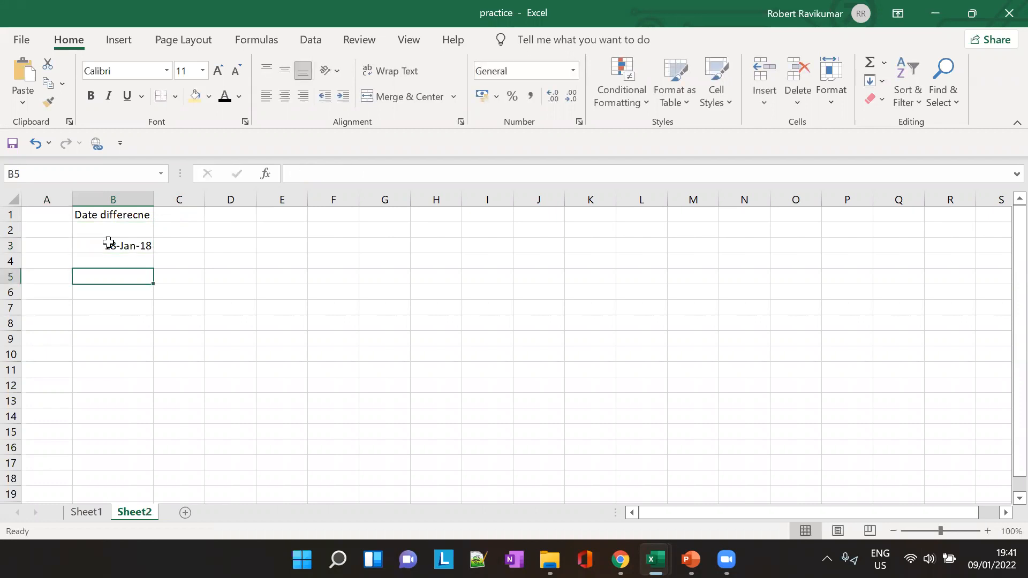
# Step: Label the date rows by entering "start date" in cell A3 and "end date" in cell A5
pyautogui.press('Left')
pyautogui.press('Up')
pyautogui.press('Up')
pyautogui.write('start date')
pyautogui.press('Return')
pyautogui.press('Return')
pyautogui.write('end date')
pyautogui.press('Tab')
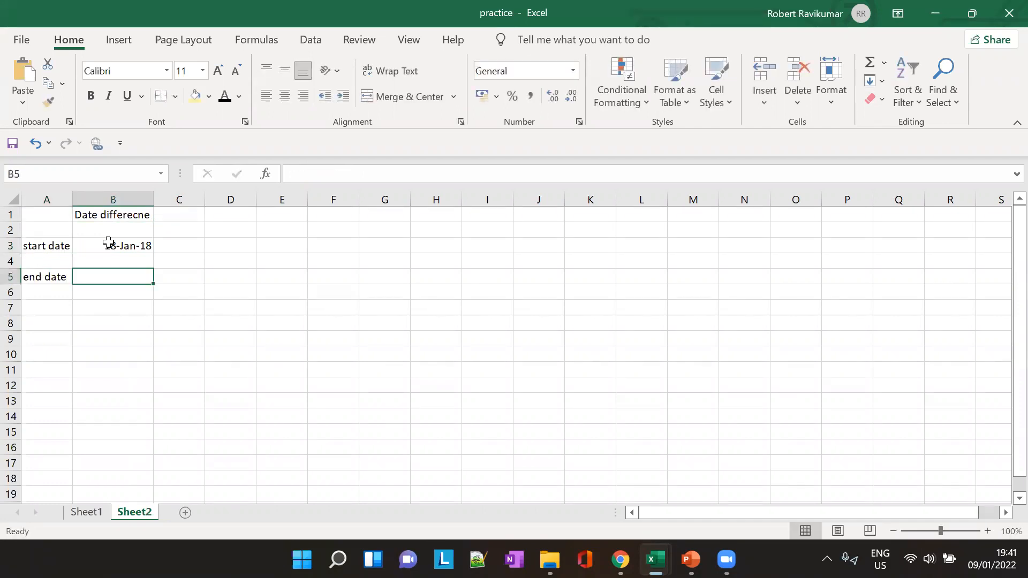
# Step: Enter the end date 01-08-2018 in cell B5, correcting the month to 08, and check both dates
pyautogui.write('01-9')
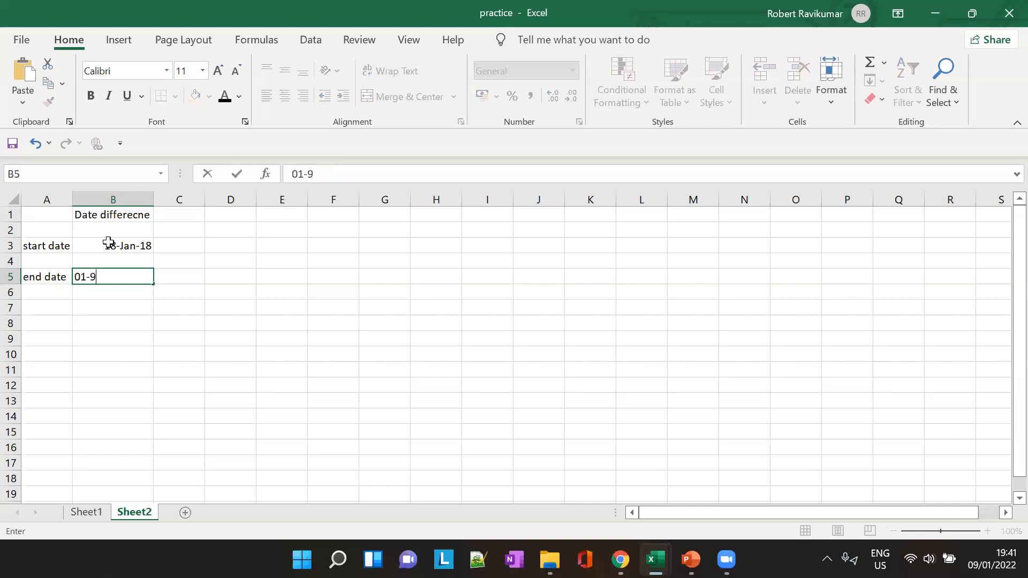
pyautogui.write('8-2018')
pyautogui.press('Tab')
pyautogui.click(106, 282)
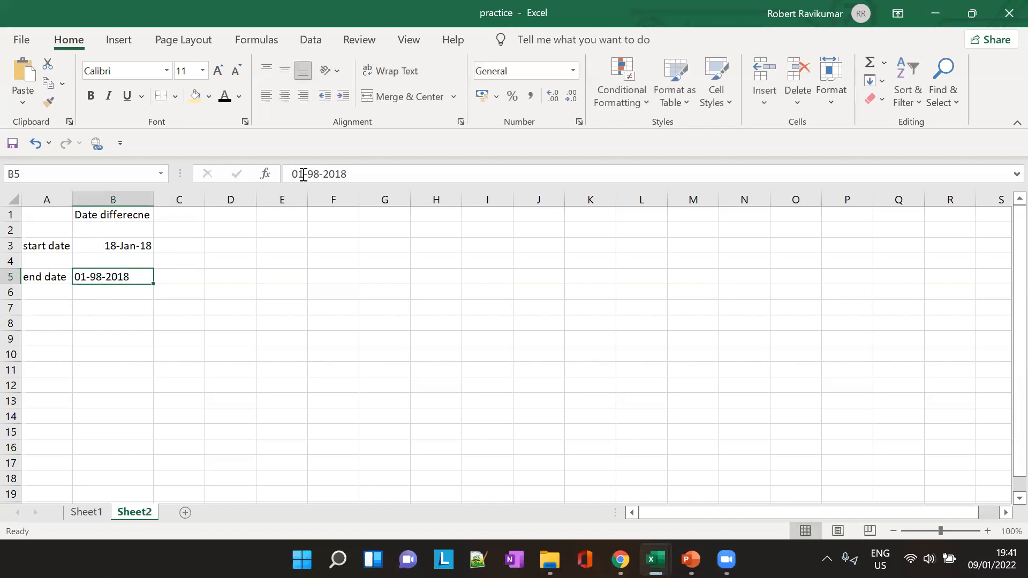
pyautogui.click(320, 174)
pyautogui.press('BackSpace')
pyautogui.press('BackSpace')
pyautogui.write('08')
pyautogui.press('Tab')
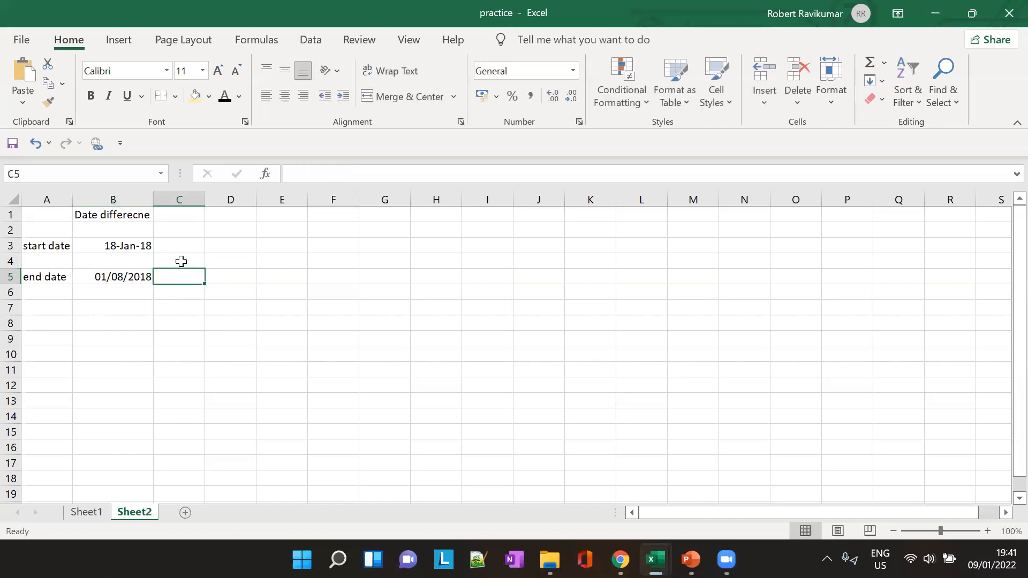
pyautogui.click(136, 248)
pyautogui.click(133, 279)
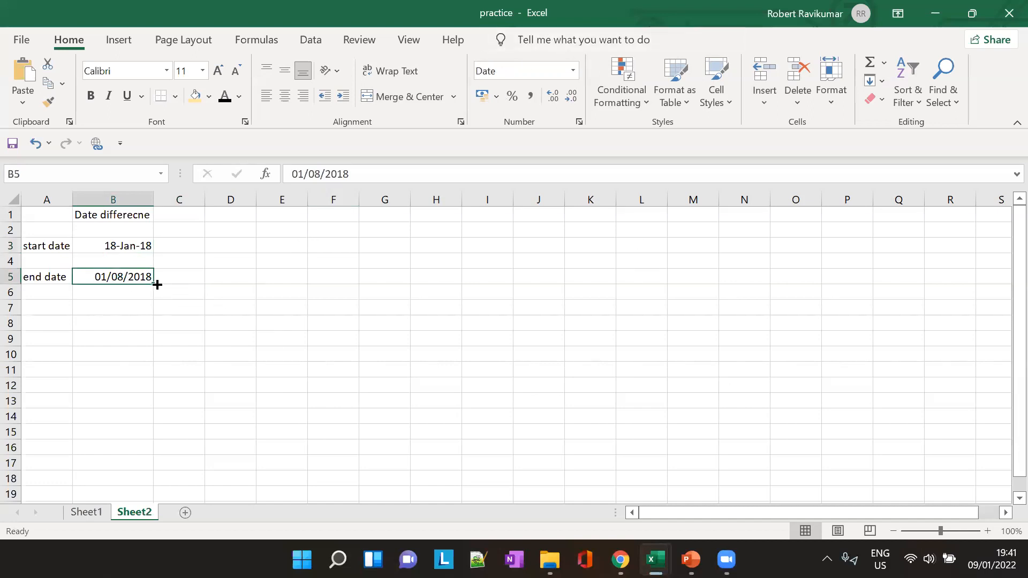
pyautogui.click(110, 313)
pyautogui.click(37, 312)
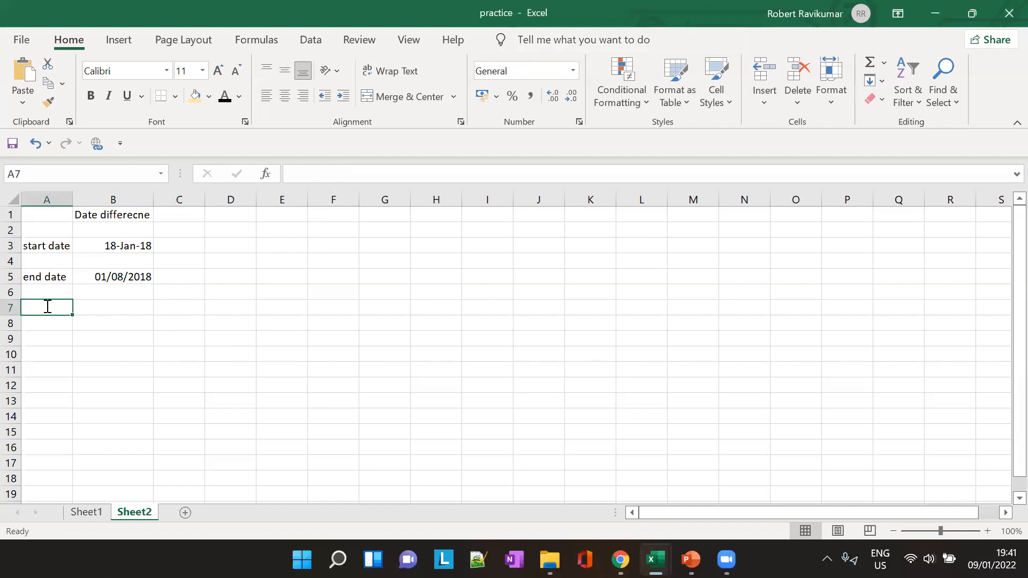
pyautogui.write('=DA')
pyautogui.press('BackSpace')
pyautogui.press('BackSpace')
pyautogui.press('BackSpace')
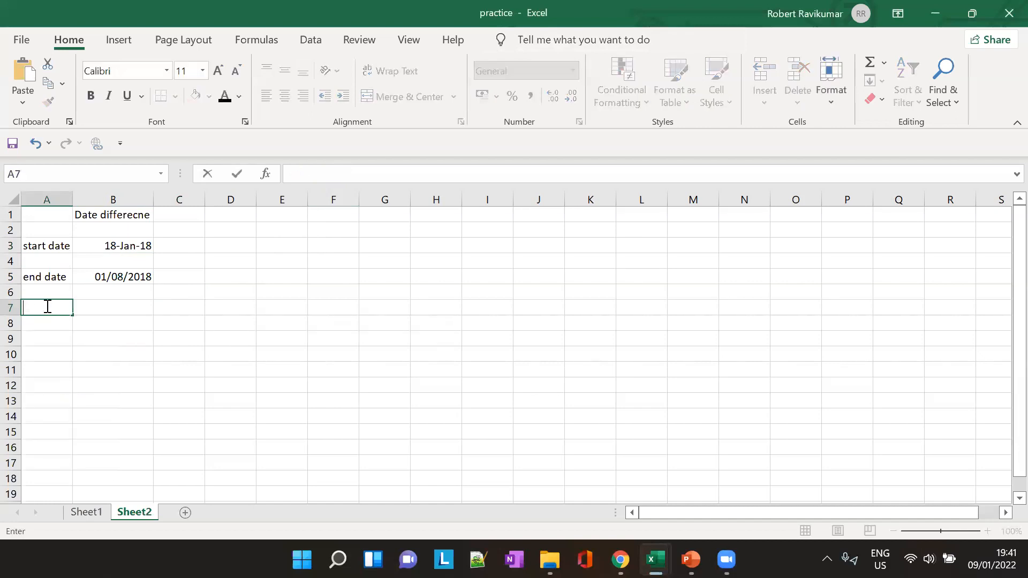
# Step: Enter the label "date diff in months" in cell A7 and fit column A to its text
pyautogui.write('date diff in')
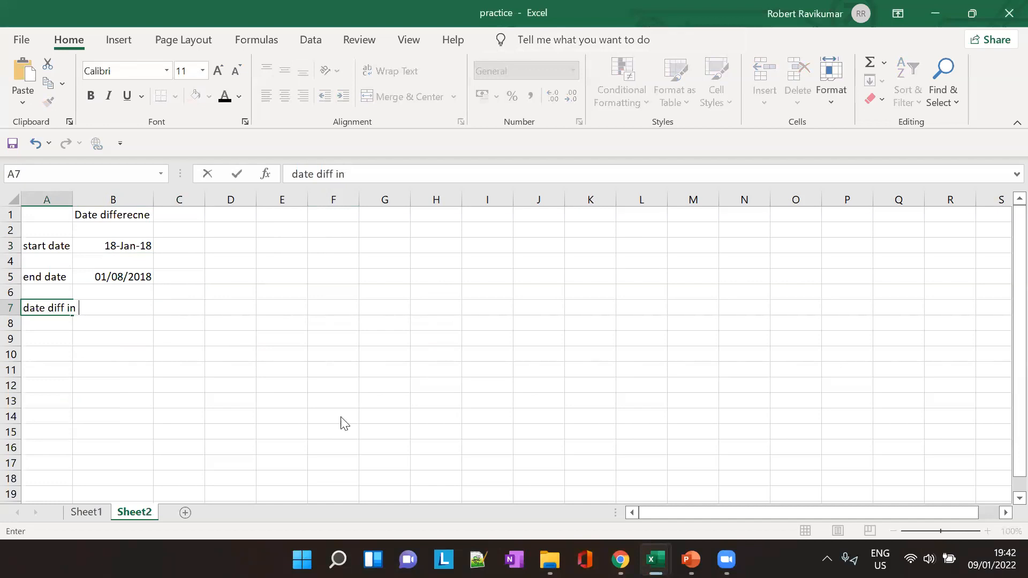
pyautogui.hotkey('alt', 'Tab')
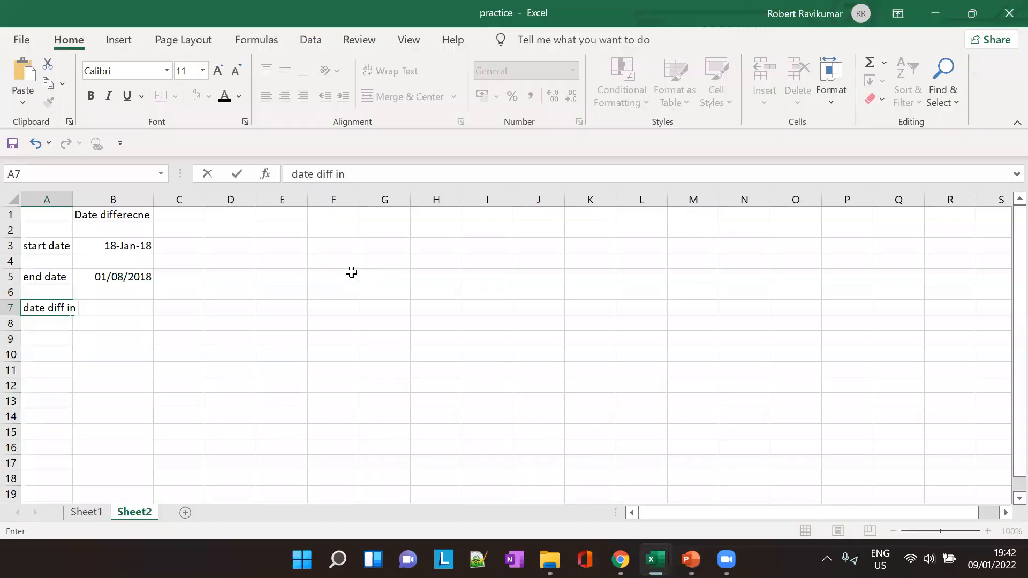
pyautogui.write('months')
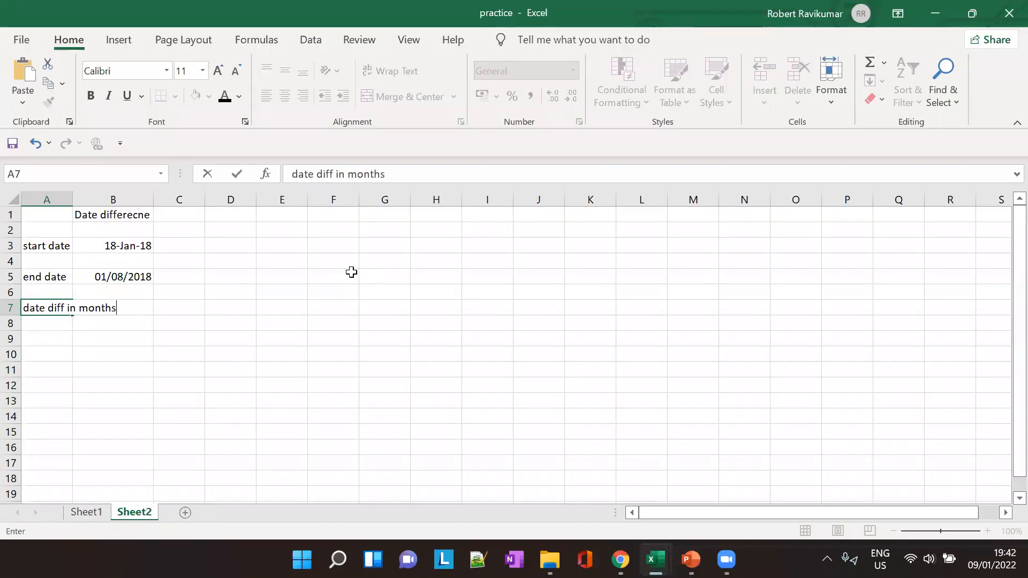
pyautogui.doubleClick(72, 199)
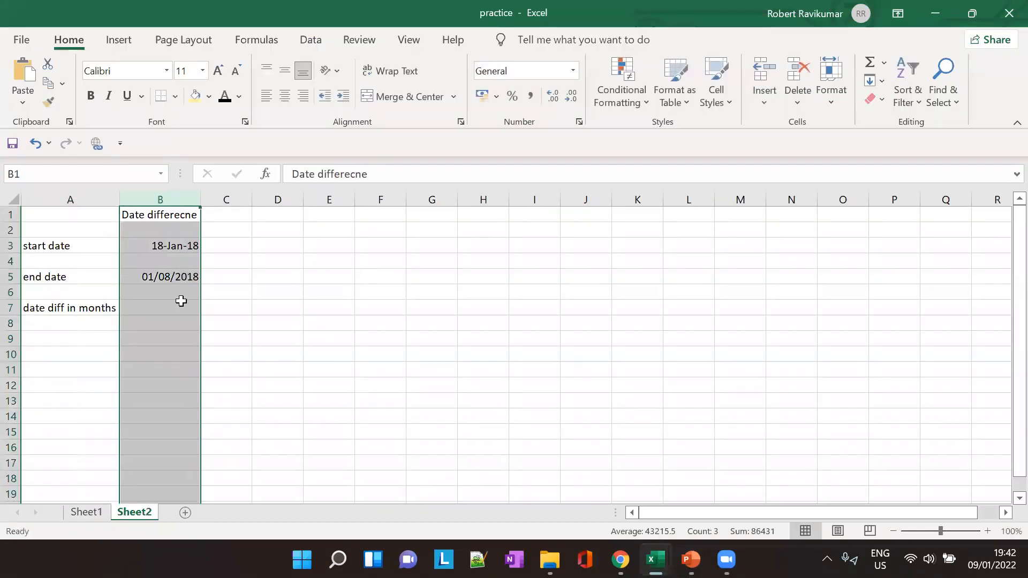
pyautogui.click(182, 248)
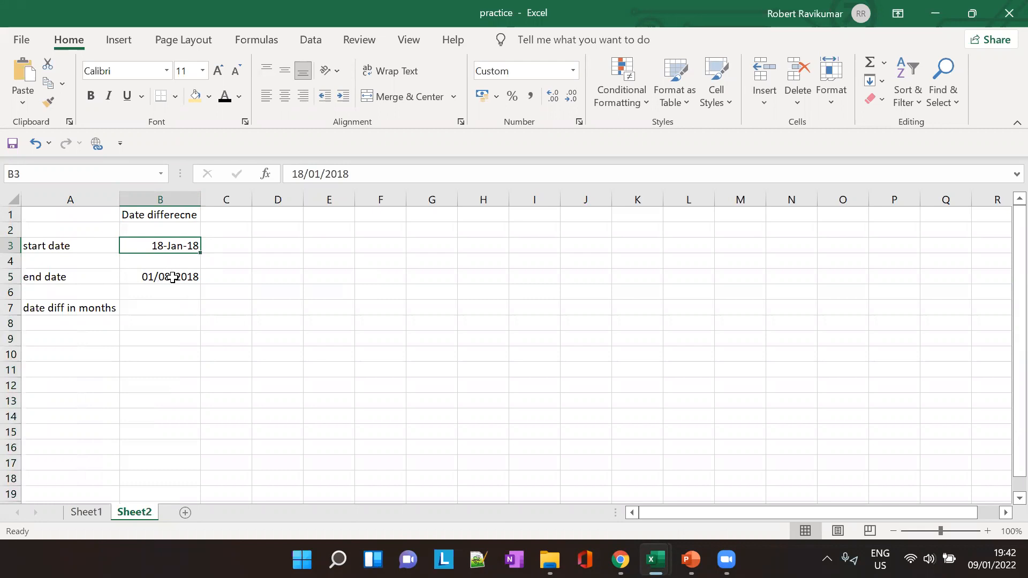
pyautogui.click(154, 310)
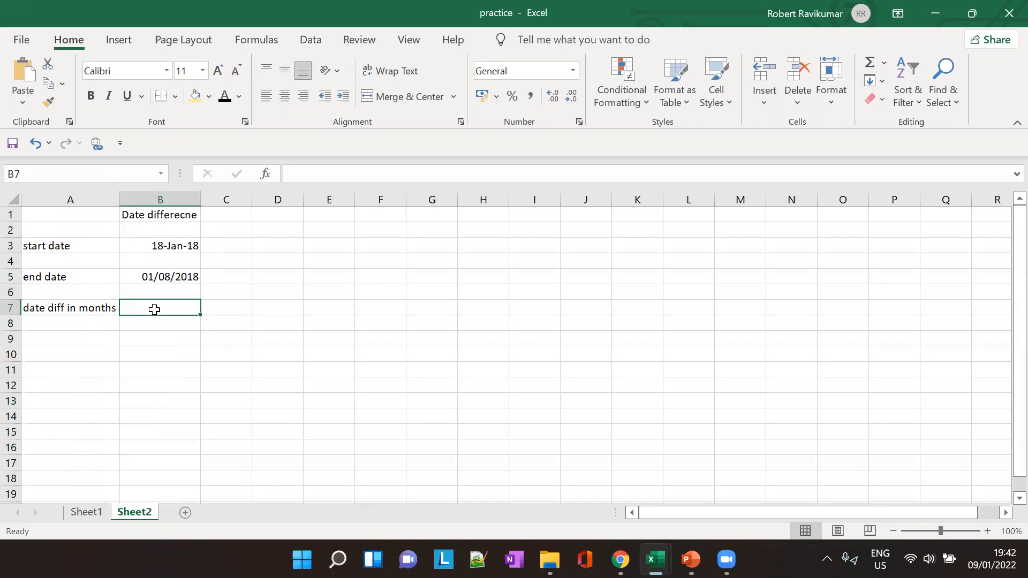
# Step: Try to calculate the difference between the two dates in cell B7 with the formula =DATEDIF(B3,B5)
pyautogui.write('=')
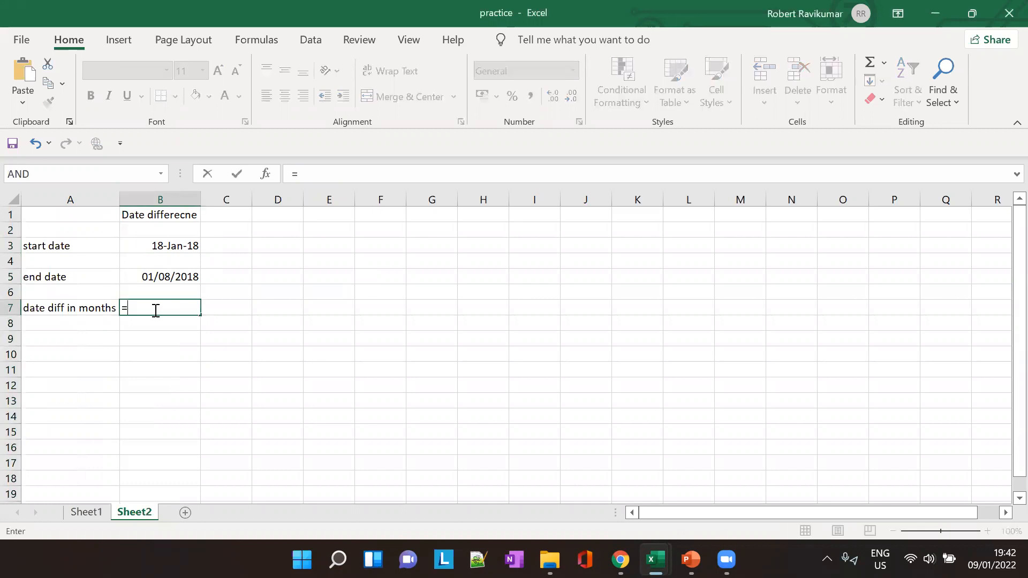
pyautogui.write('DAT')
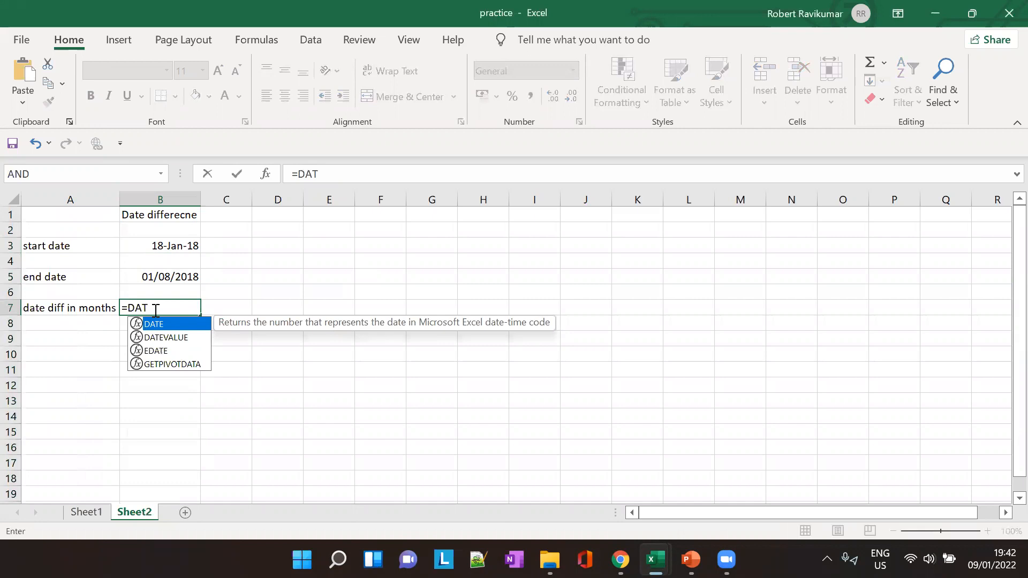
pyautogui.write('e')
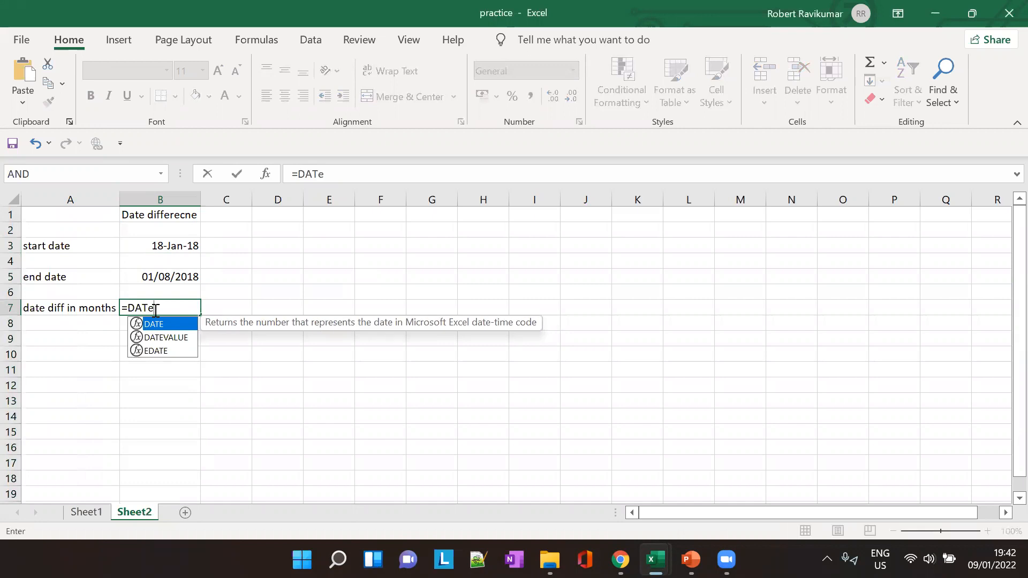
pyautogui.press('BackSpace')
pyautogui.write('EDIF')
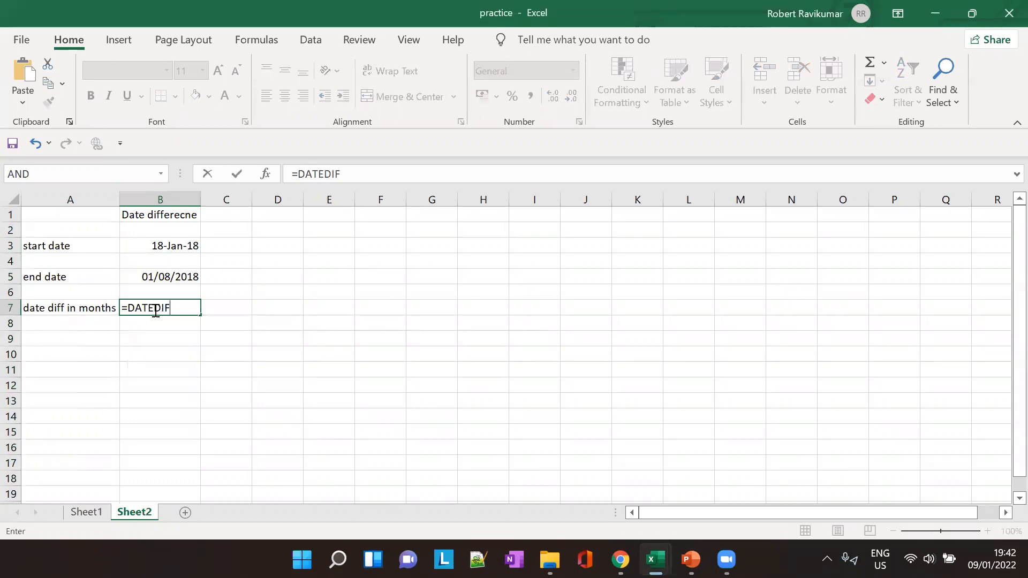
pyautogui.write('(')
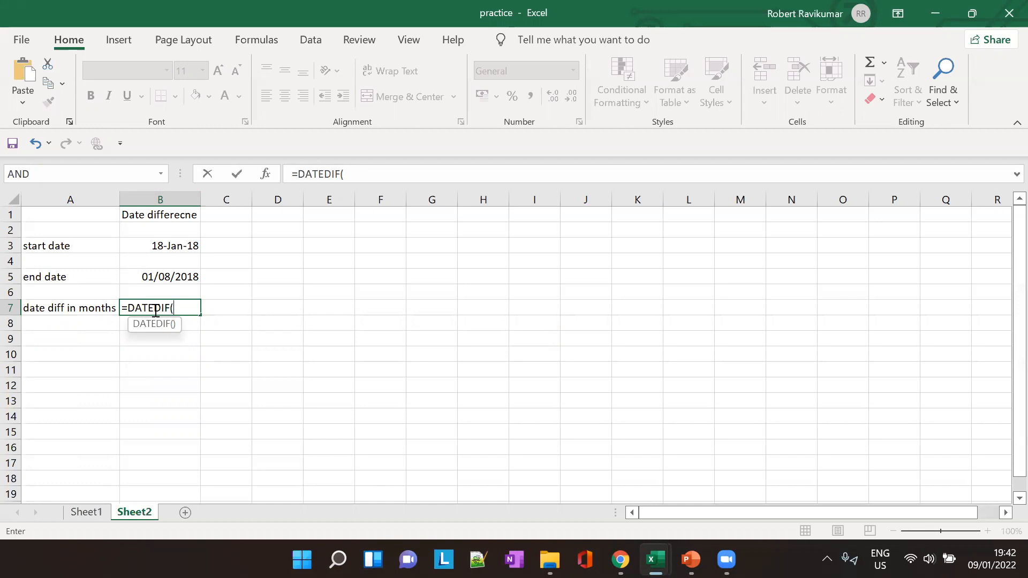
pyautogui.write('B3')
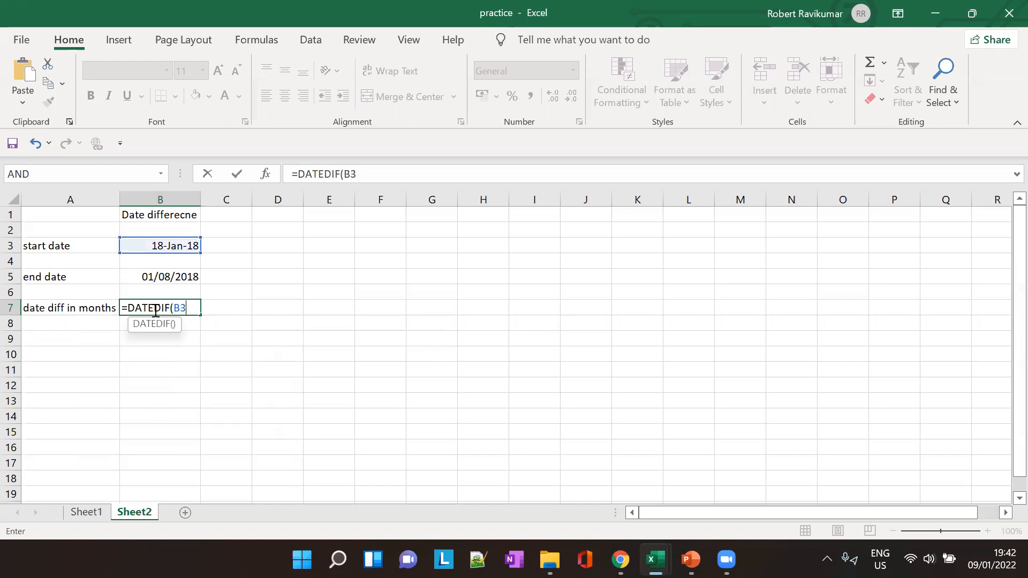
pyautogui.write(',B5)')
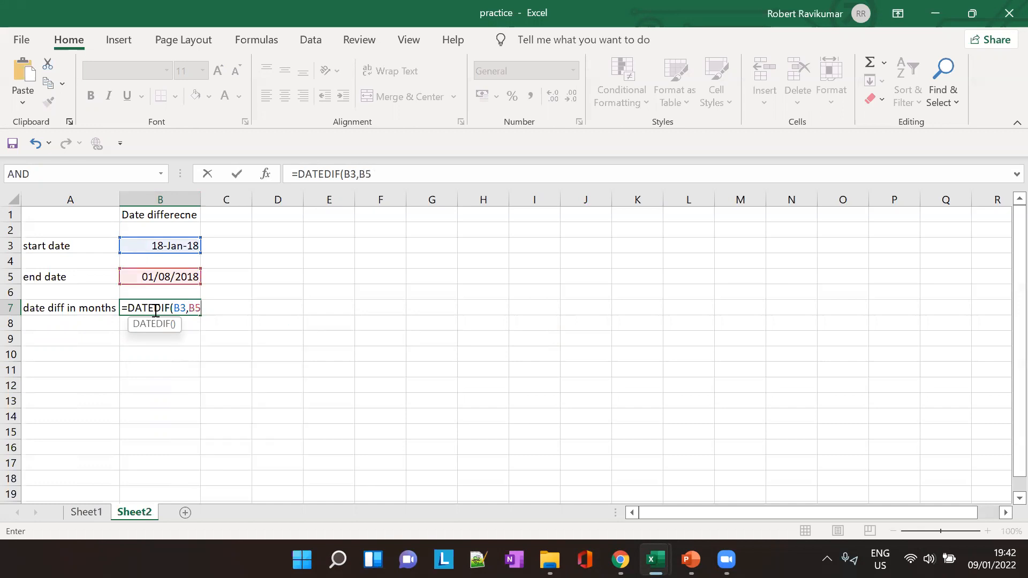
pyautogui.press('Return')
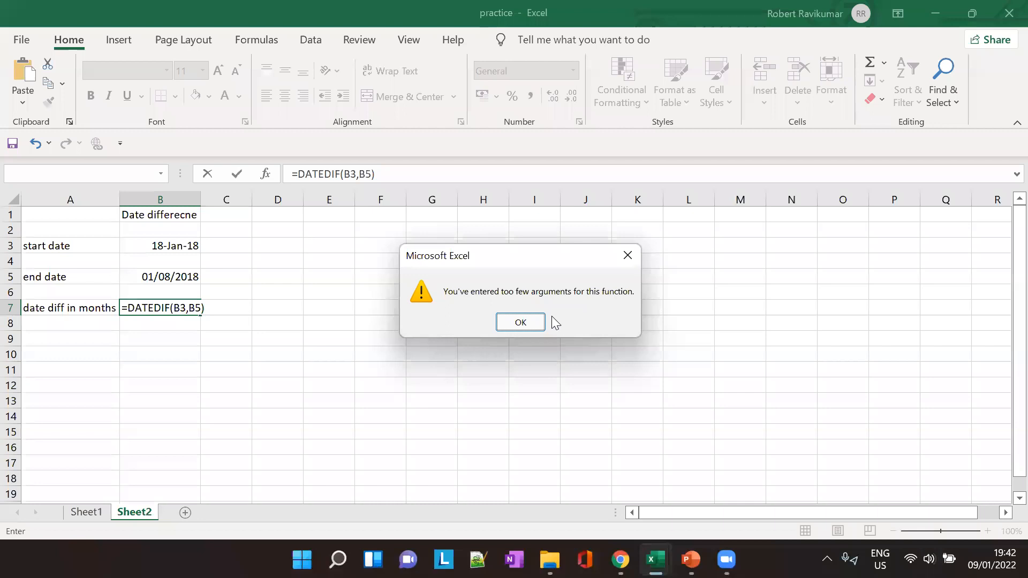
pyautogui.click(520, 321)
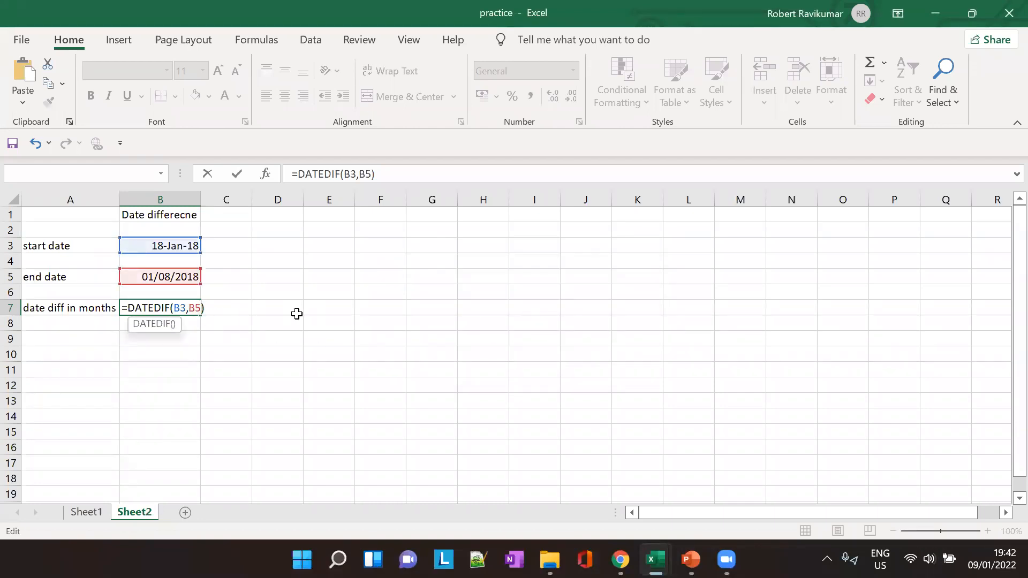
# Step: Check the DATEDIF syntax on the PowerPoint slide and complete the B7 formula in Excel as =DATEDIF(B3,B5,"m")
pyautogui.hotkey('alt', 'Tab')
pyautogui.hotkey('alt', 'Tab')
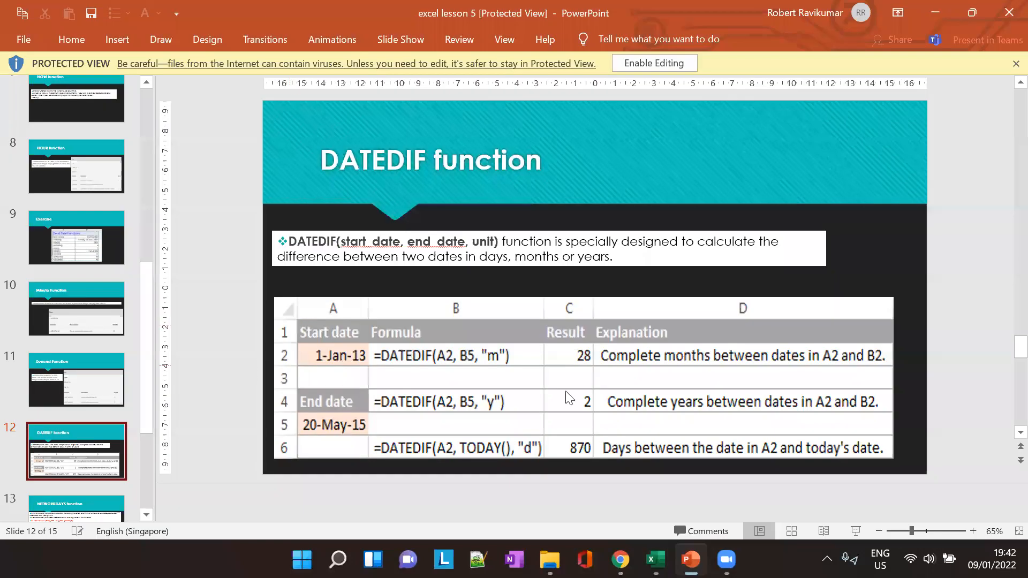
pyautogui.hotkey('alt', 'Tab')
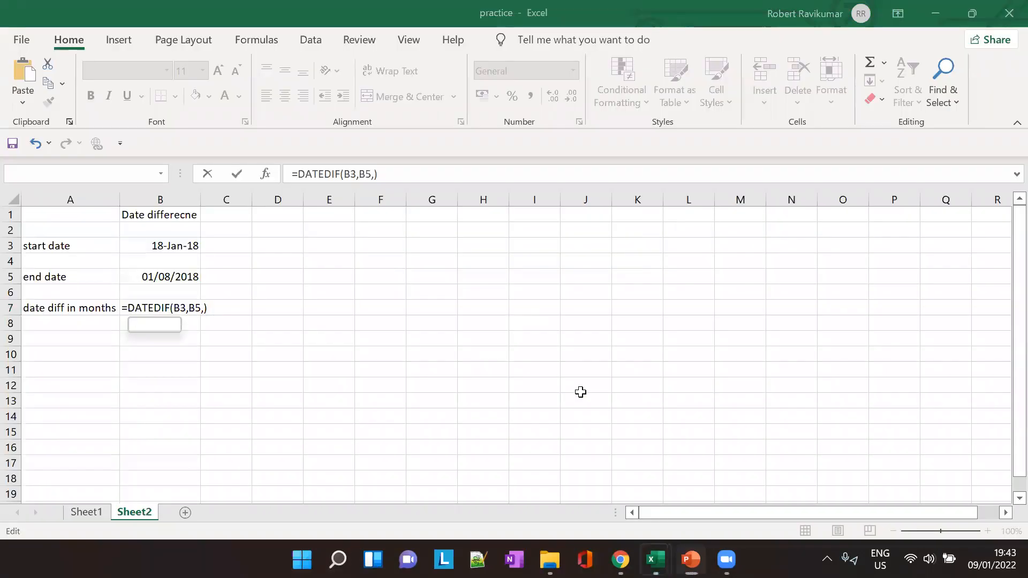
pyautogui.write('""')
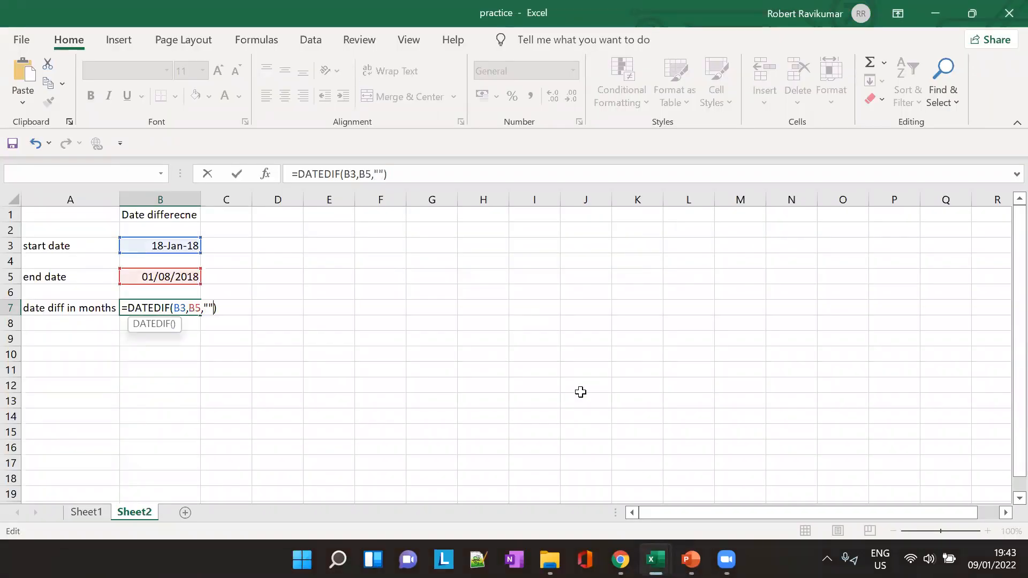
pyautogui.write('m')
pyautogui.press('Tab')
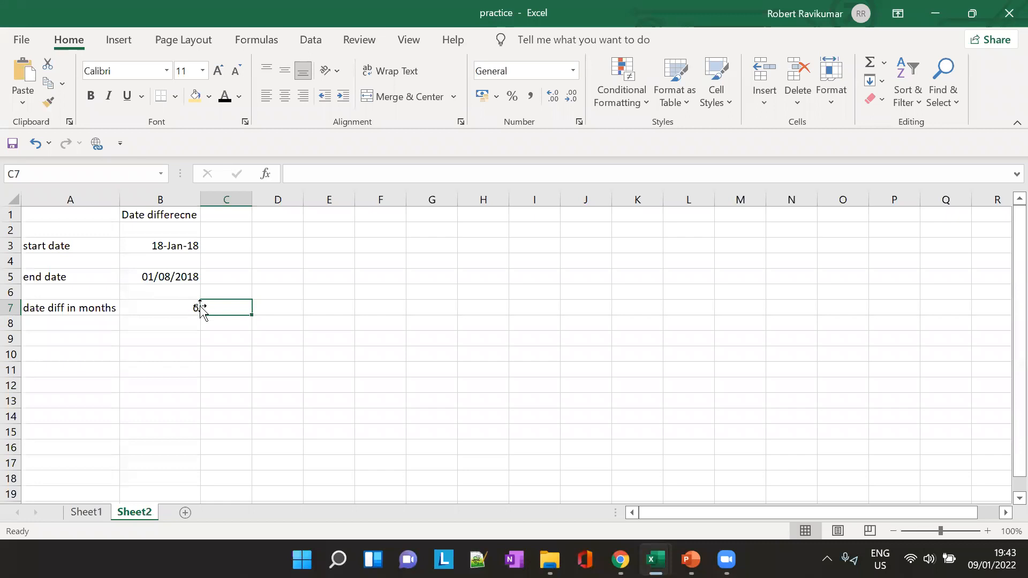
# Step: Enter the label "date diff in years" in cell A9 and change the start date's year in B3 to 2015
pyautogui.click(55, 342)
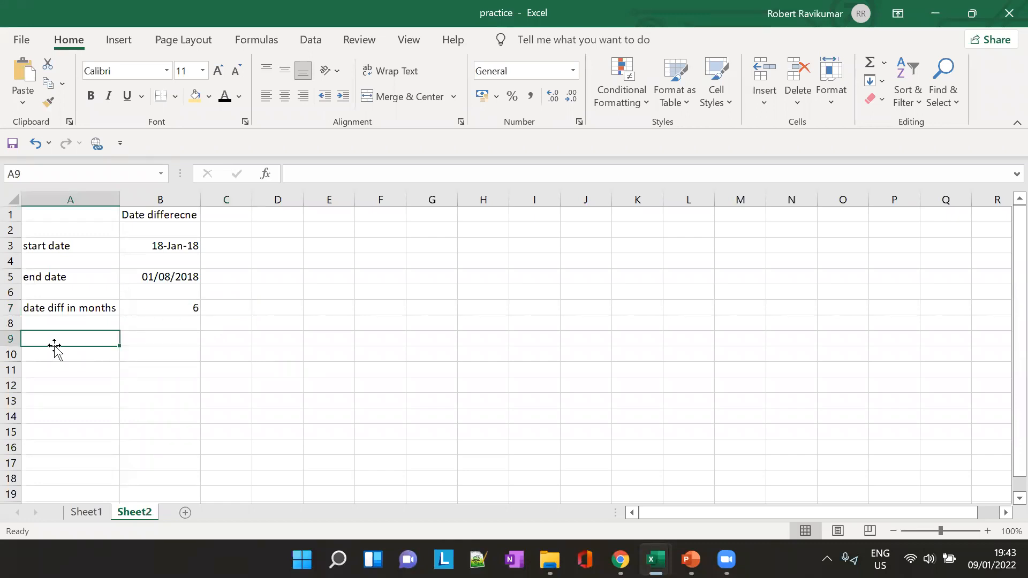
pyautogui.write('date diff in years')
pyautogui.click(169, 248)
pyautogui.click(362, 175)
pyautogui.press('BackSpace')
pyautogui.write('5')
pyautogui.press('Tab')
# Step: Enter the formula =DATEDIF(B3,B5,"") in cell B9 beside the years label
pyautogui.click(160, 340)
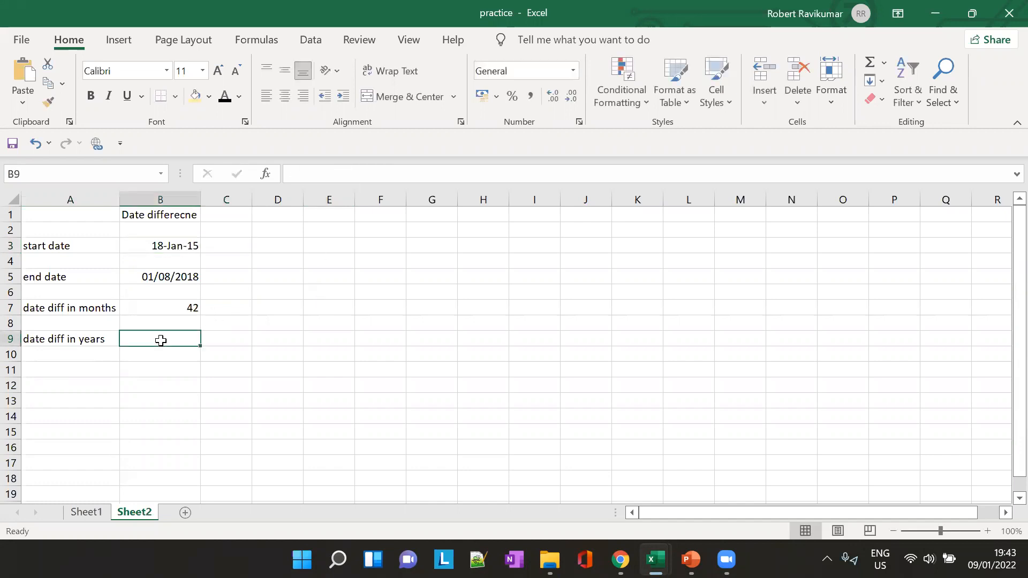
pyautogui.write('=')
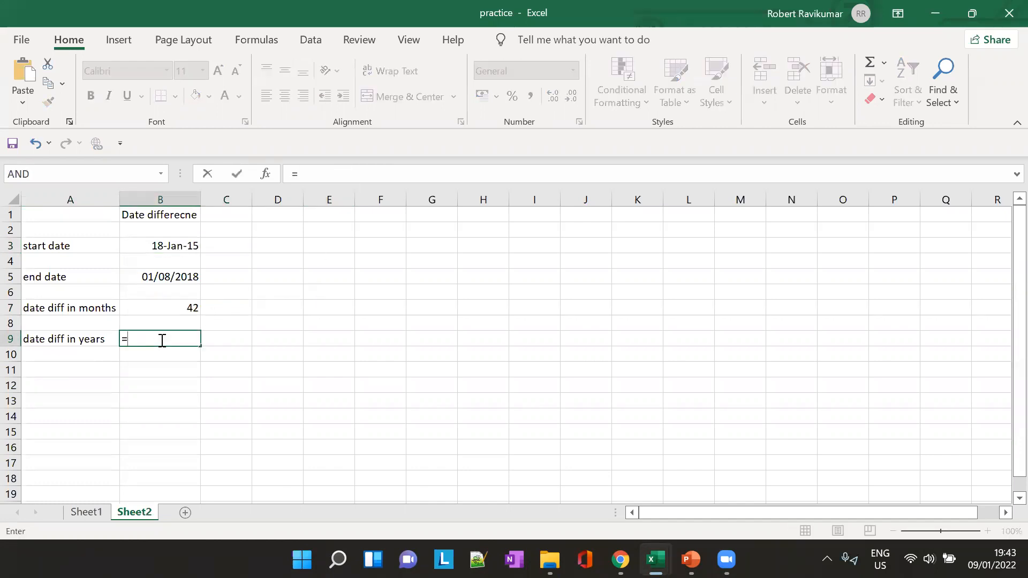
pyautogui.write('DATES')
pyautogui.press('BackSpace')
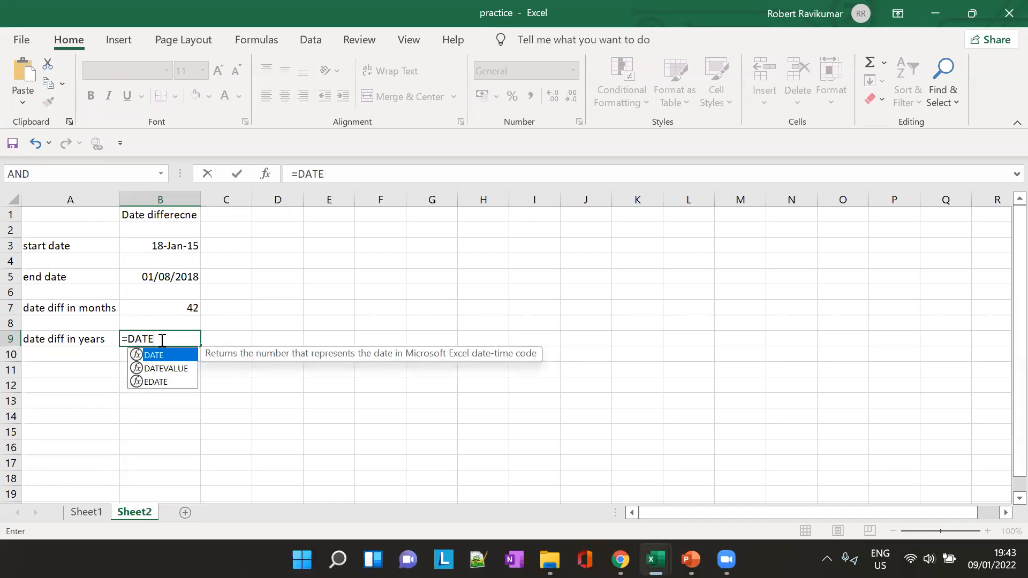
pyautogui.write('DIF(')
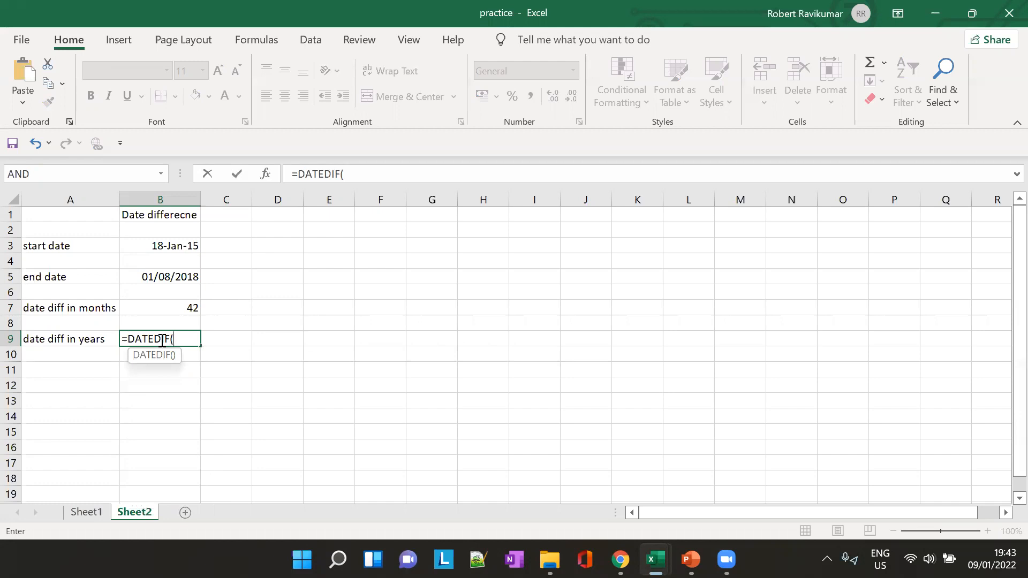
pyautogui.write('B3,')
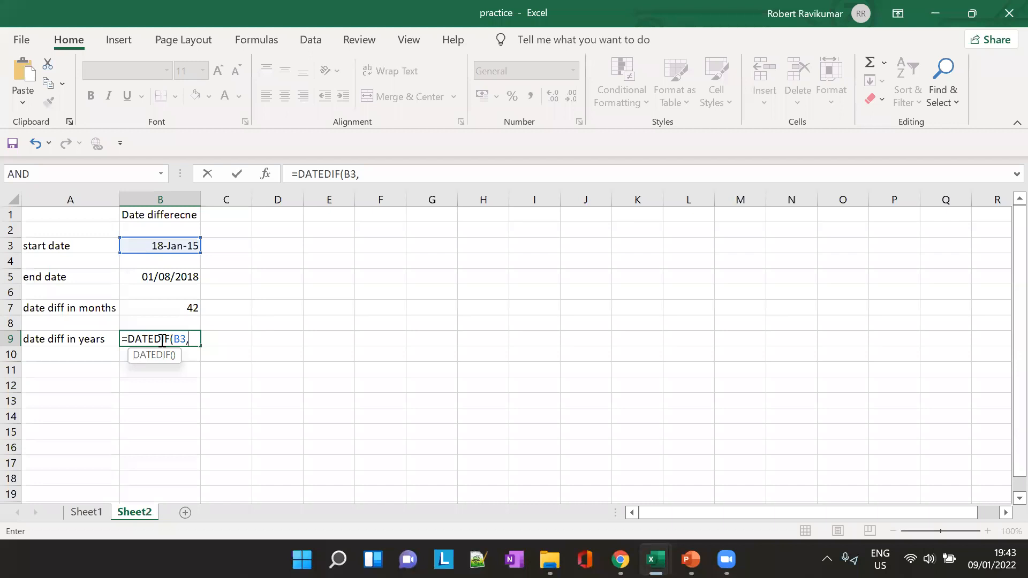
pyautogui.write('B')
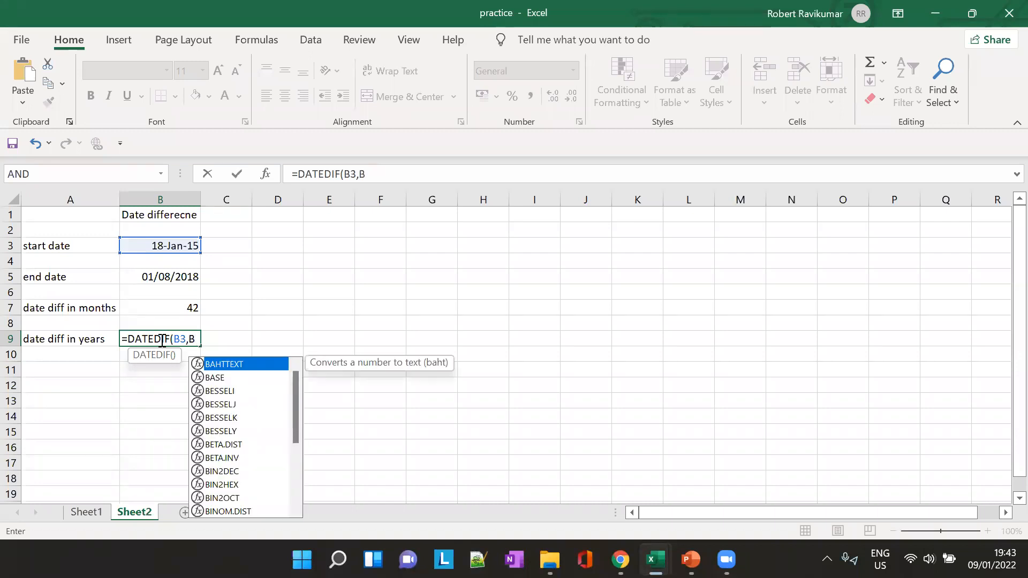
pyautogui.write('5,')
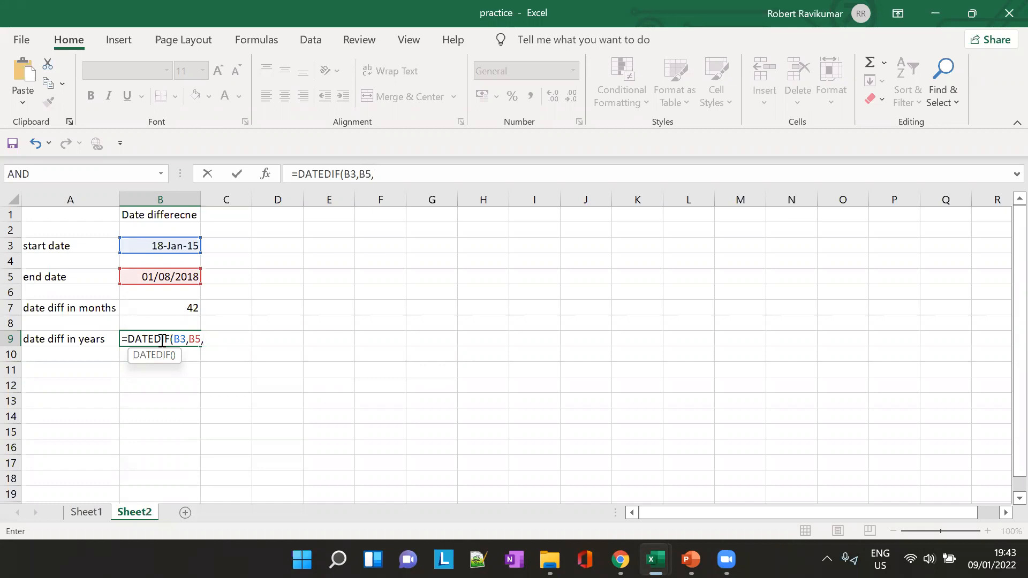
pyautogui.write('""')
pyautogui.press('Left')
pyautogui.click(160, 339)
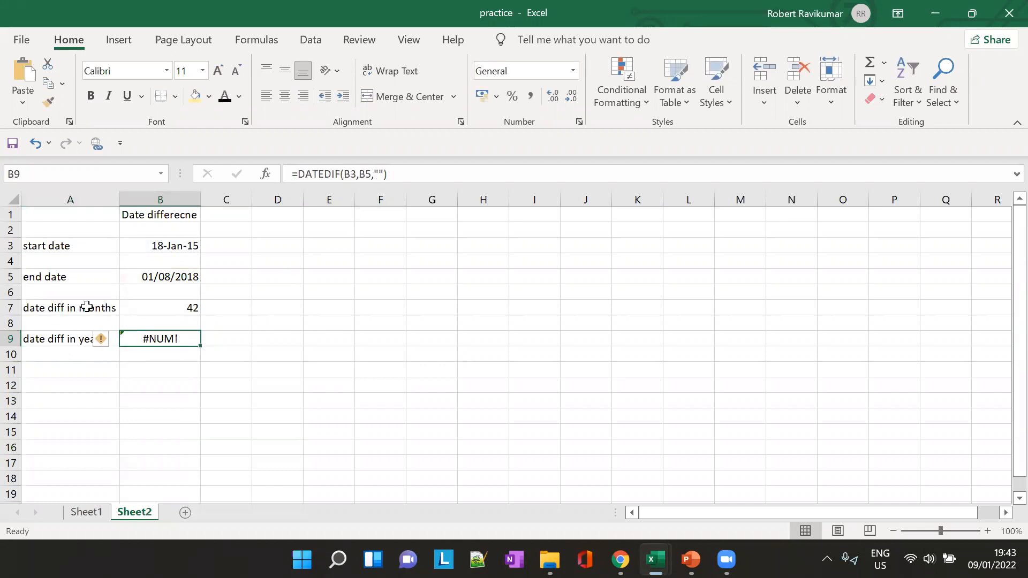
# Step: Add the unit "y" to the DATEDIF formula in cell B9 to return the difference in years
pyautogui.click(69, 369)
pyautogui.click(163, 338)
pyautogui.click(376, 175)
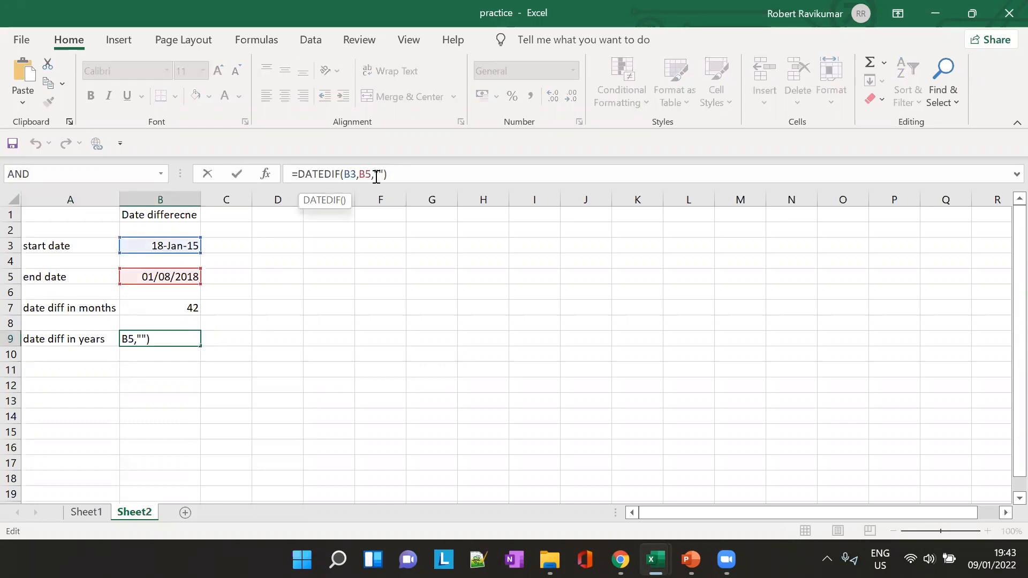
pyautogui.write('y')
pyautogui.press('Tab')
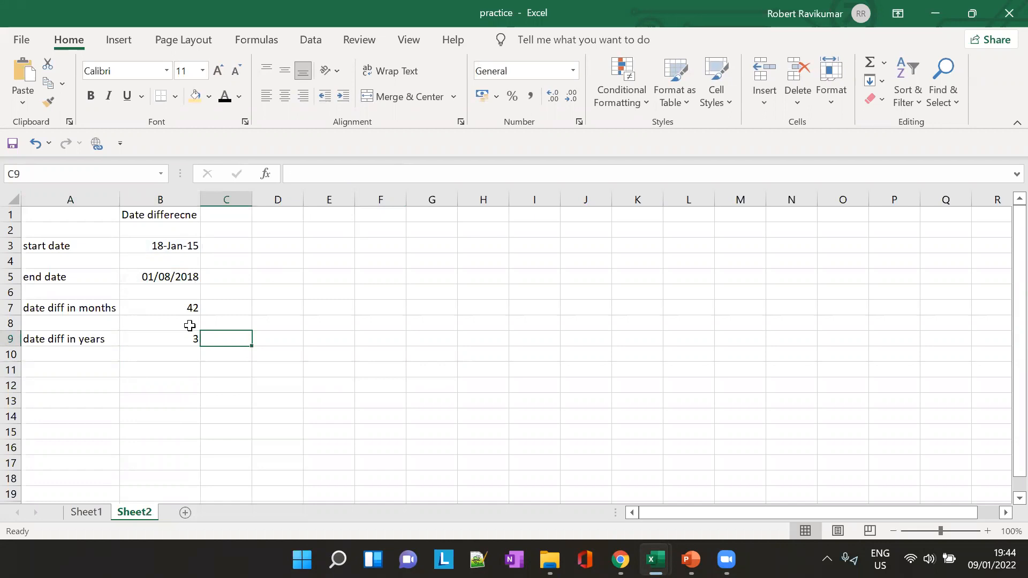
# Step: Enter the label "date diff in daya" in cell A11
pyautogui.click(53, 372)
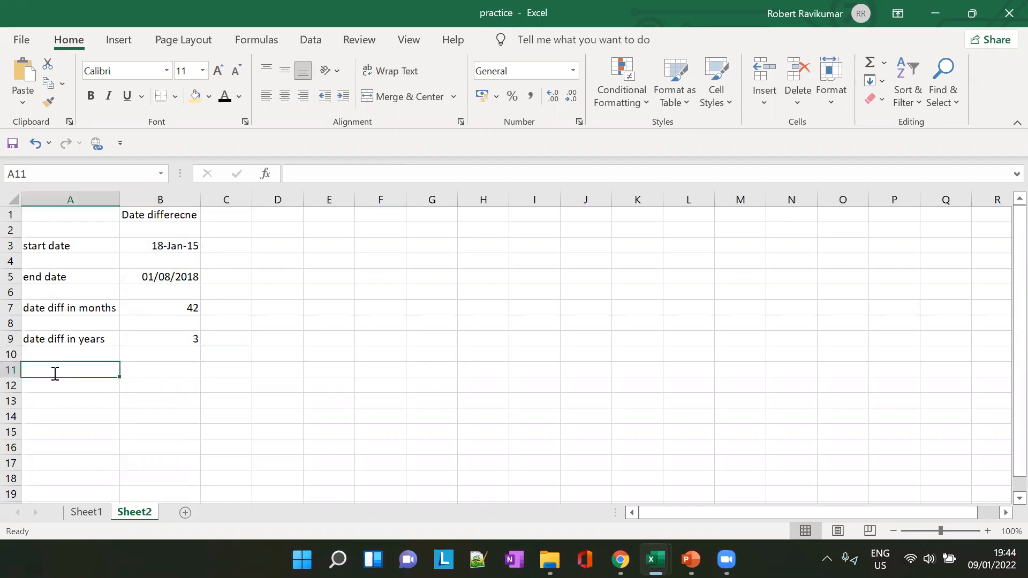
pyautogui.write('date id')
pyautogui.press('BackSpace')
pyautogui.press('BackSpace')
pyautogui.write('diff in daya')
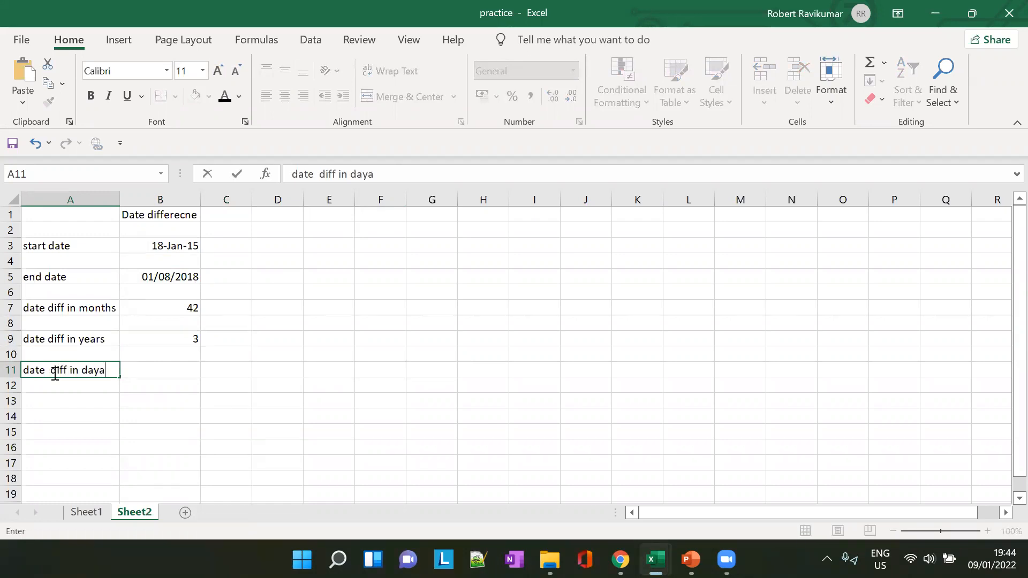
pyautogui.press('Tab')
# Step: Calculate the difference in days in cell B11 with the formula =DATEDIF(B3,B5,"d")
pyautogui.write('=')
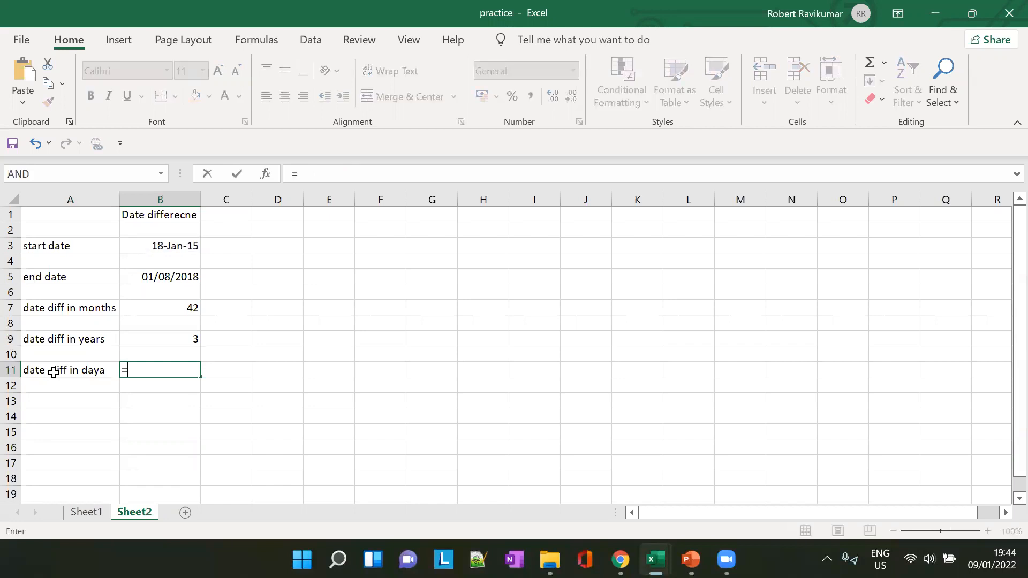
pyautogui.write('DATEDIF(')
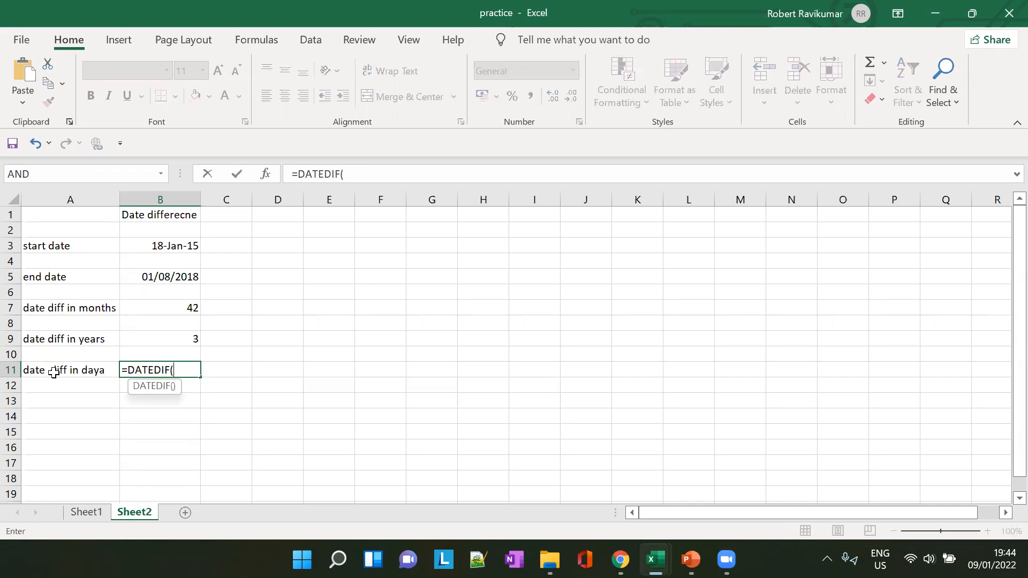
pyautogui.write('B3,')
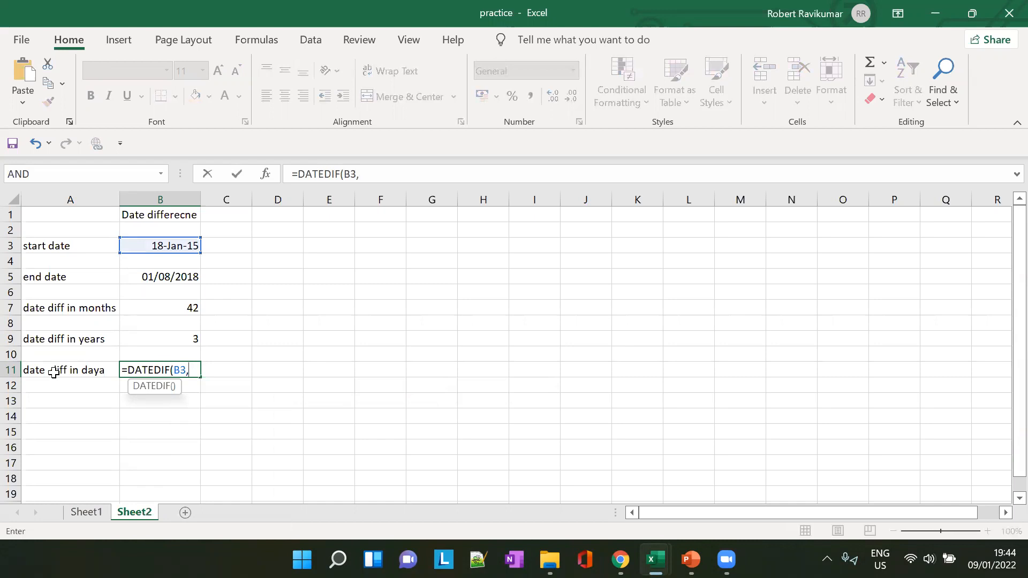
pyautogui.write('B5,')
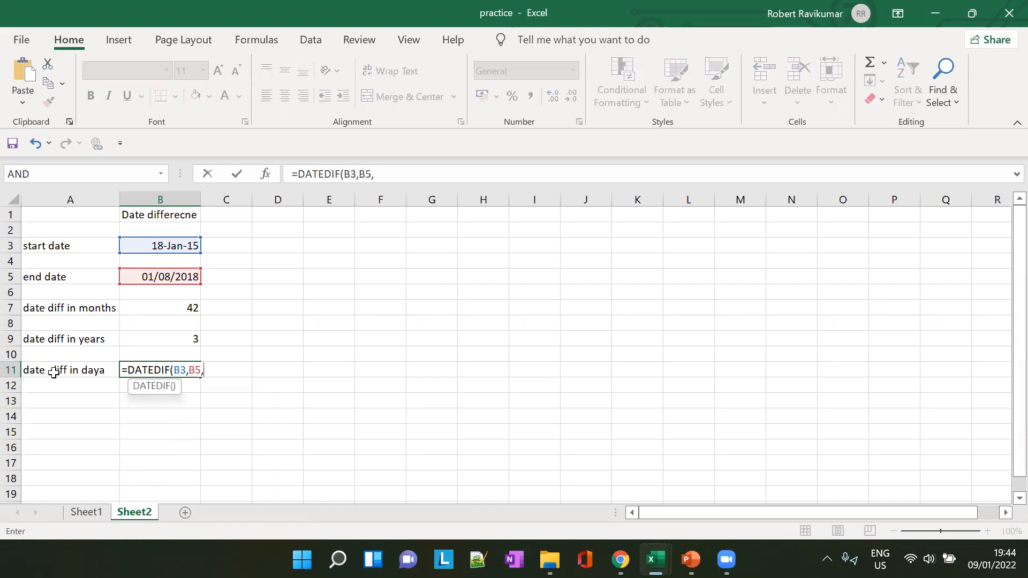
pyautogui.write('"')
pyautogui.write('d")')
pyautogui.press('Tab')
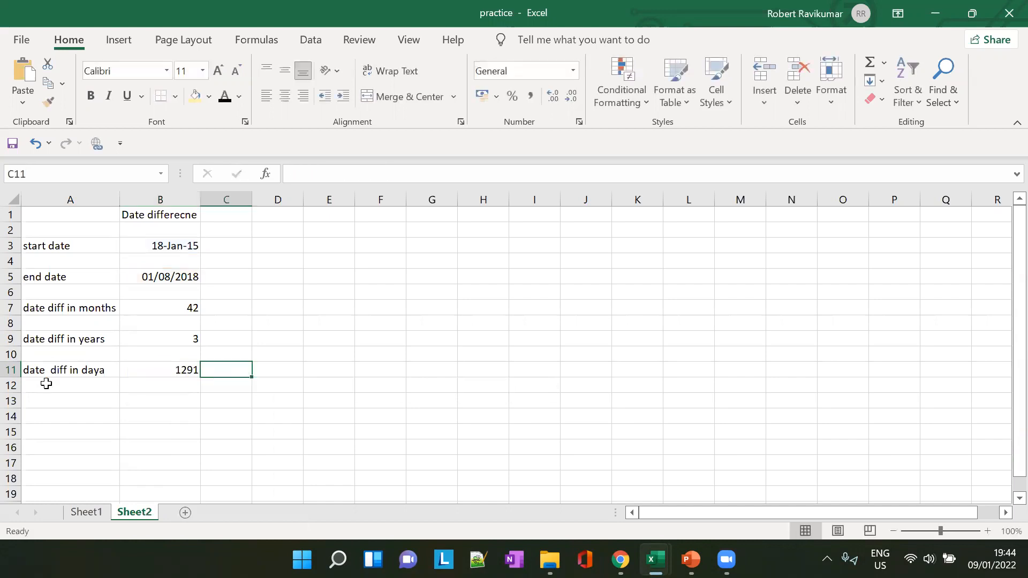
# Step: Review the start date in B3 and the end date in B5, and switch back to the PowerPoint slides
pyautogui.click(184, 246)
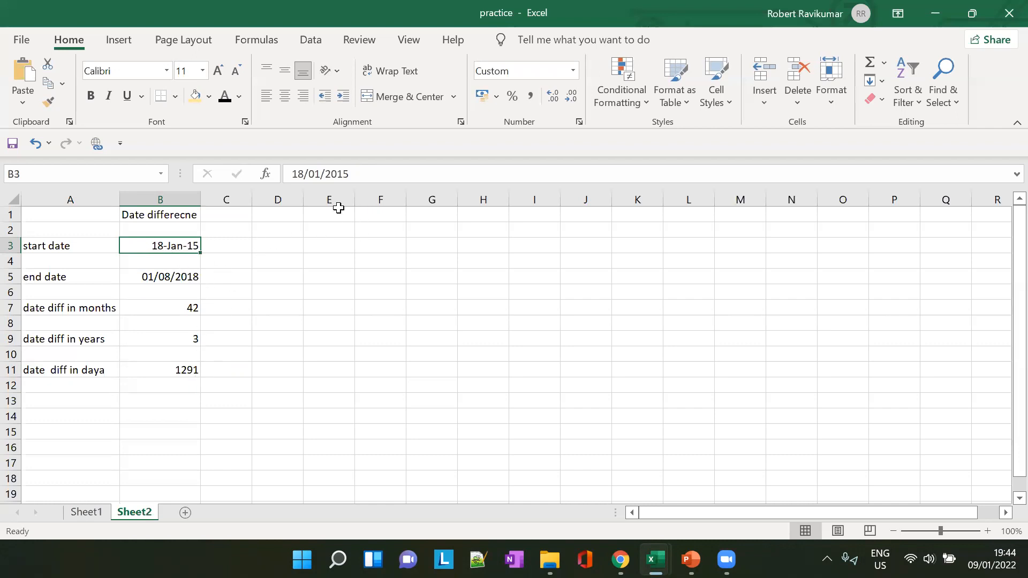
pyautogui.click(165, 278)
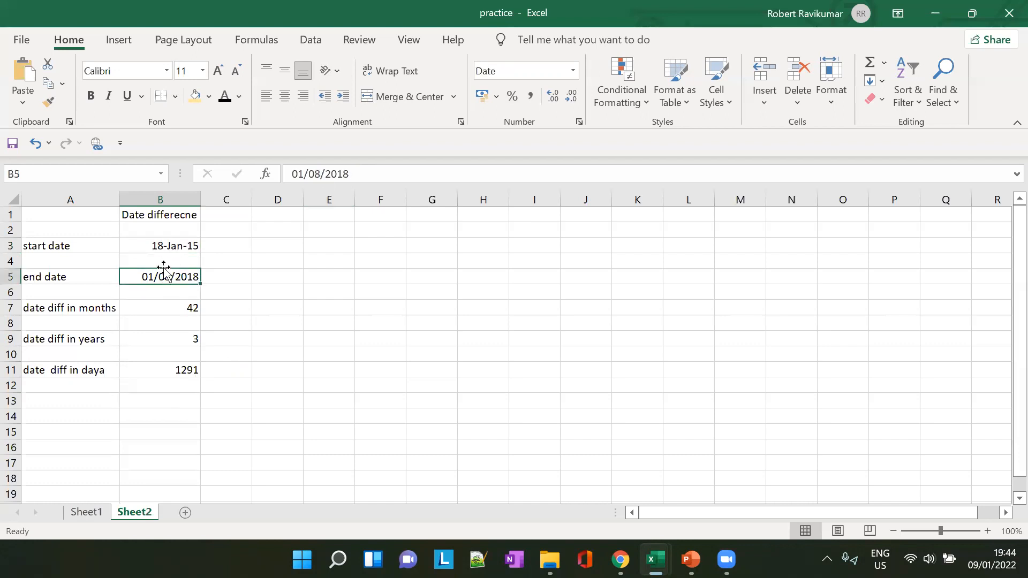
pyautogui.click(172, 247)
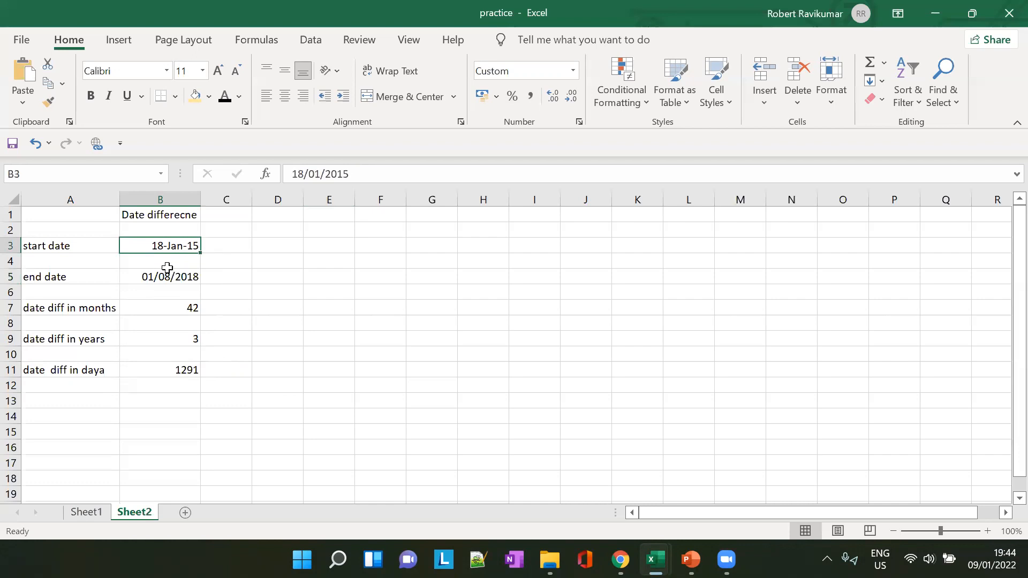
pyautogui.hotkey('alt', 'Tab')
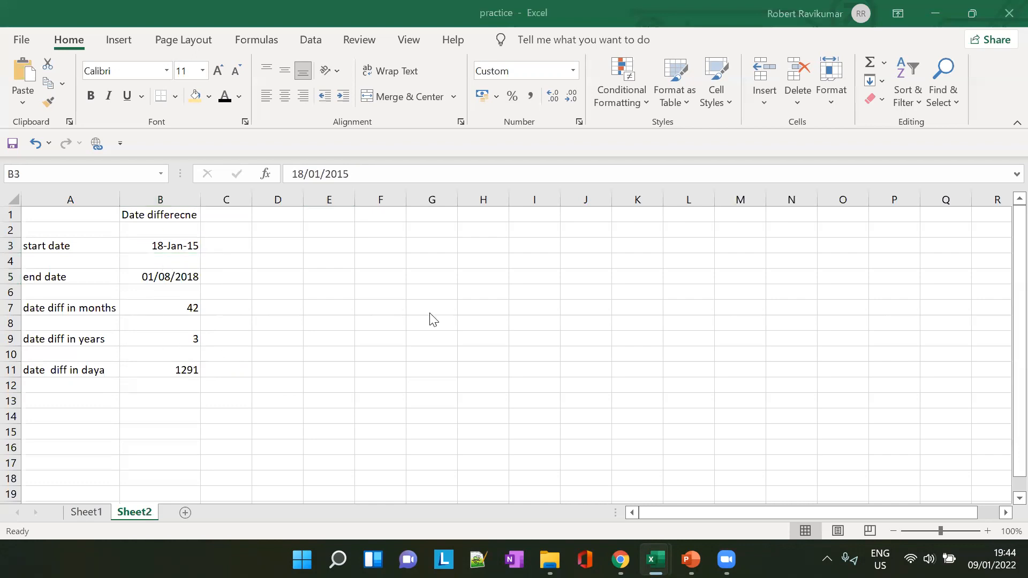
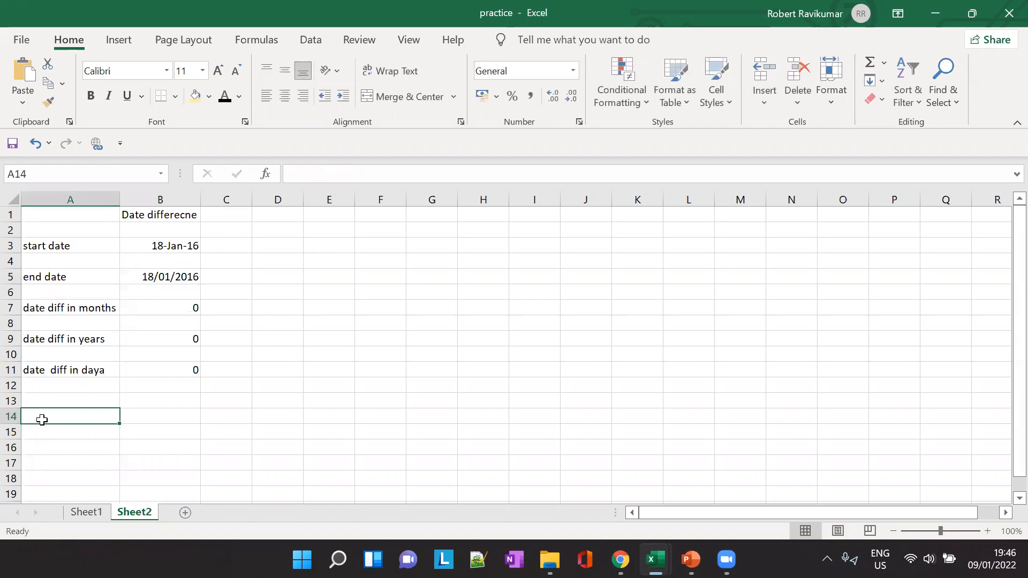
# Step: Enter the label "newt workdays" in cell A14
pyautogui.write('dk')
pyautogui.press('BackSpace')
pyautogui.press('BackSpace')
pyautogui.press('BackSpace')
pyautogui.write('rkdays')
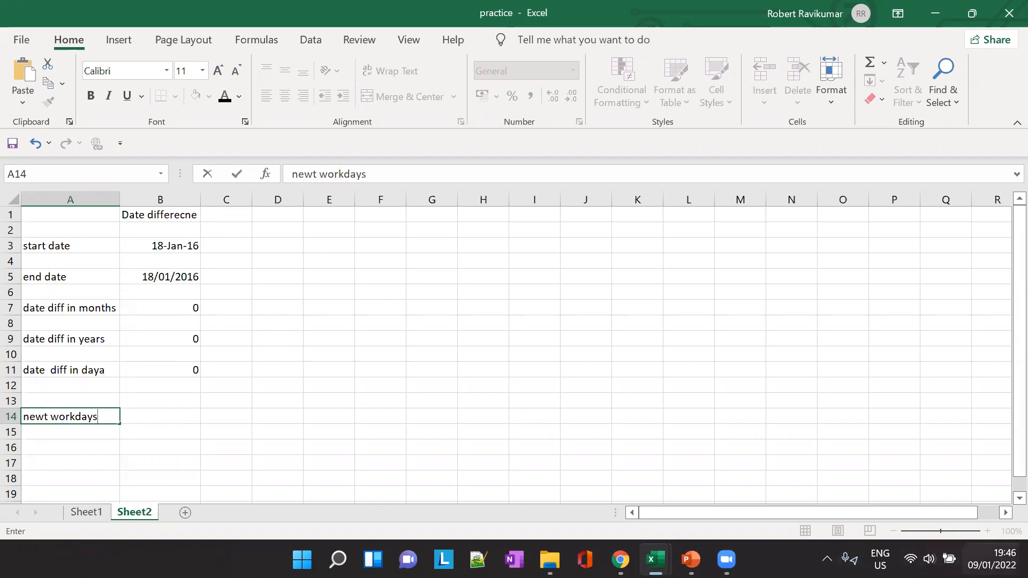
# Step: Look up January 2016 in the system calendar to check its weekdays, and close the calendar
pyautogui.click(991, 560)
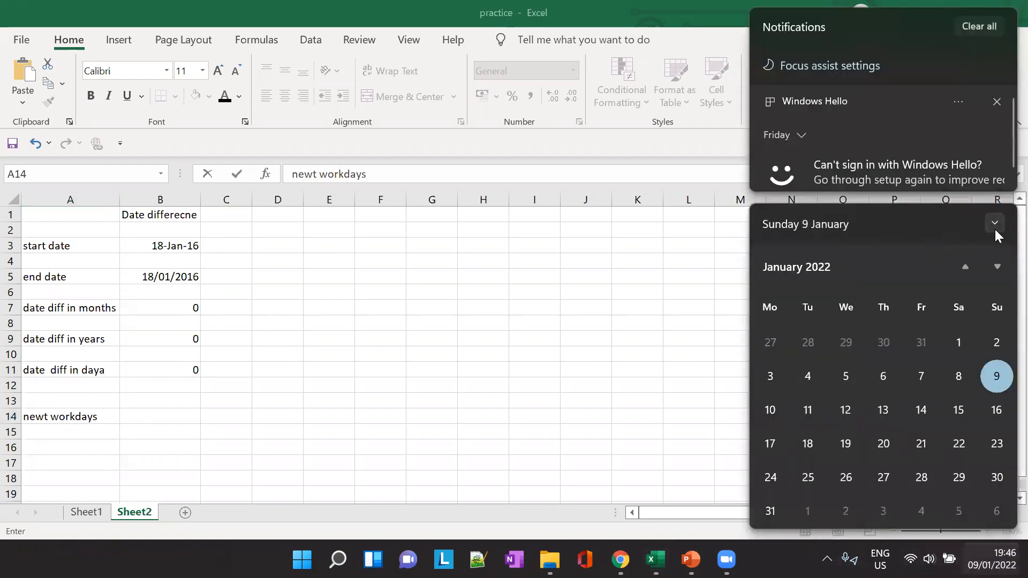
pyautogui.click(994, 223)
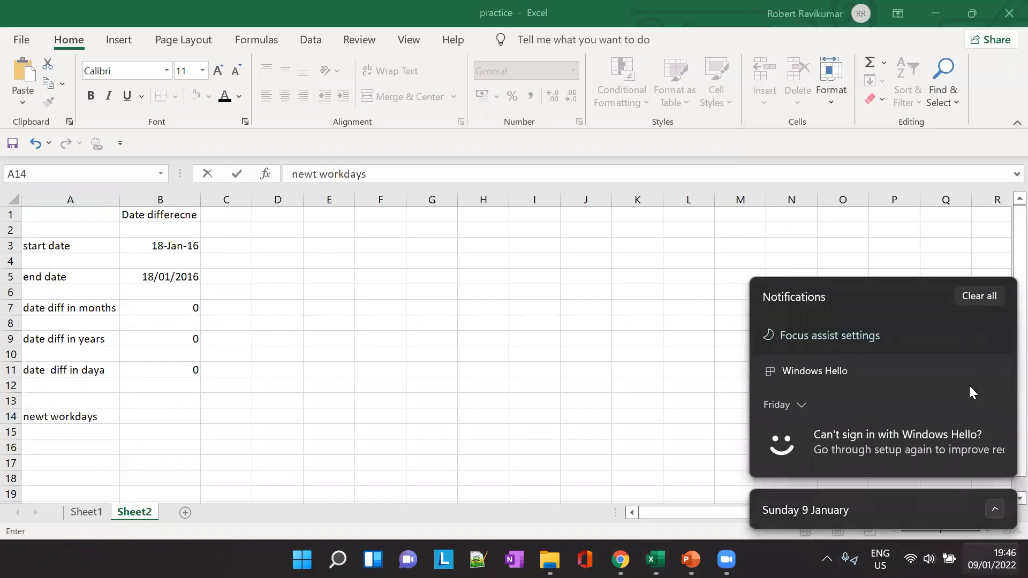
pyautogui.click(994, 510)
pyautogui.click(962, 268)
pyautogui.click(962, 268)
pyautogui.click(963, 269)
pyautogui.click(962, 268)
pyautogui.click(962, 268)
pyautogui.click(962, 269)
pyautogui.doubleClick(962, 269)
pyautogui.doubleClick(962, 269)
pyautogui.doubleClick(962, 268)
pyautogui.doubleClick(962, 269)
pyautogui.doubleClick(963, 269)
pyautogui.click(962, 269)
pyautogui.click(772, 266)
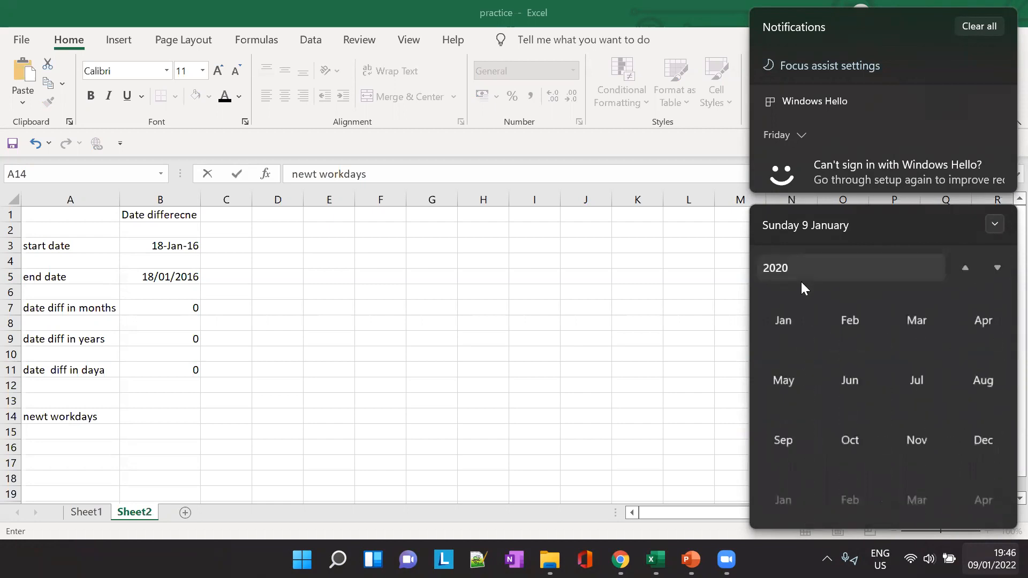
pyautogui.click(804, 272)
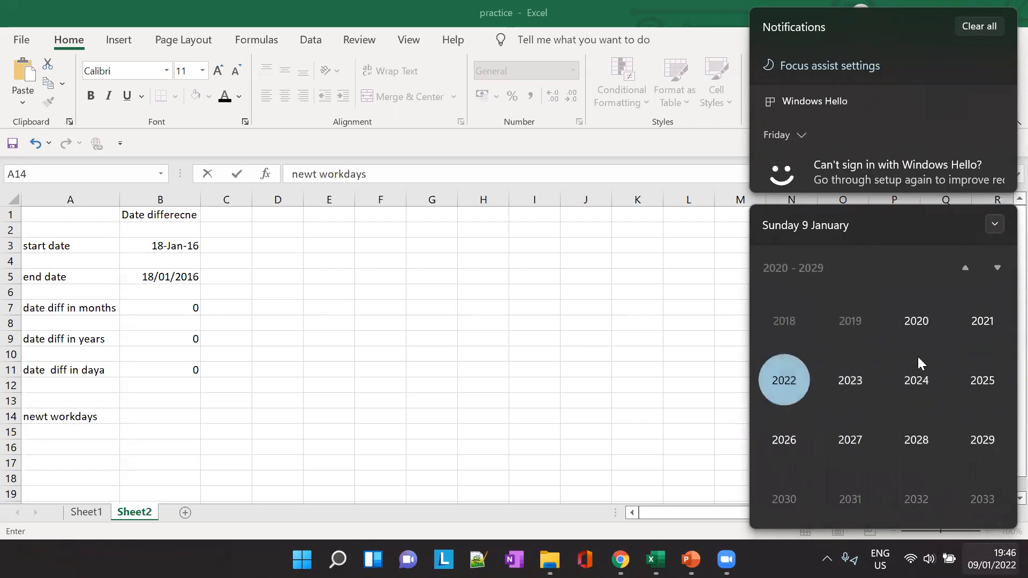
pyautogui.click(961, 271)
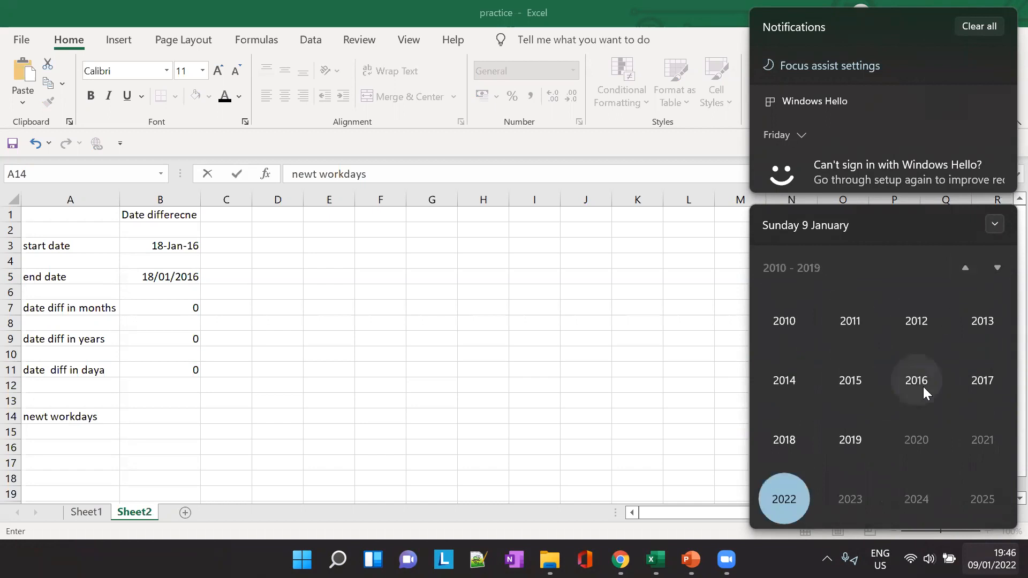
pyautogui.click(922, 381)
pyautogui.click(796, 326)
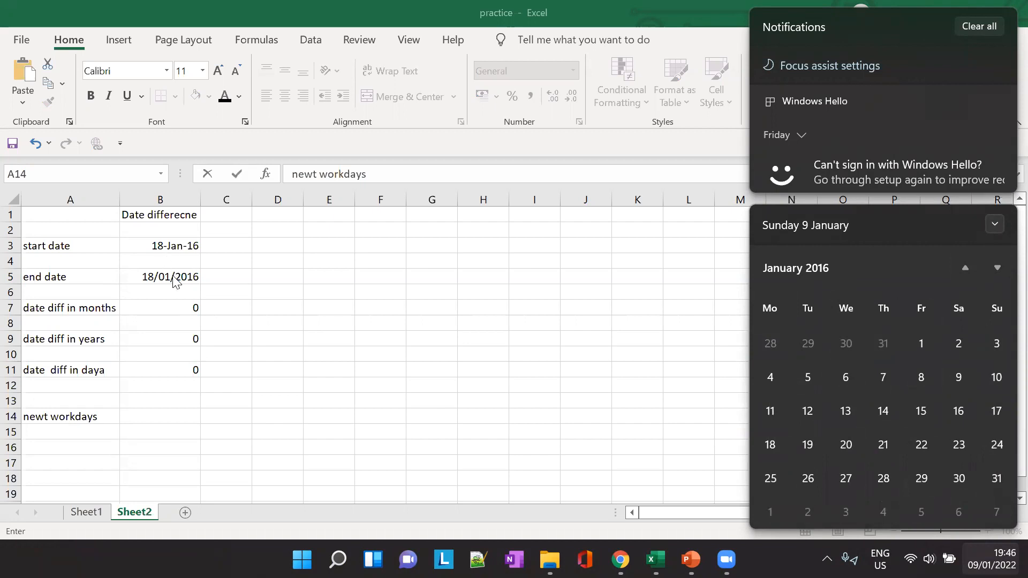
pyautogui.click(360, 214)
# Step: Change the start date in cell B3 to 1/01/2016
pyautogui.click(179, 247)
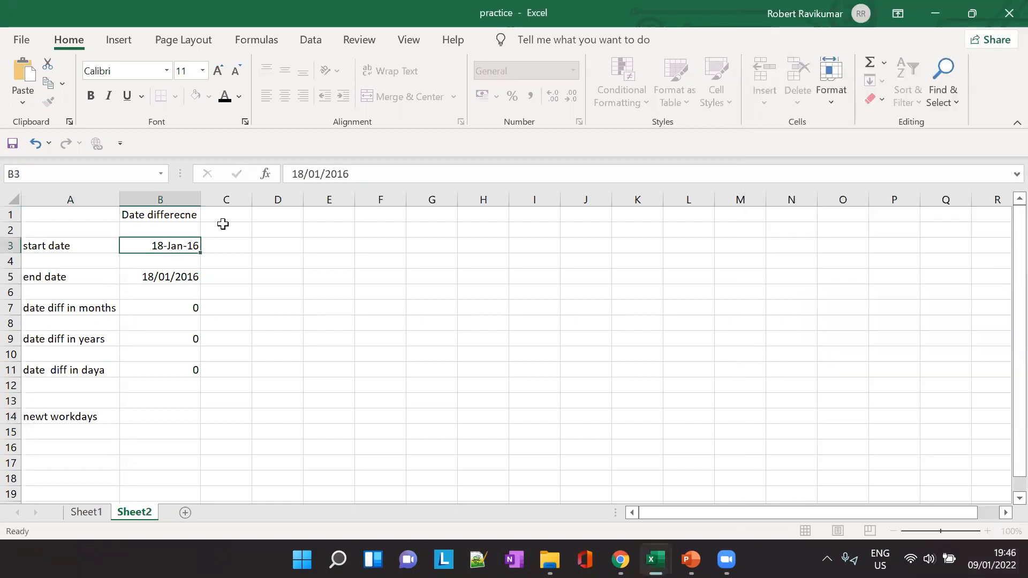
pyautogui.click(295, 174)
pyautogui.press('Delete')
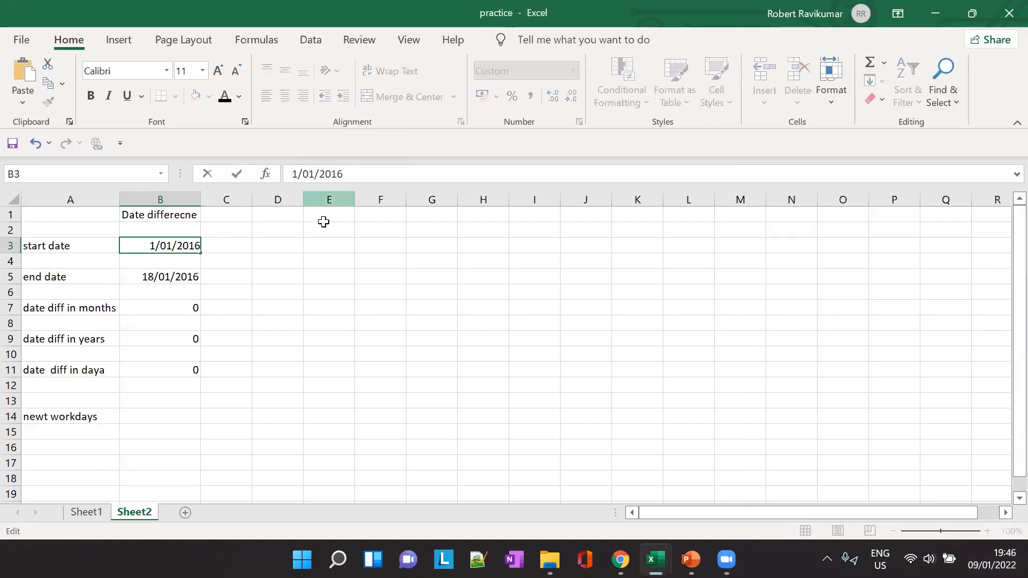
pyautogui.press('Tab')
# Step: Check the end date in B5 against the January 2016 page of the system calendar
pyautogui.click(181, 275)
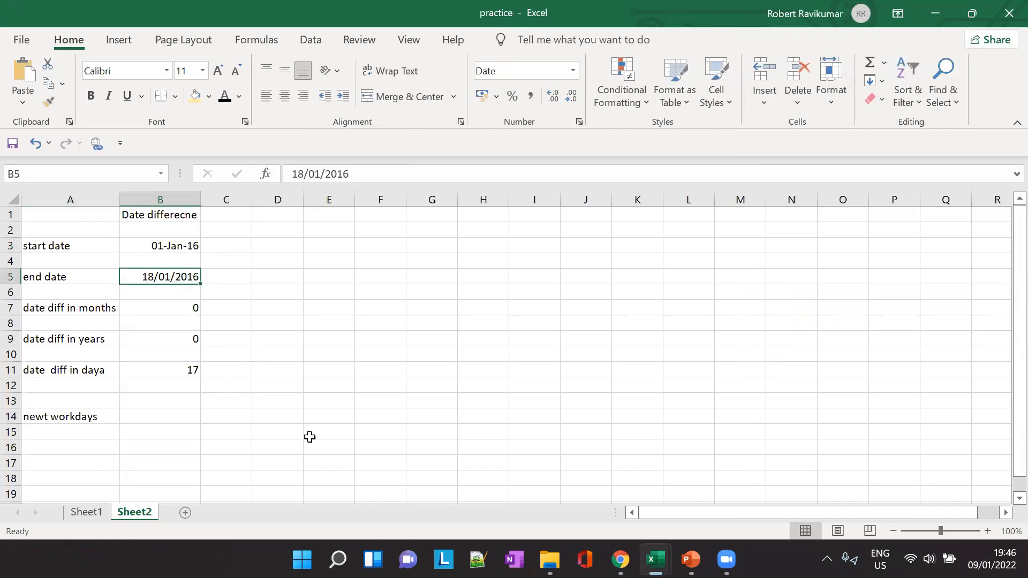
pyautogui.click(991, 559)
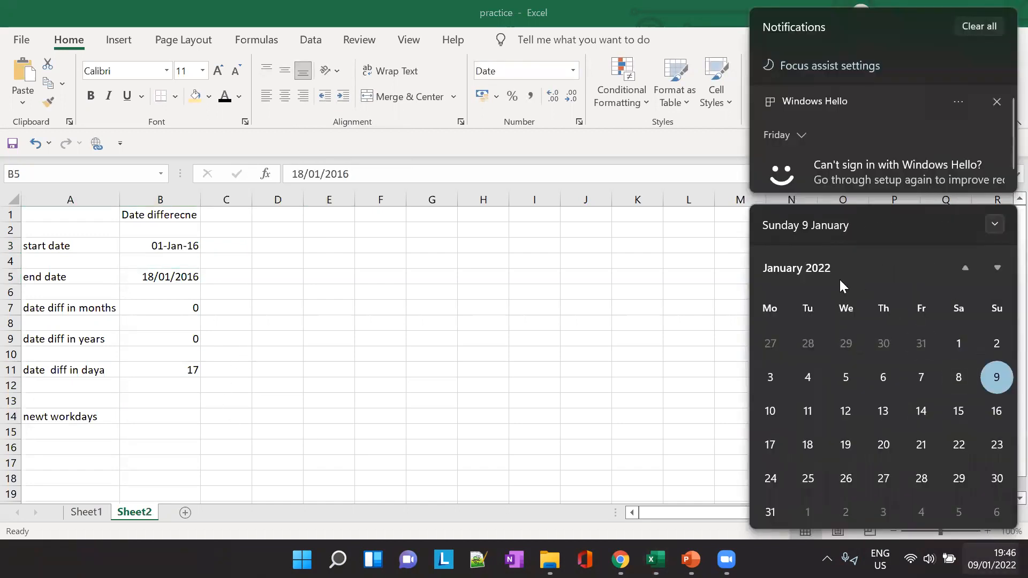
pyautogui.click(856, 267)
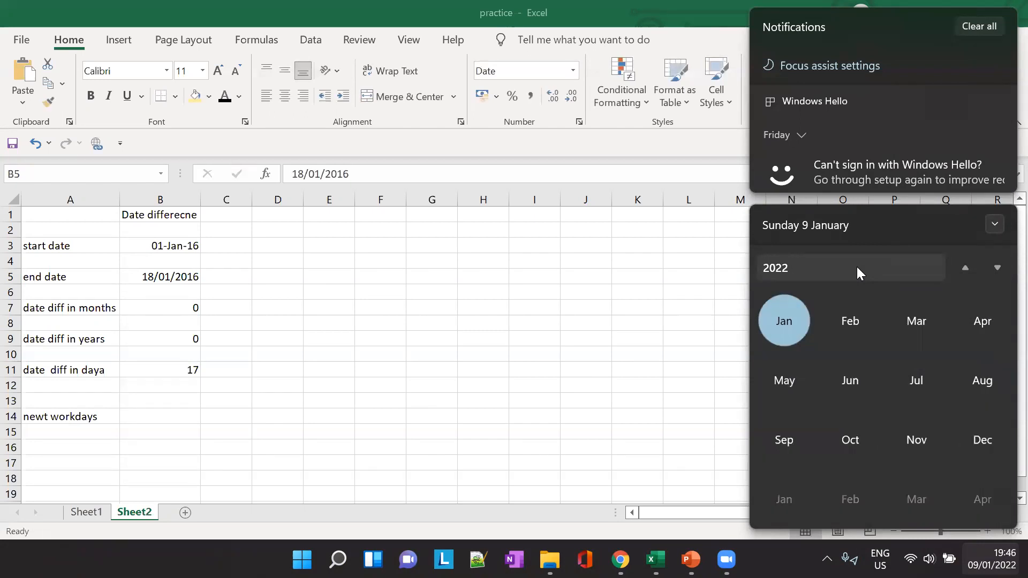
pyautogui.click(857, 267)
pyautogui.click(964, 268)
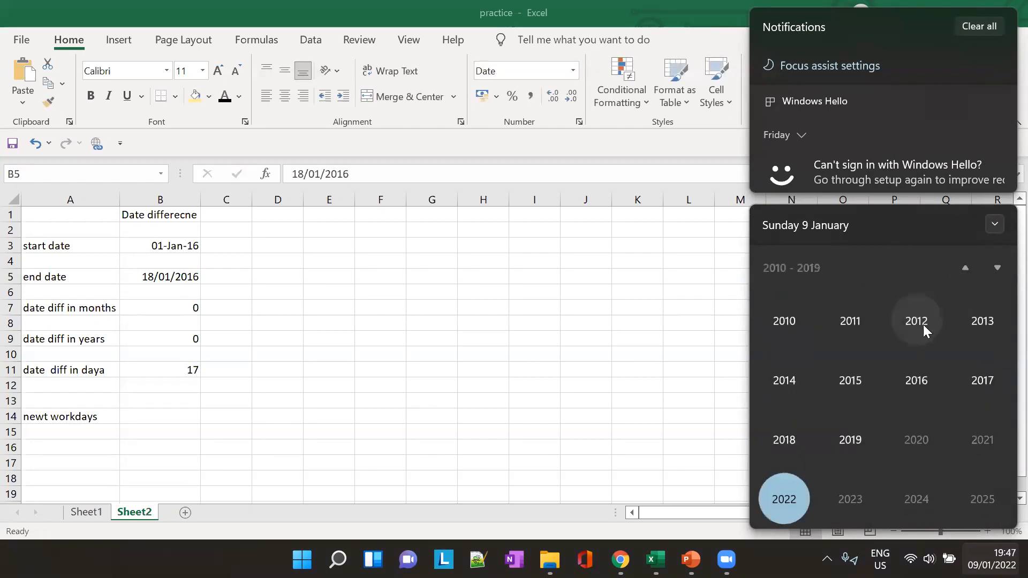
pyautogui.click(913, 381)
pyautogui.click(789, 329)
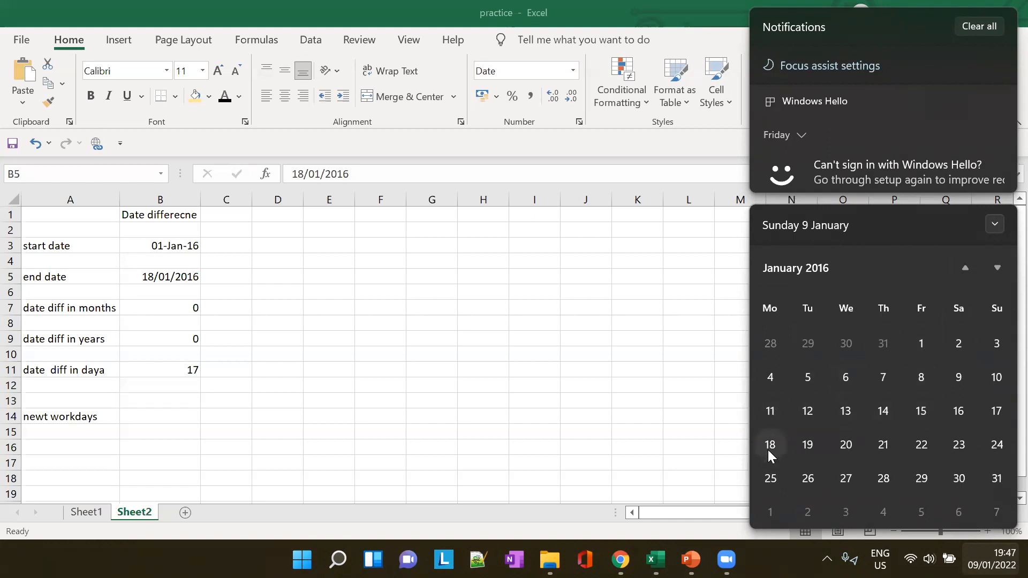
# Step: Calculate the working days between the start and end dates in cell B14 with the formula =NETWORKDAYS(B3,B5)
pyautogui.click(185, 418)
pyautogui.click(185, 415)
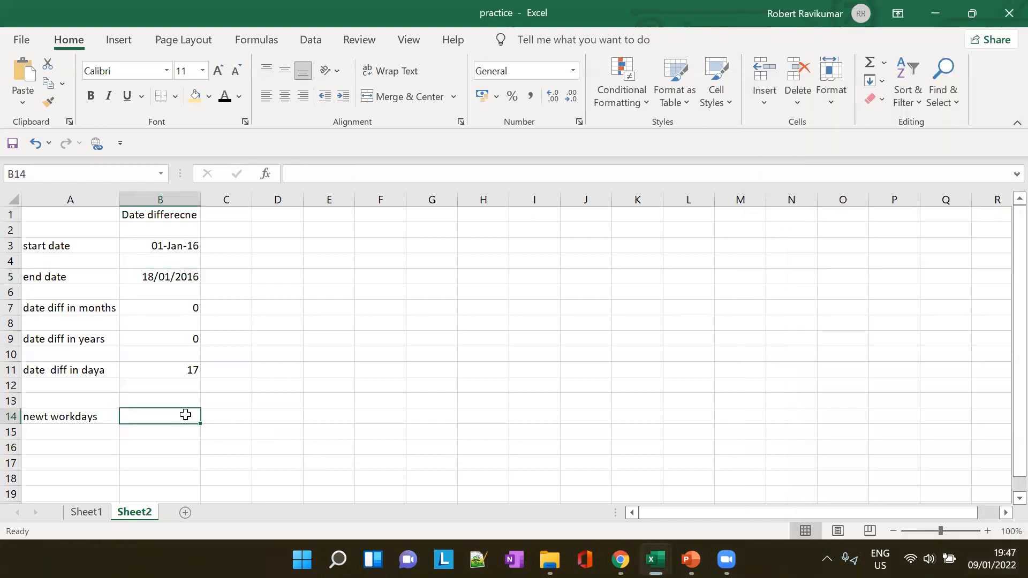
pyautogui.write('=NEW')
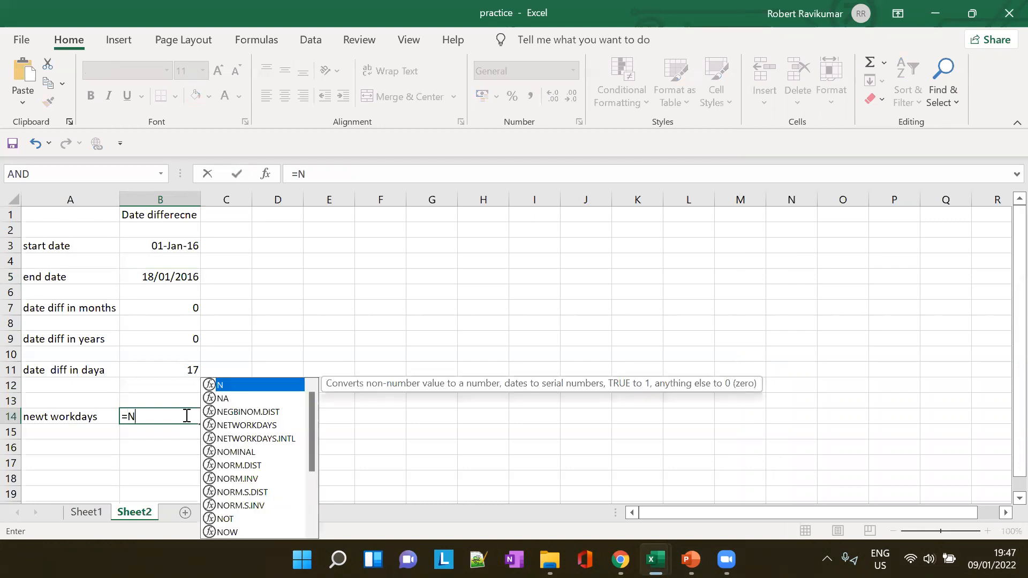
pyautogui.press('BackSpace')
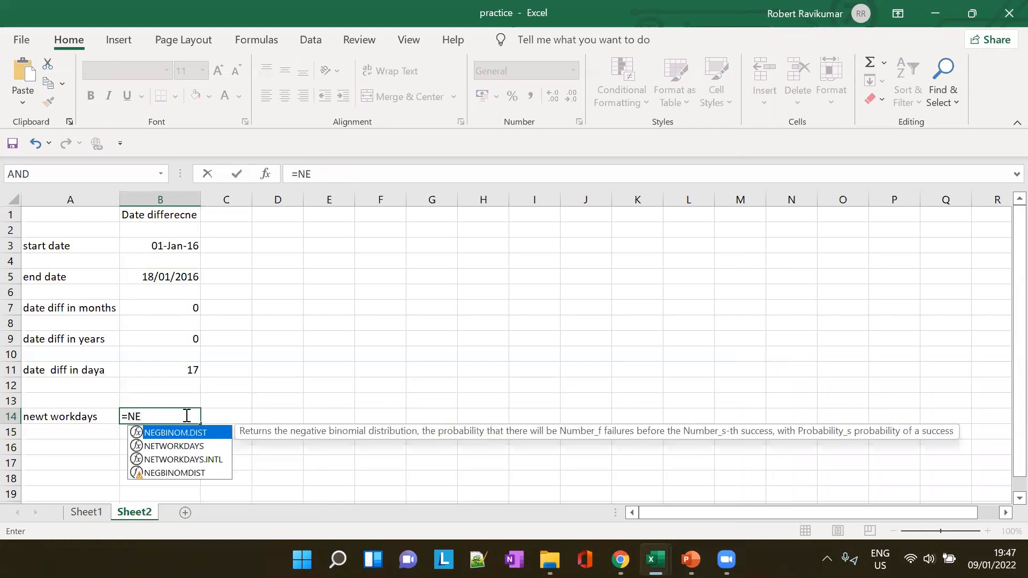
pyautogui.press('Down')
pyautogui.press('Tab')
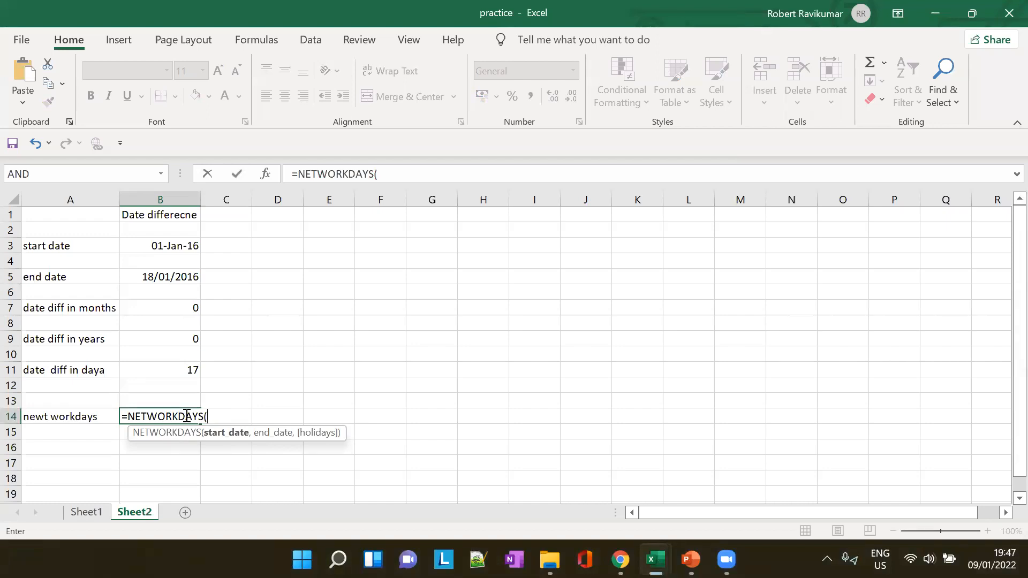
pyautogui.write('B3,')
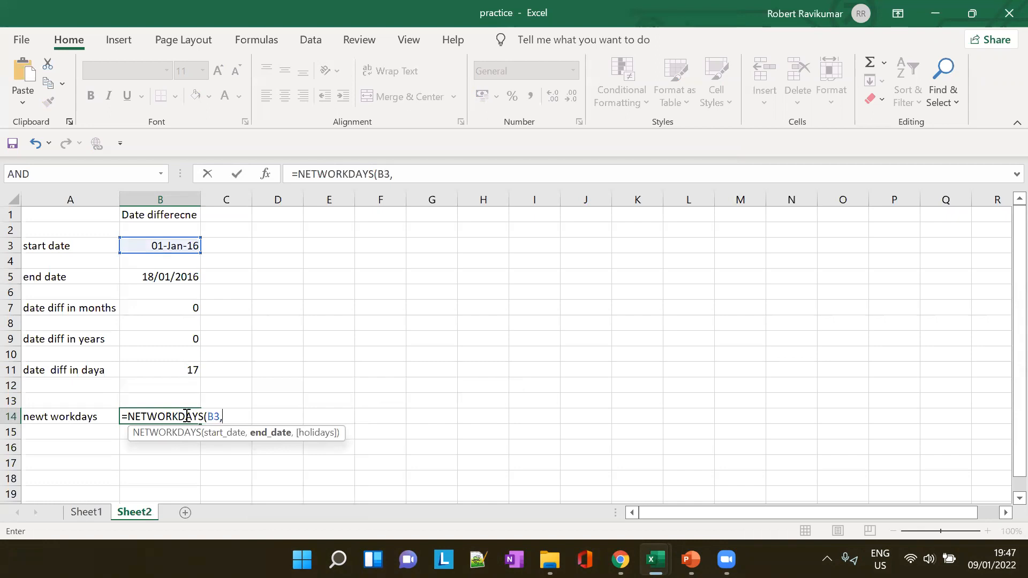
pyautogui.write('B%')
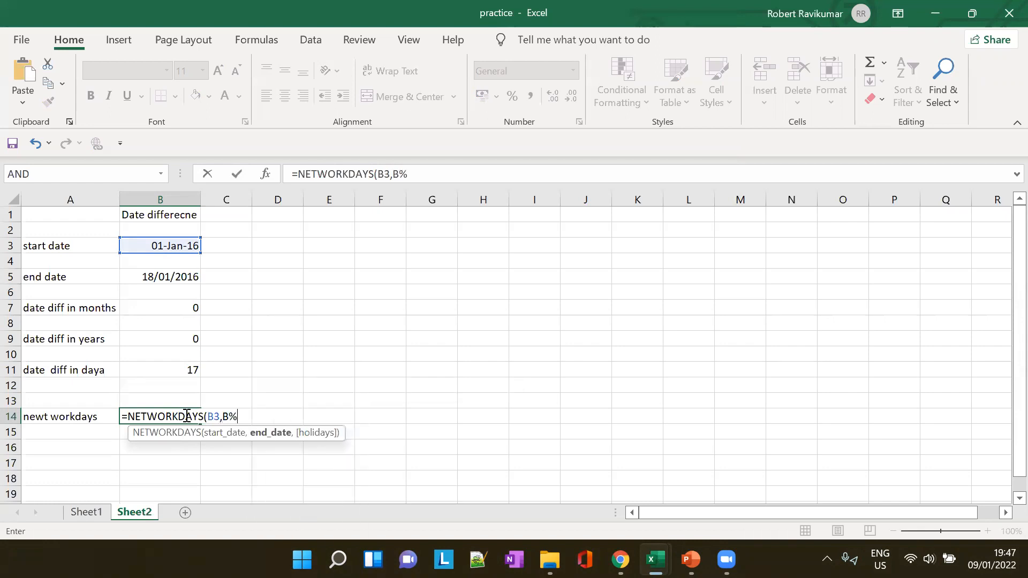
pyautogui.press('BackSpace')
pyautogui.write('5)')
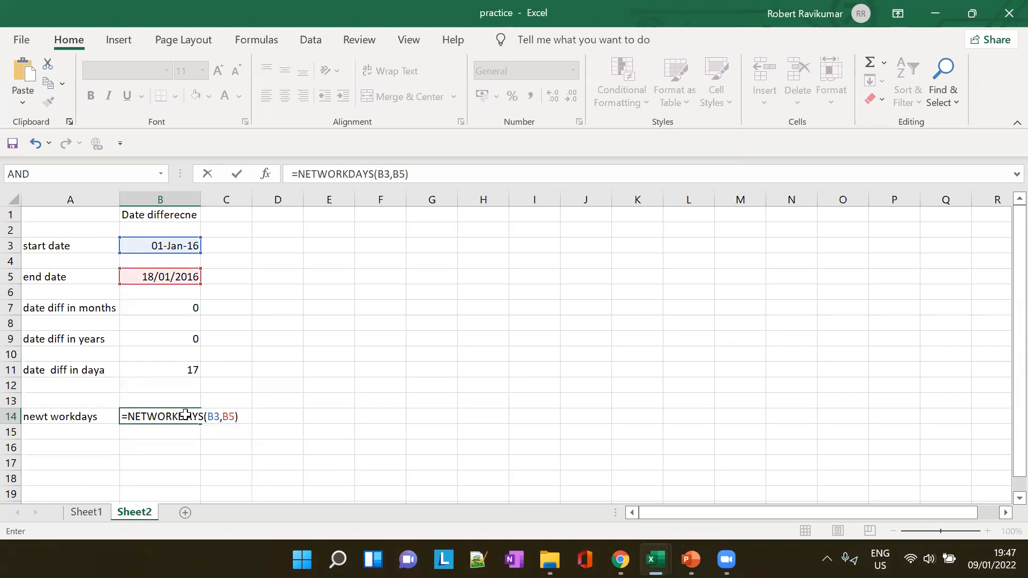
pyautogui.press('Tab')
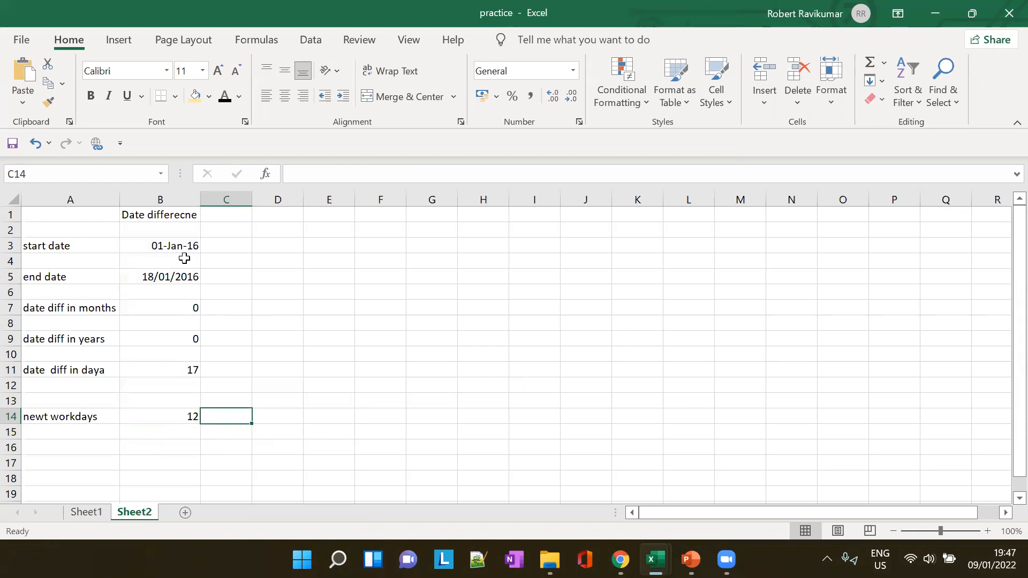
pyautogui.click(170, 418)
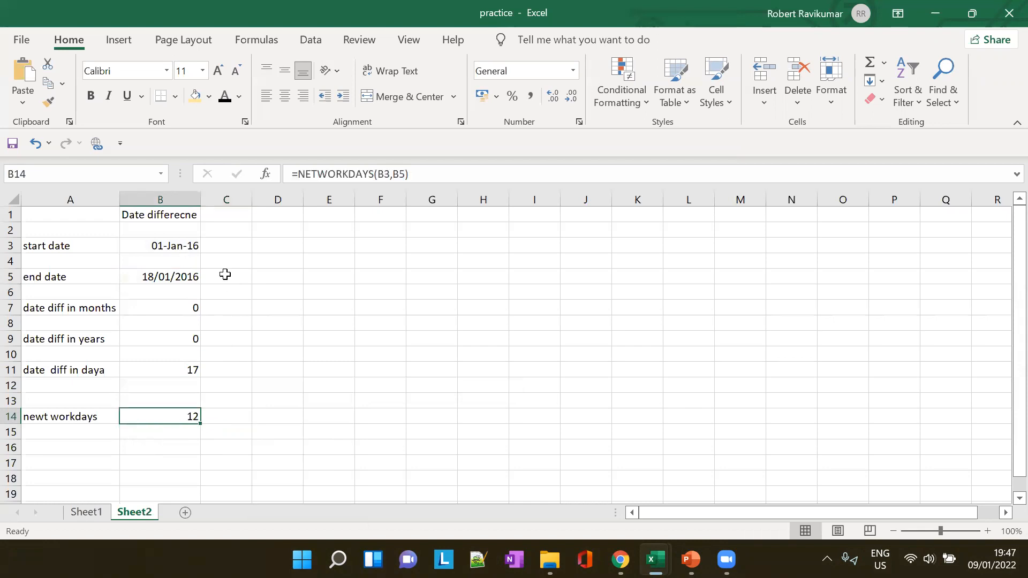
# Step: Enter the heading "Holiday" in cell F1 and the holiday date 1-Jan-2016 in cell F2
pyautogui.click(375, 218)
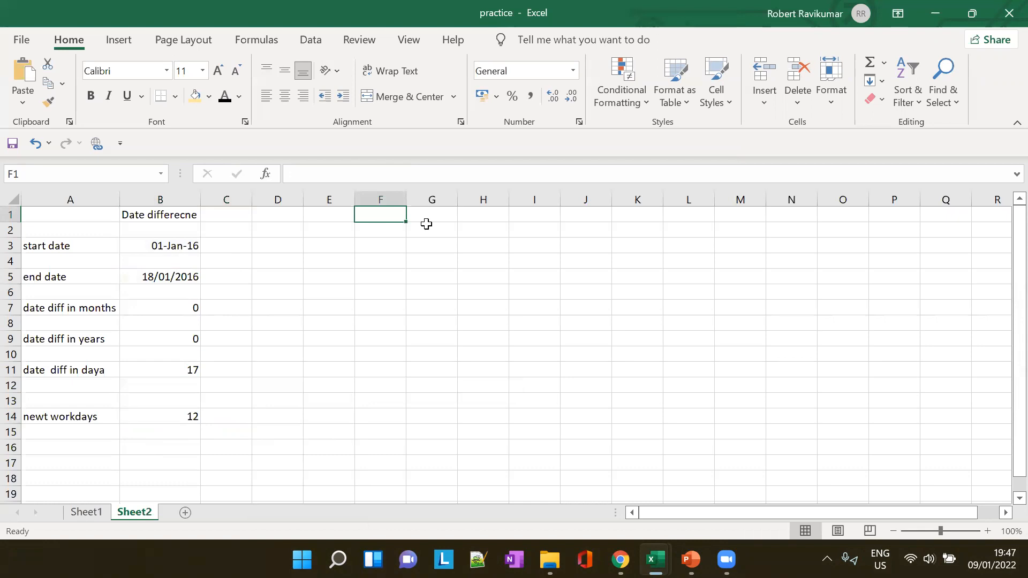
pyautogui.write('Holiday')
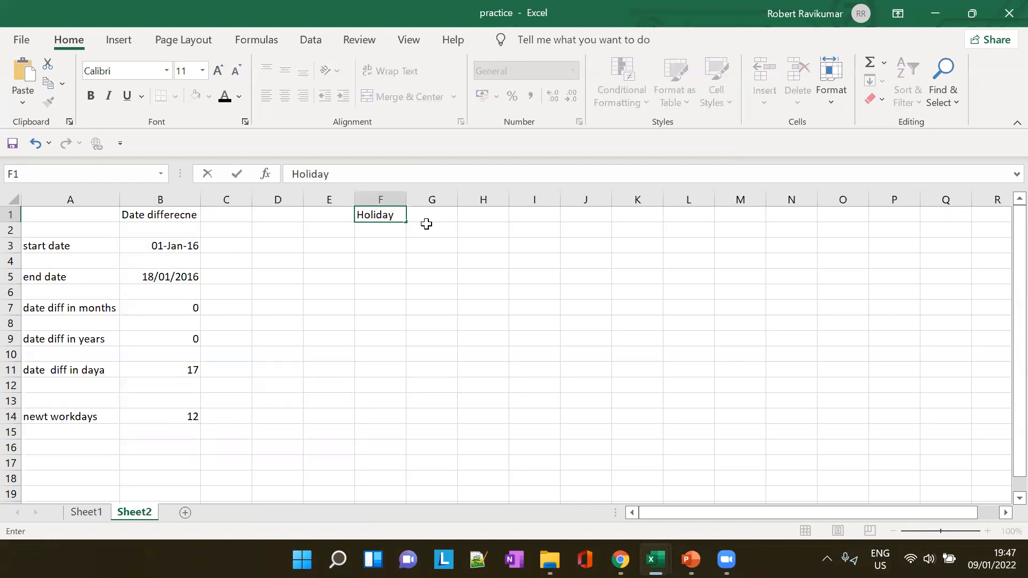
pyautogui.press('Return')
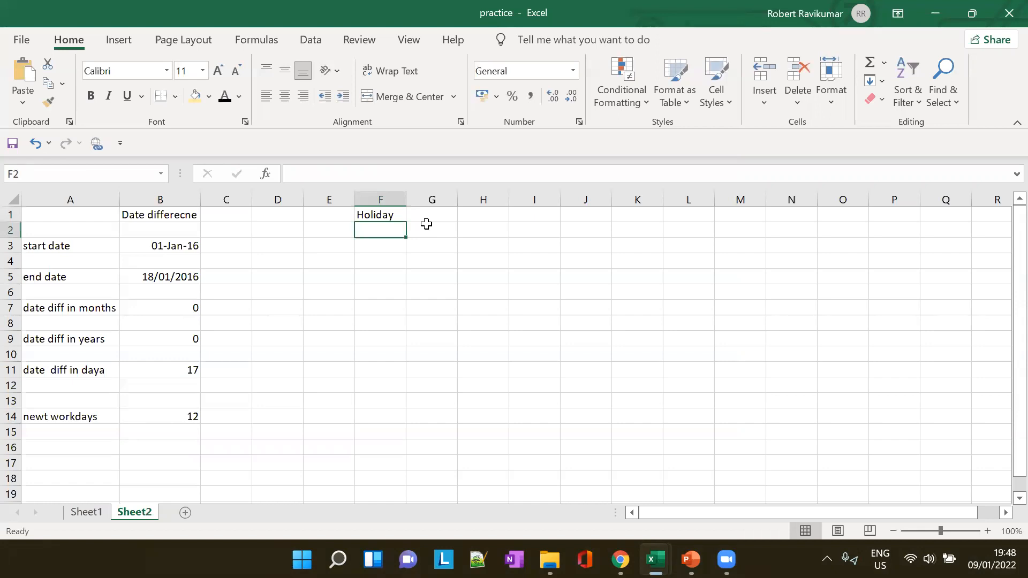
pyautogui.write('1')
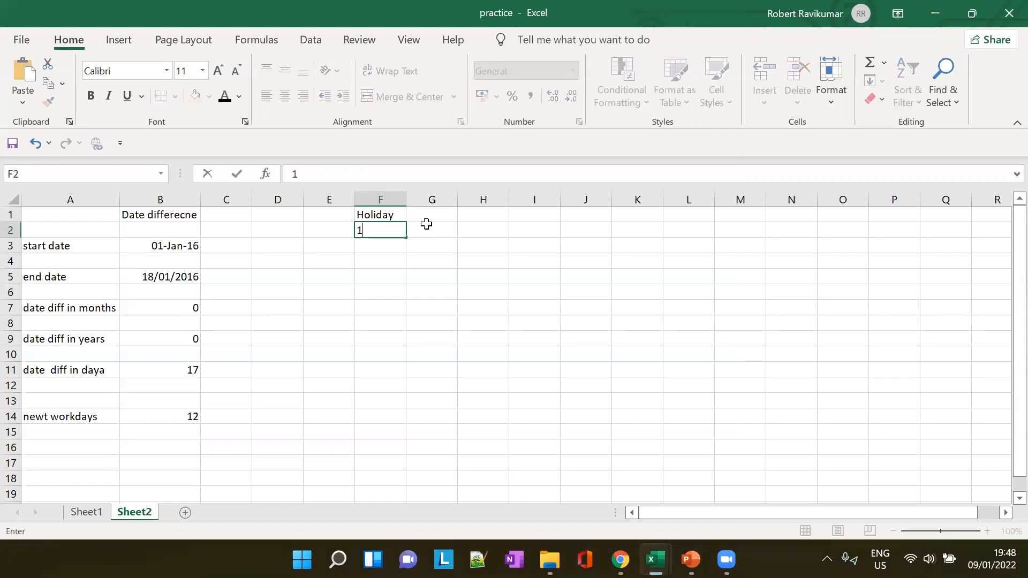
pyautogui.write('-Jan-2016')
pyautogui.press('F2')
pyautogui.click(410, 200)
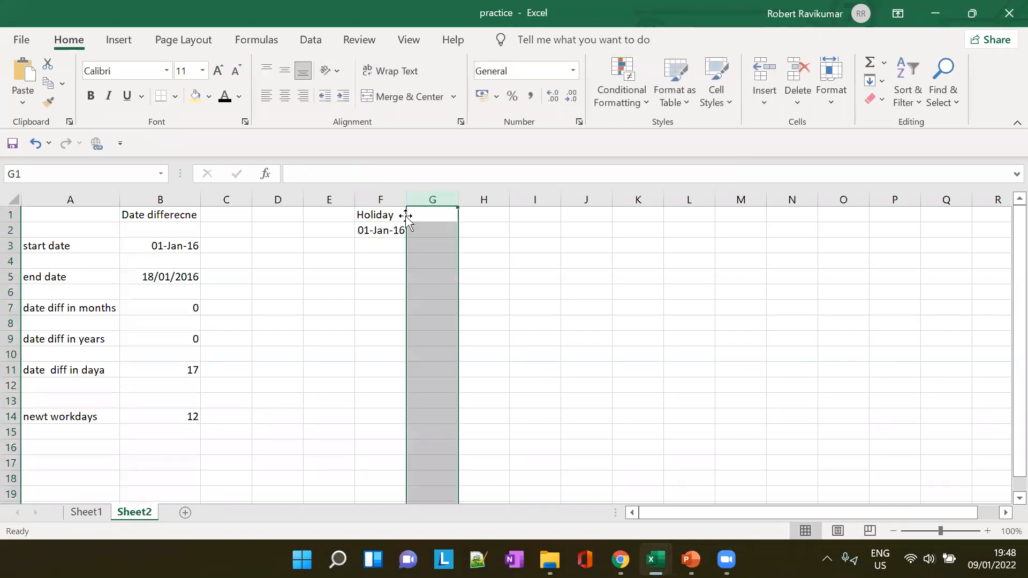
pyautogui.click(395, 234)
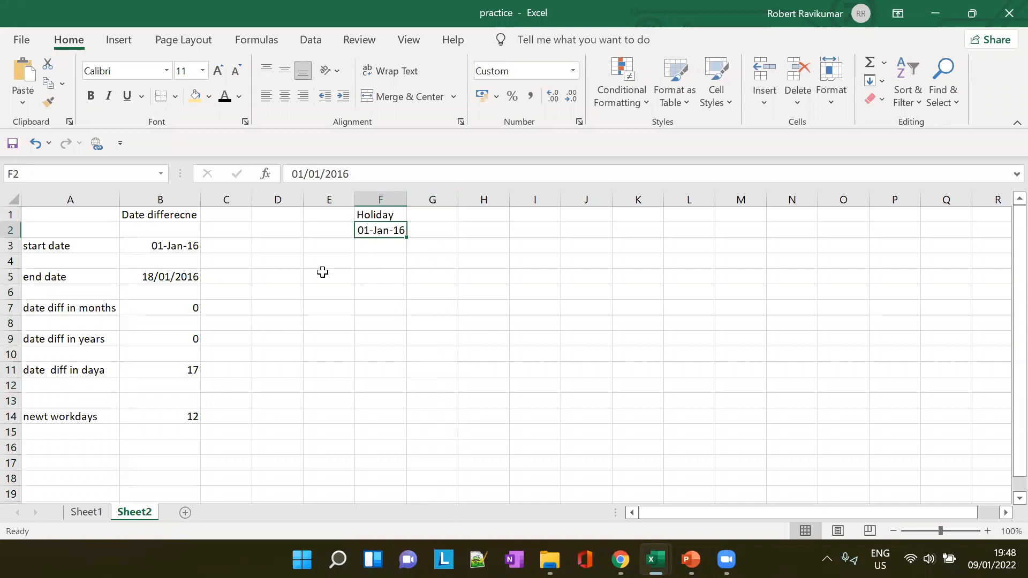
# Step: Review the NETWORKDAYS formula in B14 and the holiday date in F2
pyautogui.click(179, 424)
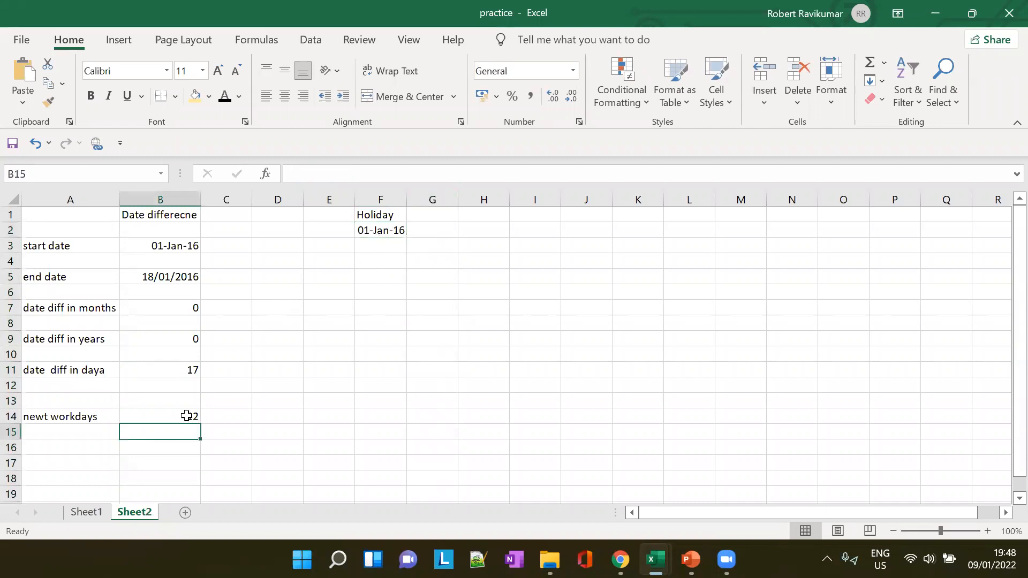
pyautogui.click(185, 415)
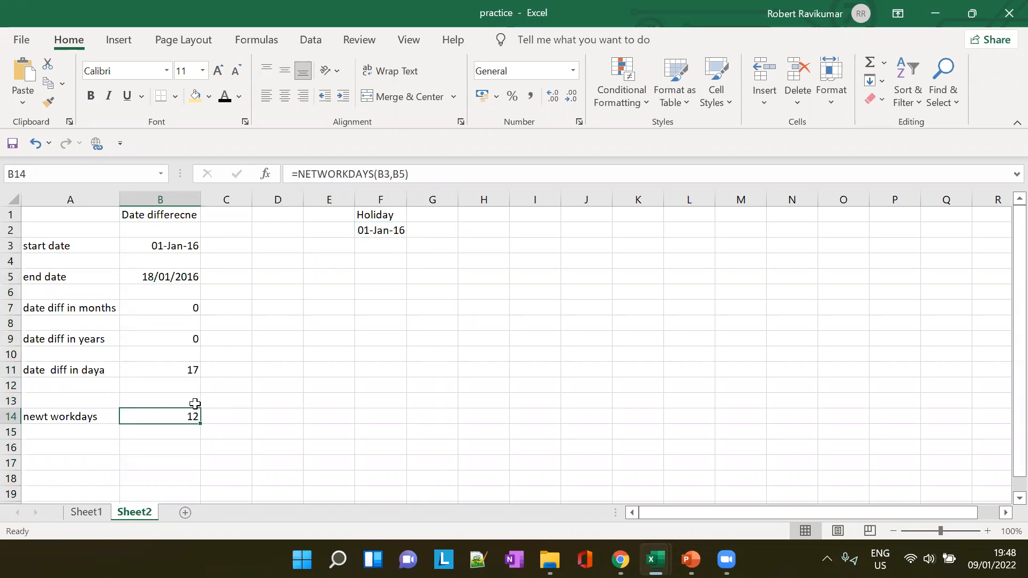
pyautogui.click(374, 232)
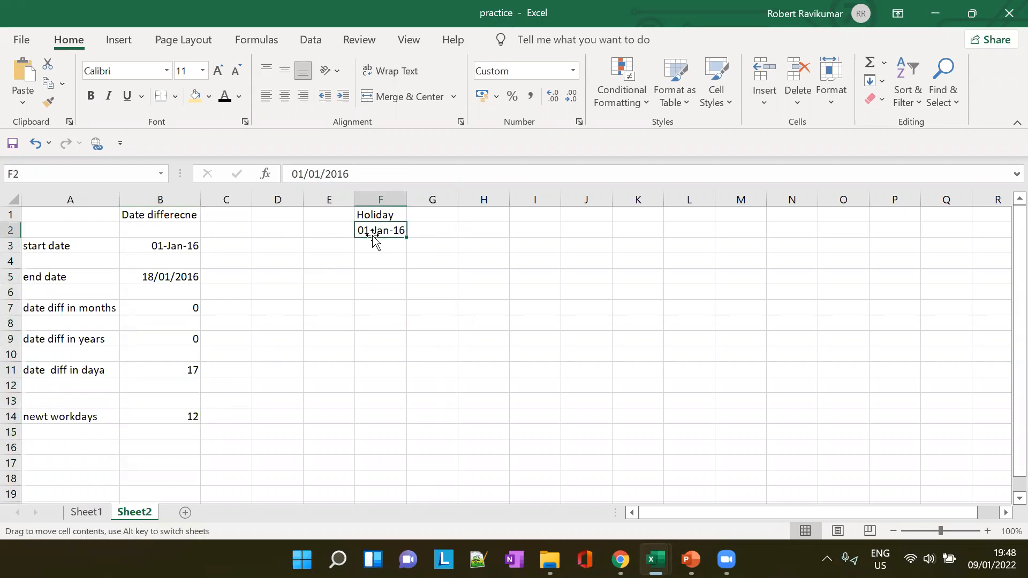
# Step: Look up the January 2016 page in the system calendar to find a weekday for the holiday
pyautogui.click(991, 559)
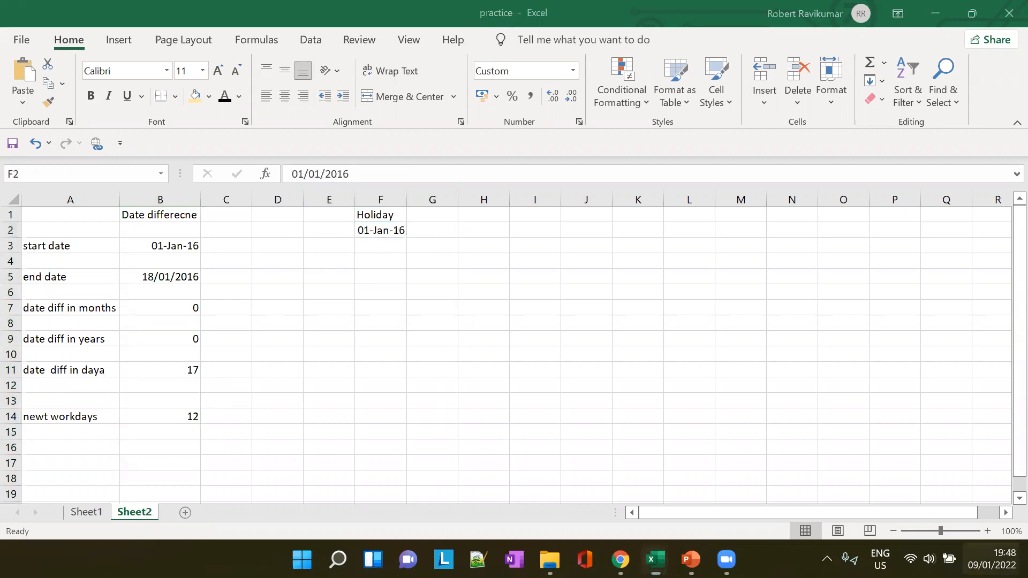
pyautogui.click(965, 267)
pyautogui.click(966, 268)
pyautogui.click(965, 268)
pyautogui.click(966, 268)
pyautogui.click(965, 268)
pyautogui.click(965, 268)
pyautogui.click(965, 267)
pyautogui.click(969, 267)
pyautogui.click(856, 268)
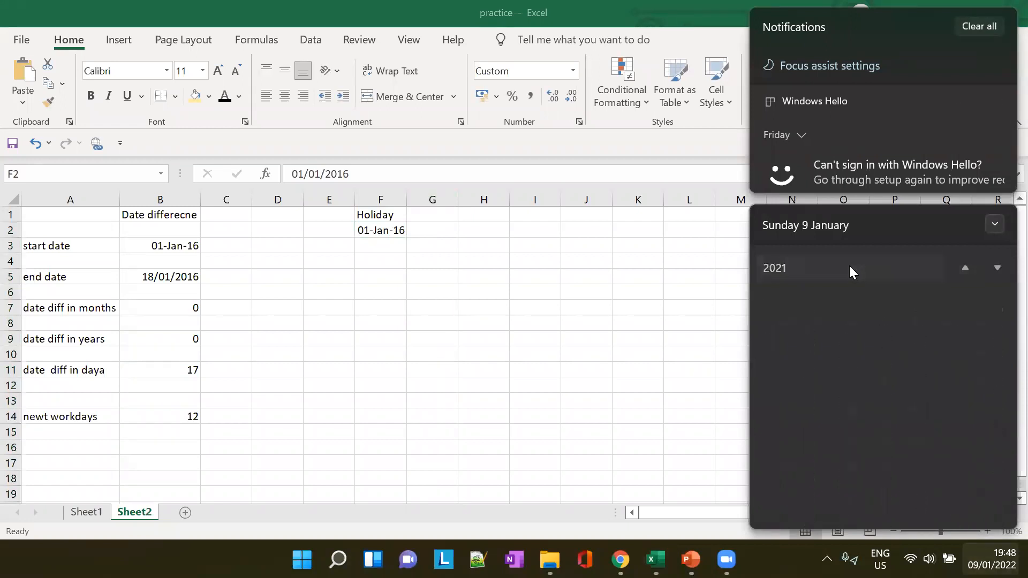
pyautogui.click(963, 267)
pyautogui.click(963, 267)
pyautogui.click(963, 267)
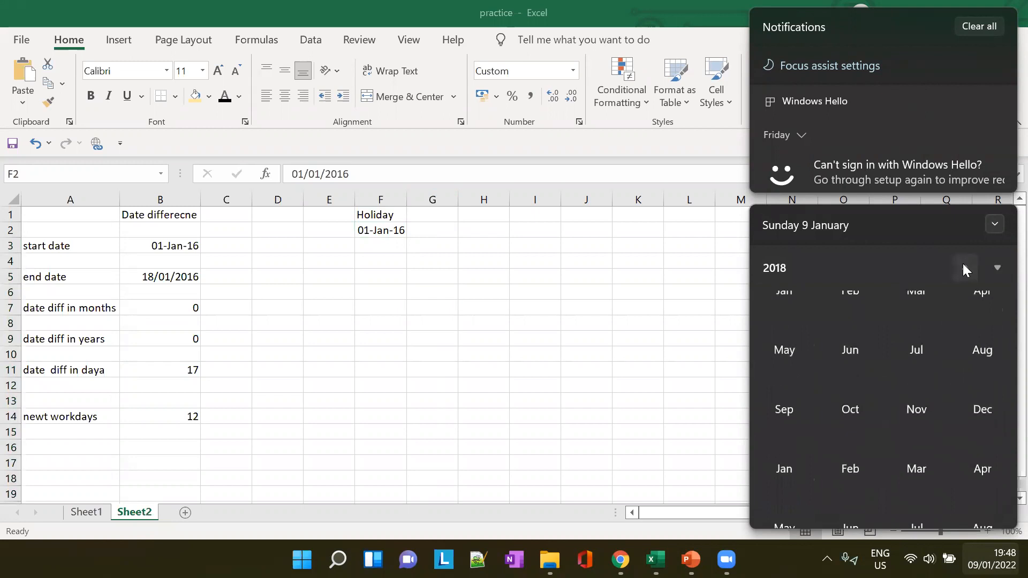
pyautogui.click(964, 267)
pyautogui.click(963, 267)
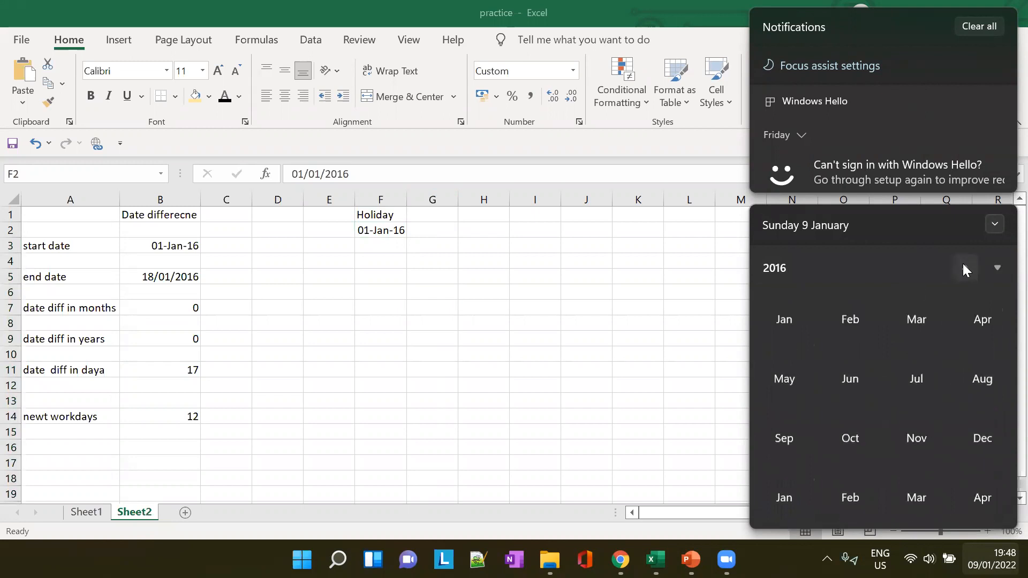
pyautogui.click(783, 323)
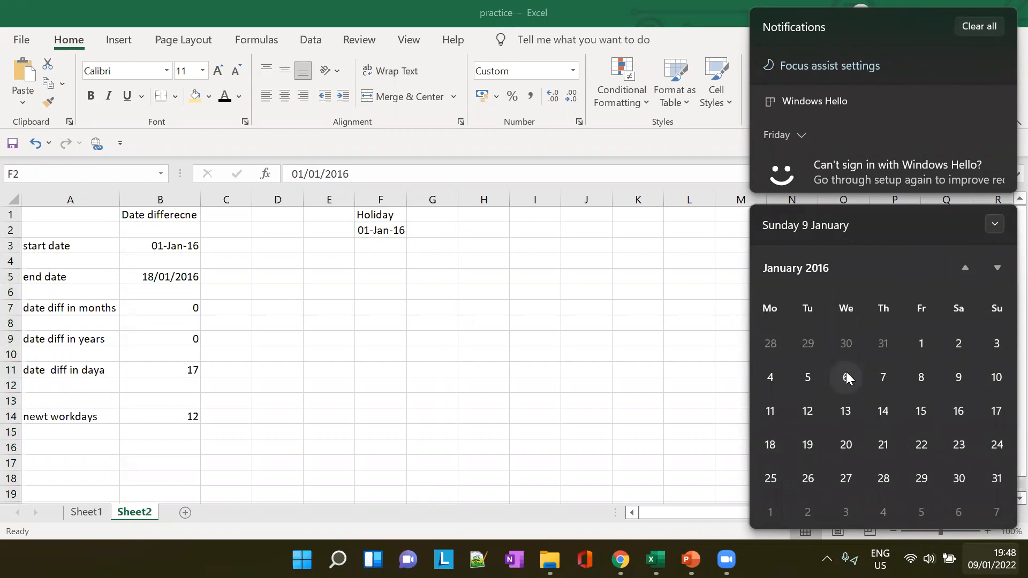
# Step: Change the holiday date in cell F2 to 06/01/2016
pyautogui.click(390, 232)
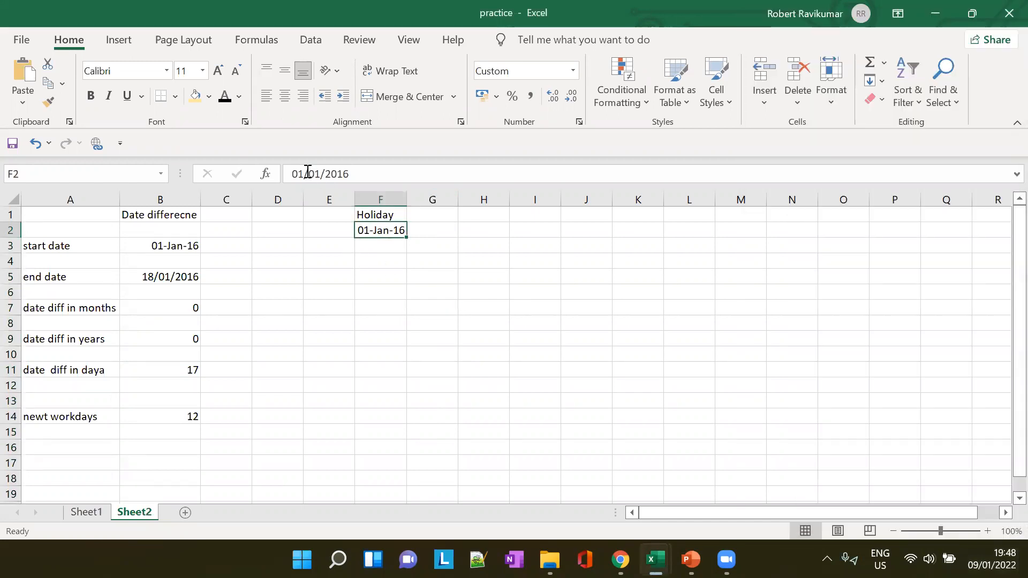
pyautogui.click(307, 173)
pyautogui.press('BackSpace')
pyautogui.write('6')
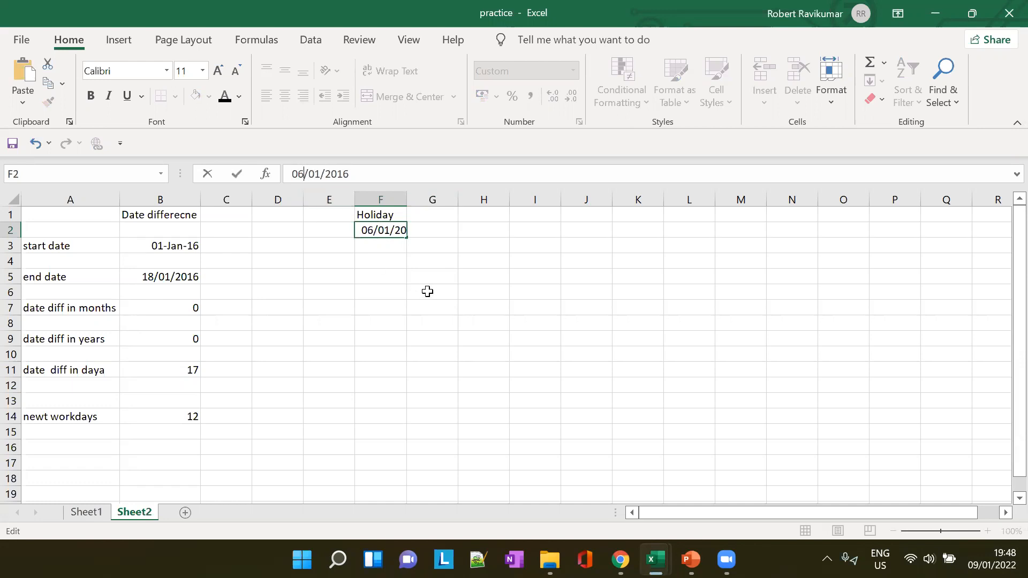
pyautogui.click(408, 195)
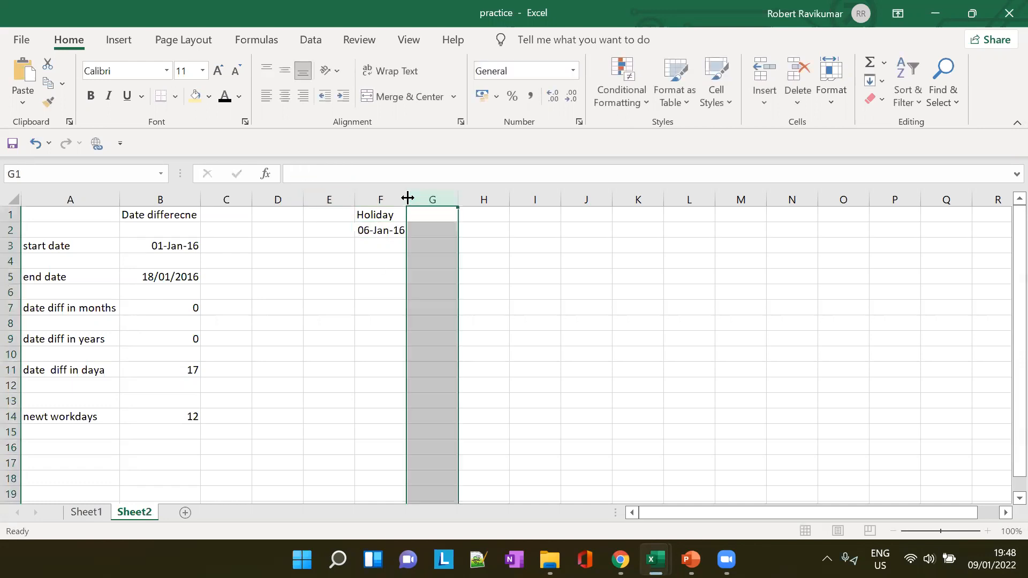
# Step: Add the holiday cell F2 as the third argument in B14, making the formula =NETWORKDAYS(B3,B5,F2)
pyautogui.click(180, 420)
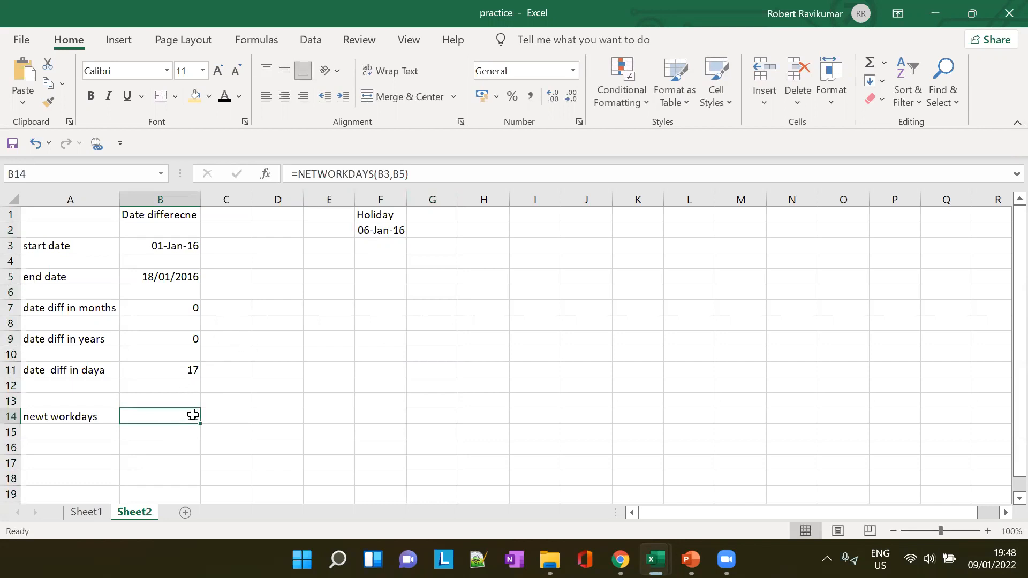
pyautogui.click(406, 174)
pyautogui.write(',')
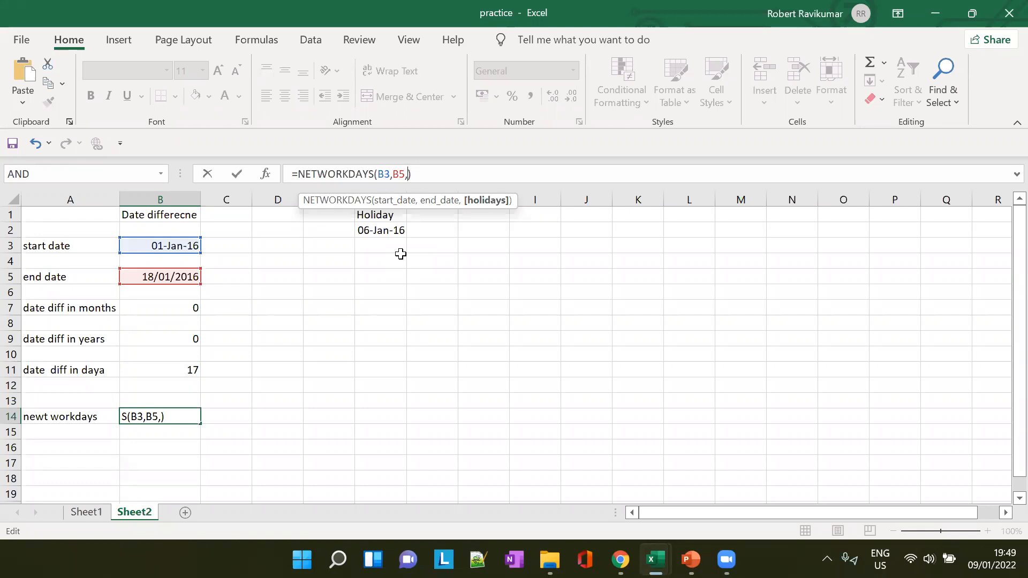
pyautogui.click(381, 235)
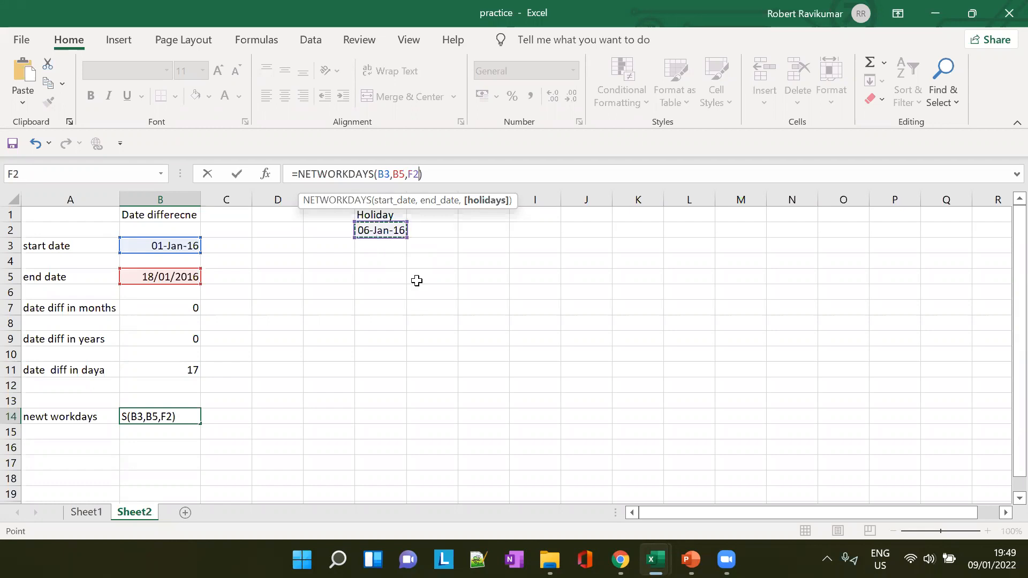
pyautogui.press('Tab')
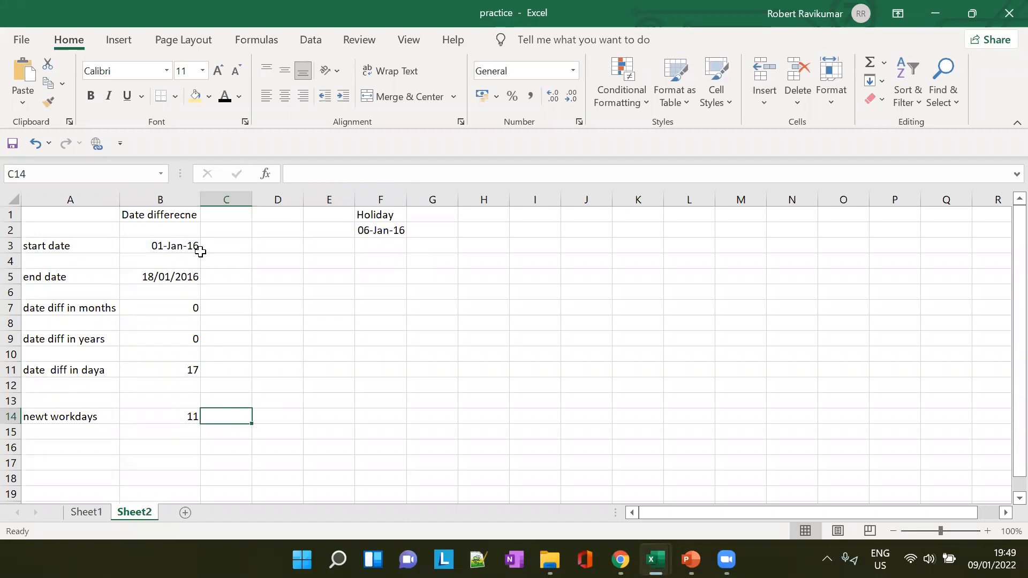
# Step: Enter a second holiday date, 05-Jan-2016, in cell F3
pyautogui.click(390, 243)
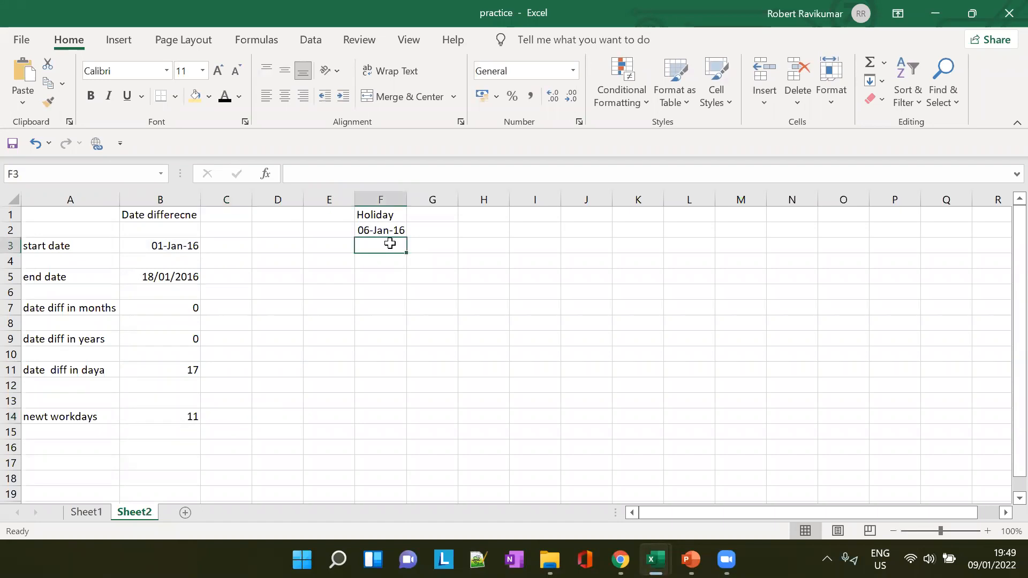
pyautogui.click(373, 263)
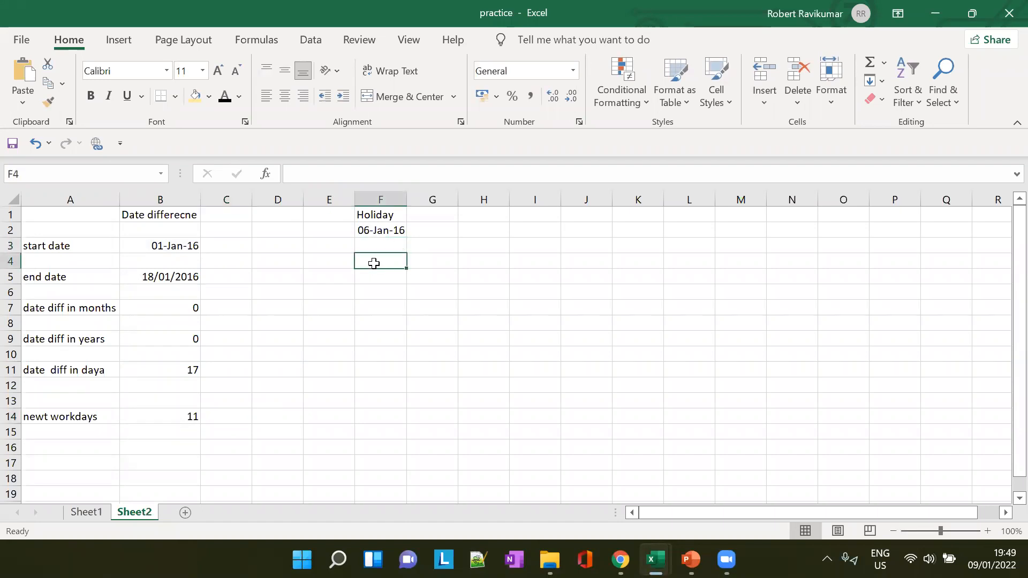
pyautogui.press('Up')
pyautogui.write('0')
pyautogui.write('5/')
pyautogui.press('BackSpace')
pyautogui.write('-Jan-2016')
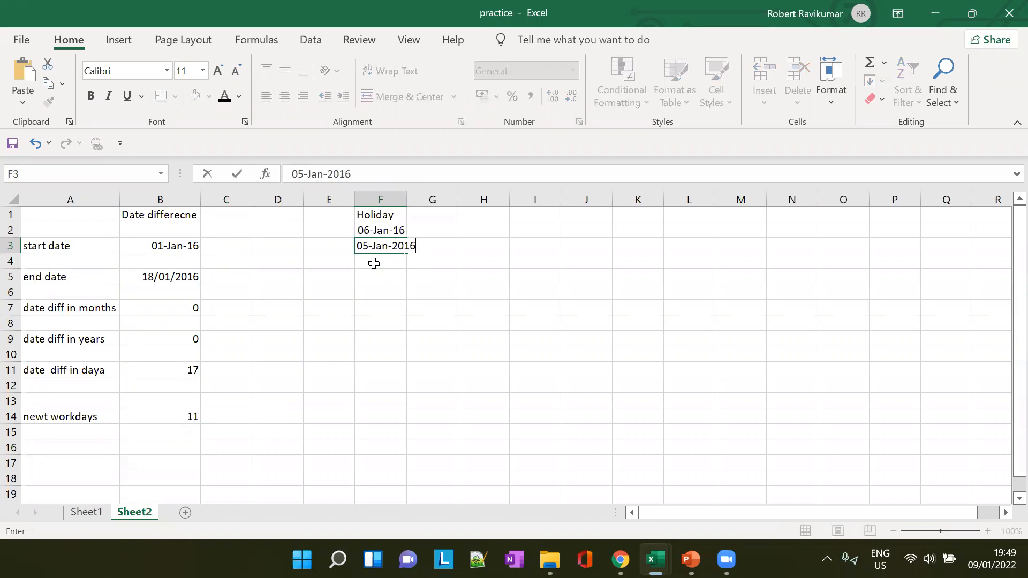
pyautogui.click(454, 249)
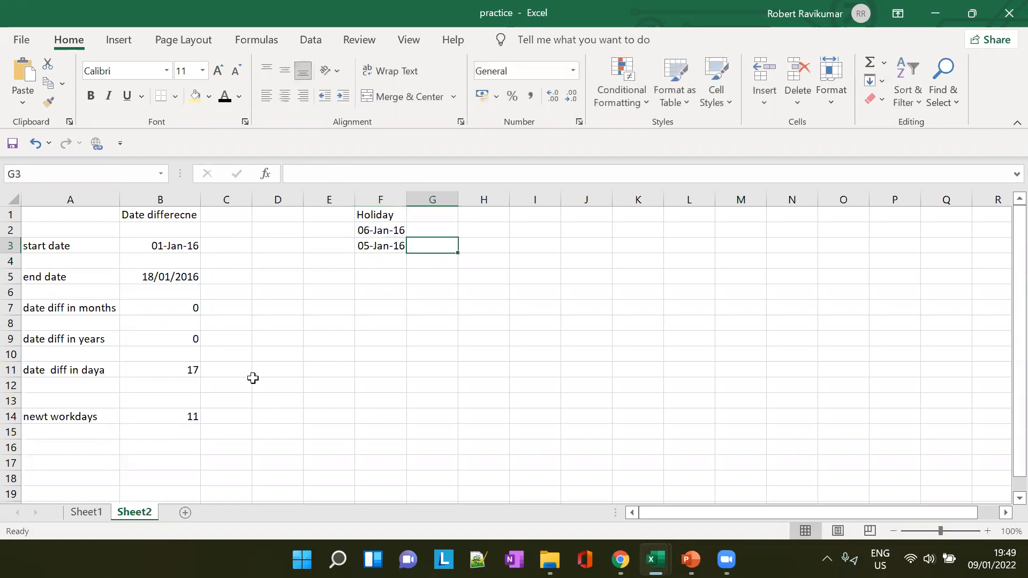
pyautogui.click(184, 420)
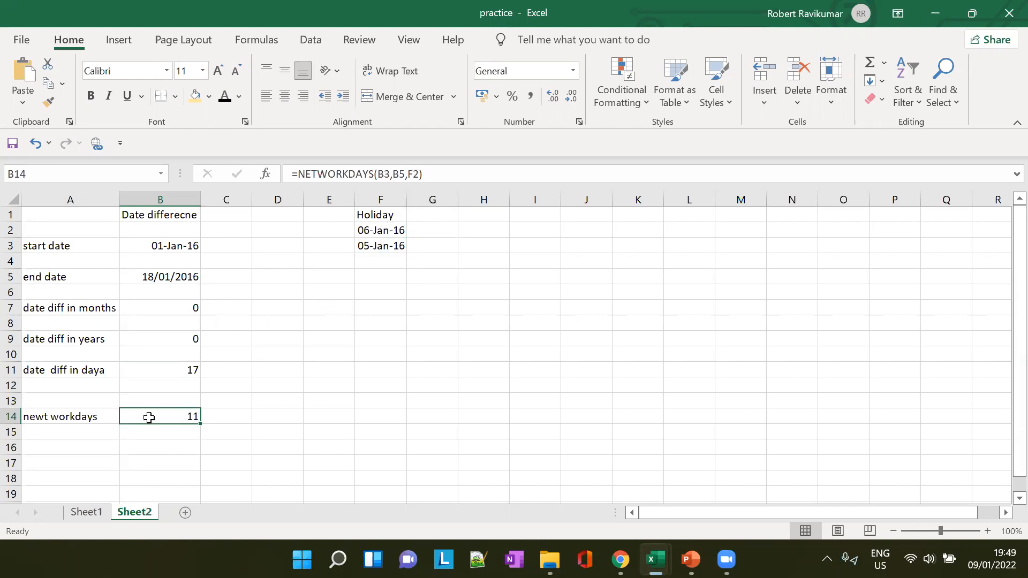
pyautogui.click(381, 231)
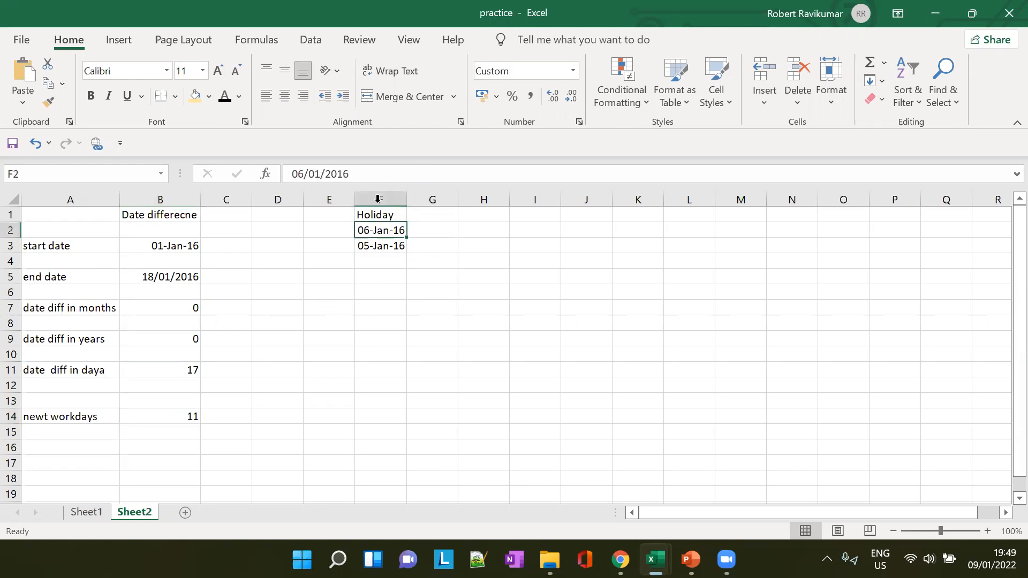
pyautogui.click(178, 422)
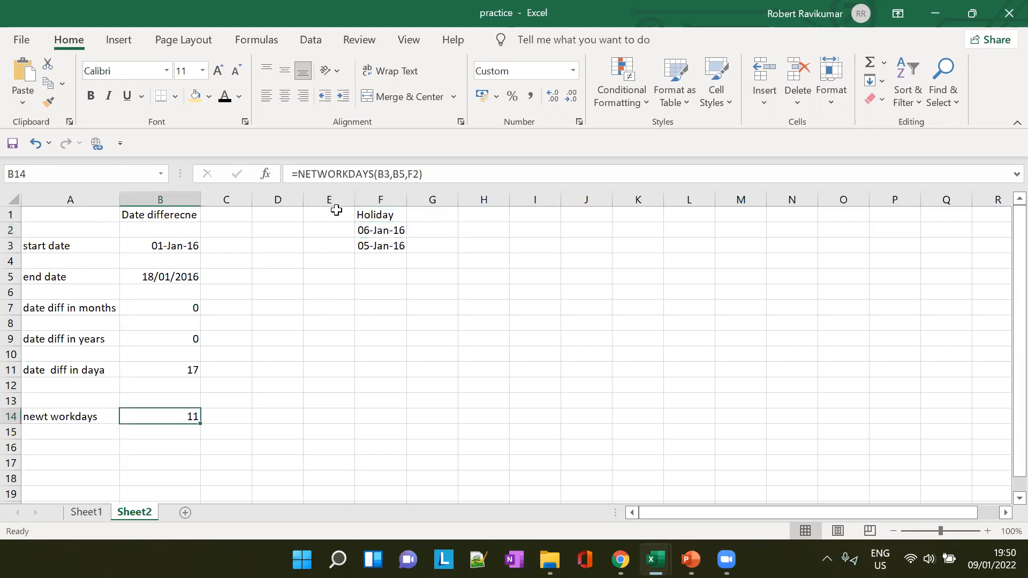
pyautogui.click(407, 174)
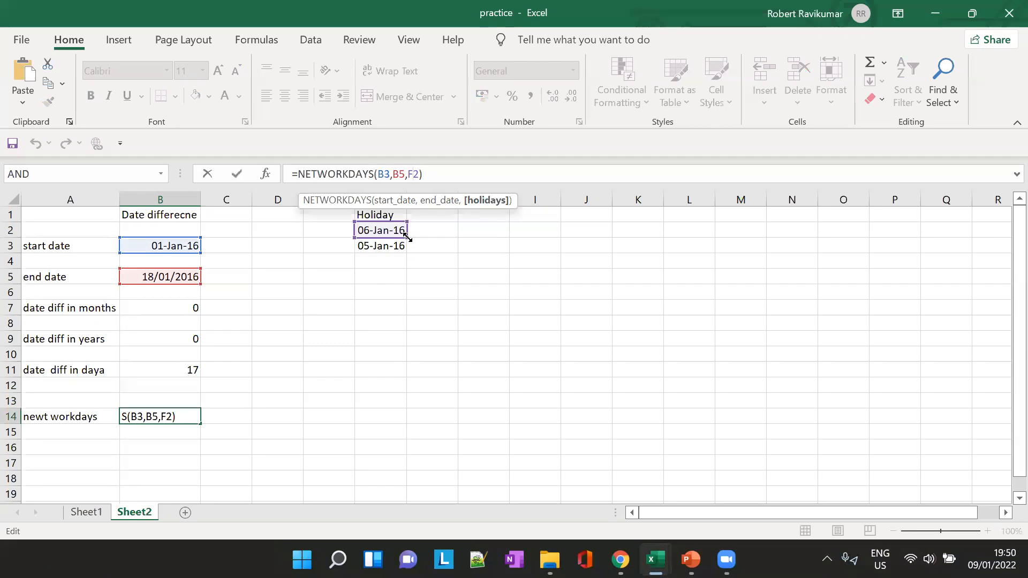
pyautogui.moveTo(389, 230); pyautogui.dragTo(386, 245)
pyautogui.press('Return')
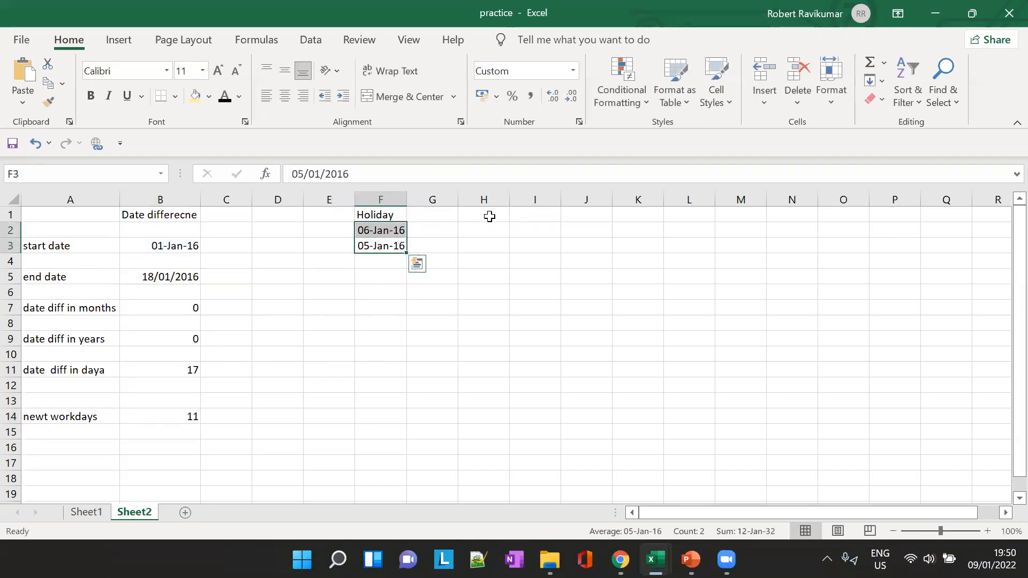
pyautogui.click(436, 242)
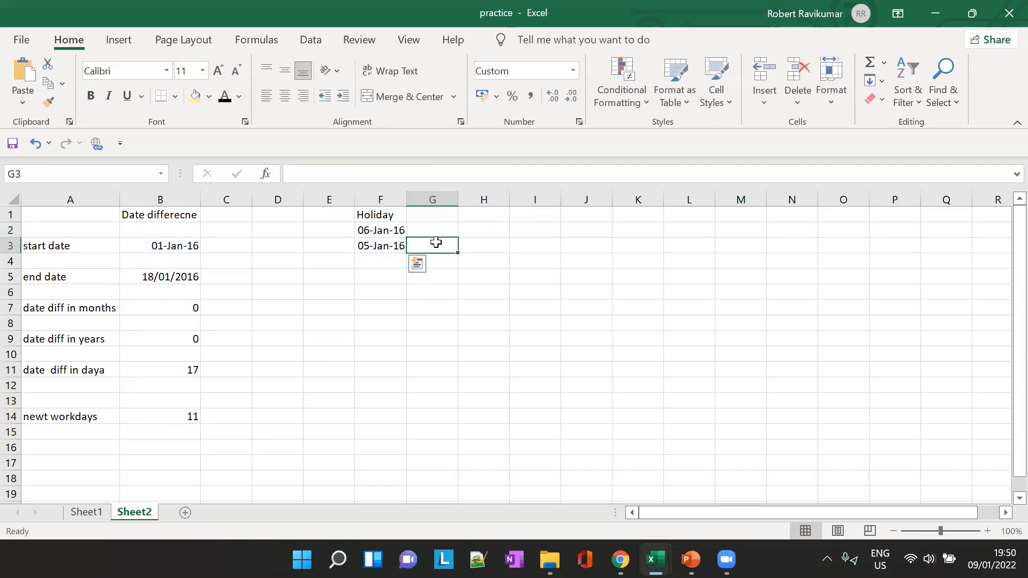
# Step: Try including both holidays in B14 with the formula =NETWORKDAYS(B3,B5,F2-F3)
pyautogui.click(187, 417)
pyautogui.click(421, 171)
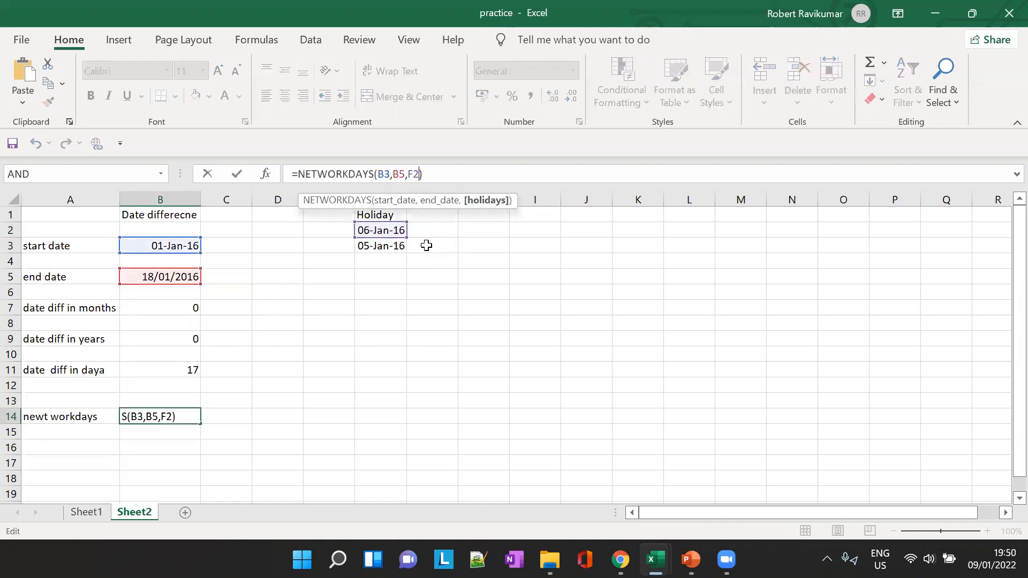
pyautogui.write('-F3')
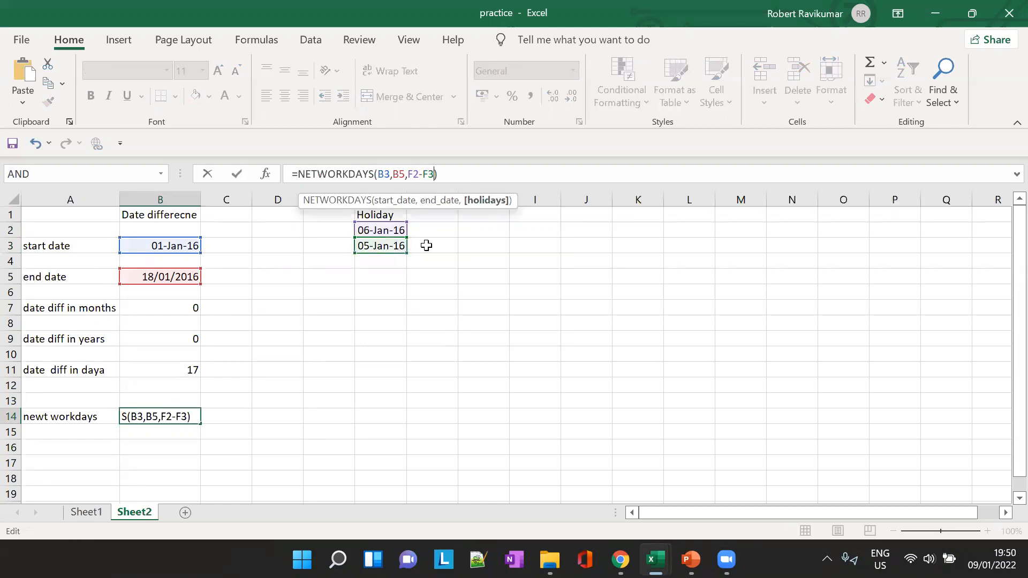
pyautogui.press('Tab')
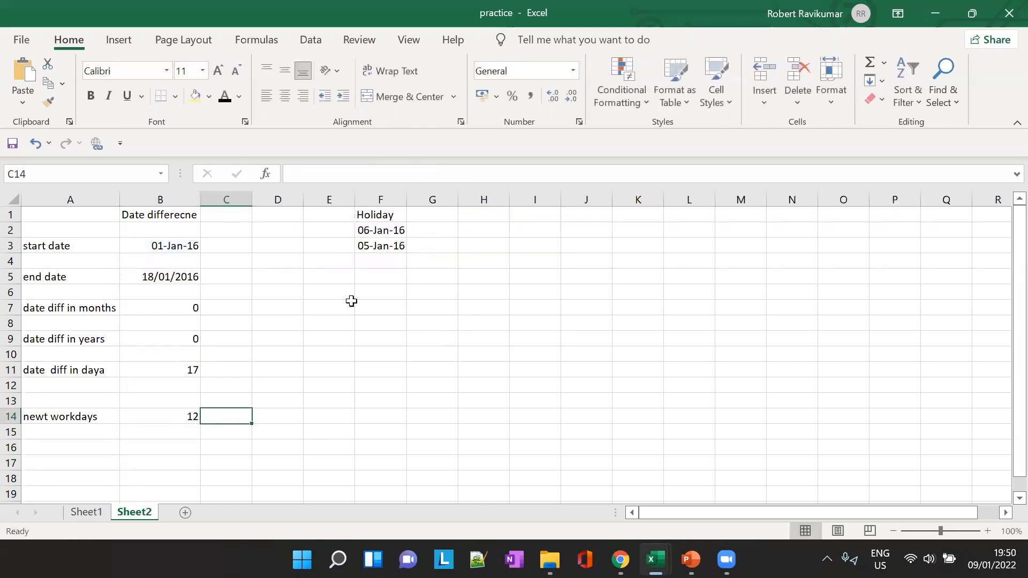
# Step: Correct the holidays argument in B14 to a range, making the formula =NETWORKDAYS(B3,B5,F2:F3)
pyautogui.click(178, 421)
pyautogui.click(421, 174)
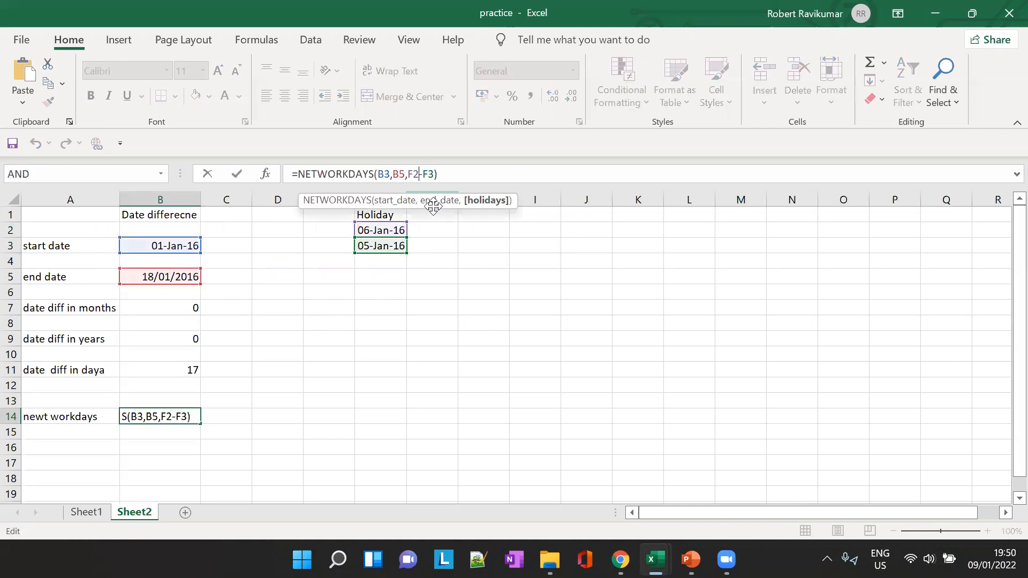
pyautogui.press('Delete')
pyautogui.write(':')
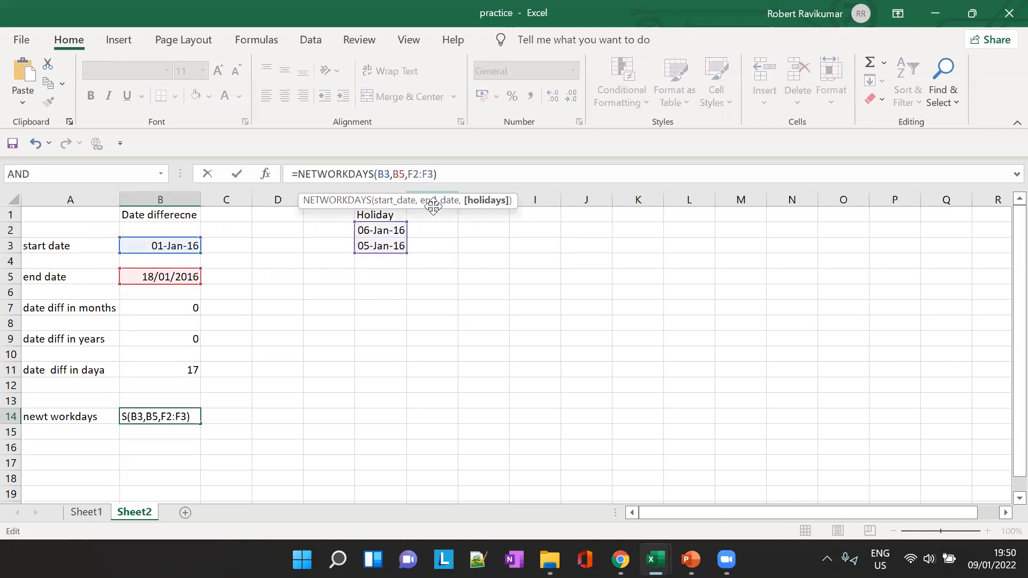
pyautogui.press('Tab')
pyautogui.click(191, 408)
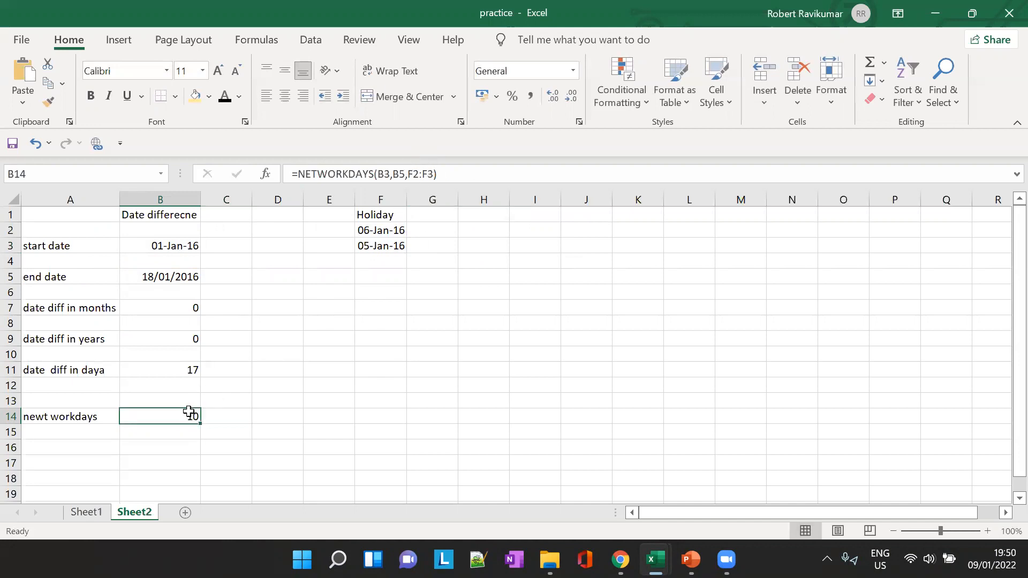
pyautogui.click(409, 174)
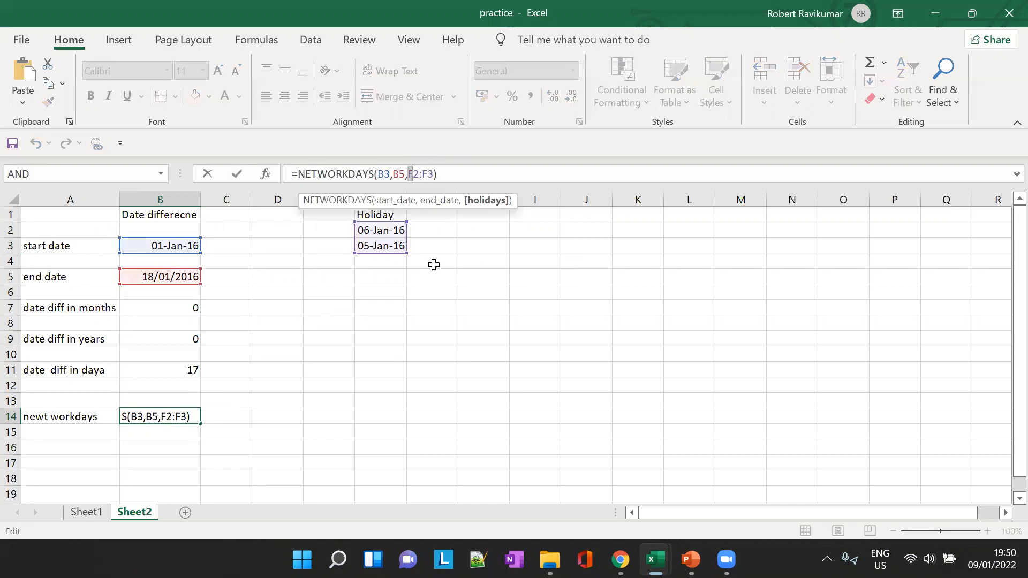
pyautogui.click(377, 265)
pyautogui.hotkey('ctrl', 'Return')
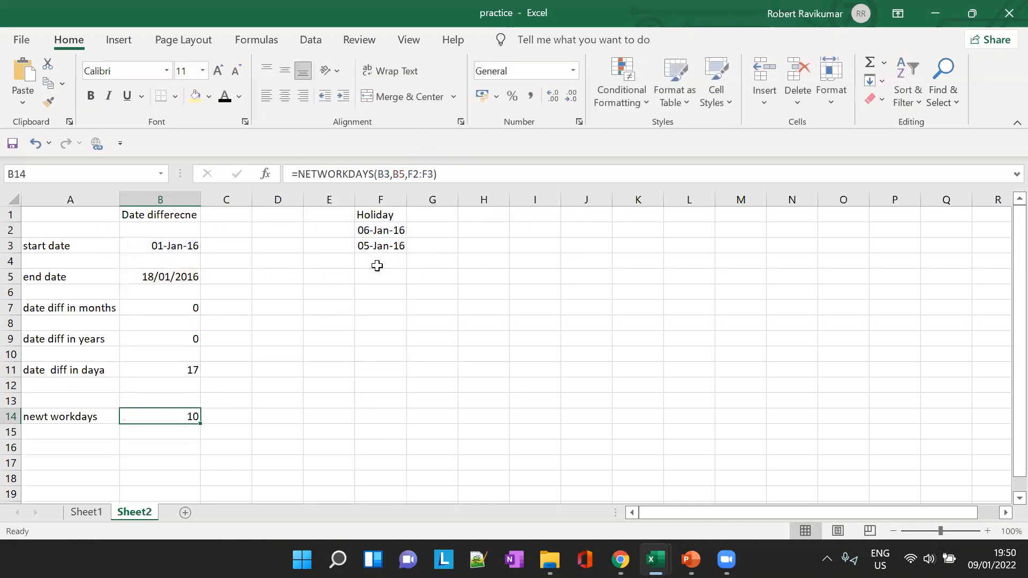
# Step: Enter a third holiday date, 04-Jan-16, in cell F4
pyautogui.click(377, 266)
pyautogui.write('04')
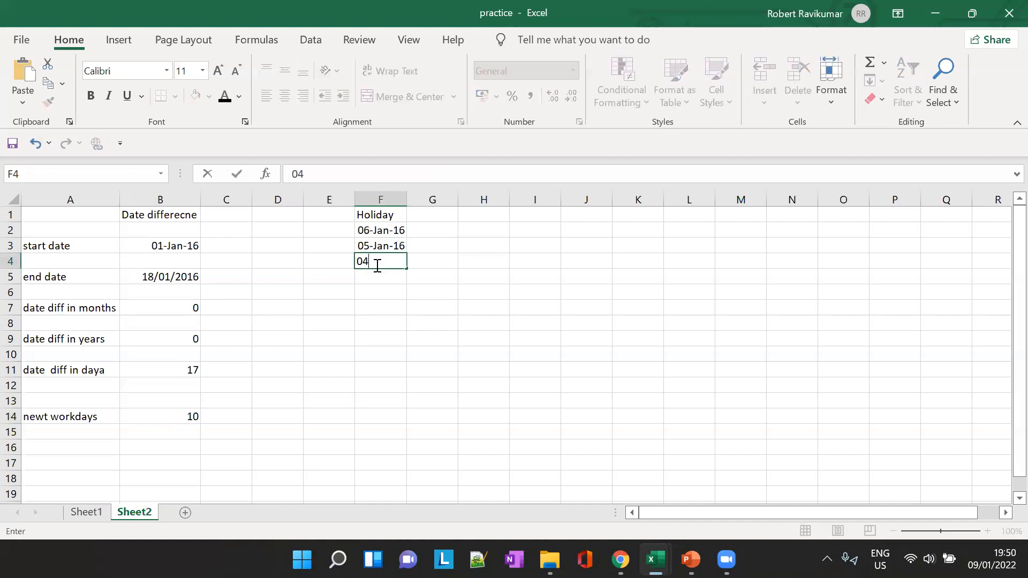
pyautogui.write('-jan-2')
pyautogui.press('BackSpace')
pyautogui.write('=176')
pyautogui.press('BackSpace')
pyautogui.press('BackSpace')
pyautogui.press('BackSpace')
pyautogui.press('BackSpace')
pyautogui.press('BackSpace')
pyautogui.write('-16')
pyautogui.press('Tab')
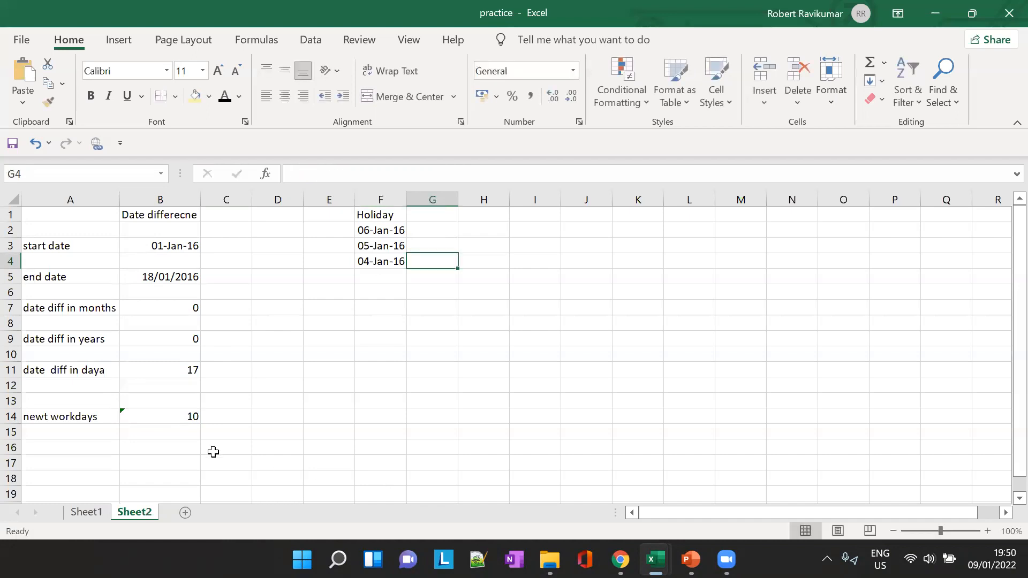
# Step: Extend the holidays range in the B14 NETWORKDAYS formula to F2:F4
pyautogui.click(188, 420)
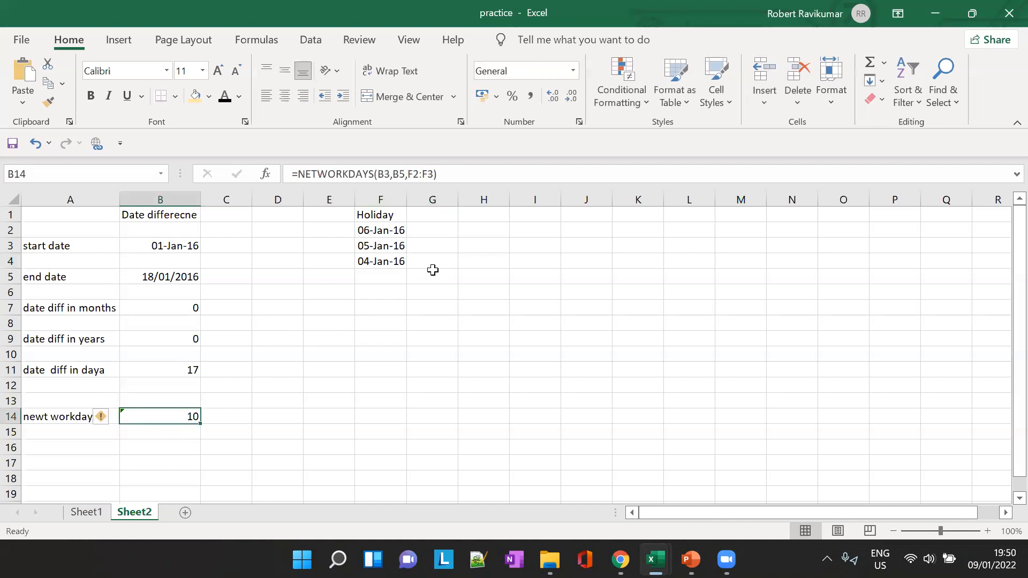
pyautogui.press('F2')
pyautogui.press('BackSpace')
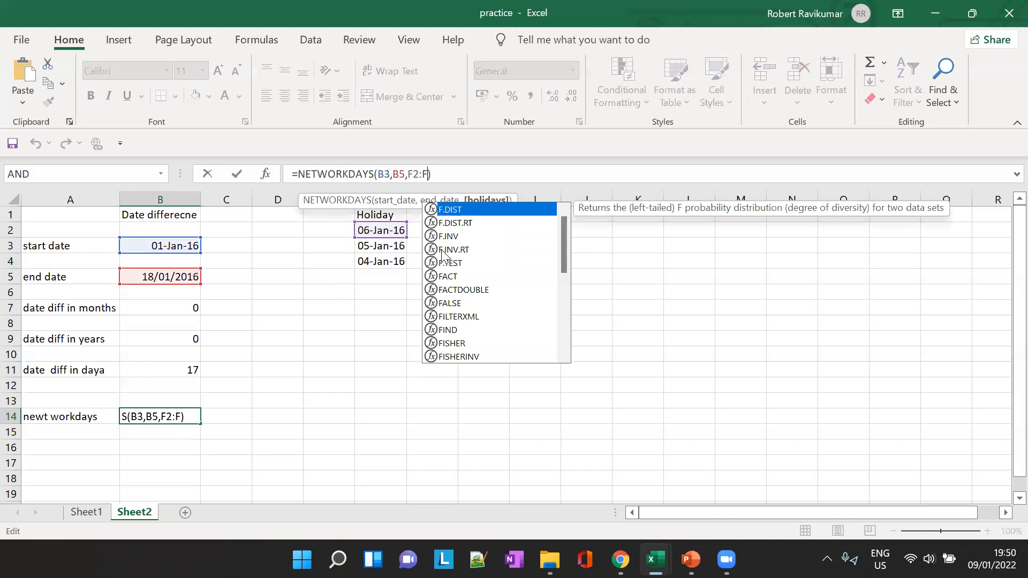
pyautogui.write('4')
pyautogui.press('Tab')
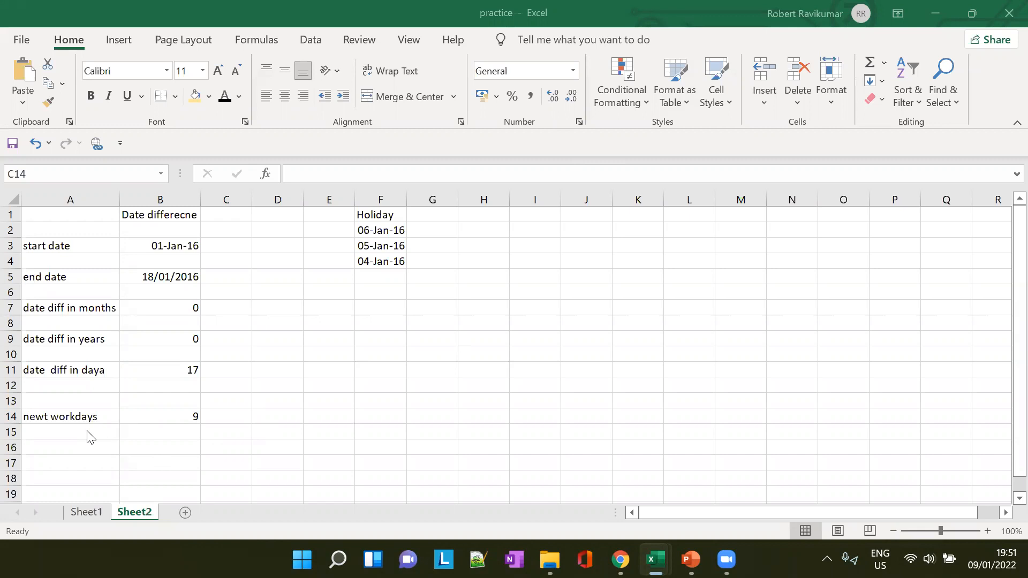
# Step: Switch to the excel lesson 5 presentation in PowerPoint and review slide 14 on the WORKDAY function
pyautogui.click(691, 559)
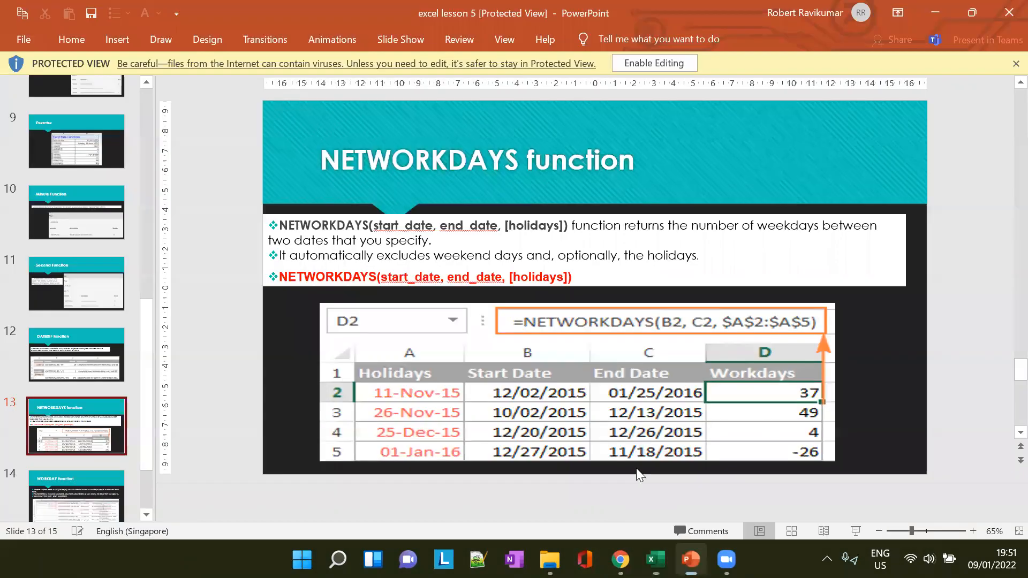
pyautogui.scroll(-1, 81, 413)
pyautogui.click(80, 413)
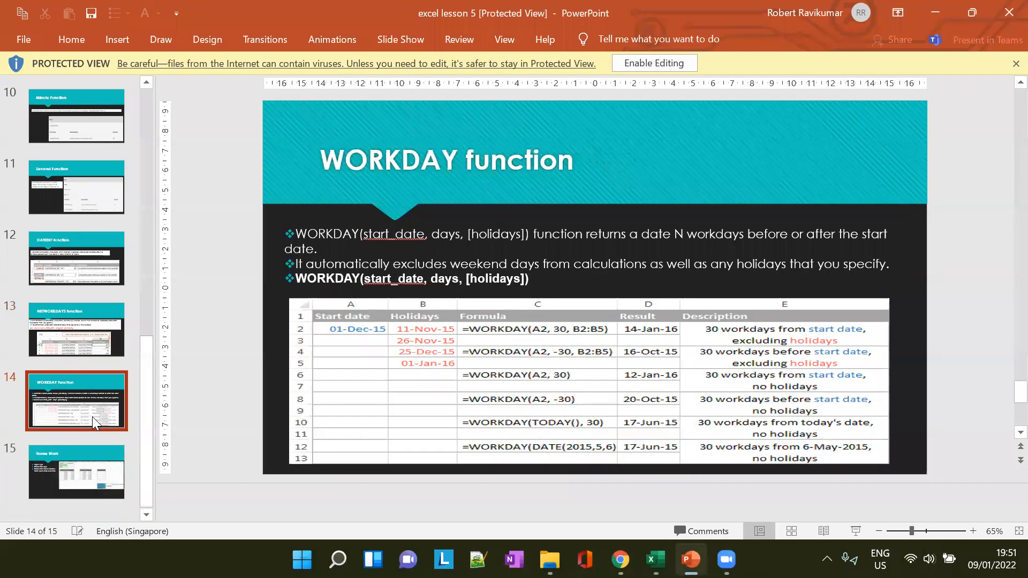
pyautogui.scroll(-1, 73, 474)
pyautogui.click(73, 474)
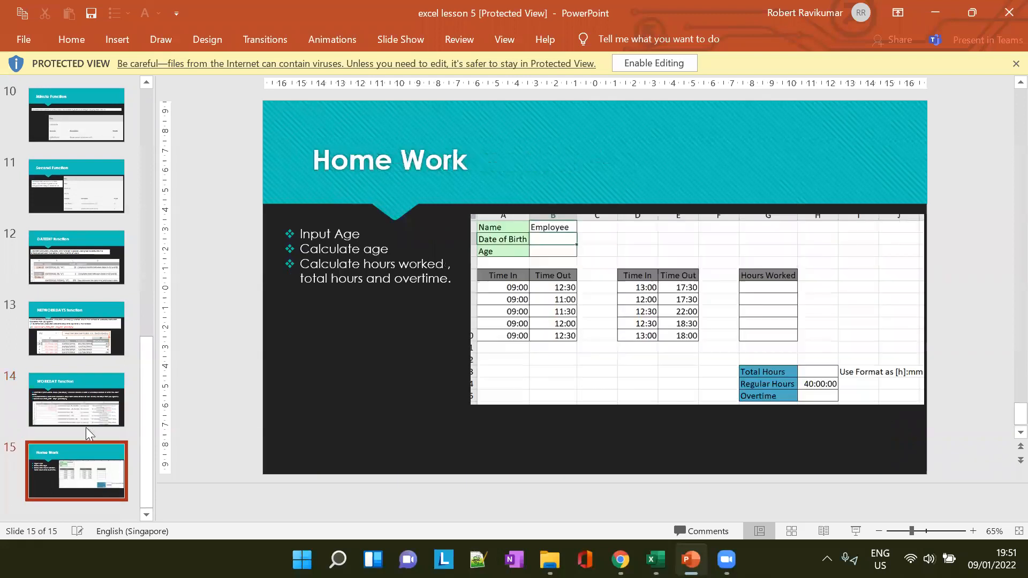
pyautogui.click(110, 399)
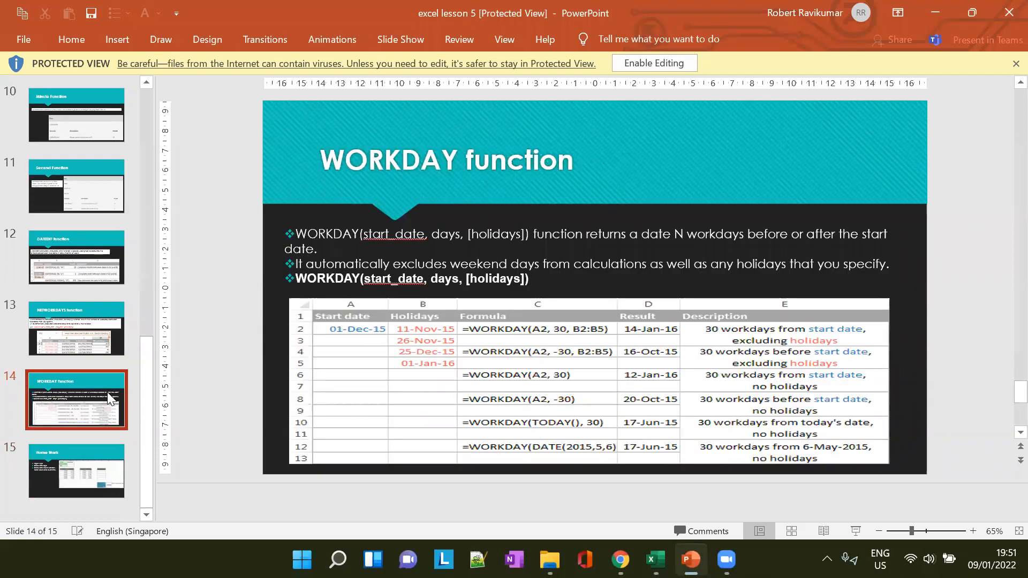
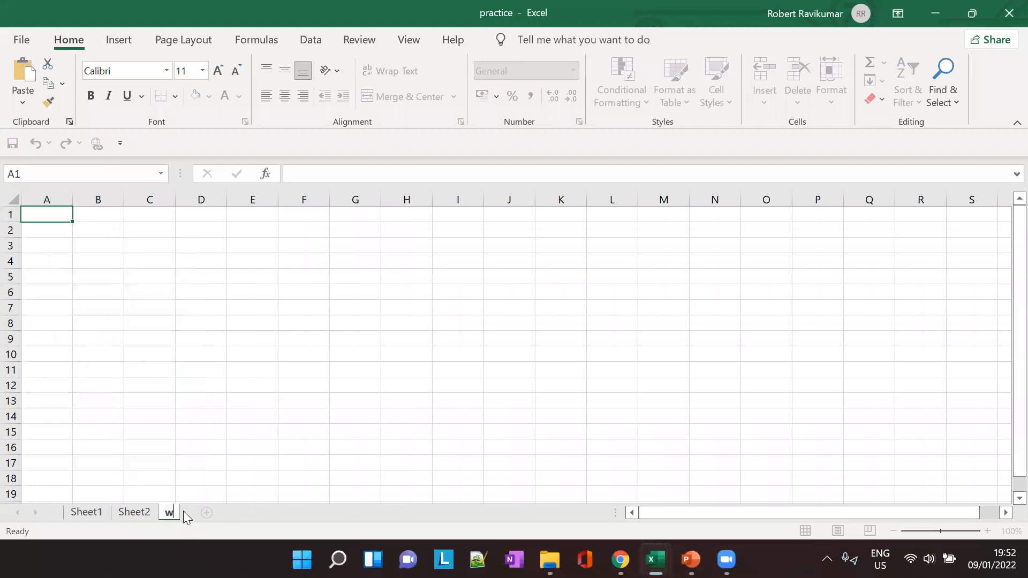
# Step: Name the new Excel sheet workdays and enter the heading Start day in B1 with the date 01-Jan-2022 in B2
pyautogui.write('days')
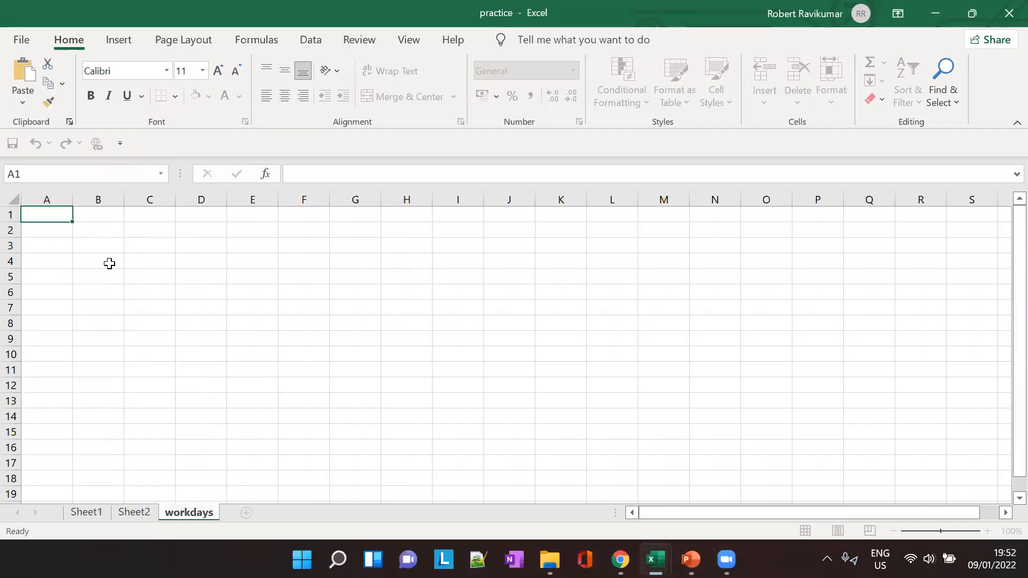
pyautogui.click(90, 219)
pyautogui.write('Start')
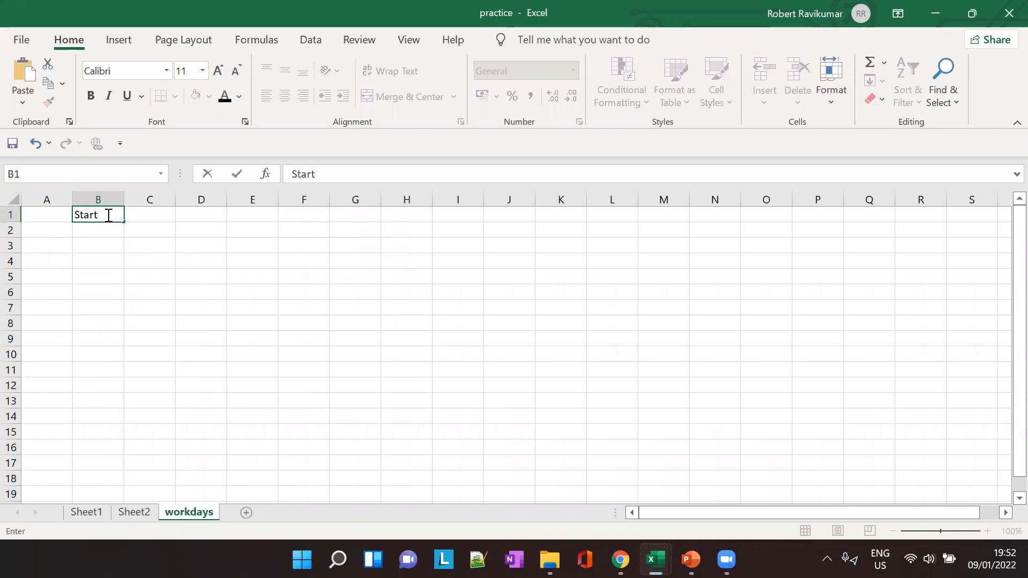
pyautogui.write(' day')
pyautogui.press('Return')
pyautogui.write('01-')
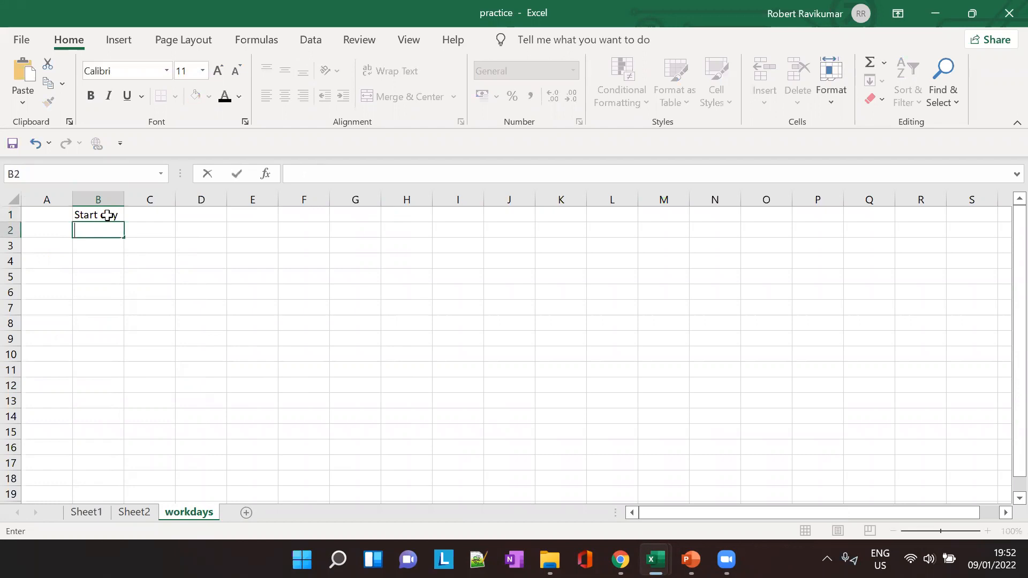
pyautogui.write('Jan-2022')
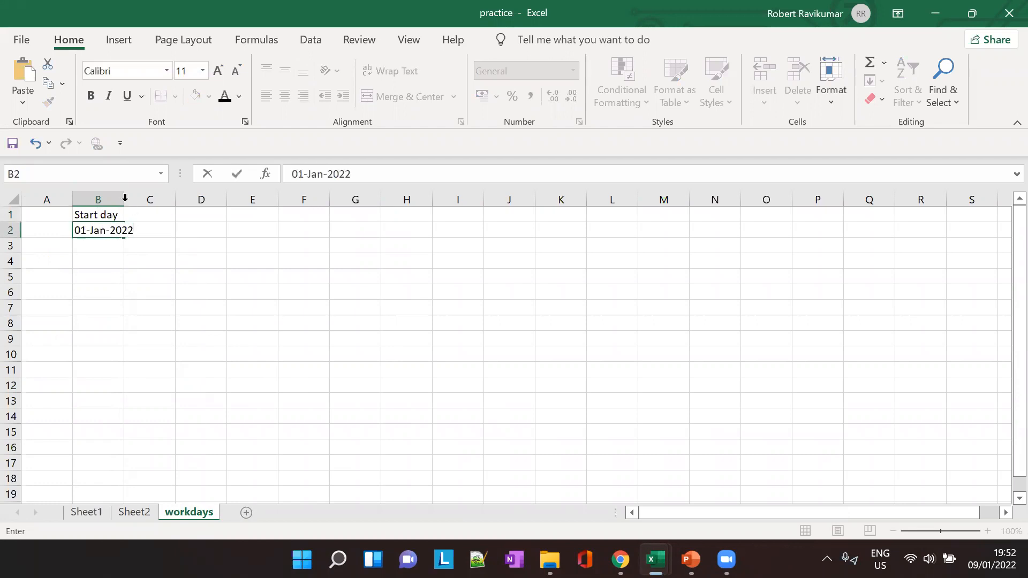
pyautogui.click(124, 198)
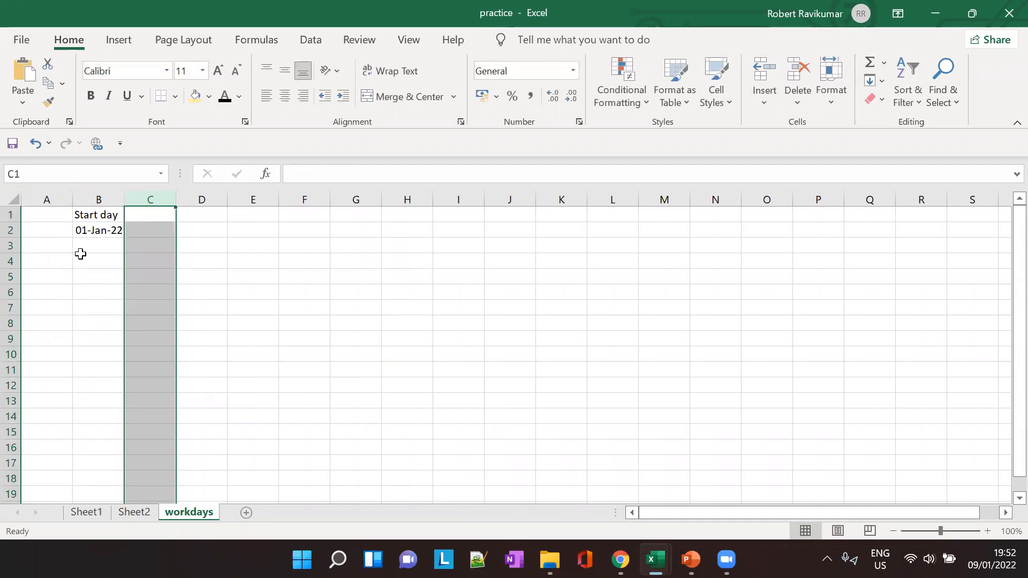
# Step: Enter 20 in D2 under the heading number of days in D1, and fit column D to its text
pyautogui.click(187, 233)
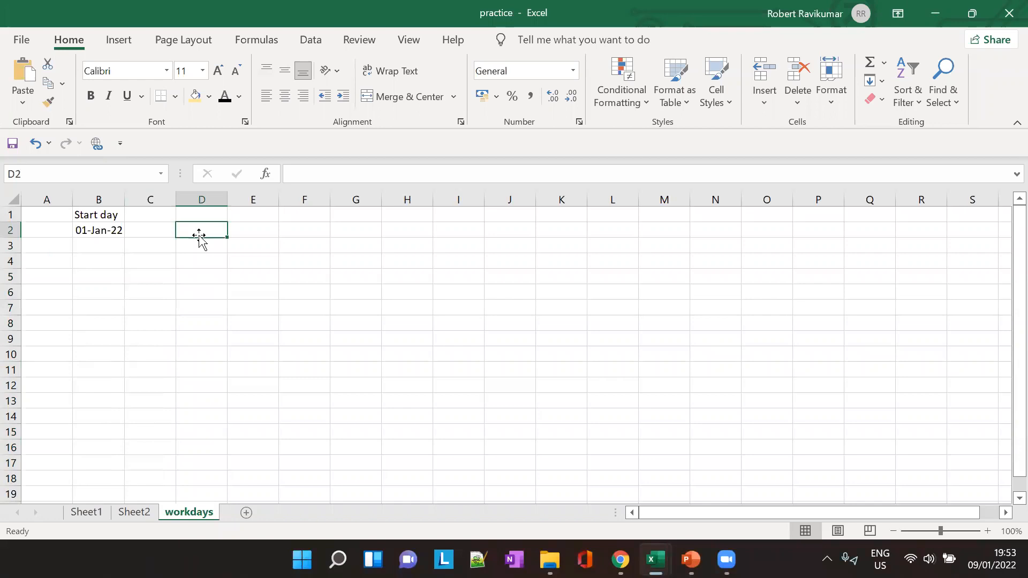
pyautogui.write('20')
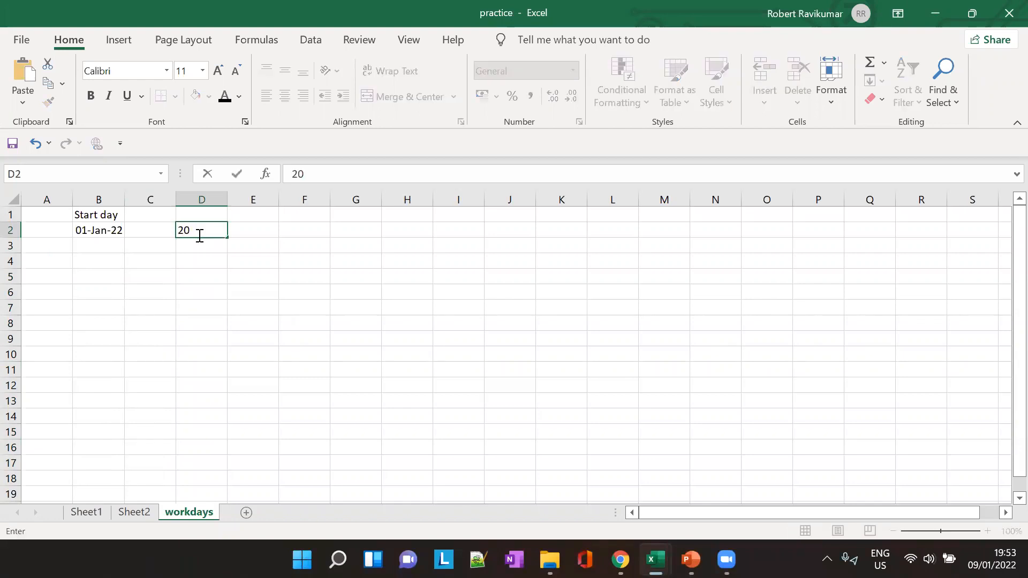
pyautogui.press('Up')
pyautogui.write('nu')
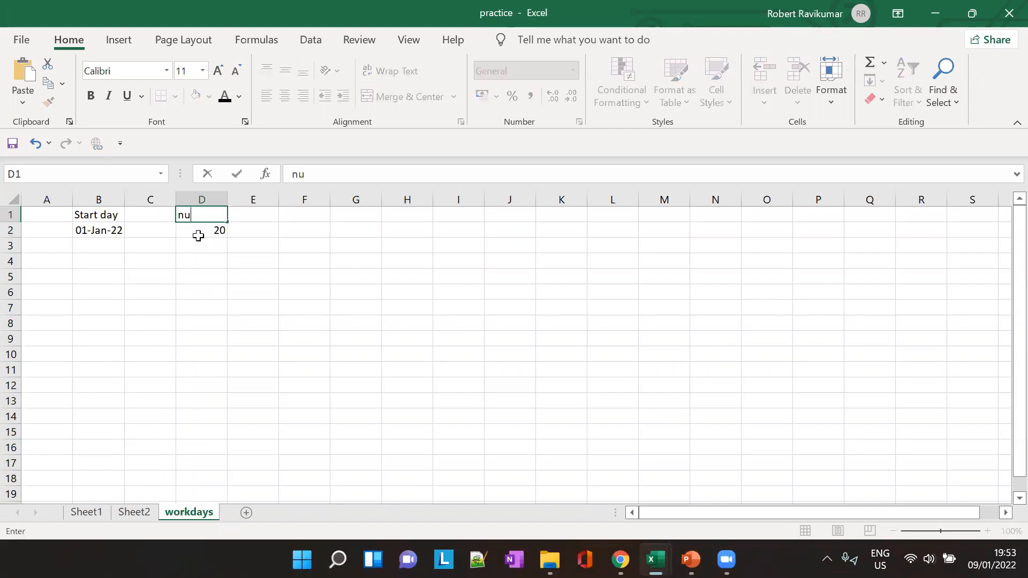
pyautogui.write('mber of days')
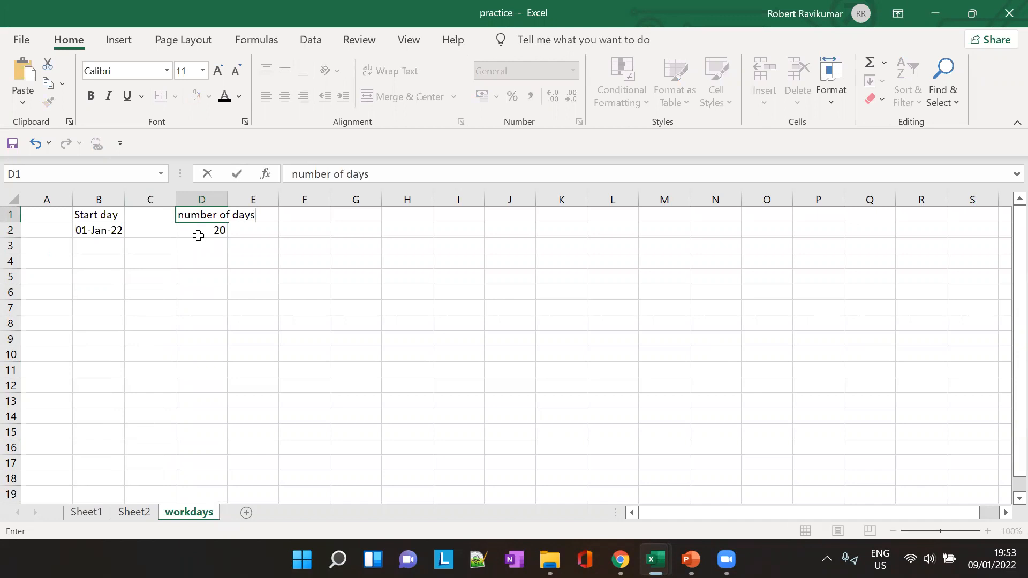
pyautogui.doubleClick(227, 199)
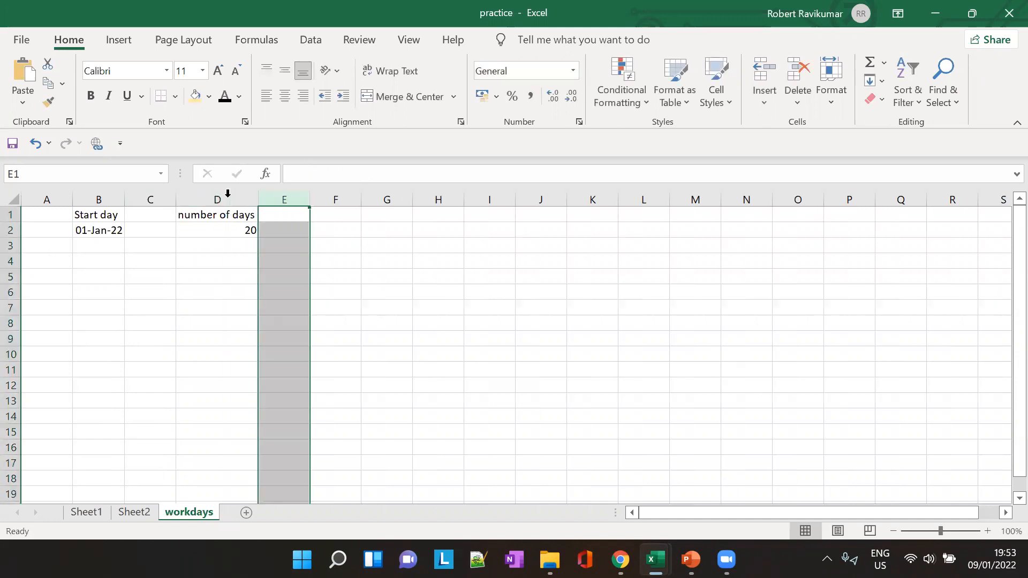
# Step: Check the January 2022 system calendar and set the number of days in D2 to 10
pyautogui.click(94, 293)
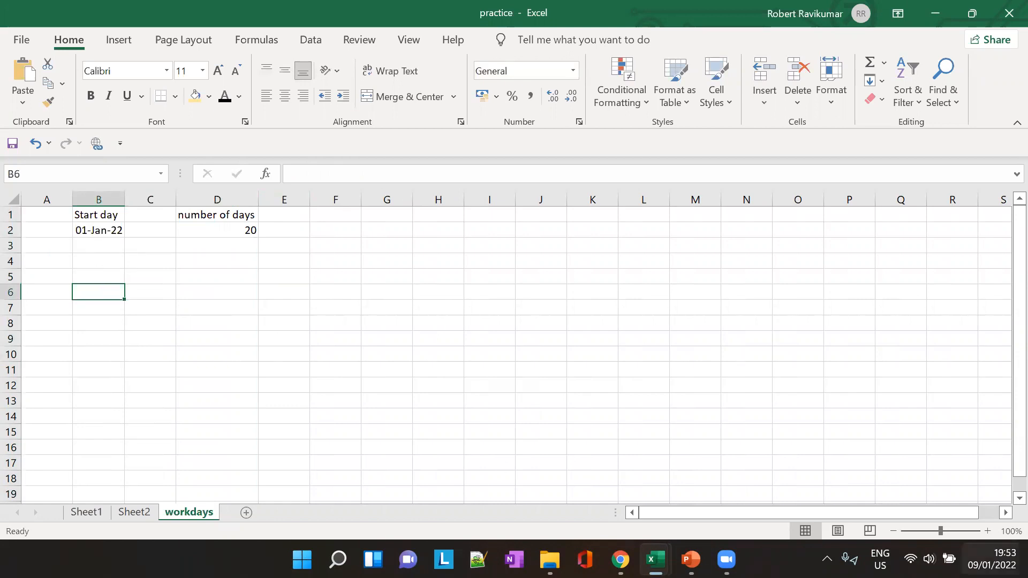
pyautogui.click(992, 560)
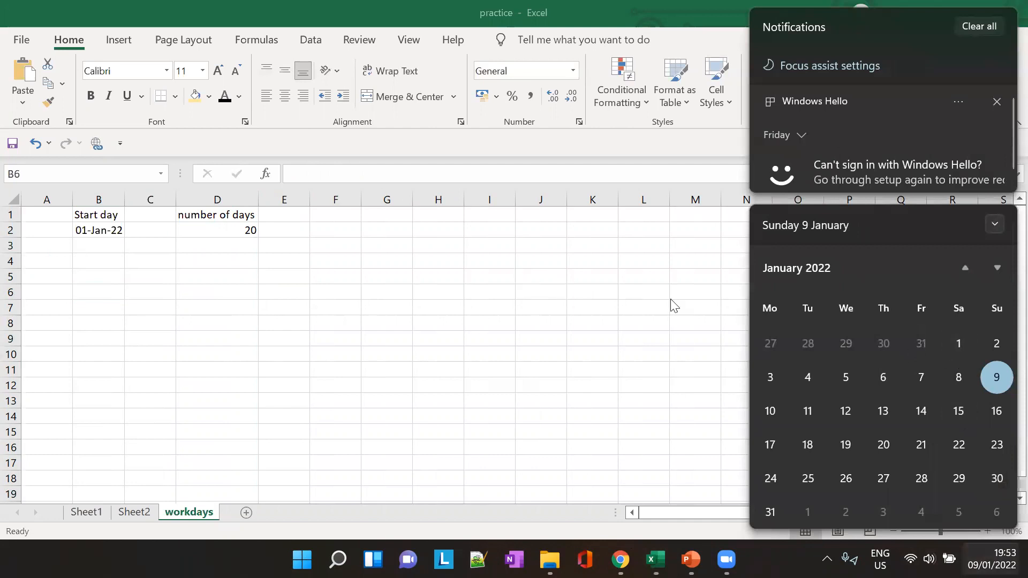
pyautogui.click(246, 225)
pyautogui.click(246, 226)
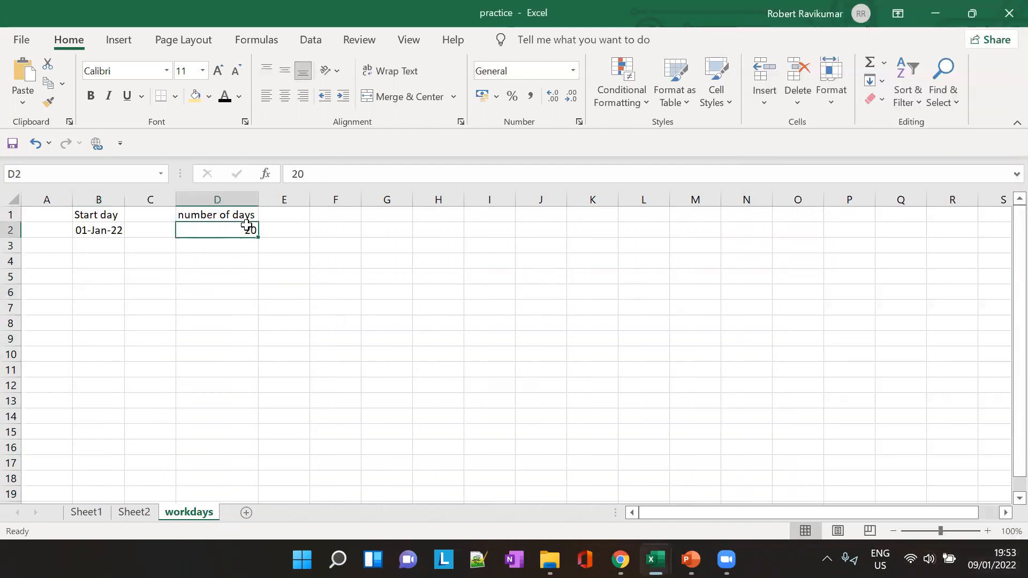
pyautogui.write('190')
pyautogui.press('BackSpace')
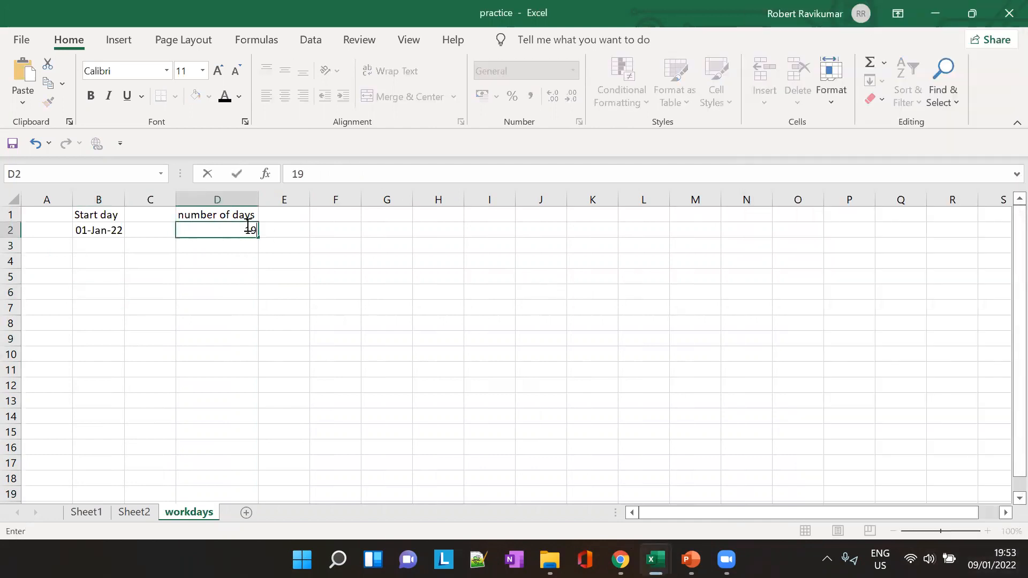
pyautogui.press('Tab')
pyautogui.click(250, 234)
pyautogui.click(308, 174)
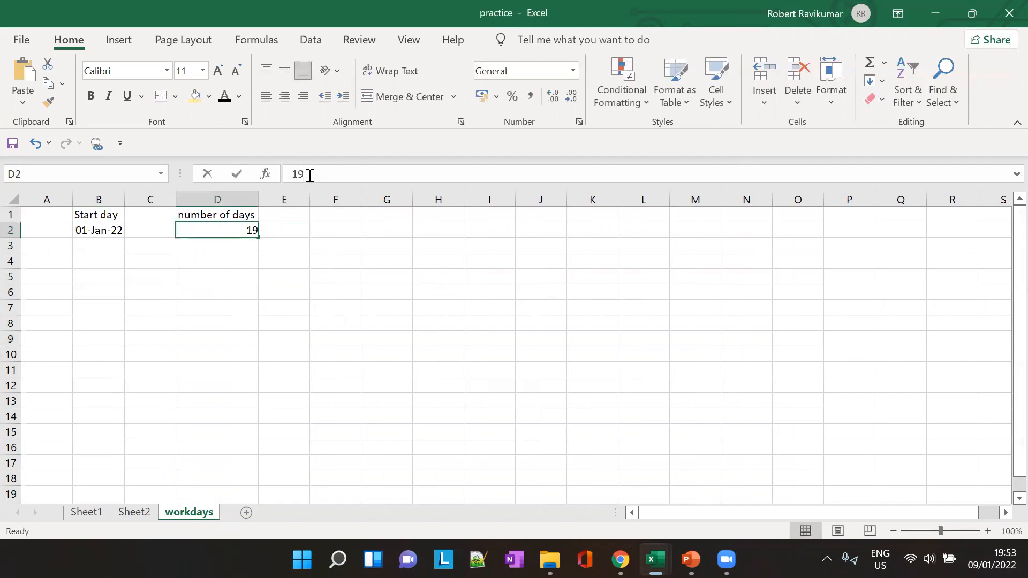
pyautogui.press('BackSpace')
pyautogui.write('0')
pyautogui.press('Tab')
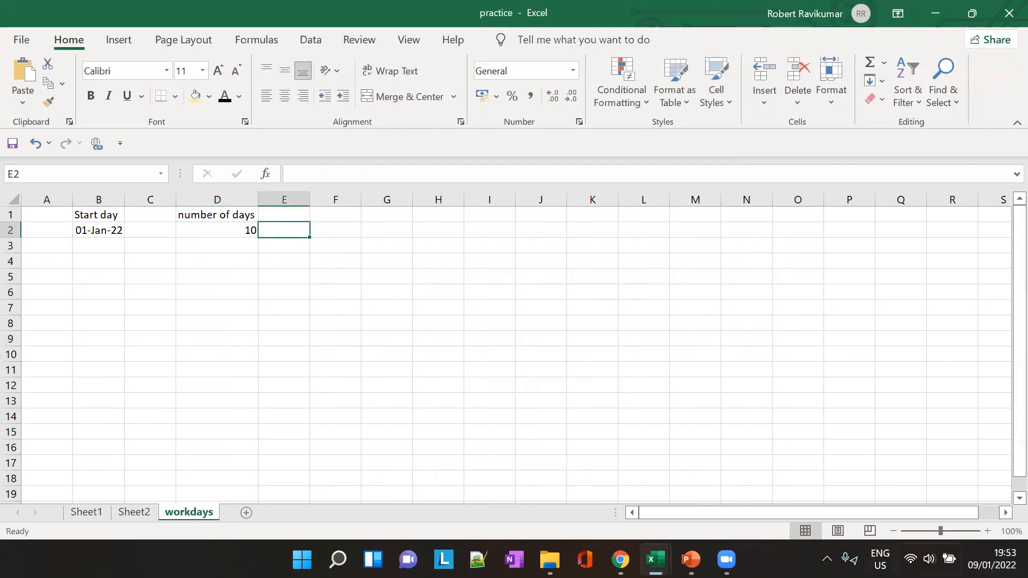
# Step: Check the January 2022 calendar again and enter the formula =WORKDAY(B2,D2) in cell B5
pyautogui.click(992, 560)
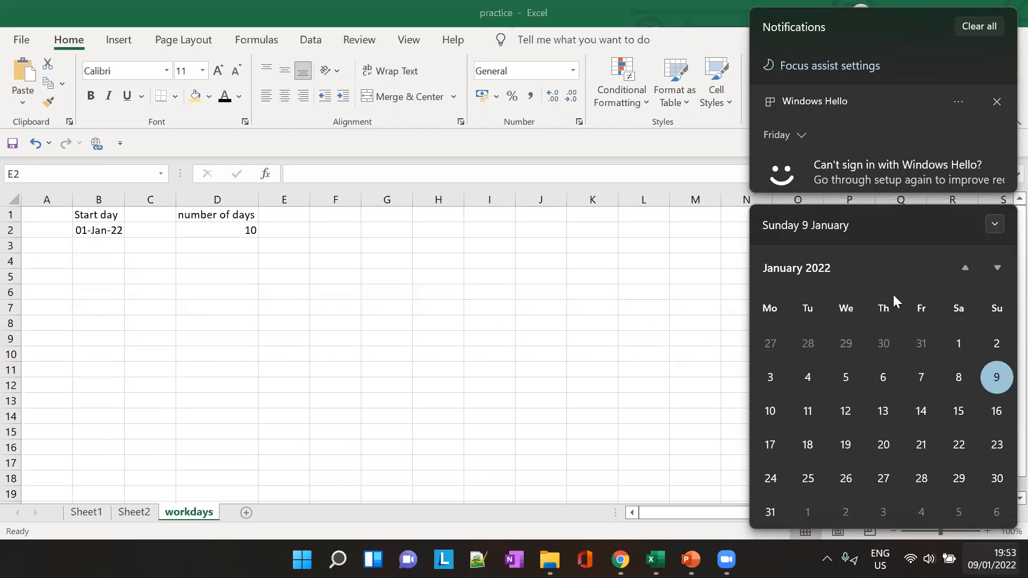
pyautogui.click(96, 275)
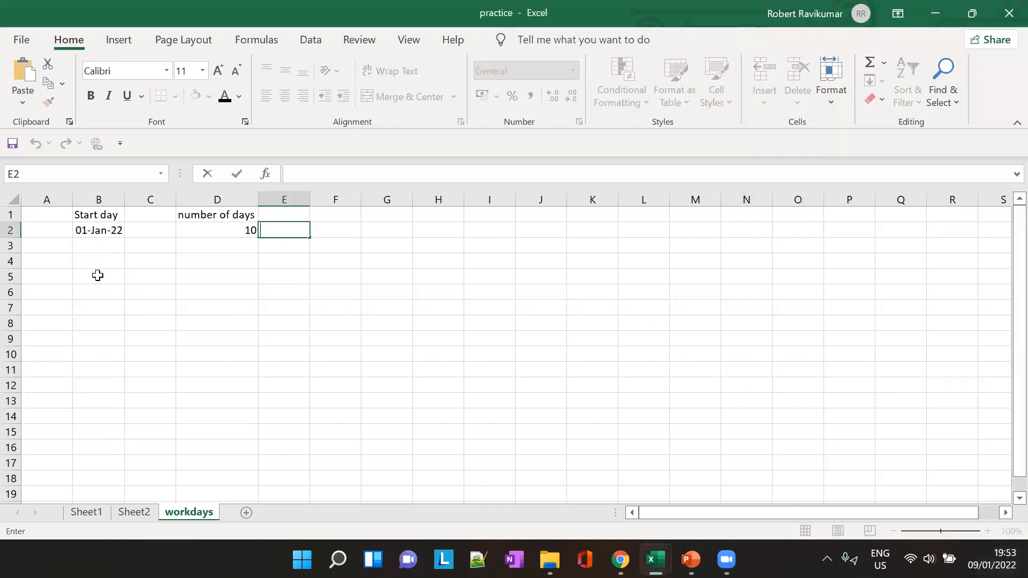
pyautogui.click(98, 275)
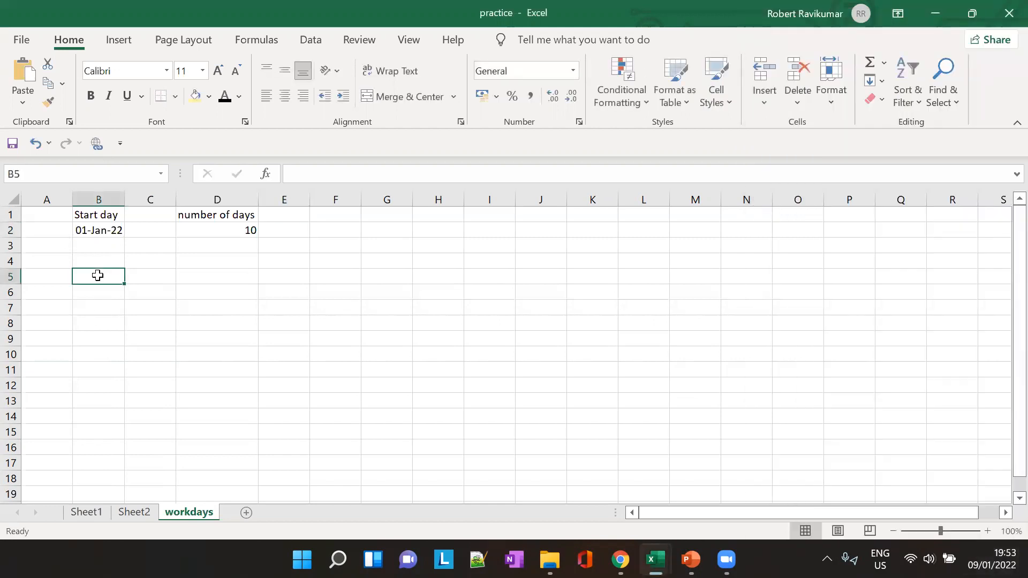
pyautogui.write('=WOR')
pyautogui.press('Tab')
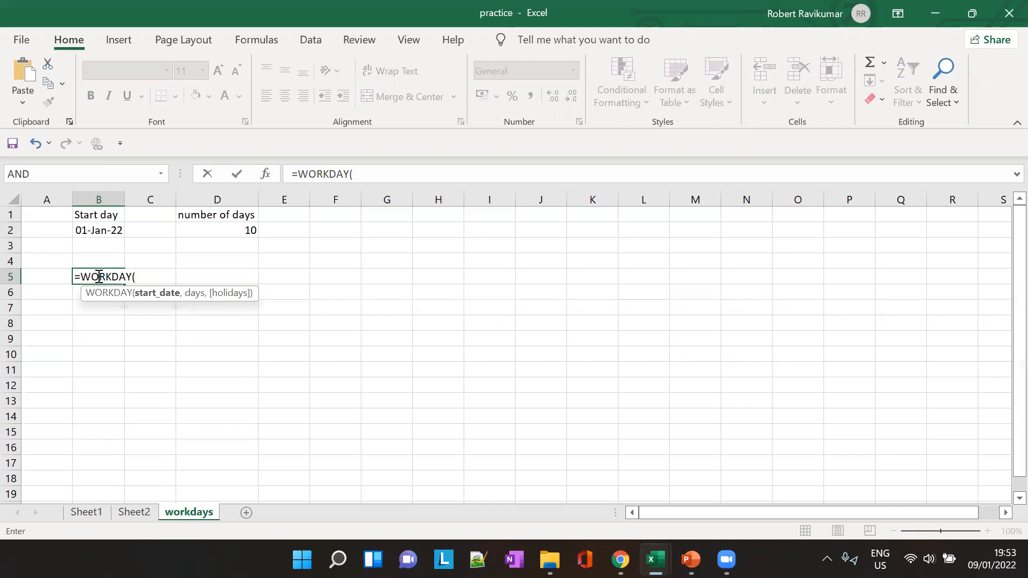
pyautogui.write('B2,')
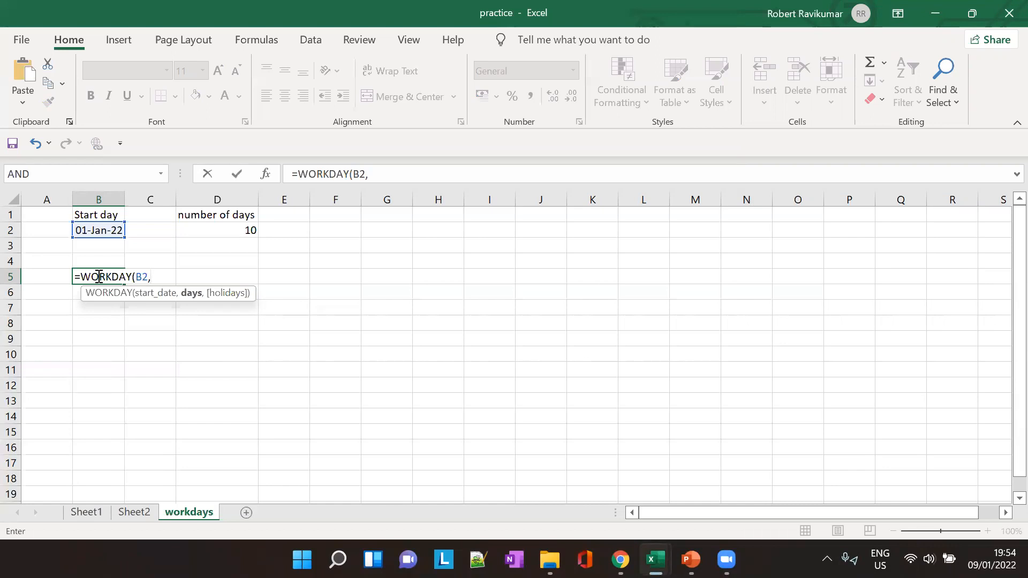
pyautogui.write('DAY(B')
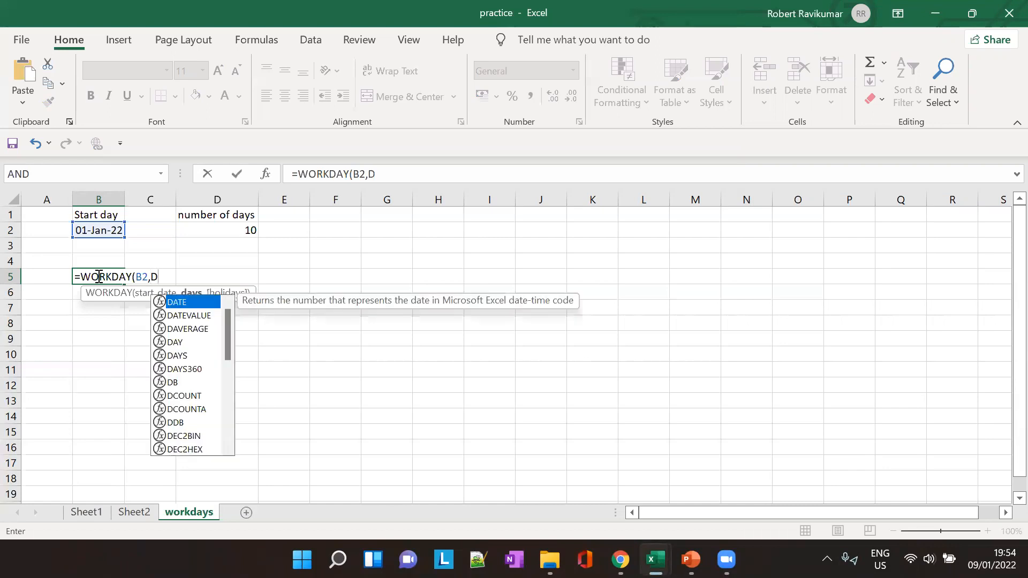
pyautogui.write('2')
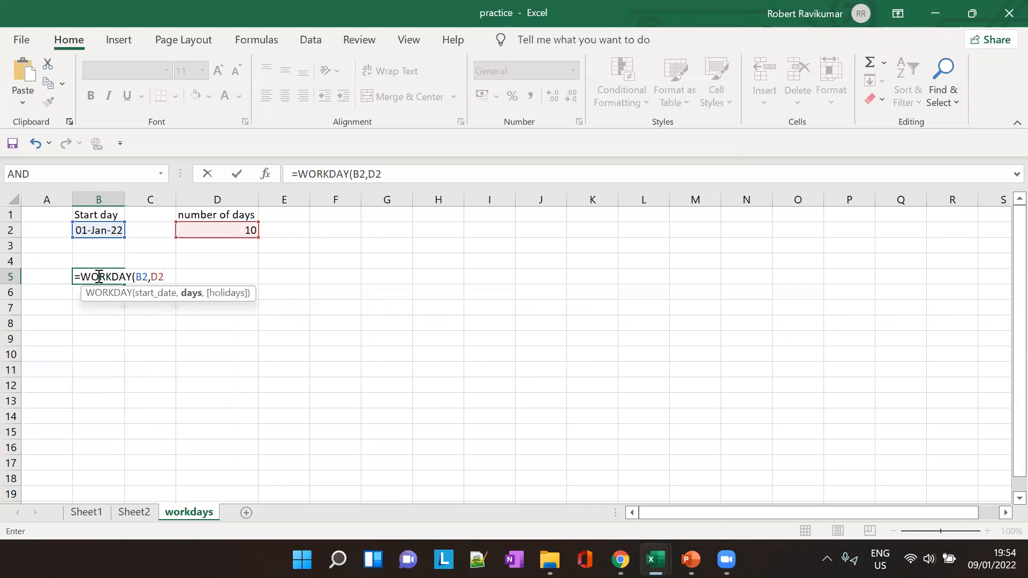
pyautogui.write(',')
pyautogui.press('BackSpace')
pyautogui.write(')')
pyautogui.press('Tab')
pyautogui.click(102, 277)
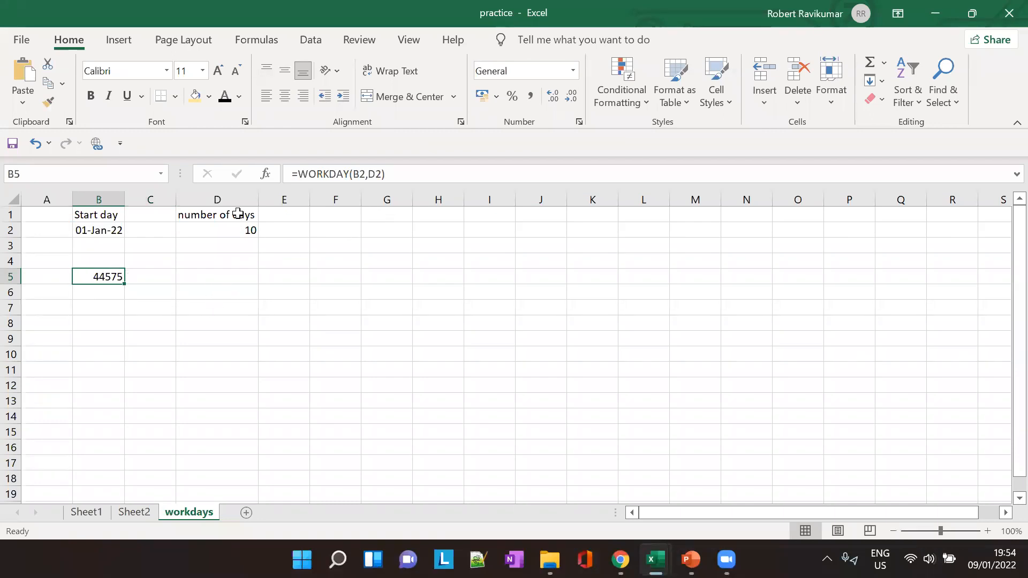
# Step: Compare the start date in B2 and the WORKDAY result in B5 with the examples on the PowerPoint WORKDAY slide
pyautogui.click(116, 232)
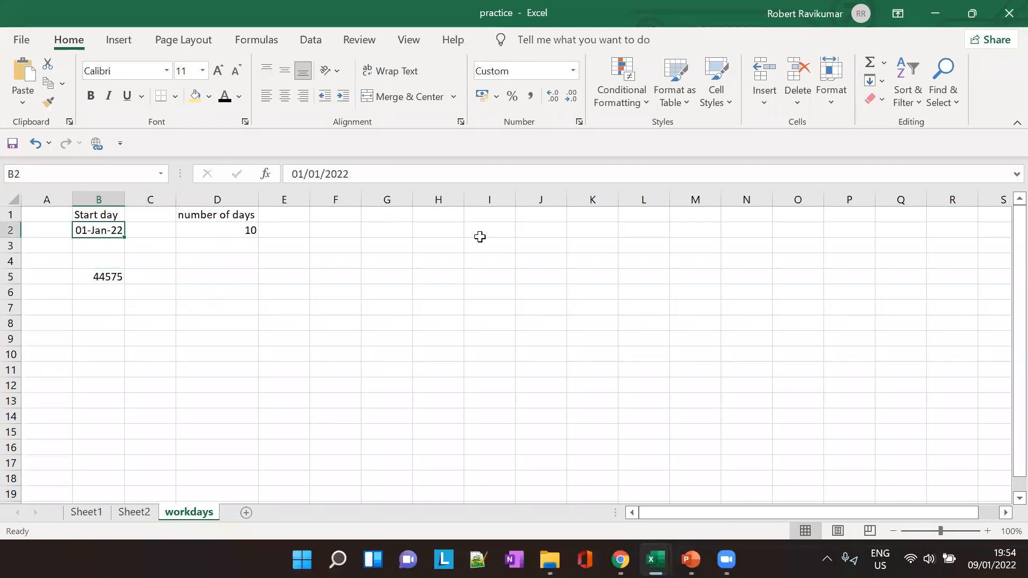
pyautogui.hotkey('alt', 'Tab')
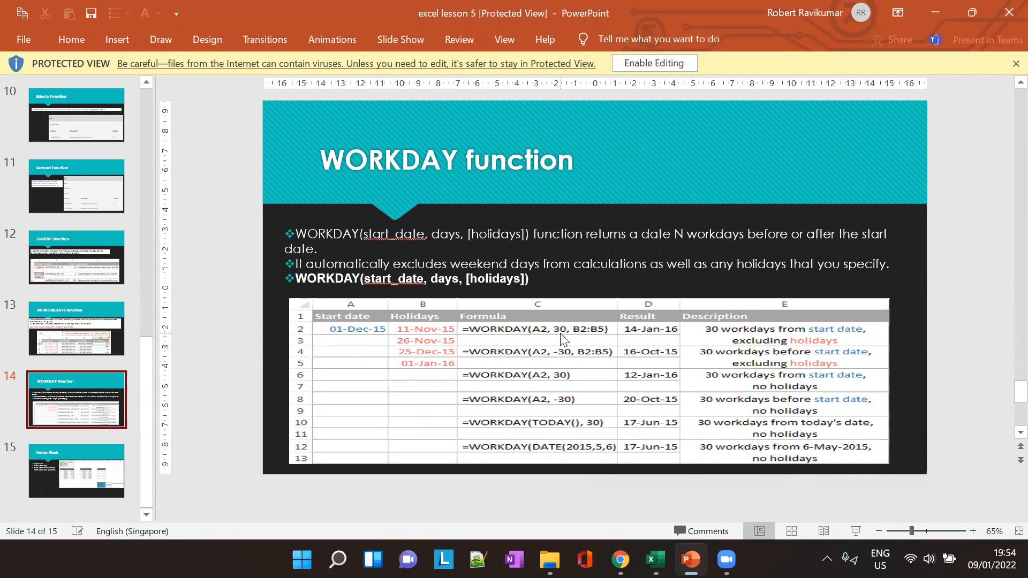
pyautogui.hotkey('alt', 'Tab')
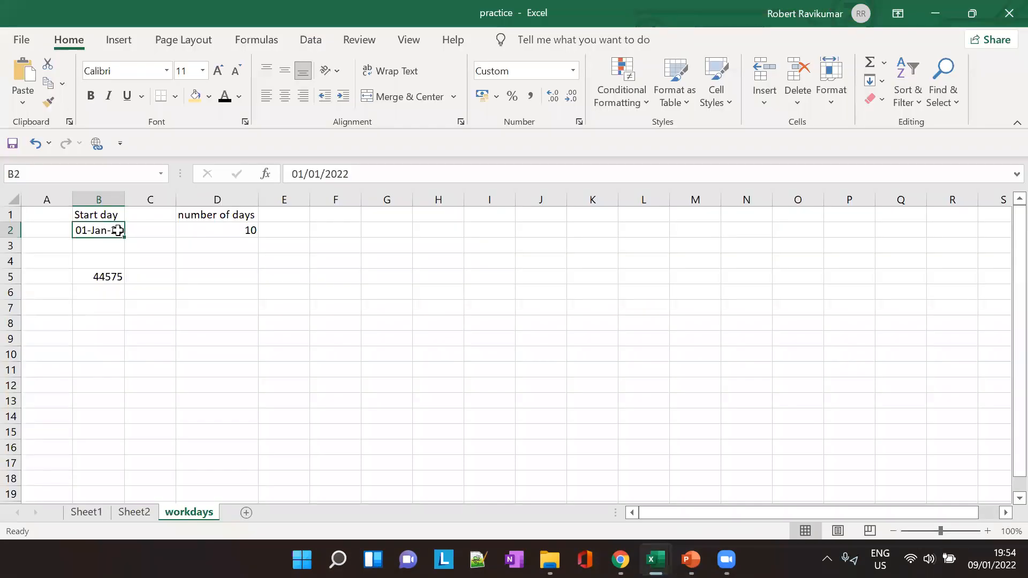
pyautogui.click(114, 282)
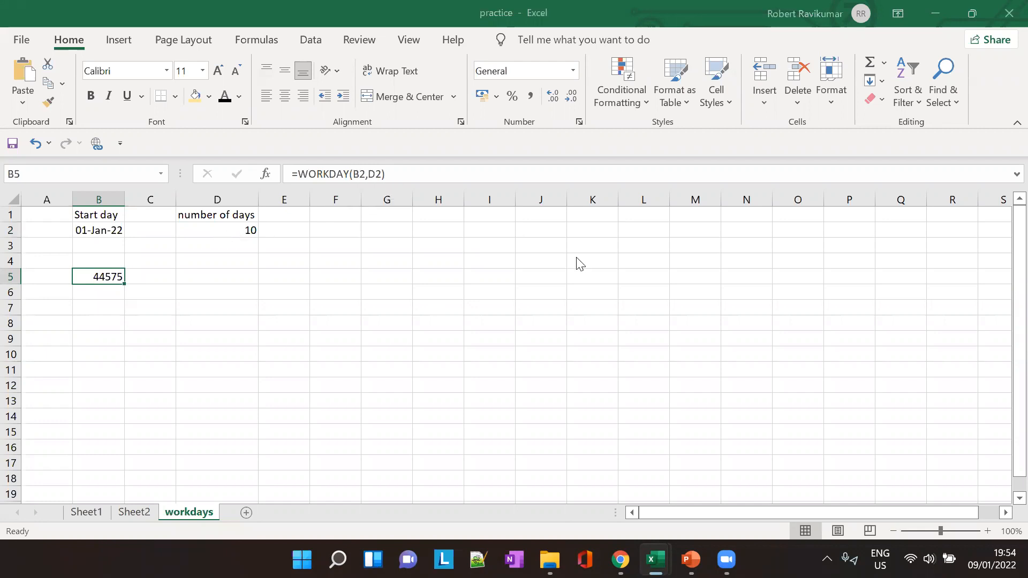
pyautogui.hotkey('alt', 'Tab')
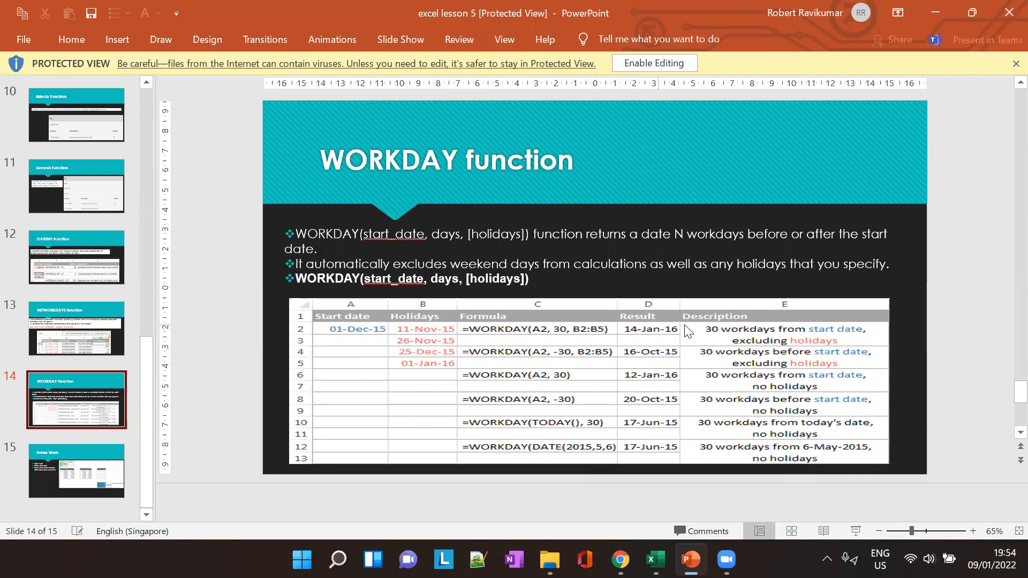
# Step: Switch to the Excel practice workbook, format B5 as a date, and check it against the January 2022 system calendar
pyautogui.hotkey('alt', 'Tab')
pyautogui.rightClick(110, 277)
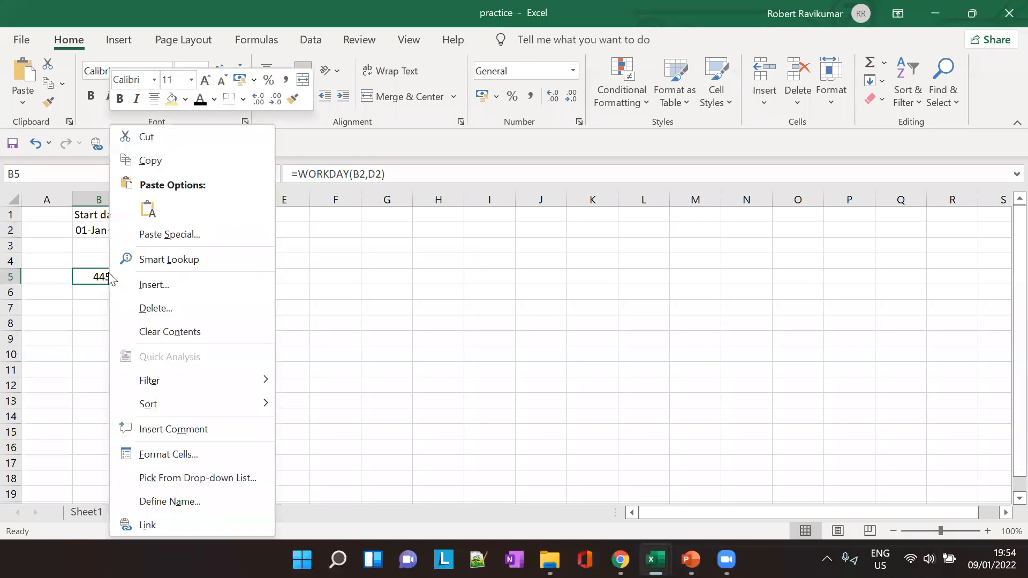
pyautogui.click(187, 464)
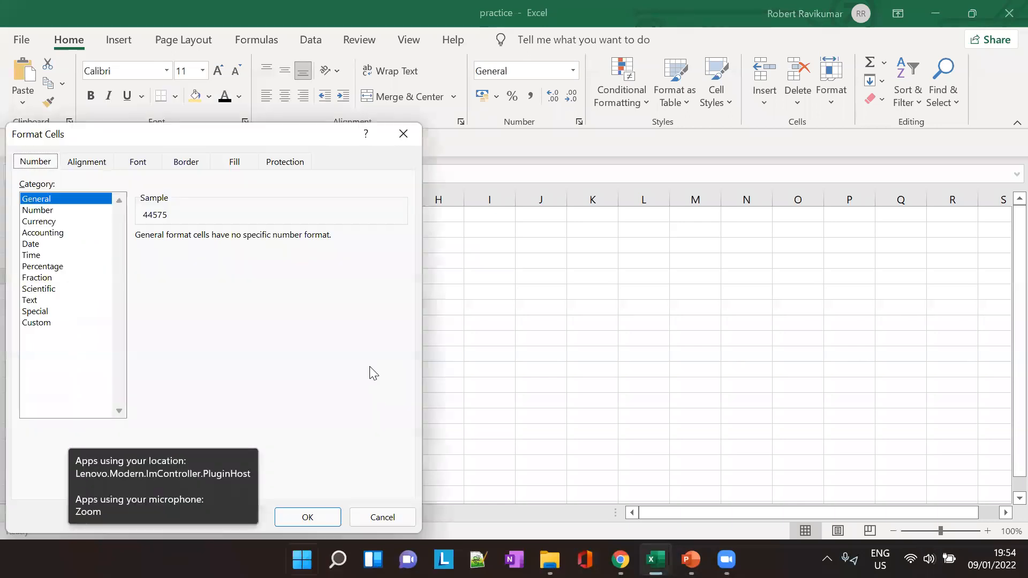
pyautogui.click(31, 244)
pyautogui.click(325, 517)
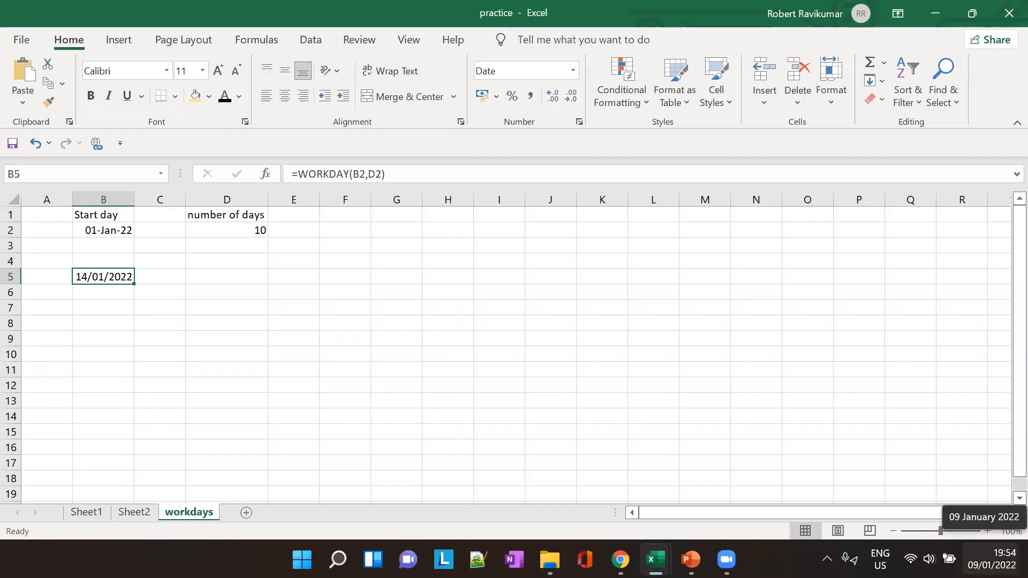
pyautogui.click(991, 559)
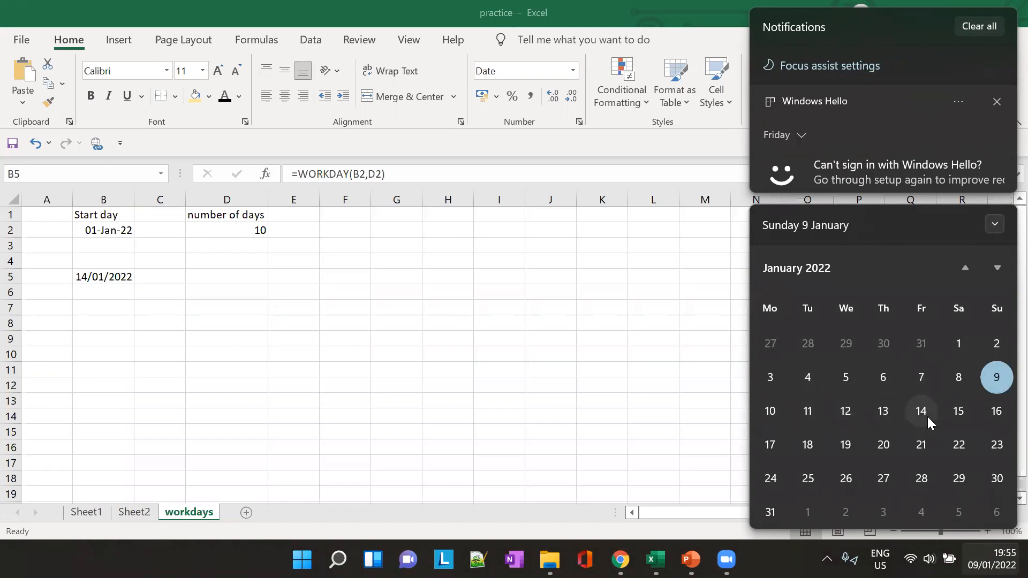
pyautogui.click(96, 278)
# Step: Label A5 "without holidays" and A7 "With Holiday", and fit column A to its text
pyautogui.click(62, 278)
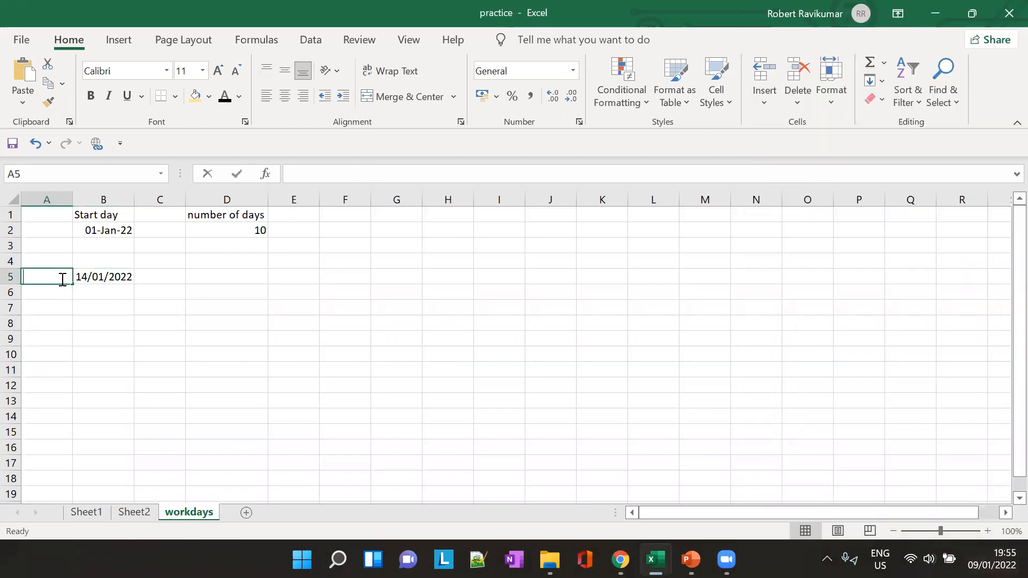
pyautogui.write('without holidays')
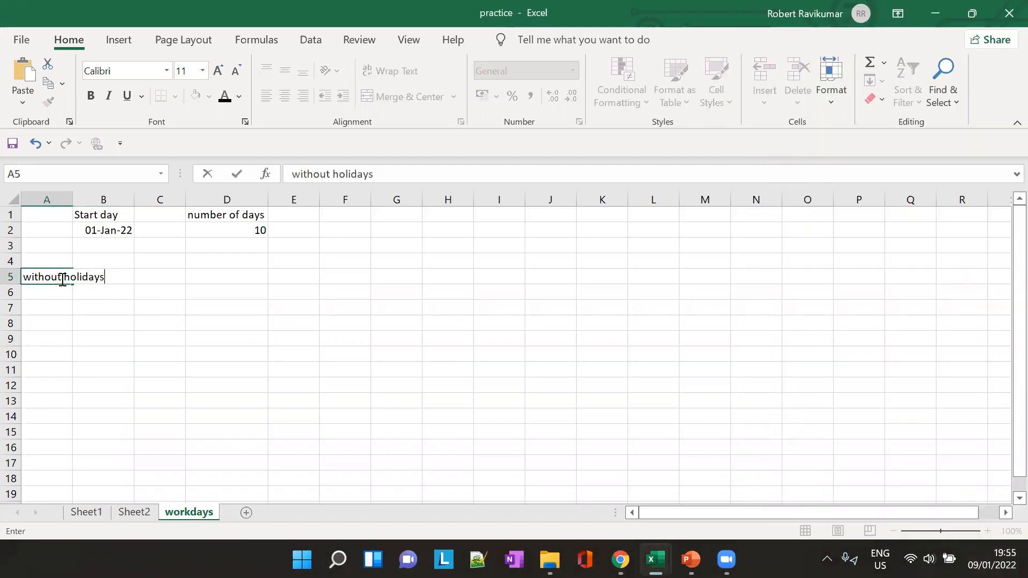
pyautogui.doubleClick(73, 199)
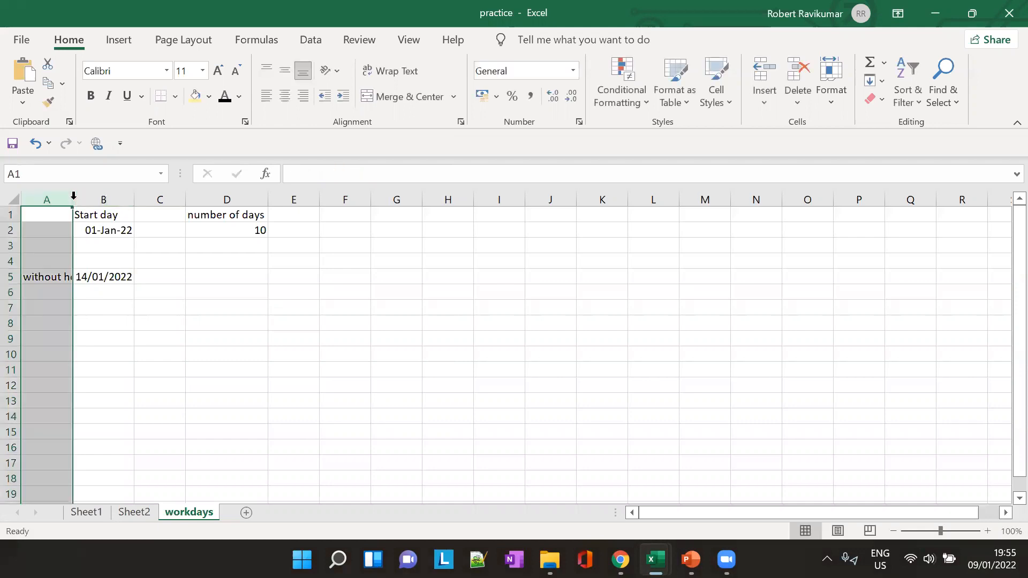
pyautogui.click(55, 307)
pyautogui.write('Wi')
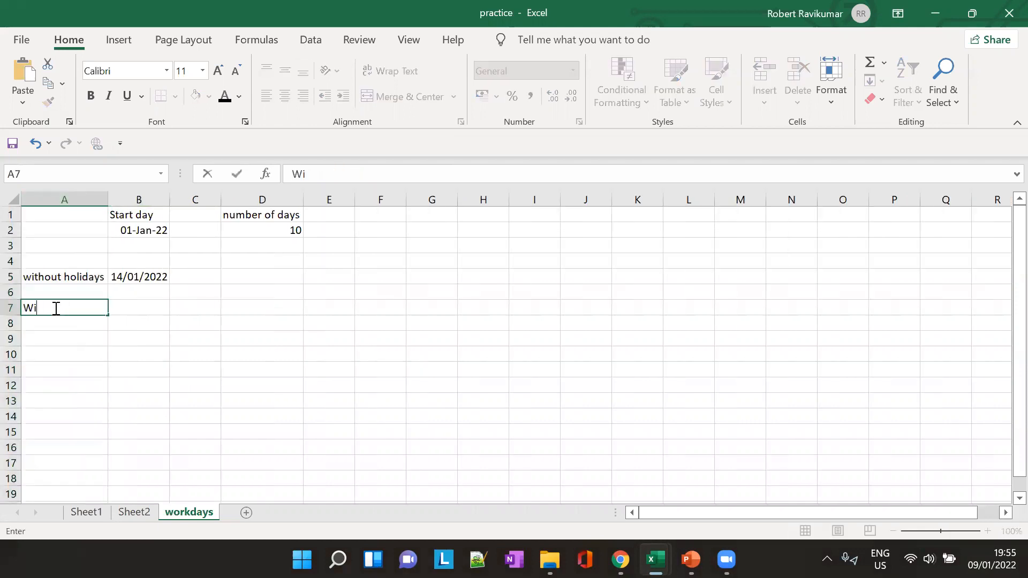
pyautogui.write('th Holiday')
pyautogui.press('Tab')
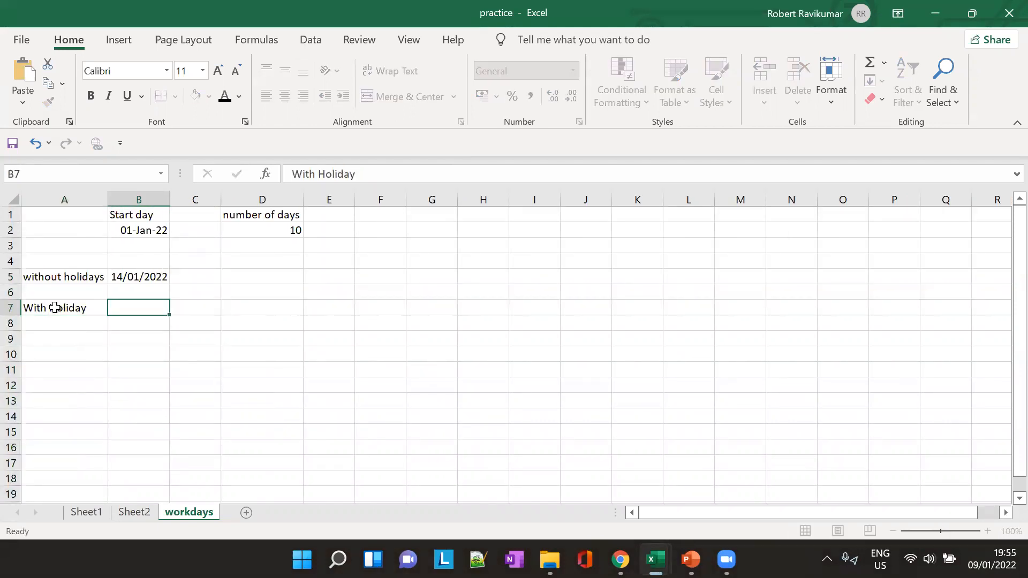
# Step: Add the heading Holiday in G1, check the January 2022 calendar, and enter the date 12-jan-2016 in G2
pyautogui.click(418, 228)
pyautogui.click(428, 213)
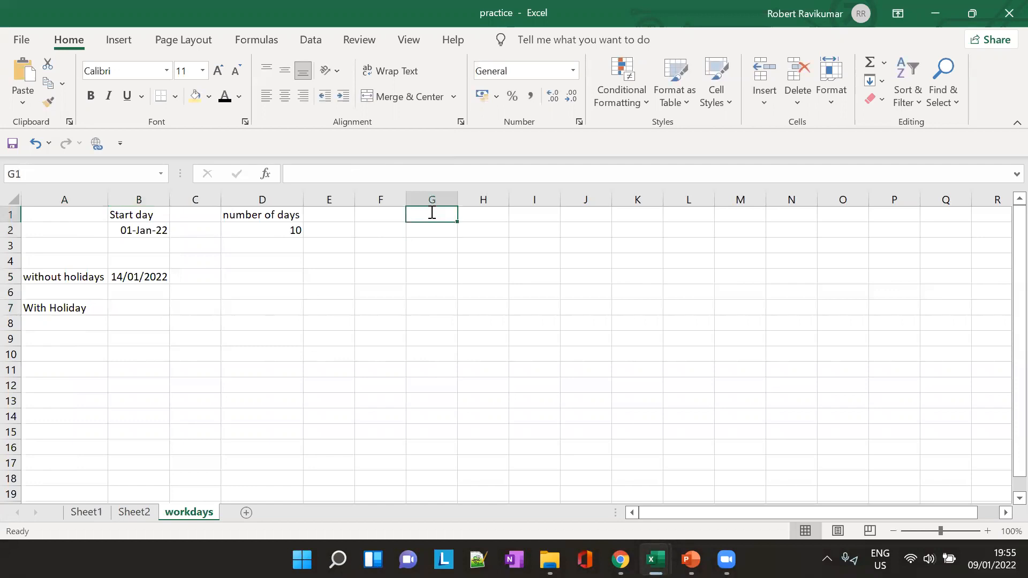
pyautogui.write('Holiday')
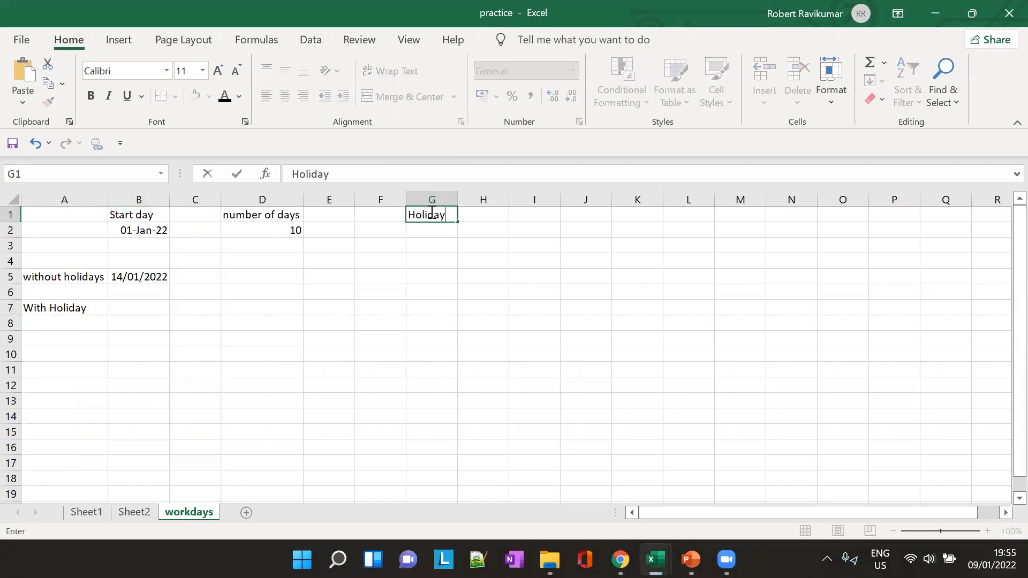
pyautogui.click(991, 559)
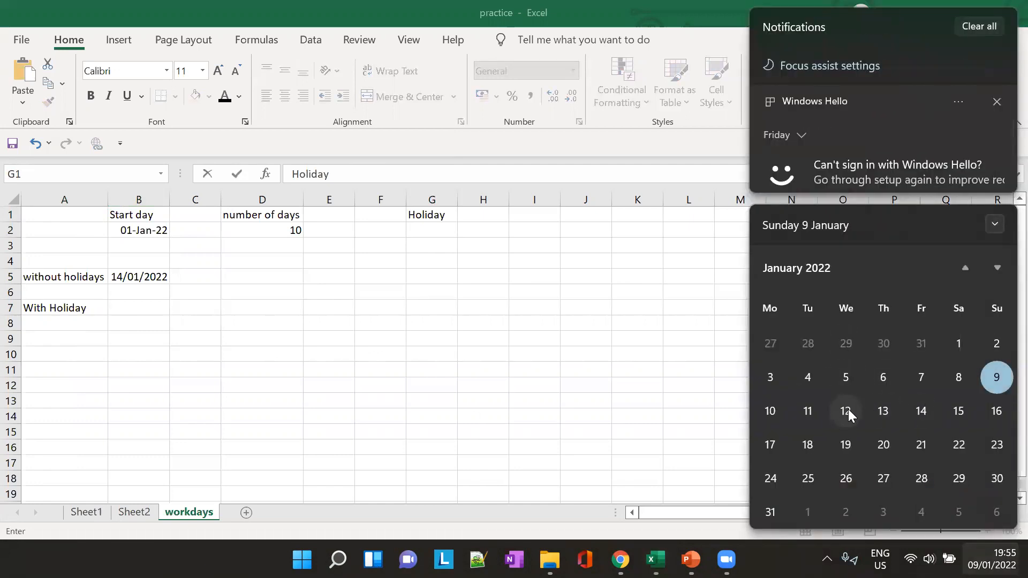
pyautogui.click(421, 230)
pyautogui.click(421, 230)
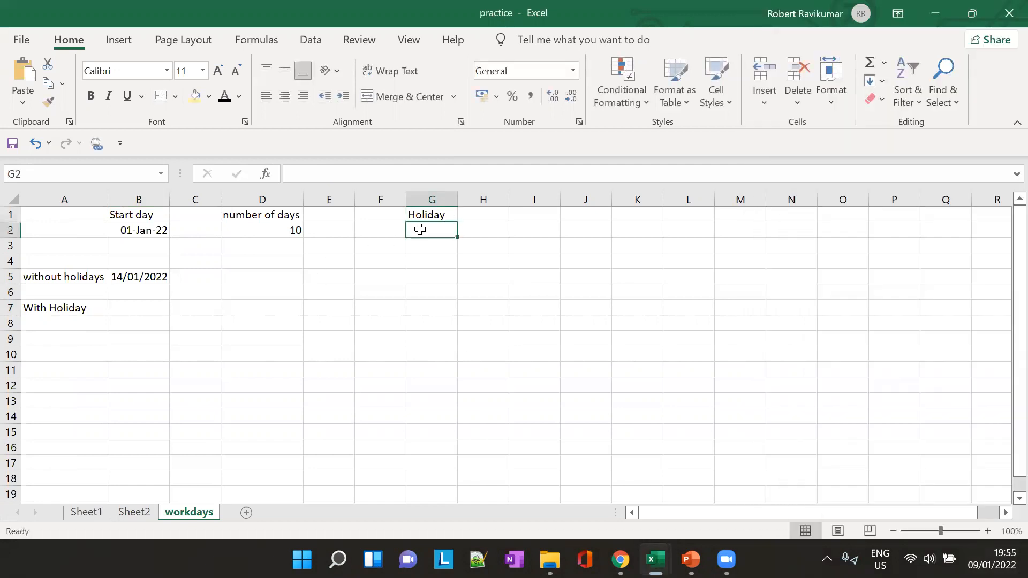
pyautogui.write('12-jan-2016')
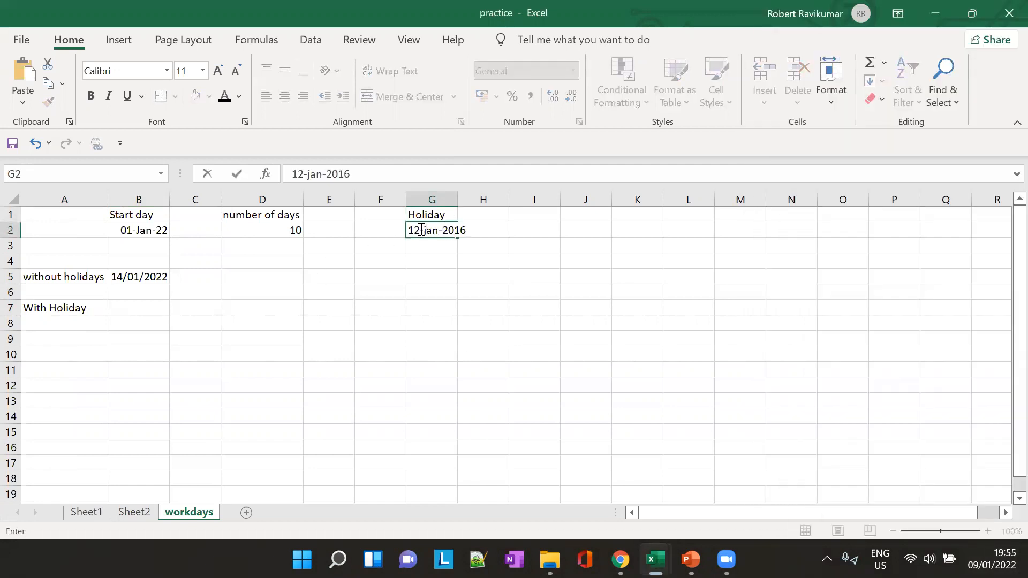
pyautogui.press('Tab')
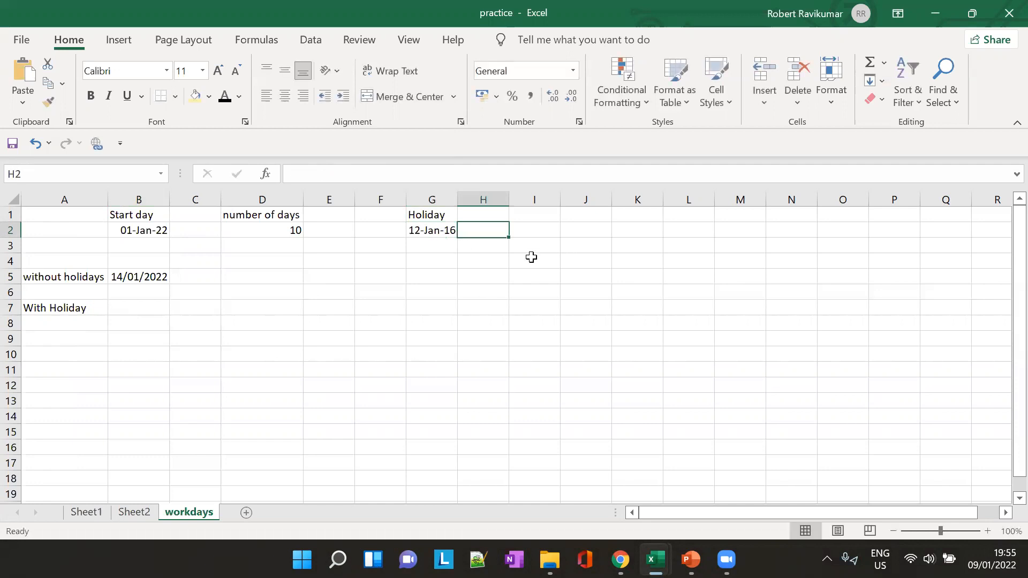
# Step: Enter the partial formula =WO in cell B7 beside the With Holiday label
pyautogui.click(141, 305)
pyautogui.write('=WO')
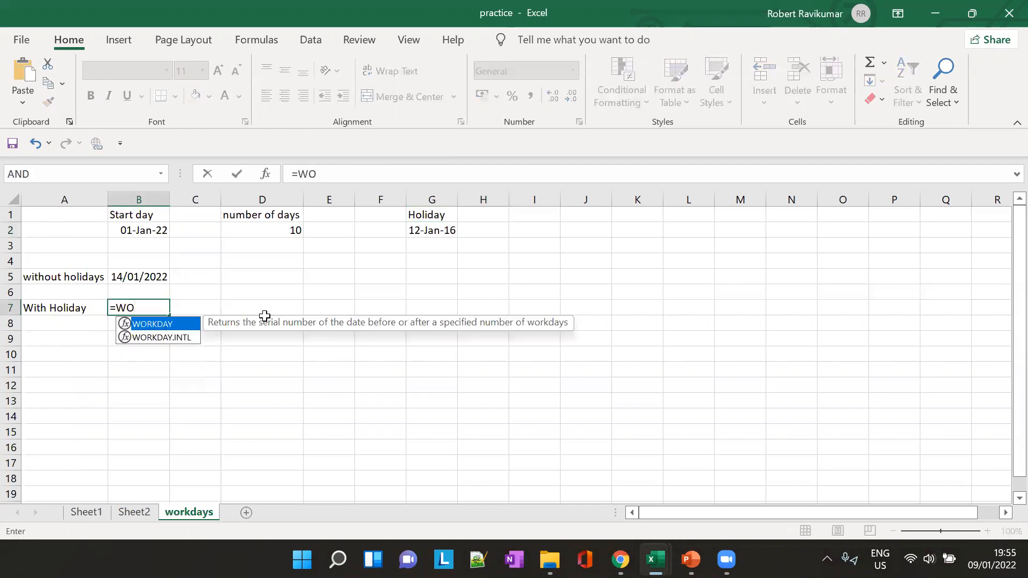
pyautogui.press('Return')
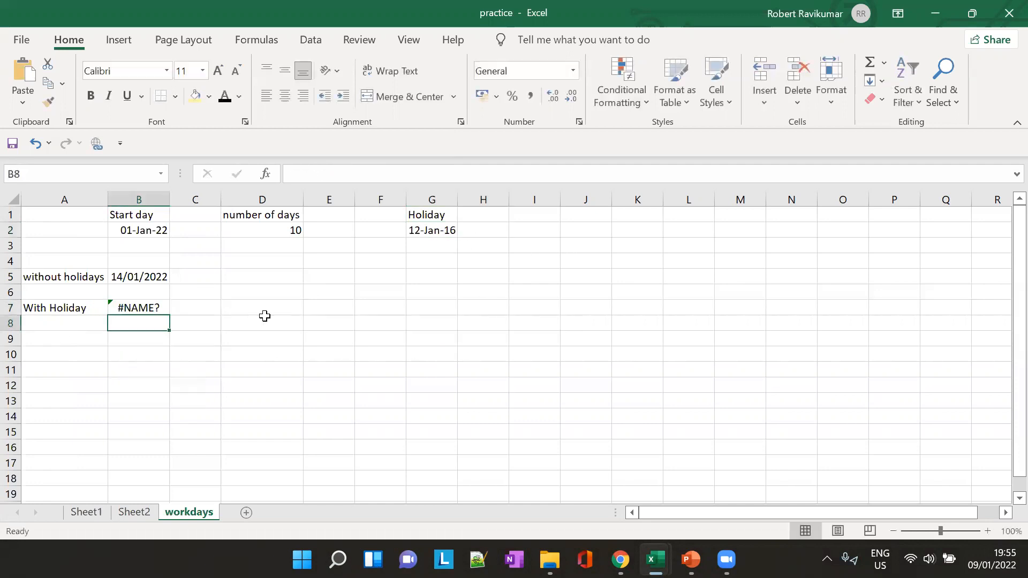
pyautogui.click(126, 310)
pyautogui.click(336, 177)
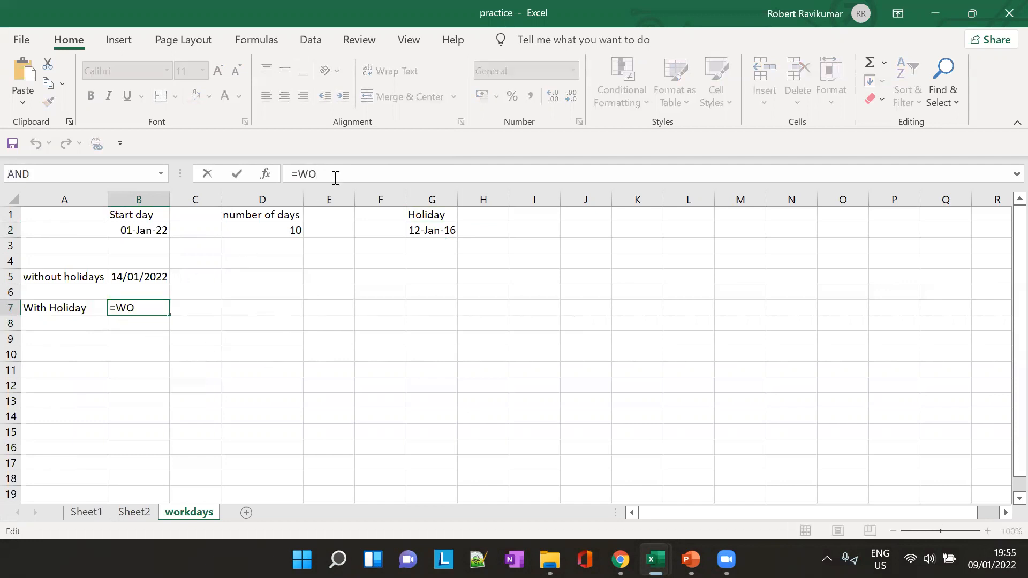
pyautogui.write('R')
pyautogui.press('Tab')
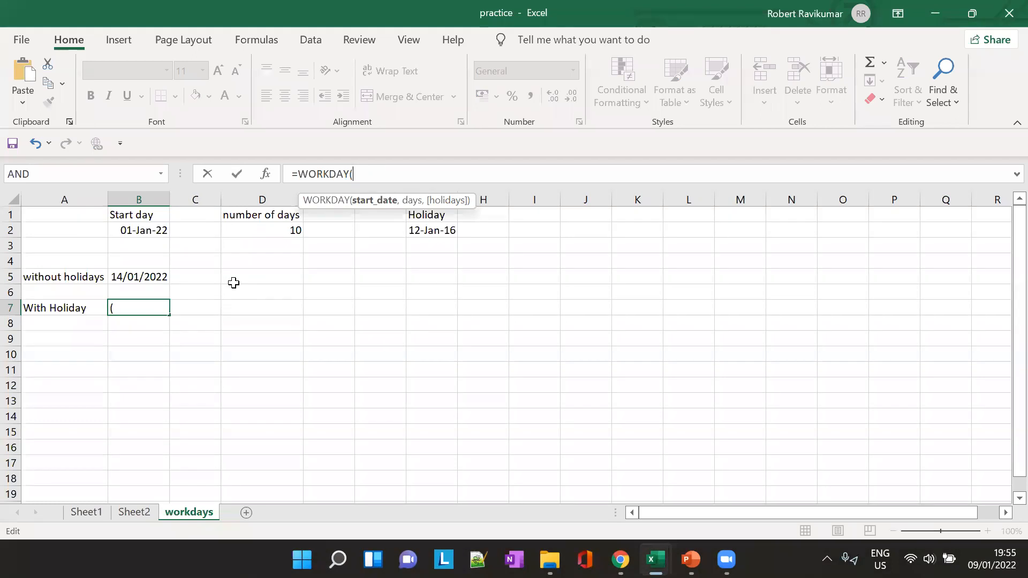
pyautogui.write('B2,')
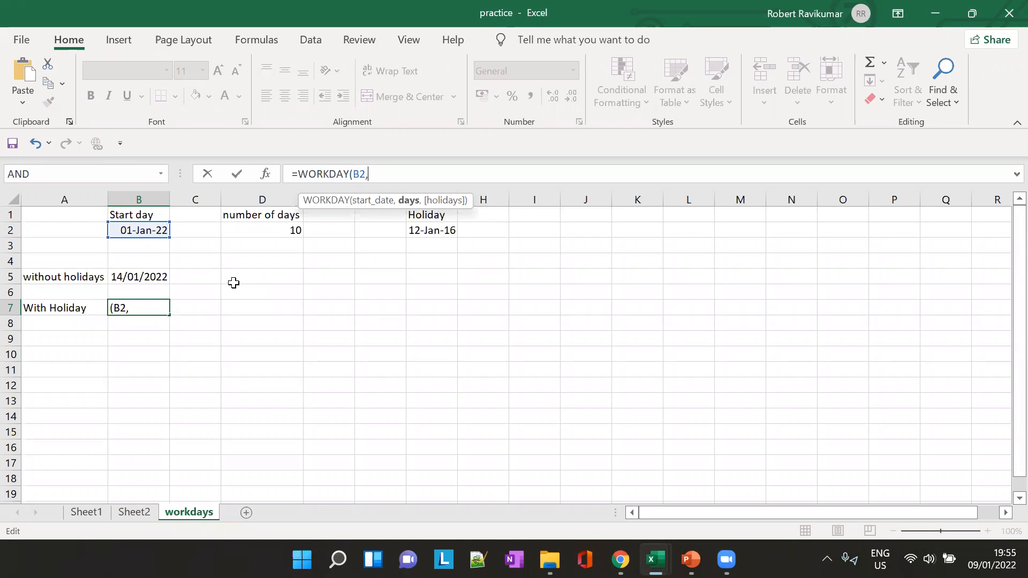
pyautogui.write('D2,')
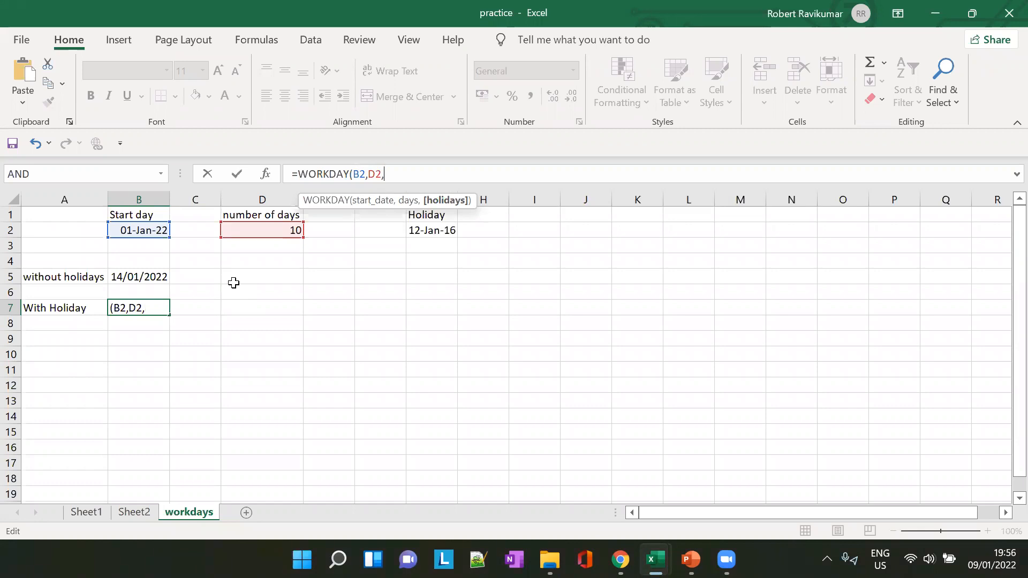
pyautogui.click(512, 229)
pyautogui.click(430, 235)
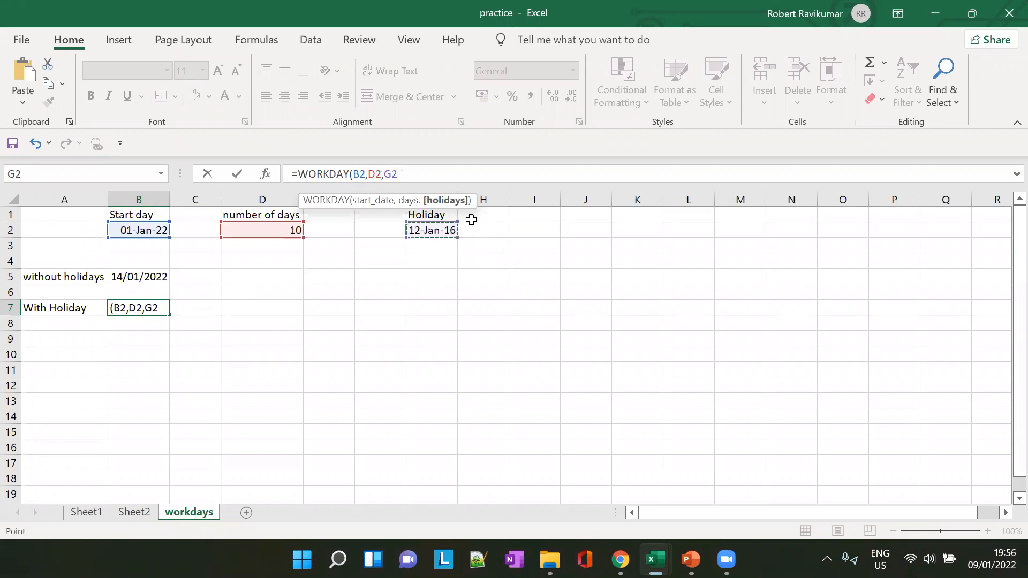
pyautogui.press('Escape')
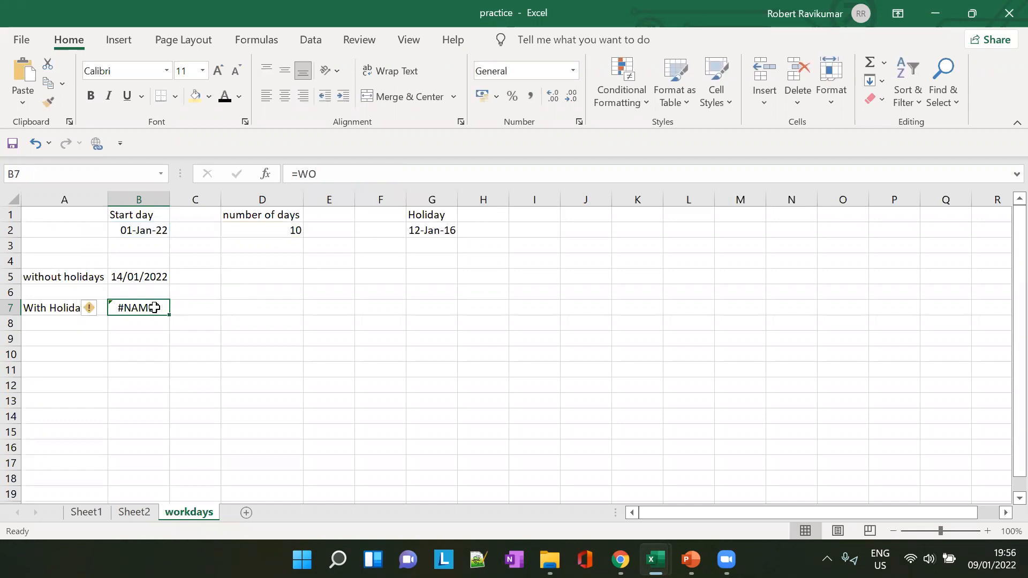
# Step: Complete the formula in B7 as =WORKDAY(B2,D2,G2) so that it includes the holiday date
pyautogui.click(355, 175)
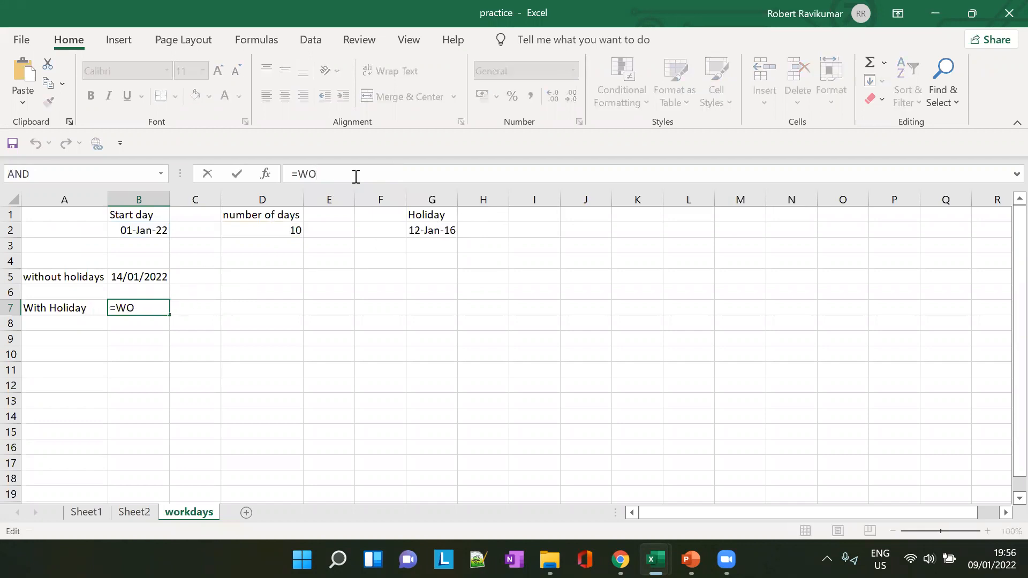
pyautogui.write('R')
pyautogui.press('Tab')
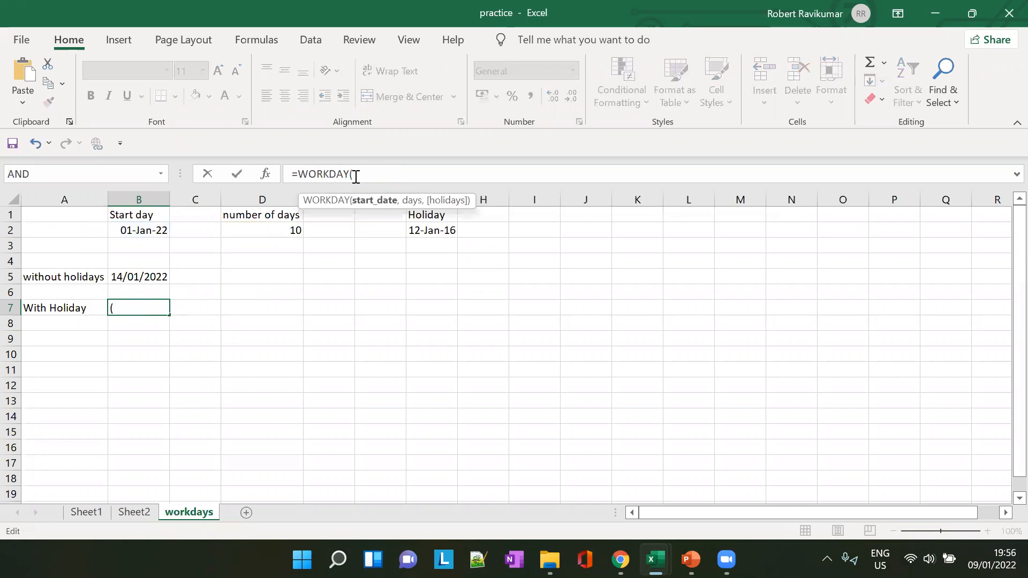
pyautogui.write('b2,')
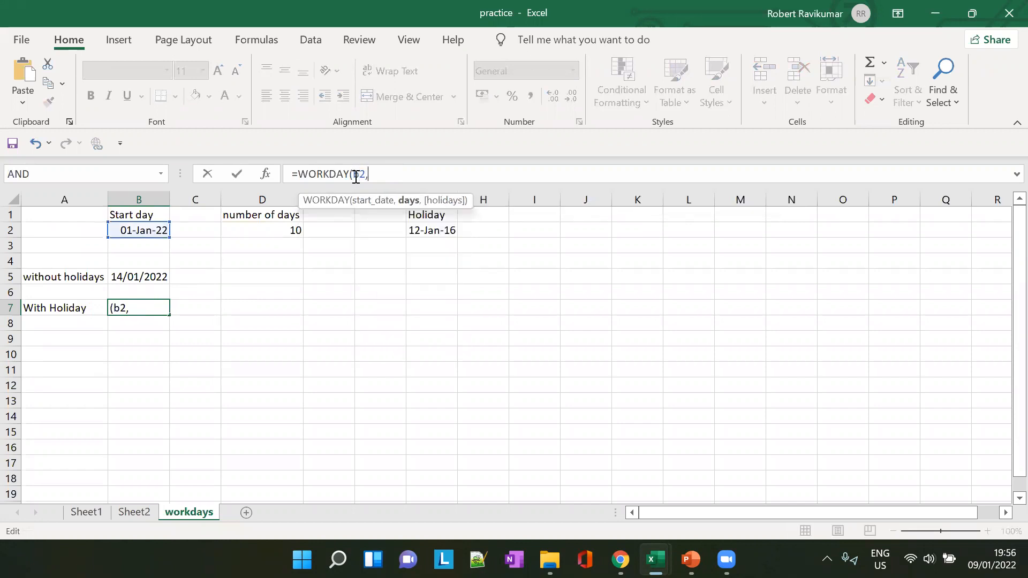
pyautogui.write('D2,G2)')
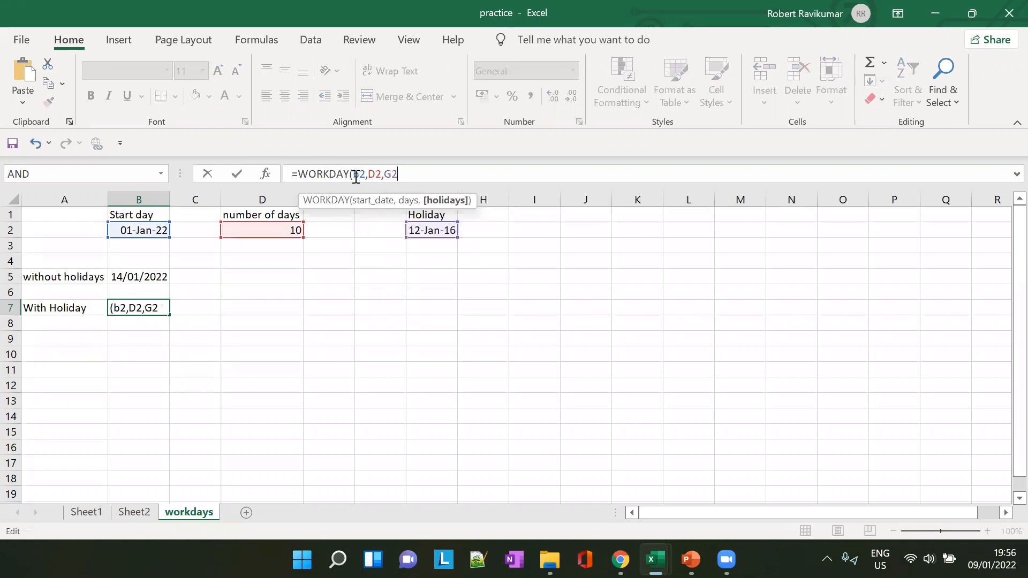
pyautogui.press('Tab')
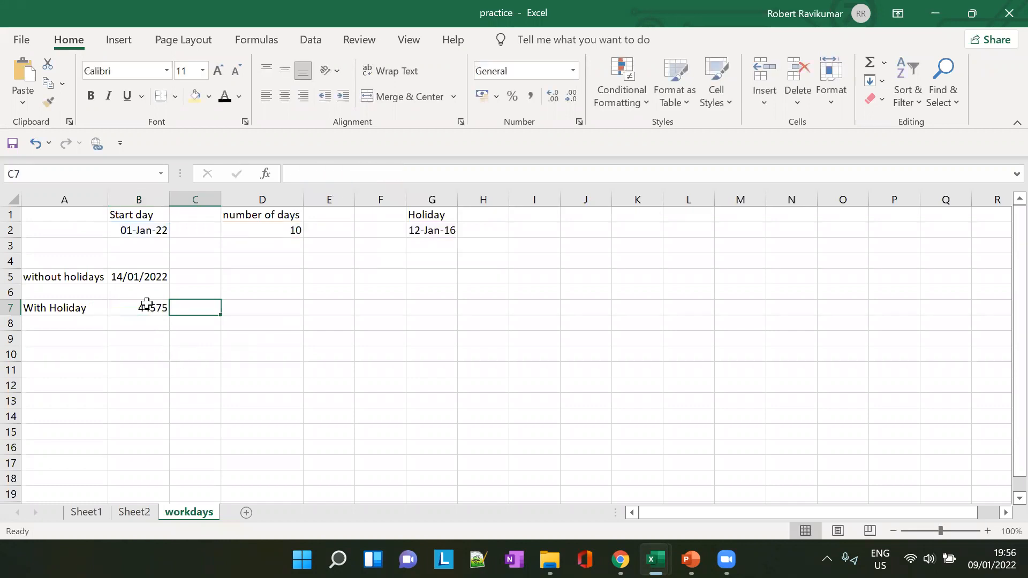
# Step: Format the With Holiday result in B7 as a date of the type *14/03/2012
pyautogui.click(150, 307)
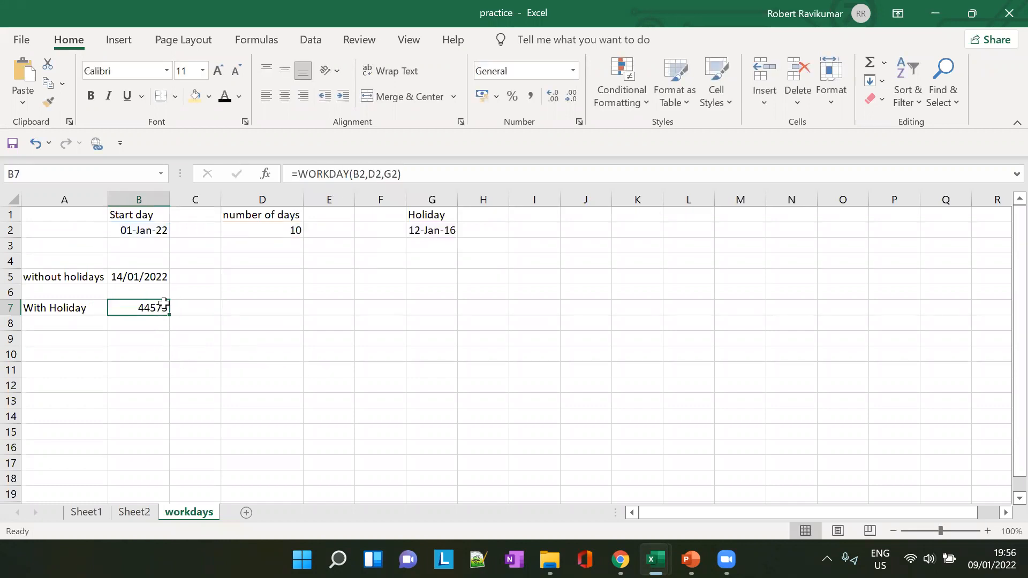
pyautogui.rightClick(165, 309)
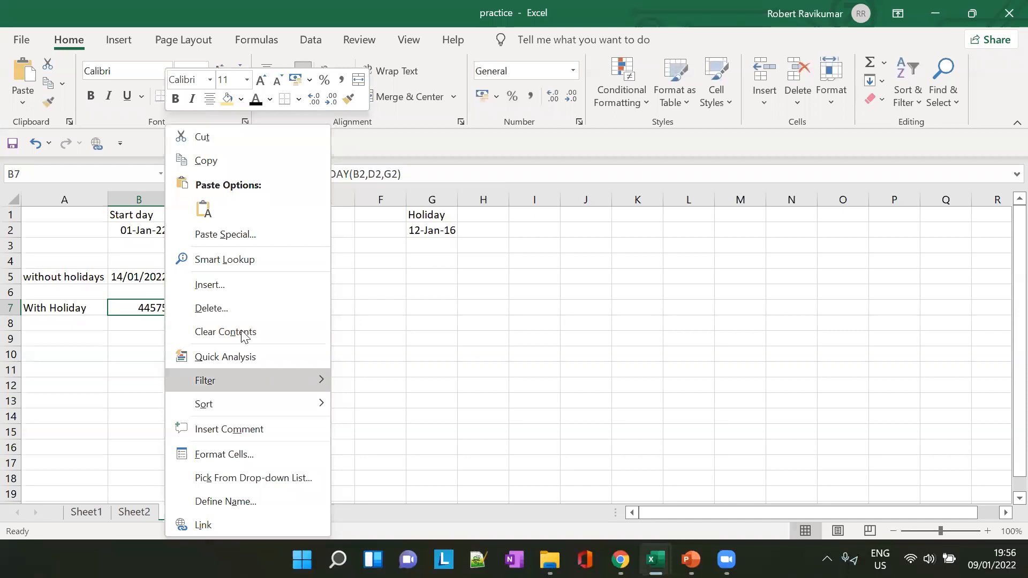
pyautogui.rightClick(151, 307)
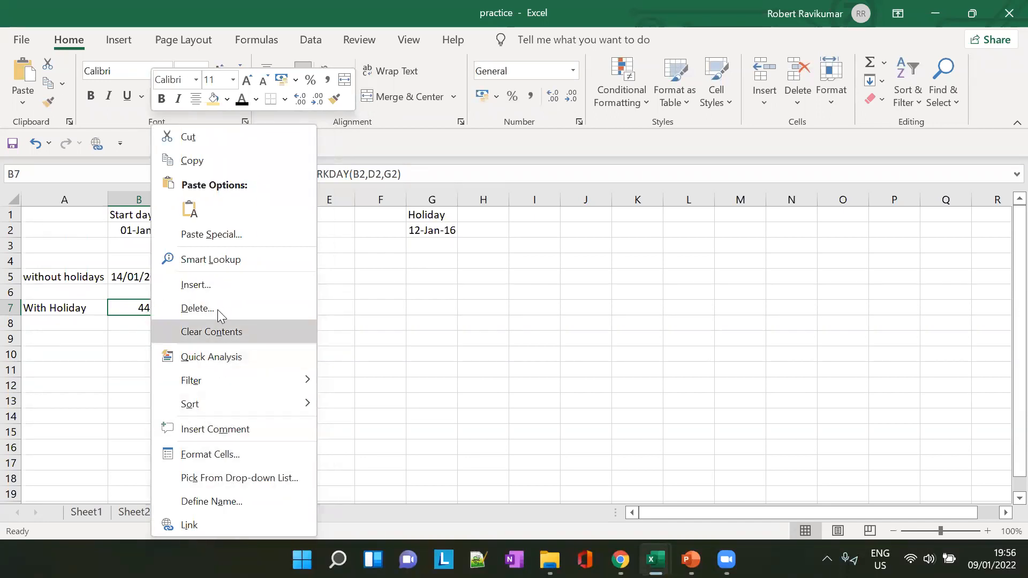
pyautogui.click(196, 455)
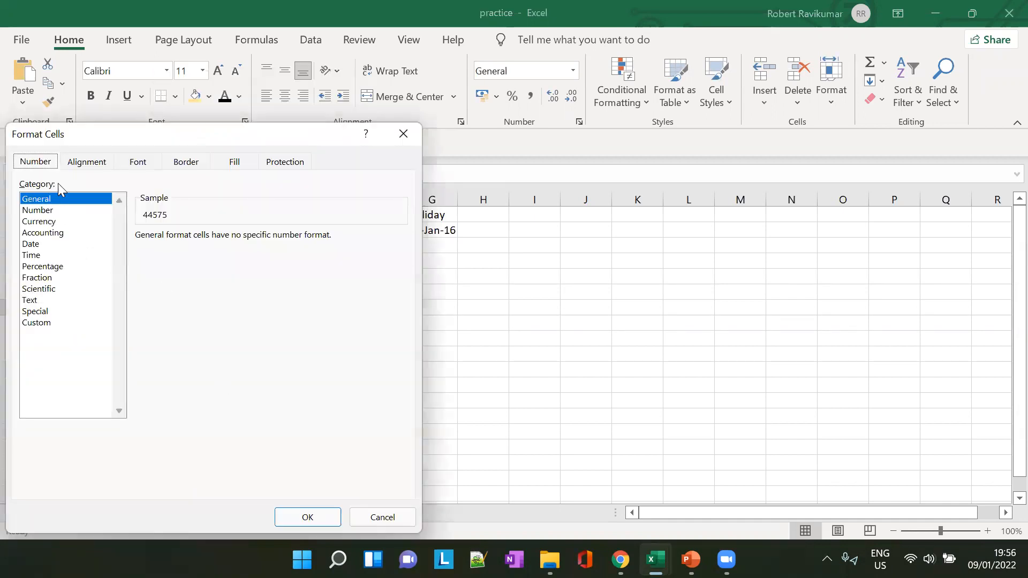
pyautogui.click(31, 244)
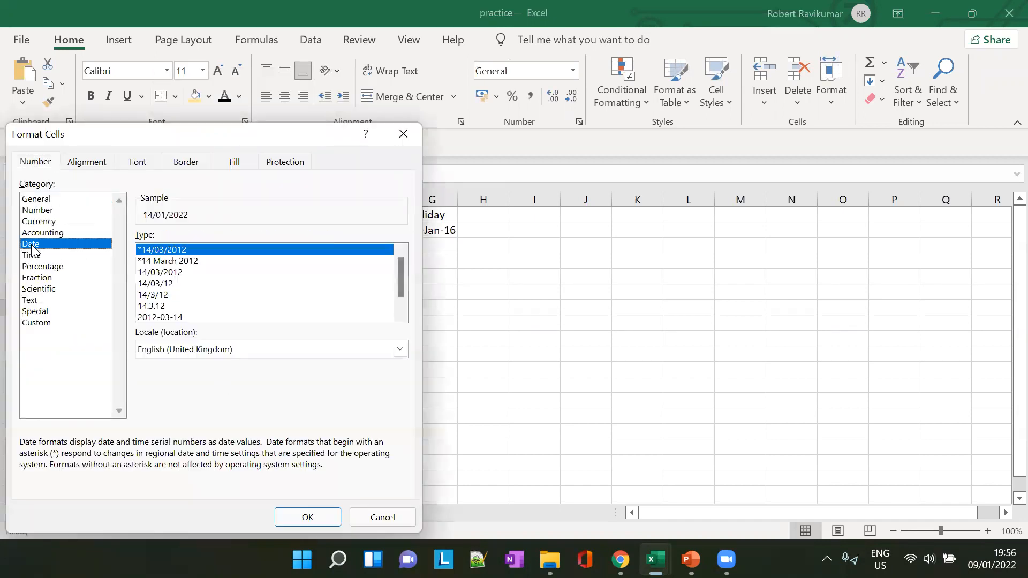
pyautogui.click(314, 512)
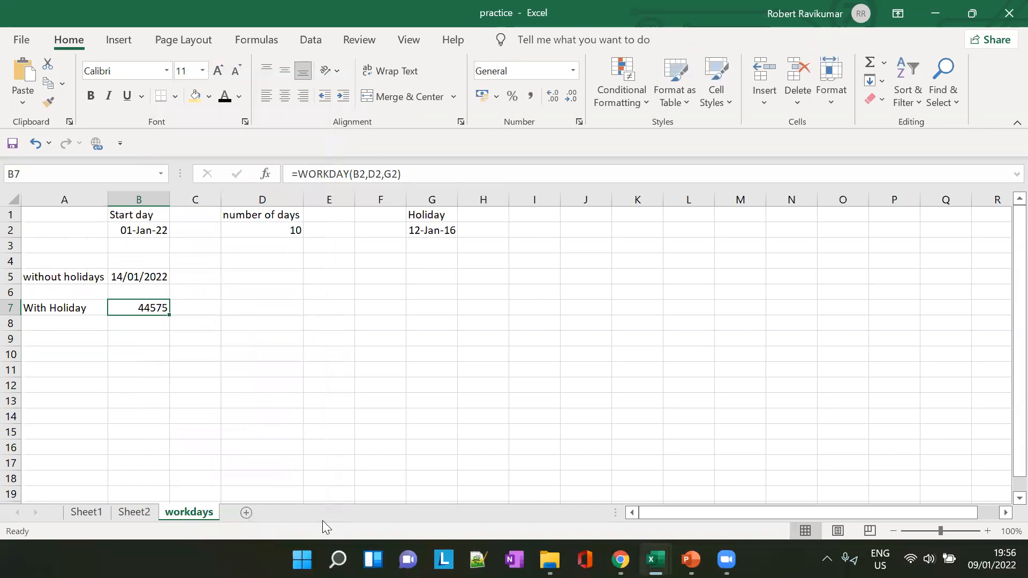
pyautogui.click(219, 308)
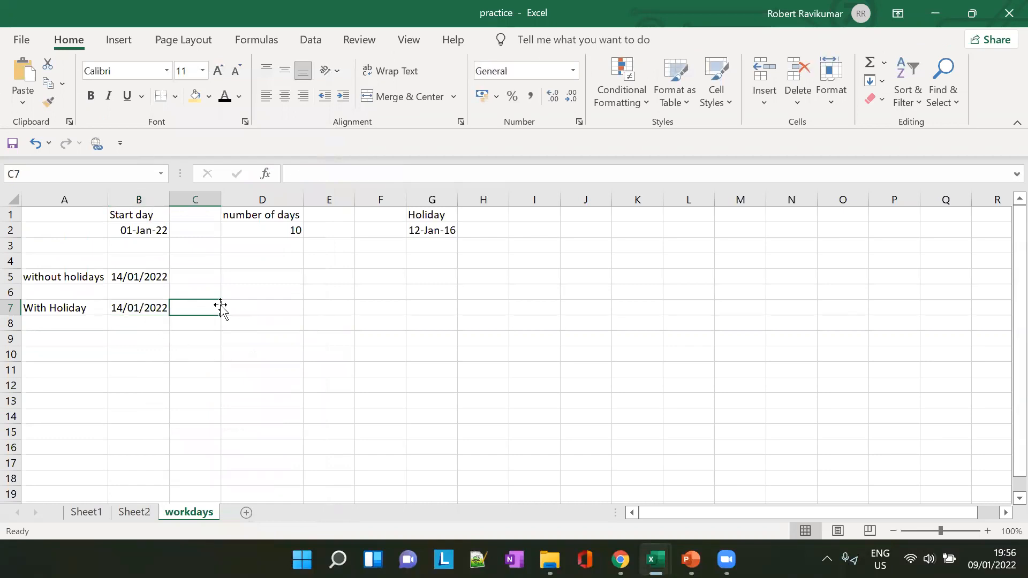
# Step: Compare the WORKDAY formula in the With Holiday cell B7 with the one in the without holidays cell B5
pyautogui.click(149, 309)
pyautogui.click(393, 176)
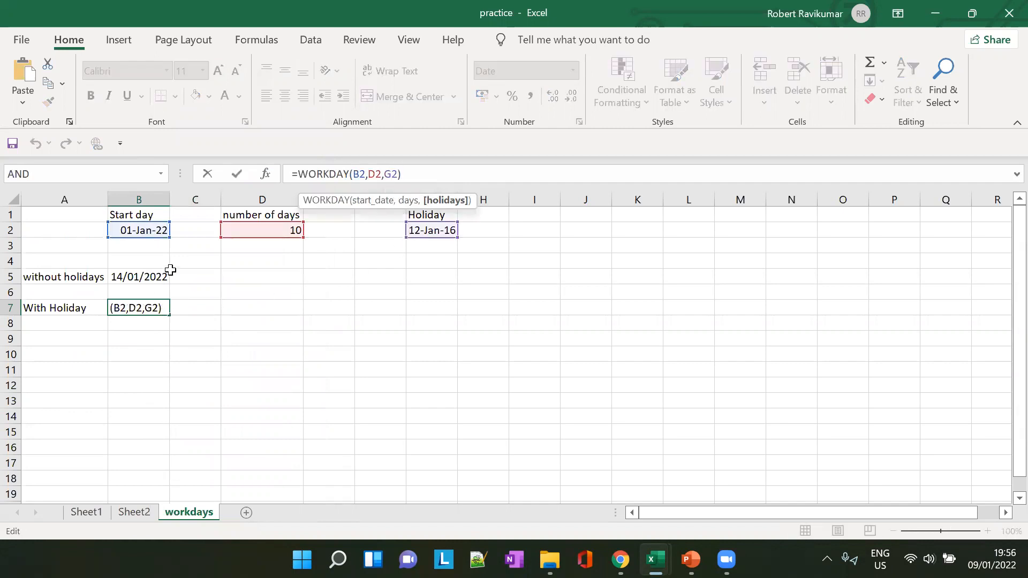
pyautogui.click(157, 276)
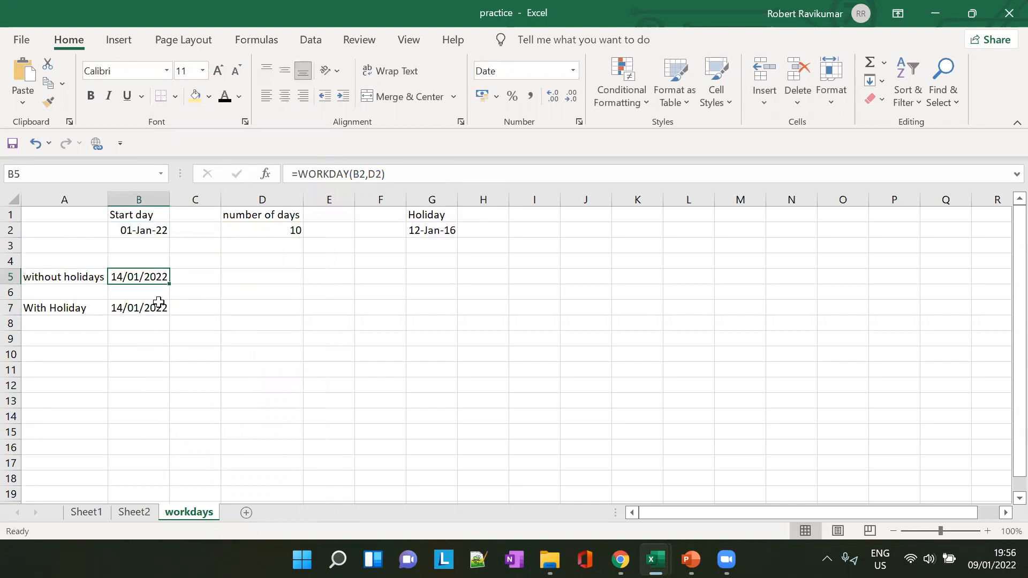
# Step: Change the year of the holiday date in G2 to 2022 and check the With Holiday result in B7
pyautogui.click(444, 232)
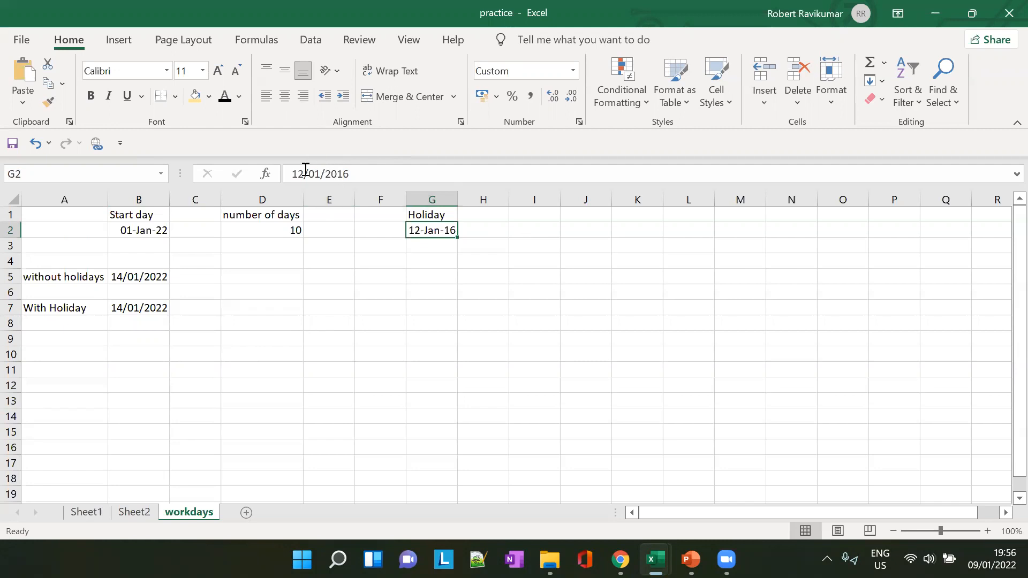
pyautogui.moveTo(334, 172); pyautogui.dragTo(364, 173)
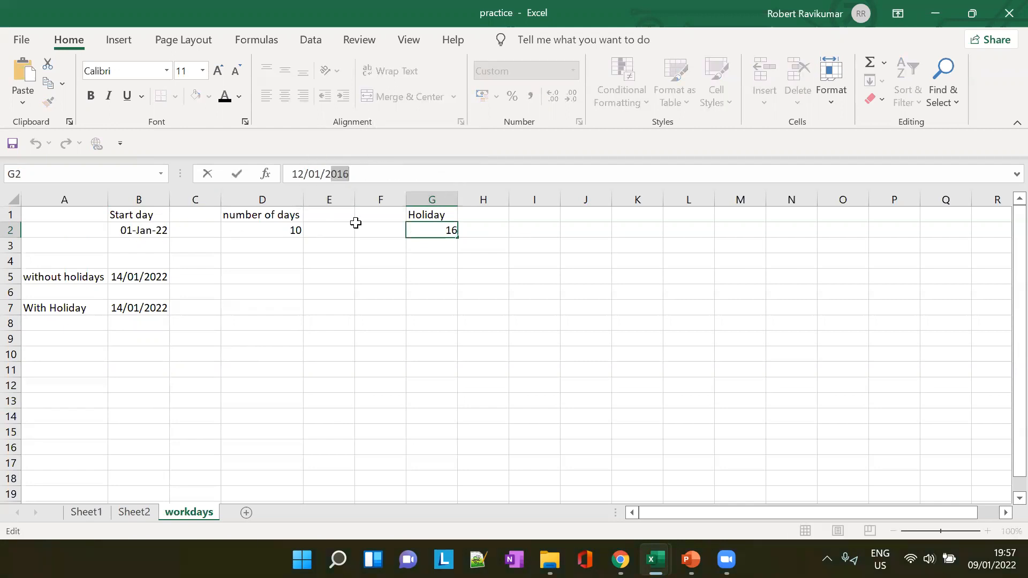
pyautogui.click(361, 181)
pyautogui.press('BackSpace')
pyautogui.press('BackSpace')
pyautogui.write('22')
pyautogui.press('Tab')
pyautogui.click(140, 308)
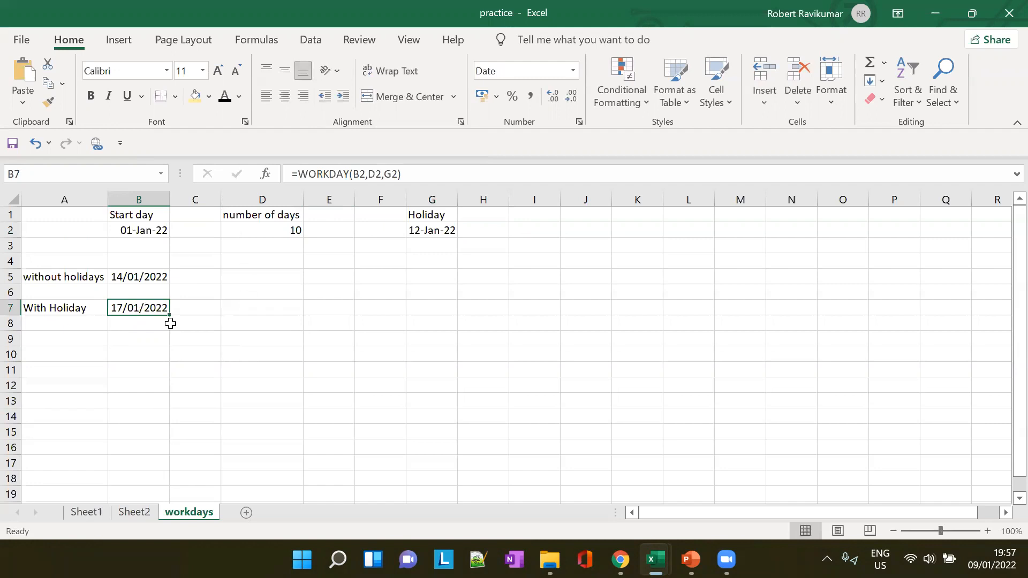
# Step: Check the January 2022 calendar and enter a second holiday date, 13-jan-2022, in G3
pyautogui.click(991, 558)
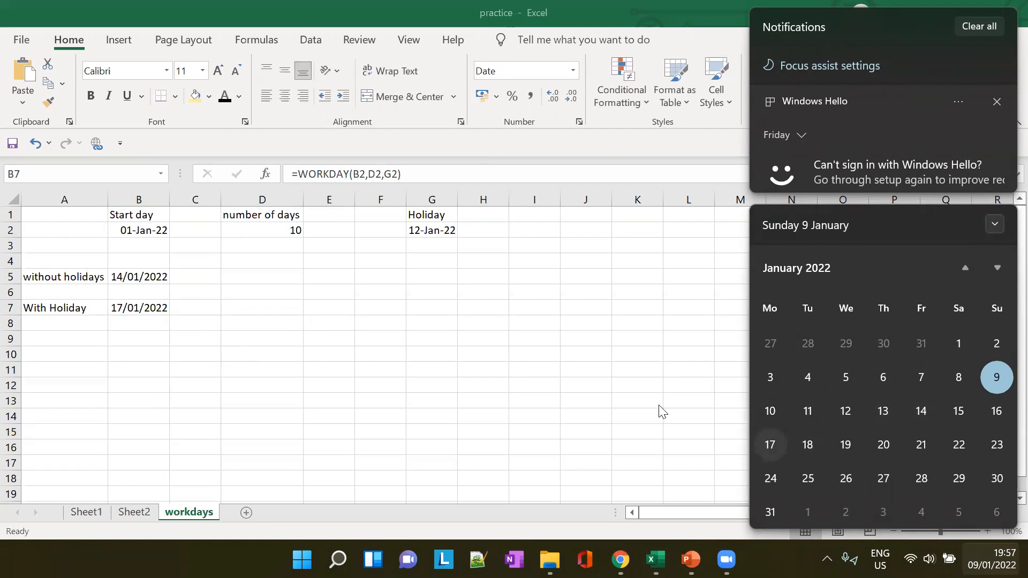
pyautogui.click(426, 242)
pyautogui.click(427, 251)
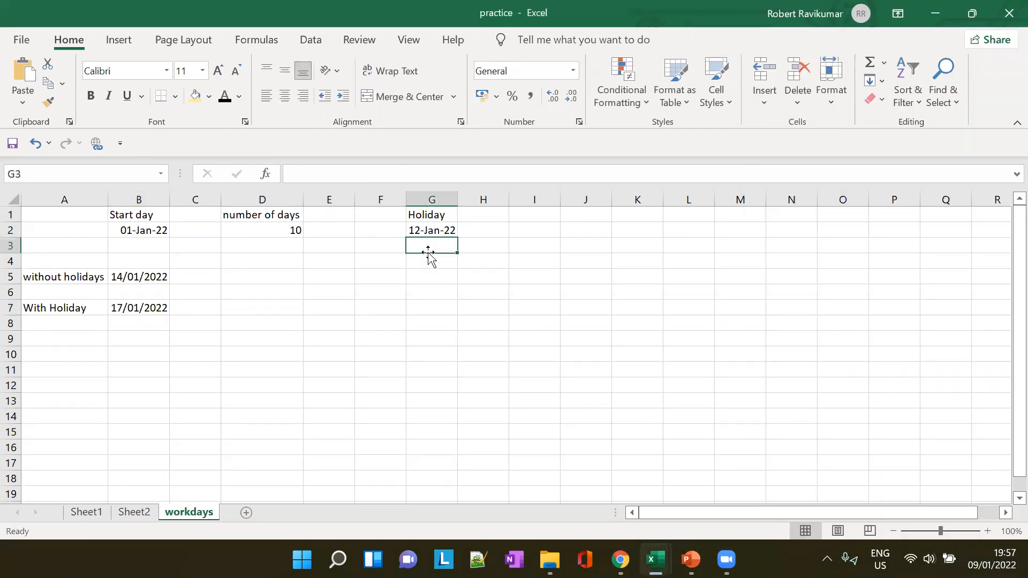
pyautogui.write('13-ja')
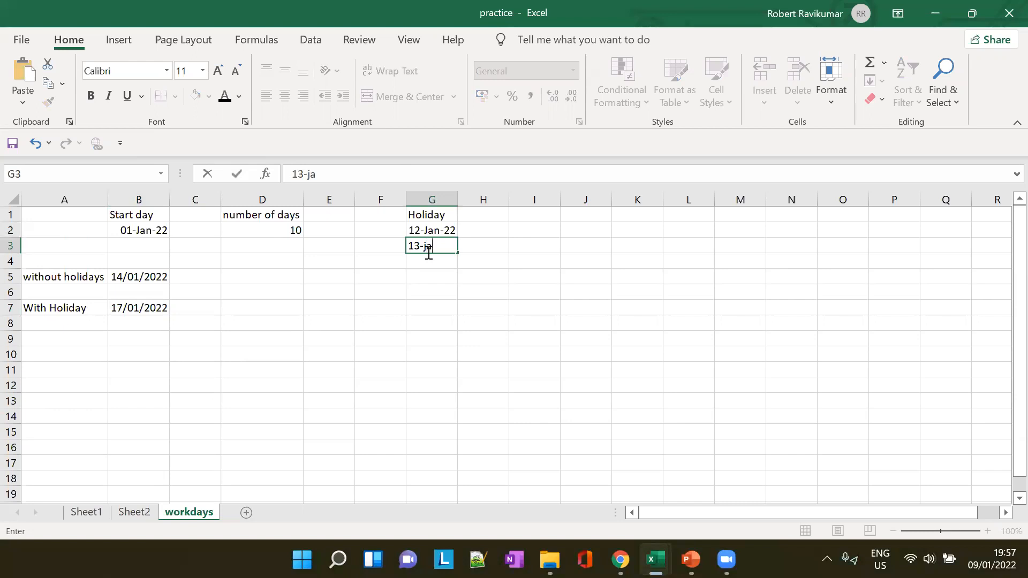
pyautogui.write('n-200')
pyautogui.press('BackSpace')
pyautogui.press('BackSpace')
pyautogui.write('022')
pyautogui.press('Tab')
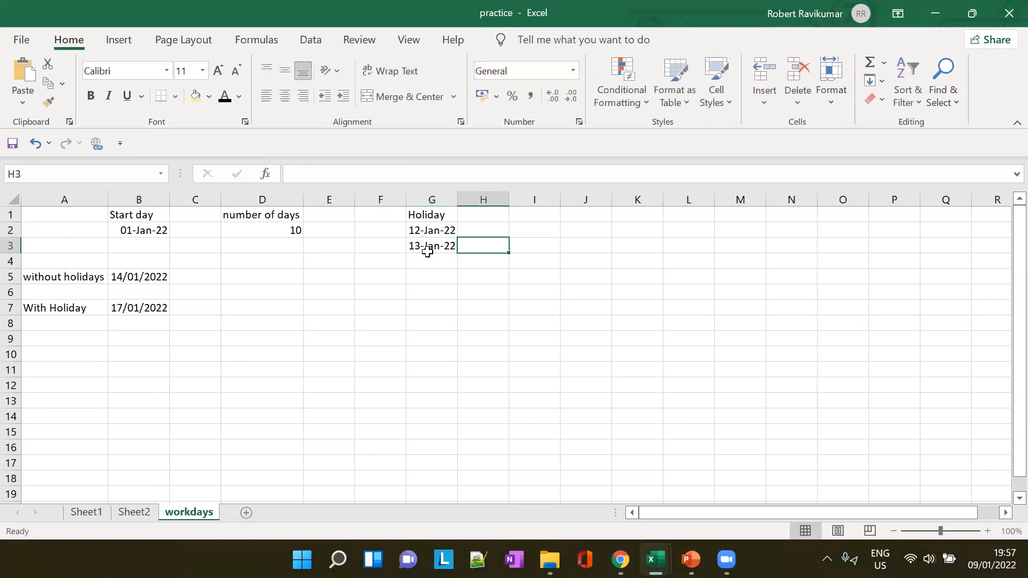
# Step: Extend the holidays argument in B7 so the formula reads =WORKDAY(B2,D2,G2:G3)
pyautogui.click(150, 308)
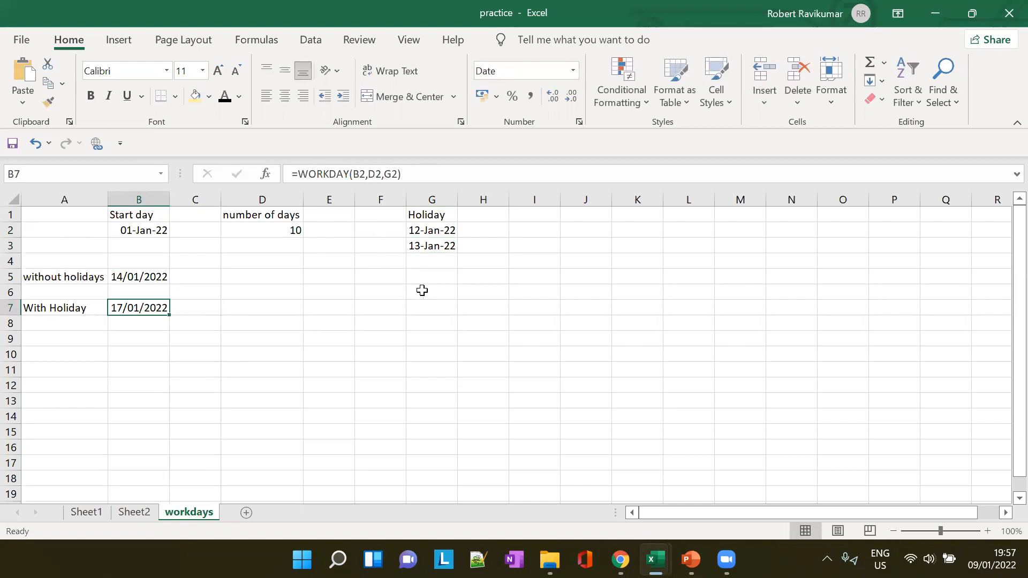
pyautogui.click(400, 174)
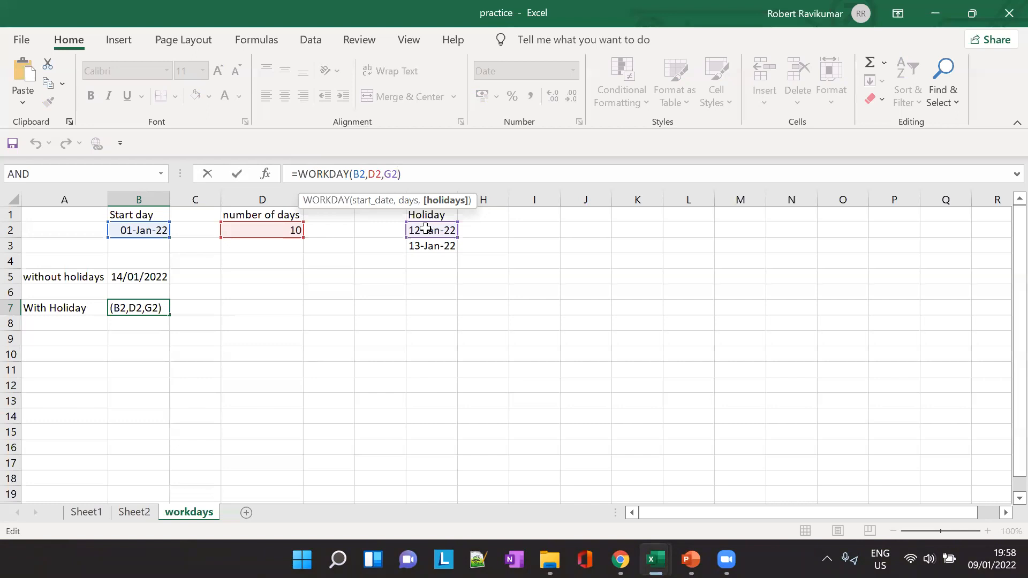
pyautogui.write(':G3')
pyautogui.press('Tab')
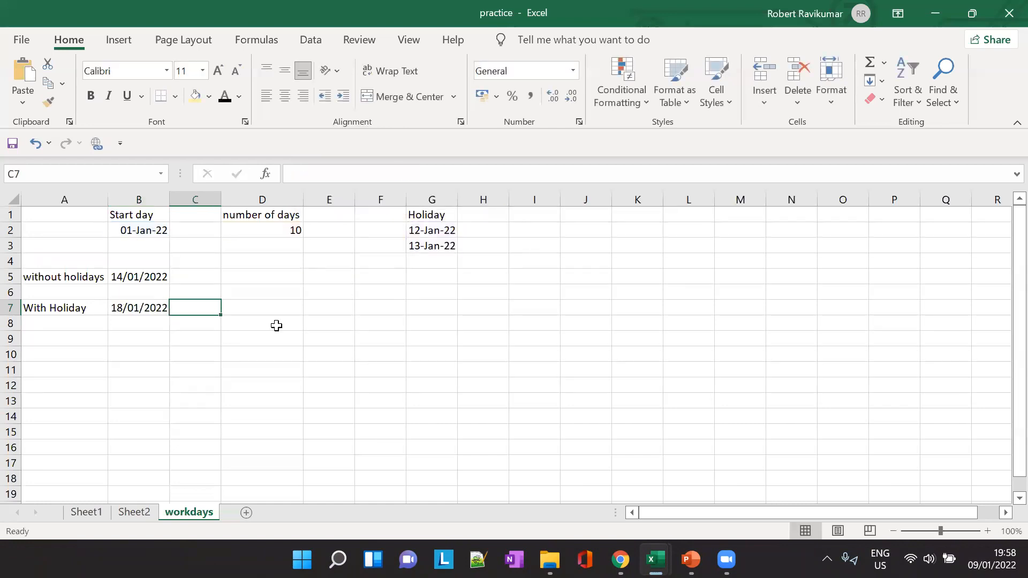
pyautogui.click(133, 312)
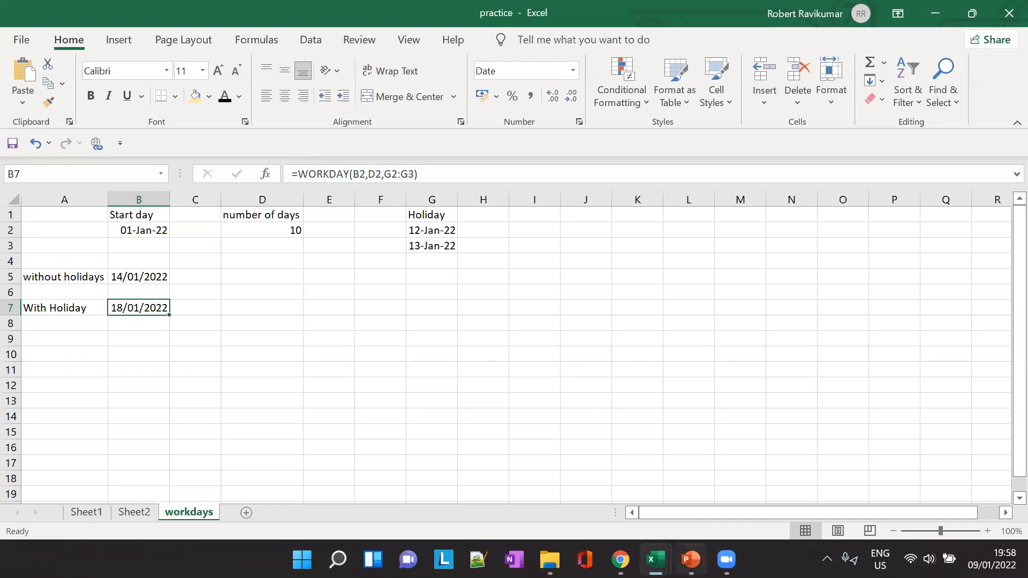
# Step: Switch to the excel lesson 5 presentation in PowerPoint and look over the Home Work slide and the preceding function slides
pyautogui.moveTo(688, 556)
pyautogui.click(686, 503)
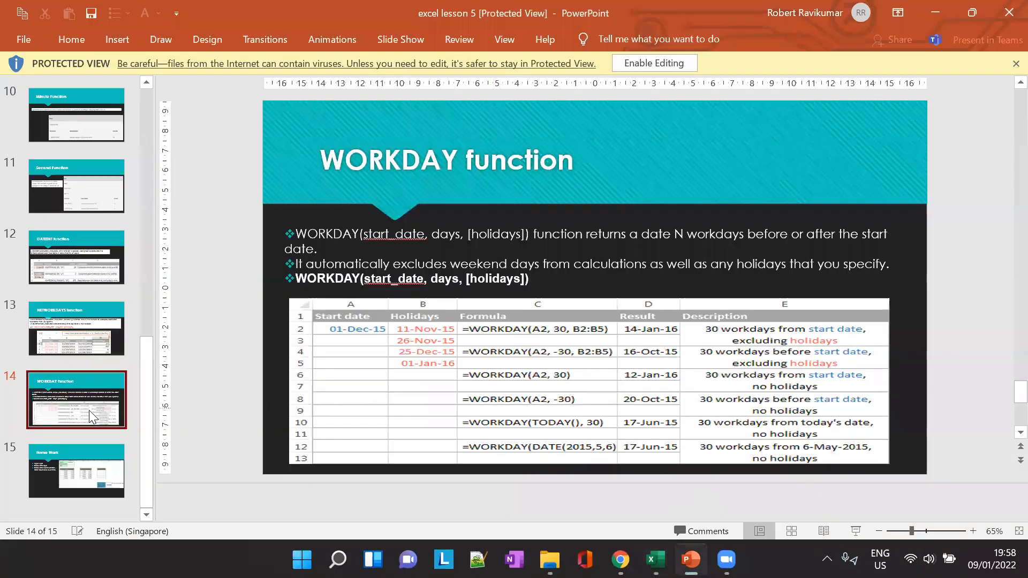
pyautogui.click(85, 470)
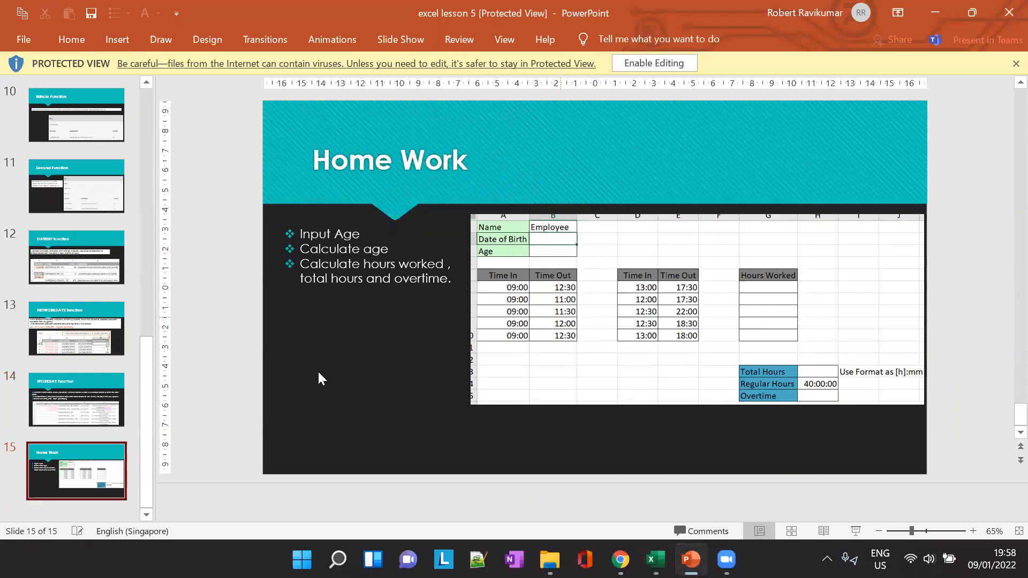
pyautogui.click(55, 397)
pyautogui.click(74, 350)
pyautogui.click(79, 281)
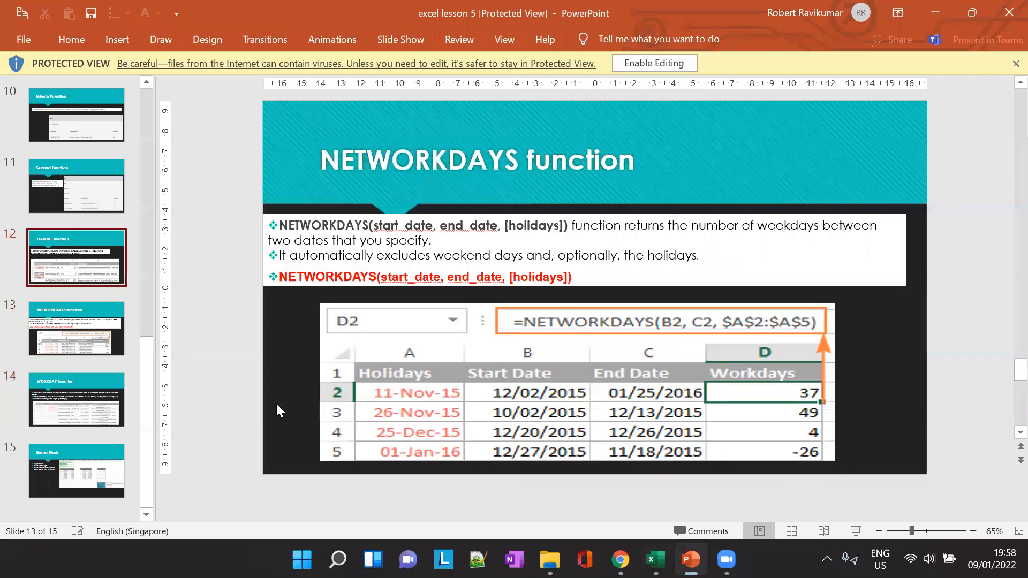
pyautogui.scroll(3, 275, 403)
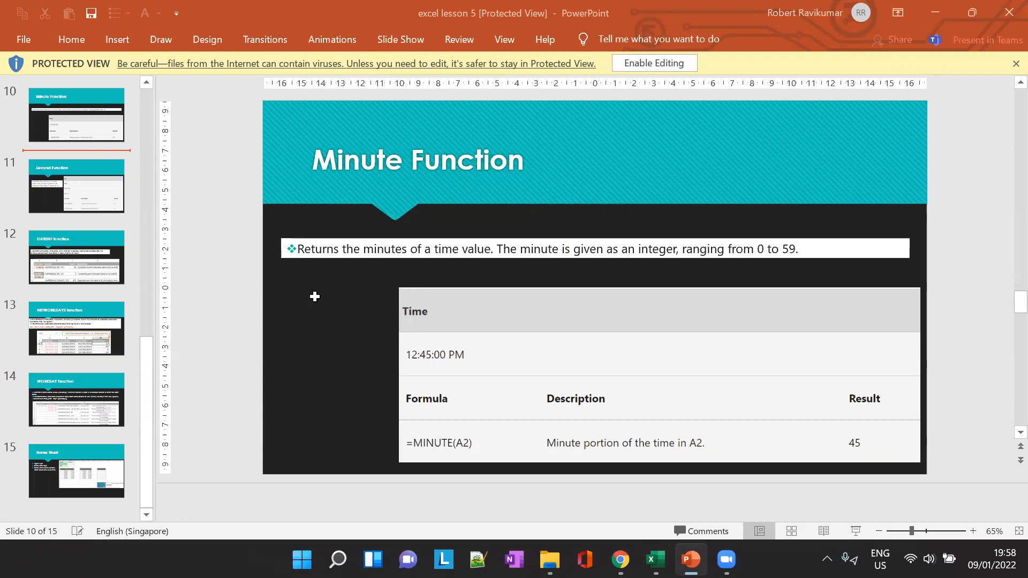
# Step: Return to the Excel practice workbook, start a formula in D7, and browse the suggested functions beginning with D
pyautogui.hotkey('alt', 'Tab')
pyautogui.click(266, 311)
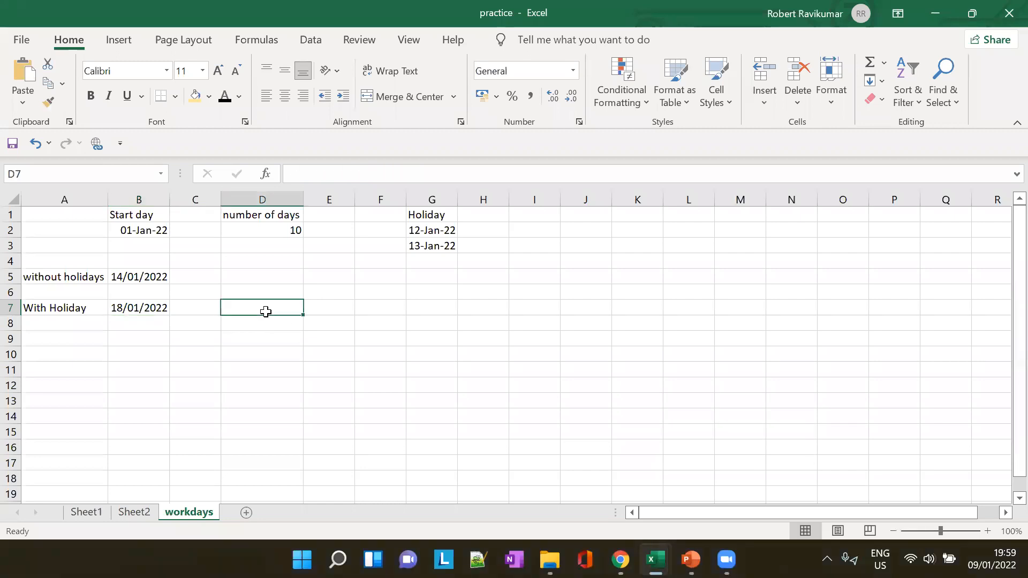
pyautogui.write('=')
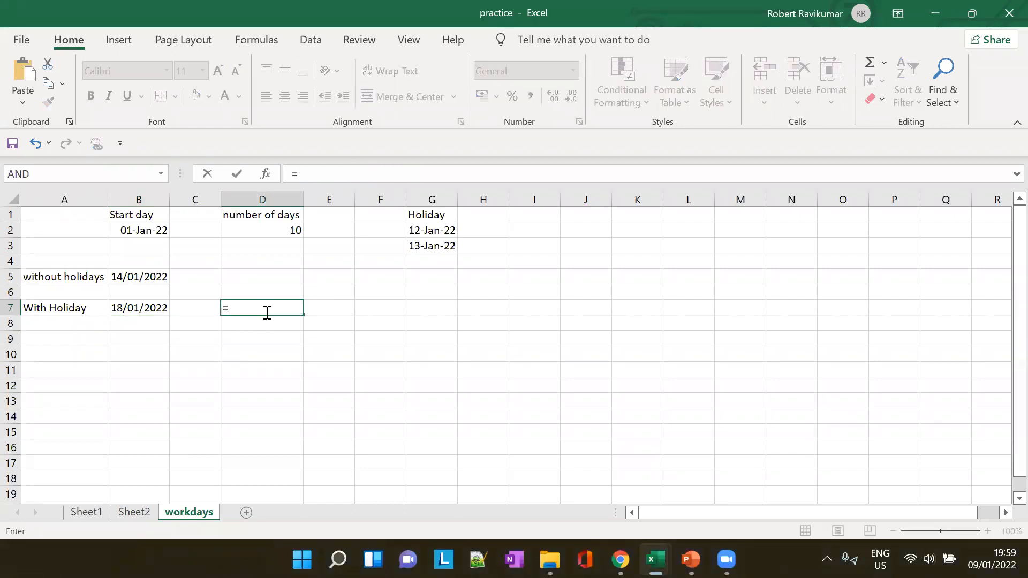
pyautogui.write('D')
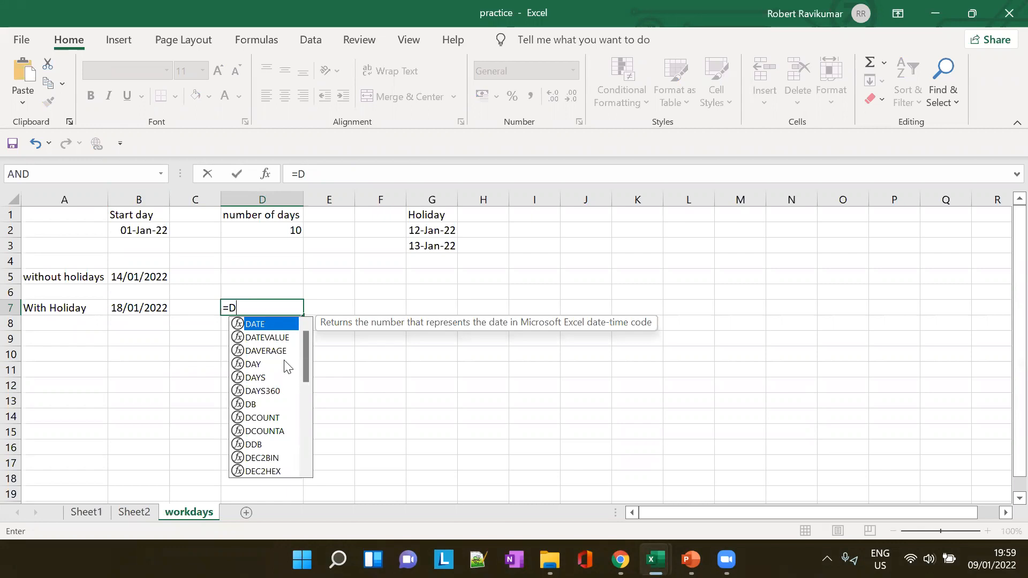
pyautogui.scroll(-6, 286, 364)
pyautogui.scroll(-1, 281, 386)
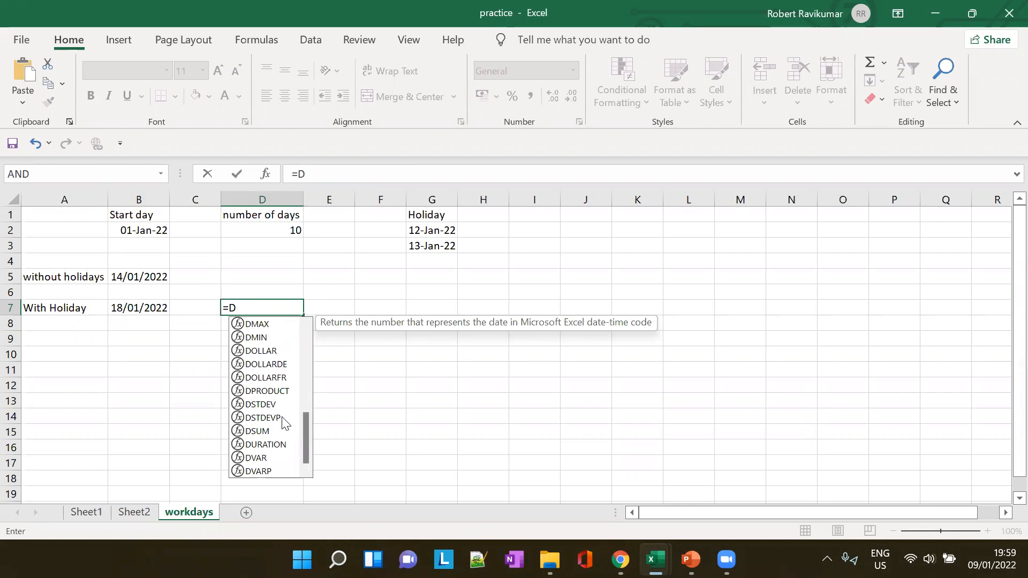
pyautogui.scroll(7, 282, 421)
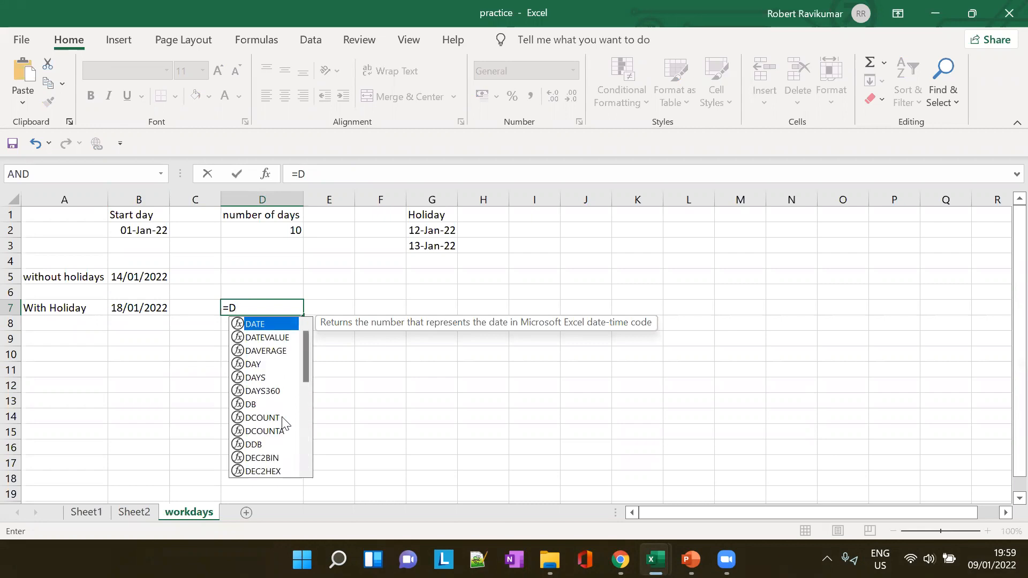
# Step: Browse the suggested functions beginning with A for the formula in D7
pyautogui.press('BackSpace')
pyautogui.write('A')
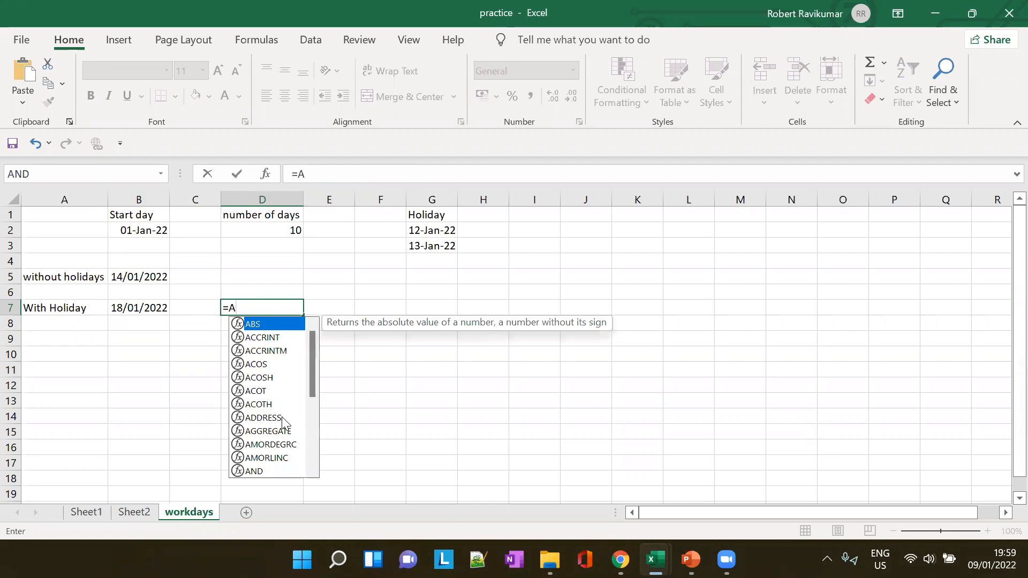
pyautogui.press('Down')
pyautogui.press('Down')
pyautogui.press('Down')
pyautogui.press('Down')
pyautogui.press('Down')
pyautogui.press('Down')
pyautogui.press('Down')
pyautogui.press('Down')
pyautogui.press('BackSpace')
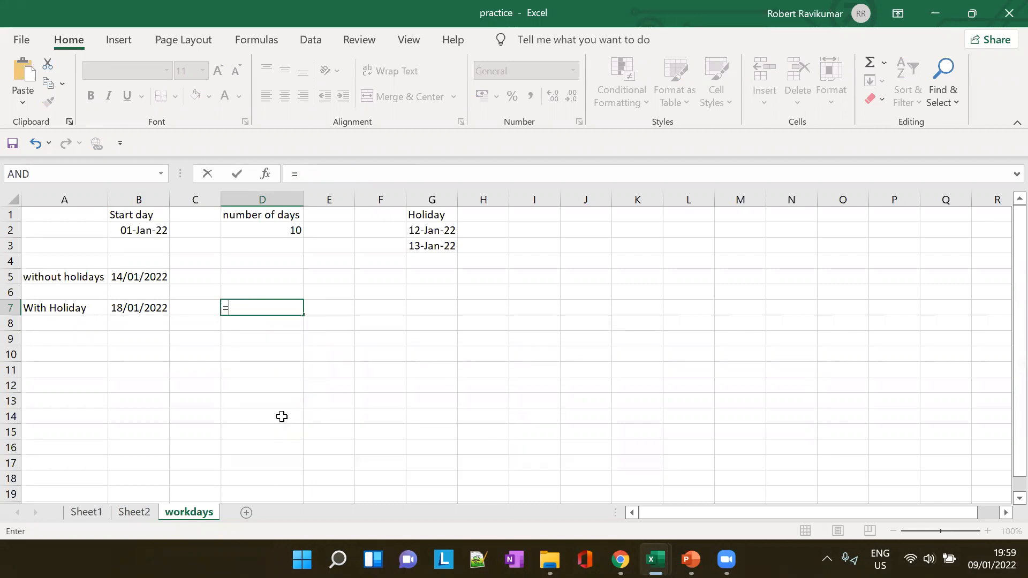
# Step: Browse the suggested functions beginning with Z and with Y for the formula in D7
pyautogui.write('Z')
pyautogui.press('Down')
pyautogui.press('Up')
pyautogui.press('BackSpace')
pyautogui.write('Y')
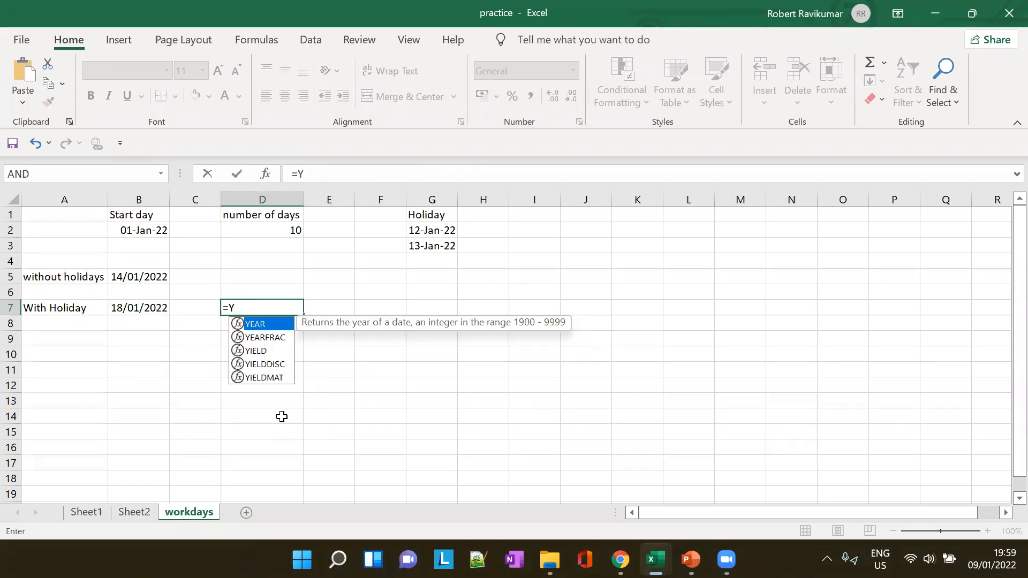
pyautogui.press('Down')
pyautogui.press('Down')
pyautogui.press('Down')
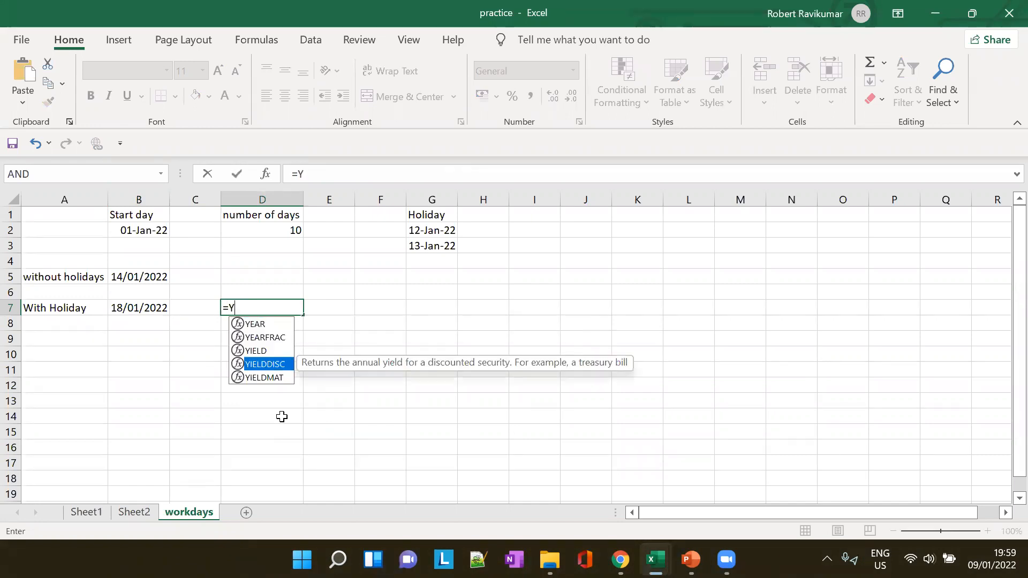
pyautogui.press('BackSpace')
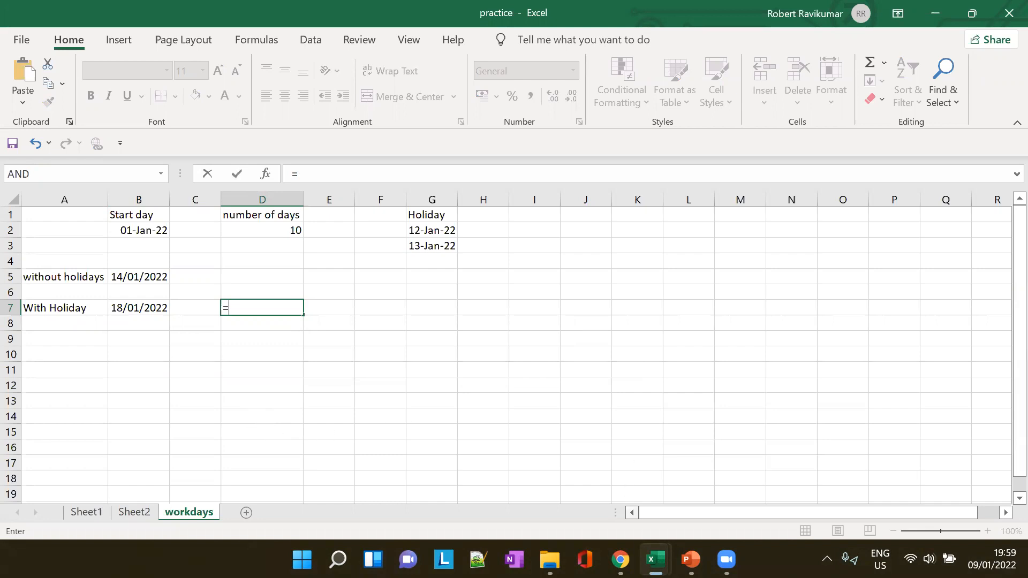
# Step: Switch back to the PowerPoint lesson presentation and review the TODAY function and YEAR function slides
pyautogui.click(654, 559)
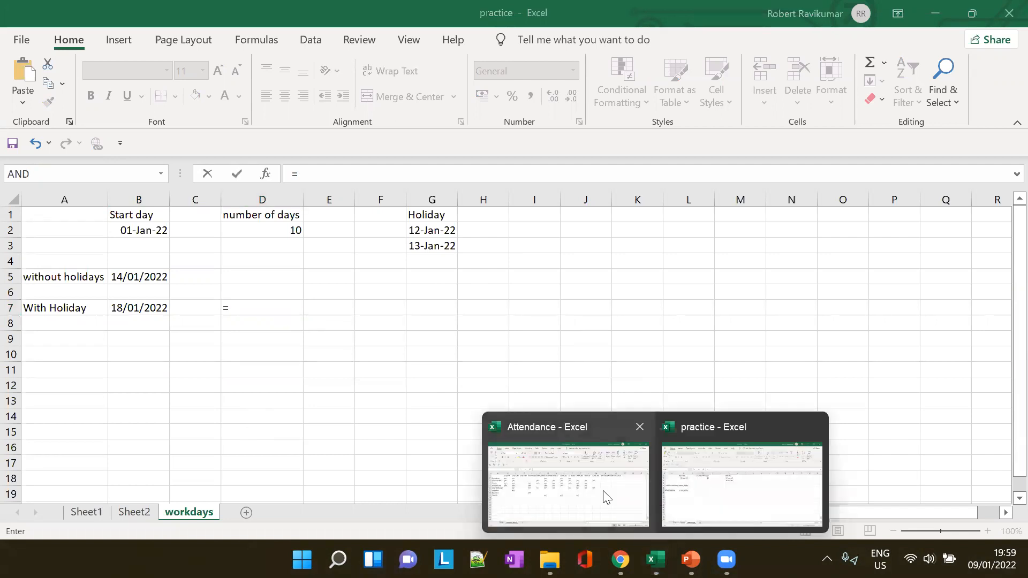
pyautogui.click(690, 559)
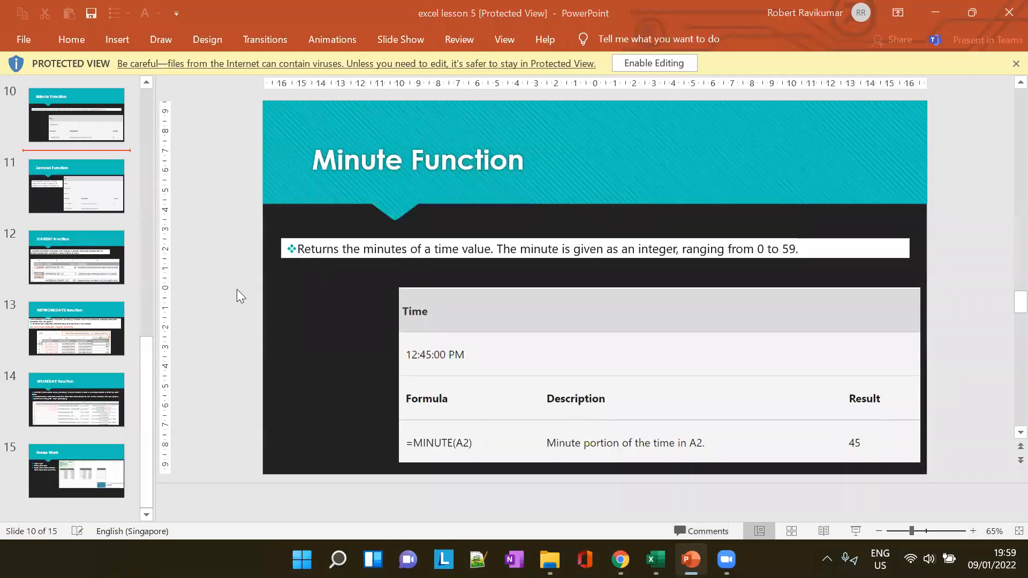
pyautogui.scroll(4, 237, 289)
pyautogui.scroll(4, 72, 386)
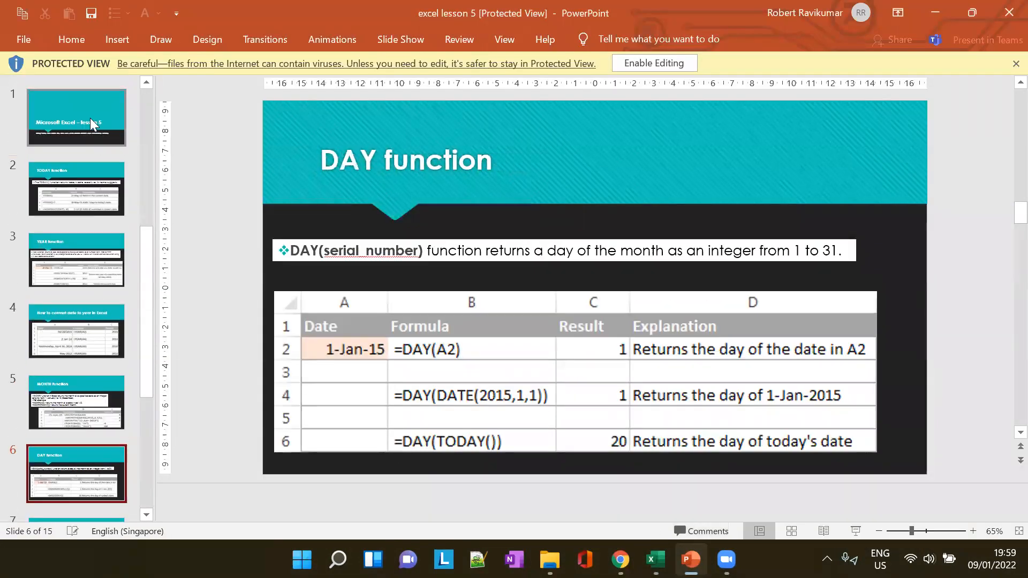
pyautogui.click(85, 197)
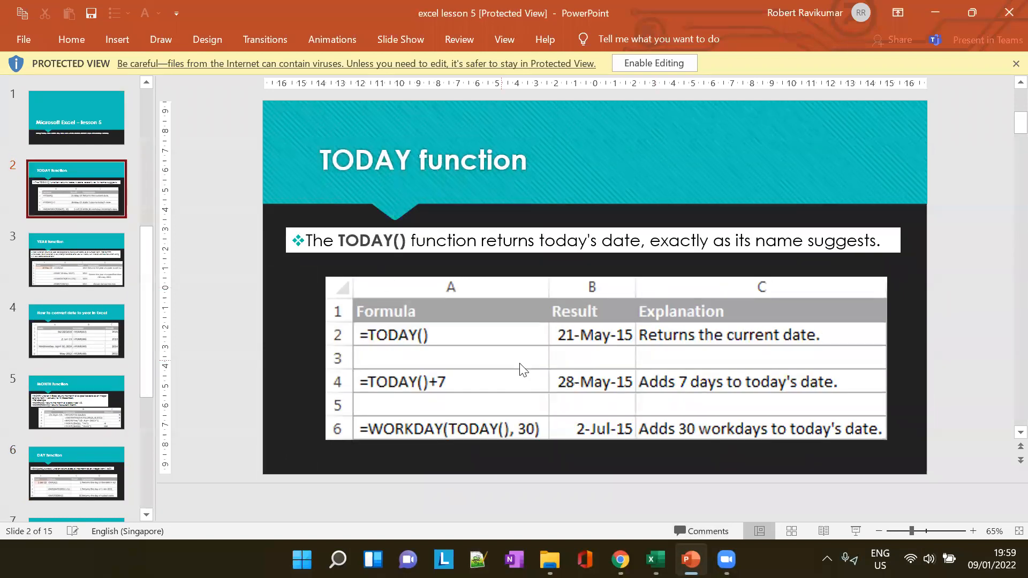
pyautogui.click(107, 272)
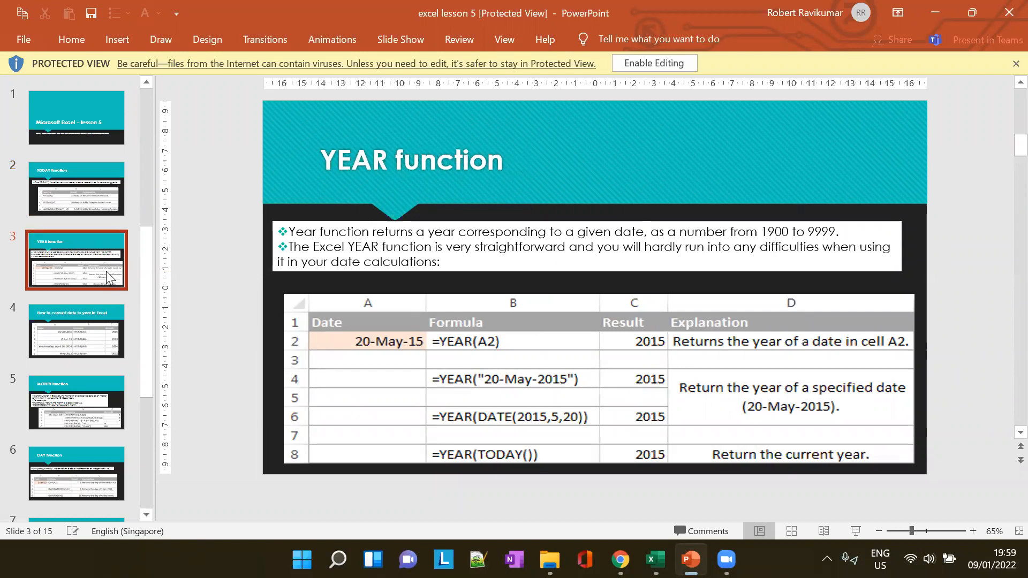
# Step: Step through the lesson slides from the MONTH function through DAY and NOW to the HOUR function
pyautogui.press('Down')
pyautogui.press('Down')
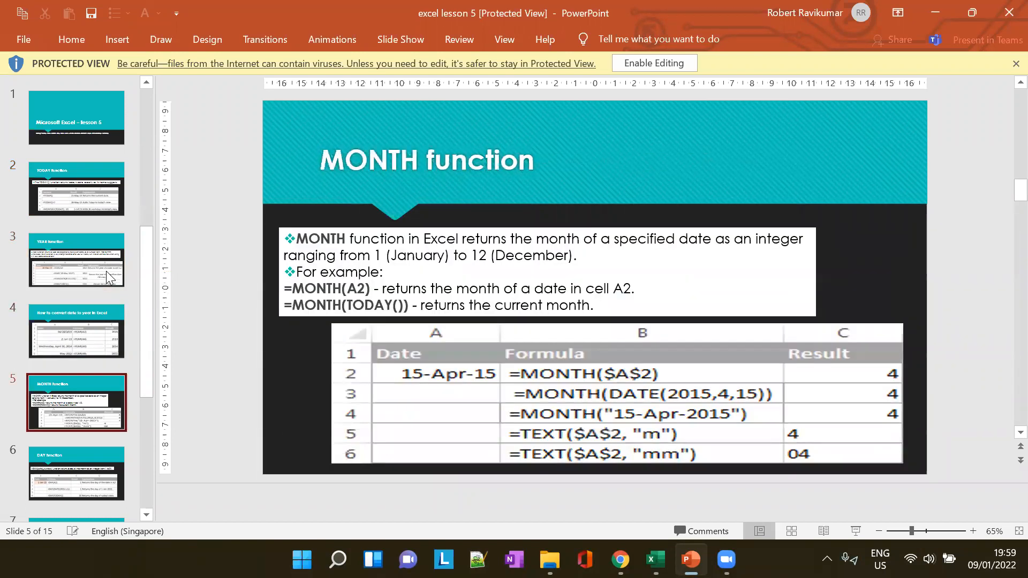
pyautogui.press('Down')
pyautogui.press('Down')
pyautogui.press('Up')
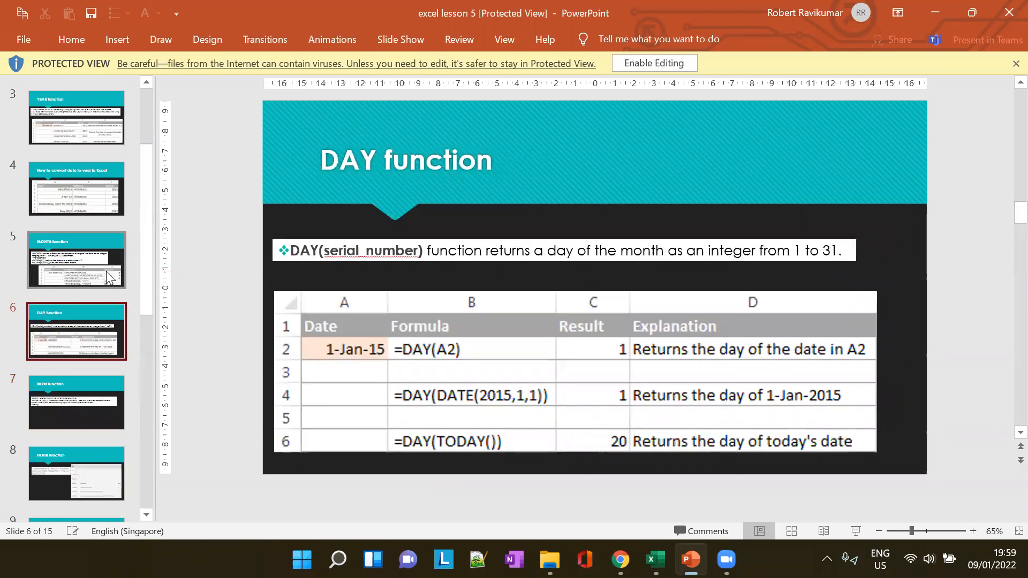
pyautogui.press('Down')
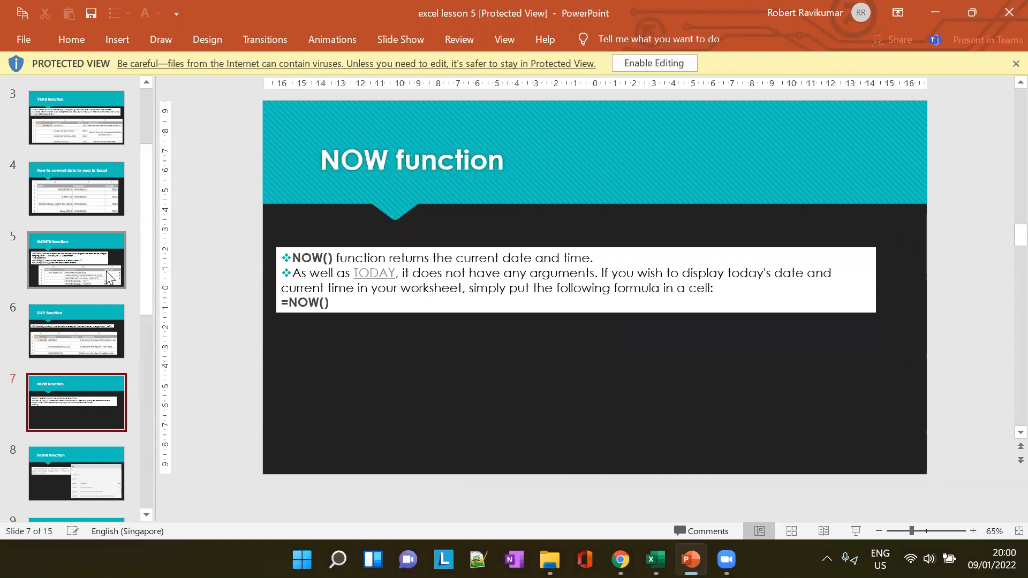
pyautogui.press('Down')
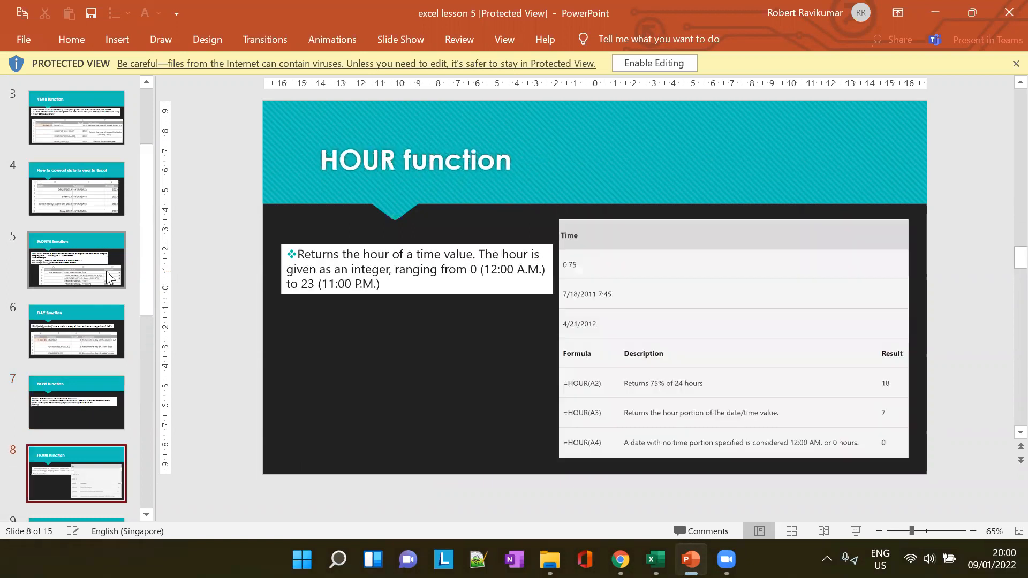